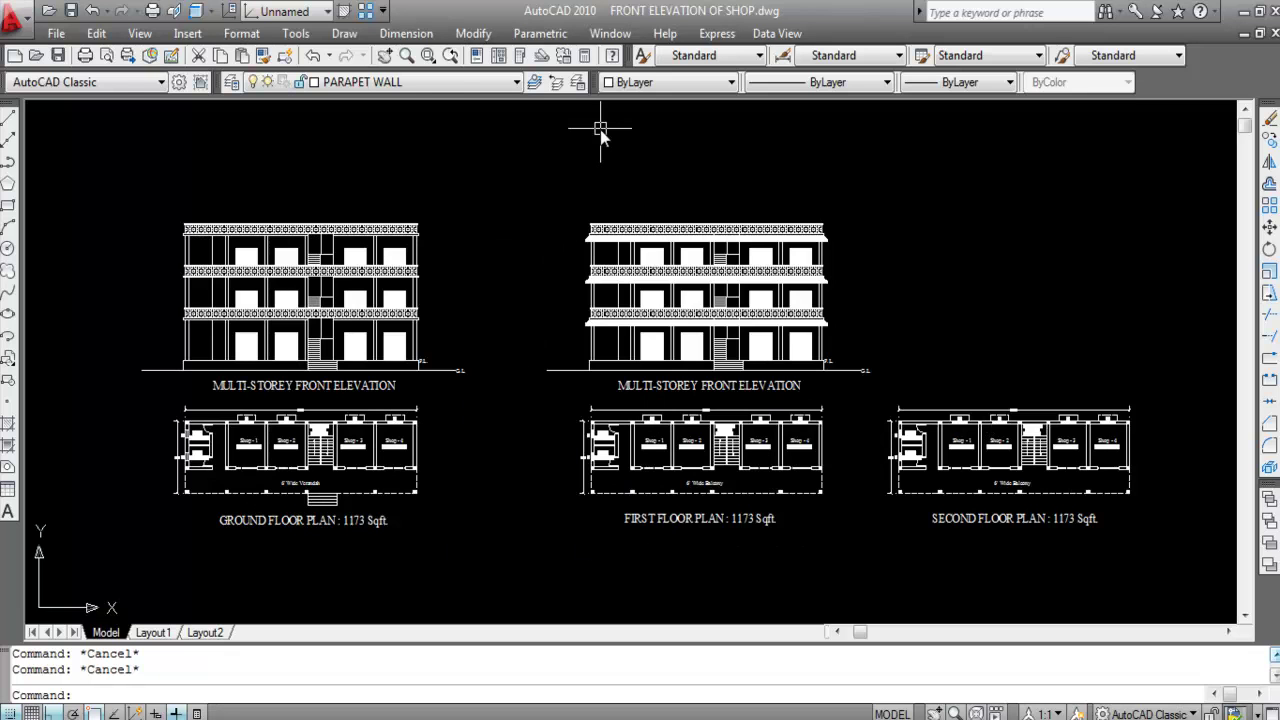
Step: Switch to the open drawing COLUMN LAYOUT PLAN OF SHOP.dwg
left_click(609, 34)
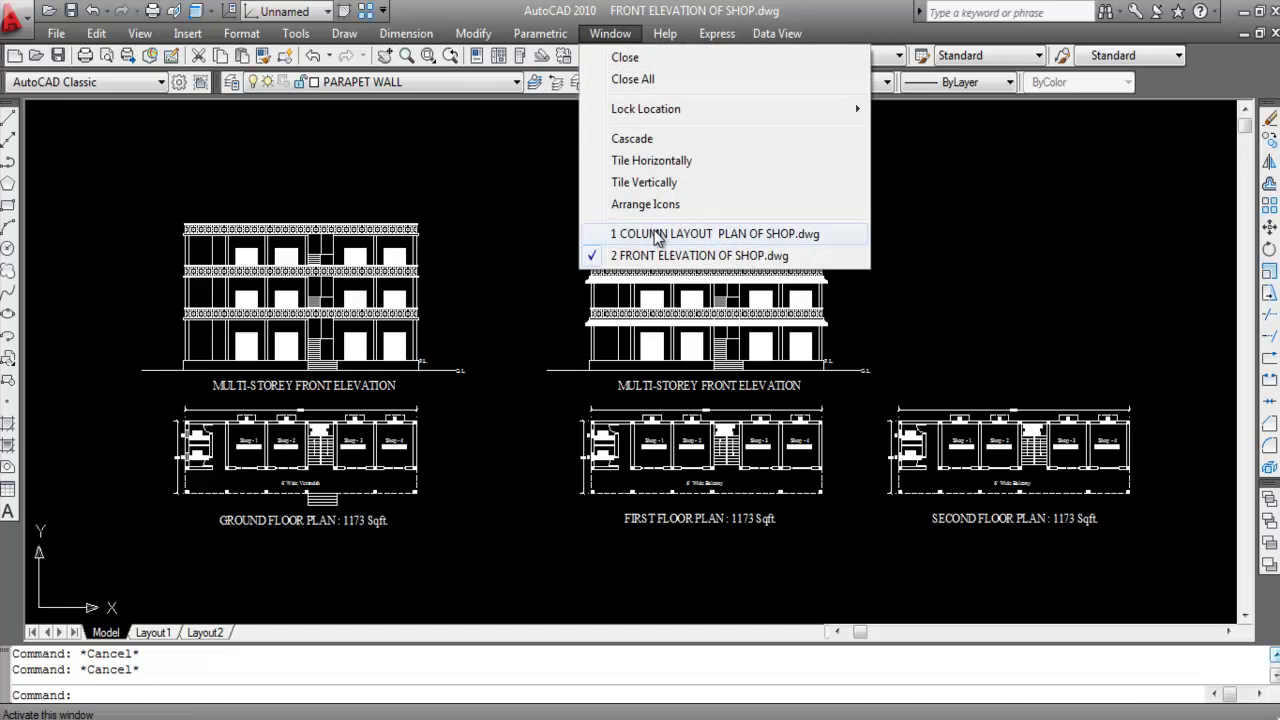
left_click(655, 233)
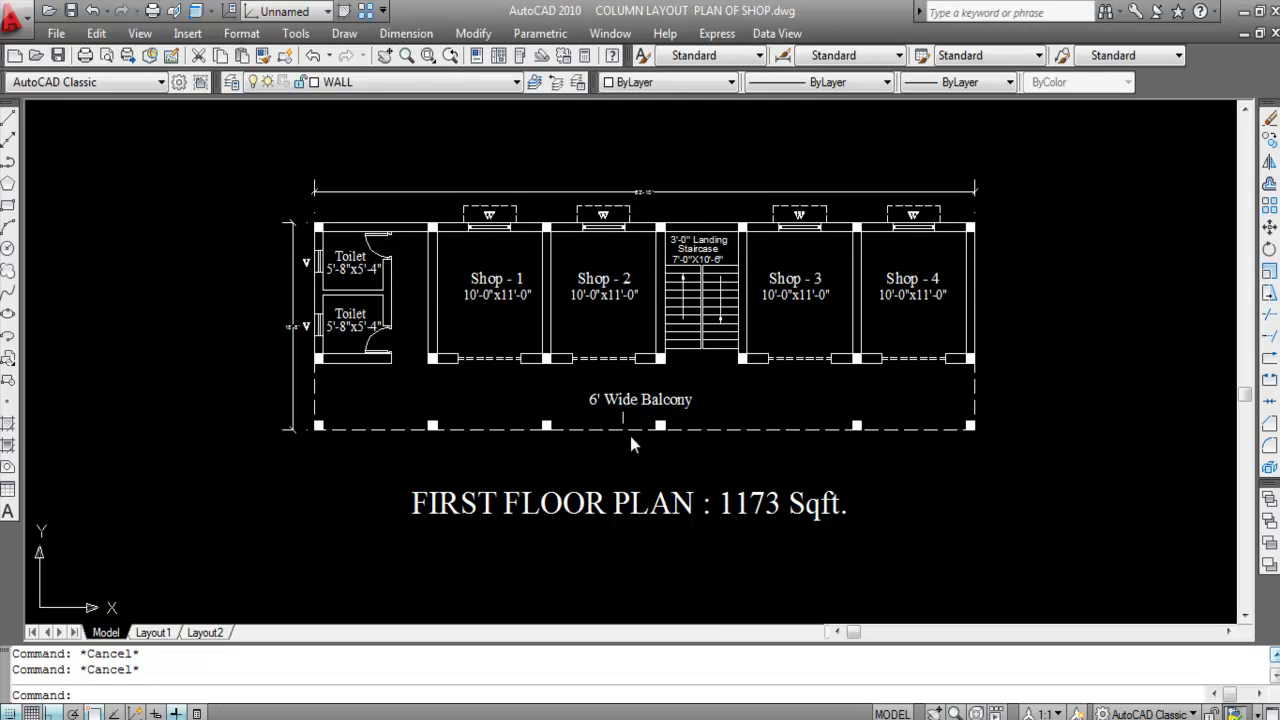
scroll(636, 520, "down", 2)
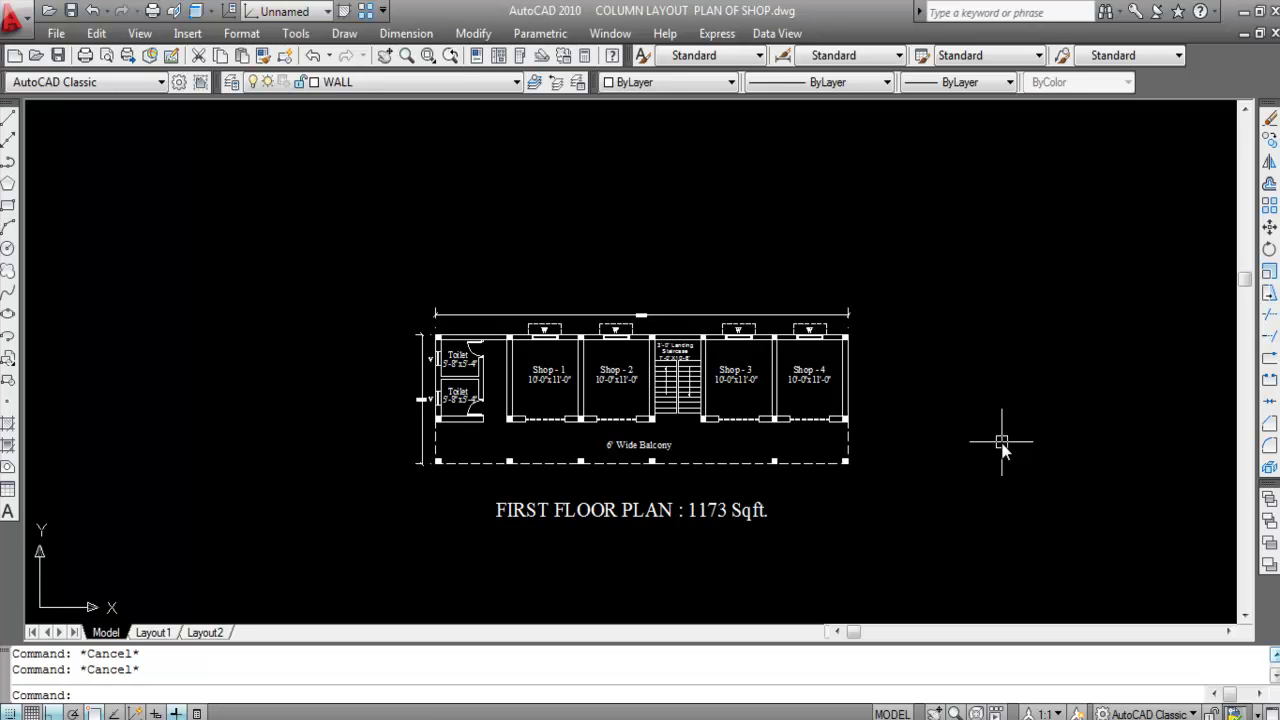
type("LA")
key("Return")
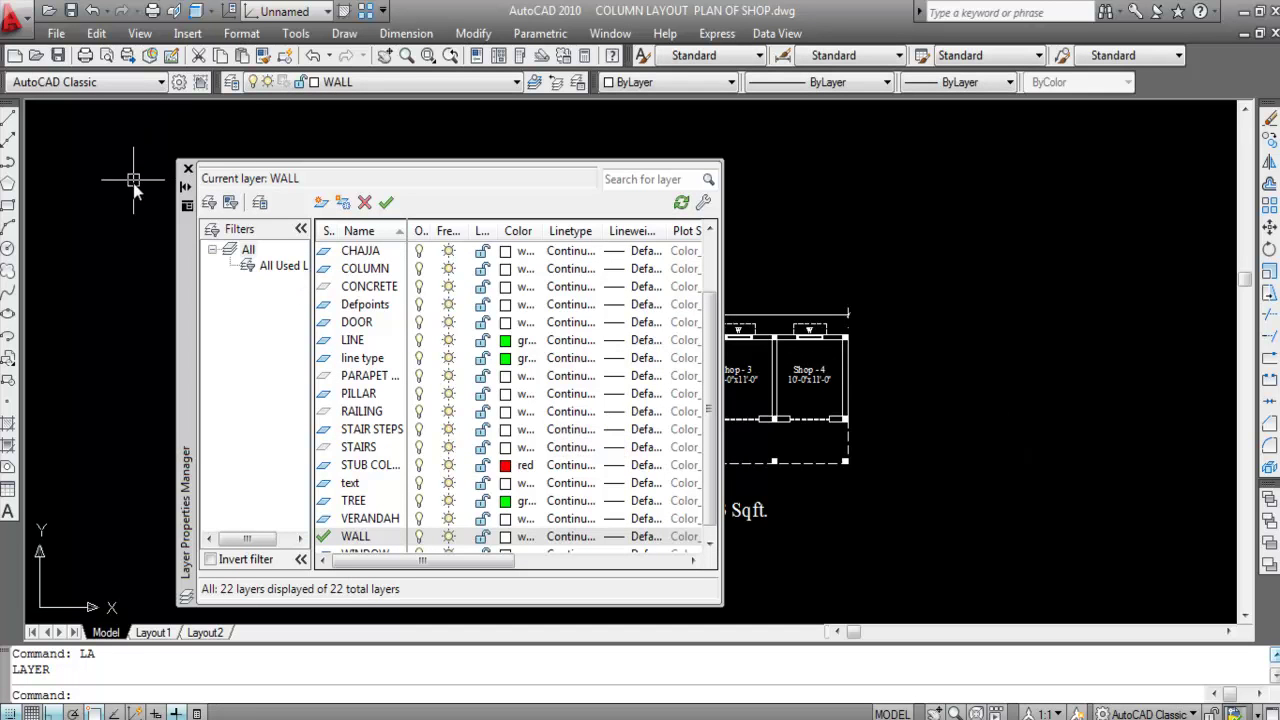
left_click(188, 169)
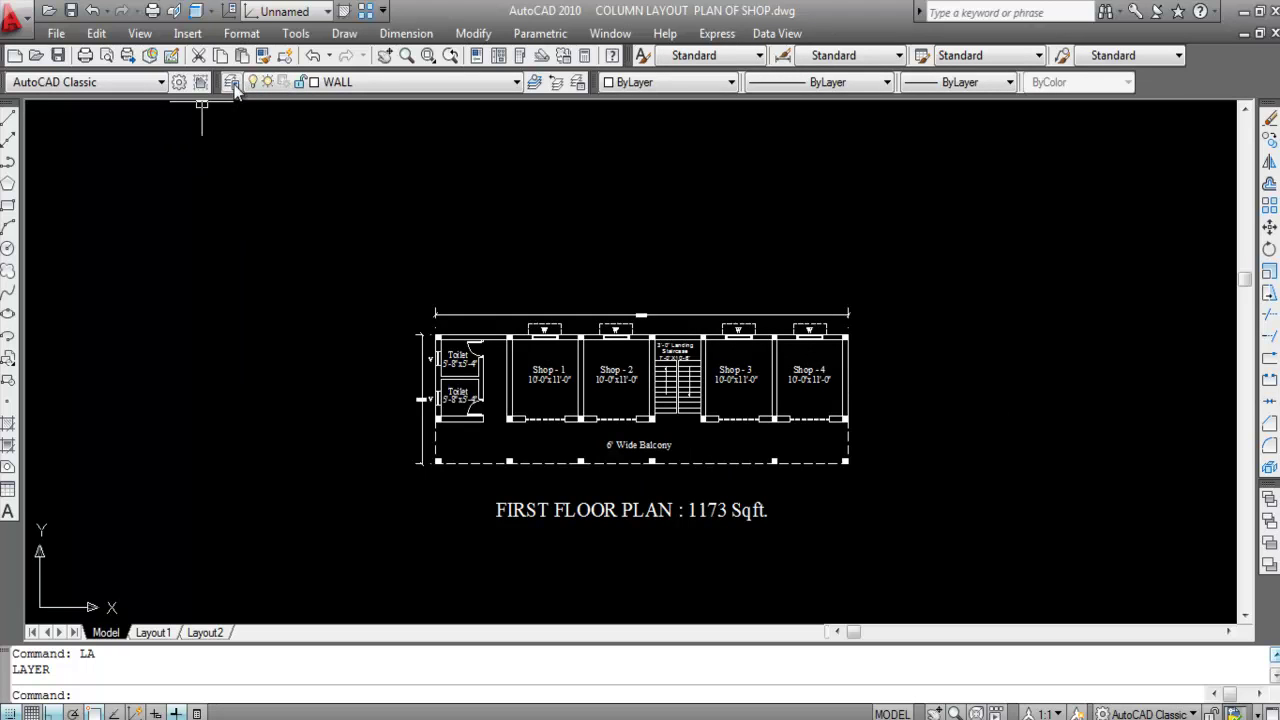
Step: Create a new layer named GRID LINE in the layer properties
left_click(231, 83)
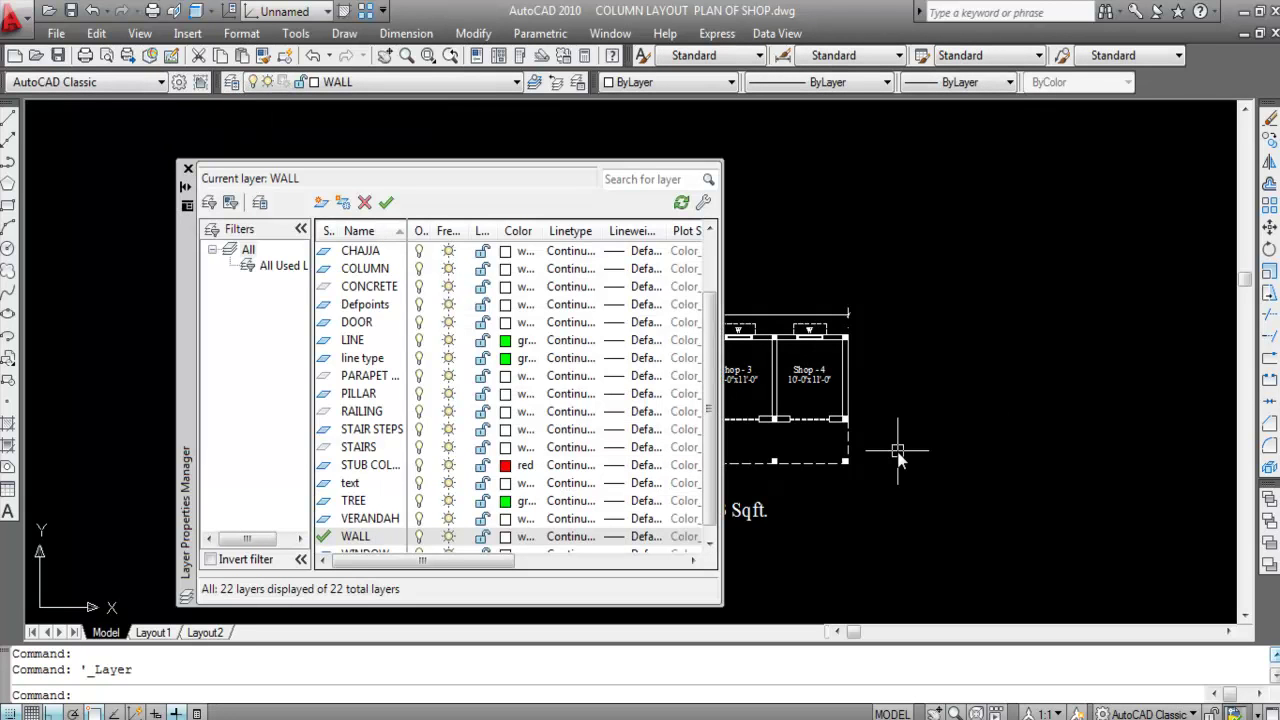
left_click(320, 205)
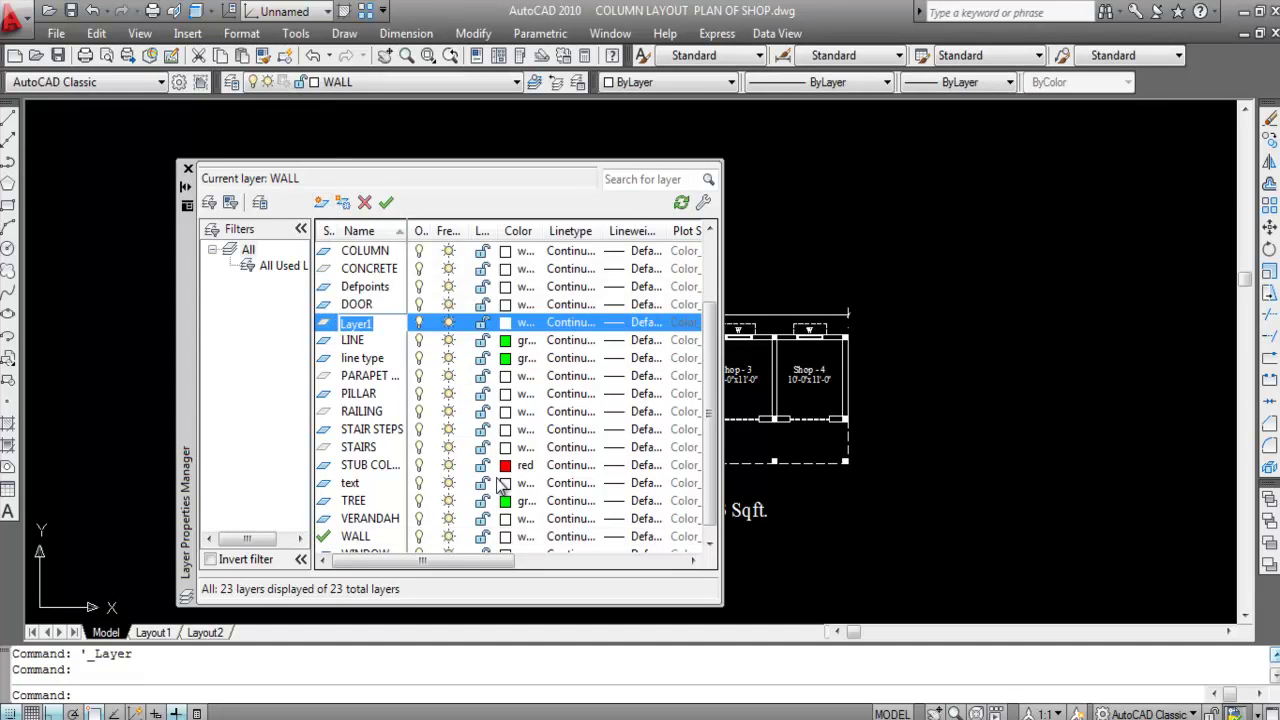
type("GRID LINE")
key("Return")
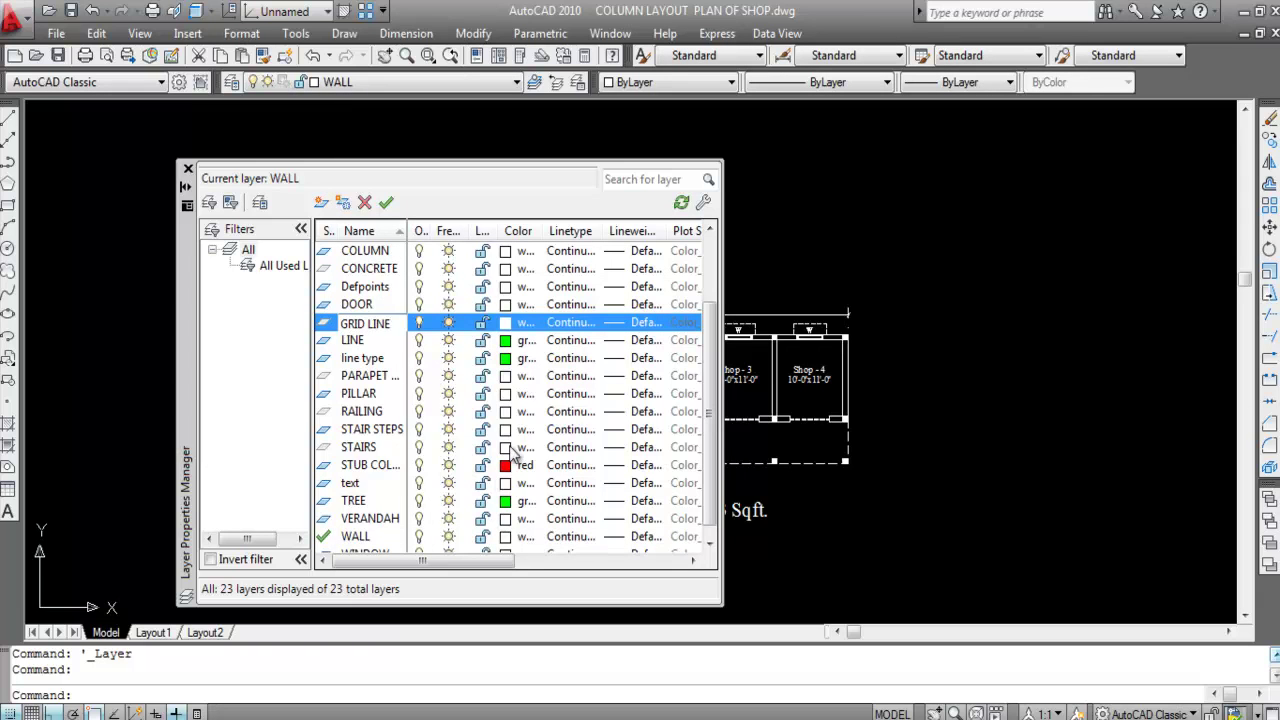
Step: Set the GRID LINE layer's color to red and its linetype to CENTERX2
left_click(505, 323)
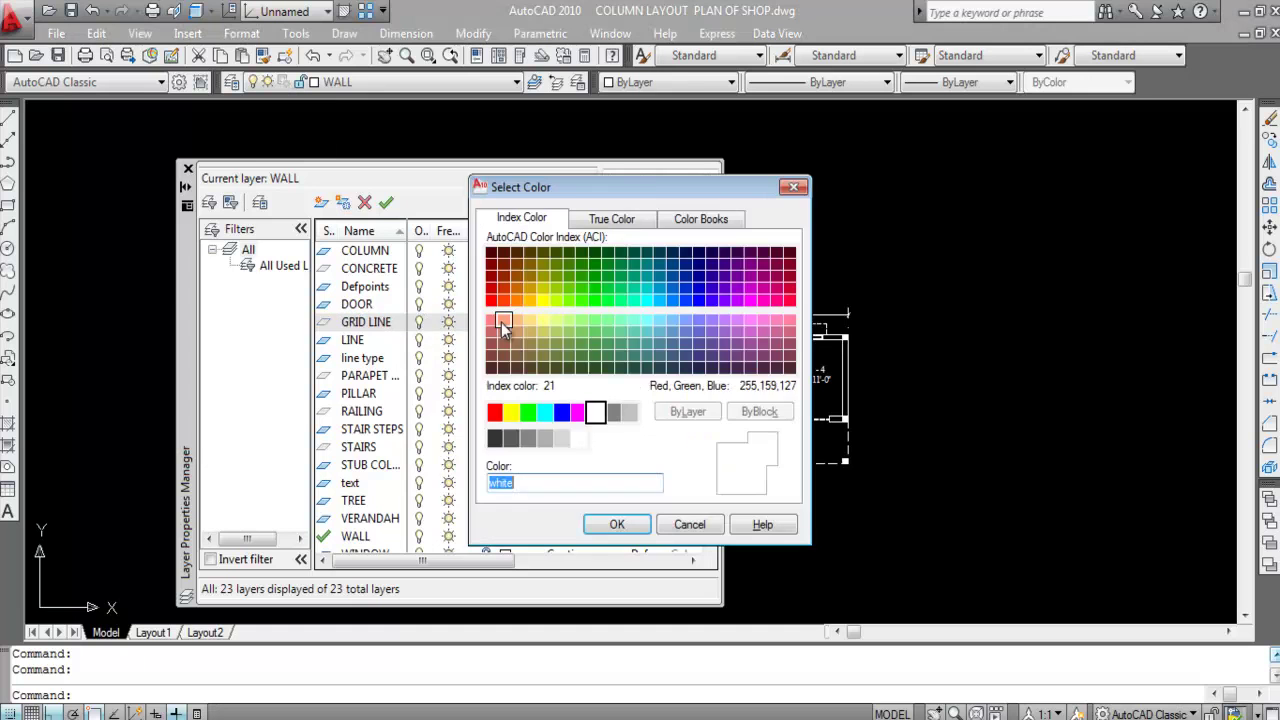
left_click(495, 412)
left_click(617, 524)
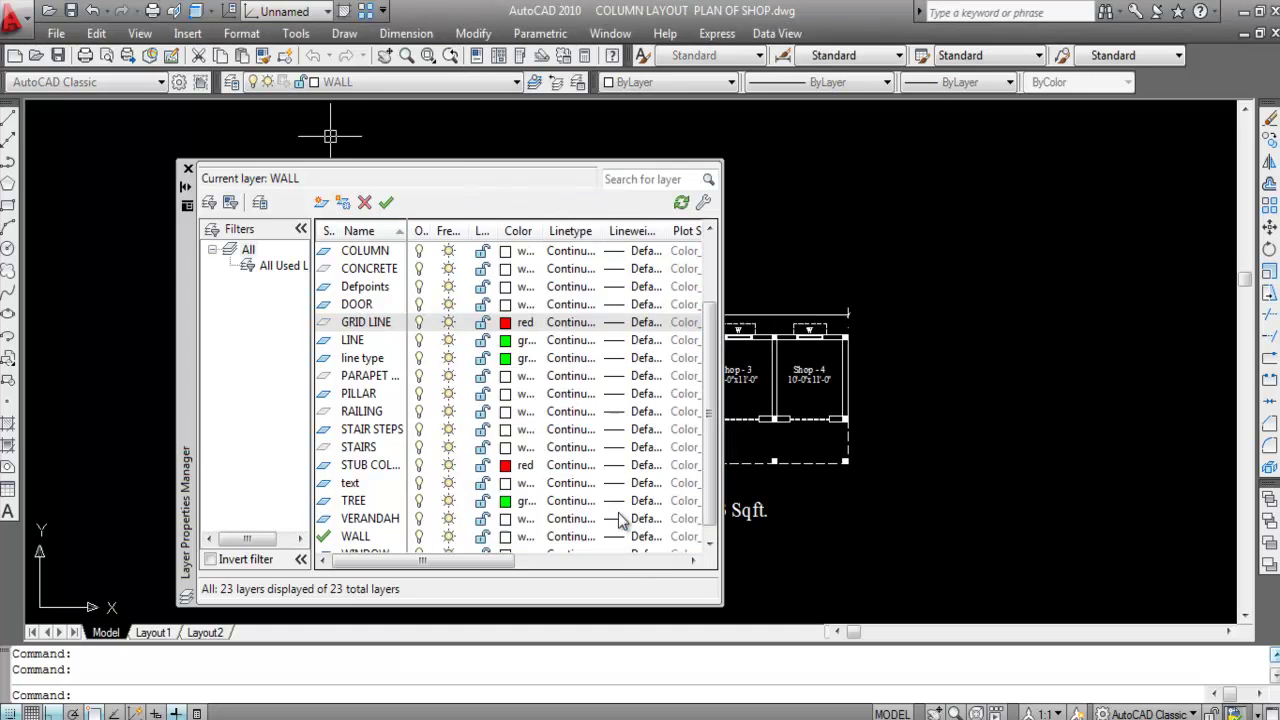
left_click(586, 330)
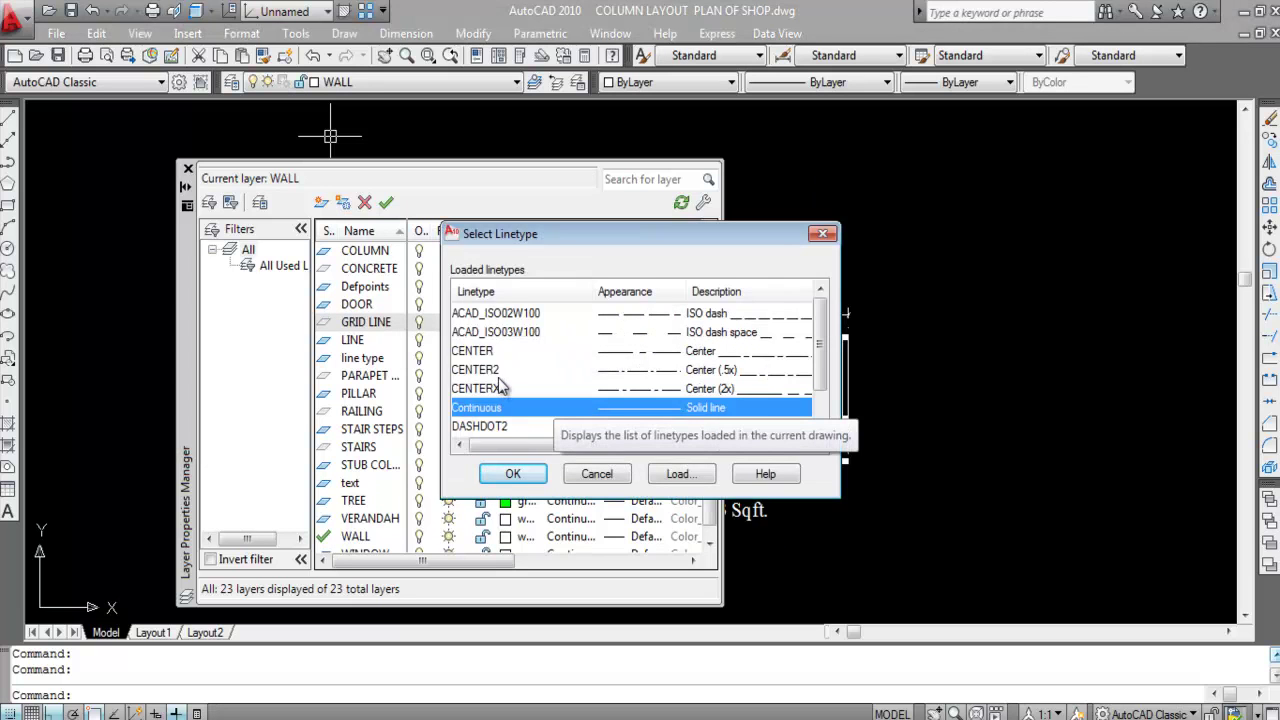
left_click(535, 396)
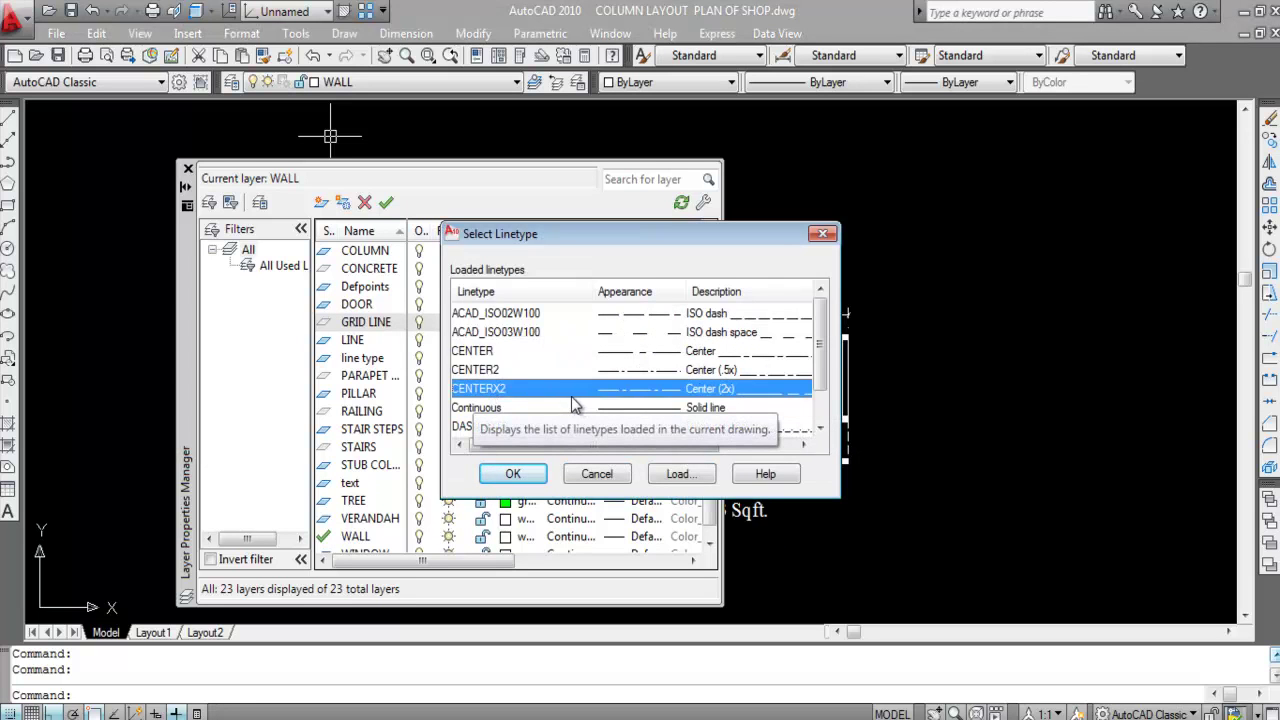
left_click(512, 474)
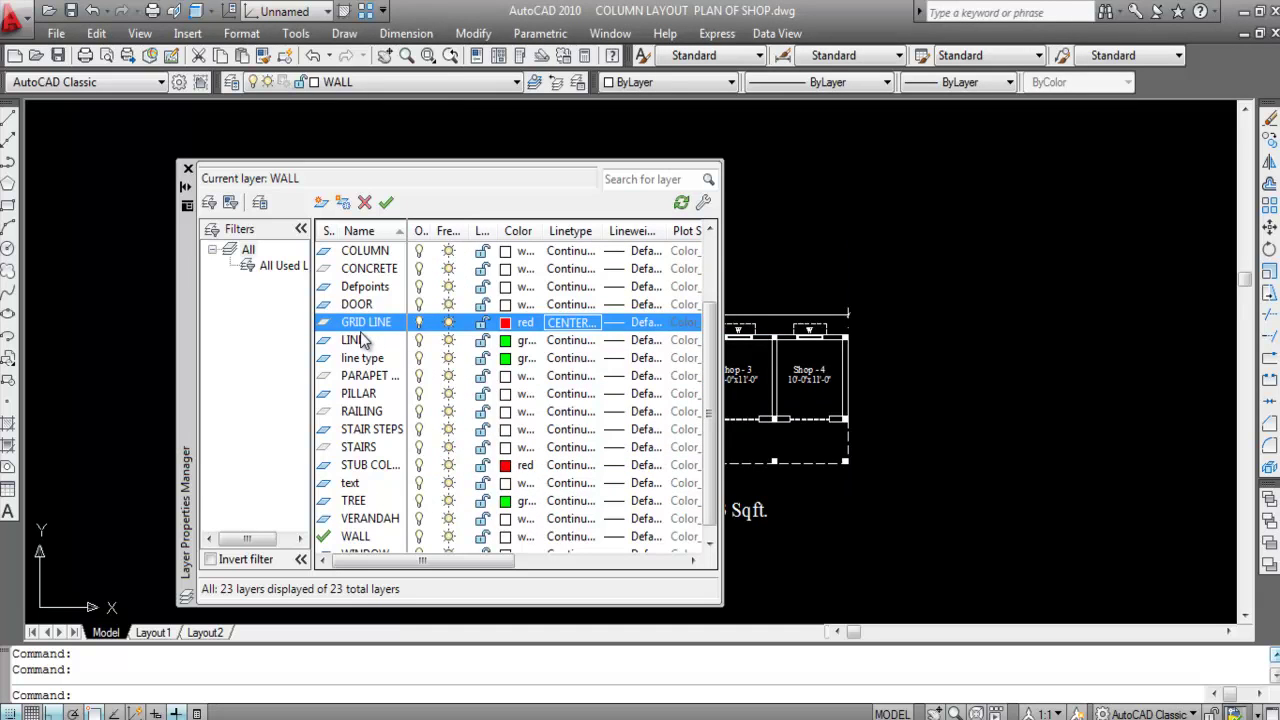
Step: Add another layer named GRID LINE NO
left_click(320, 202)
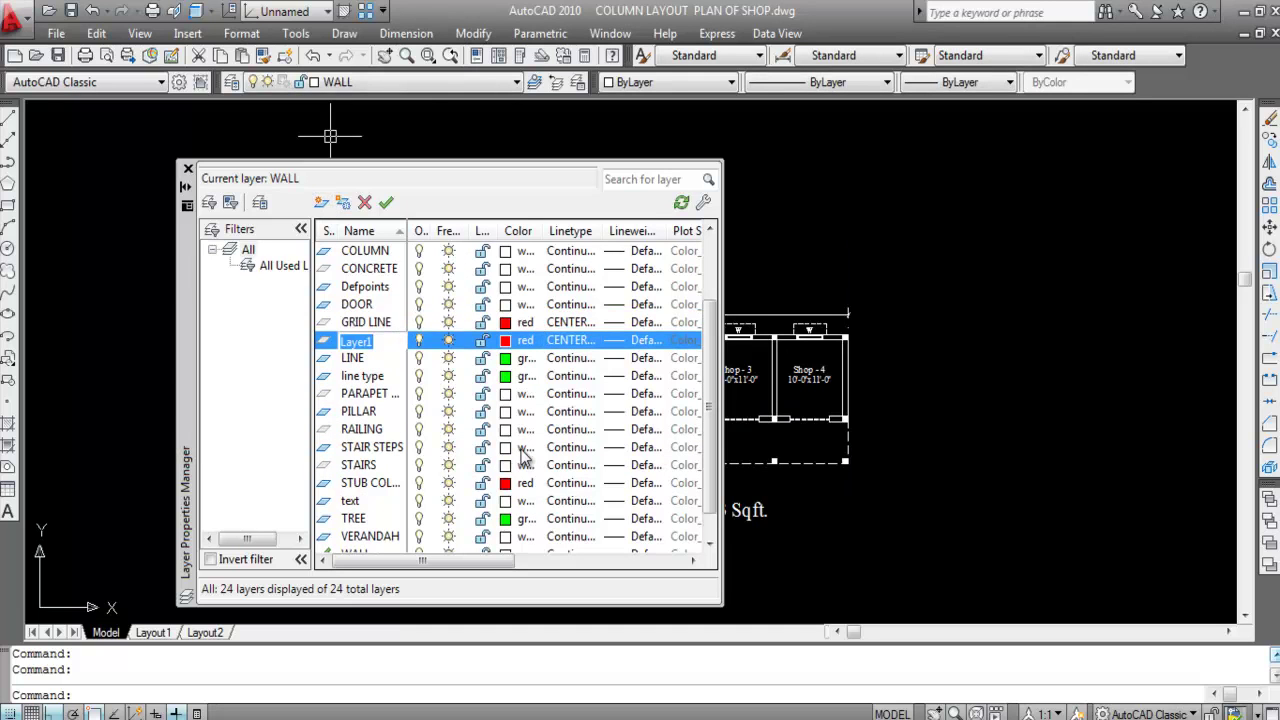
type("G")
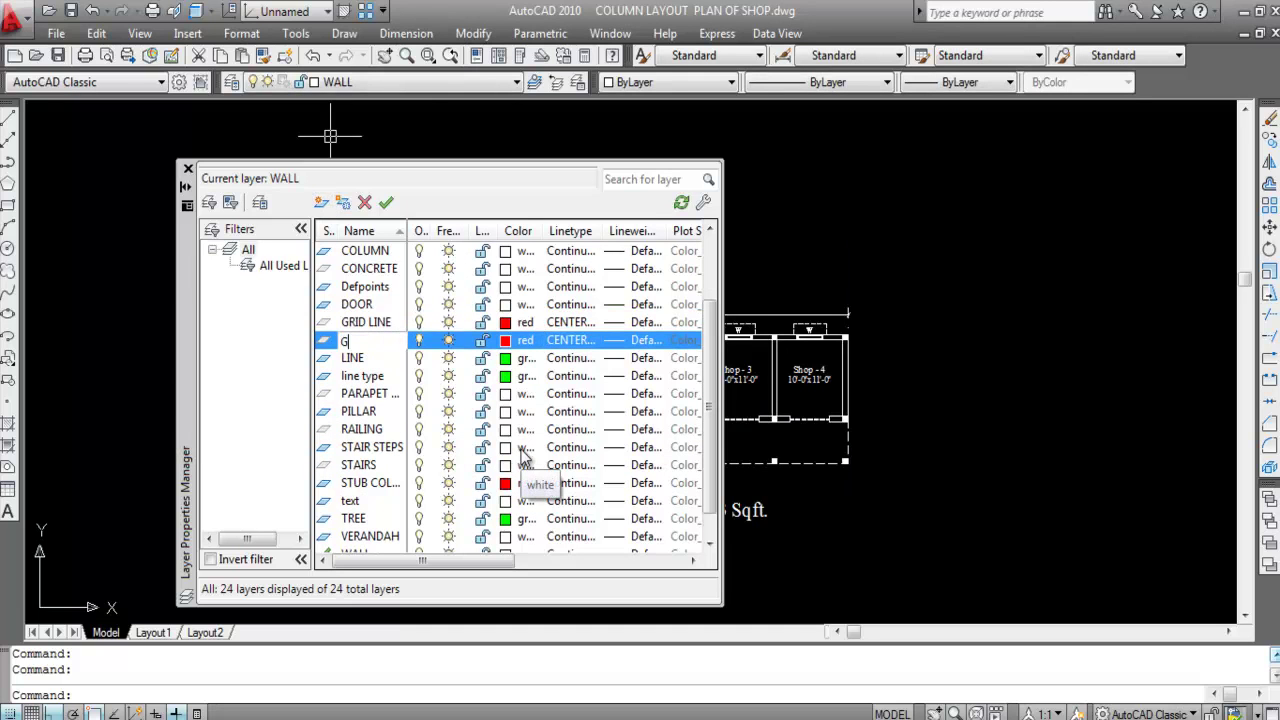
type("RID LINE NO")
Step: Give the GRID LINE NO layer a blue color and the Continuous linetype
left_click(510, 341)
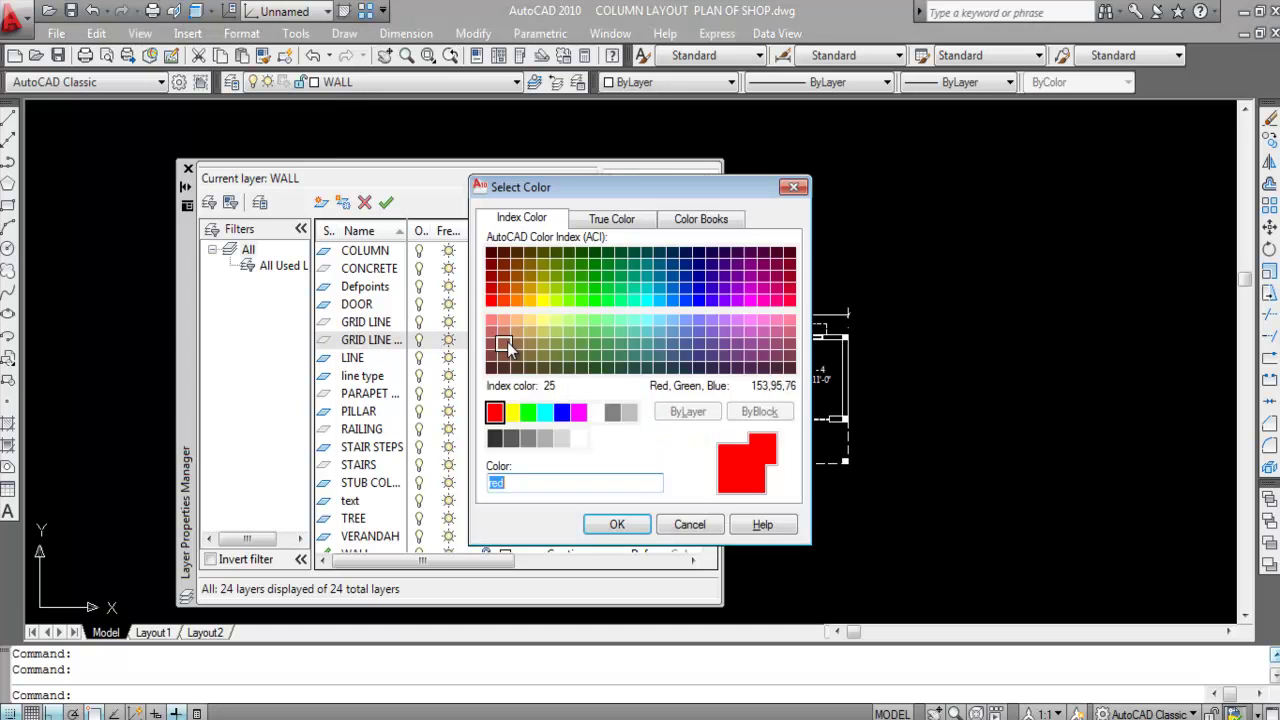
left_click(562, 412)
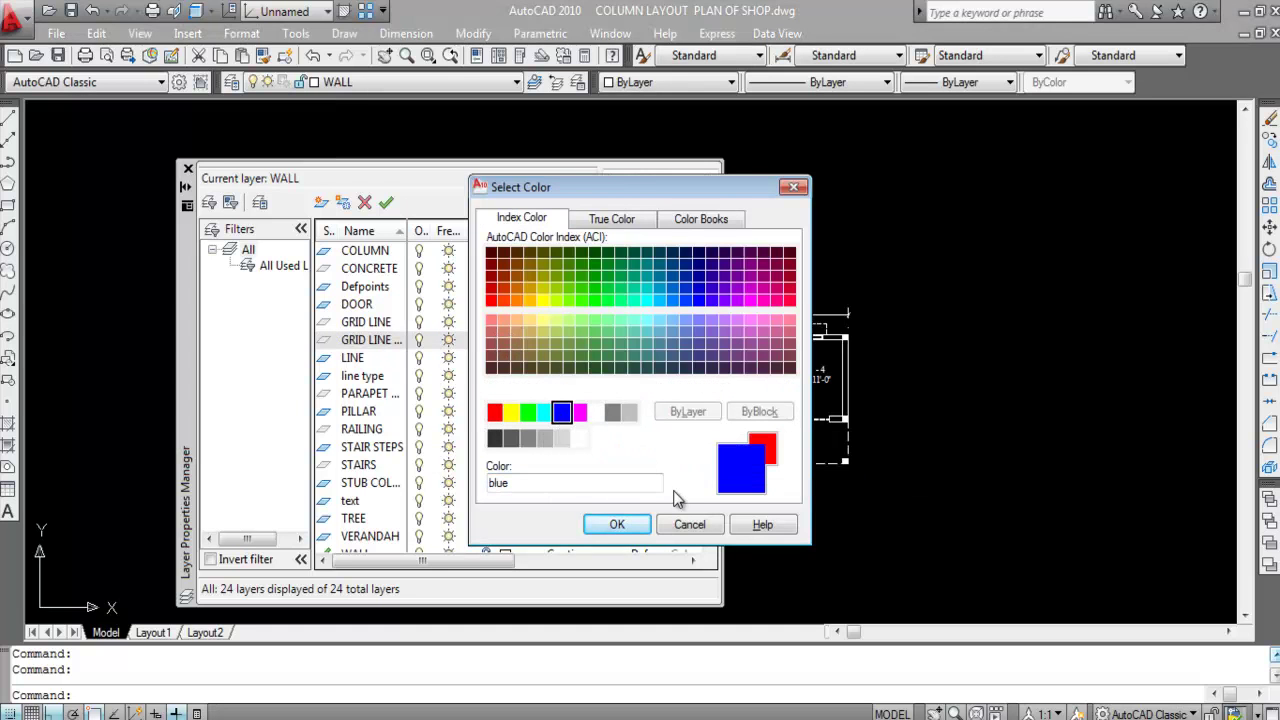
left_click(620, 525)
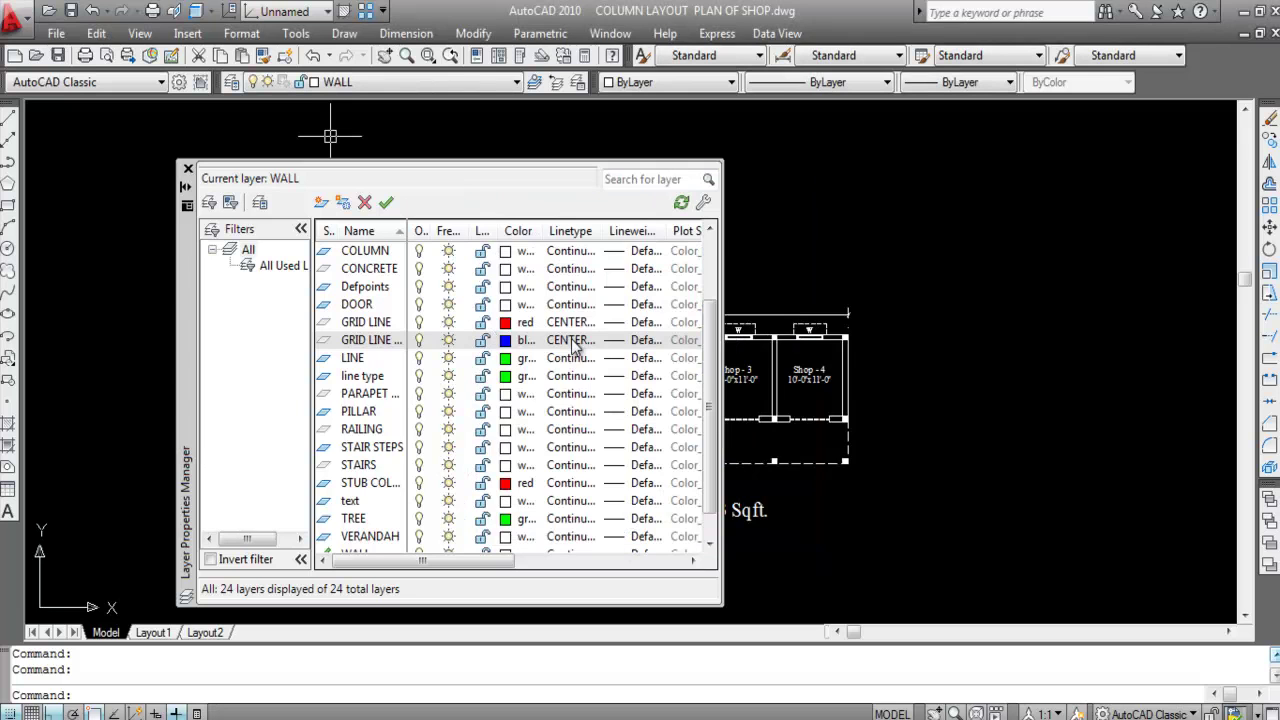
left_click(573, 342)
left_click(472, 408)
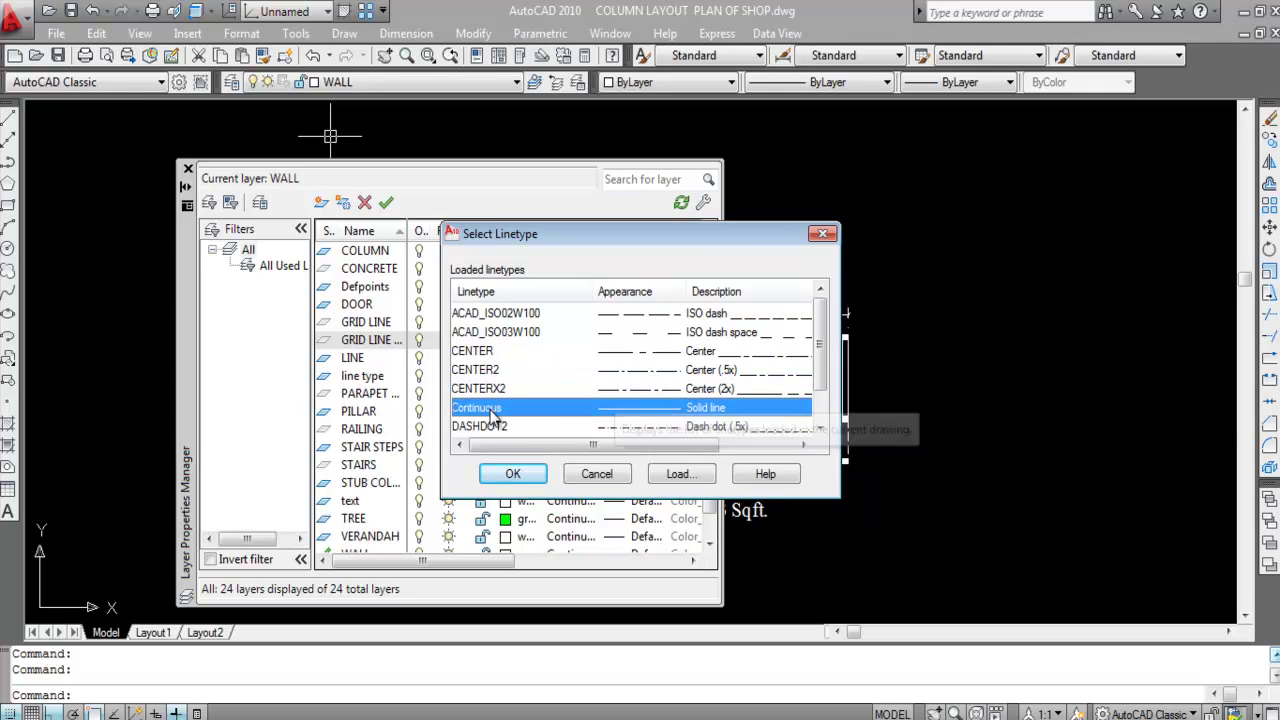
left_click(512, 474)
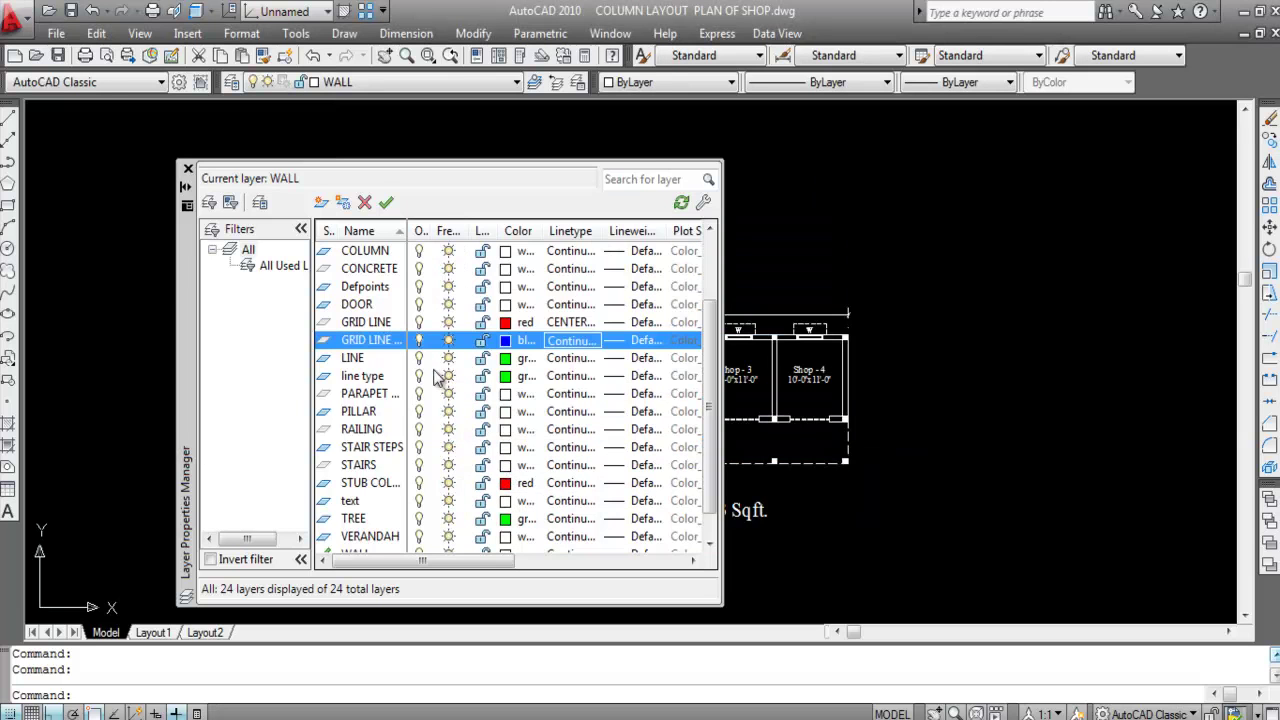
Step: Create a layer named DIMENSIONS and set its color to green
left_click(321, 202)
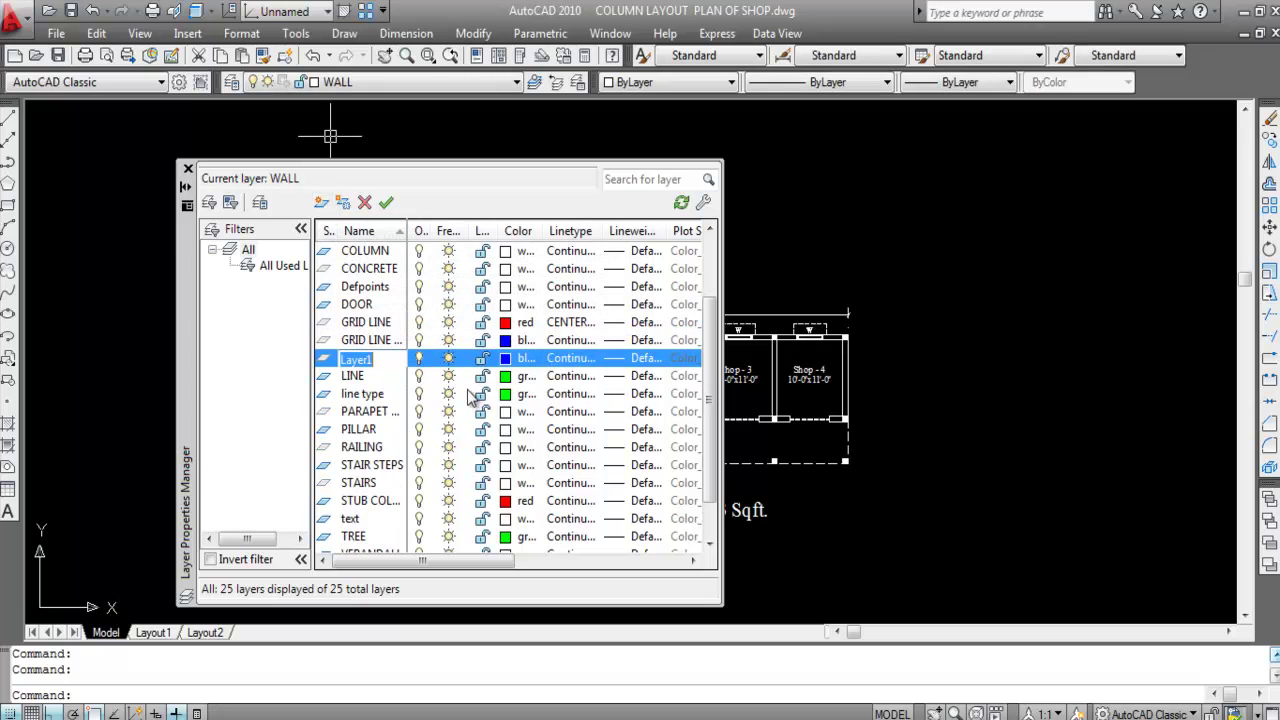
type("DIMENSIONS")
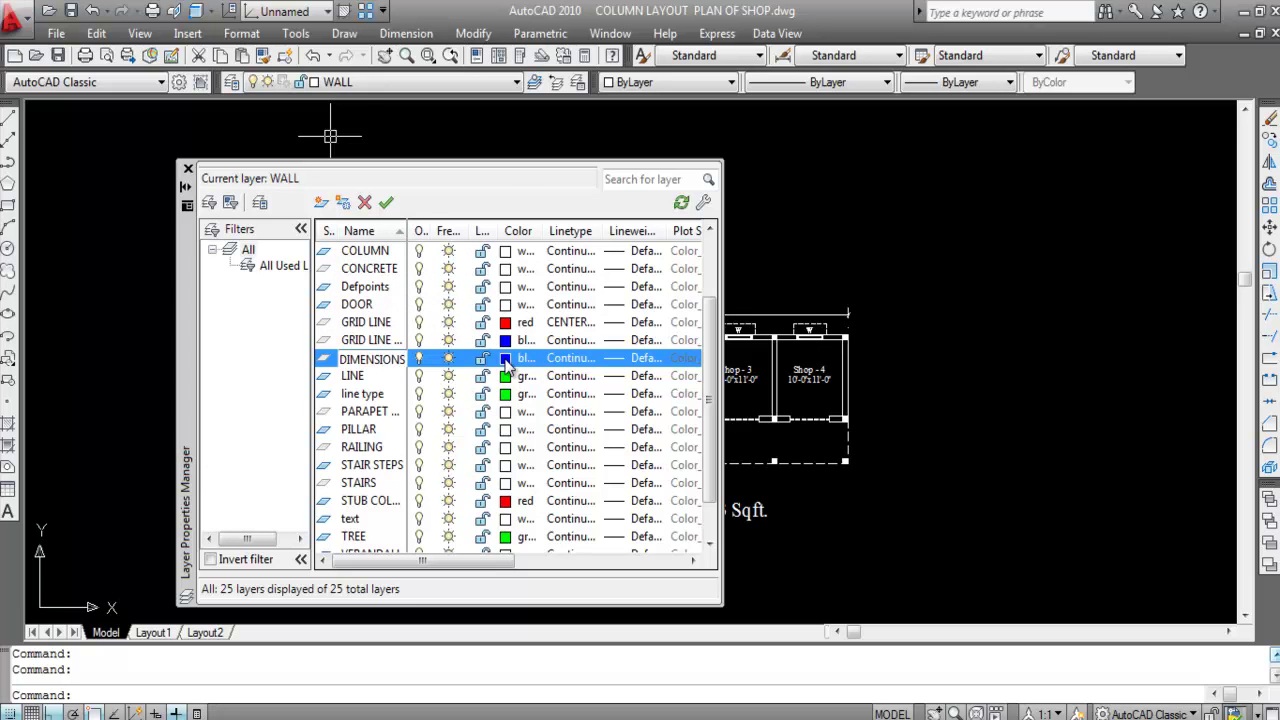
left_click(505, 359)
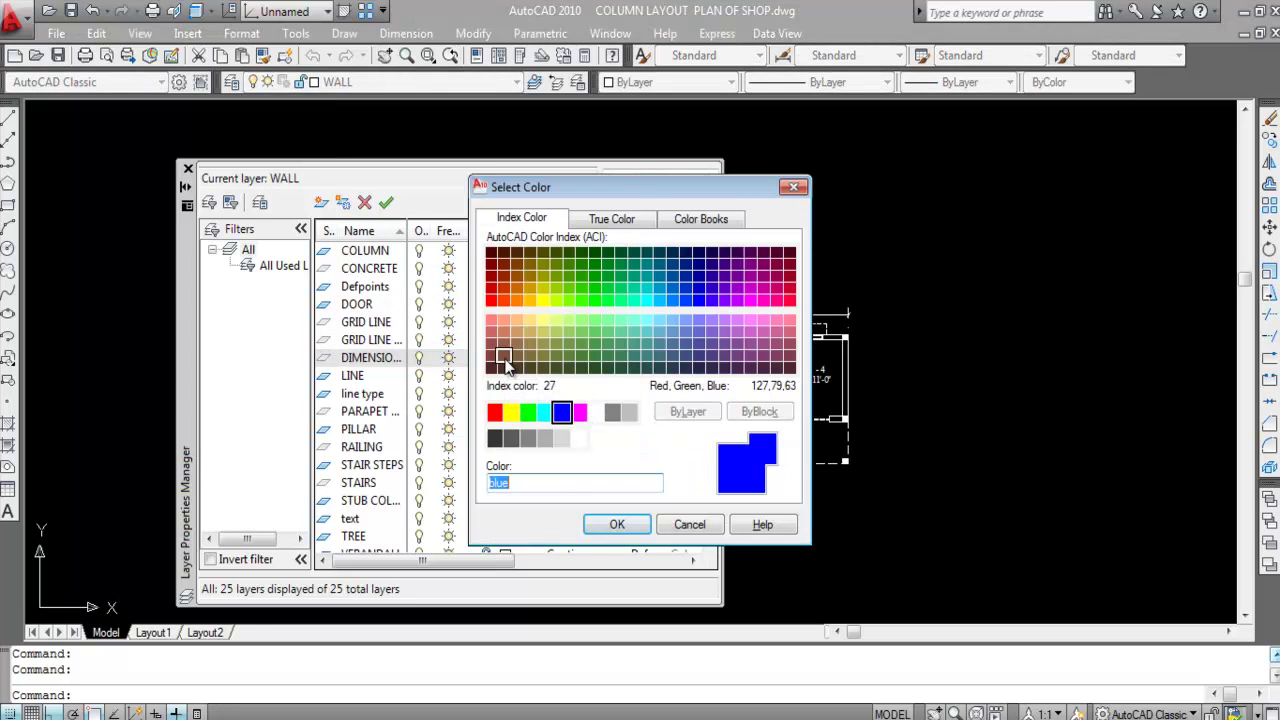
left_click(528, 413)
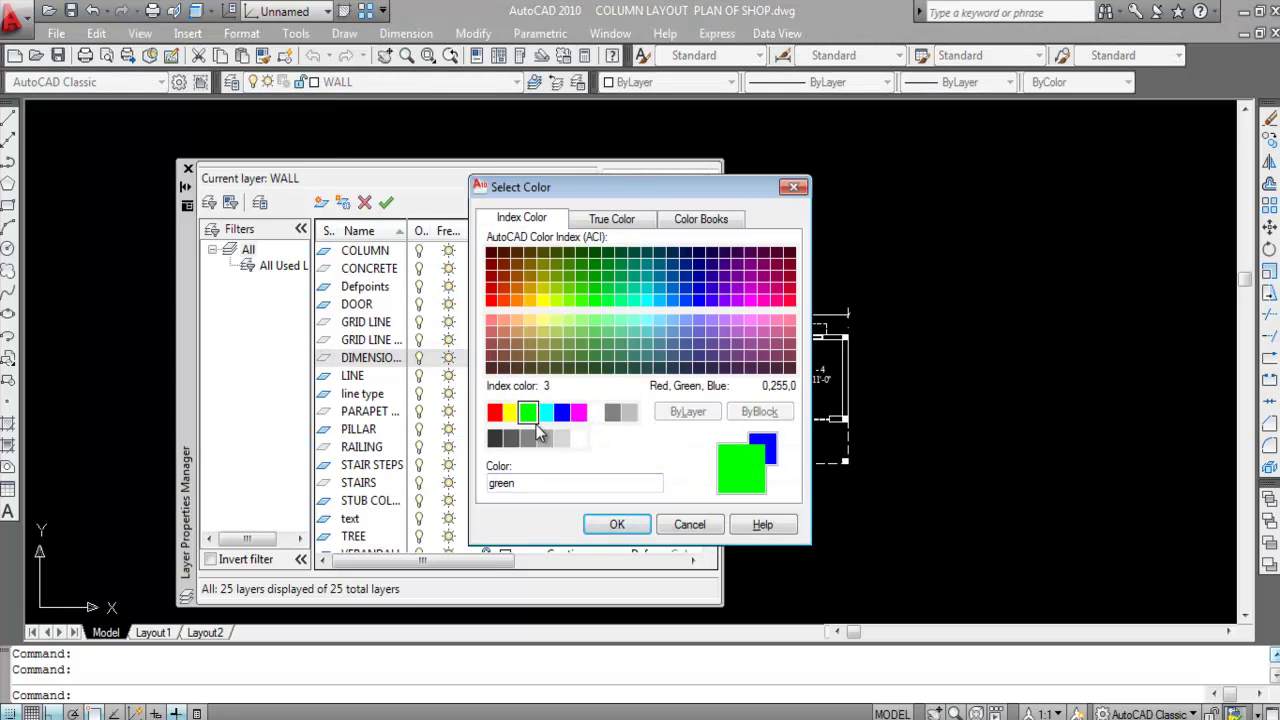
left_click(617, 524)
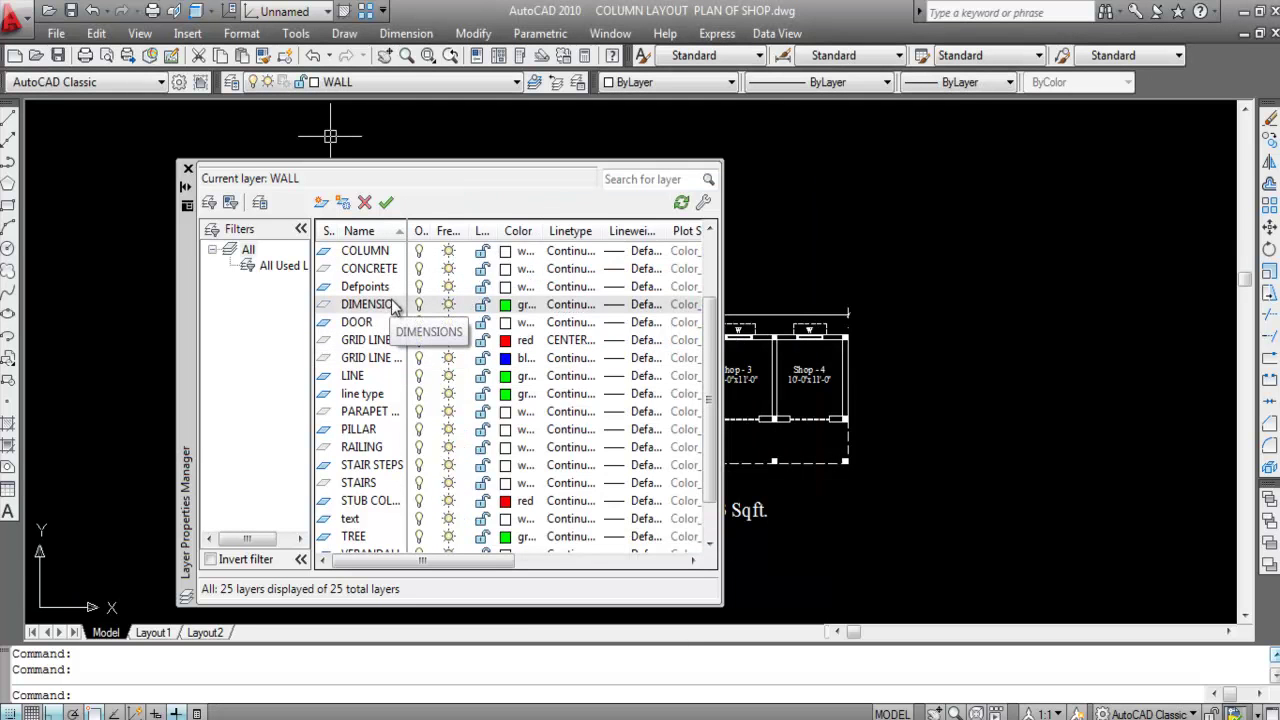
Step: Create a layer named COLUMN NO with green as its color
left_click(321, 204)
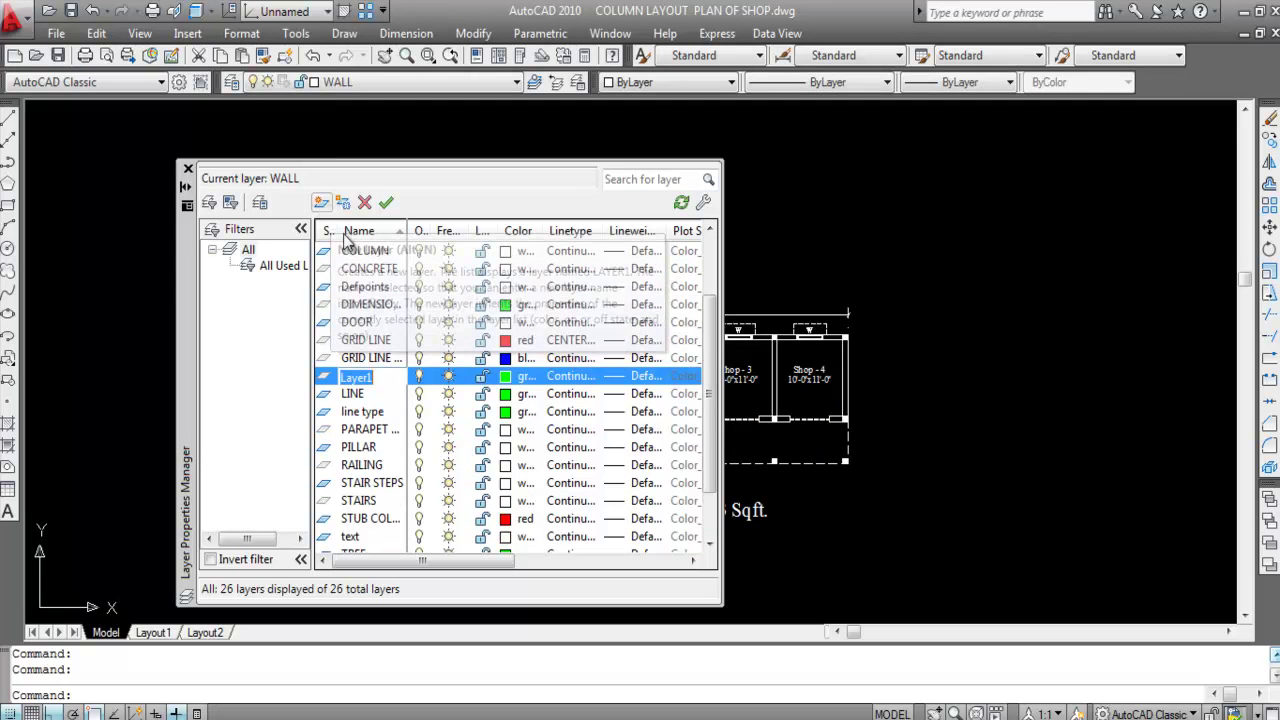
type("C")
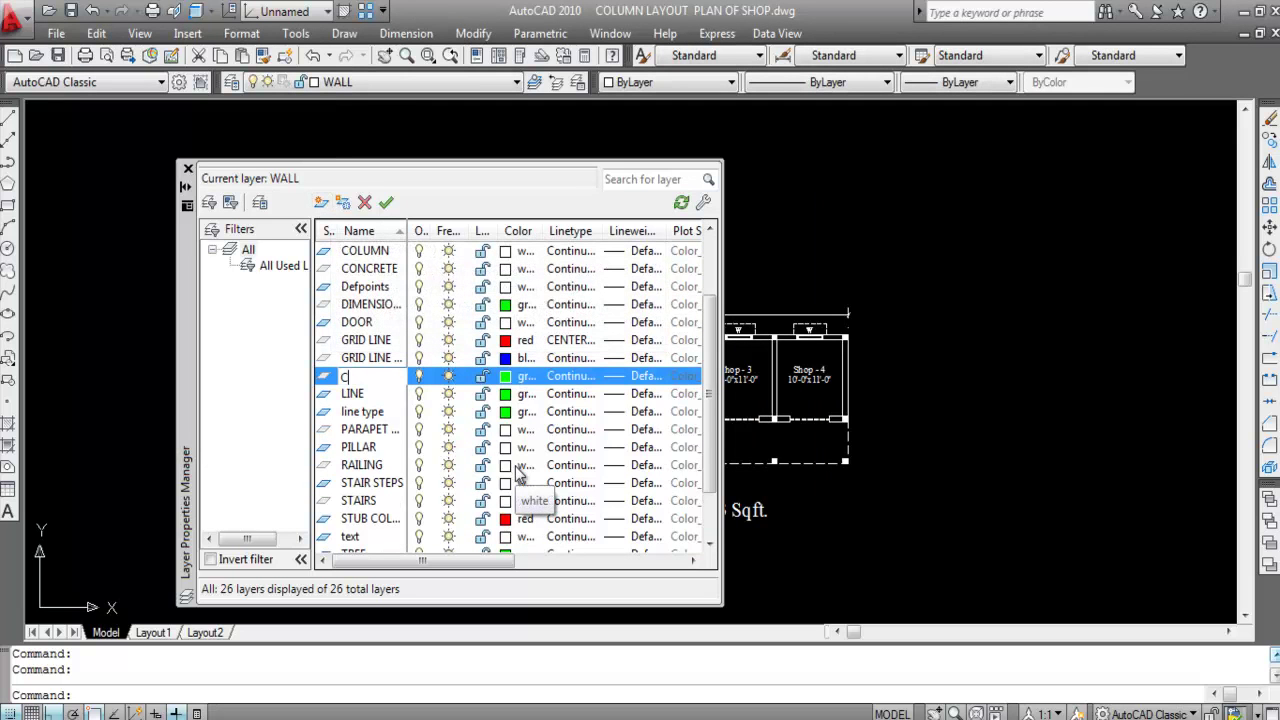
type("OLUMN NO")
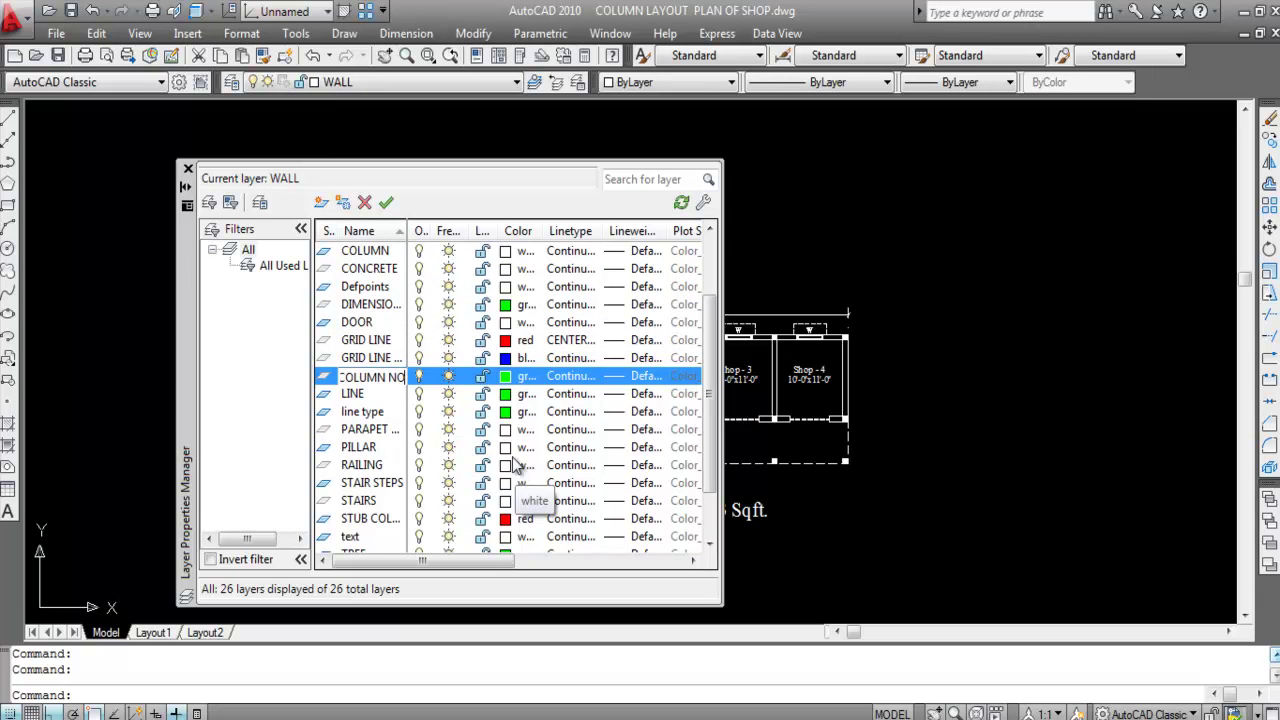
left_click(506, 376)
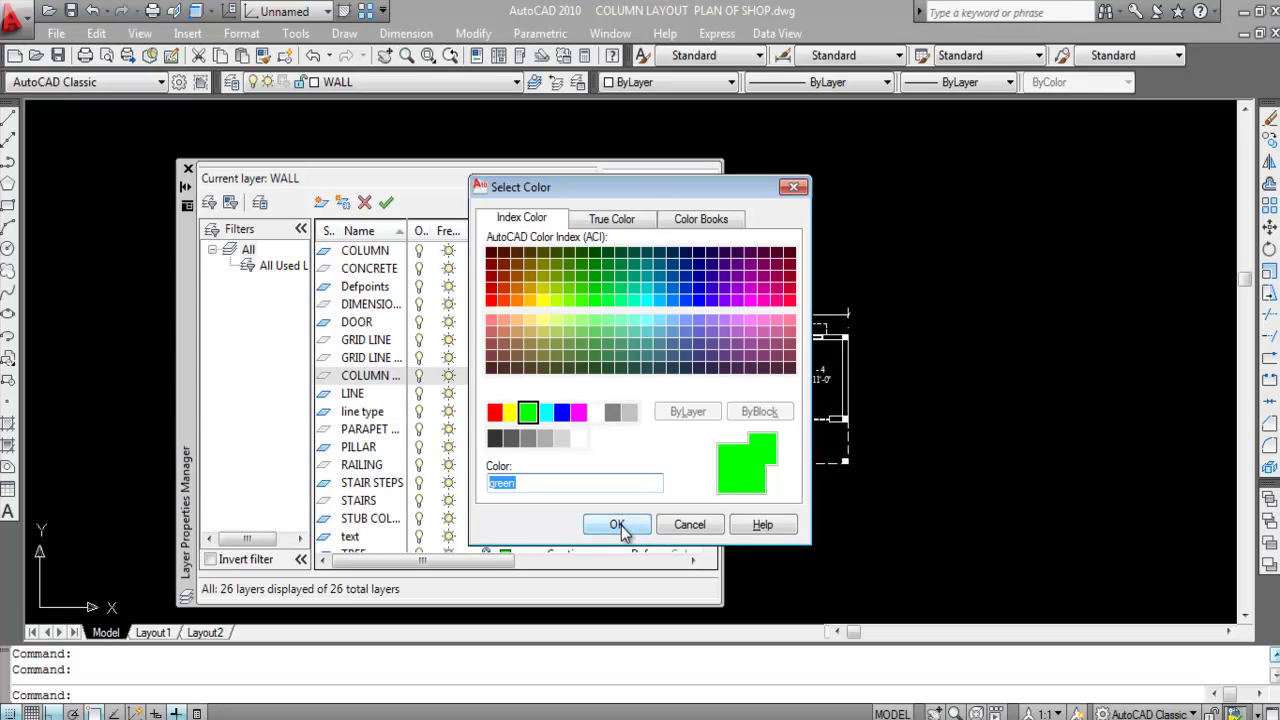
left_click(617, 526)
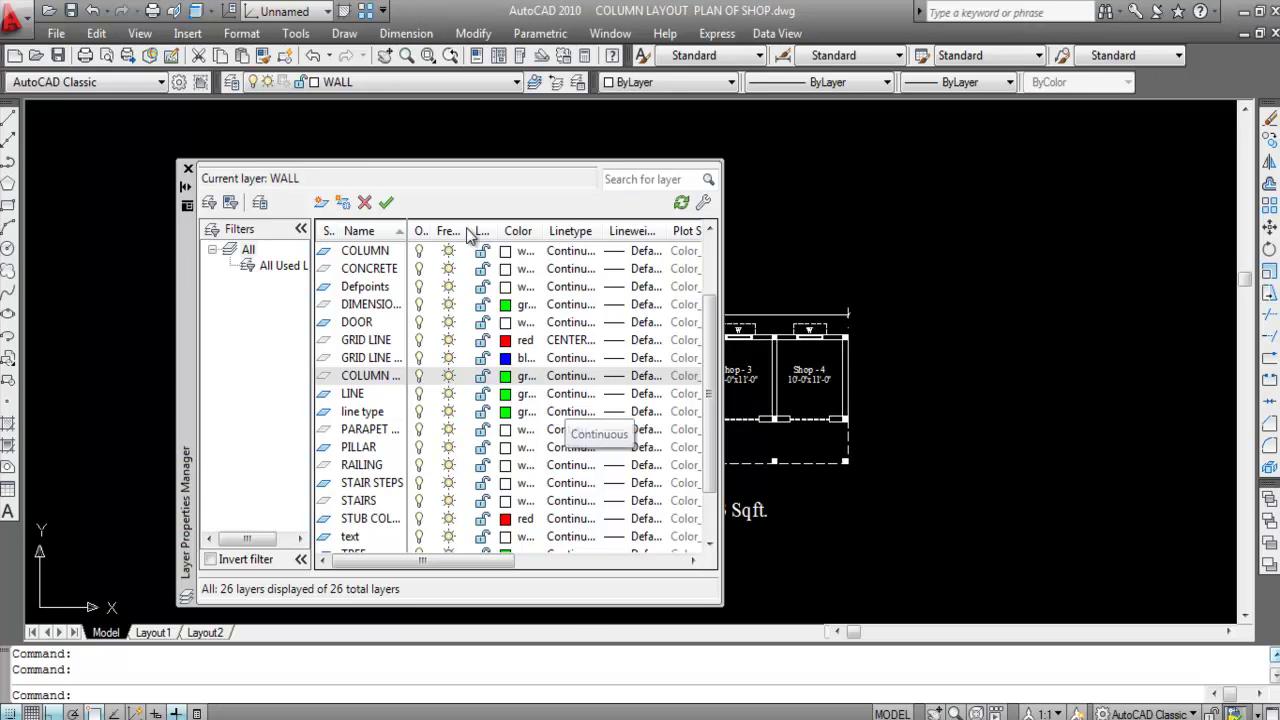
Step: Make GRID LINE the current layer and close the layer properties
left_click(368, 343)
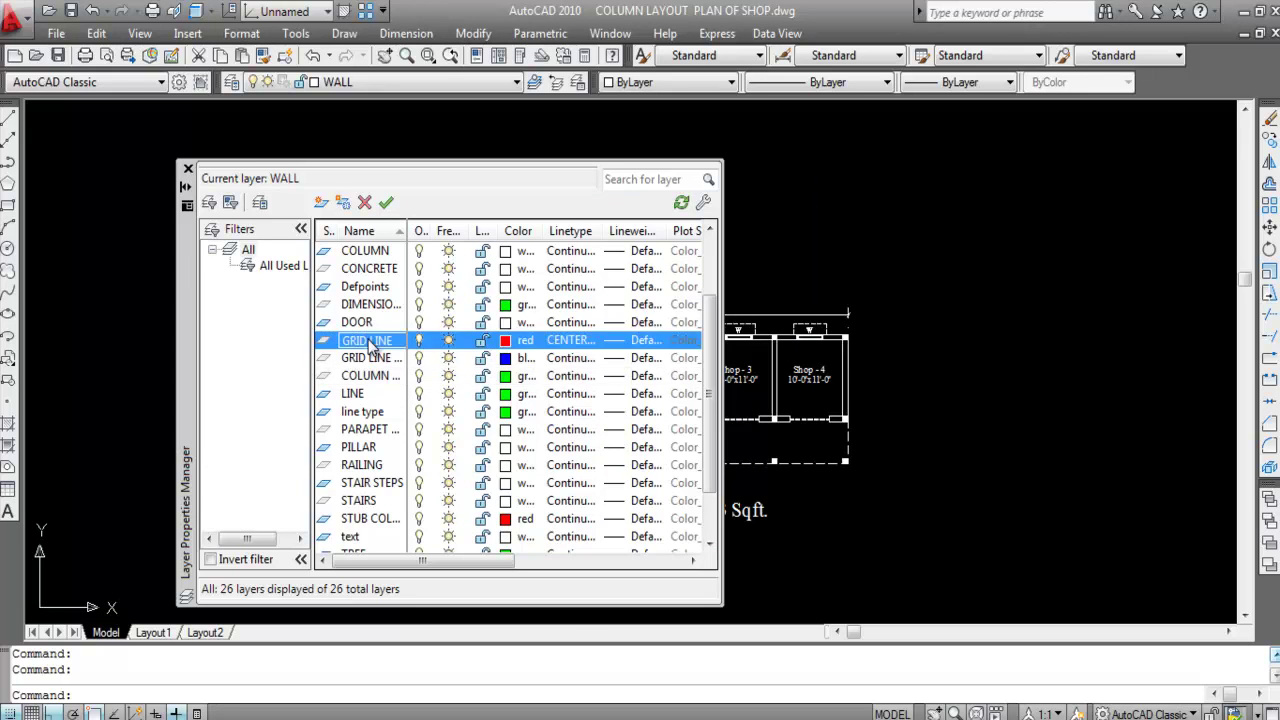
left_click(386, 202)
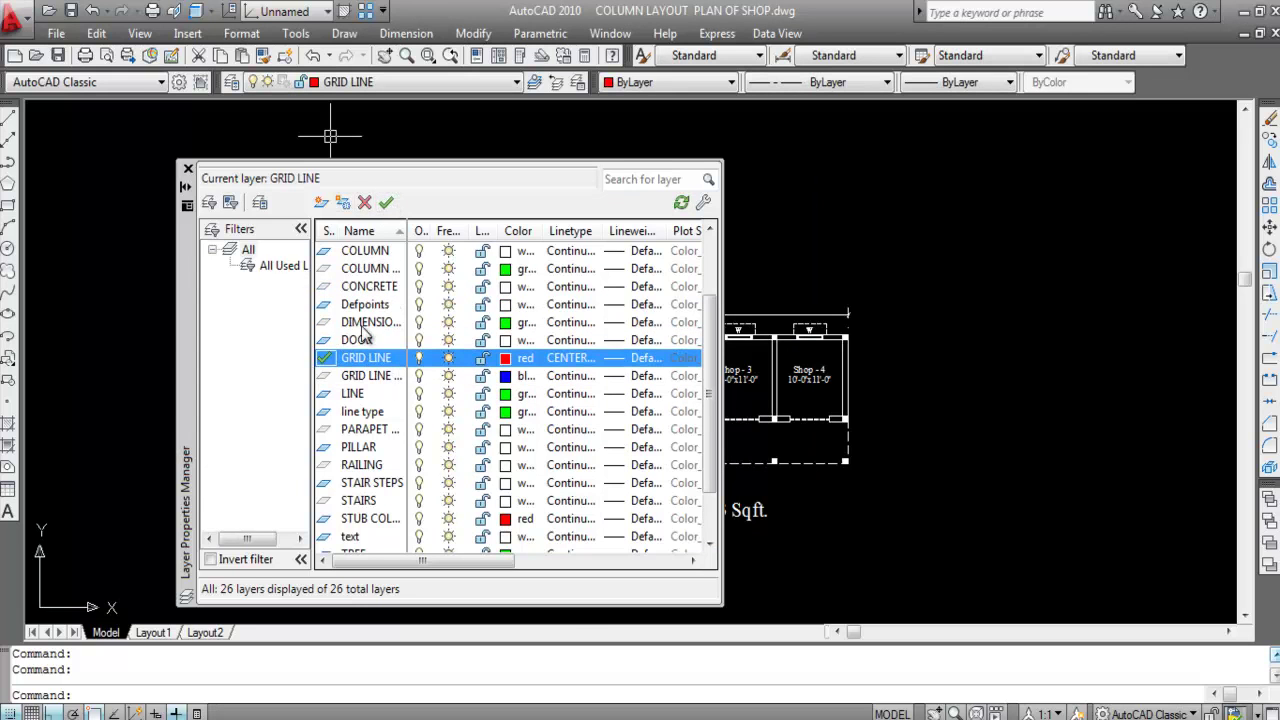
left_click(187, 169)
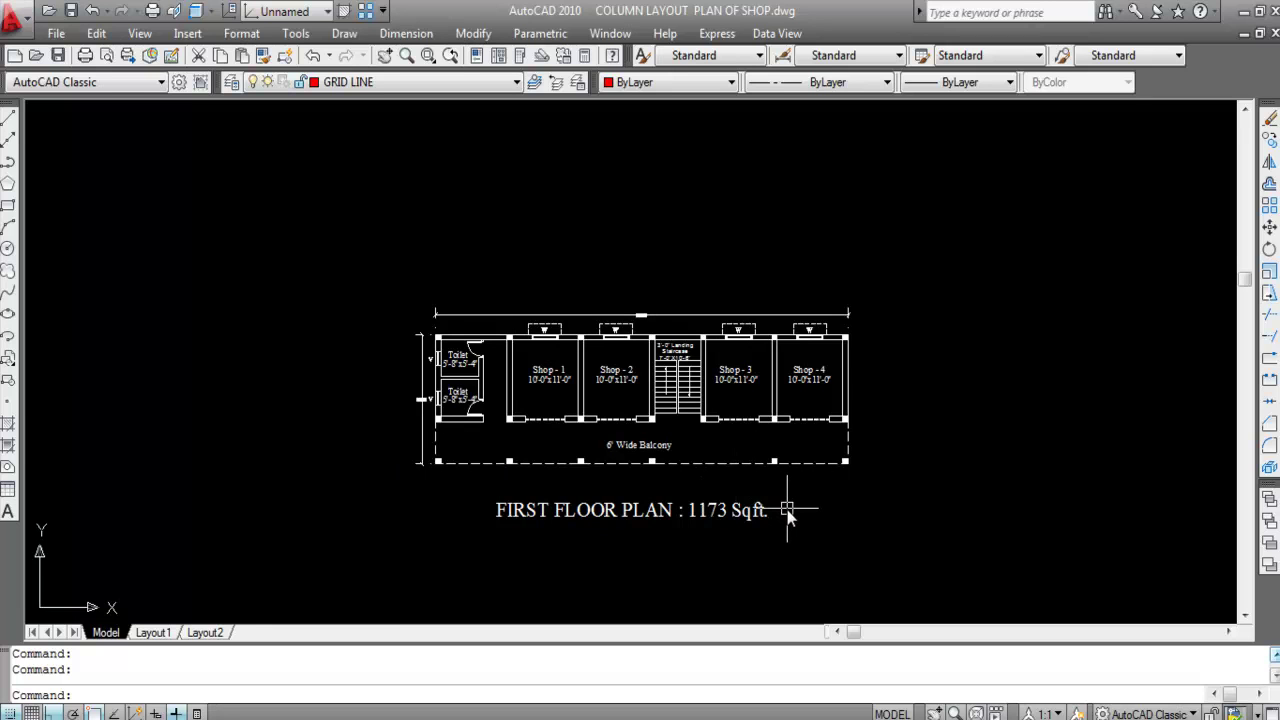
Step: Examine the outer wall outline around the toilets and check which layer it is on
scroll(450, 340, "up", 3)
scroll(414, 300, "up", 2)
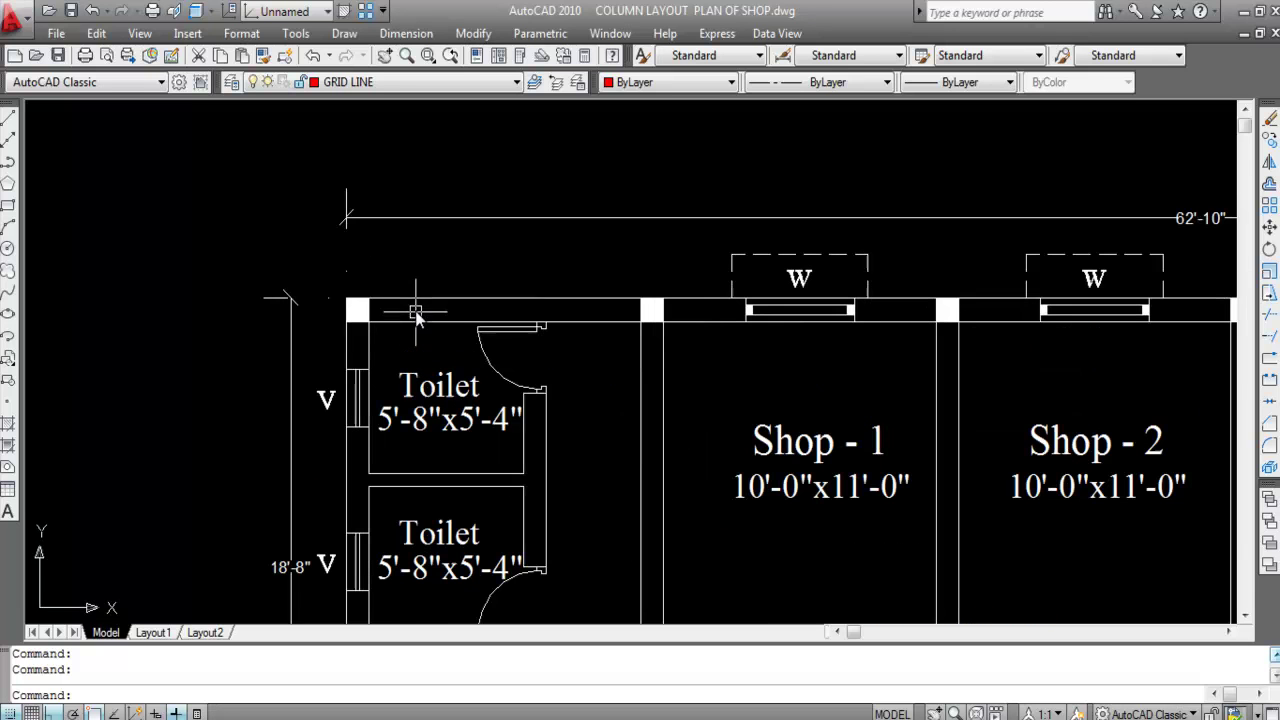
left_click(416, 297)
left_click(343, 357)
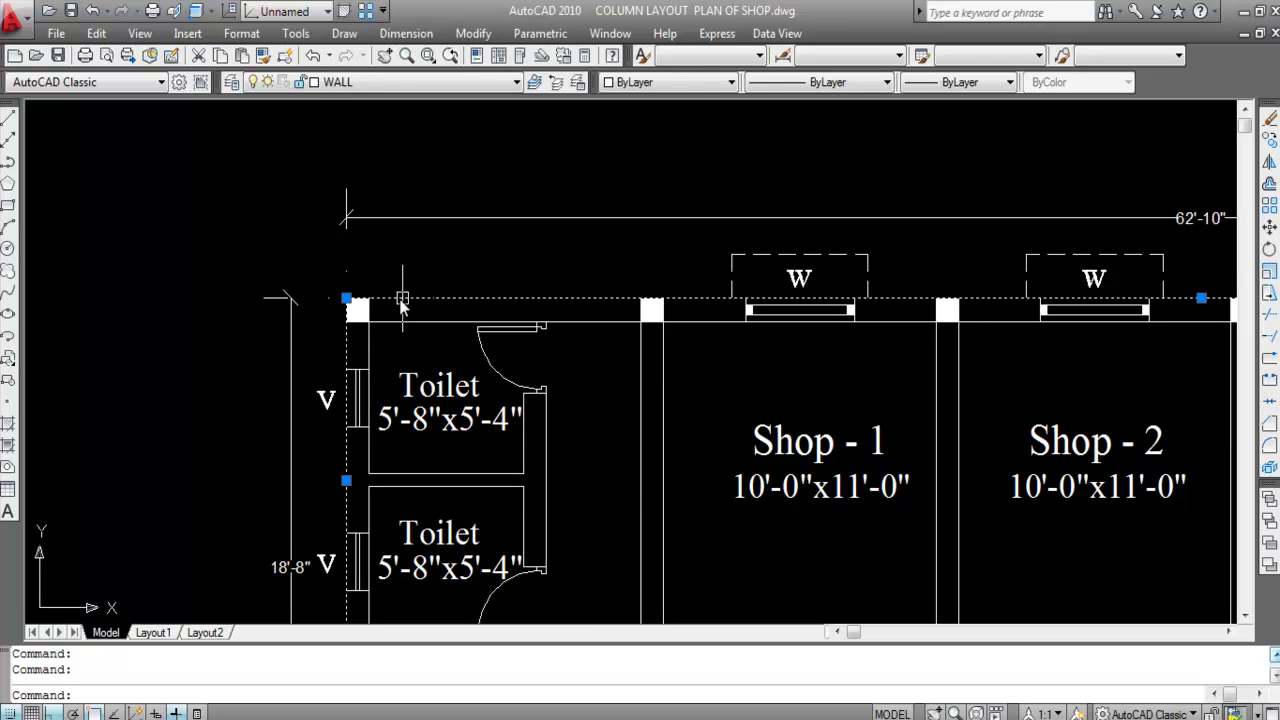
scroll(409, 305, "up", 3)
scroll(340, 272, "down", 6)
scroll(555, 265, "down", 4)
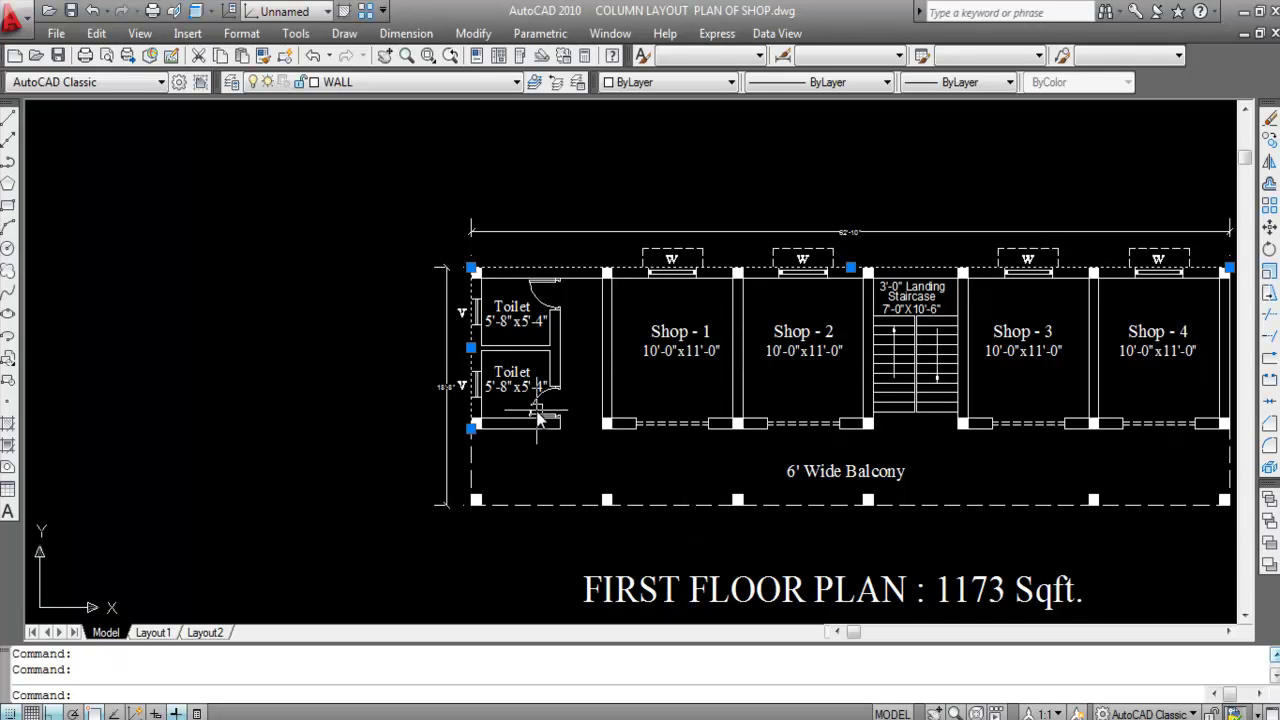
key("Escape")
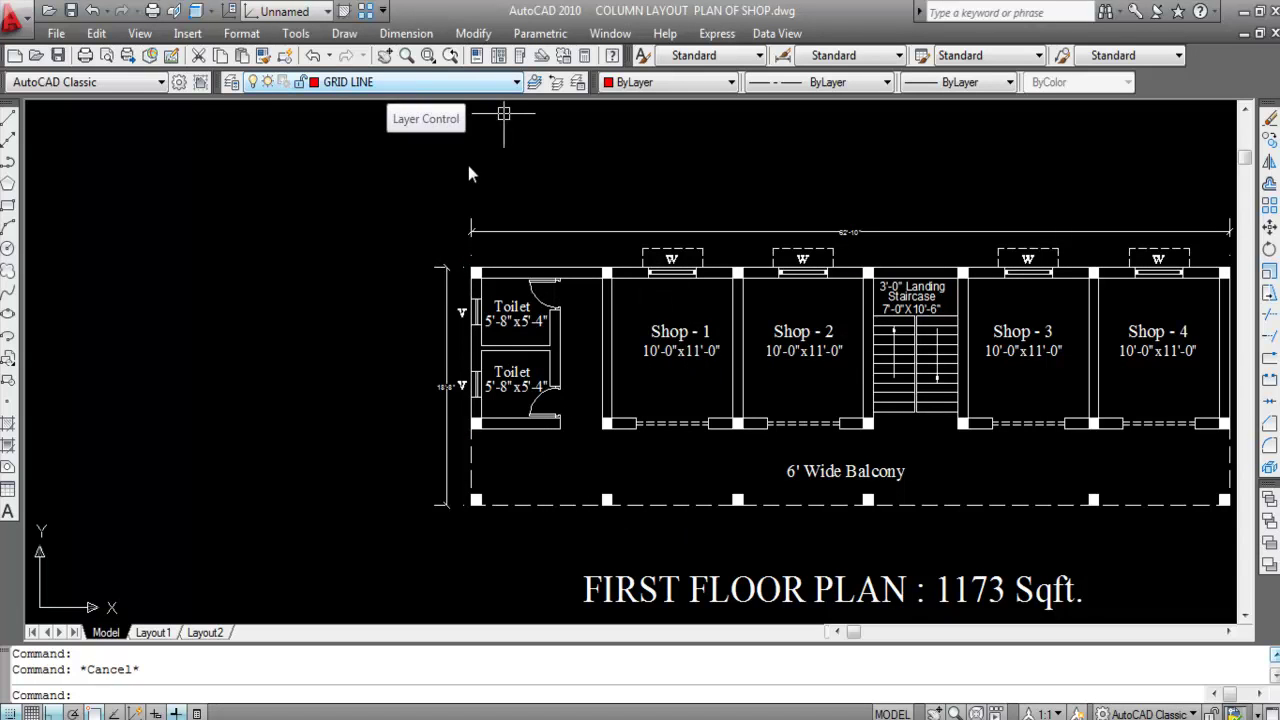
Step: Turn off the text, WINDOW and DOOR layers
left_click(660, 330)
left_click(366, 82)
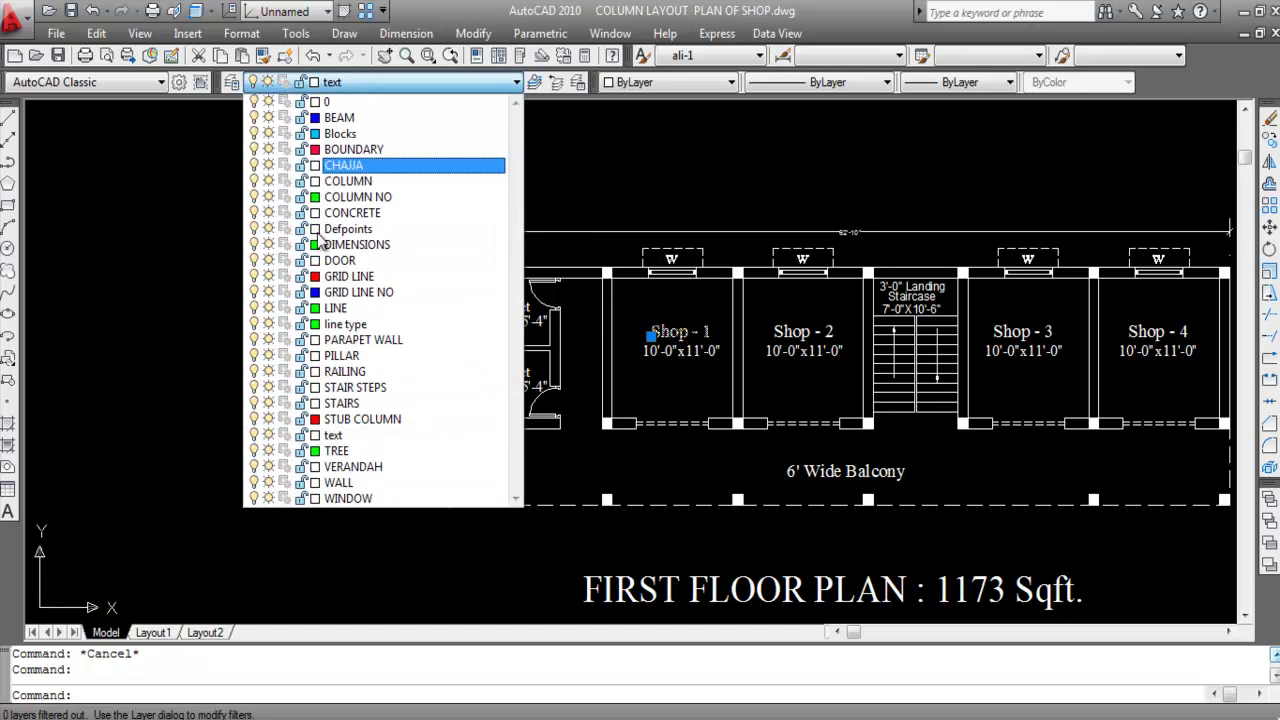
left_click(255, 436)
left_click(255, 438)
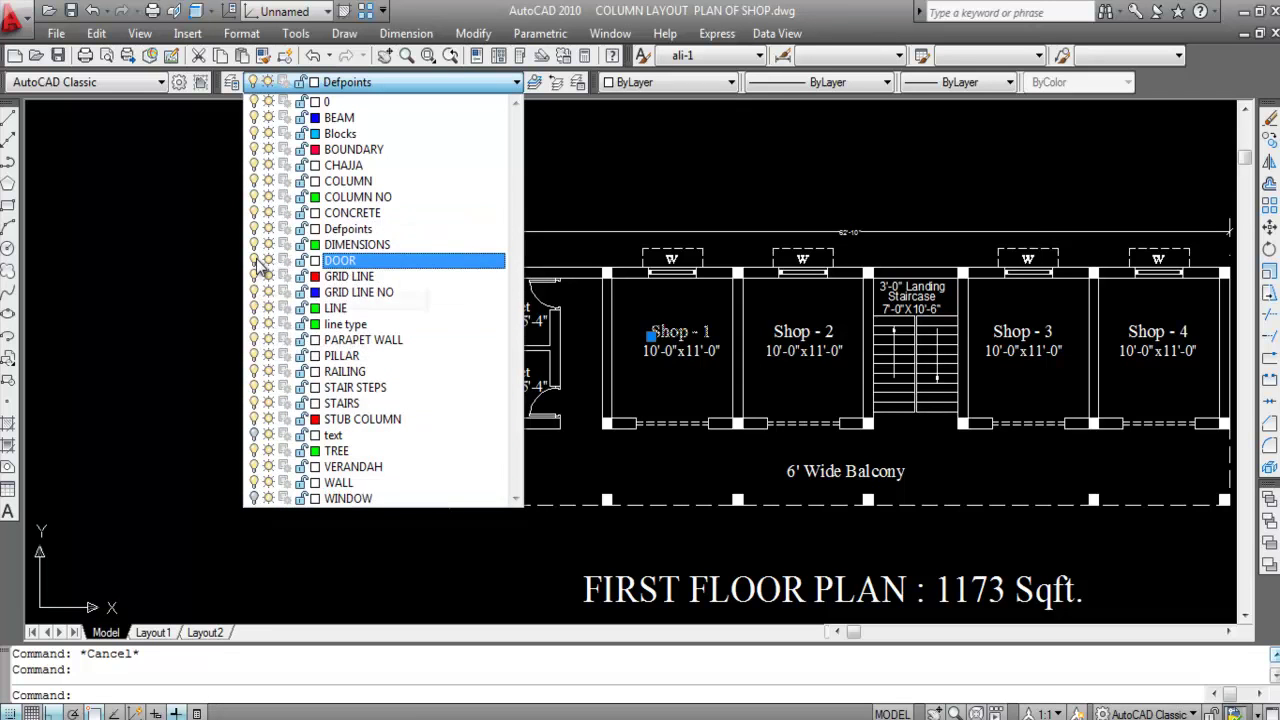
left_click(843, 461)
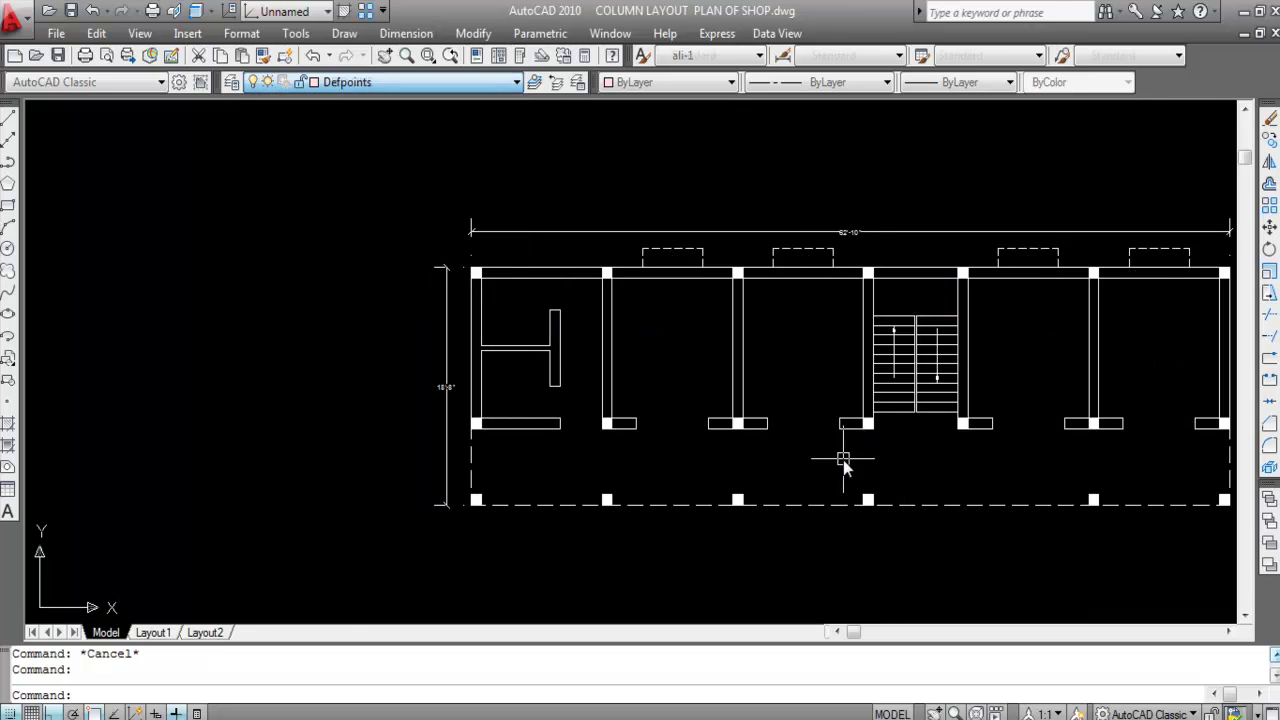
Step: Turn off the LINE and STAIR STEPS layers to hide the dimensions and the staircase
left_click(335, 83)
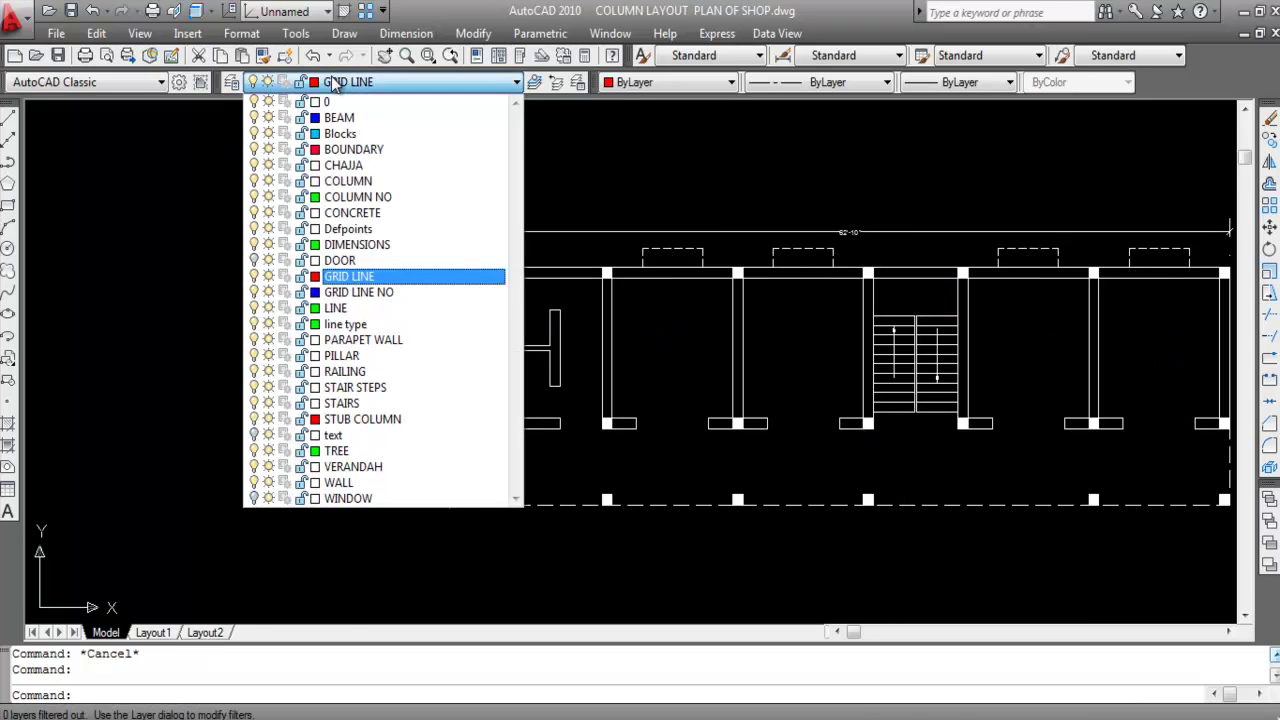
left_click(256, 309)
left_click(721, 412)
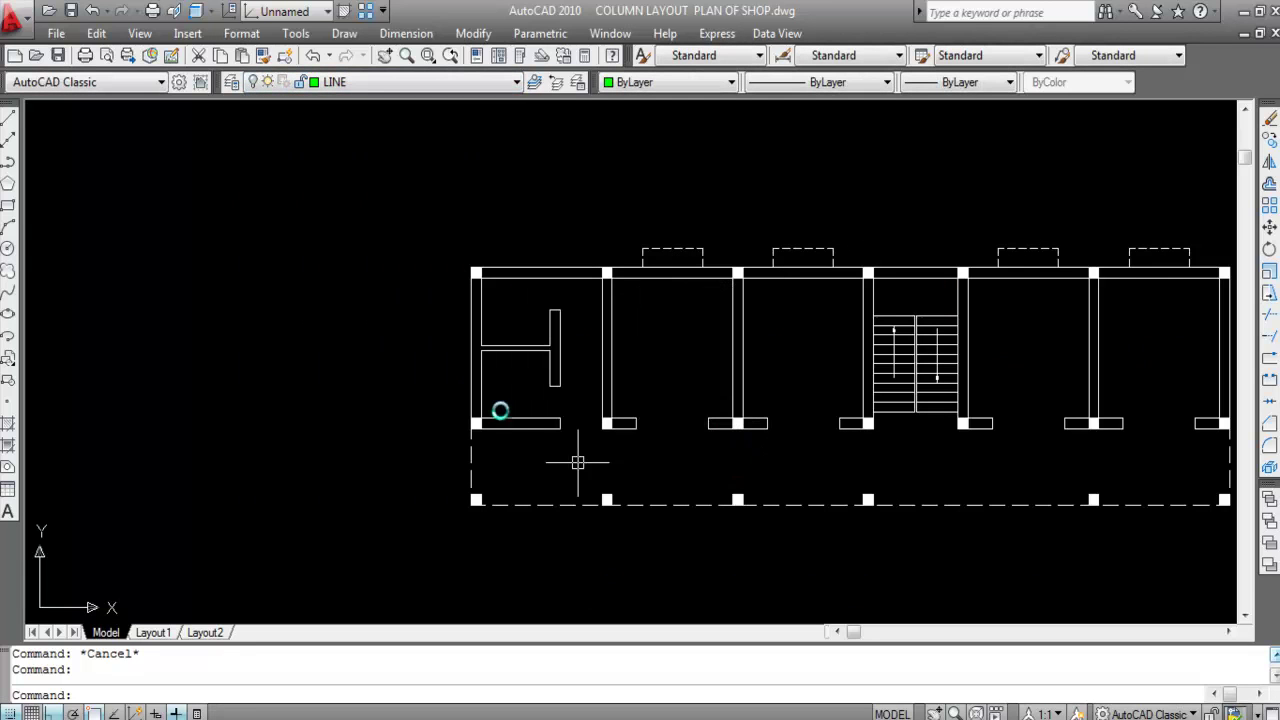
left_click(393, 80)
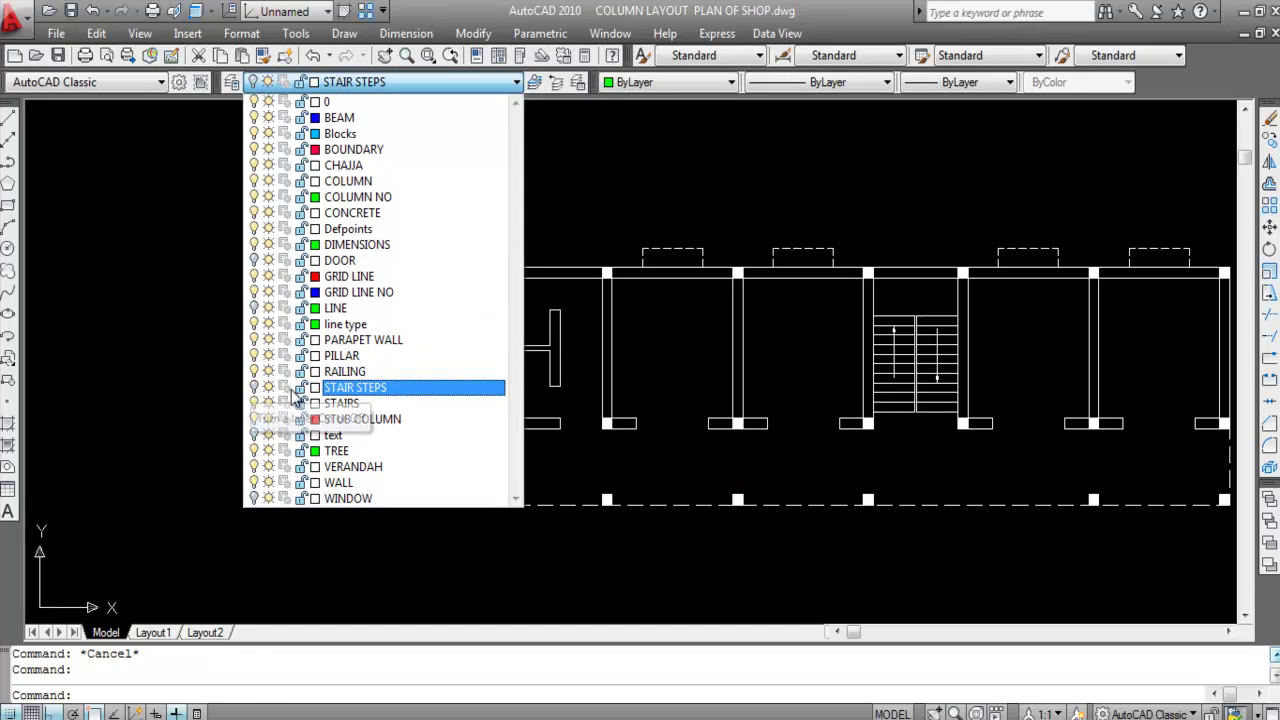
left_click(255, 387)
left_click(723, 414)
Step: Turn off the CHAJJA layer that holds the dashed window projections
left_click(688, 250)
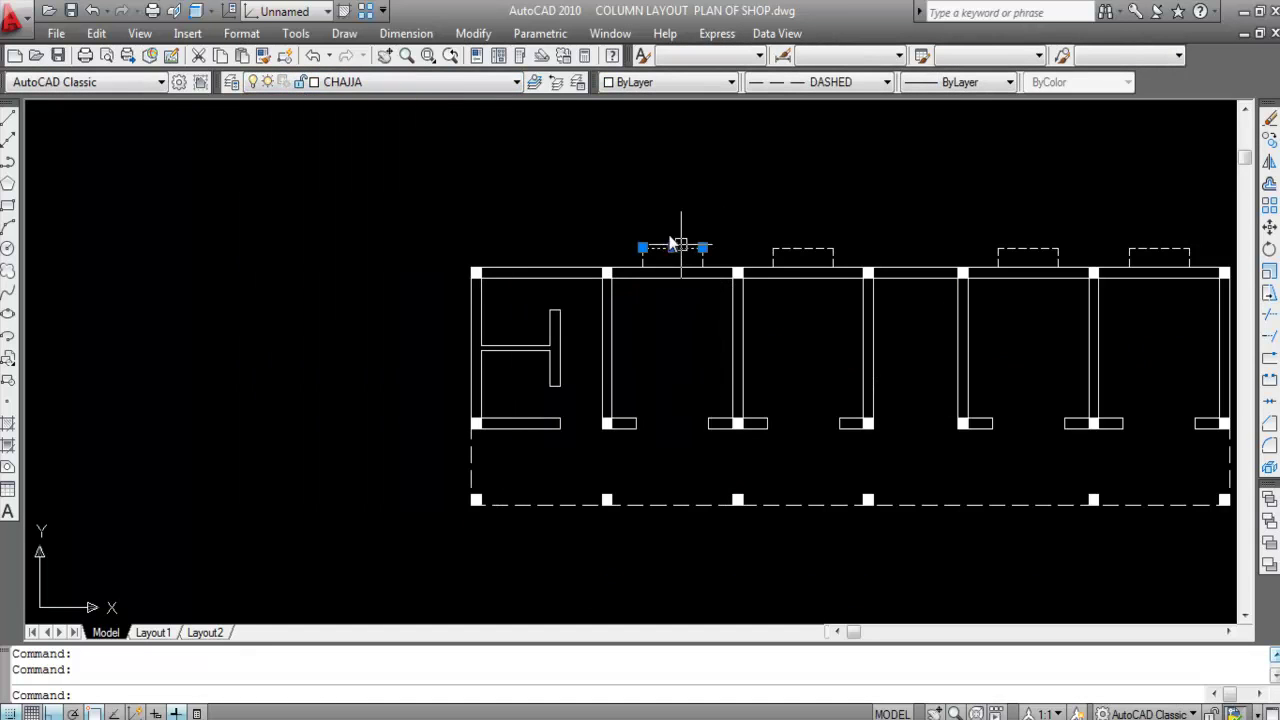
left_click(412, 82)
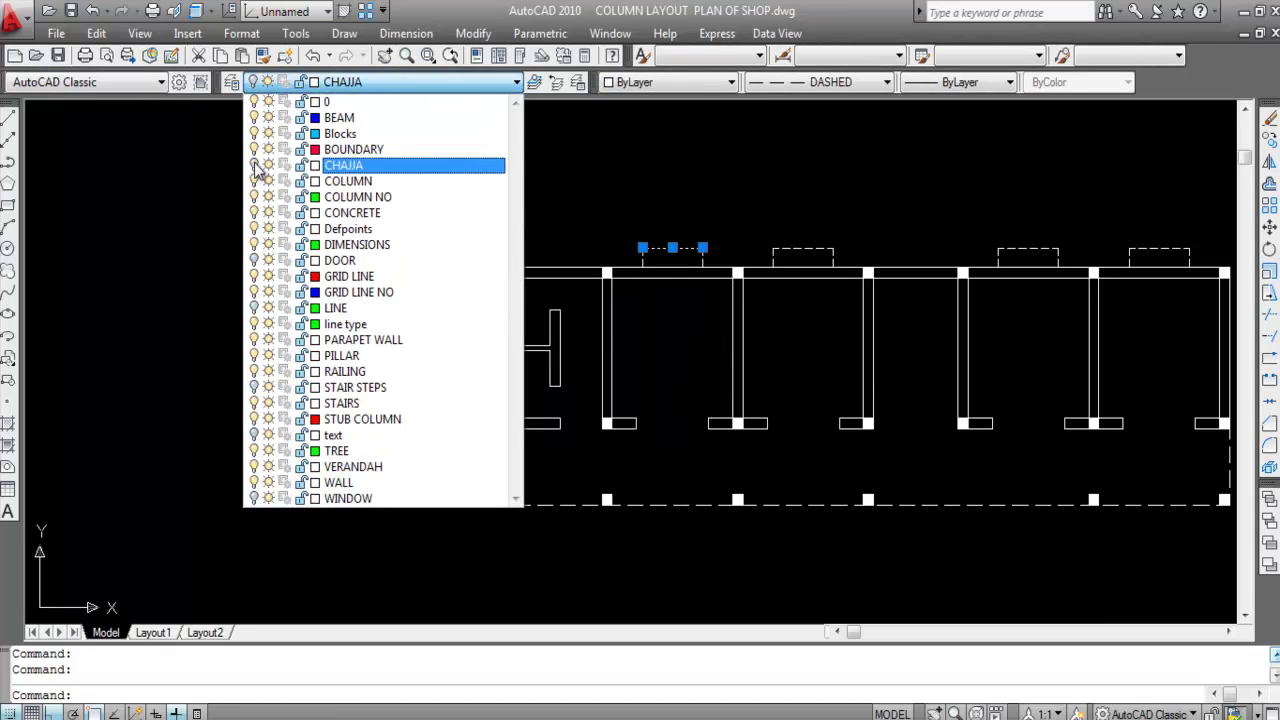
key("Escape")
key("Escape")
Step: Move all remaining walls, columns and balcony outlines horizontally to the right, well clear of the original plan position
scroll(545, 340, "down", 2)
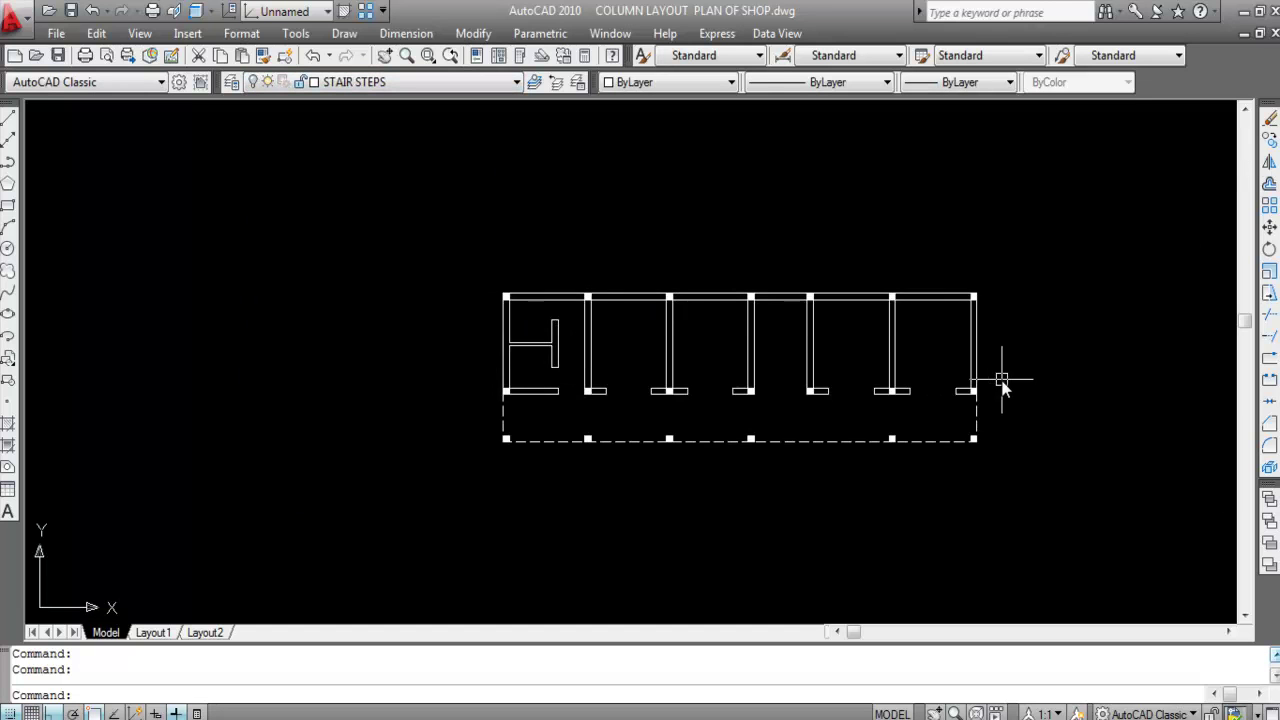
left_click(894, 516)
left_click(351, 223)
left_click(916, 482)
left_click(372, 247)
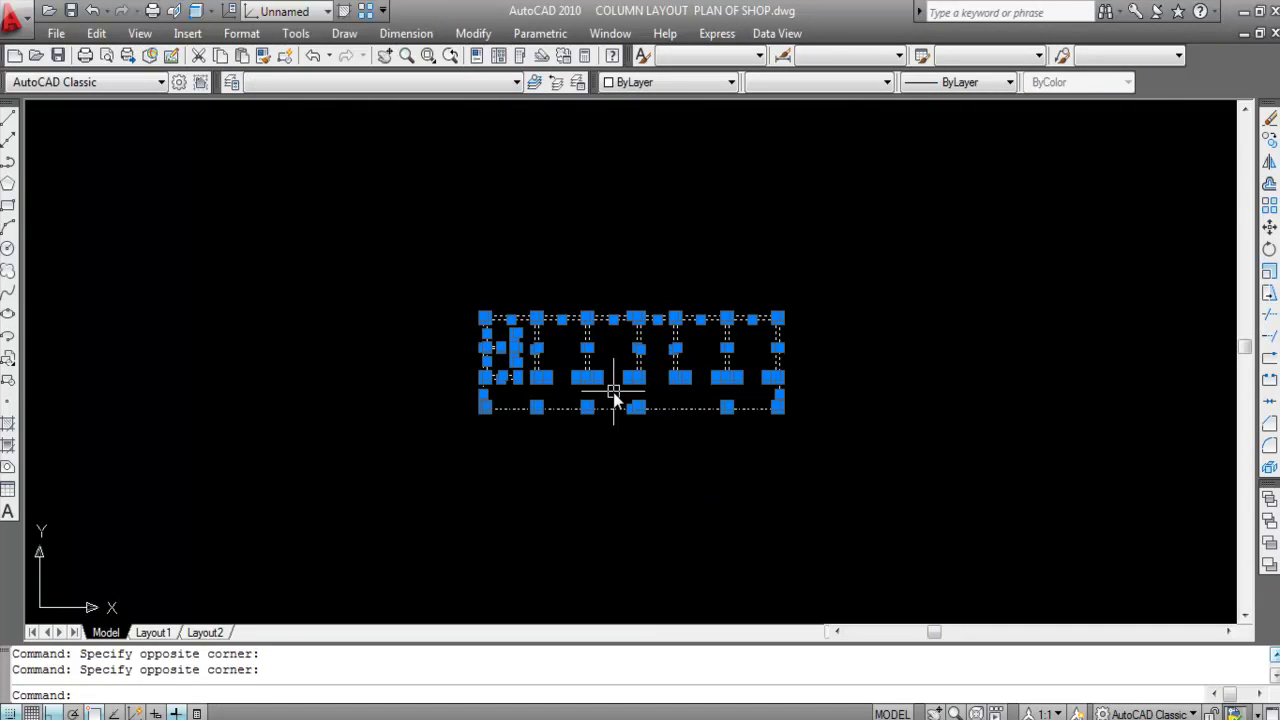
key("Return")
left_click(614, 392)
scroll(676, 388, "down", 4)
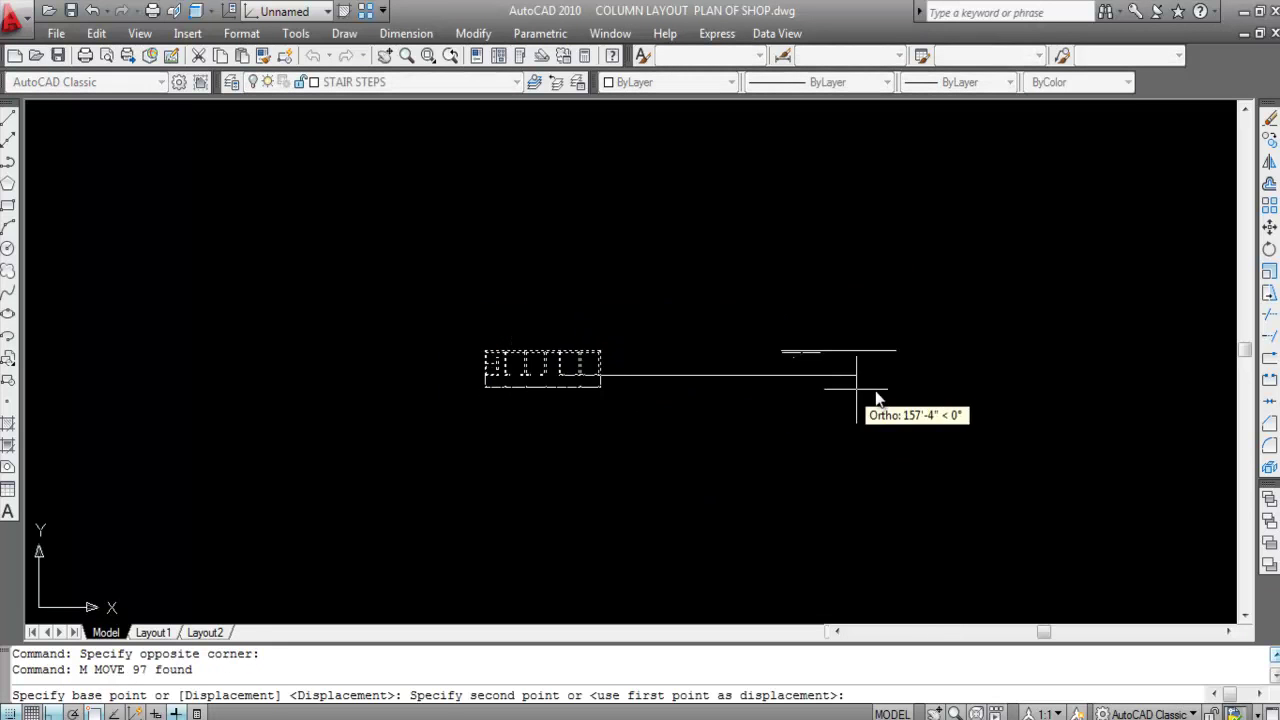
left_click(905, 388)
scroll(986, 371, "up", 3)
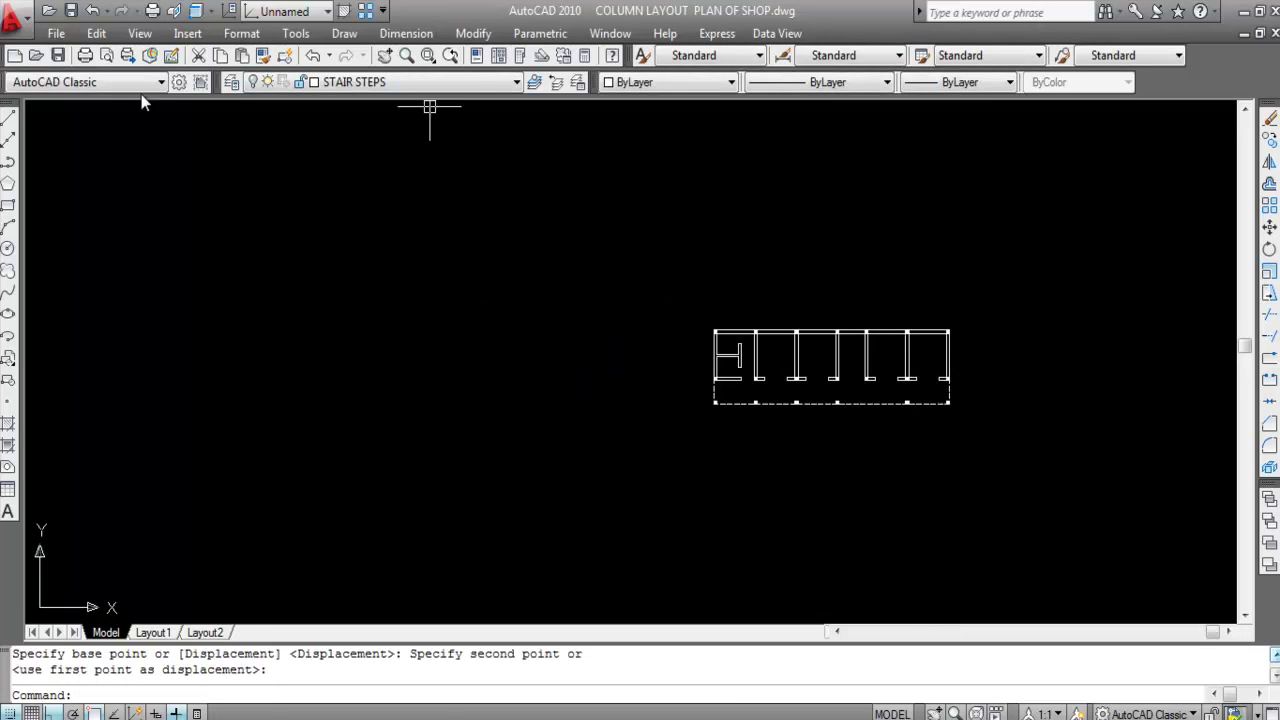
Step: Turn all layers back on in the layer properties and close them
left_click(234, 83)
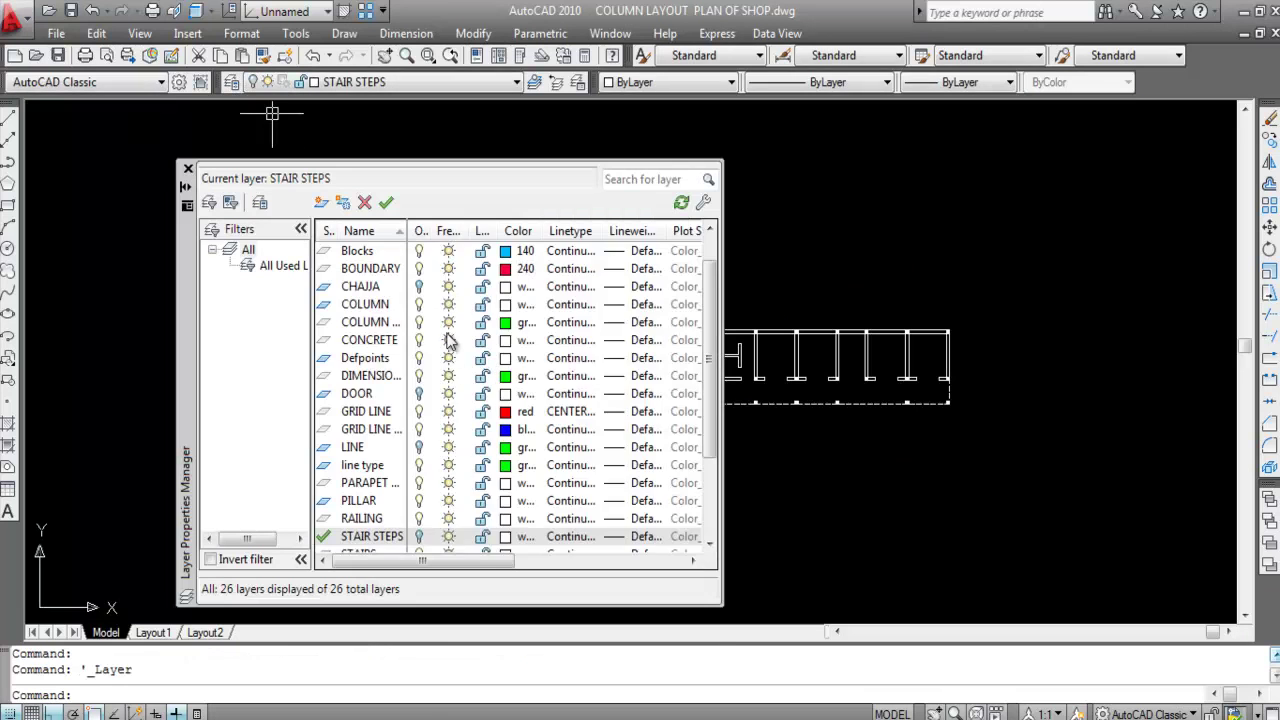
right_click(447, 341)
left_click(500, 538)
left_click(419, 376)
left_click(486, 366)
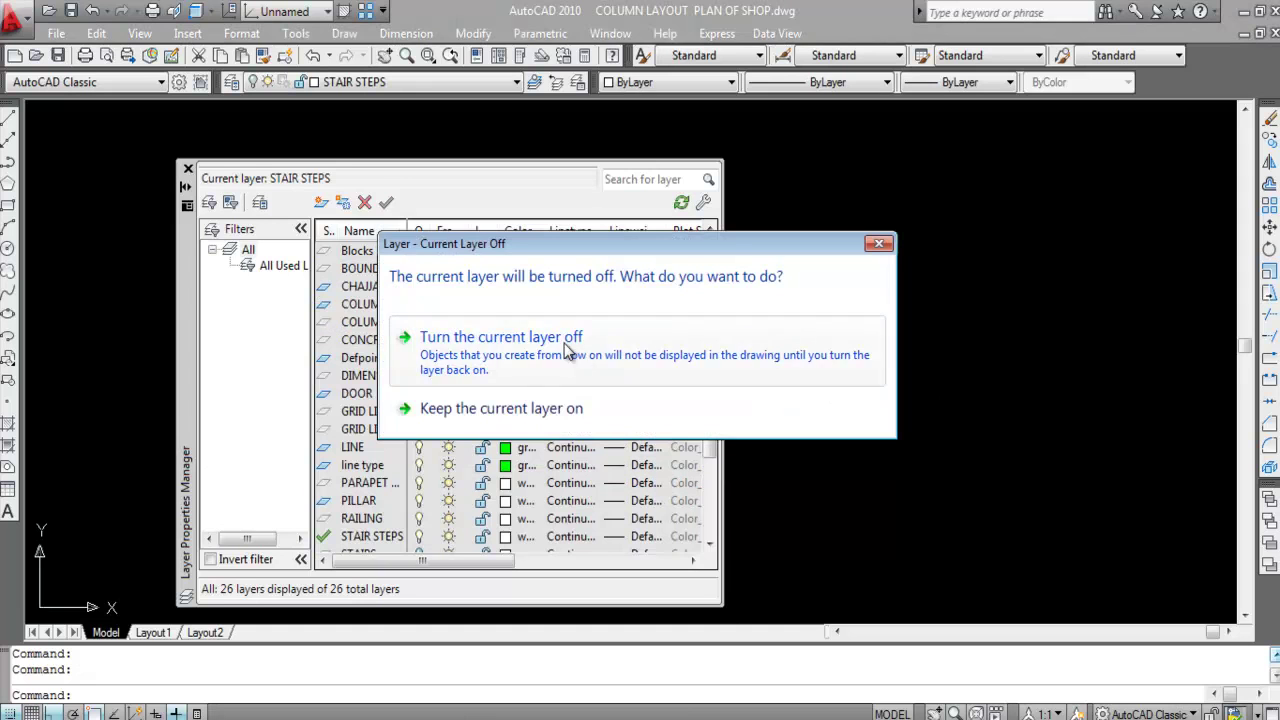
left_click(567, 350)
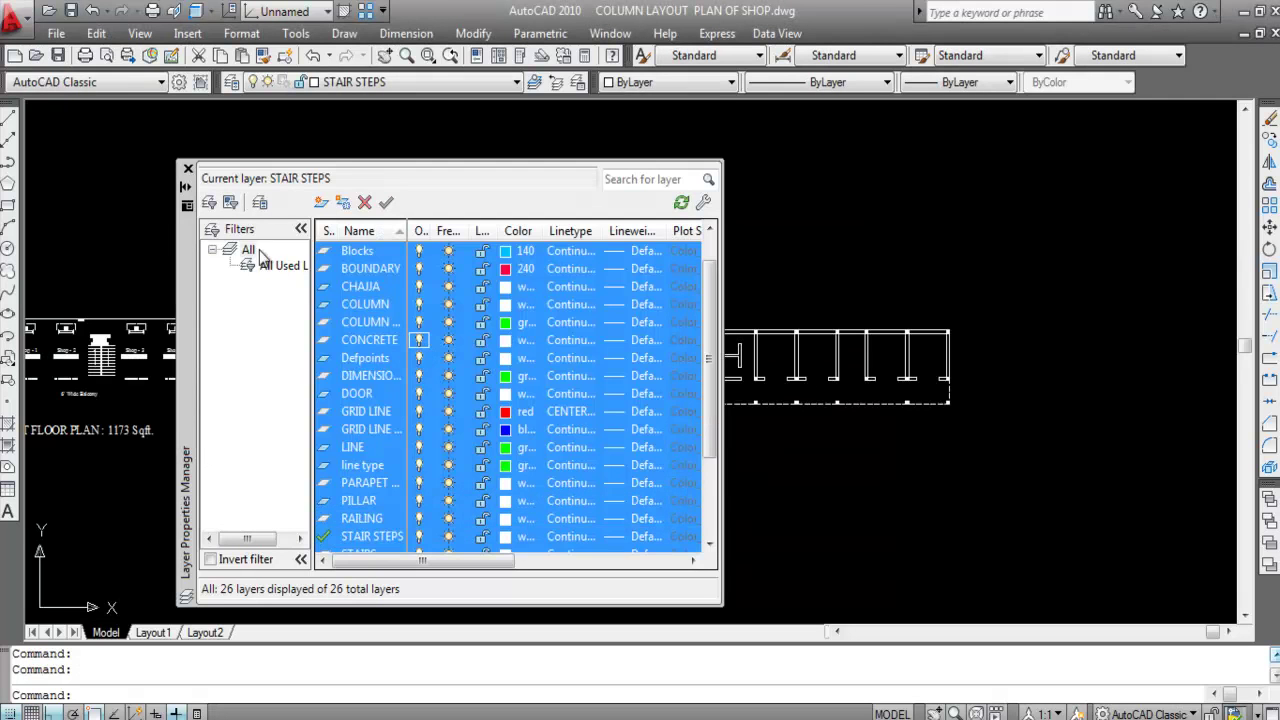
left_click(188, 170)
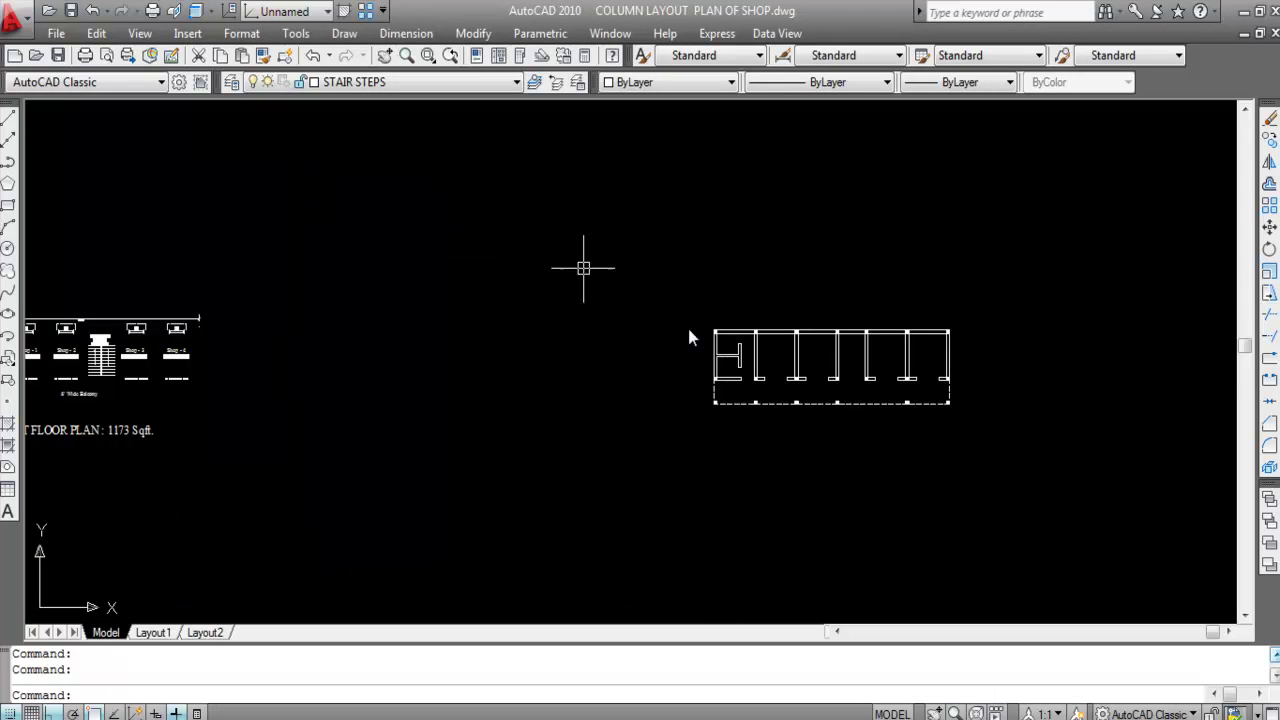
Step: Erase the leftover texts, doors, windows, staircase, dimensions and title at the original plan position
scroll(872, 368, "down", 2)
scroll(341, 360, "up", 3)
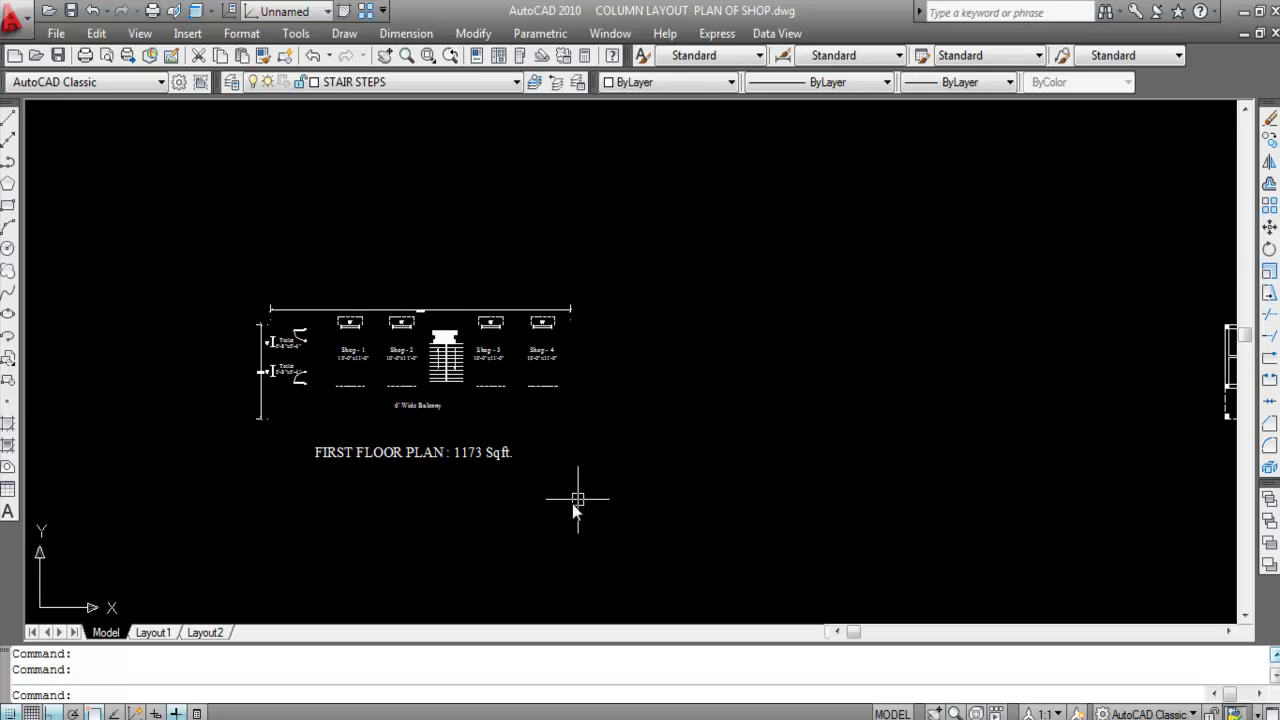
left_click(775, 491)
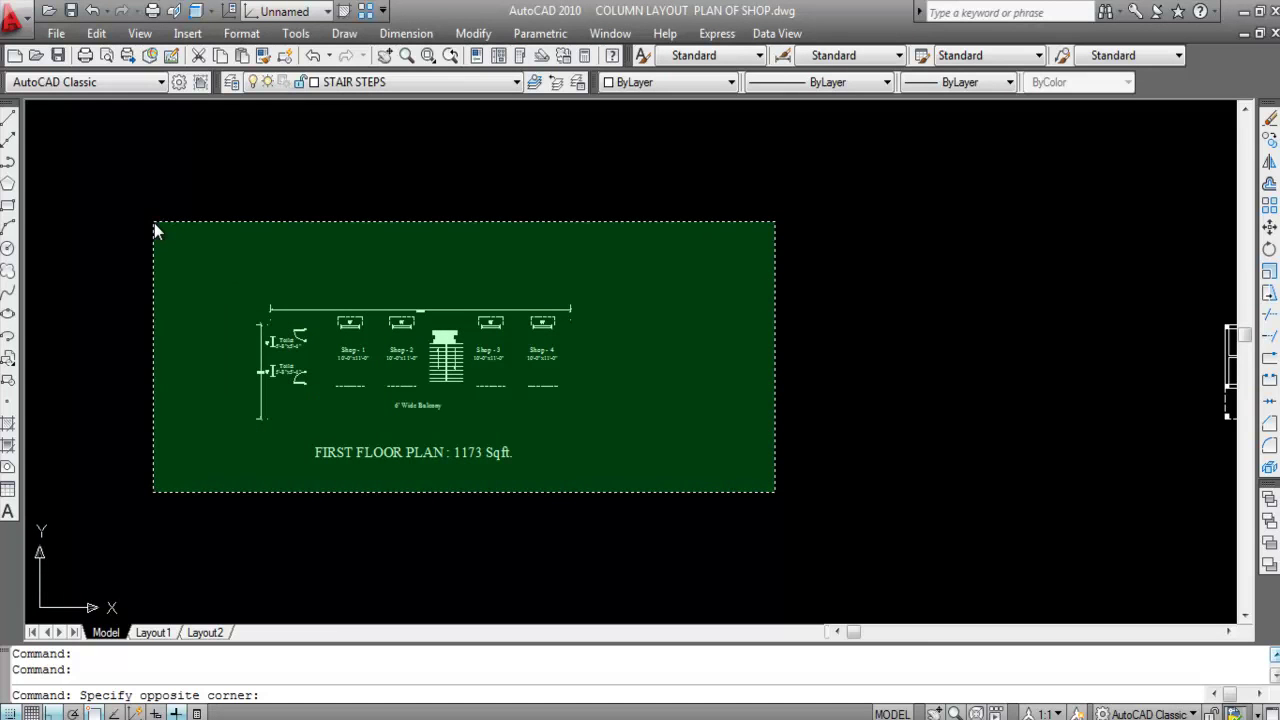
left_click(155, 231)
key("Delete")
scroll(389, 399, "down", 3)
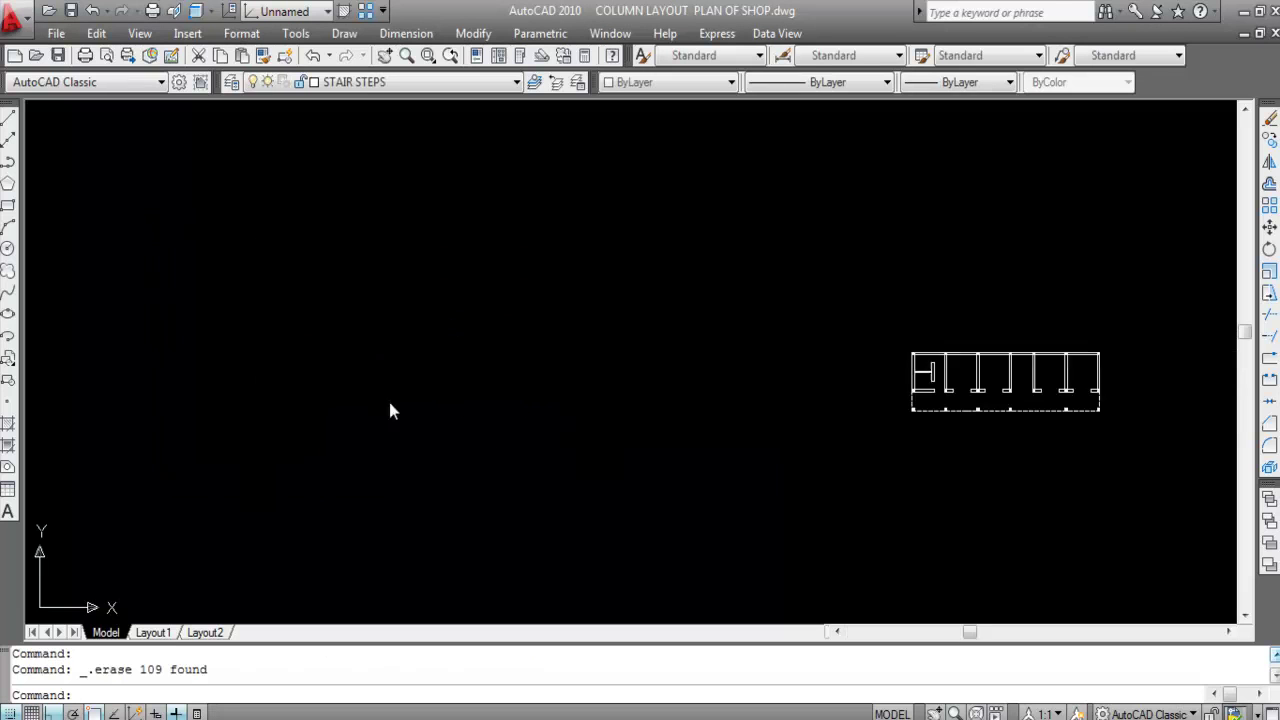
Step: Erase the toilet partition walls and the toilet's front wall beside the balcony
scroll(700, 410, "up", 6)
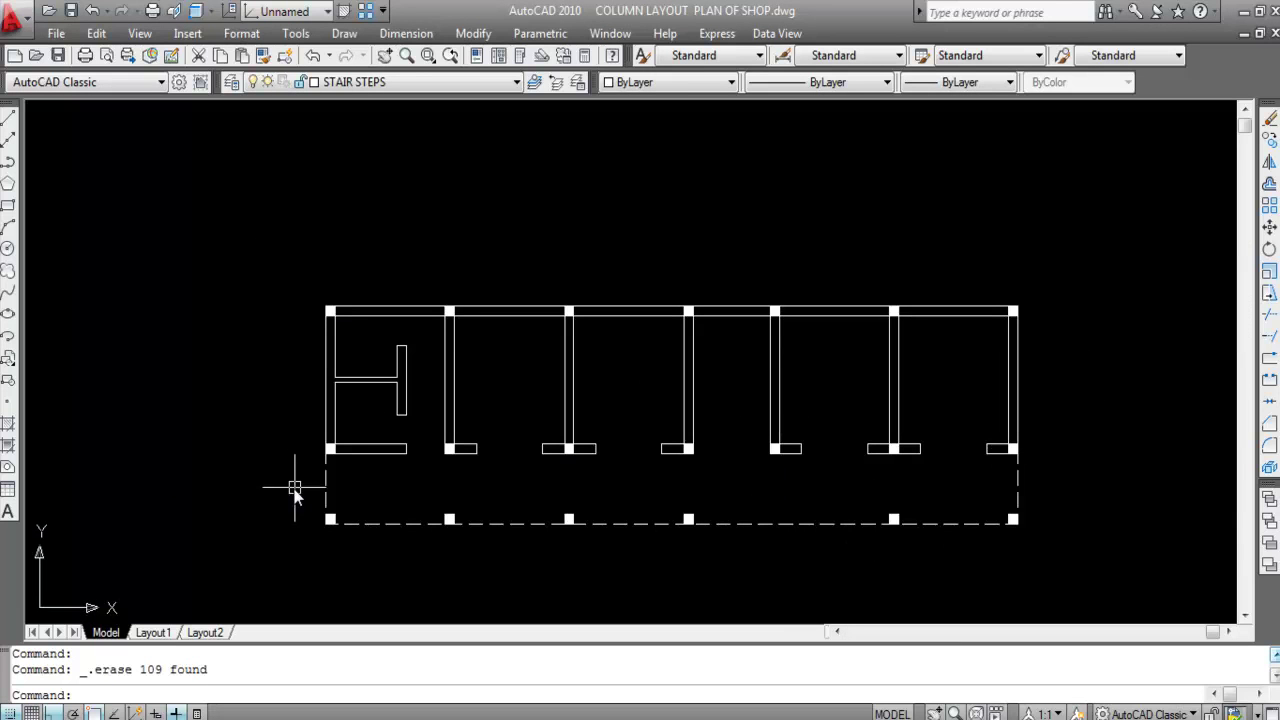
scroll(298, 490, "up", 2)
left_click(470, 483)
left_click(404, 421)
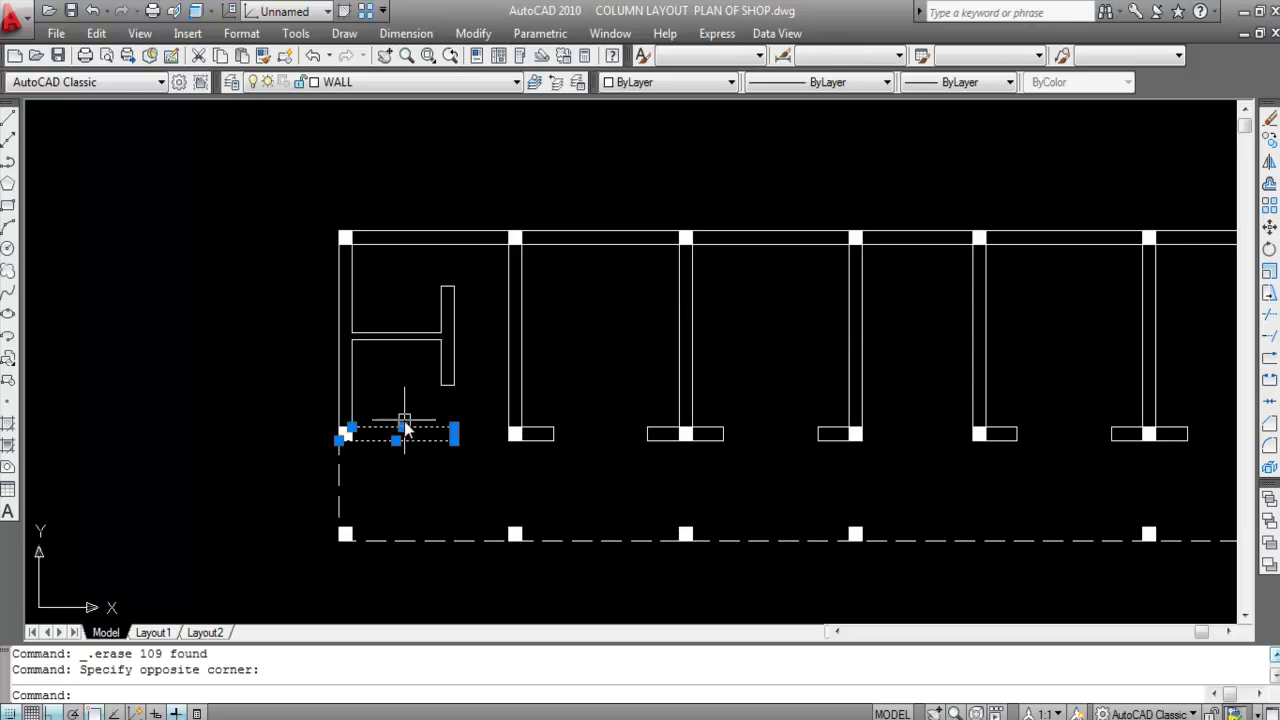
left_click(482, 386)
left_click(389, 282)
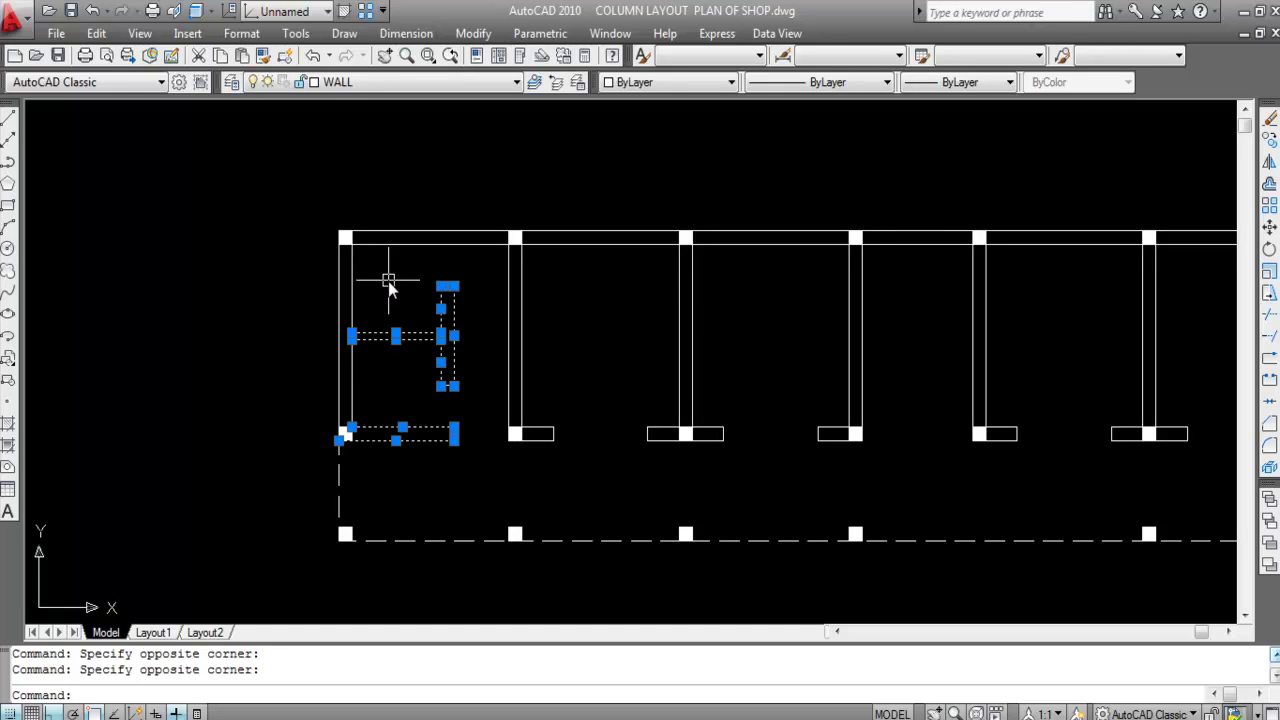
key("Delete")
Step: Erase the inner lines of the left and rear outer walls in the toilet bay
left_click(355, 395)
key("Delete")
left_click(480, 424)
left_click(437, 353)
key("Delete")
left_click(351, 296)
key("Delete")
left_click(374, 245)
key("Delete")
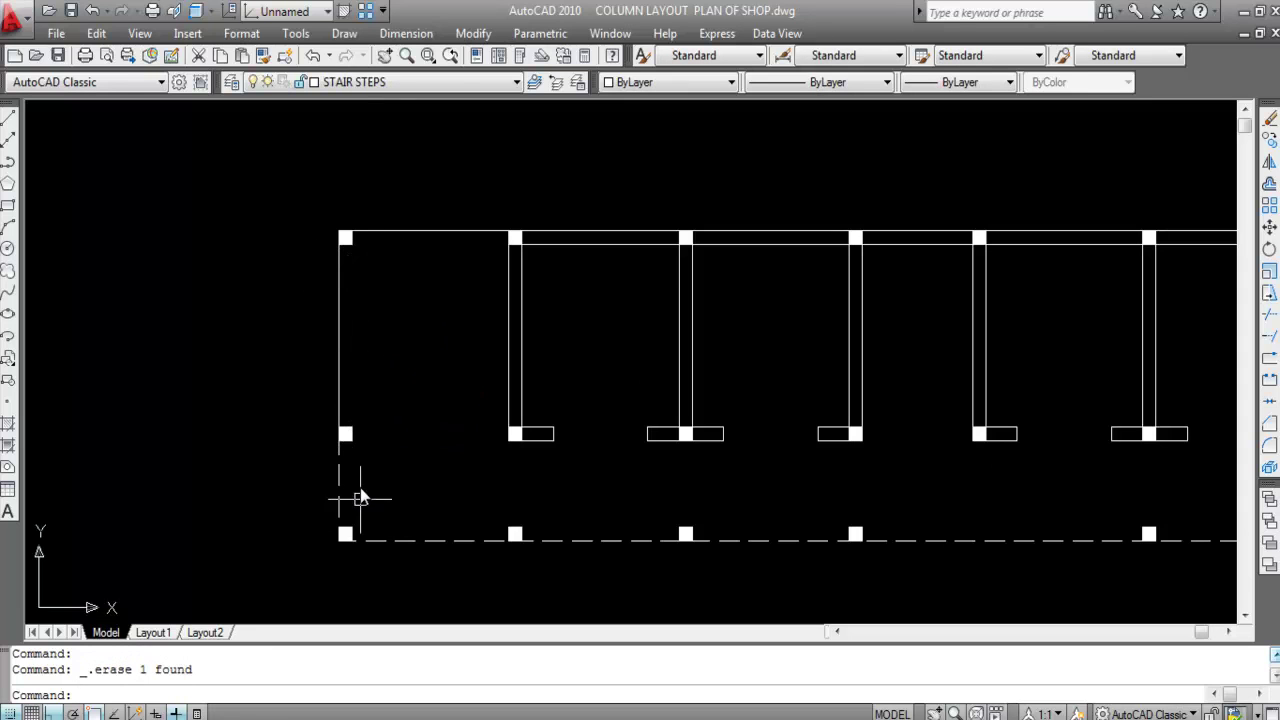
Step: Erase the wall between the toilet bay and Shop 1 with its front stub, plus Shop 1's inner rear wall line
scroll(532, 412, "up", 2)
left_click(538, 393)
left_click(449, 345)
left_click(609, 490)
left_click(541, 383)
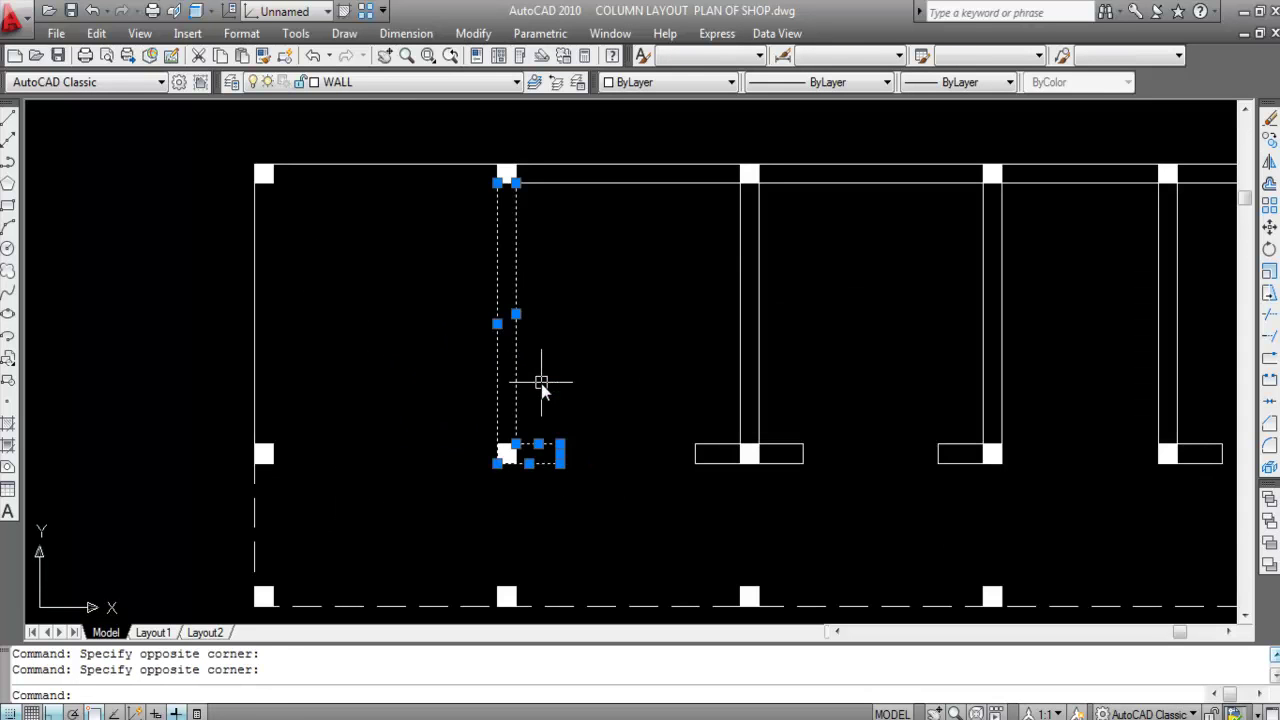
key("Delete")
left_click(569, 184)
key("Delete")
Step: Erase the wall between Shop 1 and Shop 2 and the front stubs on both sides of its column
left_click(804, 301)
left_click(712, 276)
key("Delete")
left_click(837, 505)
left_click(777, 428)
key("Delete")
left_click(727, 490)
left_click(674, 412)
key("Delete")
Step: Erase the wall between Shop 2 and the stair bay together with its front stub
left_click(1020, 341)
left_click(930, 307)
key("Delete")
left_click(953, 500)
left_click(905, 403)
key("Delete")
scroll(831, 369, "down", 4)
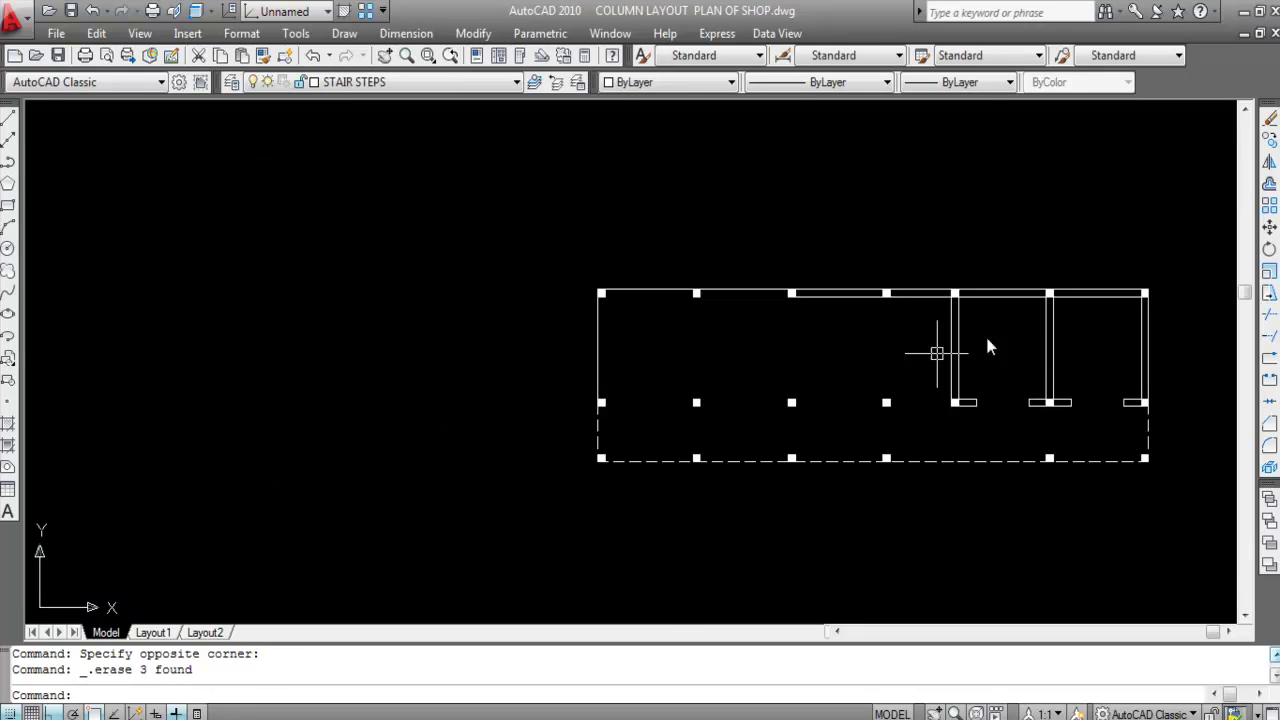
Step: Erase the wall between the stair bay and Shop 3 with its stub, and the inner rear wall lines of Shop 2 and the stair bay
scroll(910, 299, "up", 3)
left_click(916, 293)
key("Delete")
left_click(1062, 412)
left_click(955, 386)
key("Delete")
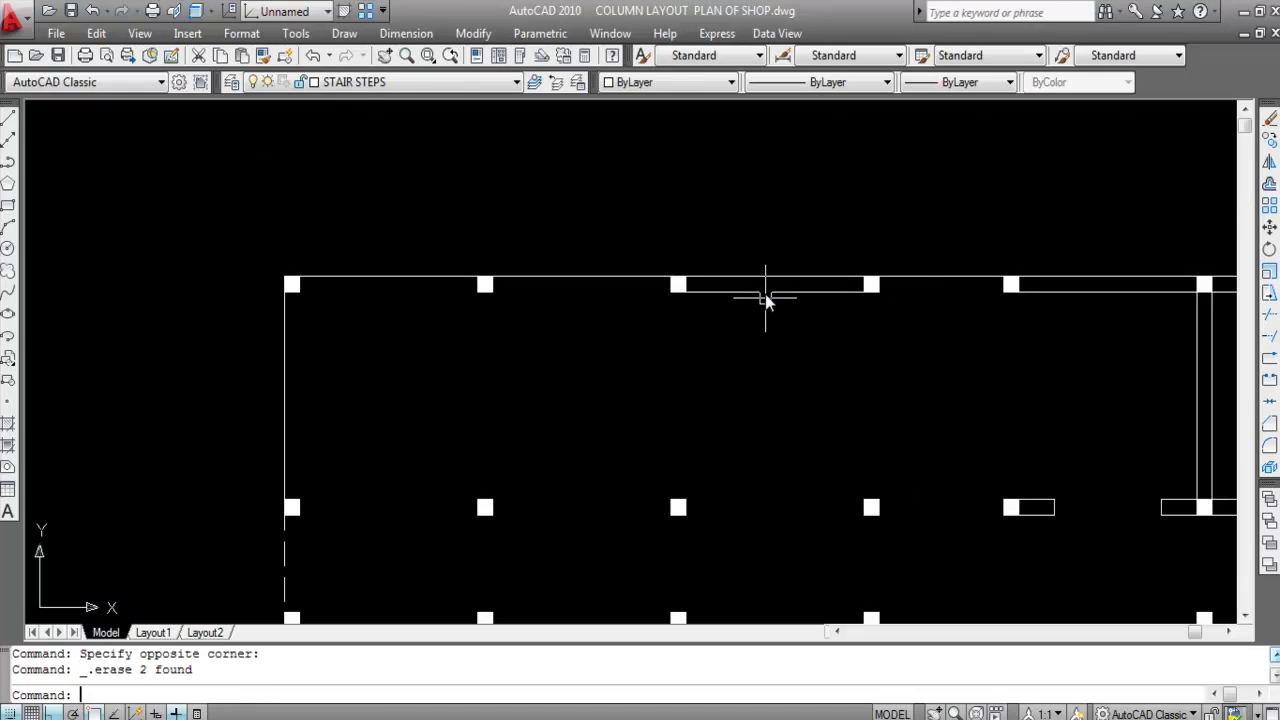
left_click(764, 293)
key("Delete")
left_click(1103, 541)
left_click(1045, 460)
key("Delete")
scroll(1003, 371, "down", 3)
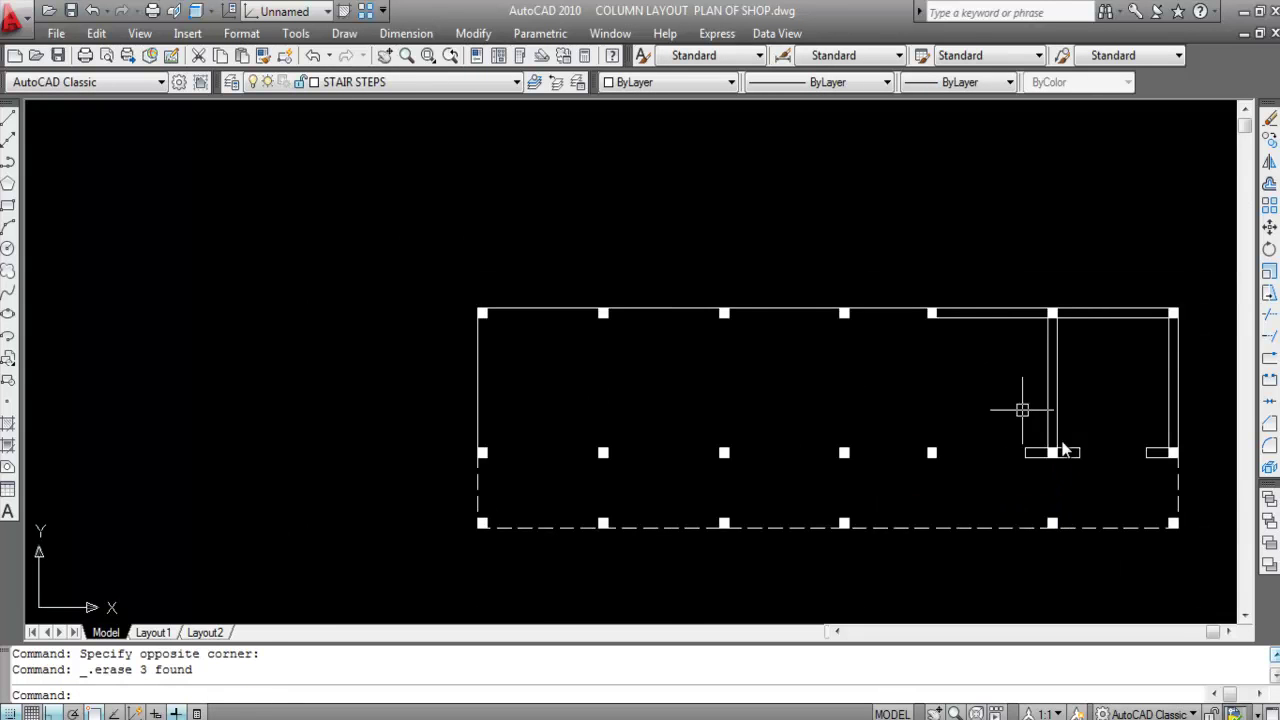
Step: Erase the wall between Shop 3 and Shop 4 and the front stubs on both sides of its column
scroll(1087, 502, "up", 5)
left_click(1090, 492)
left_click(1034, 443)
left_click(1067, 518)
left_click(997, 385)
key("Delete")
left_click(991, 371)
left_click(858, 340)
key("Delete")
Step: Erase the last front stub in Shop 4 and the inner line of the right outer wall
left_click(920, 452)
scroll(857, 417, "down", 5)
scroll(871, 417, "up", 3)
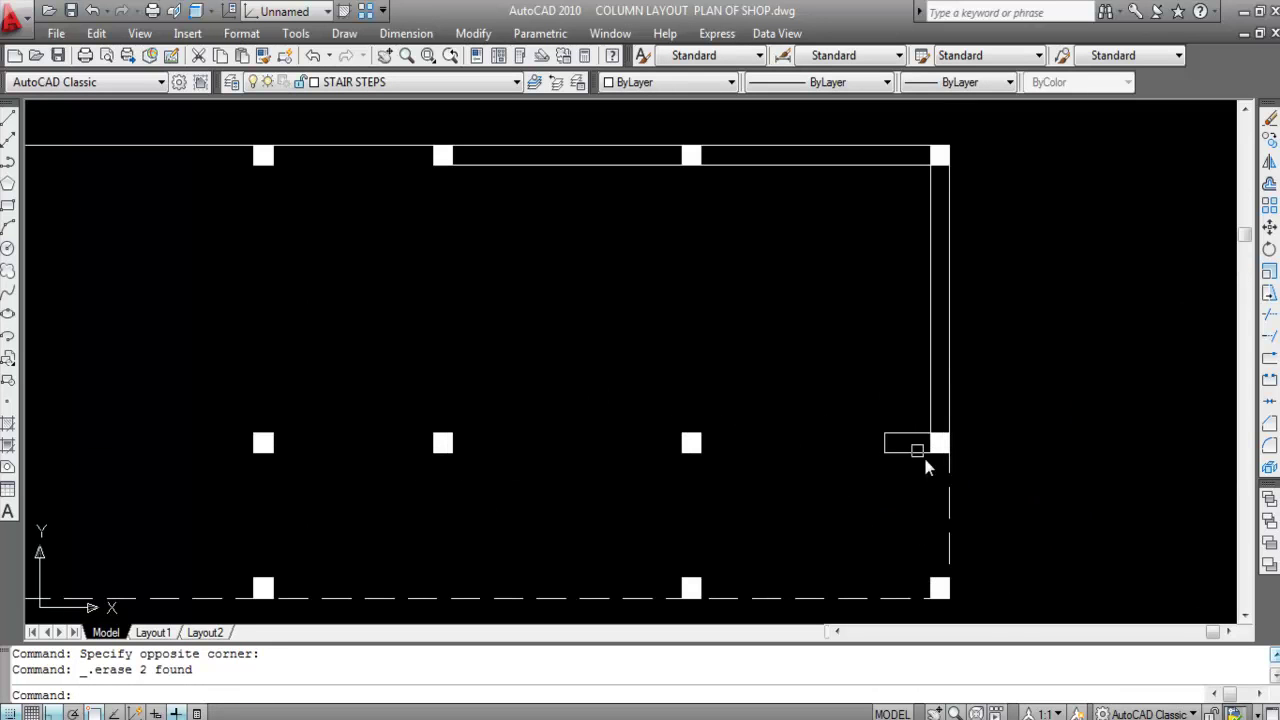
left_click(866, 418)
key("Delete")
left_click(934, 374)
left_click(863, 314)
key("Delete")
Step: Erase the inner rear wall lines of Shop 4 and Shop 3
left_click(860, 175)
left_click(850, 156)
key("Delete")
left_click(563, 168)
key("Delete")
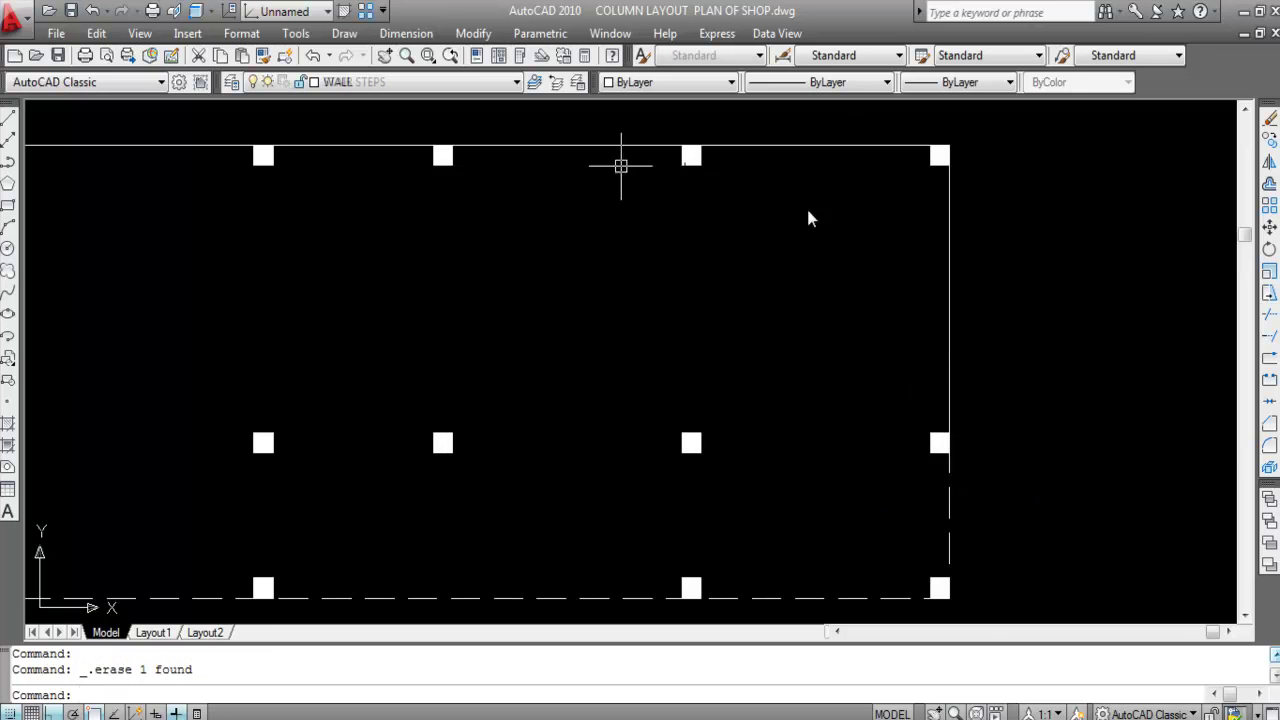
scroll(966, 263, "down", 6)
scroll(889, 352, "up", 3)
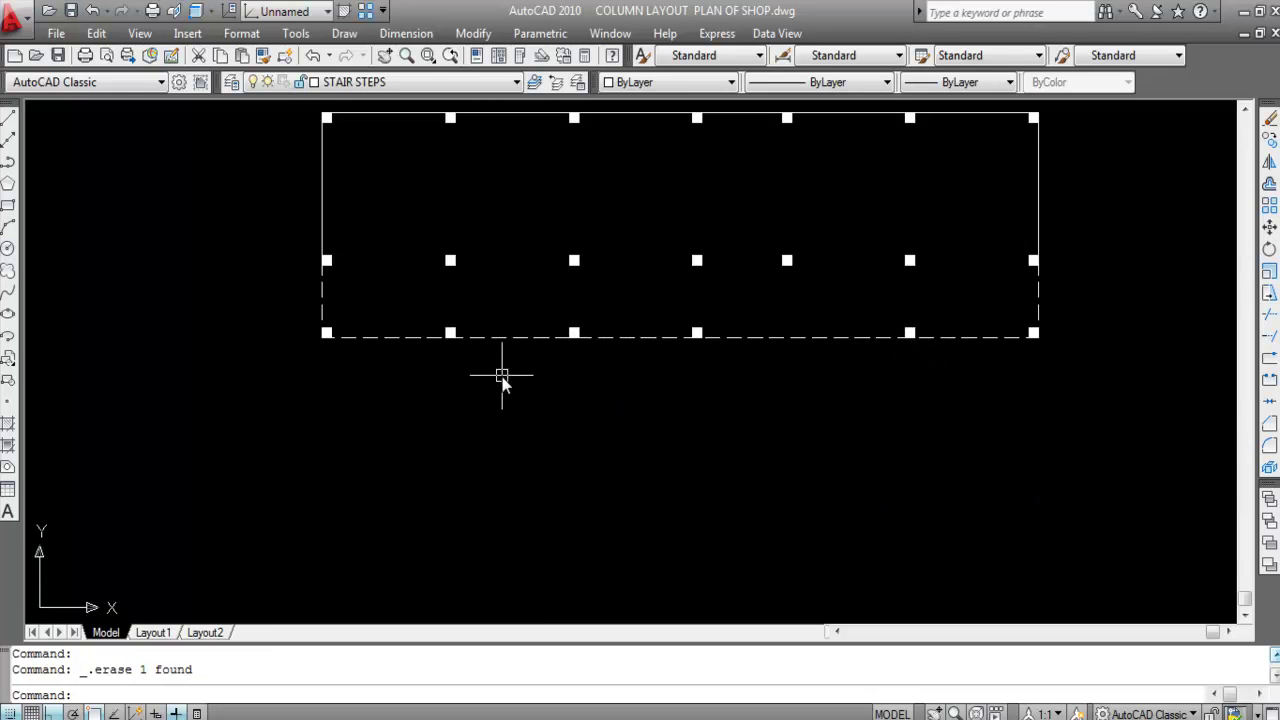
scroll(560, 460, "down", 2)
scroll(617, 297, "up", 1)
scroll(350, 208, "up", 3)
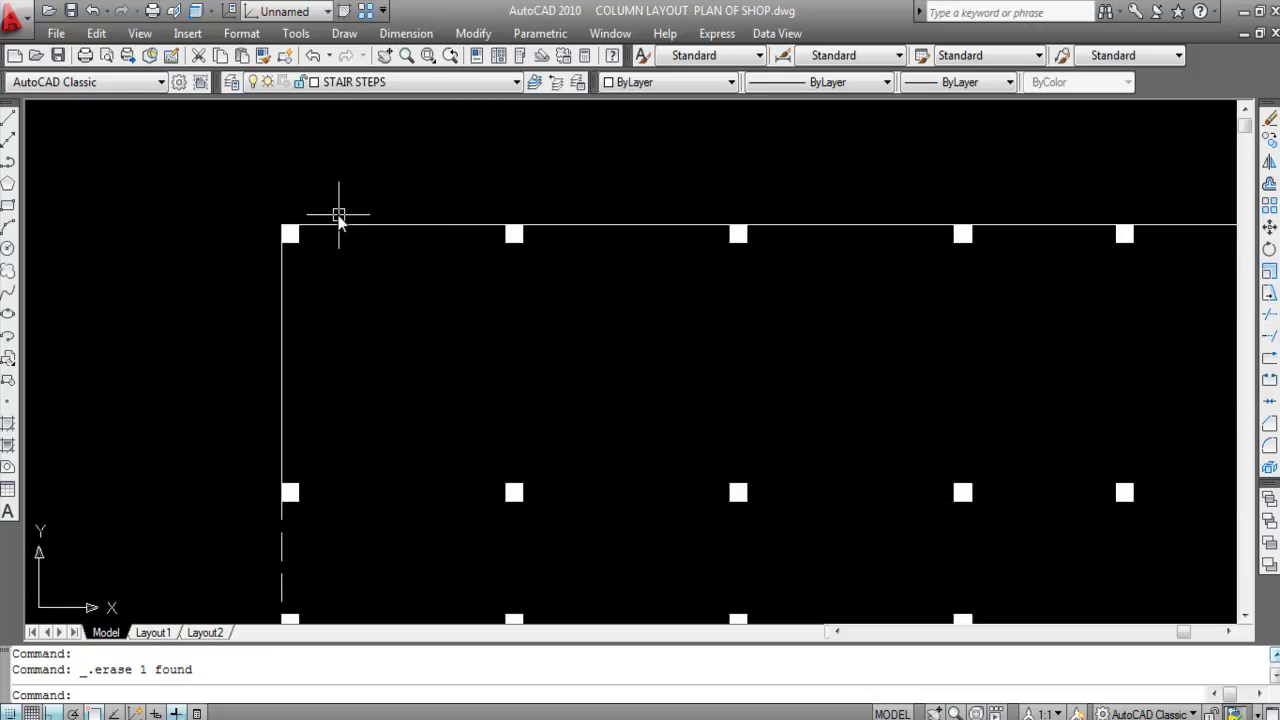
Step: Make GRID LINE the current layer
scroll(460, 220, "down", 4)
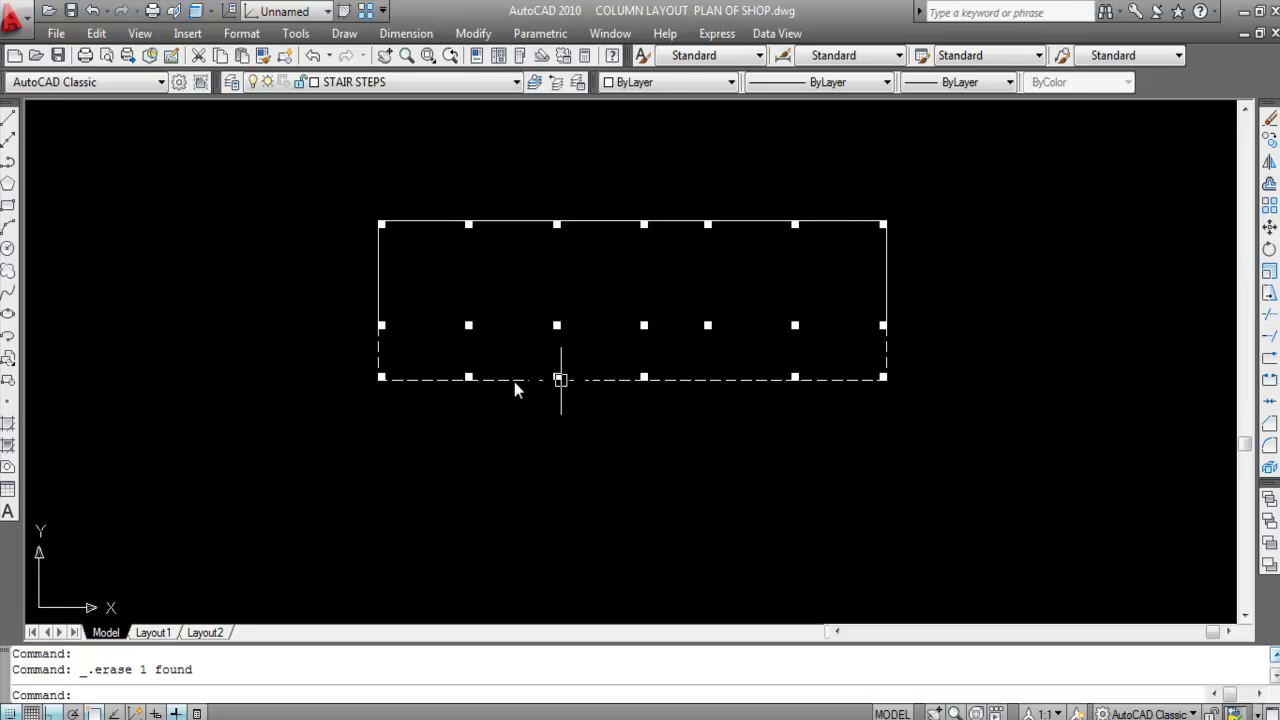
scroll(731, 260, "up", 1)
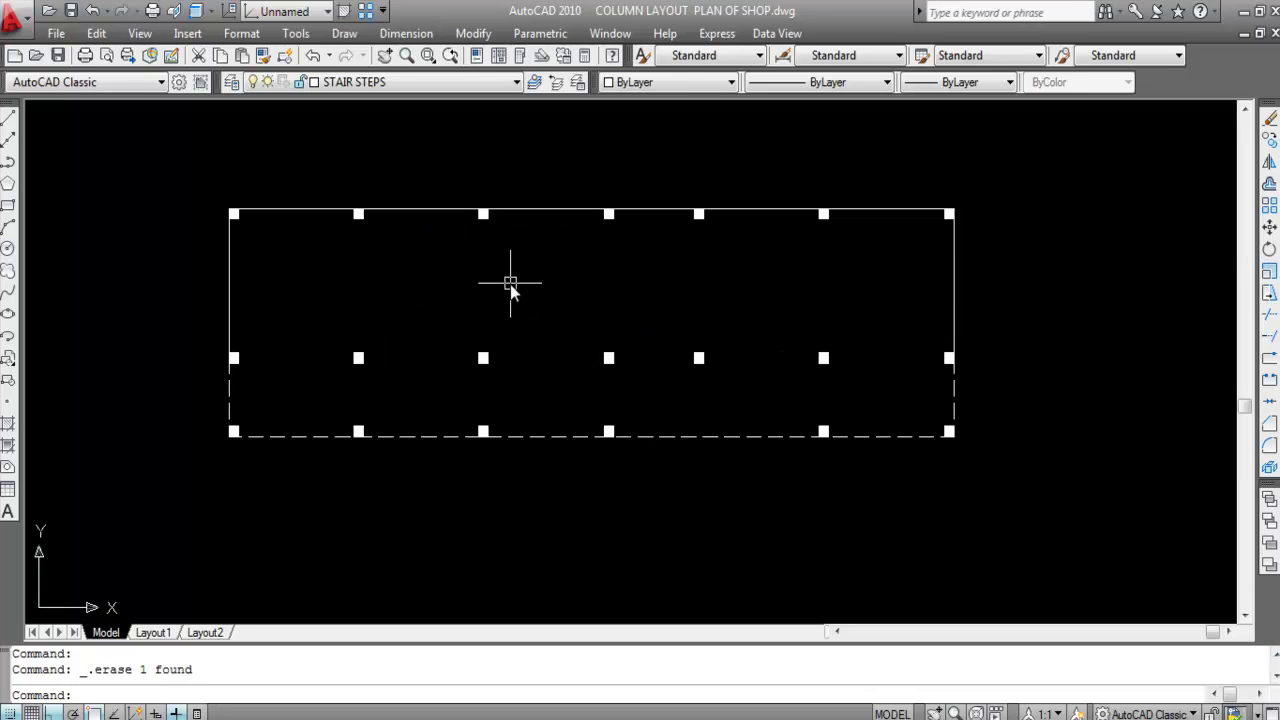
left_click(357, 83)
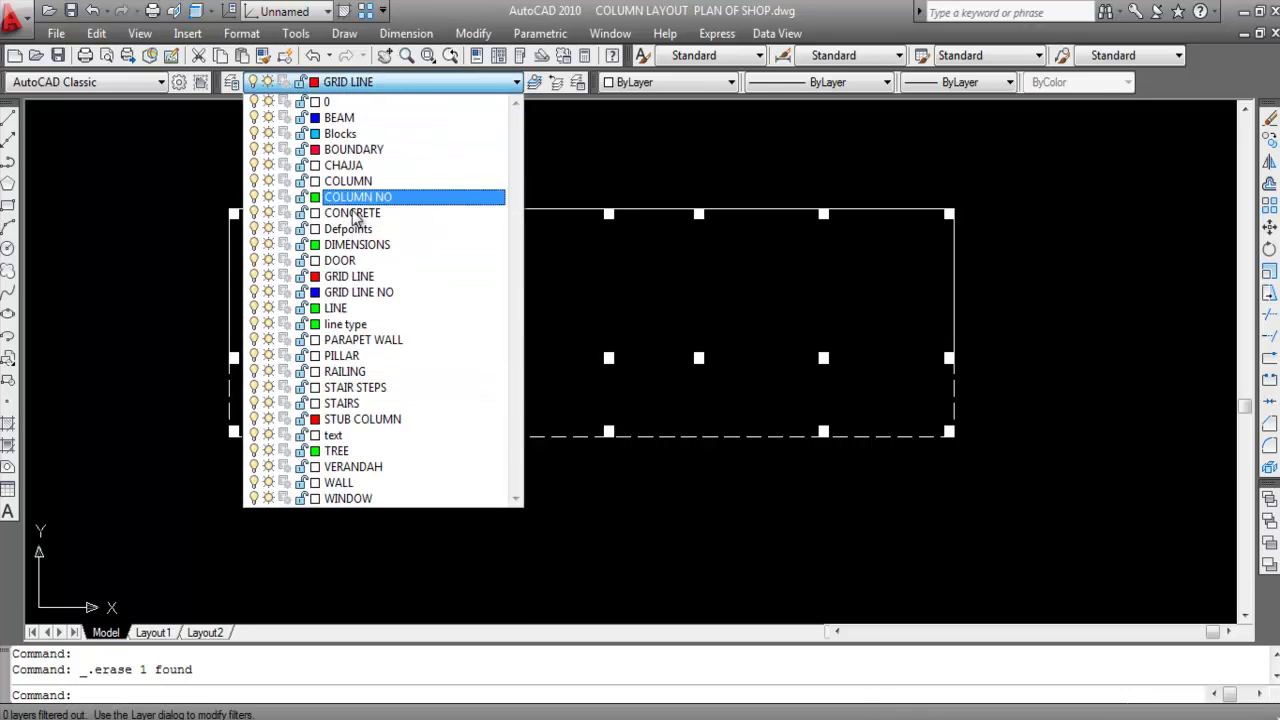
left_click(350, 276)
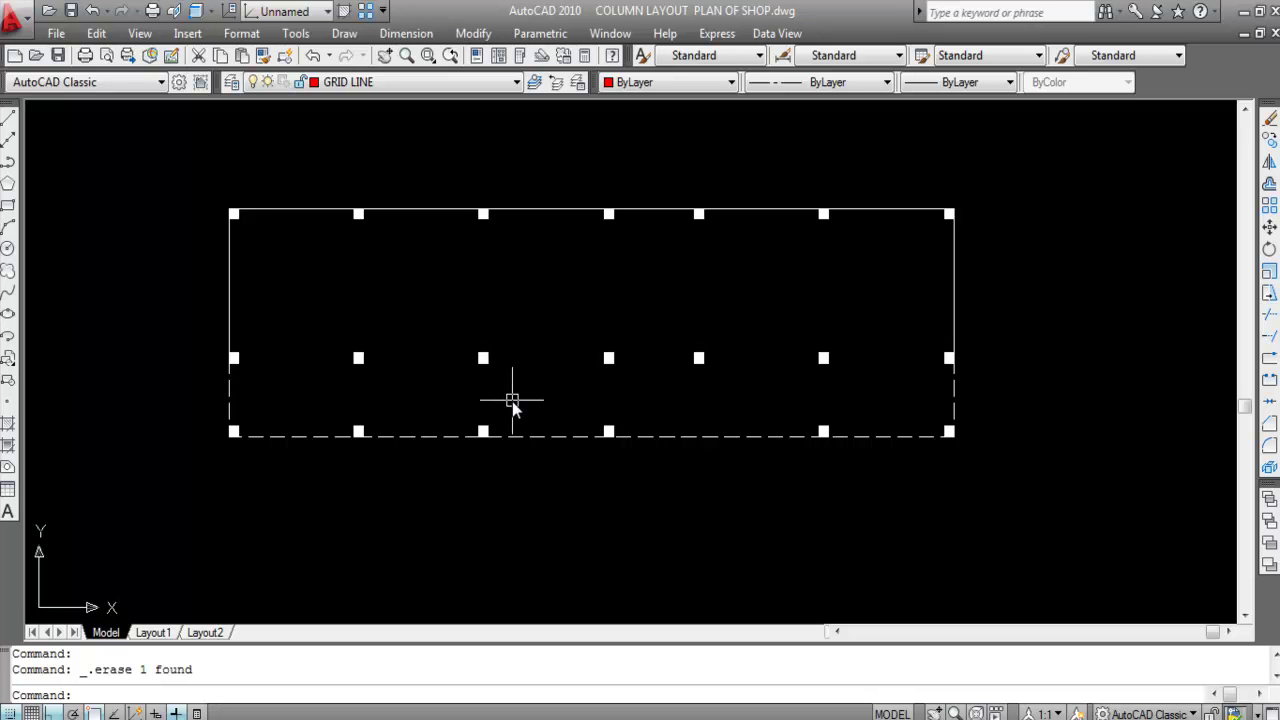
Step: Draw a horizontal grid line through the rear column row, from the left corner column to the right corner column
key("Return")
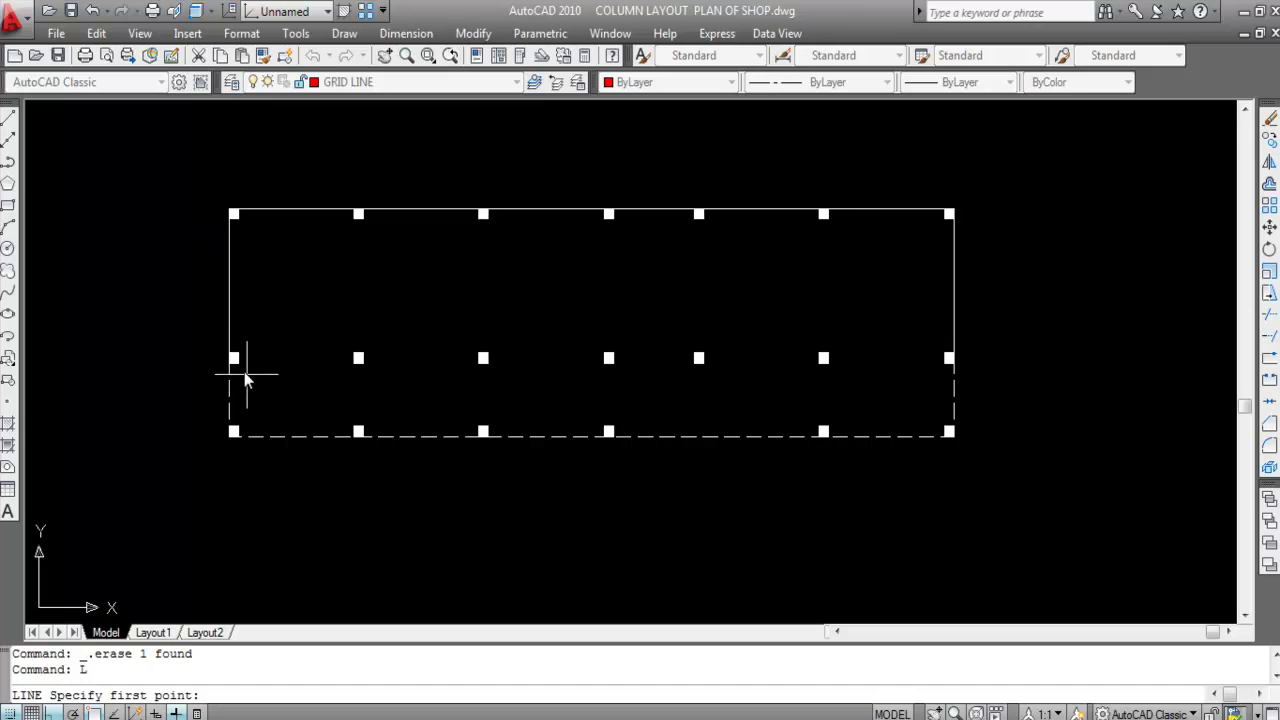
scroll(237, 214, "up", 7)
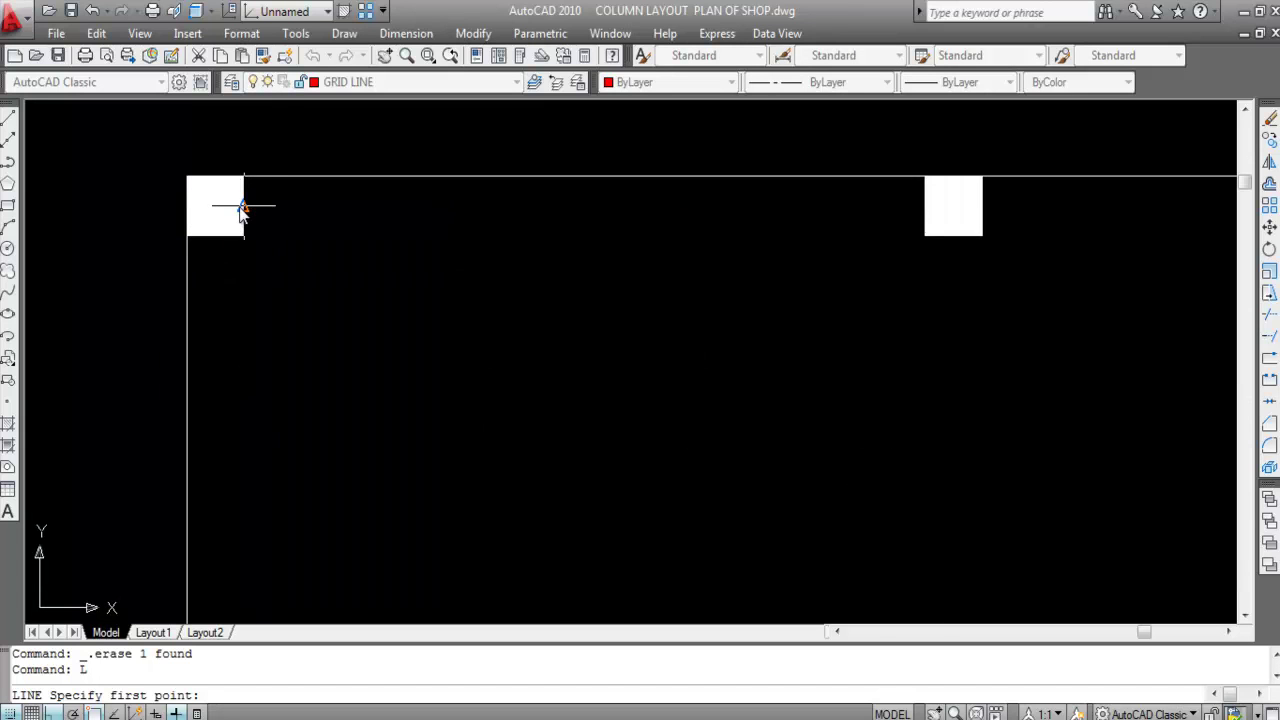
left_click(243, 206)
scroll(443, 286, "down", 10)
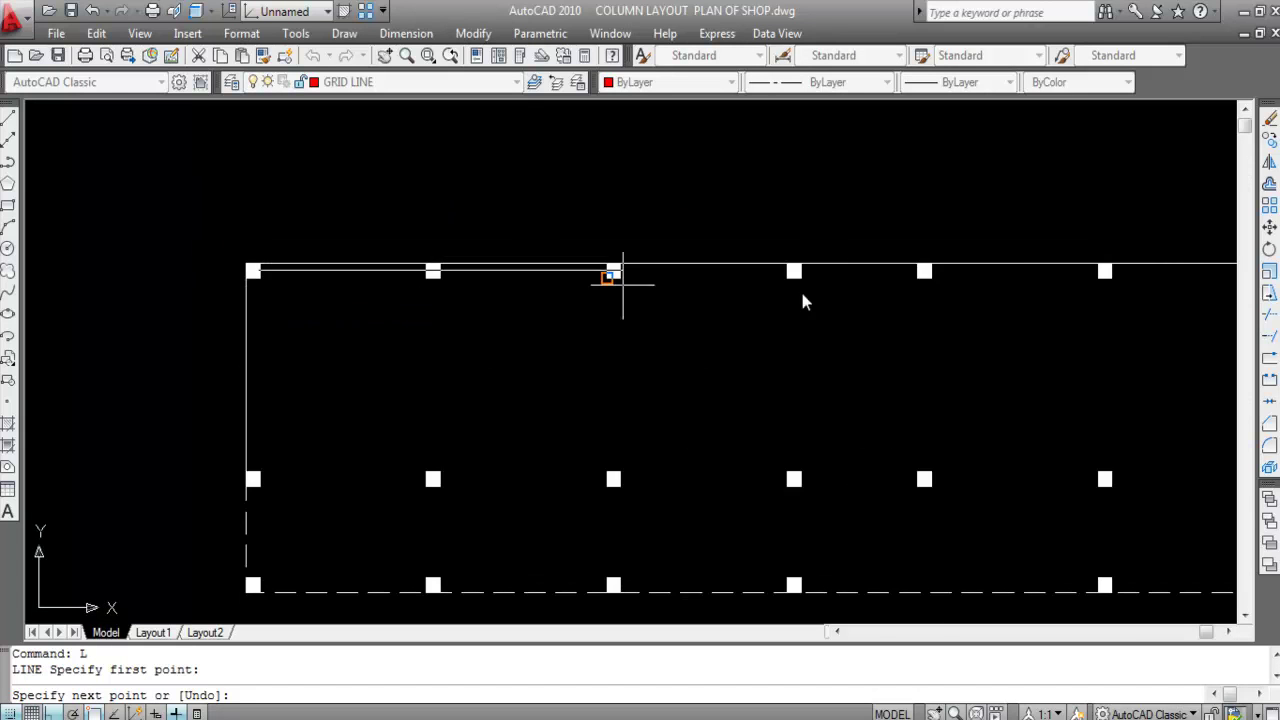
scroll(456, 293, "down", 1)
scroll(646, 277, "up", 6)
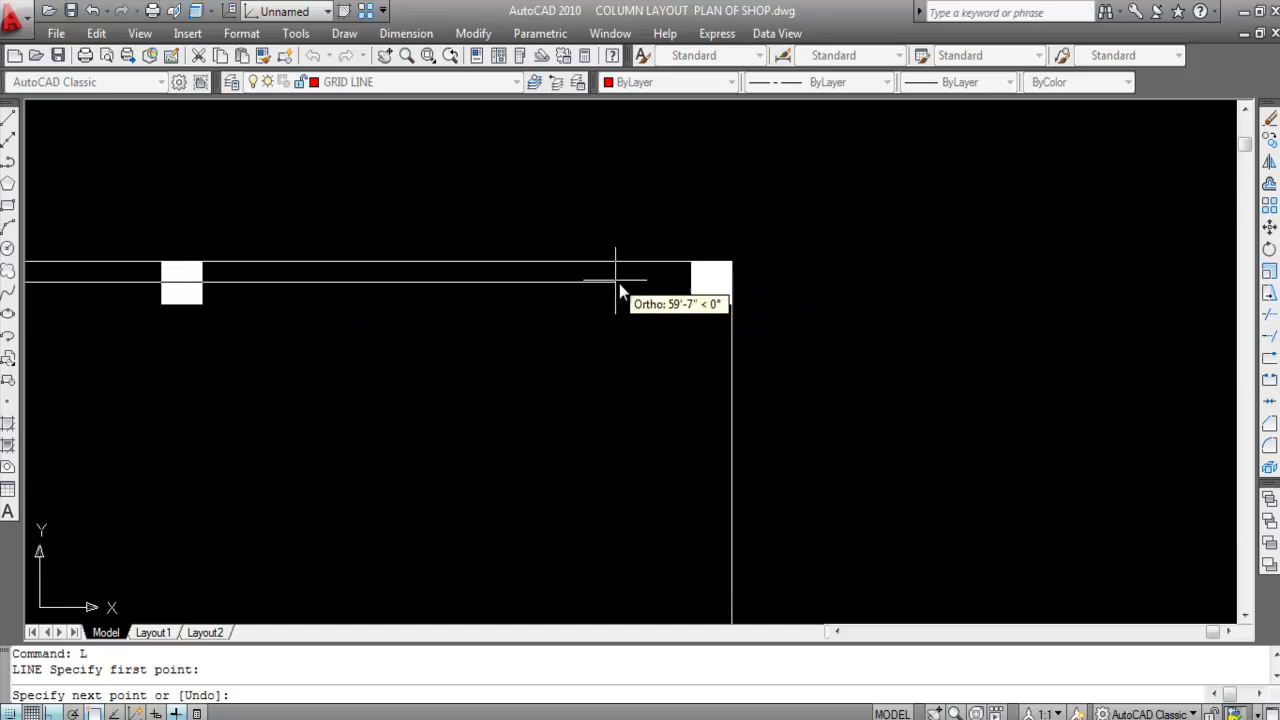
left_click(692, 288)
scroll(830, 310, "down", 6)
scroll(507, 330, "up", 4)
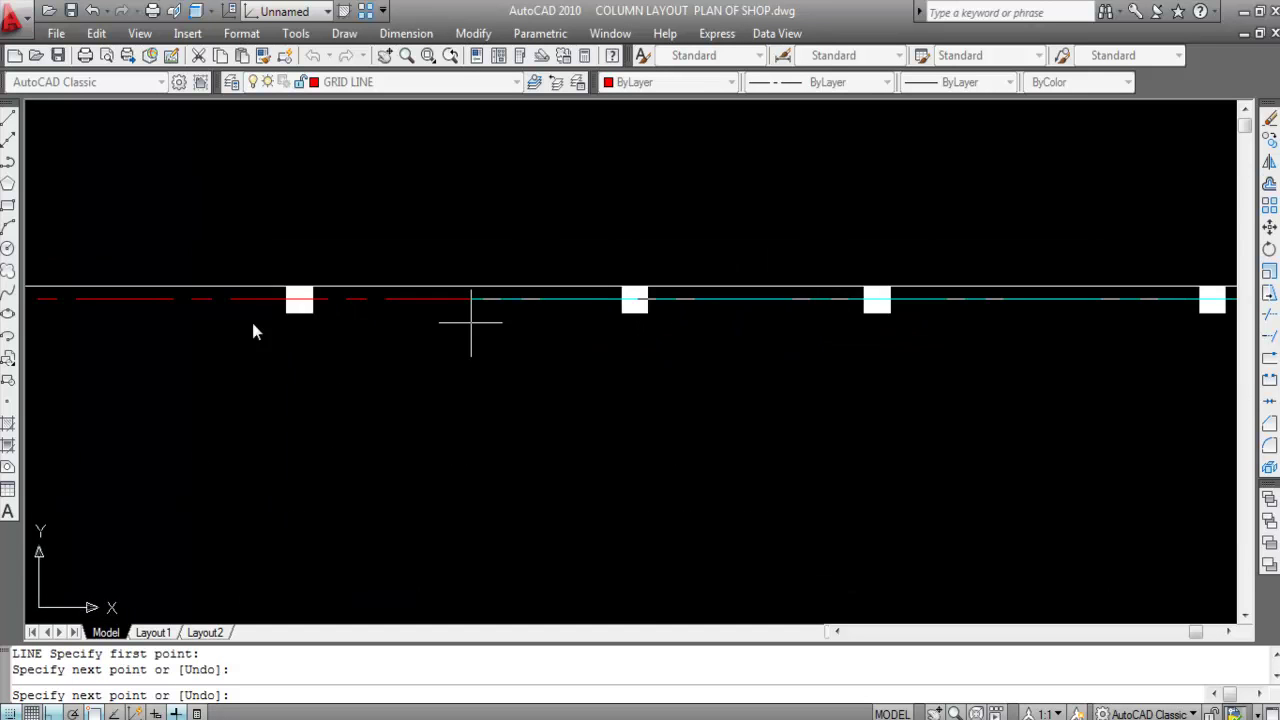
scroll(622, 292, "down", 5)
scroll(885, 410, "up", 2)
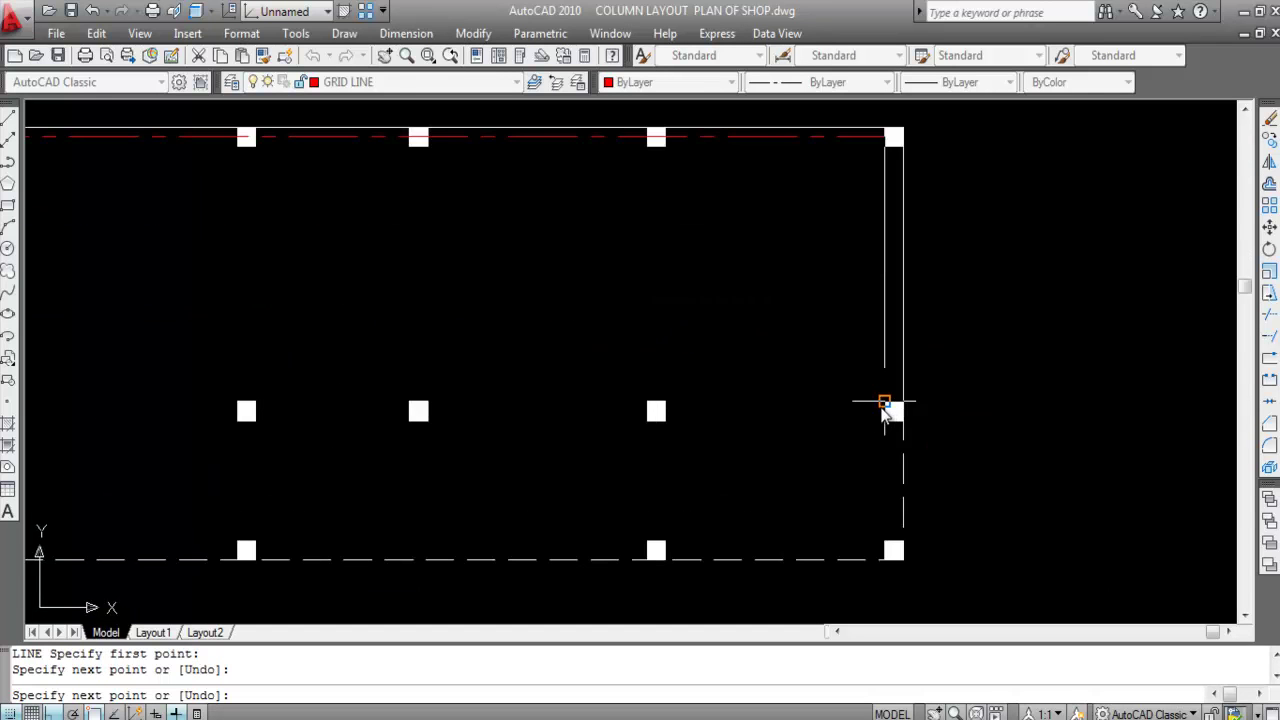
key("Return")
Step: Draw a vertical grid line through the rightmost columns, from the rear corner column to the front corner column
key("Return")
scroll(890, 175, "up", 3)
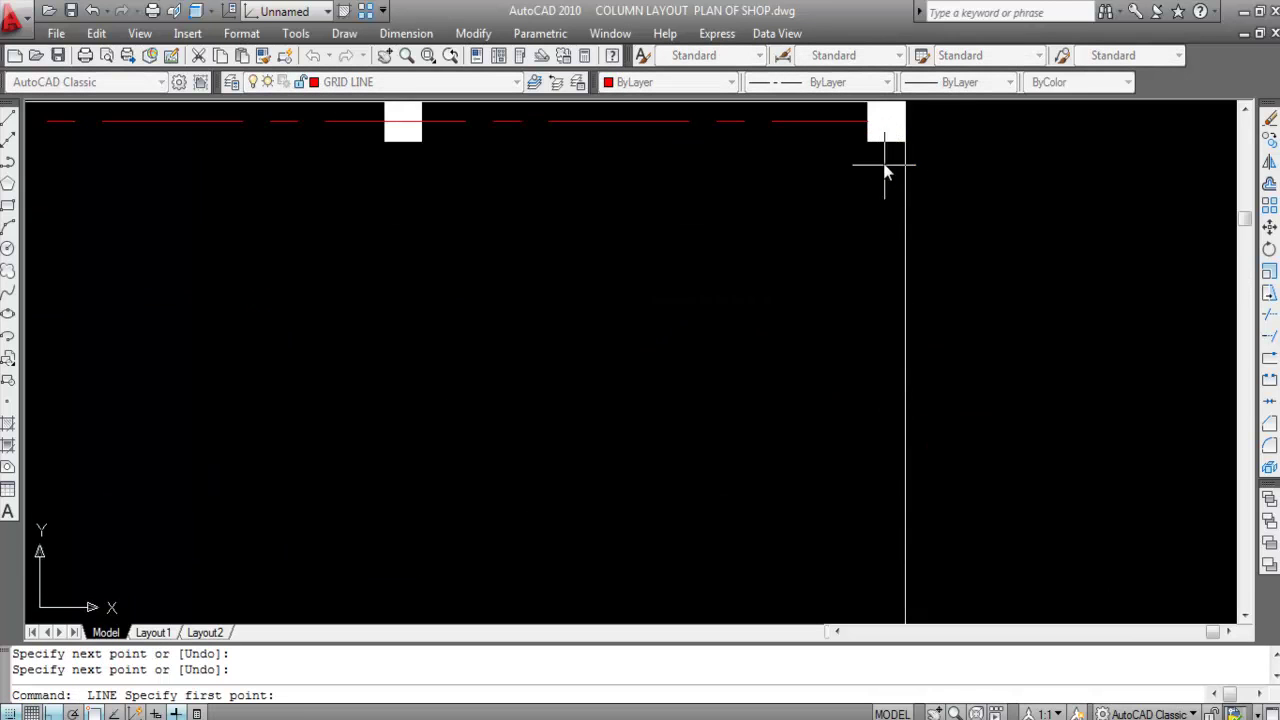
left_click(886, 141)
scroll(891, 371, "down", 4)
scroll(903, 380, "up", 3)
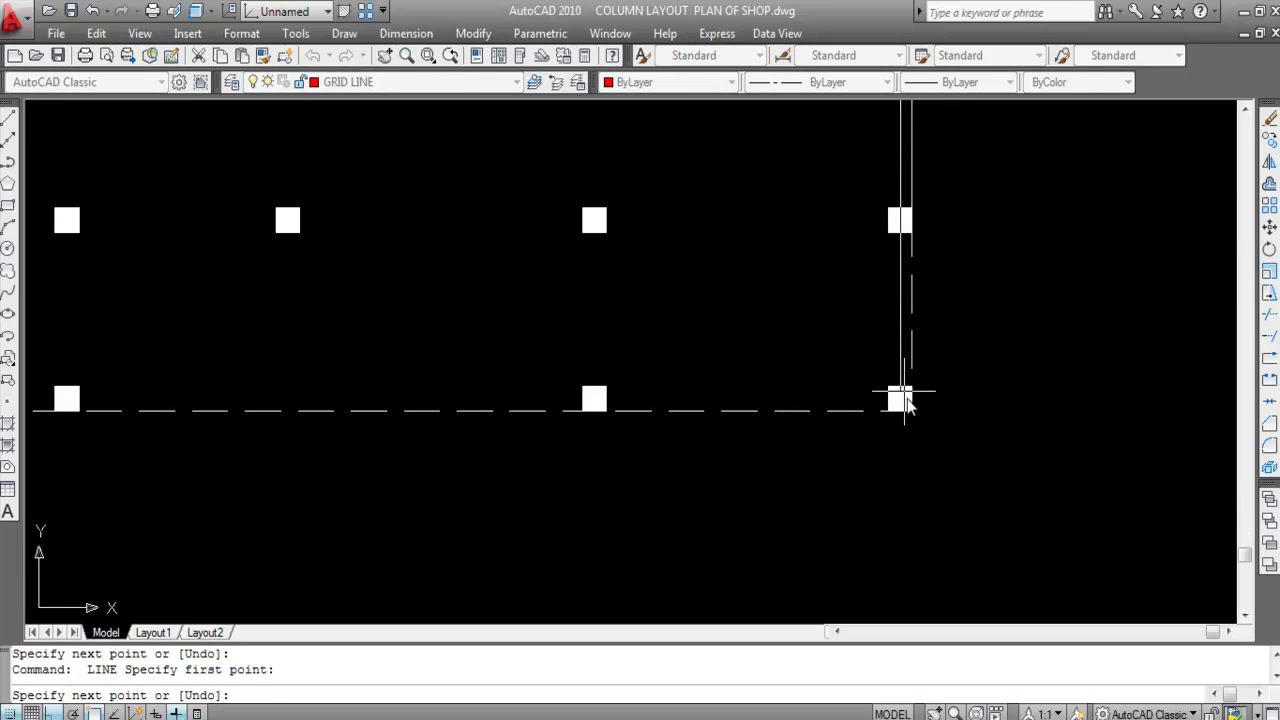
left_click(900, 388)
key("Return")
Step: Draw a horizontal grid line through the front column row, from the right corner column to the left corner column
key("Return")
left_click(886, 400)
scroll(910, 408, "down", 4)
scroll(586, 414, "up", 4)
left_click(598, 406)
key("Return")
scroll(557, 445, "down", 3)
scroll(560, 440, "down", 2)
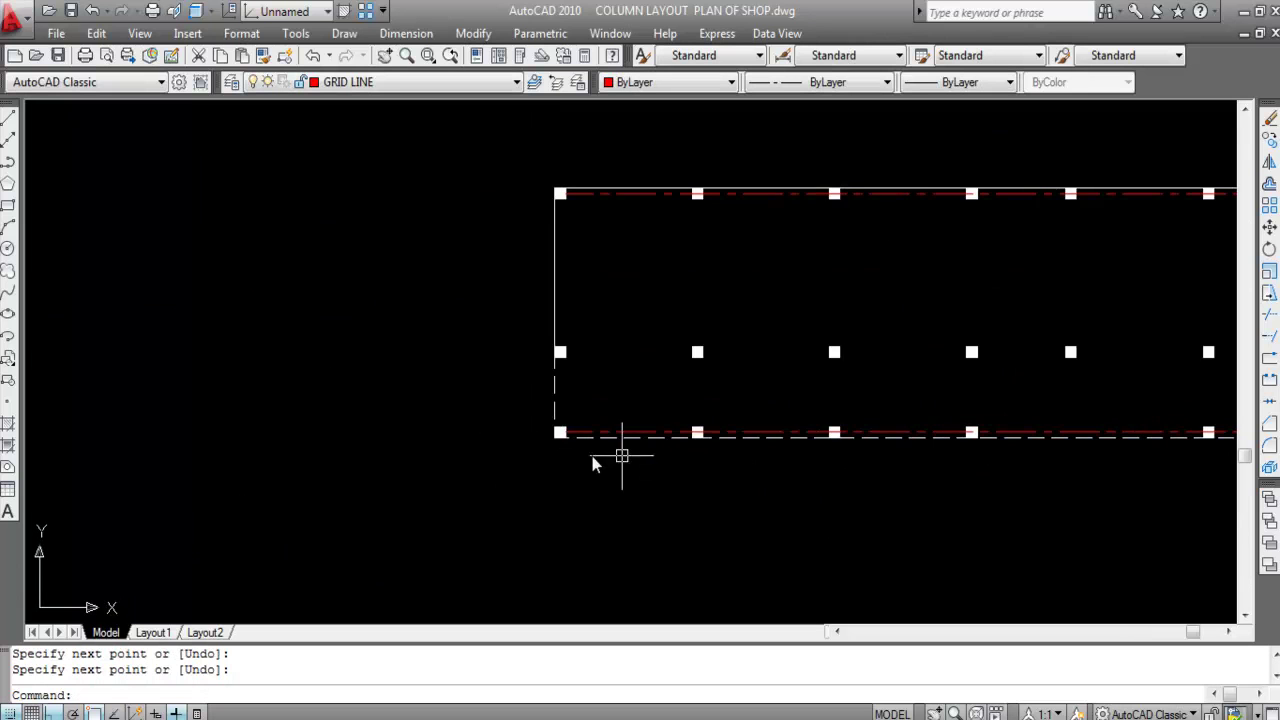
Step: Draw a vertical grid line through the leftmost columns, from the front corner column to the rear corner column
key("Return")
scroll(560, 443, "up", 3)
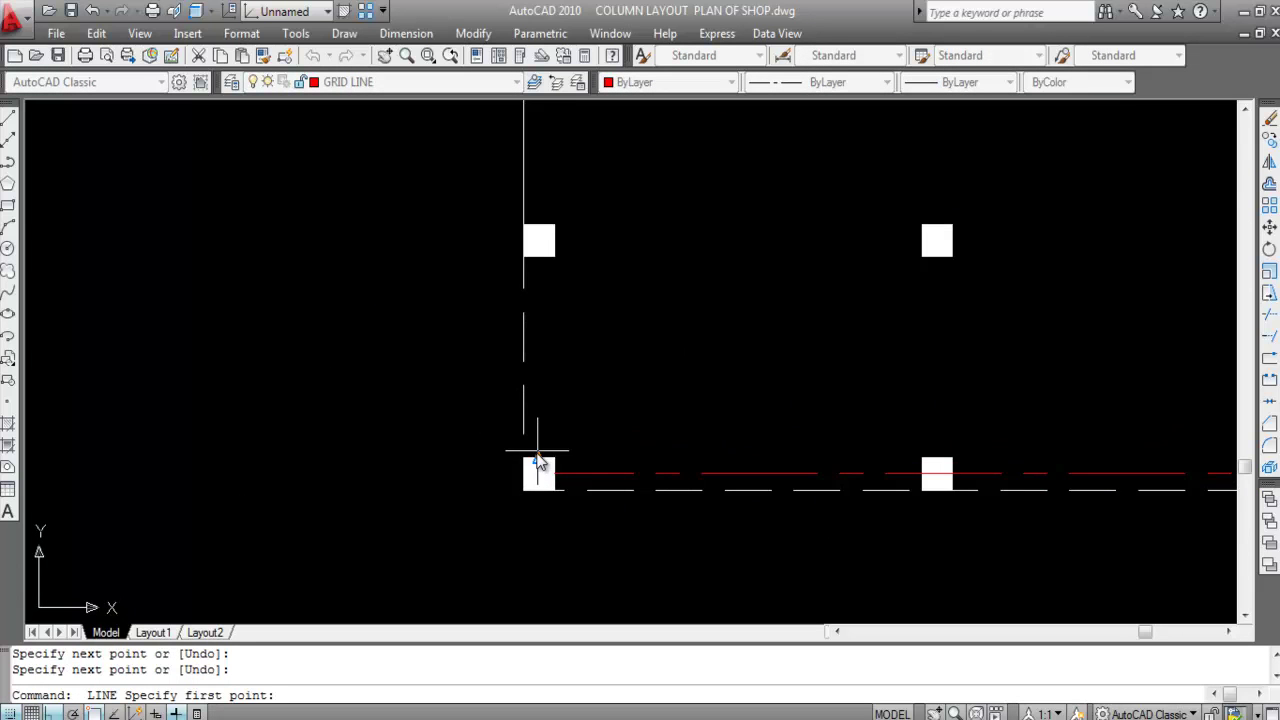
left_click(538, 462)
scroll(582, 527, "down", 4)
scroll(571, 345, "up", 4)
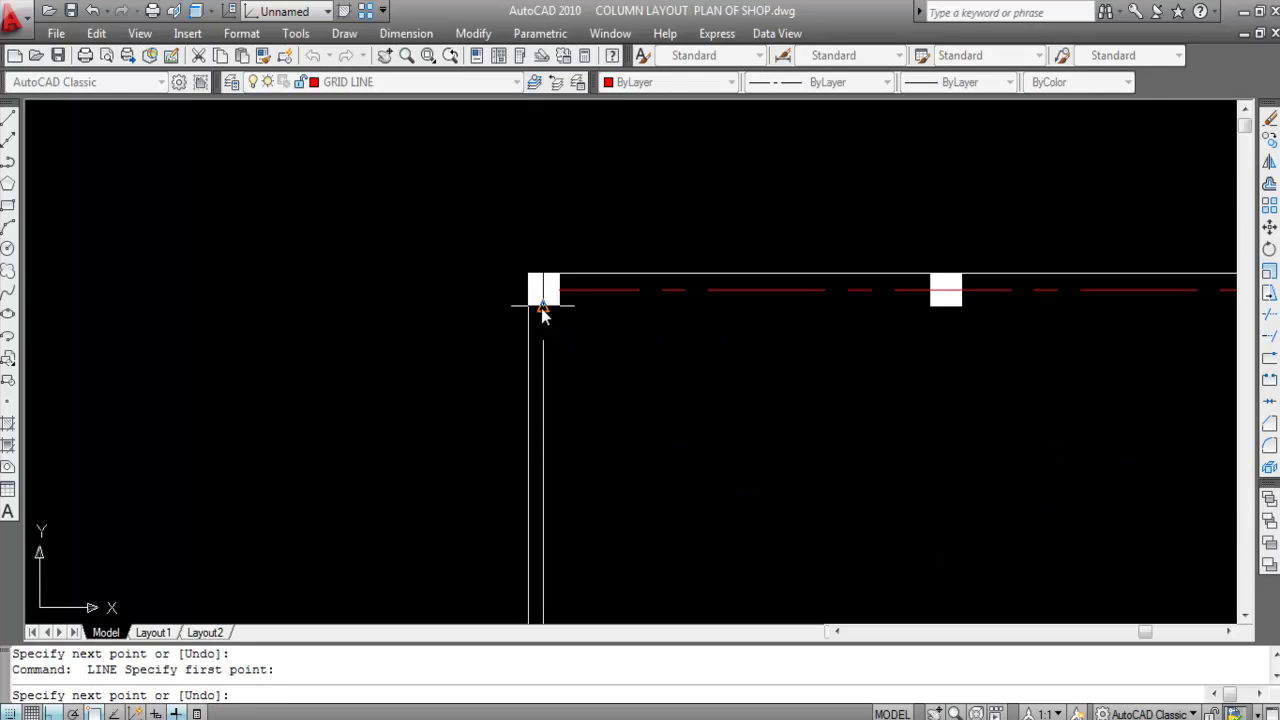
left_click(542, 306)
scroll(565, 265, "down", 3)
key("Return")
scroll(637, 410, "up", 2)
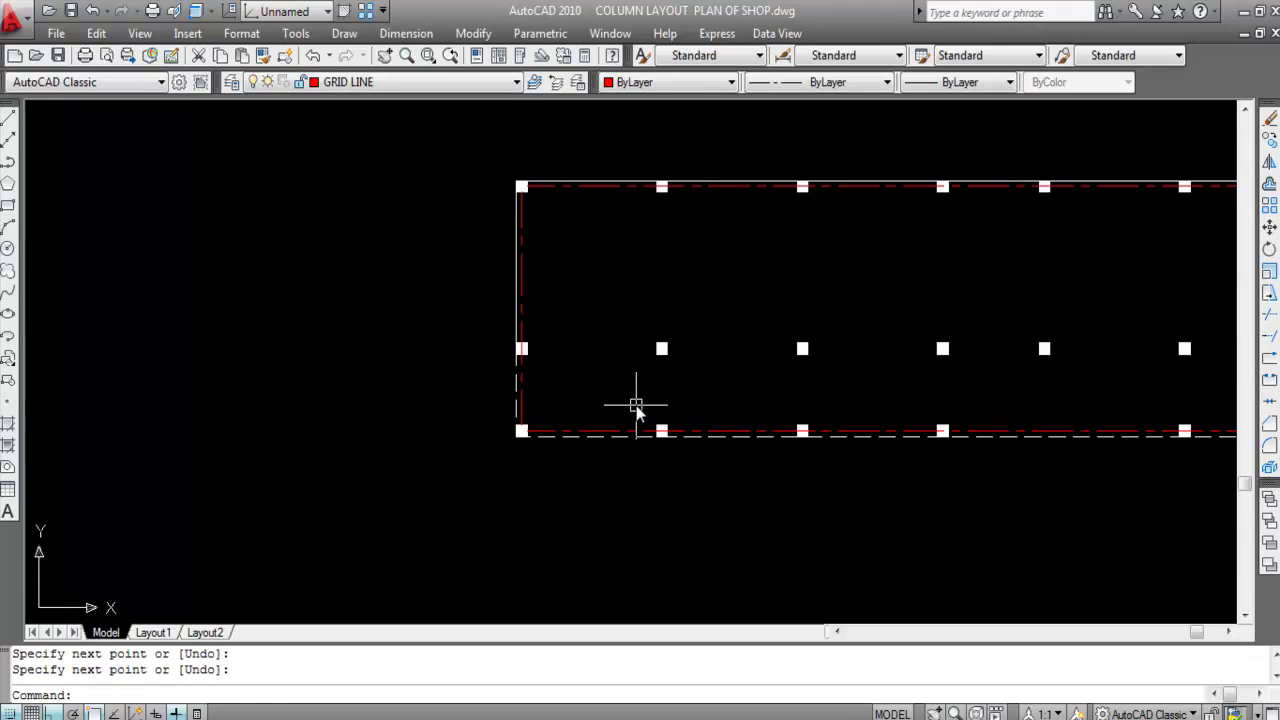
Step: Draw a vertical grid line through the second column line from the left, from the rear row to the front row
key("Return")
scroll(660, 200, "up", 3)
left_click(649, 166)
scroll(677, 230, "down", 3)
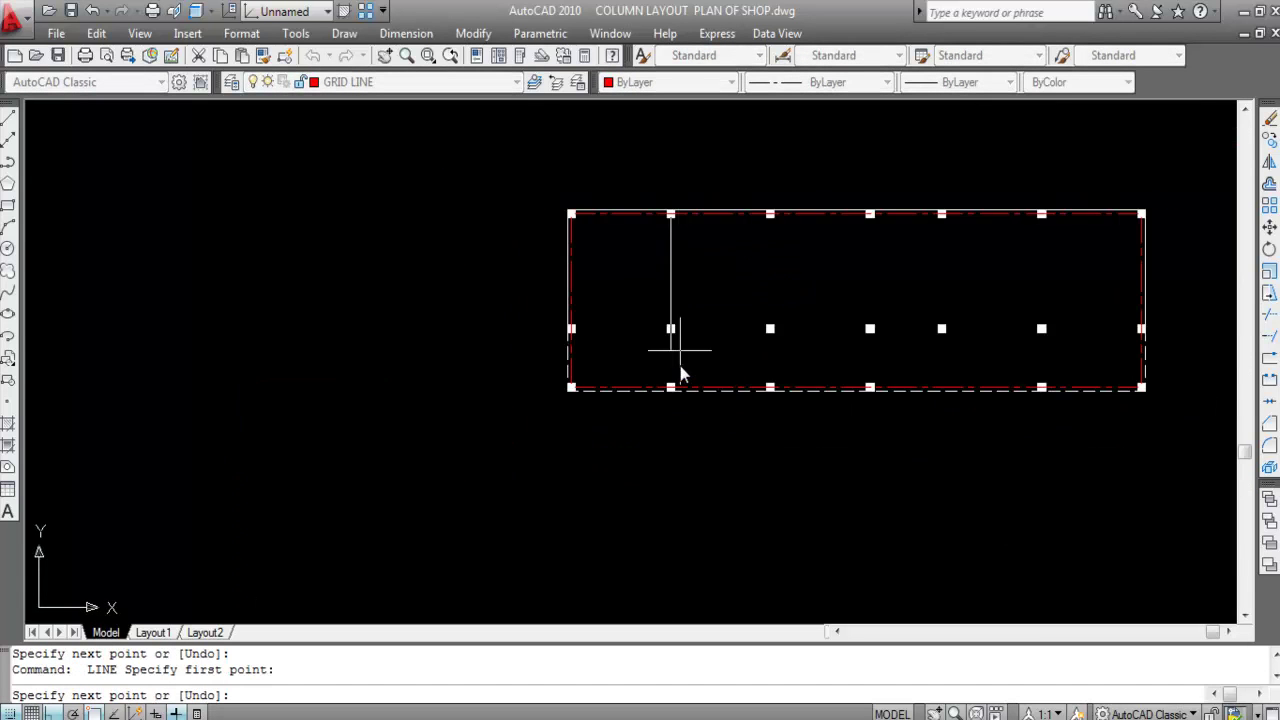
scroll(680, 328, "up", 3)
left_click(657, 391)
key("Return")
scroll(714, 377, "down", 3)
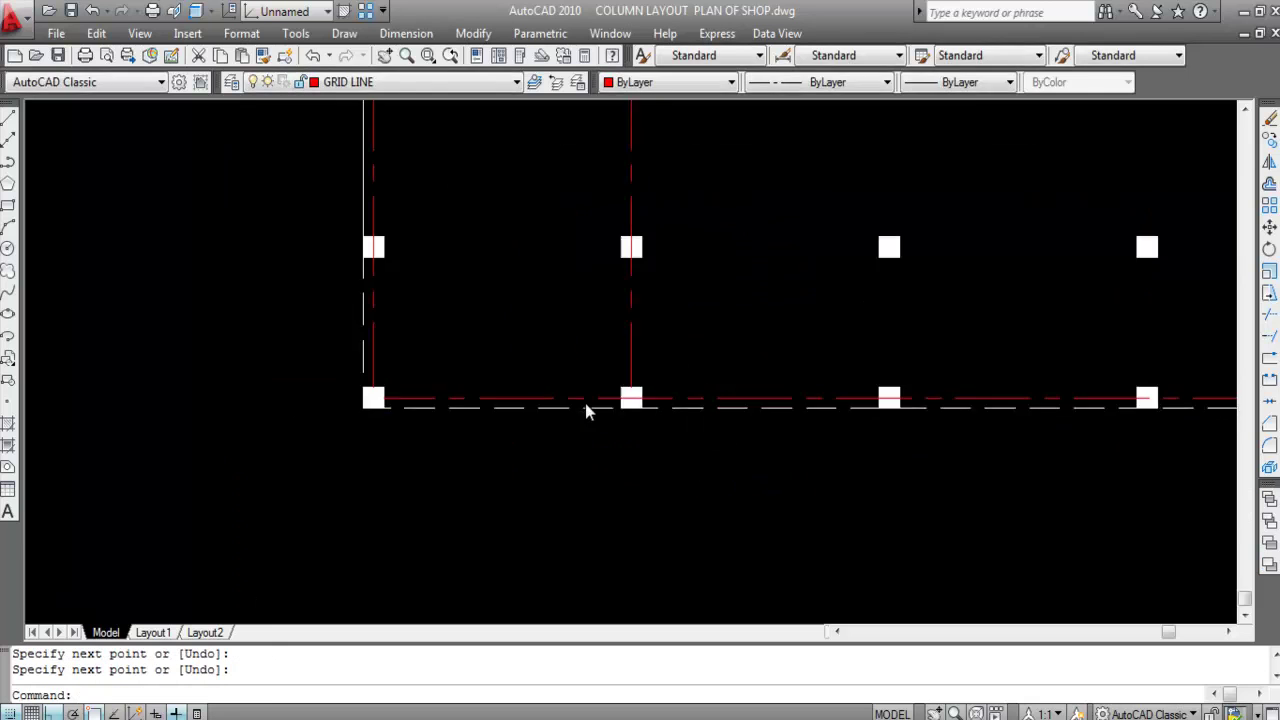
Step: Draw a vertical grid line through the third column line from the left, from the front row to the rear row
key("Return")
scroll(700, 337, "up", 3)
left_click(703, 483)
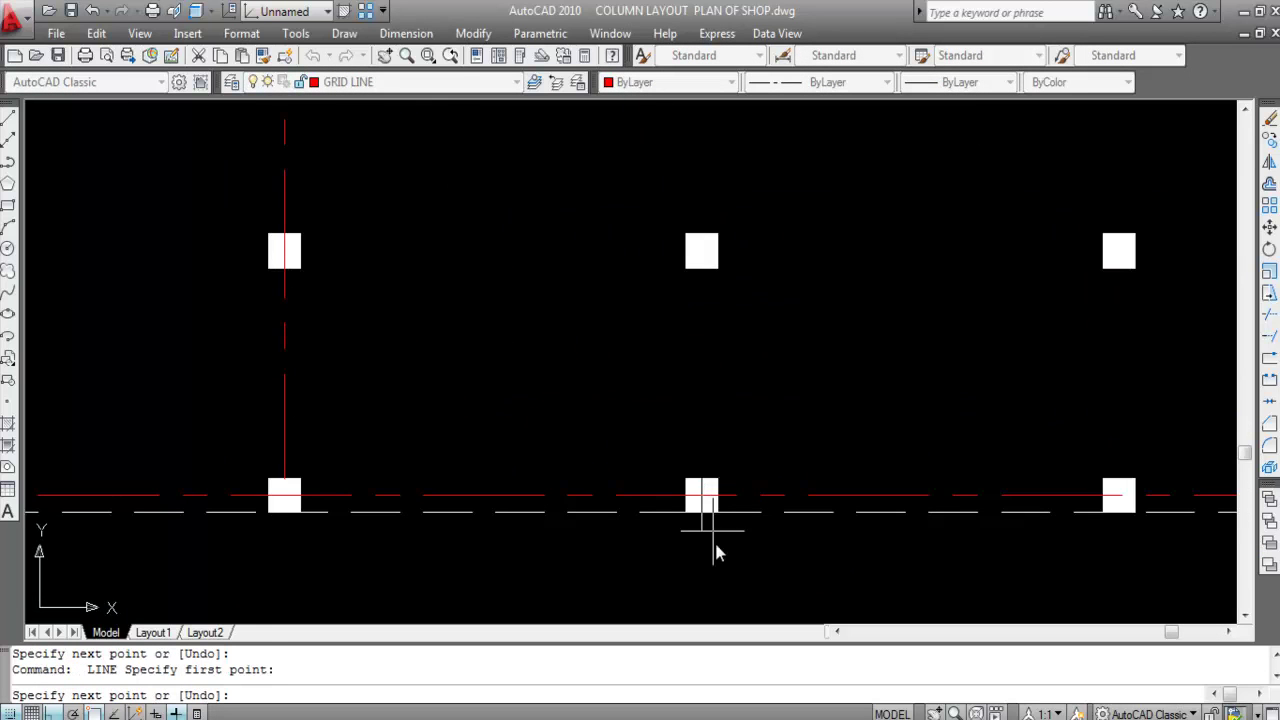
scroll(715, 400, "down", 3)
scroll(717, 360, "up", 3)
left_click(716, 330)
scroll(680, 310, "down", 3)
scroll(714, 391, "down", 2)
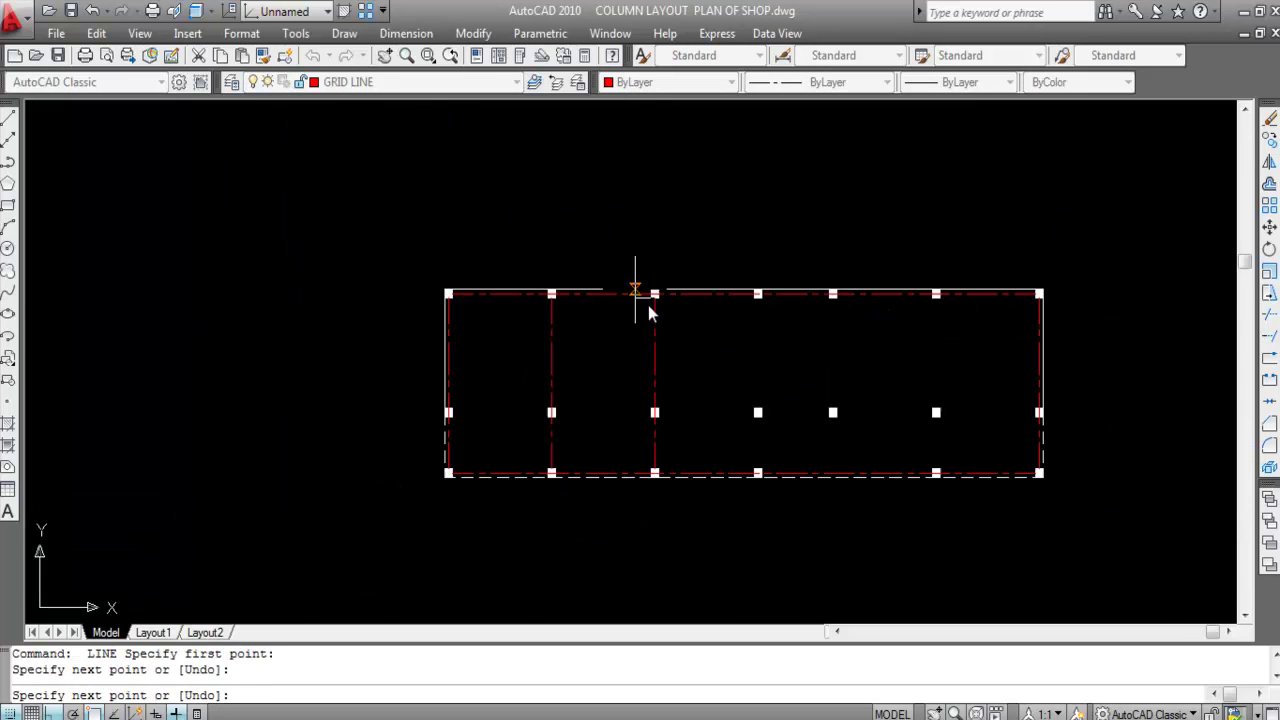
key("Return")
Step: Draw a vertical grid line through the fourth column line from the left, from the rear row to the front row
key("Return")
scroll(757, 289, "up", 5)
left_click(762, 282)
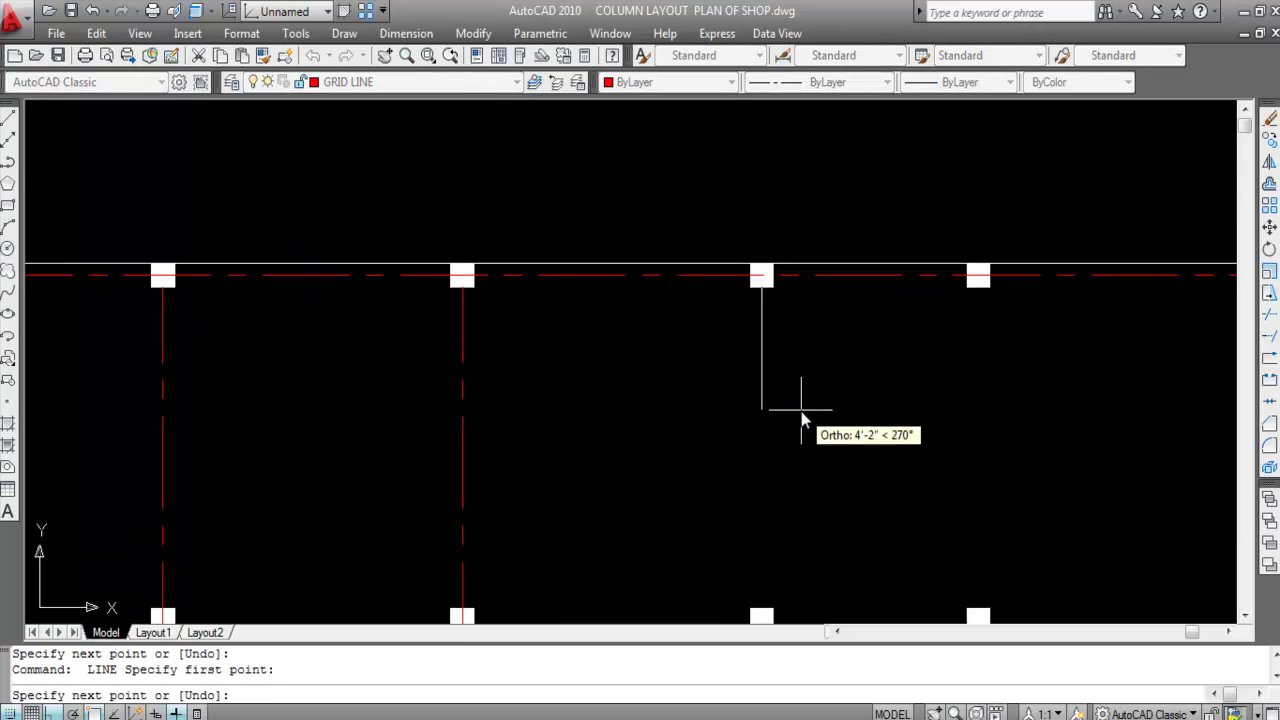
scroll(800, 416, "down", 3)
scroll(777, 457, "up", 3)
left_click(782, 483)
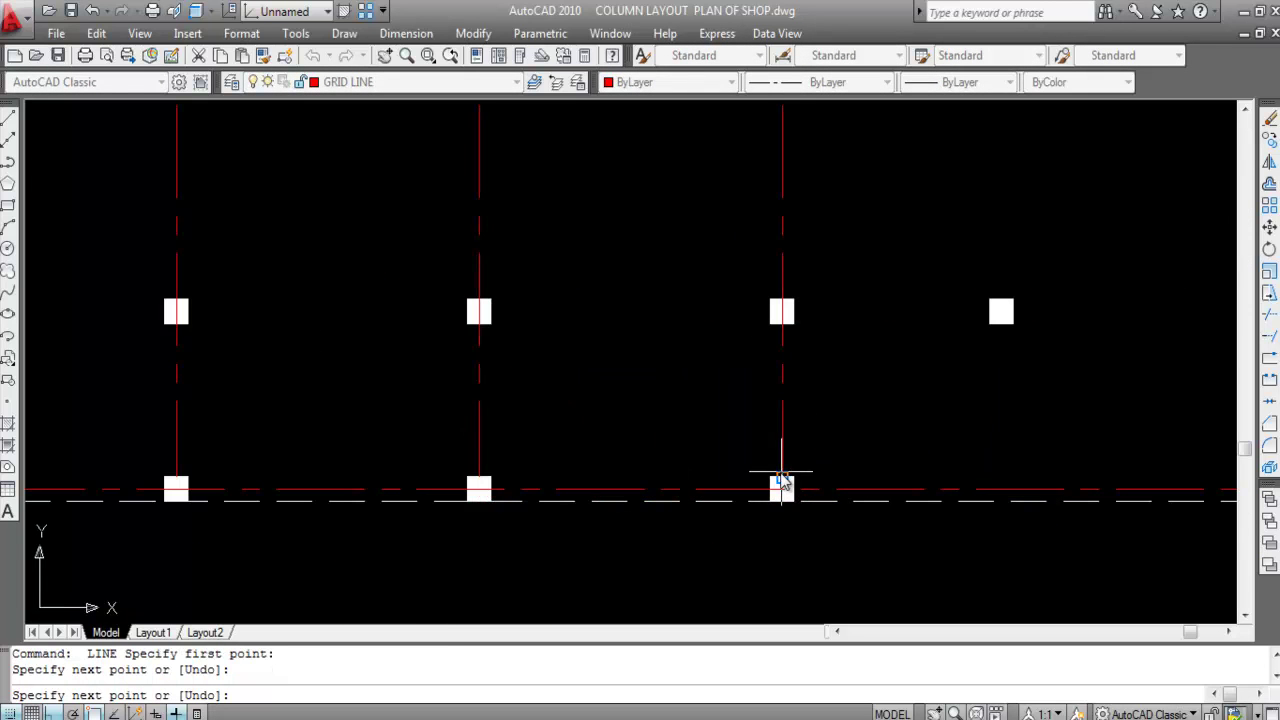
scroll(782, 483, "down", 5)
key("Return")
Step: Draw a vertical grid line through the fifth column line from the left, from the rear column to the middle-row column only
key("Return")
scroll(711, 340, "up", 3)
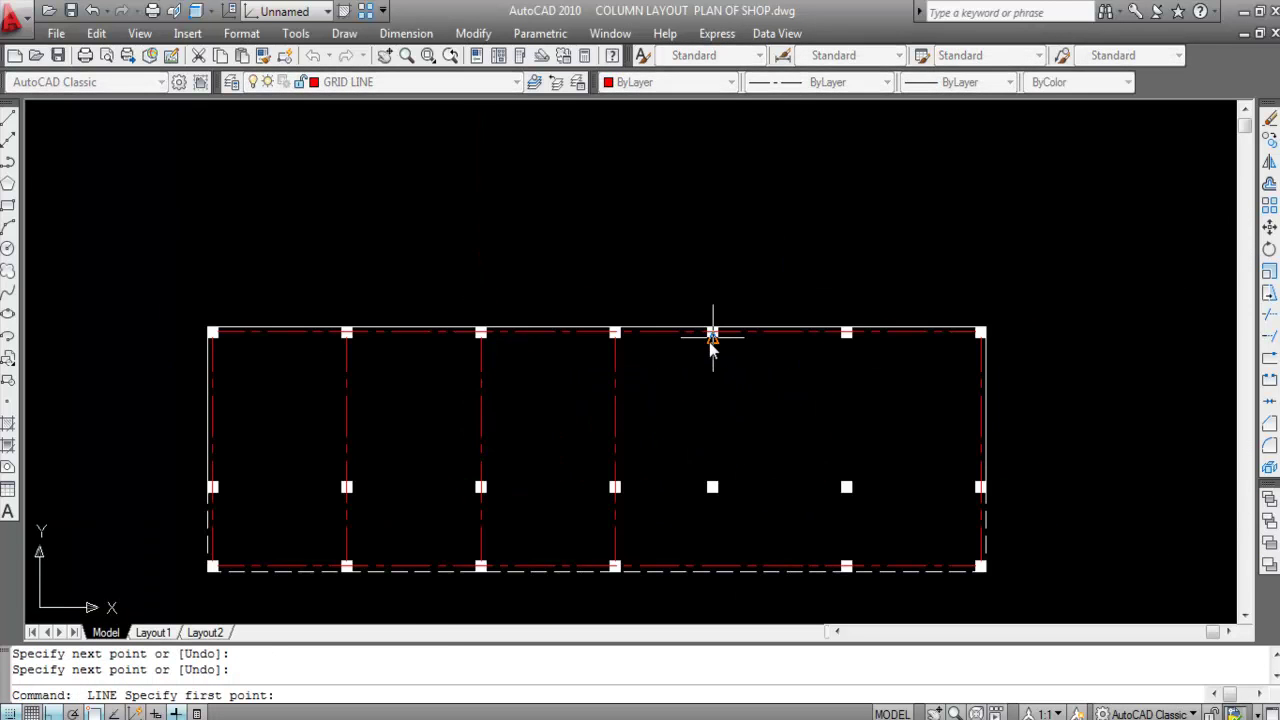
left_click(711, 342)
scroll(711, 486, "up", 3)
left_click(708, 490)
scroll(585, 494, "down", 5)
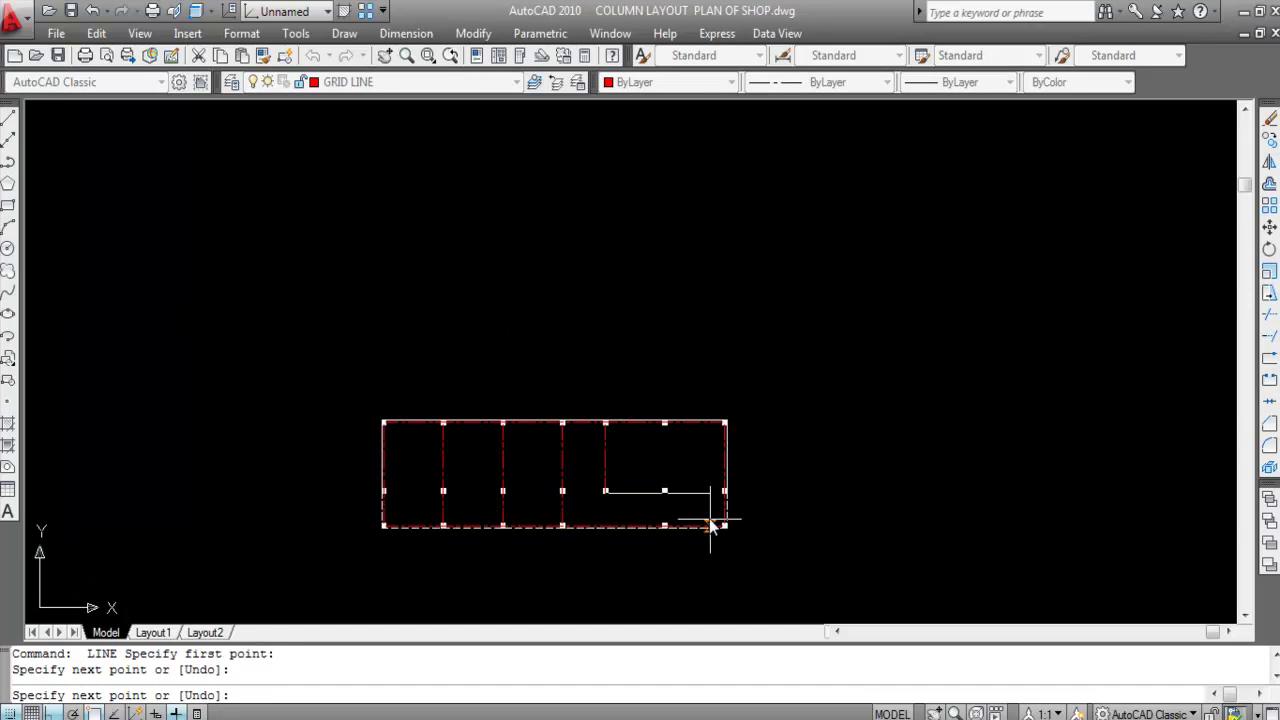
scroll(686, 548, "up", 4)
key("Return")
Step: Draw a vertical grid line through the sixth column line from the left, from the front row to the rear row
key("Return")
left_click(623, 478)
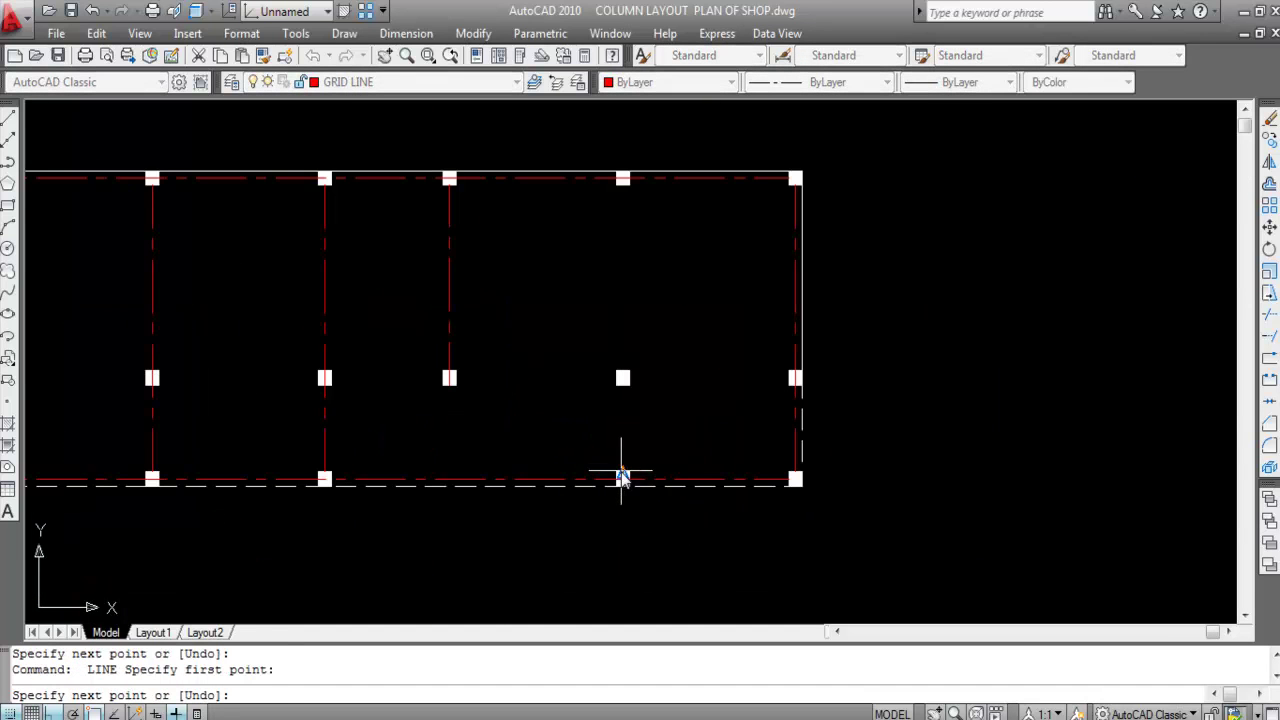
left_click(622, 186)
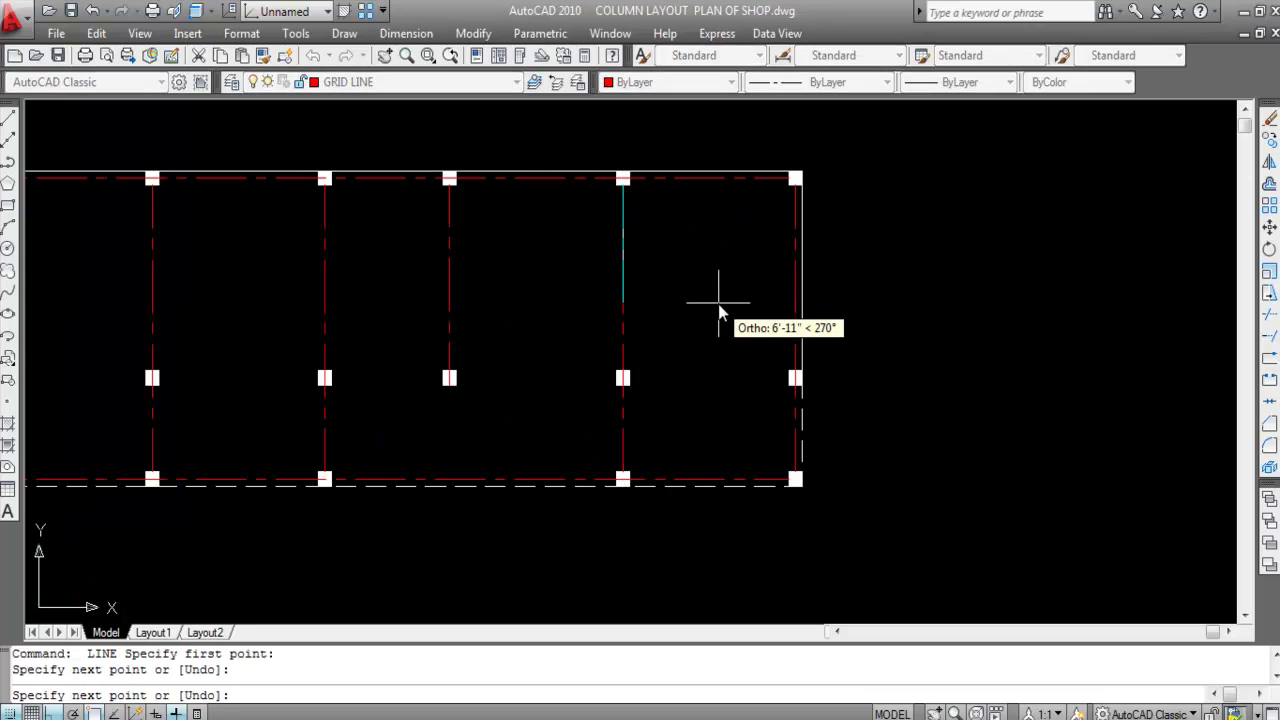
left_click(622, 378)
key("Return")
scroll(846, 394, "down", 1)
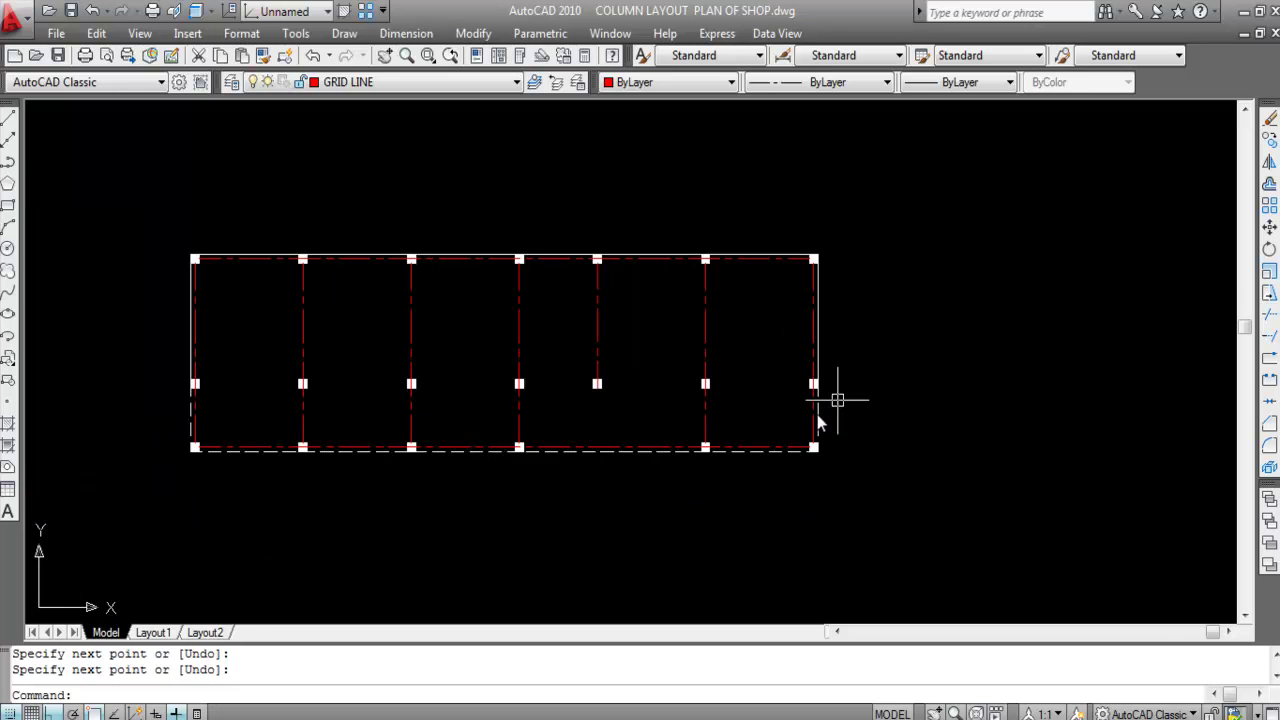
Step: Draw a horizontal grid line through the middle column row, from the leftmost column to the rightmost column
key("l")
key("Return")
scroll(240, 385, "up", 4)
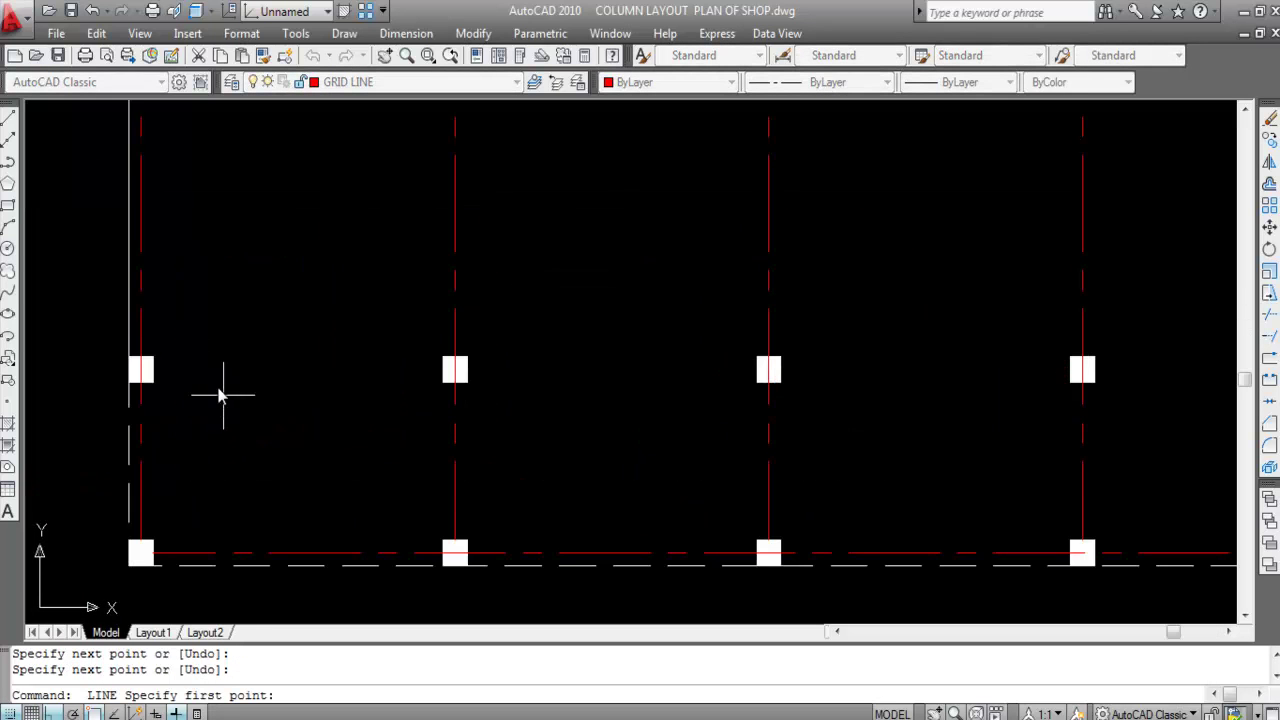
left_click(148, 371)
scroll(257, 386, "down", 5)
scroll(677, 400, "up", 3)
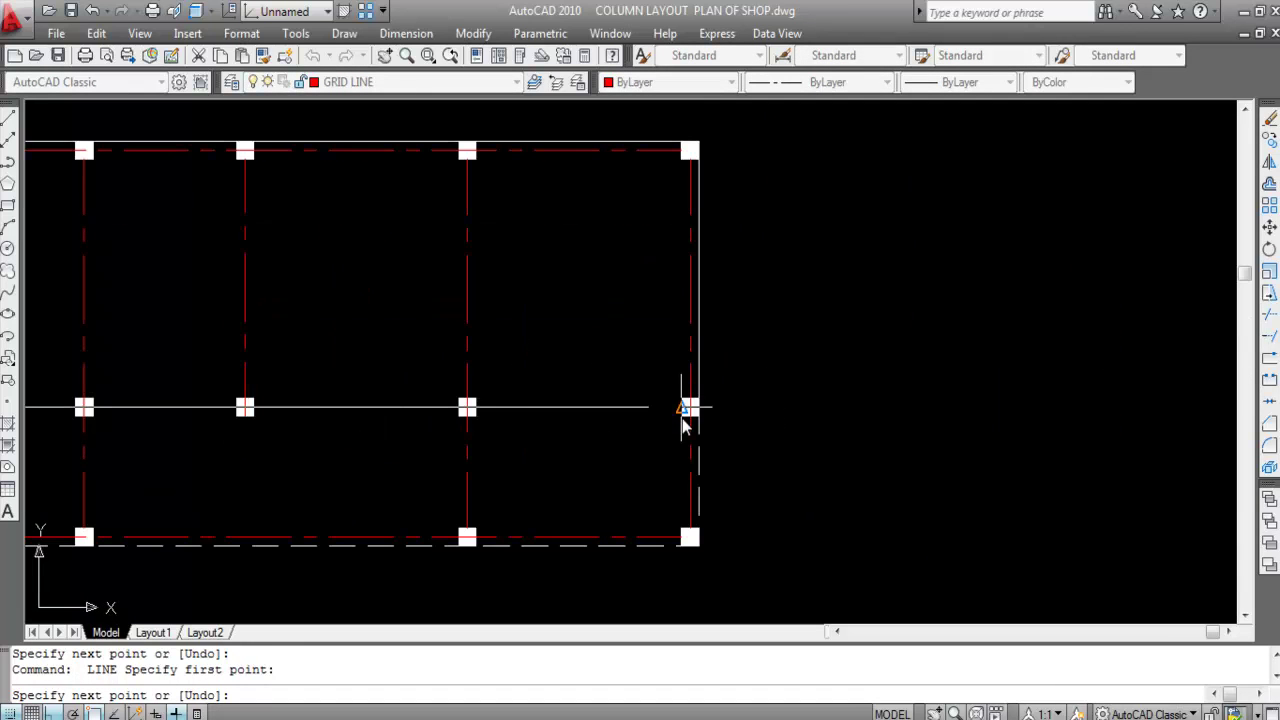
left_click(688, 408)
key("Return")
scroll(800, 438, "down", 4)
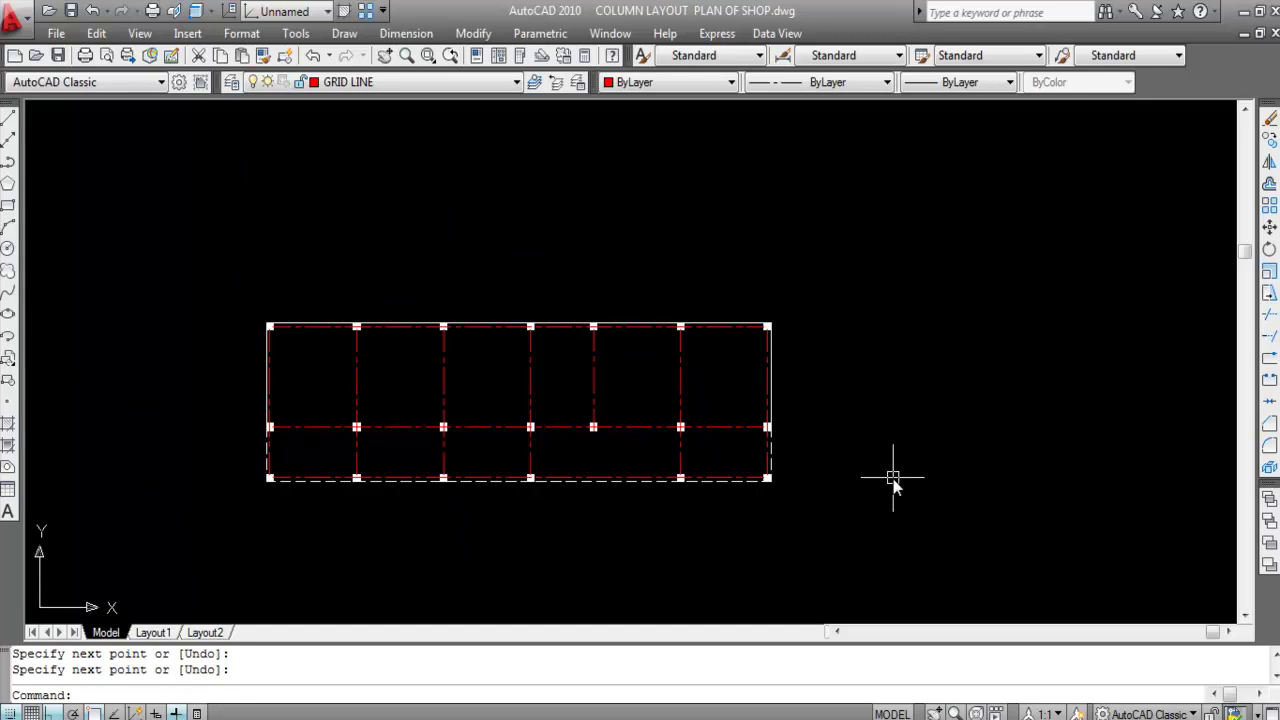
Step: Offset the rear and left outline lines of the building 5' outward
scroll(246, 366, "up", 2)
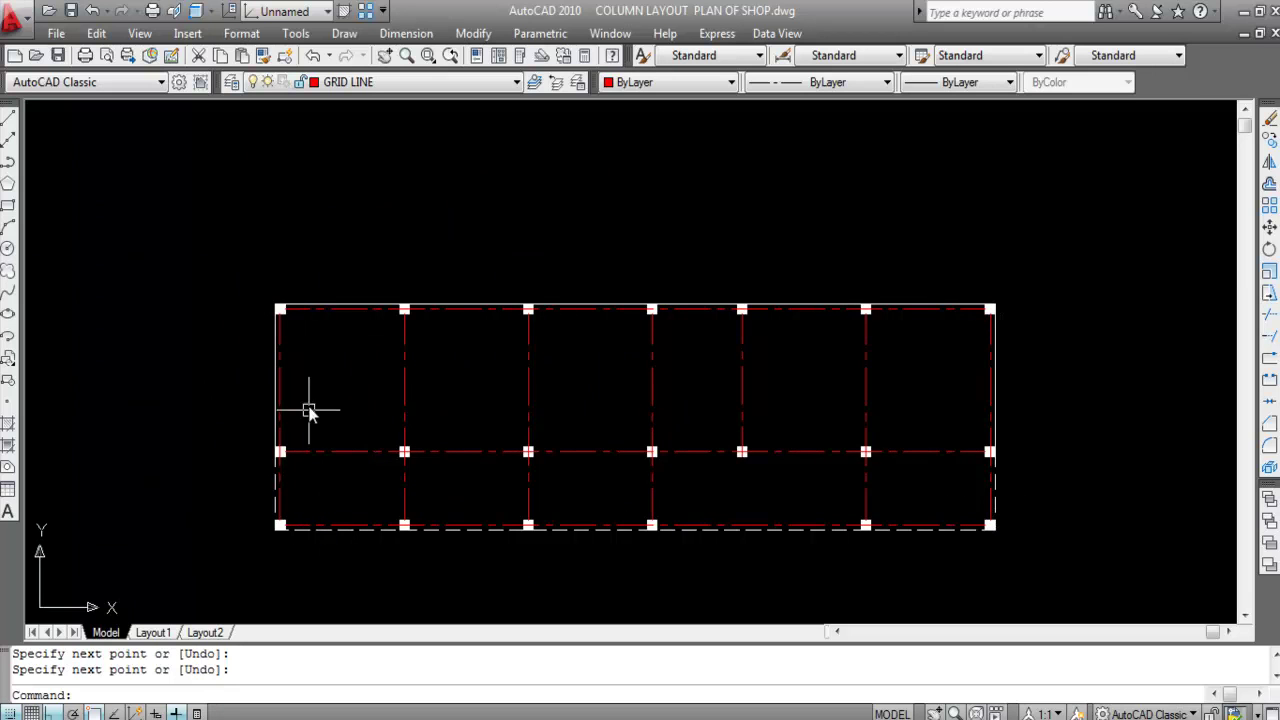
scroll(284, 510, "up", 2)
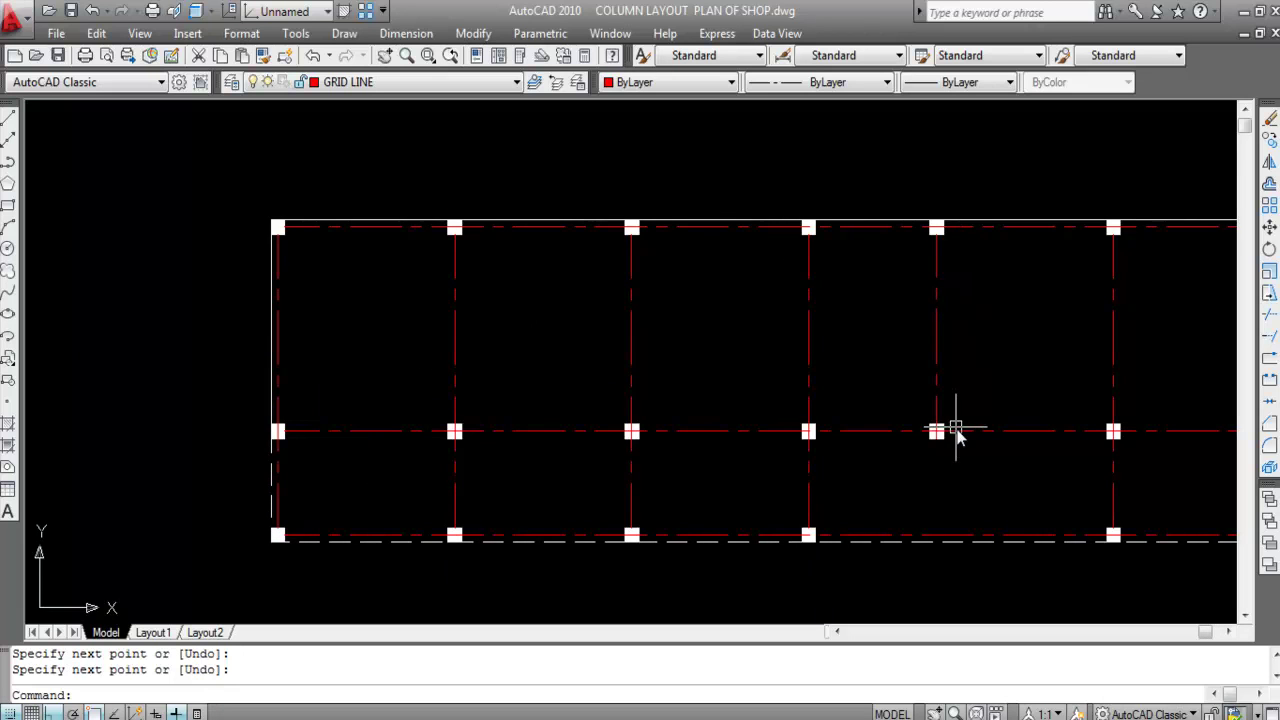
scroll(742, 431, "down", 2)
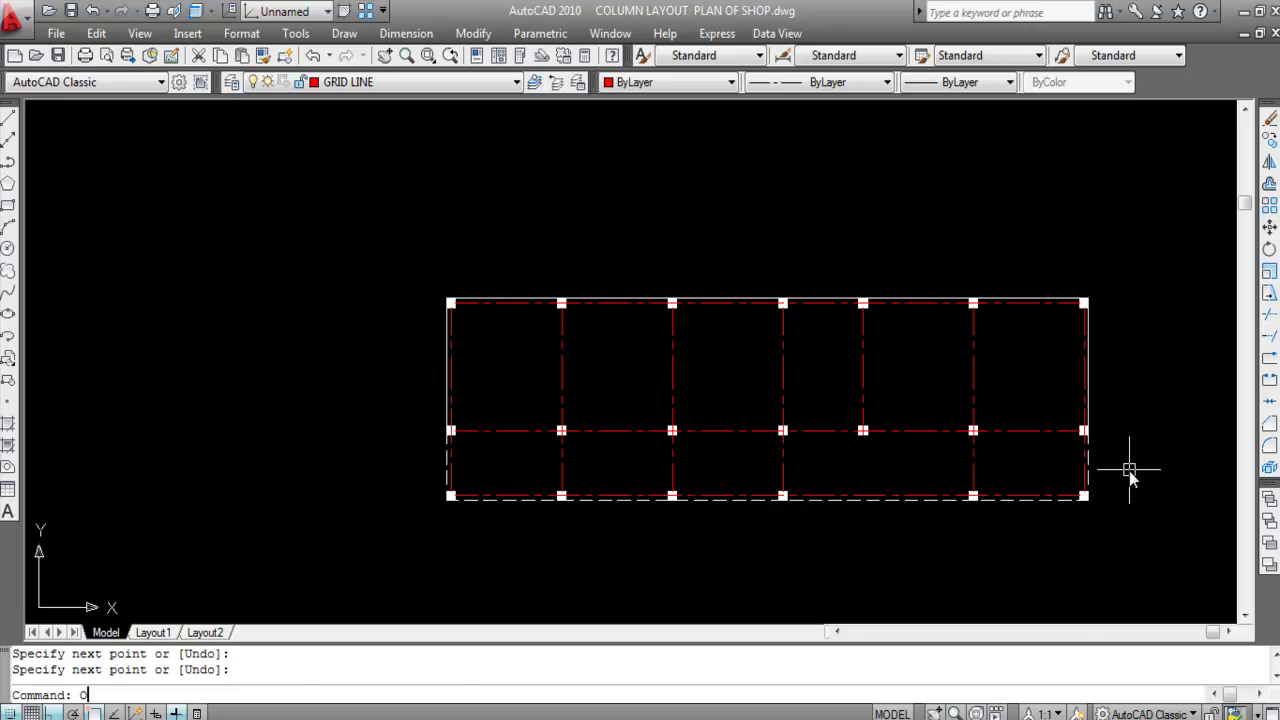
key("Return")
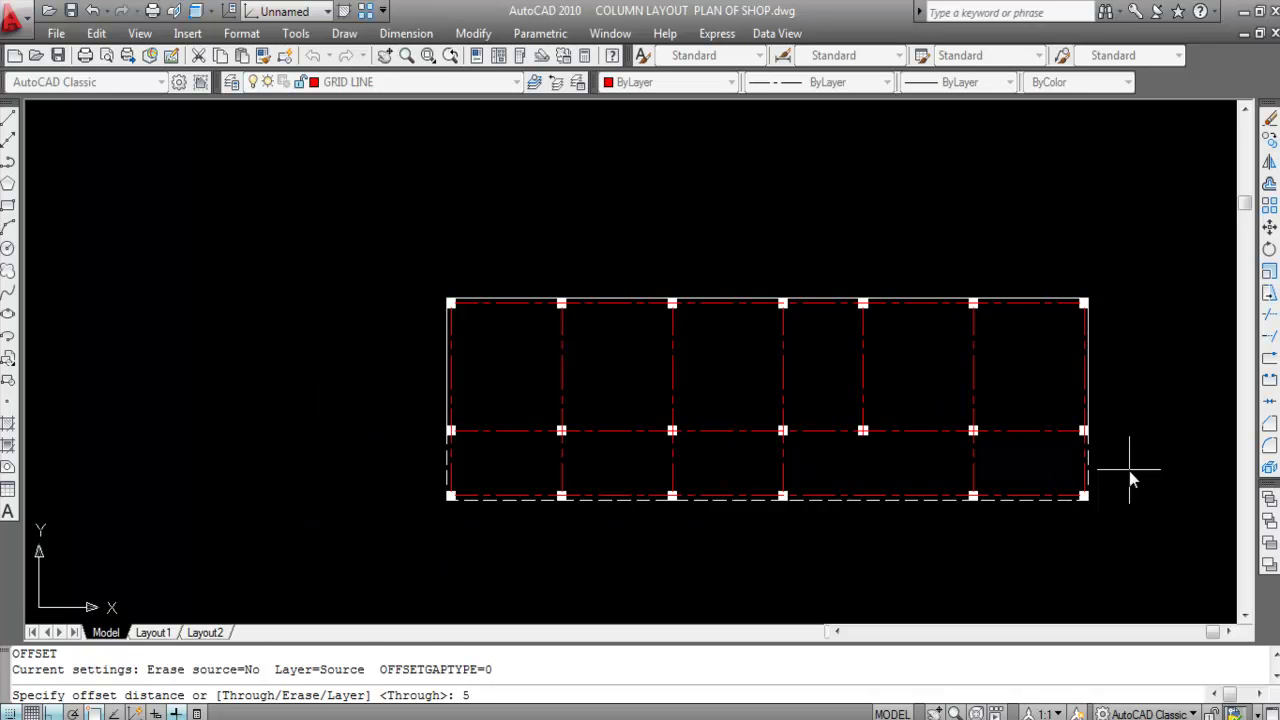
key("Return")
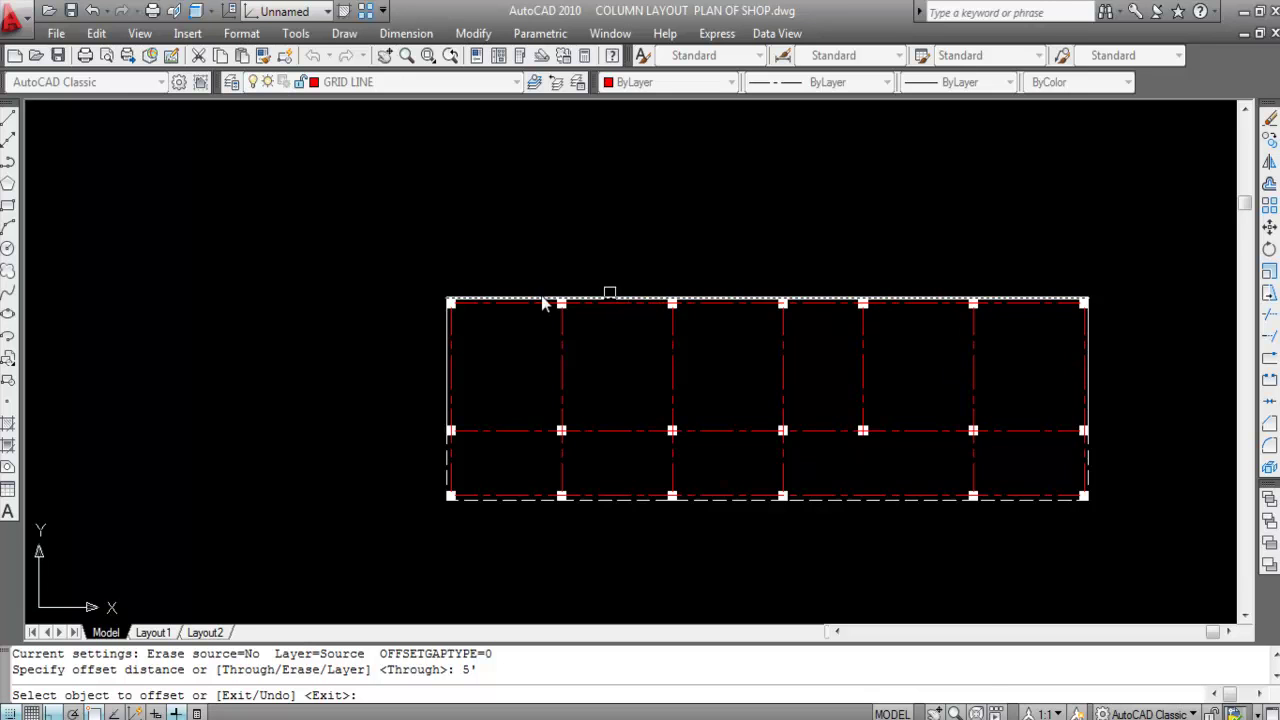
scroll(614, 292, "up", 2)
left_click(615, 306)
left_click(590, 165)
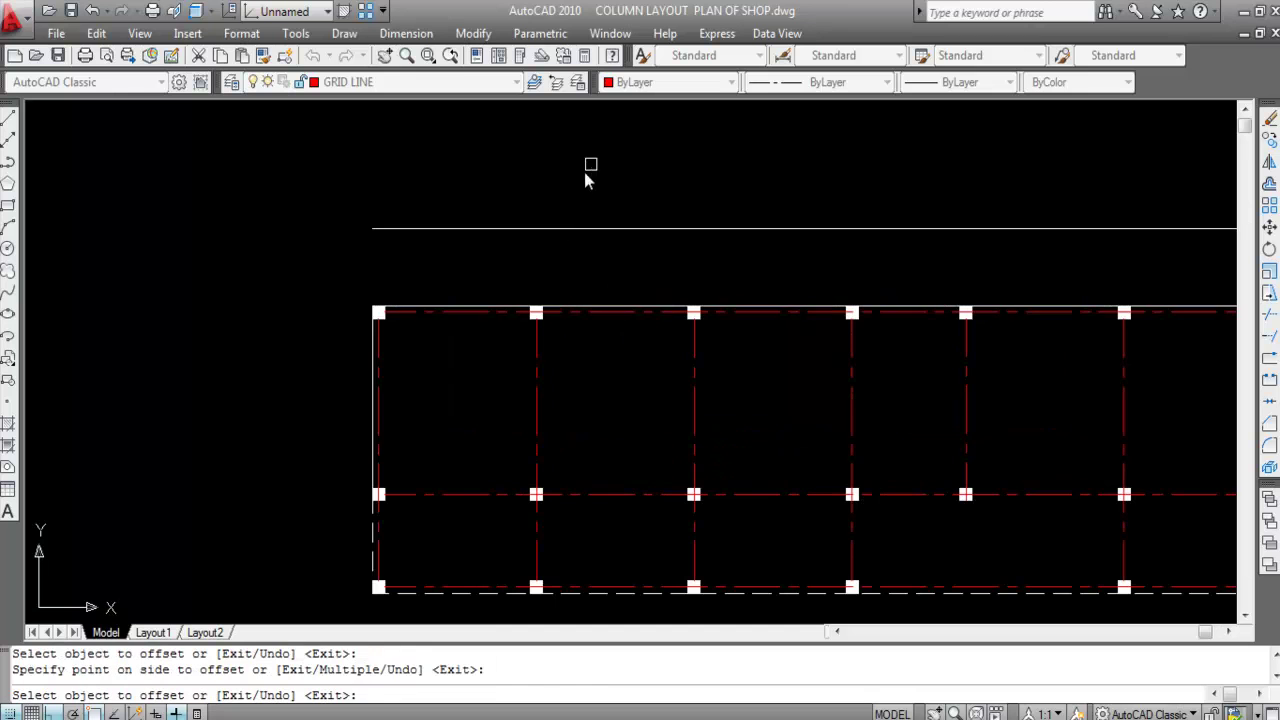
scroll(365, 440, "up", 2)
left_click(376, 421)
left_click(209, 317)
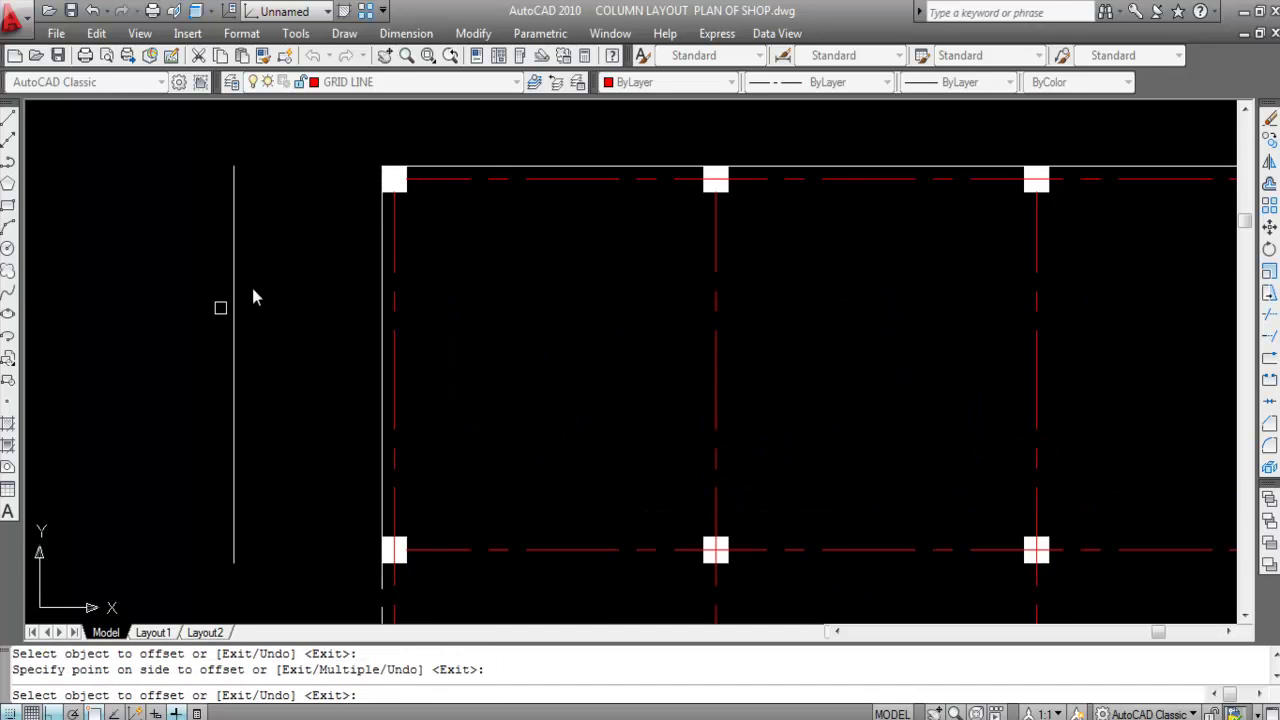
Step: Offset the dashed front outline line and the right outline line 5' outward
scroll(383, 400, "down", 5)
scroll(372, 376, "up", 4)
left_click(414, 350)
left_click(414, 449)
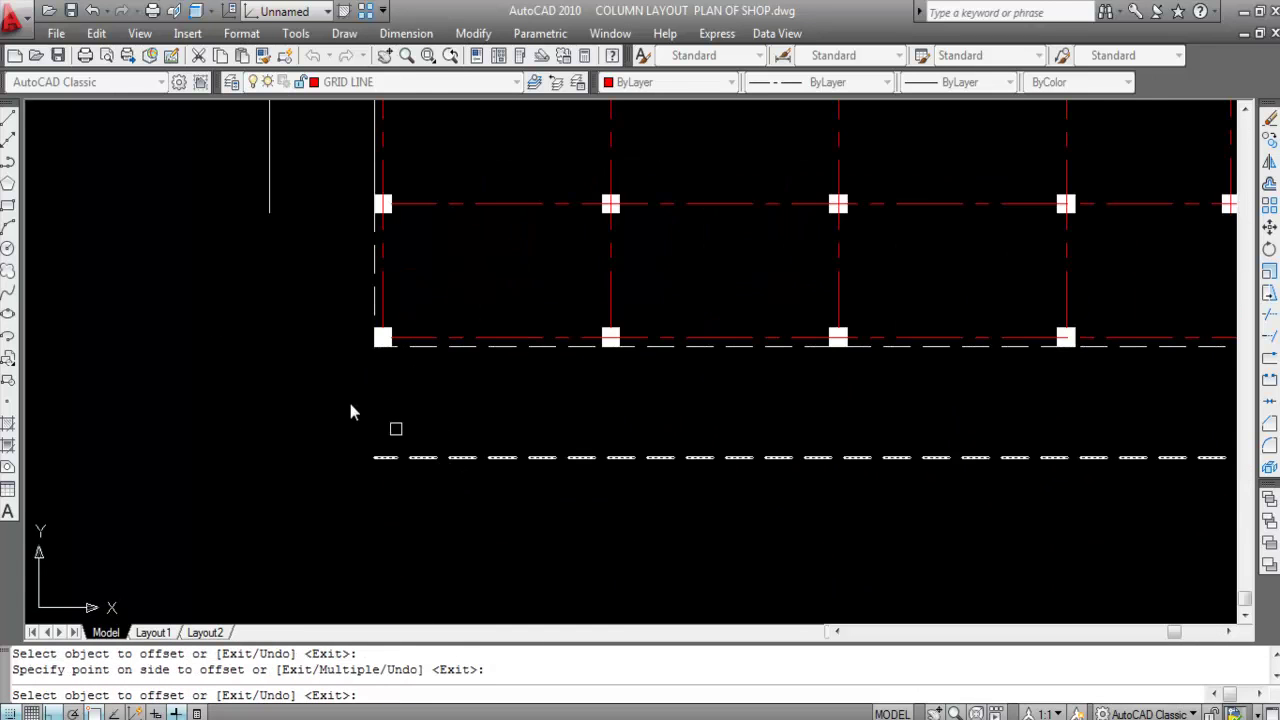
scroll(569, 389, "down", 5)
scroll(611, 288, "up", 4)
left_click(575, 314)
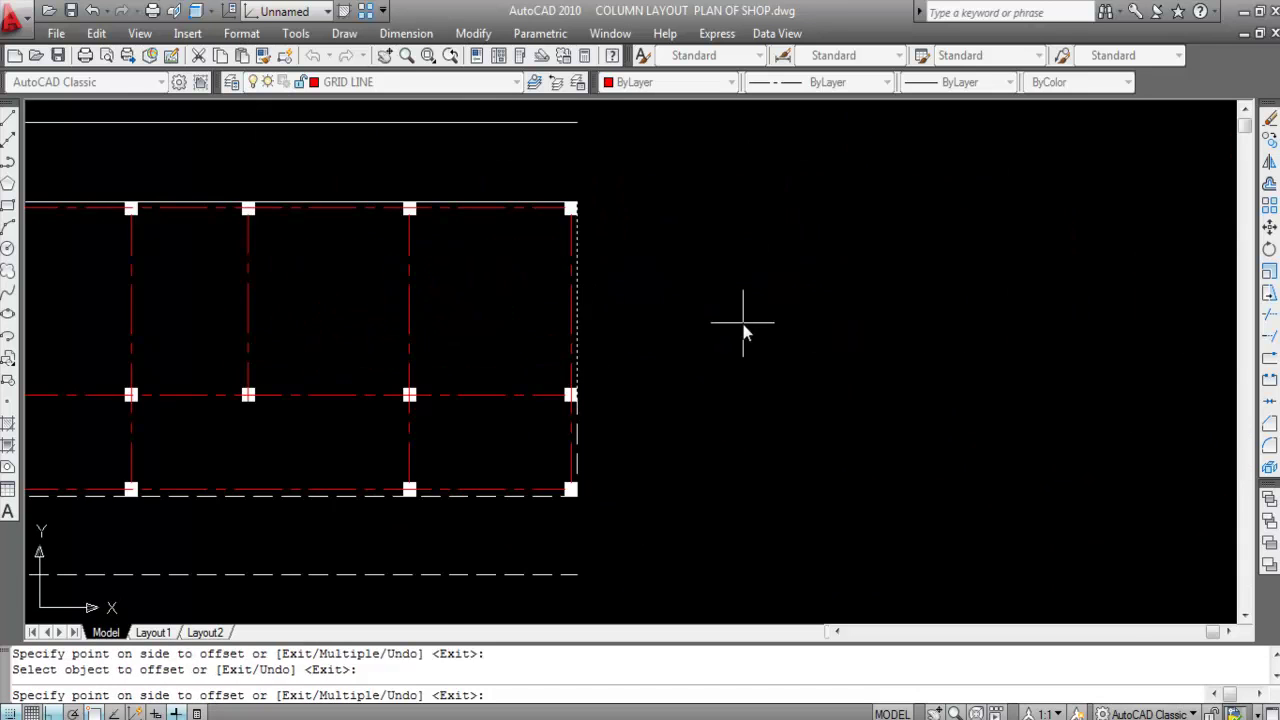
left_click(743, 323)
scroll(737, 351, "down", 5)
scroll(589, 340, "up", 2)
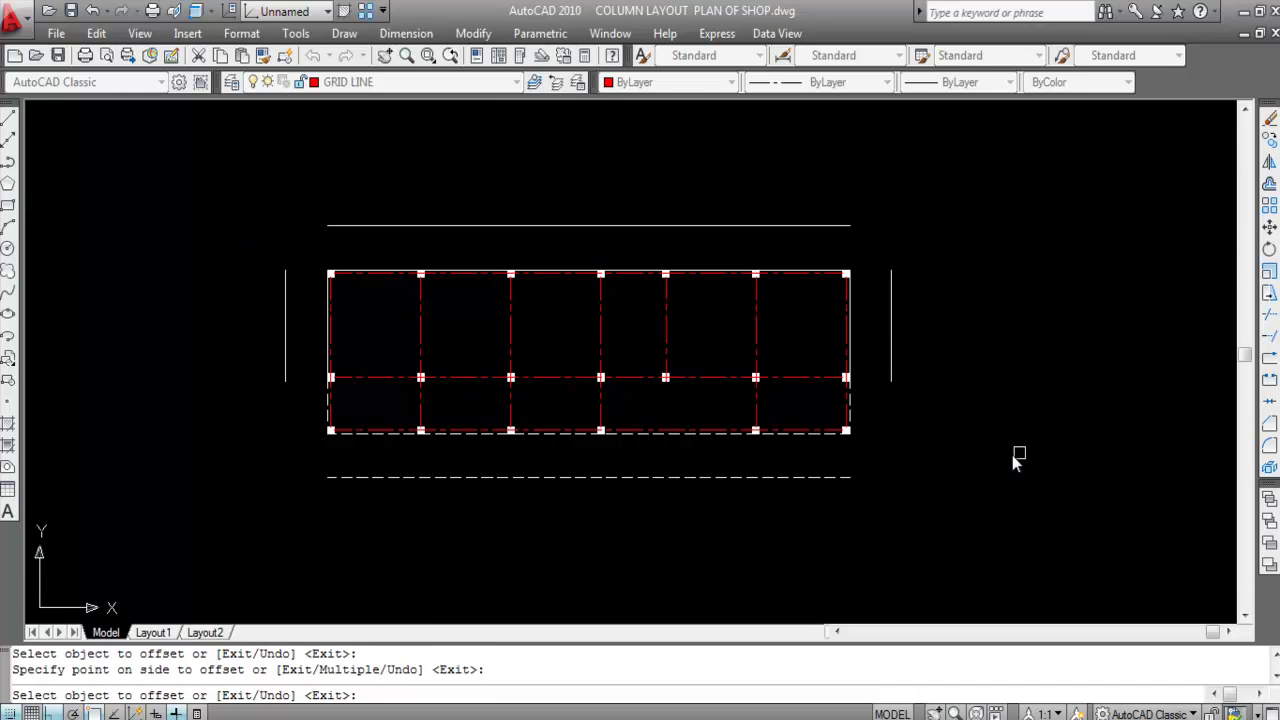
key("Escape")
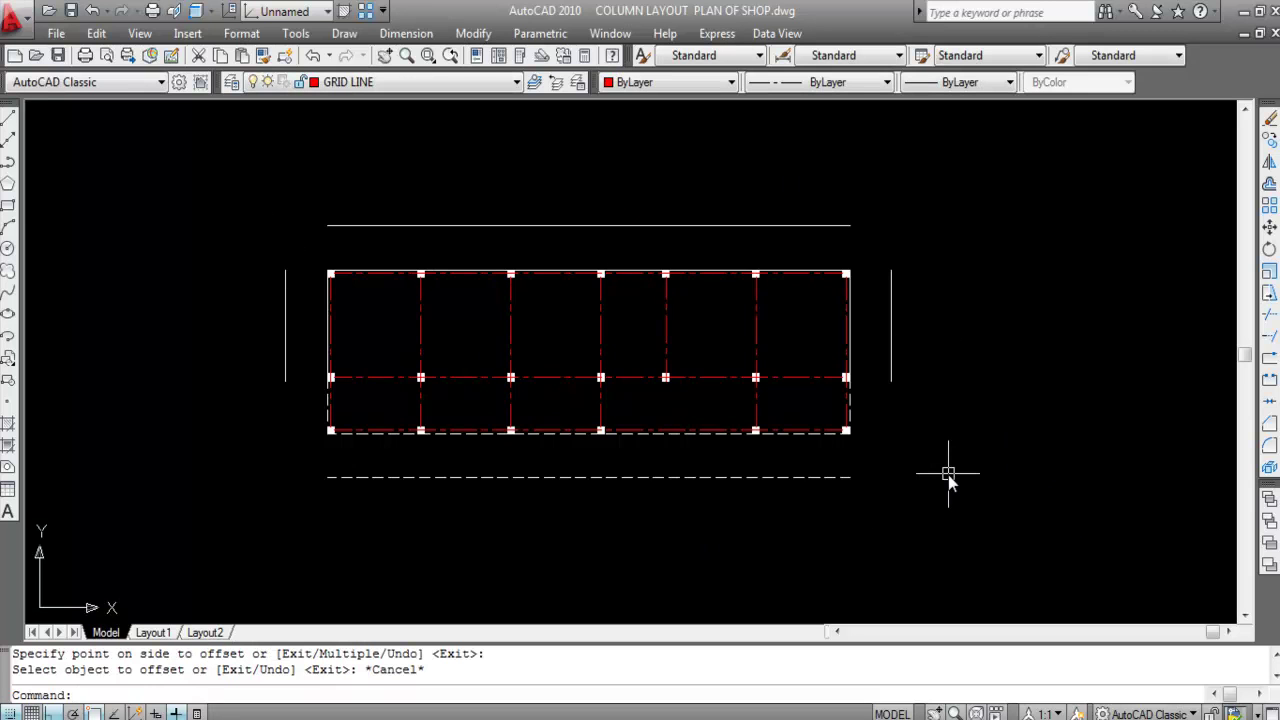
Step: Fillet the right offset line with the rear and front offset lines at radius 0 to close both right corners
key("Return")
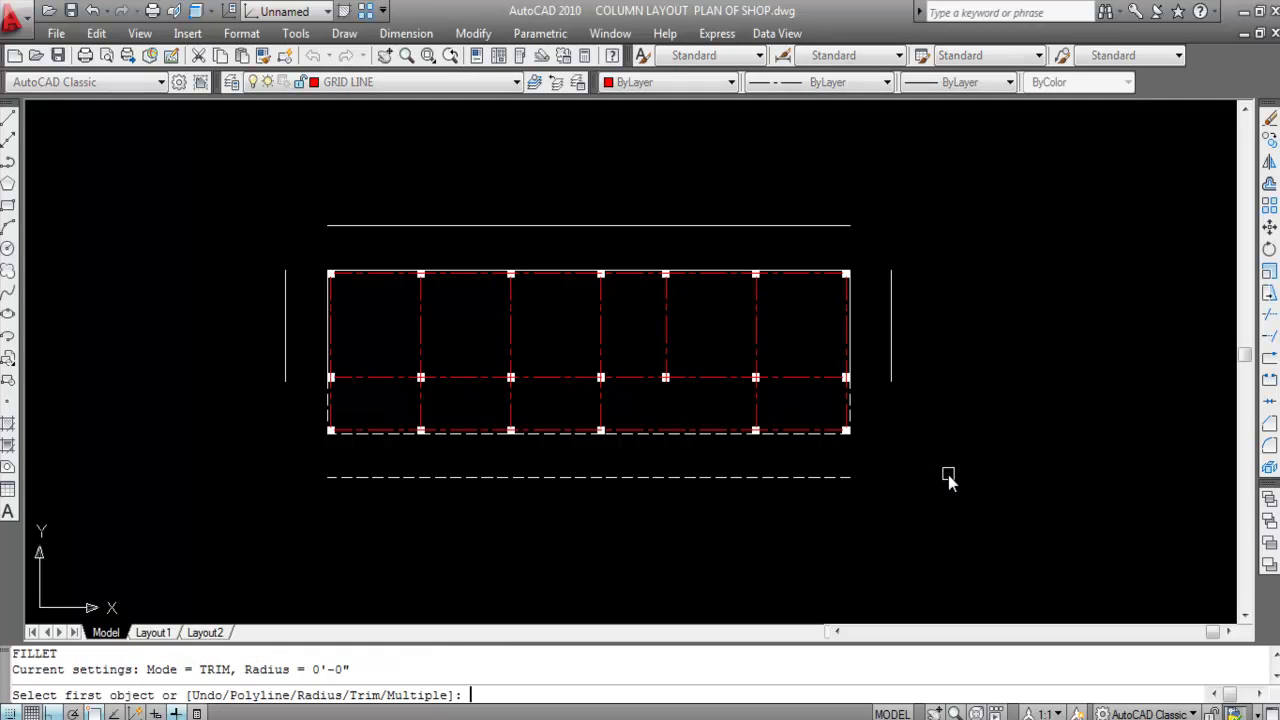
left_click(888, 281)
left_click(828, 228)
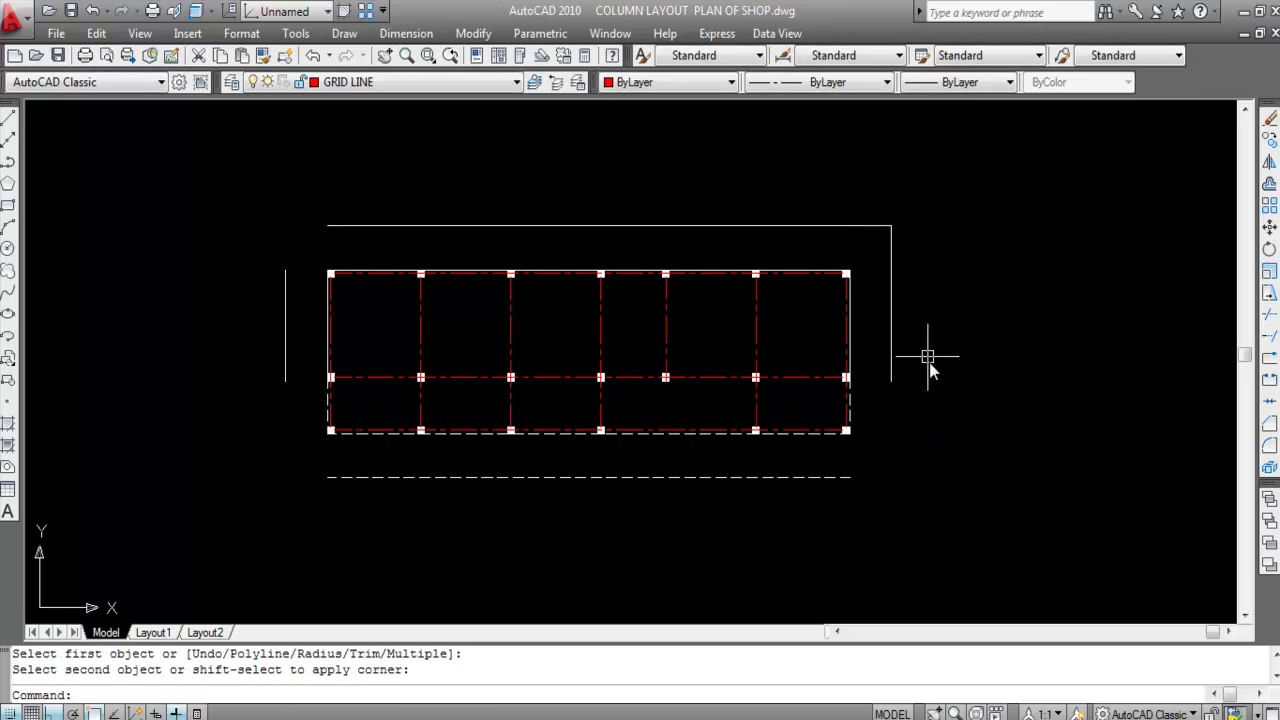
key("Return")
left_click(889, 364)
left_click(828, 482)
Step: Fillet the left offset line with the front and rear offset lines at radius 0 to complete the outer rectangle
key("Return")
left_click(659, 479)
left_click(287, 343)
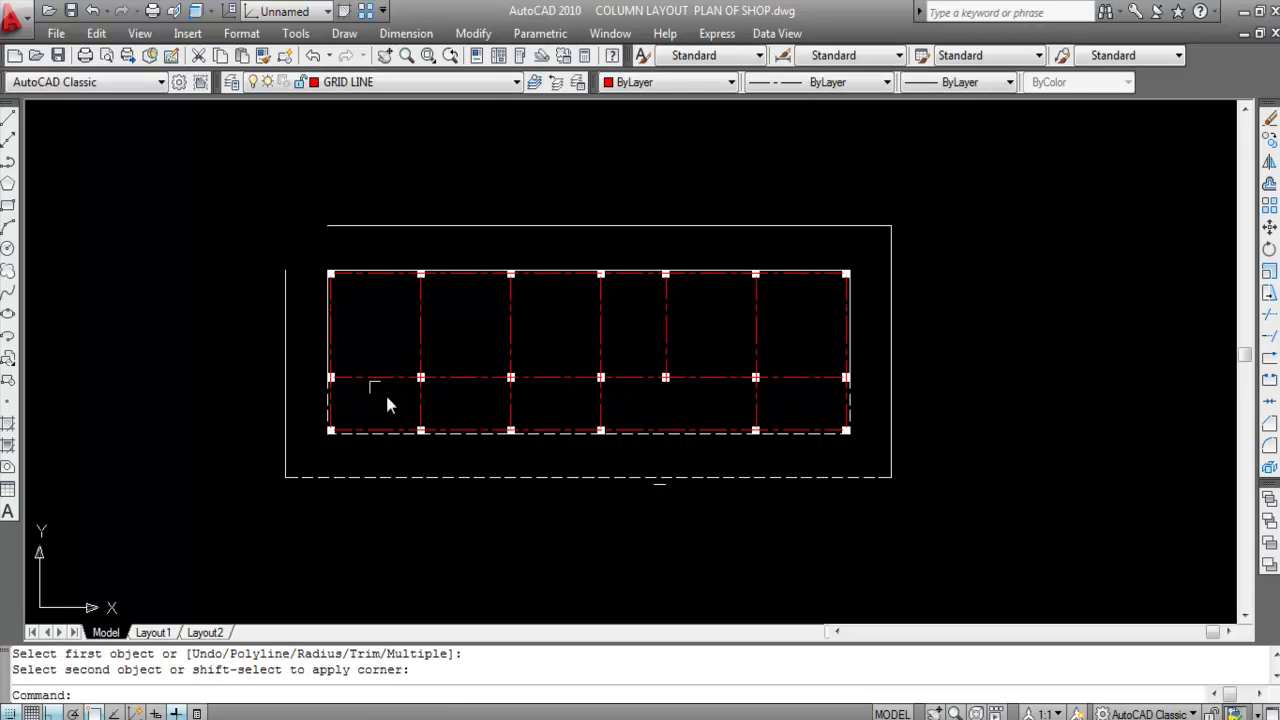
key("Return")
left_click(285, 325)
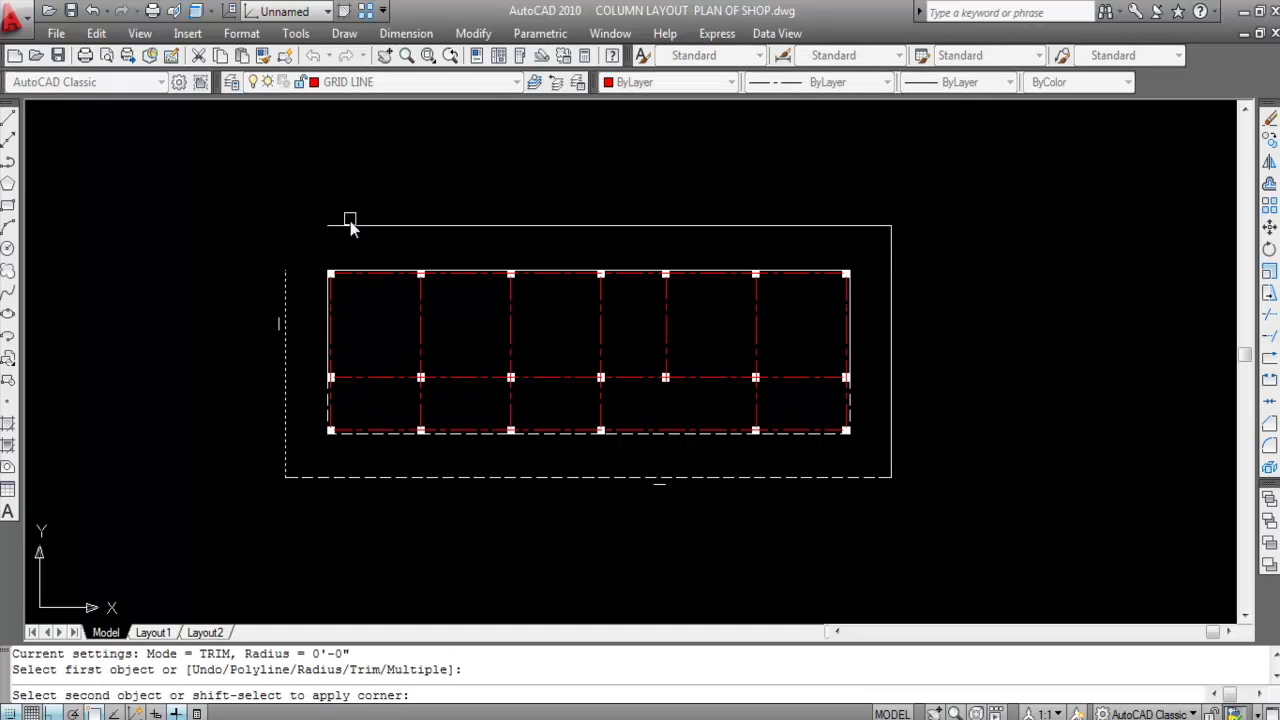
left_click(351, 226)
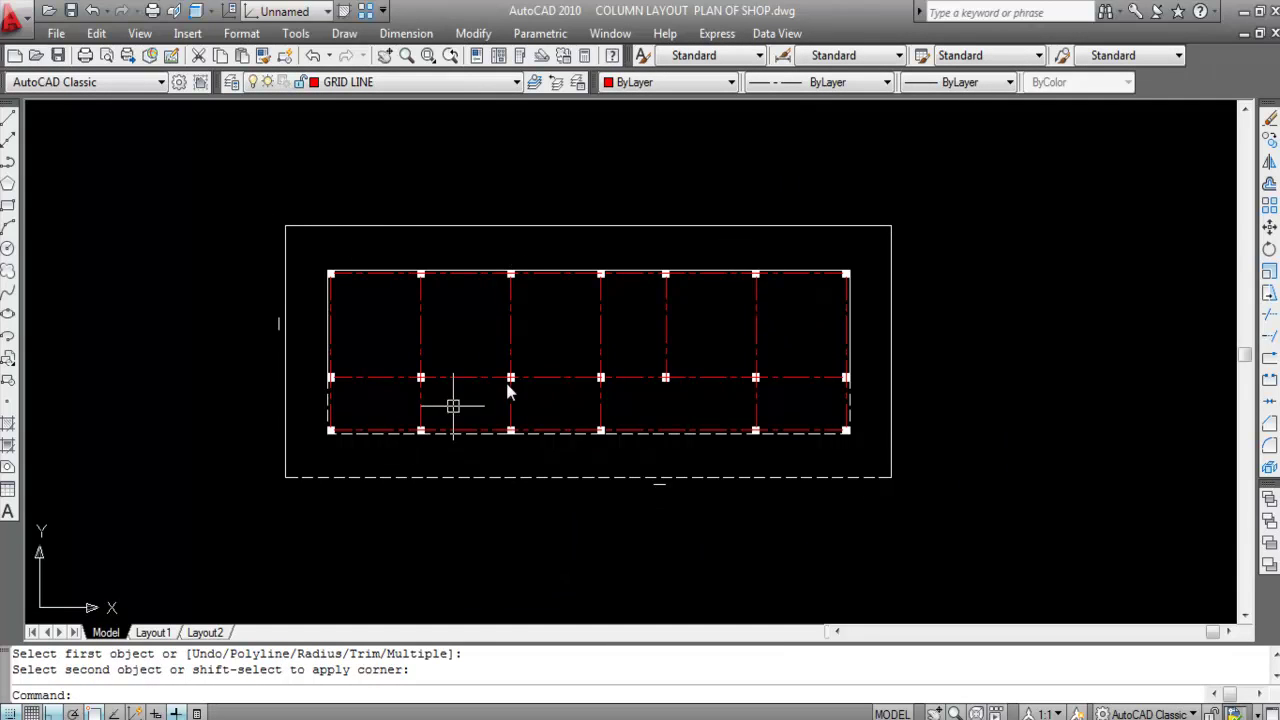
Step: Erase the six original outline lines around the columns, keeping the outer offset rectangle and the grid lines
scroll(425, 481, "up", 3)
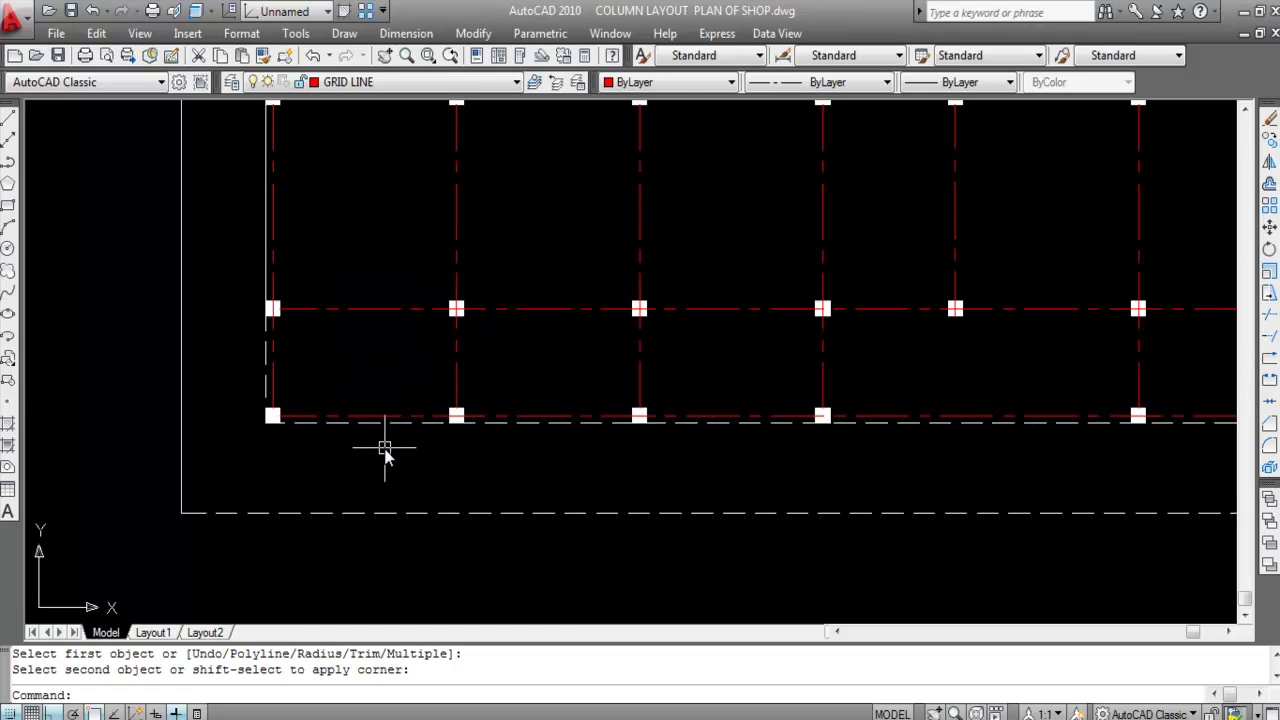
scroll(298, 454, "down", 2)
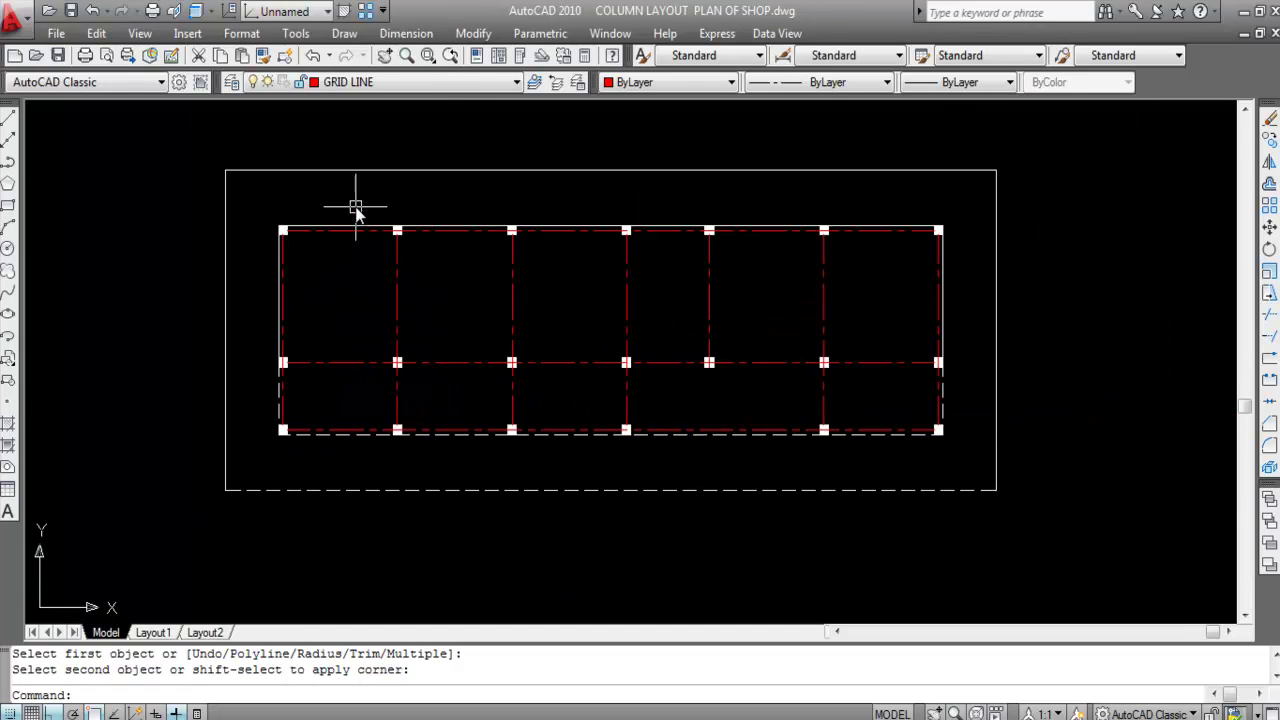
scroll(351, 235, "up", 3)
left_click(351, 251)
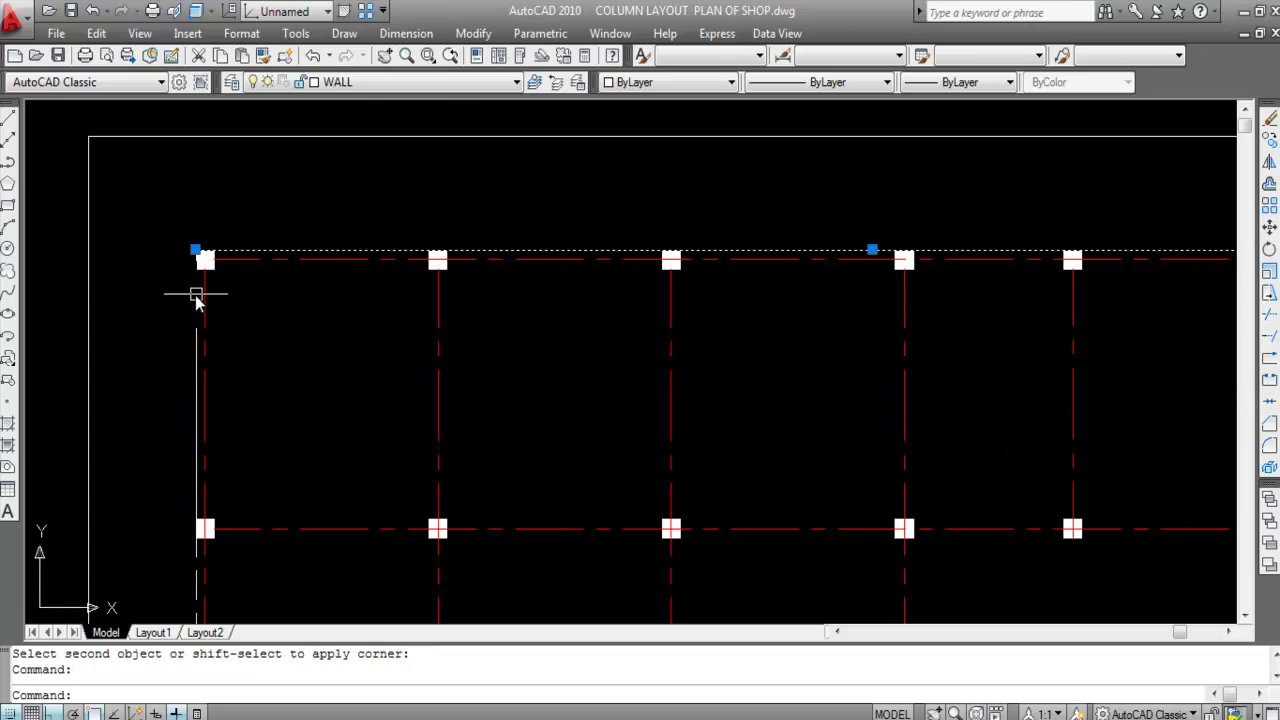
left_click(195, 290)
scroll(369, 410, "down", 5)
scroll(292, 322, "up", 7)
left_click(403, 407)
scroll(403, 409, "down", 5)
scroll(830, 388, "up", 4)
left_click(820, 395)
left_click(821, 206)
scroll(897, 409, "down", 5)
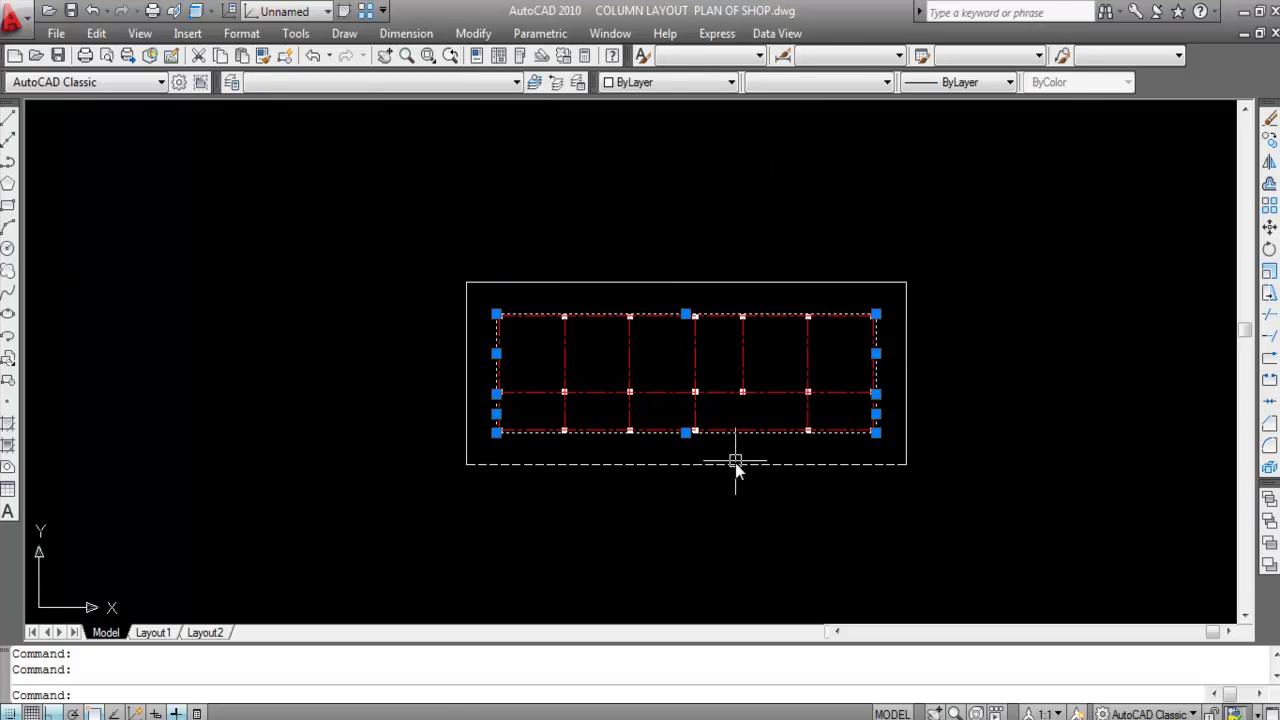
scroll(732, 462, "up", 3)
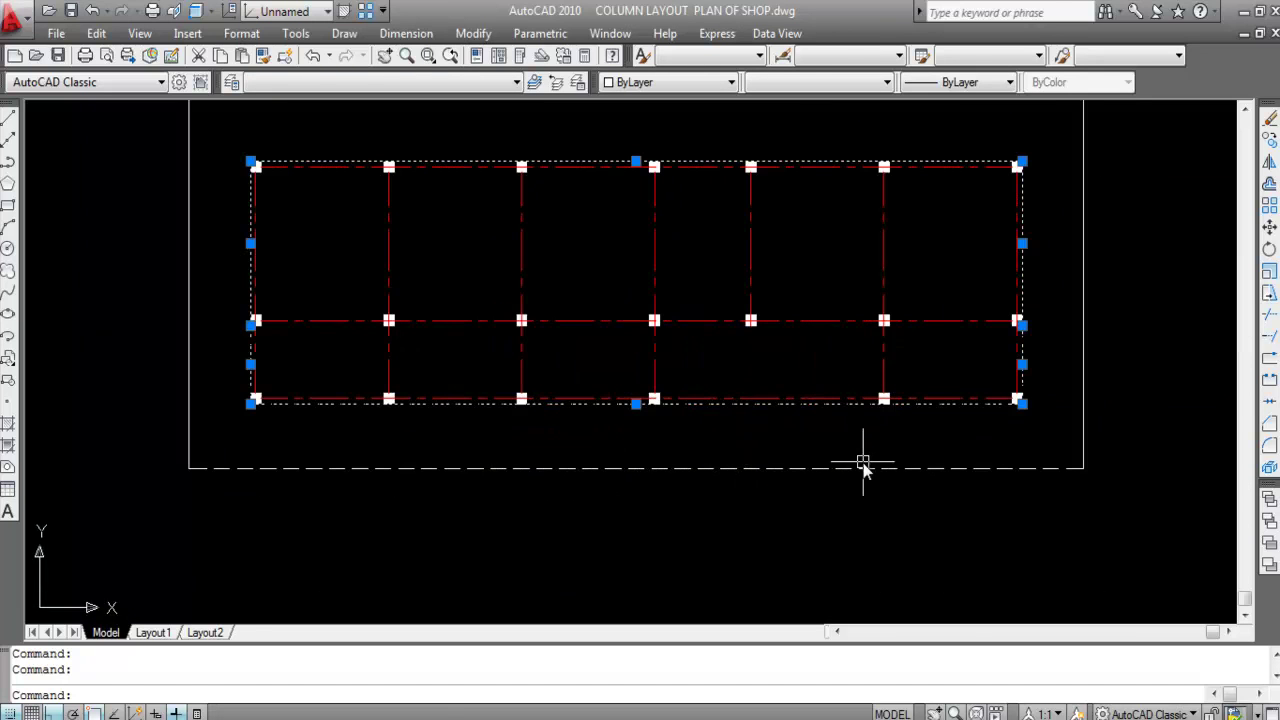
key("Delete")
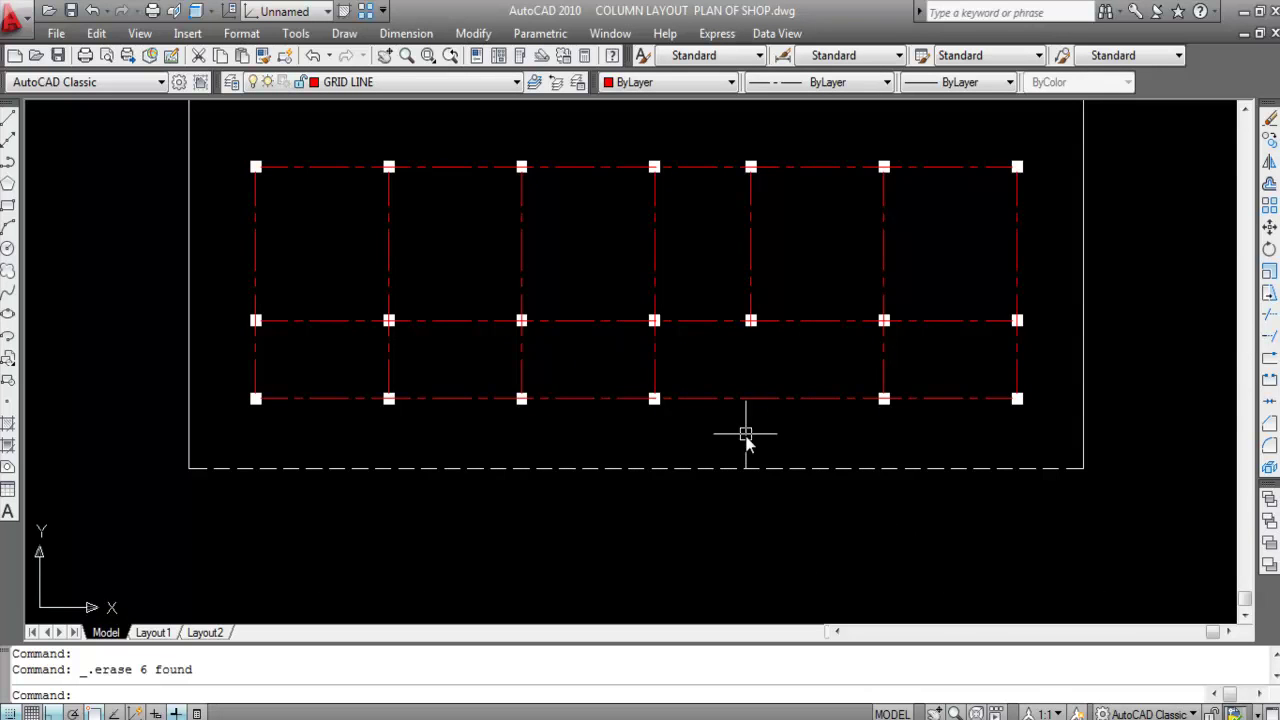
scroll(744, 435, "down", 2)
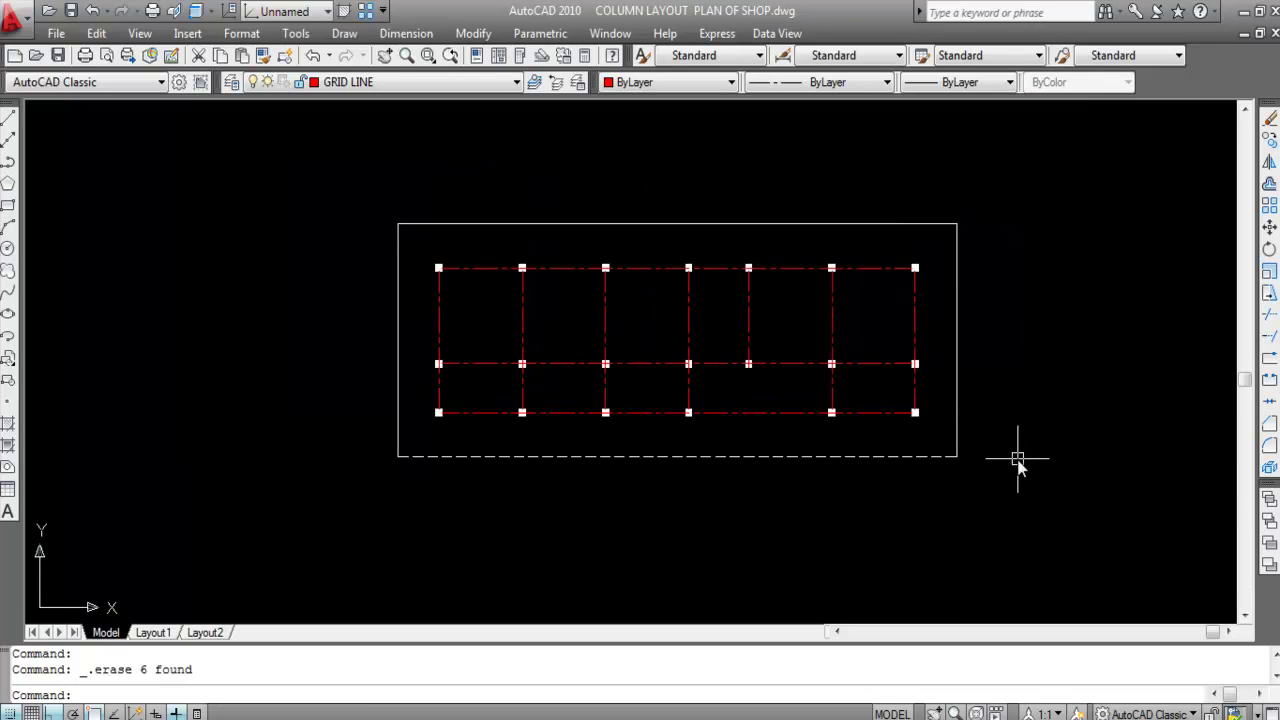
left_click(785, 338)
left_click(810, 268)
left_click(858, 334)
left_click(612, 310)
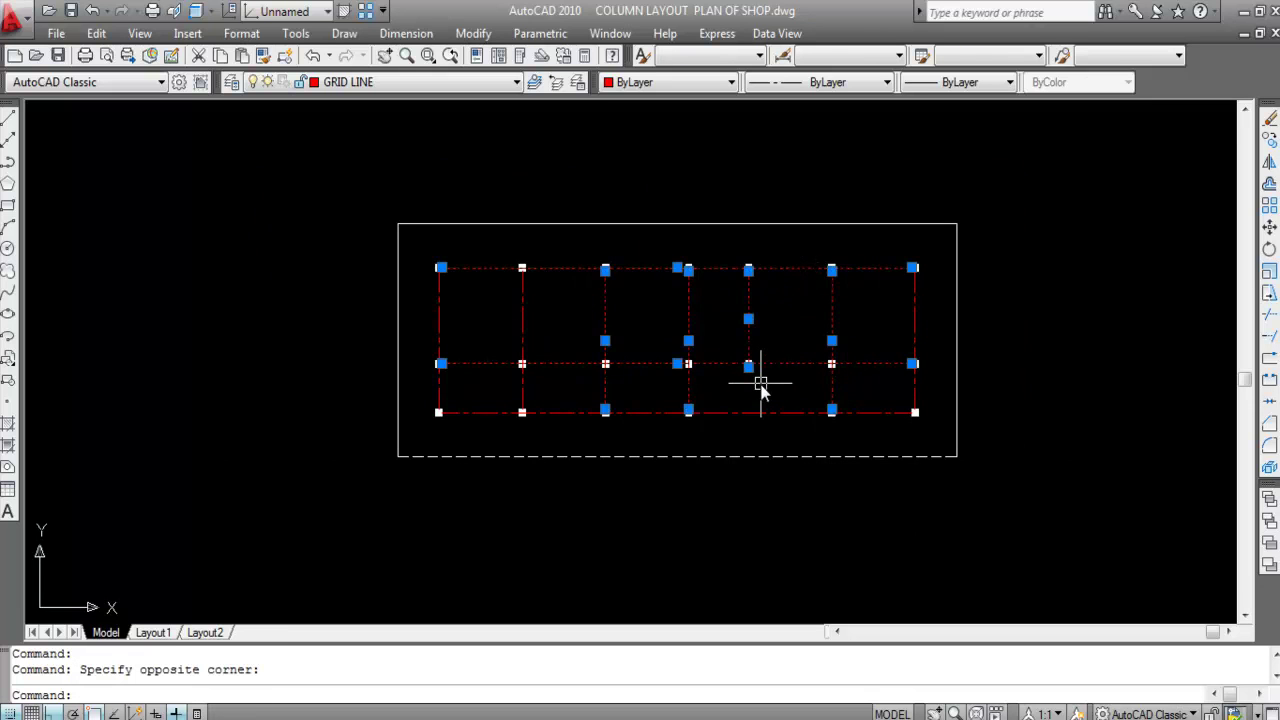
key("Escape")
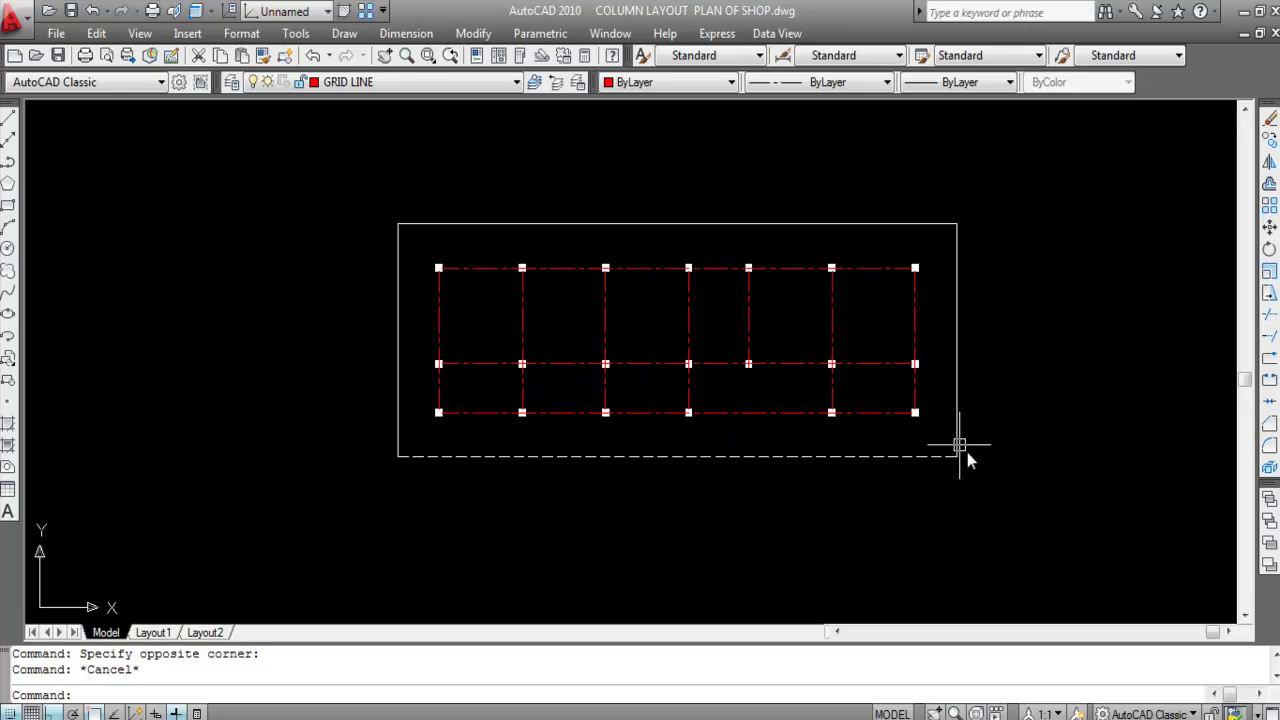
Step: Using the four outer rectangle lines as boundaries, extend all vertical grid lines to the rear edge and the rear horizontal one to the left edge
key("Return")
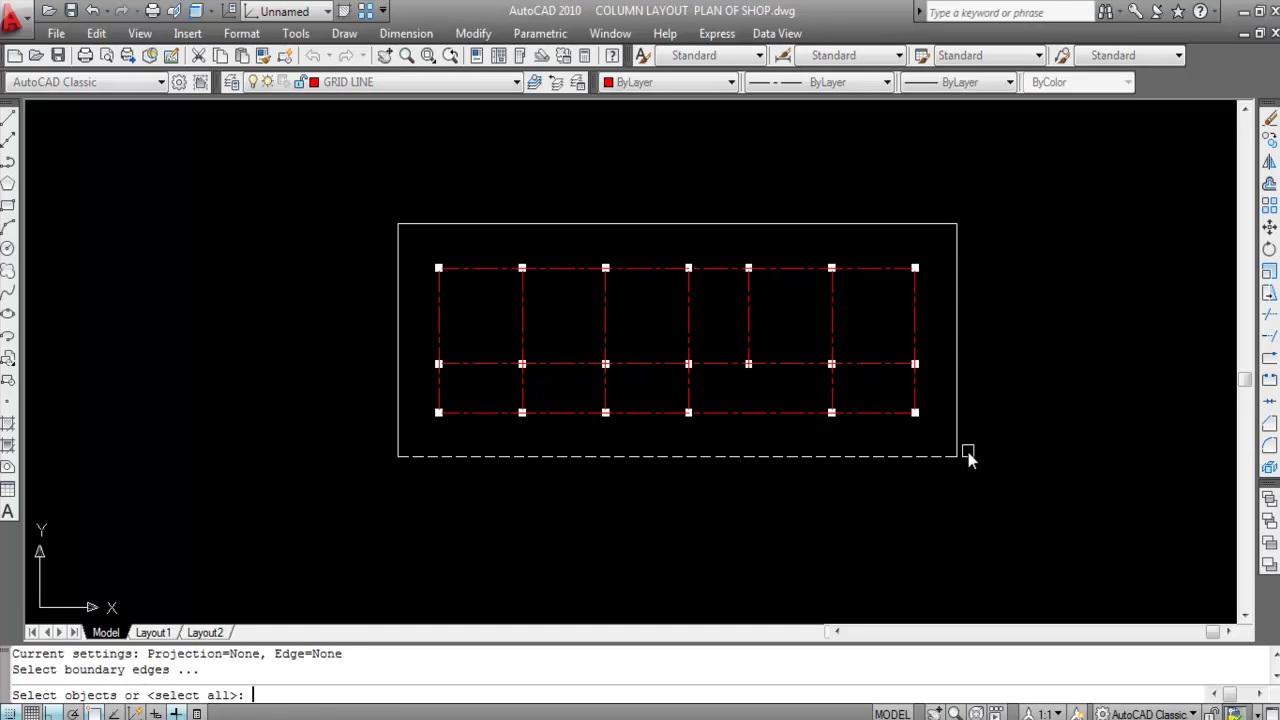
left_click(968, 452)
left_click(912, 287)
left_click(868, 224)
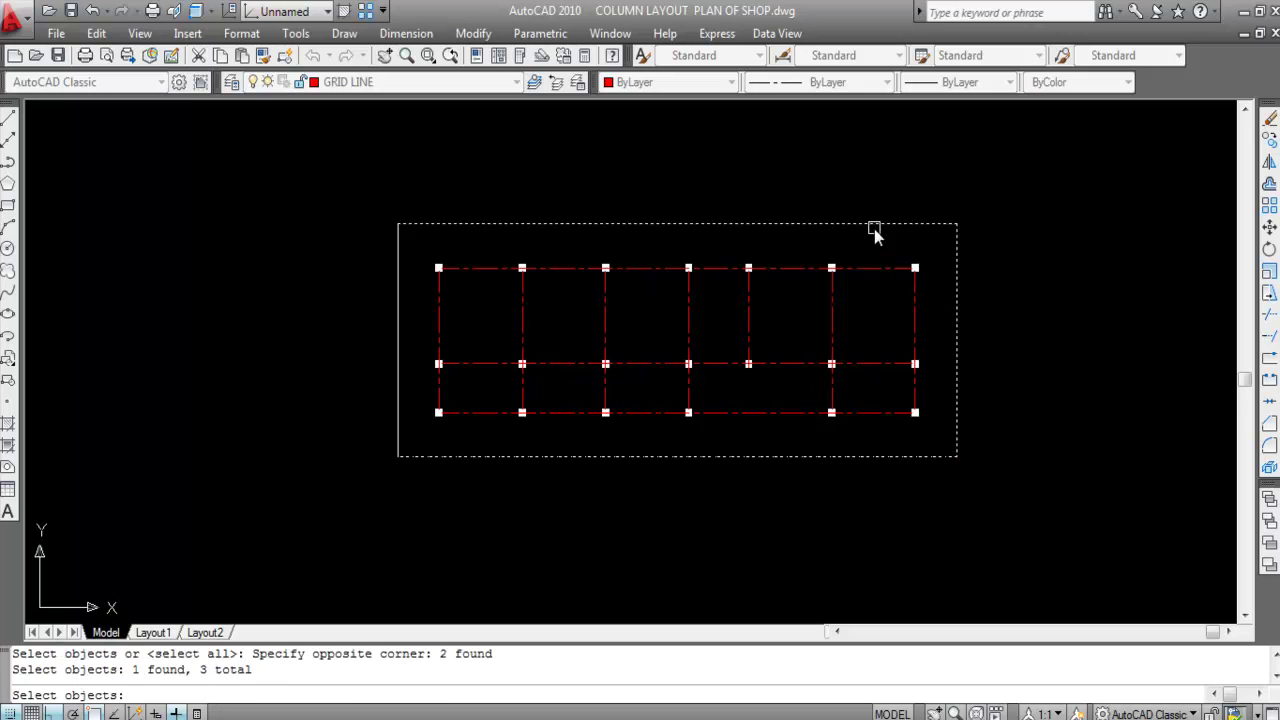
left_click(399, 358)
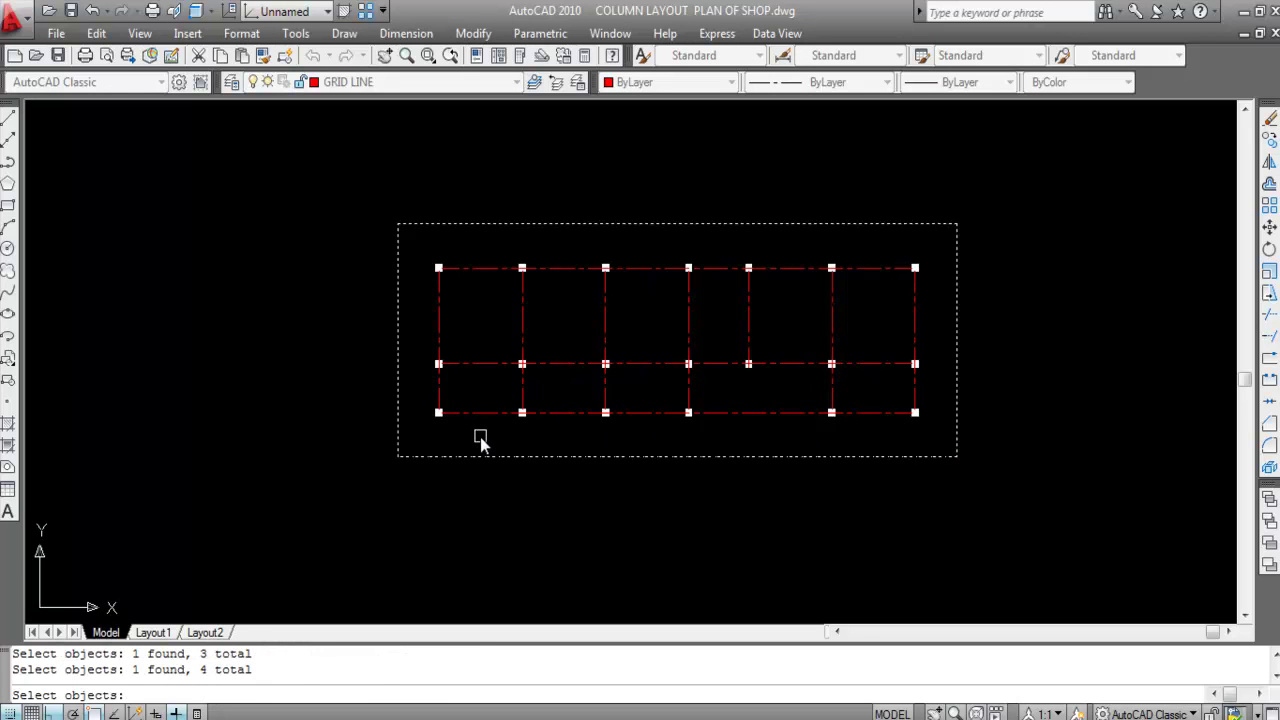
key("Return")
left_click(391, 307)
left_click(466, 281)
left_click(473, 281)
left_click(492, 290)
left_click(491, 271)
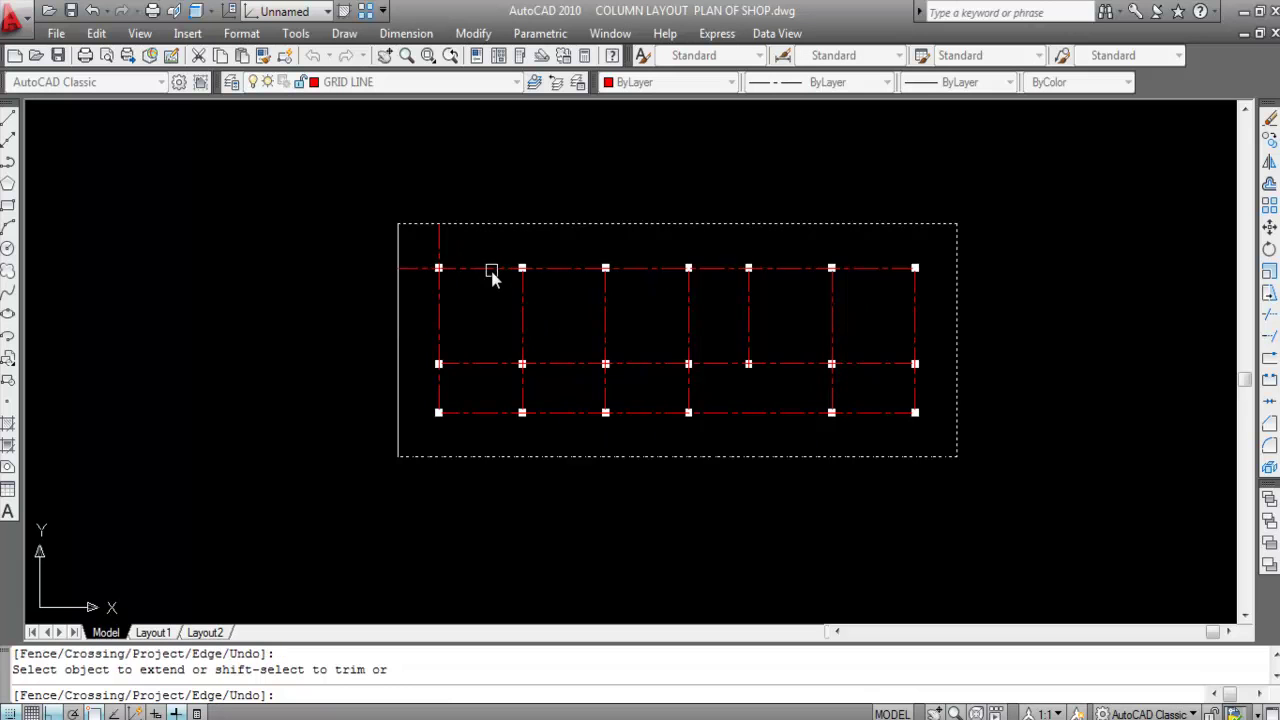
left_click(934, 318)
left_click(437, 292)
Step: Extend all vertical grid lines to the front boundary line, including the short fifth line from the middle column row
left_click(646, 401)
left_click(413, 388)
left_click(941, 384)
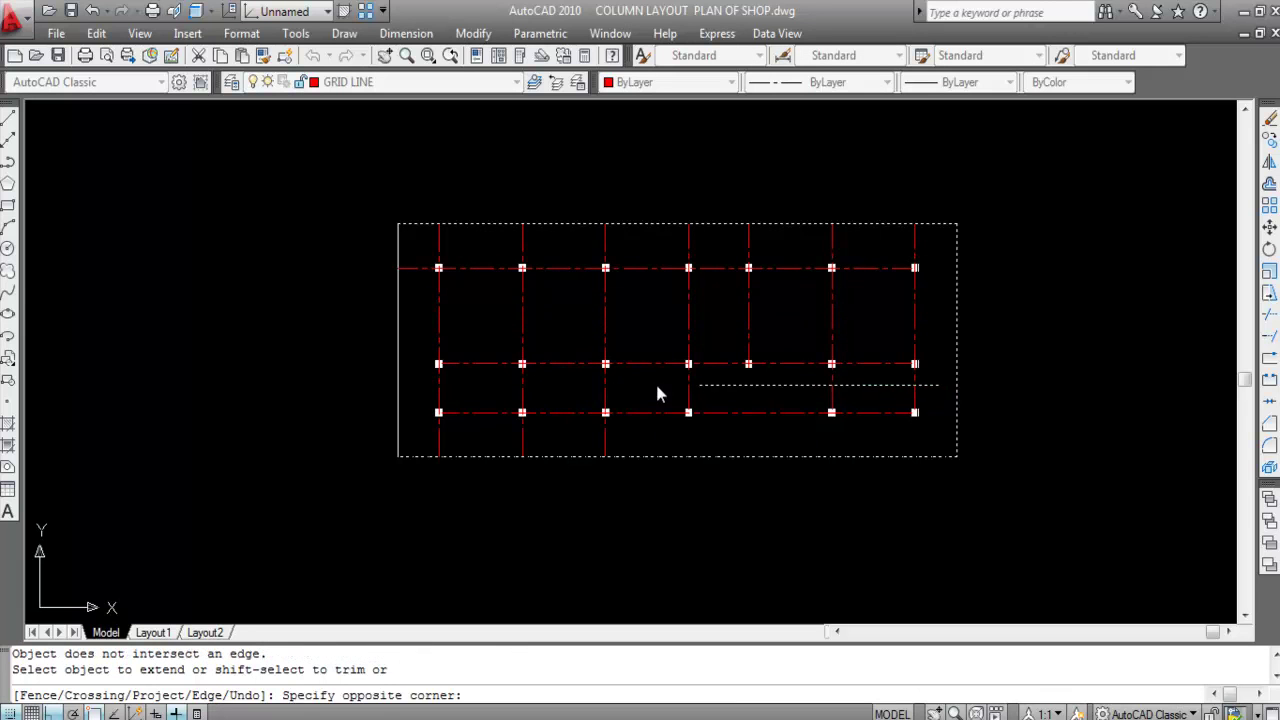
left_click(509, 385)
left_click(712, 386)
left_click(654, 383)
left_click(748, 328)
left_click(933, 328)
left_click(812, 334)
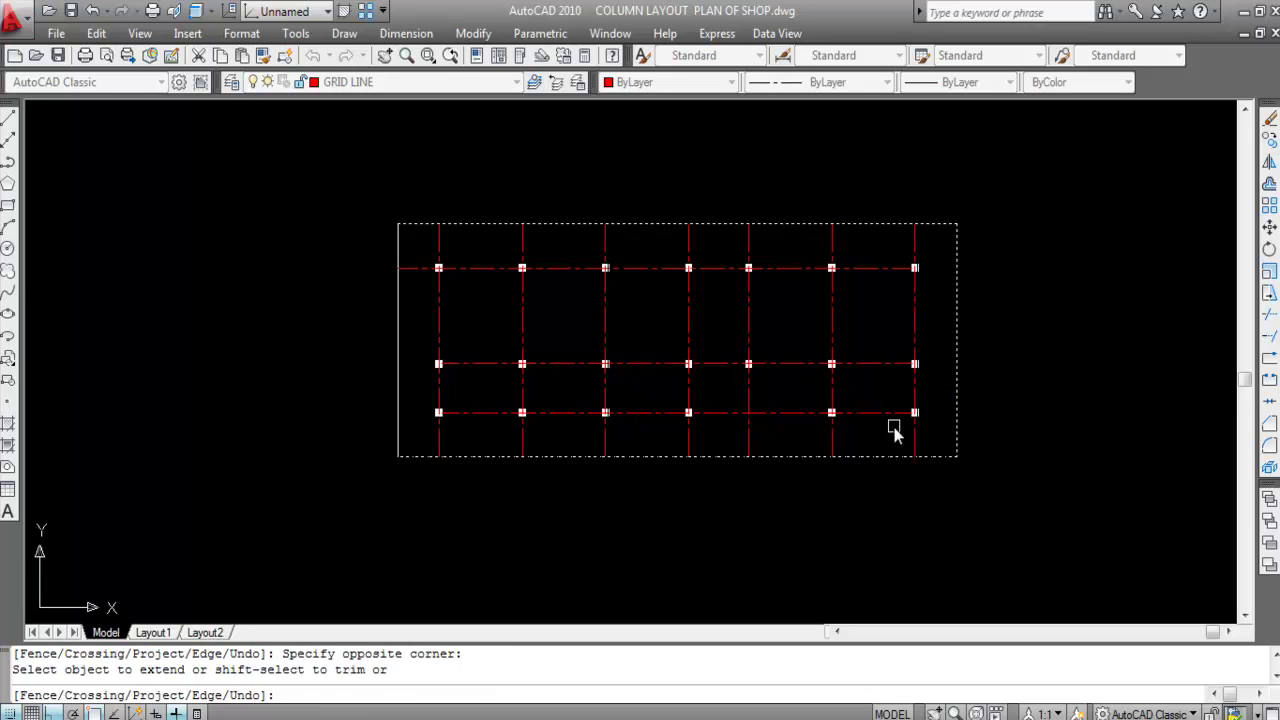
Step: Extend the horizontal grid lines to the right boundary, and the middle and front ones to the left boundary as well
left_click(894, 430)
left_click(849, 248)
left_click(492, 431)
left_click(460, 263)
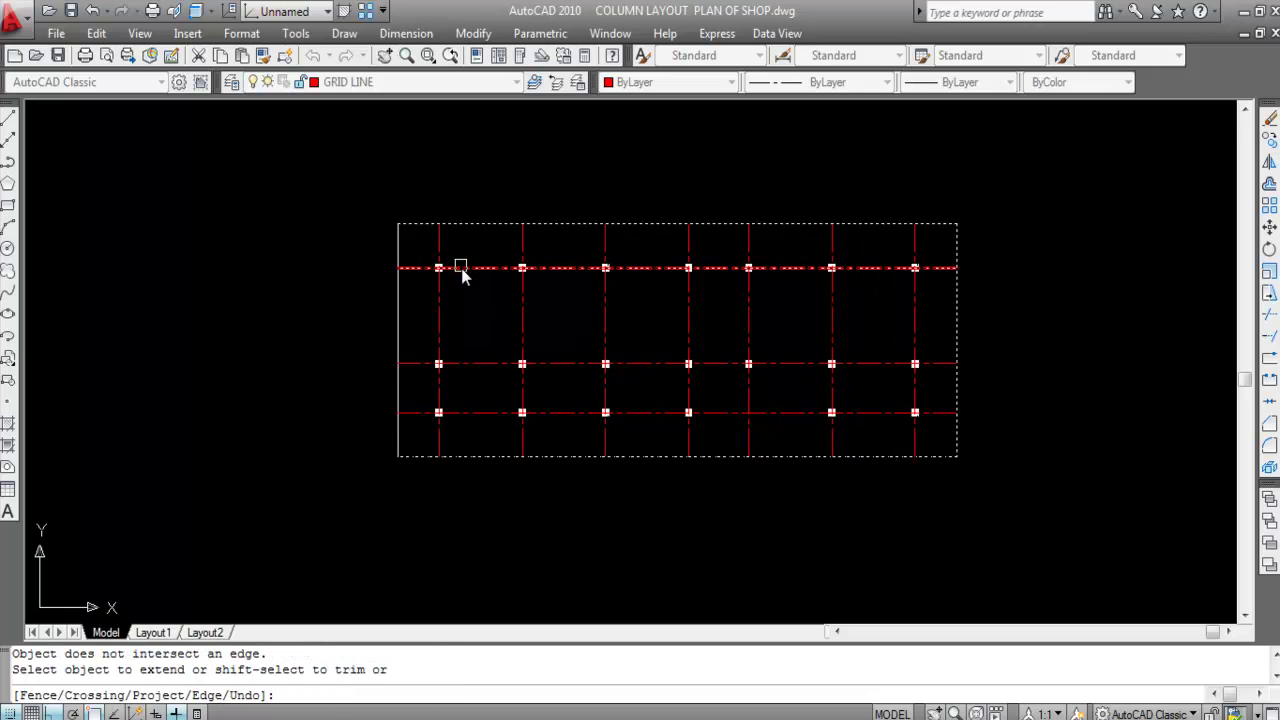
left_click(934, 334)
left_click(400, 300)
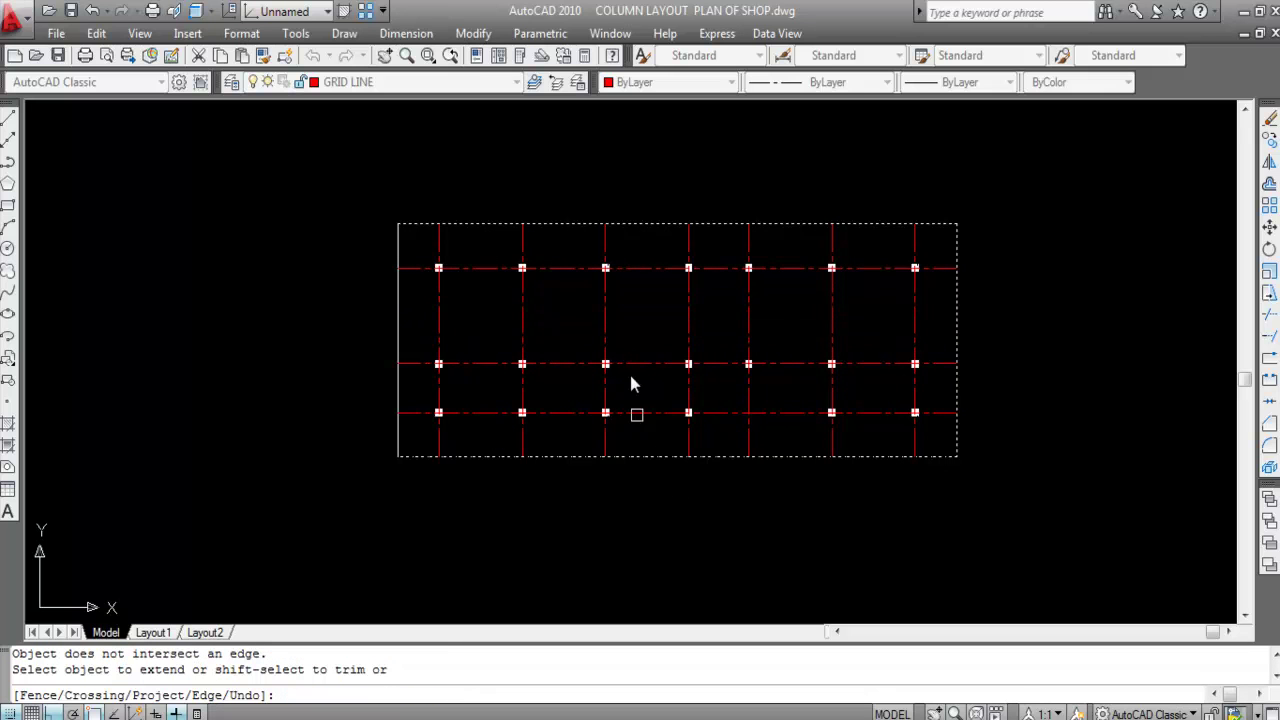
key("Escape")
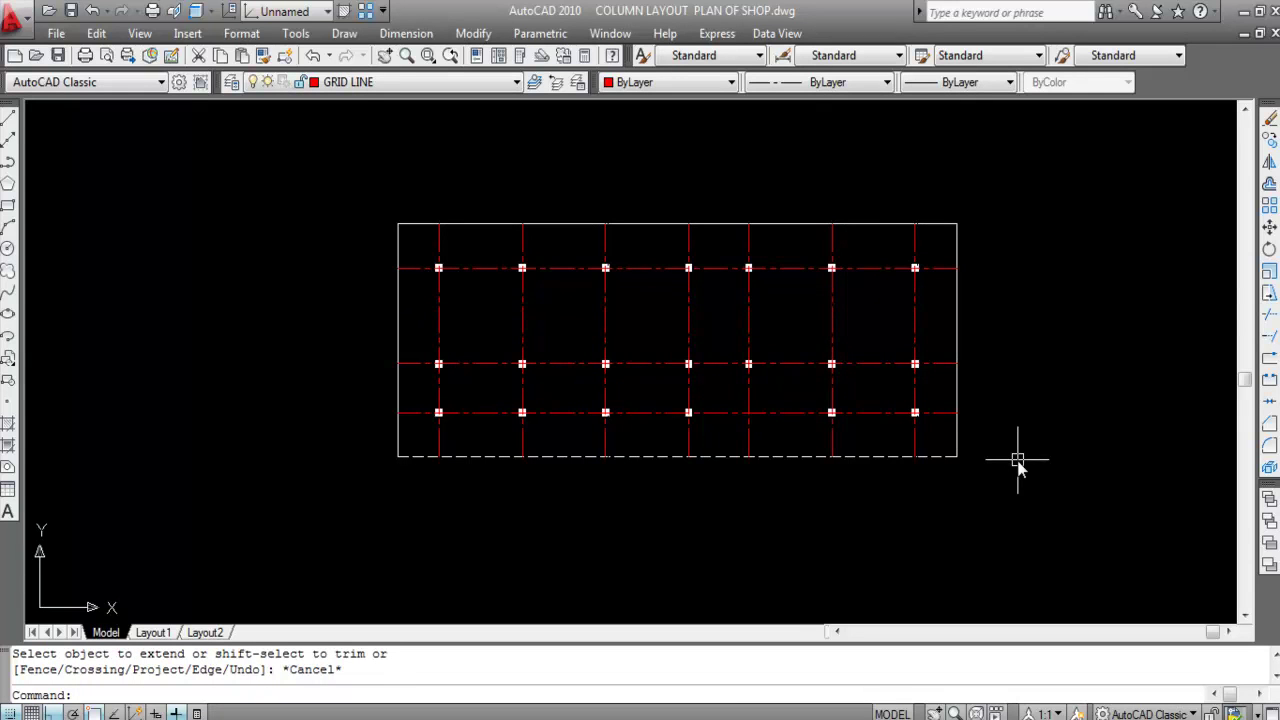
Step: Erase the four outer rectangle lines around the grid, keeping the grid lines and columns
left_click(851, 223)
left_click(957, 320)
left_click(886, 457)
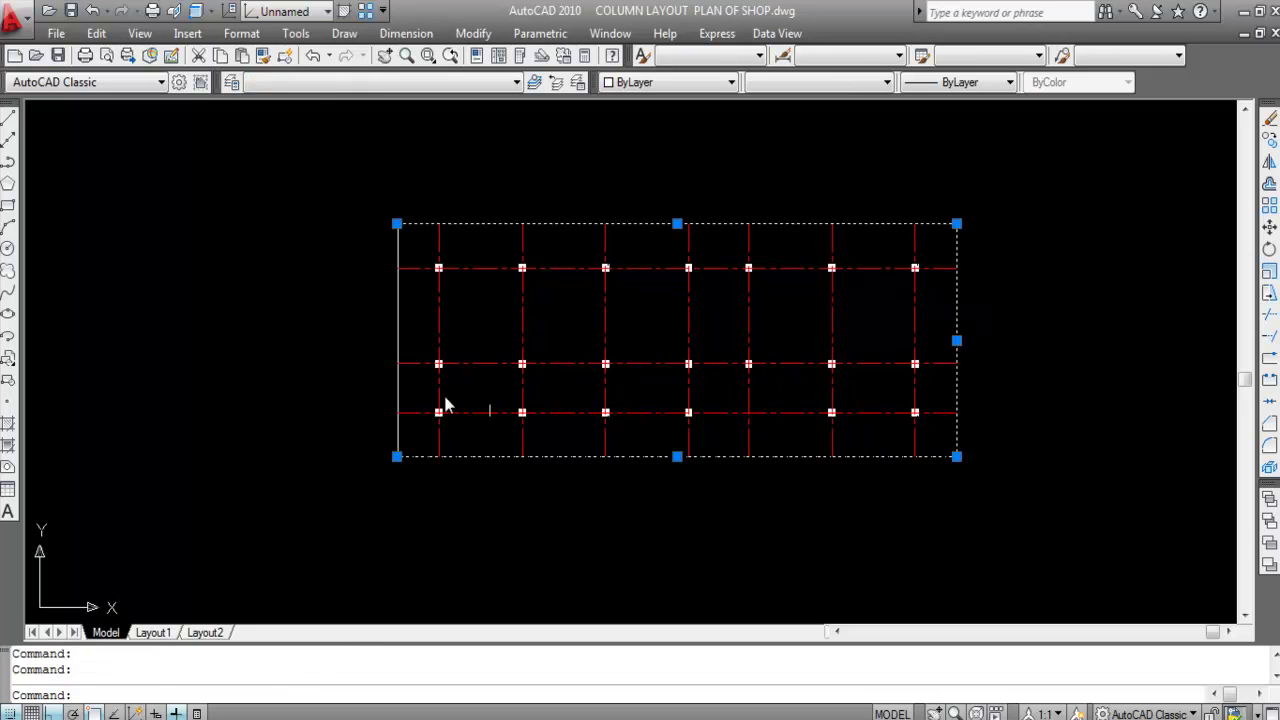
left_click(397, 378)
key("Delete")
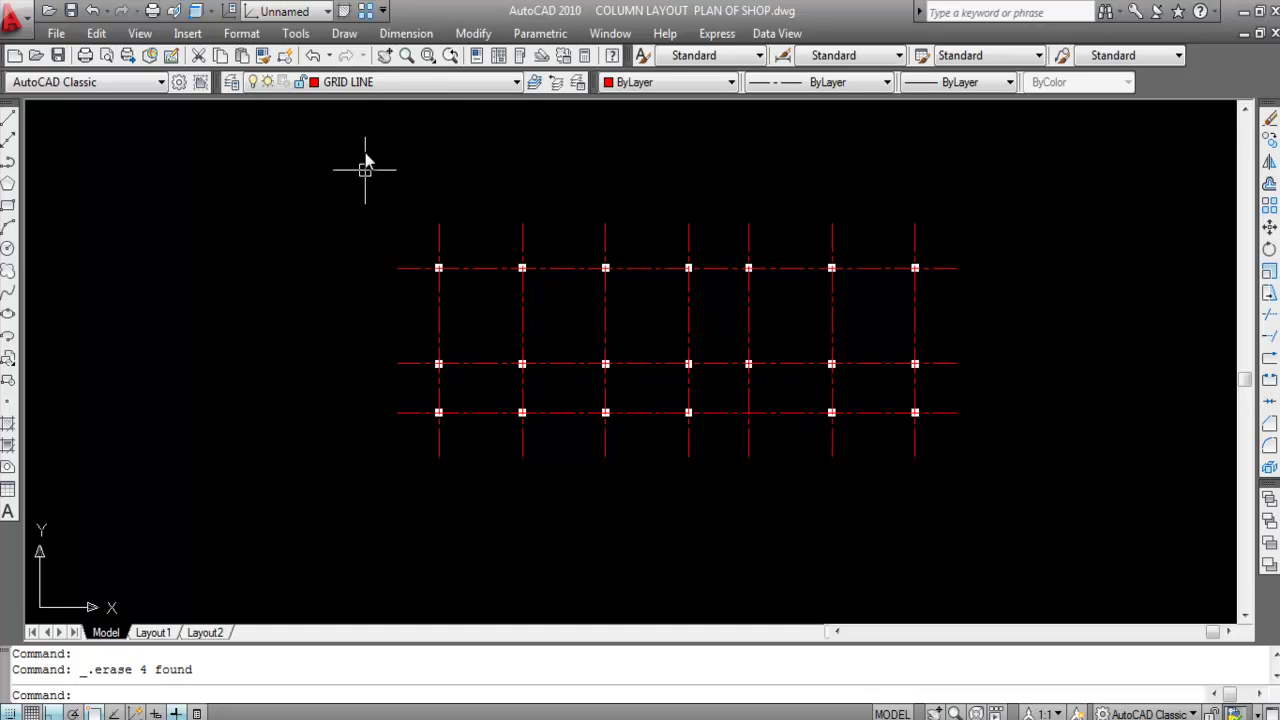
Step: Make GRID LINE NO the current layer and draw a circle of 1' radius in the empty space left of the grid
left_click(366, 84)
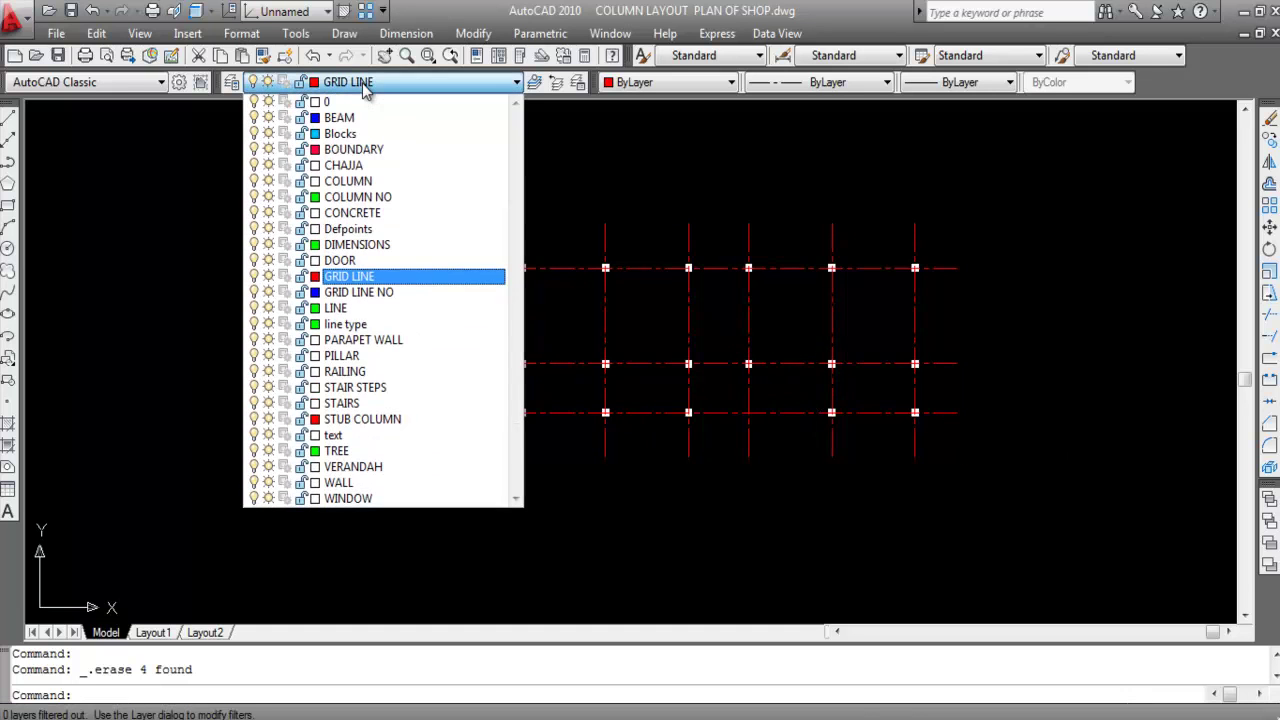
left_click(400, 292)
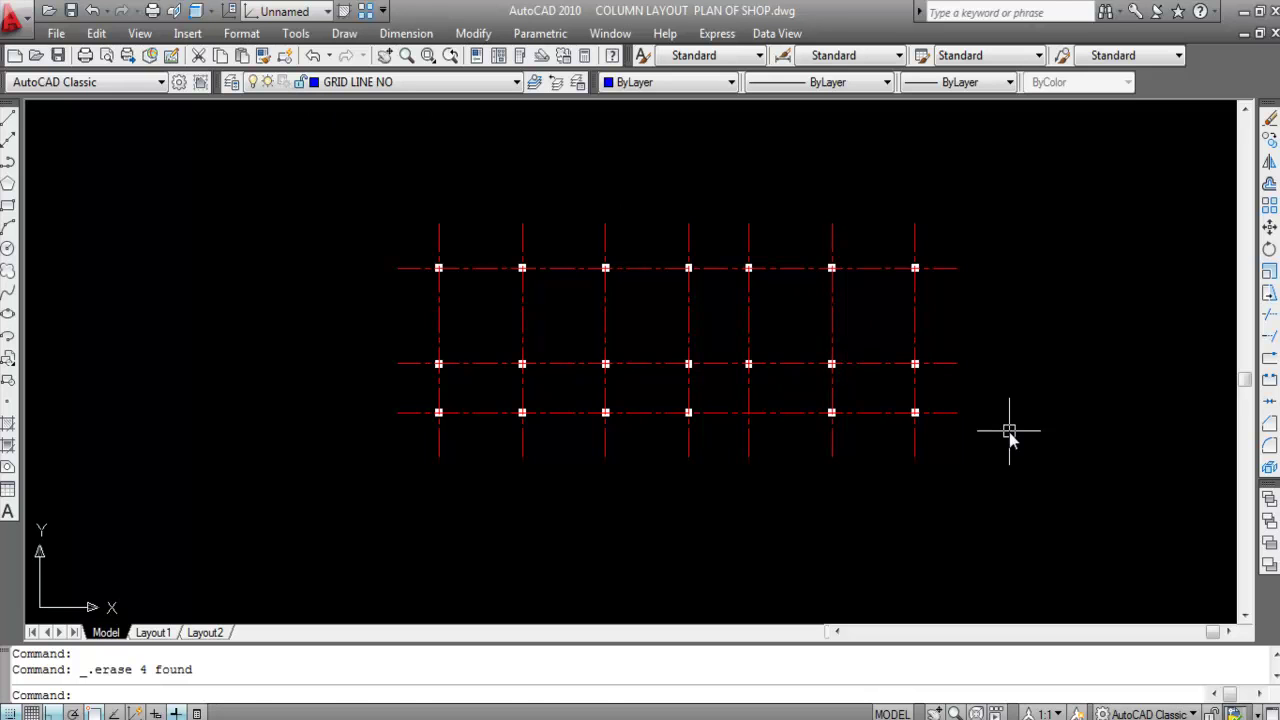
left_click(7, 248)
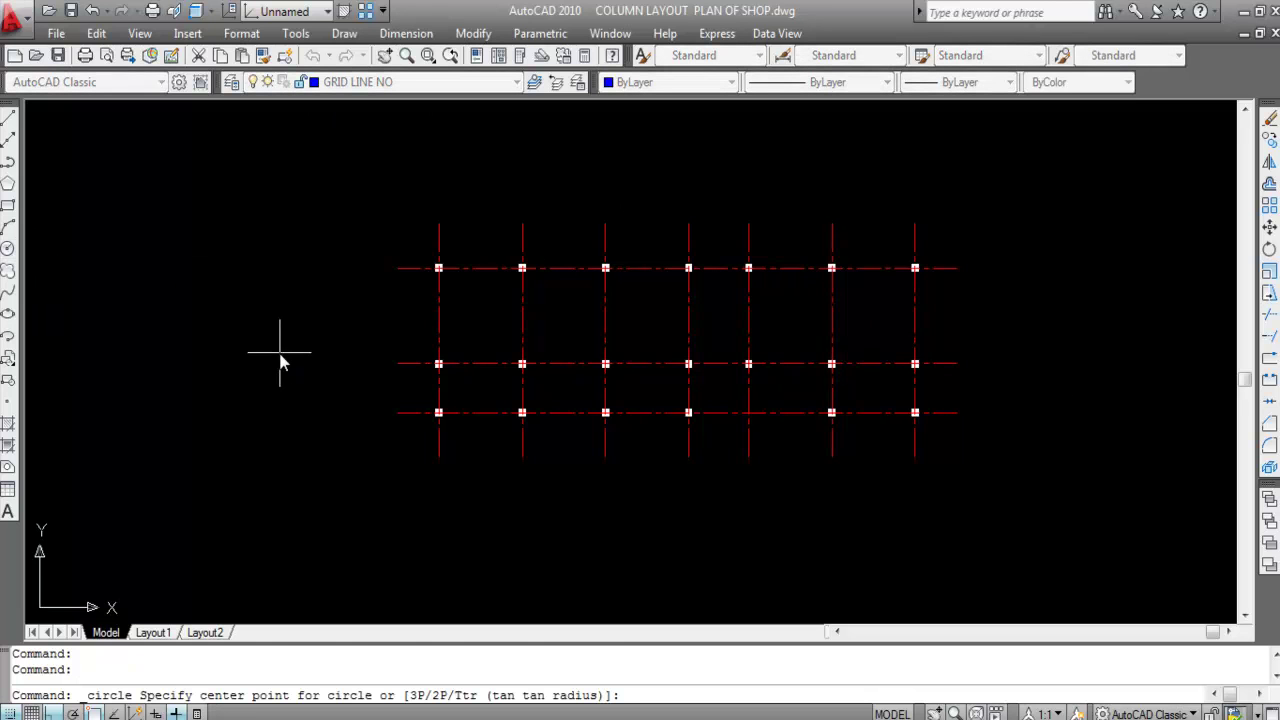
left_click(247, 325)
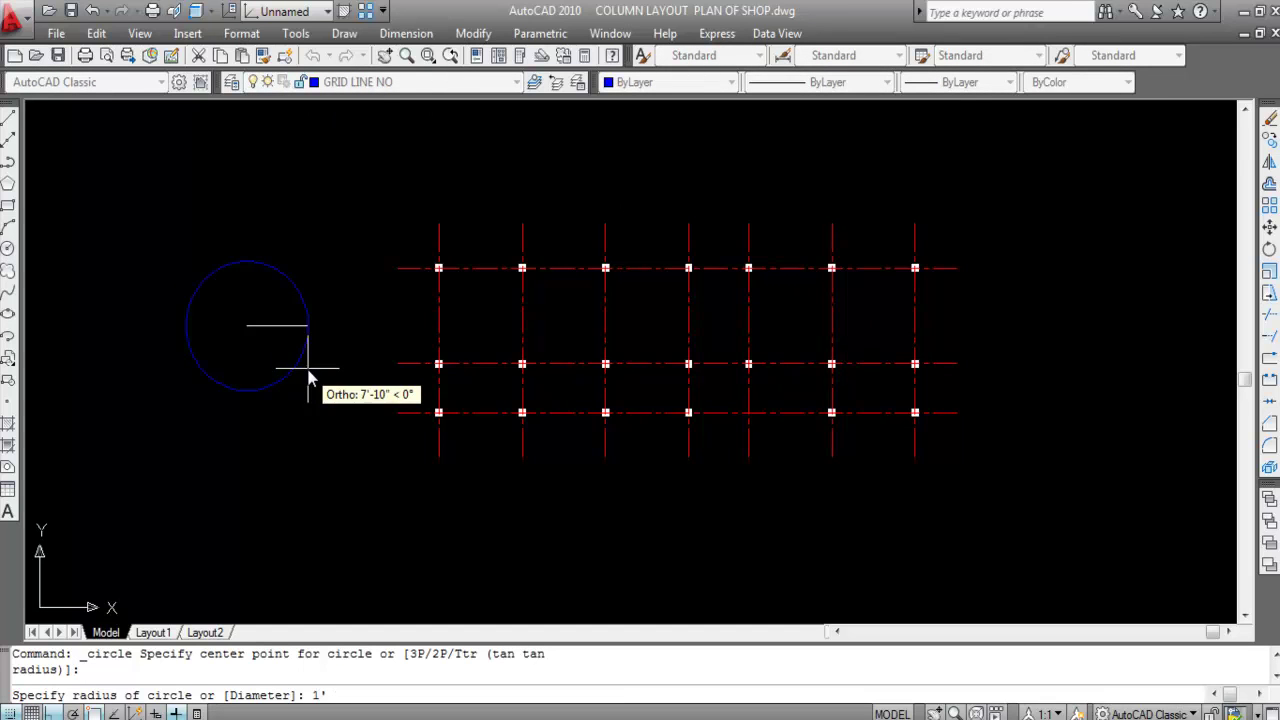
key("Return")
scroll(186, 320, "up", 5)
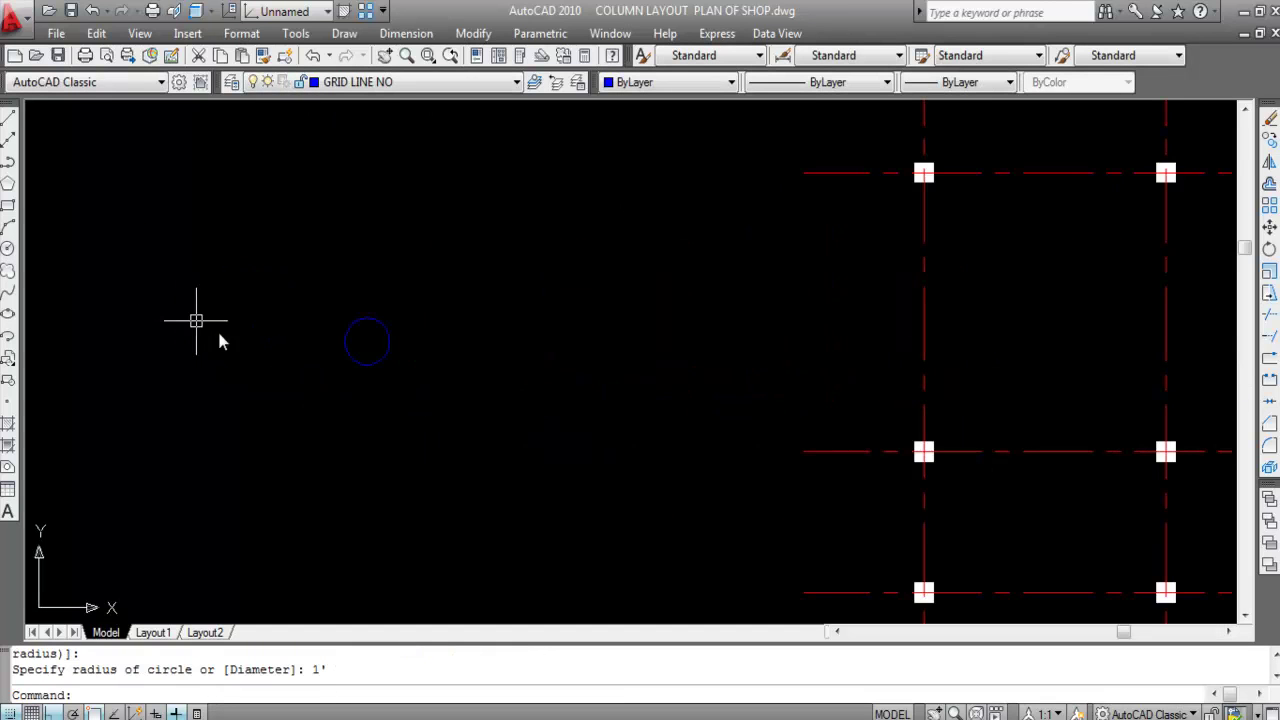
scroll(388, 350, "up", 2)
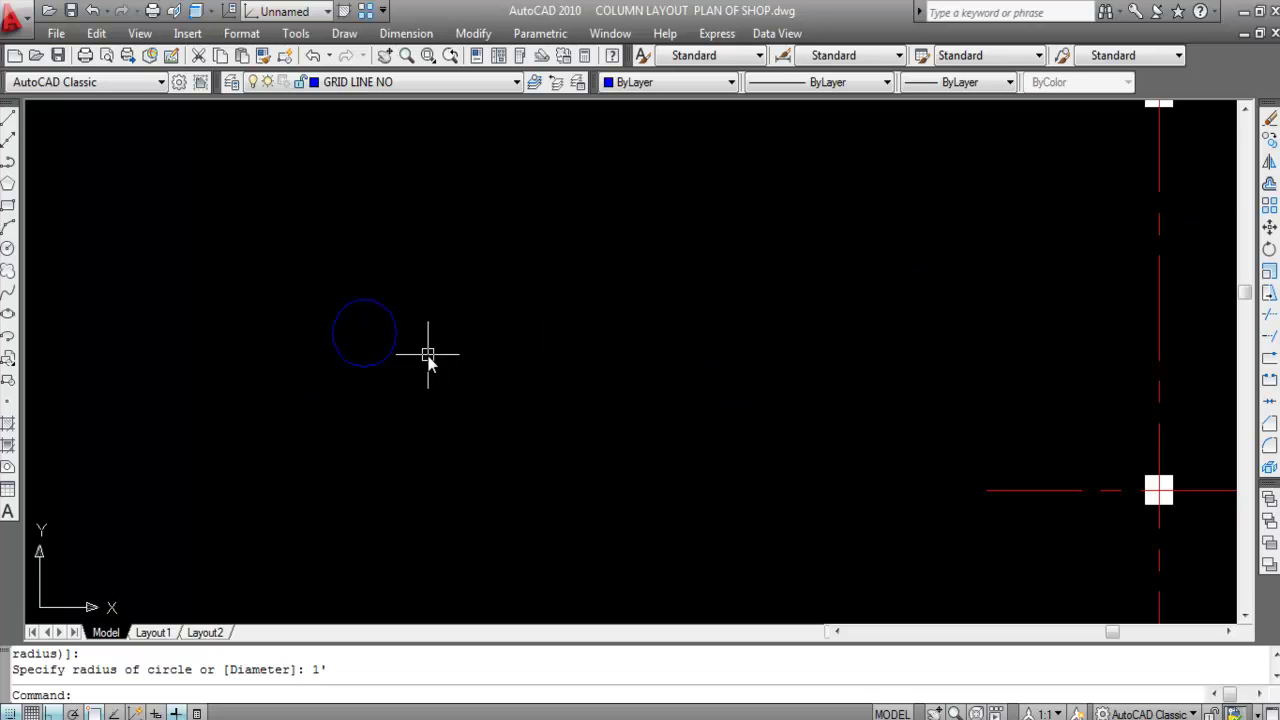
scroll(428, 362, "down", 2)
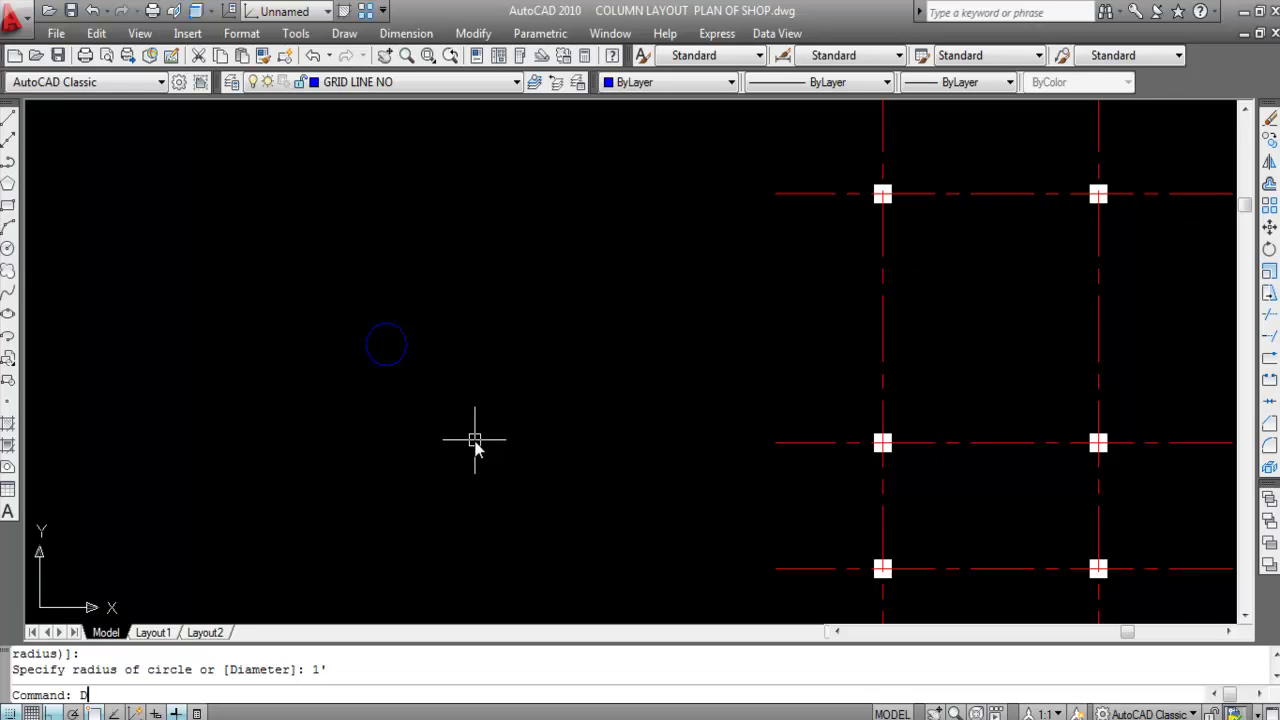
key("Return")
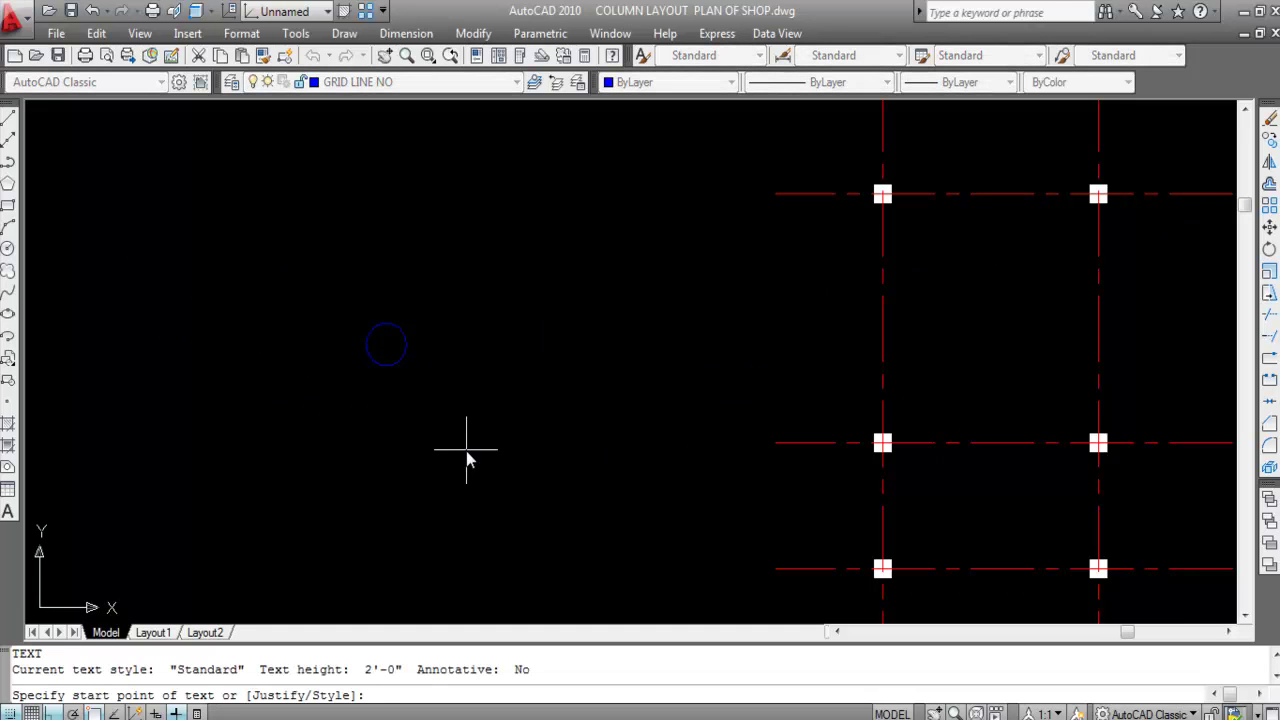
left_click(438, 405)
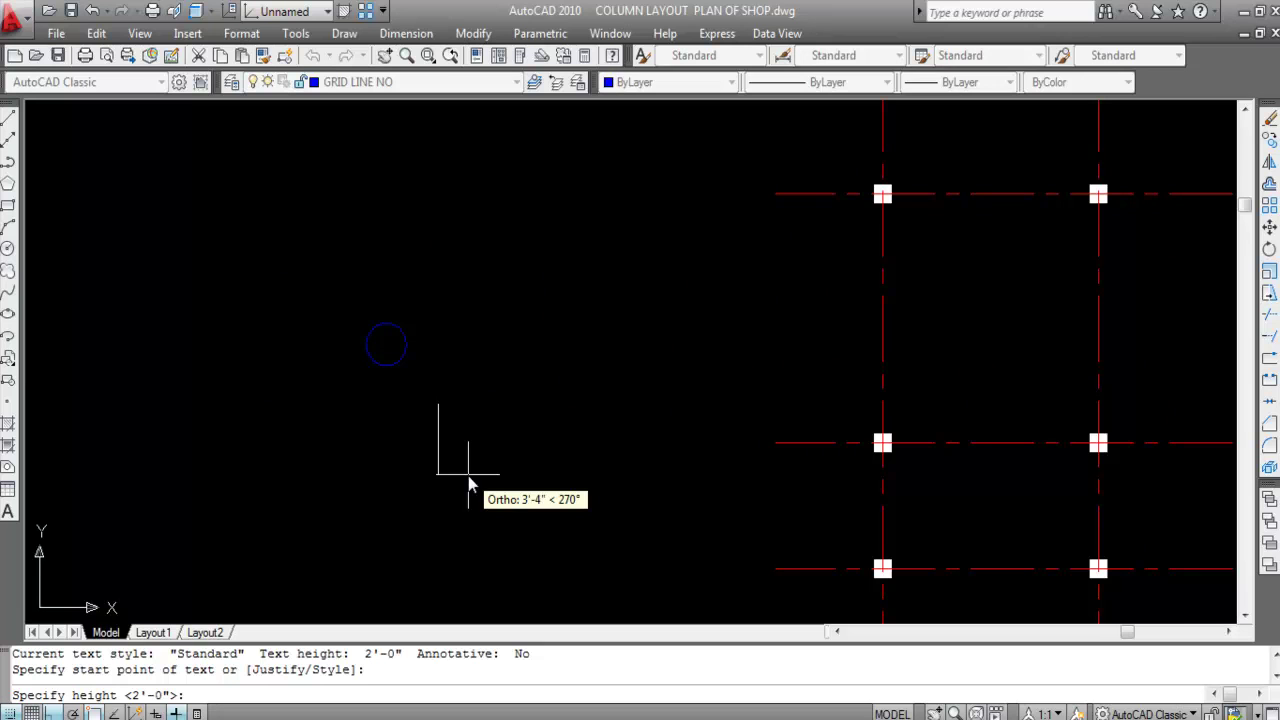
key("Escape")
Step: Add the single-line text A with Middle justification at the circle's center, 1' high and with 0 rotation
type("DT")
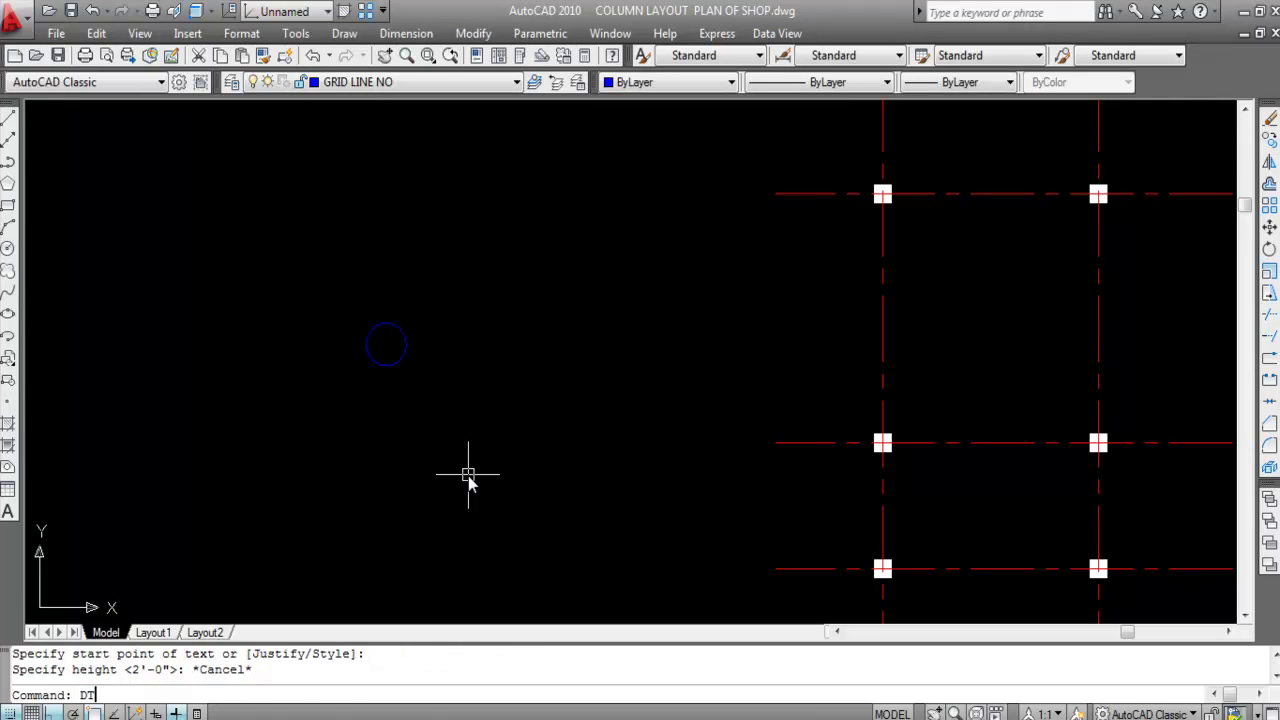
key("Return")
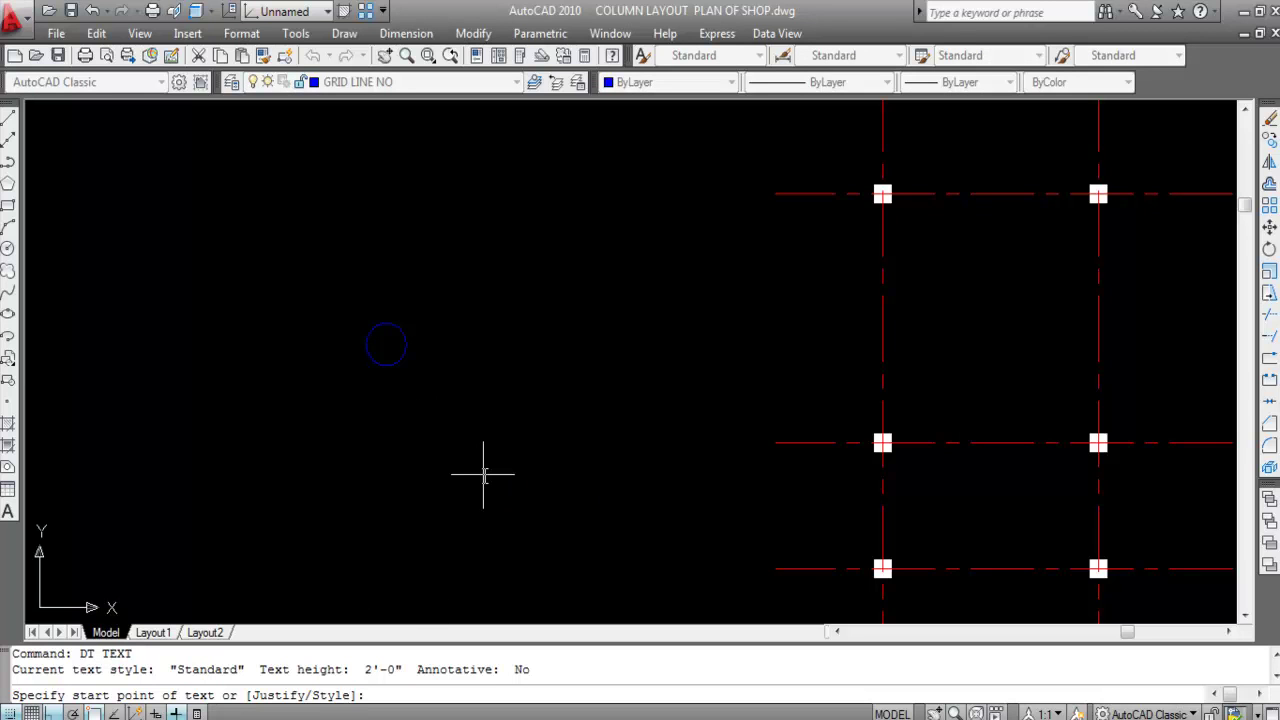
type("J")
key("Return")
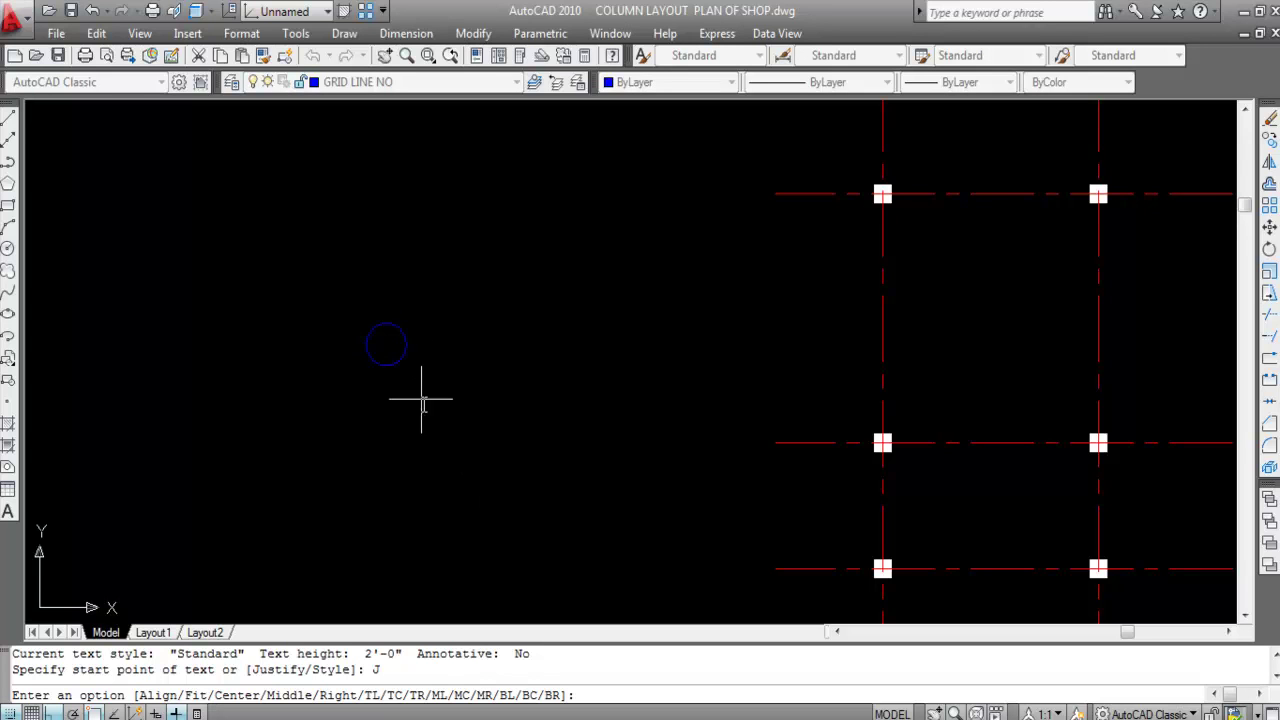
type("M")
key("Return")
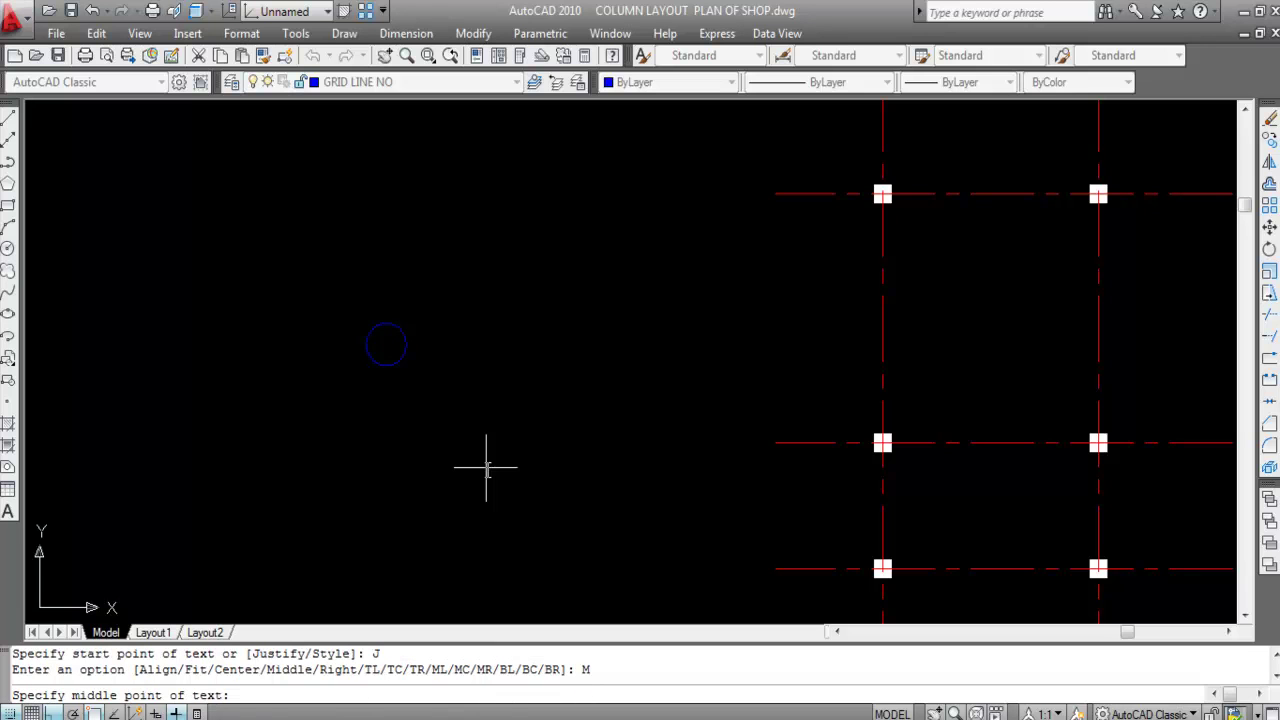
left_click(388, 347)
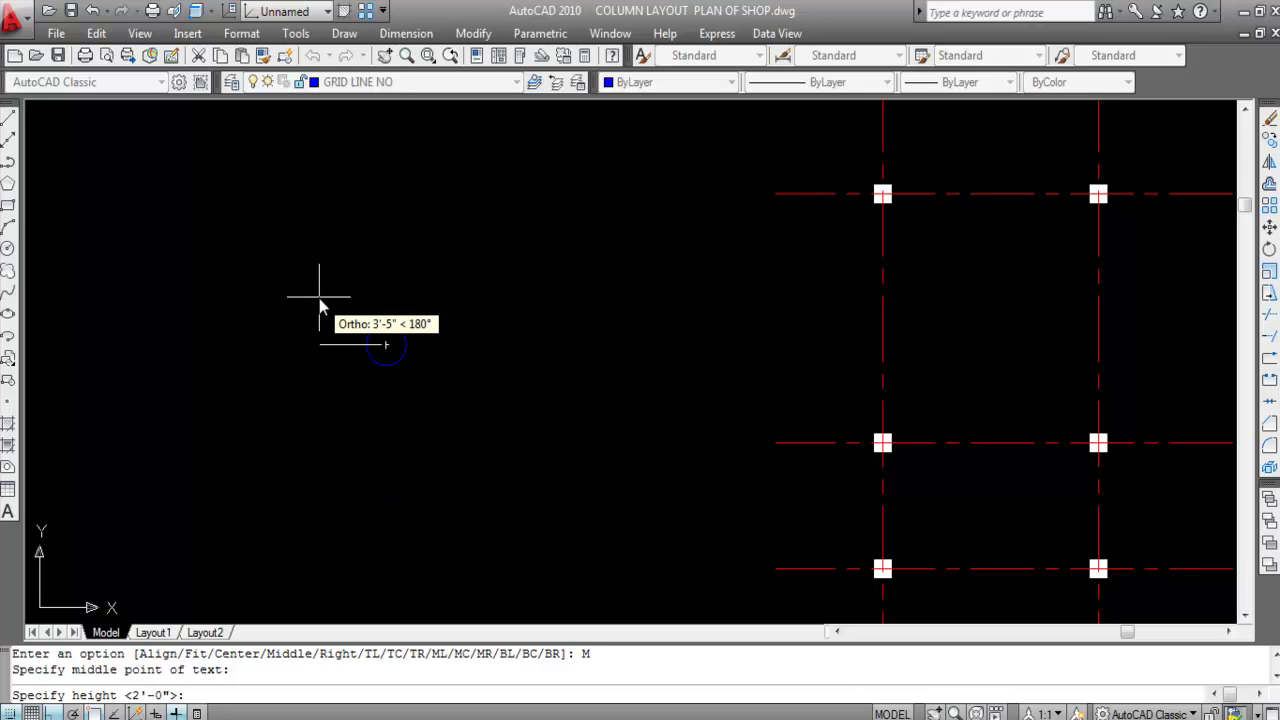
type("1'")
key("Return")
key("Return")
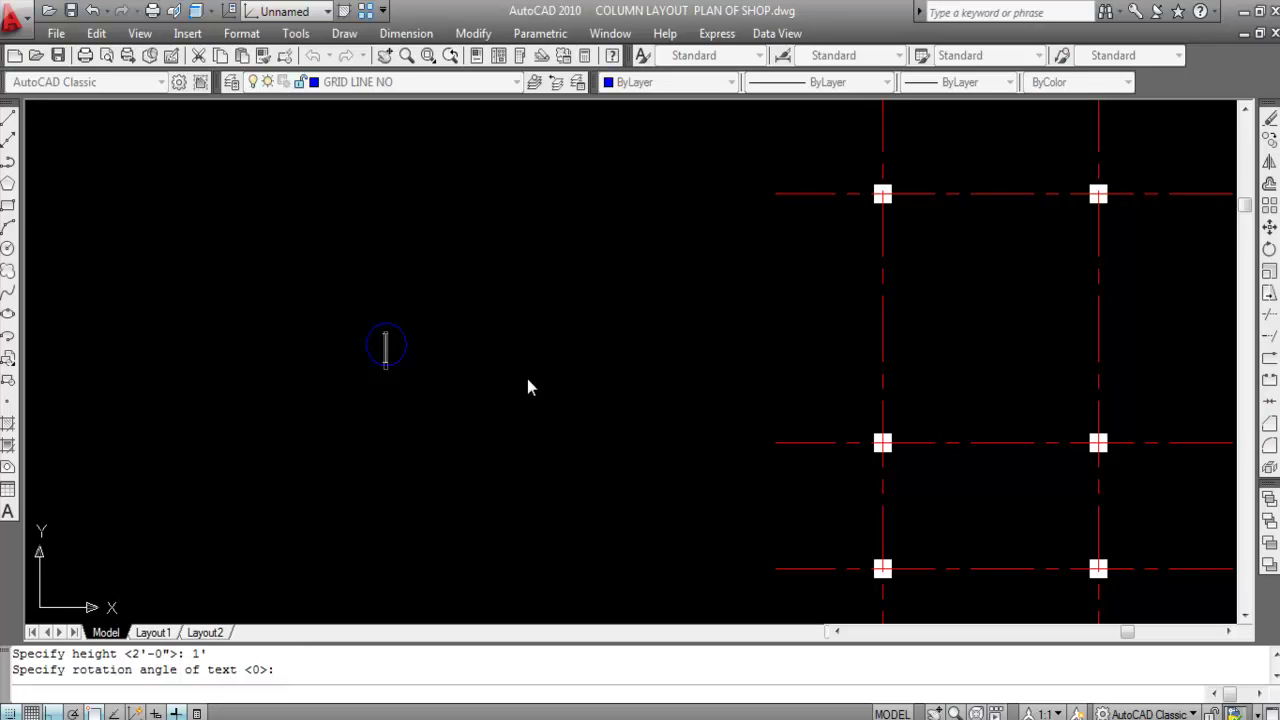
type("A")
left_click(468, 361)
key("Return")
scroll(399, 338, "up", 4)
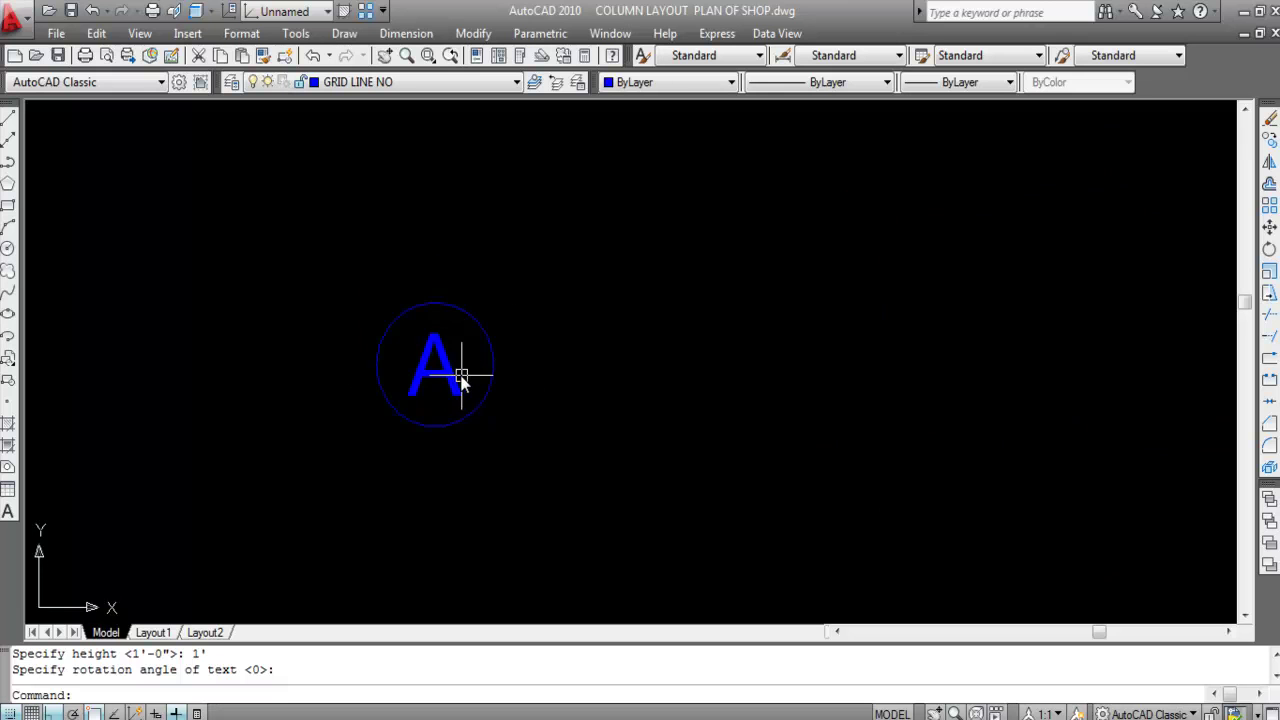
scroll(388, 438, "down", 7)
scroll(574, 300, "down", 2)
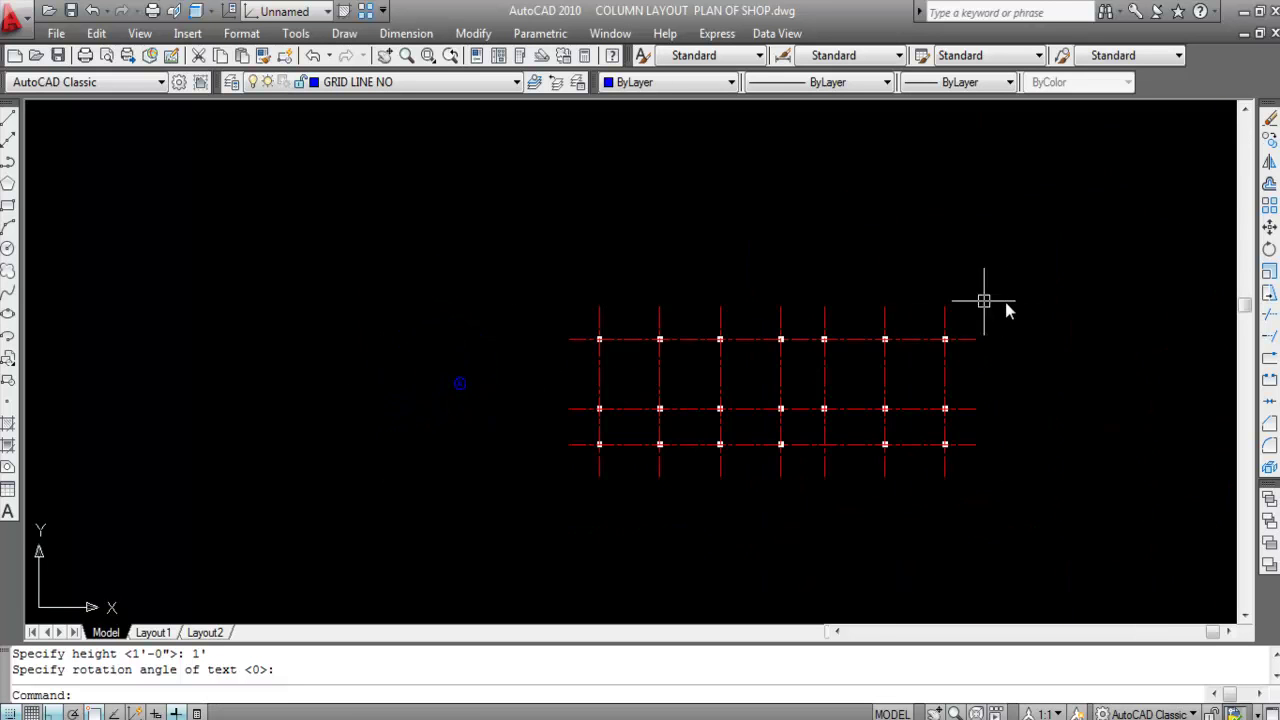
scroll(465, 382, "up", 5)
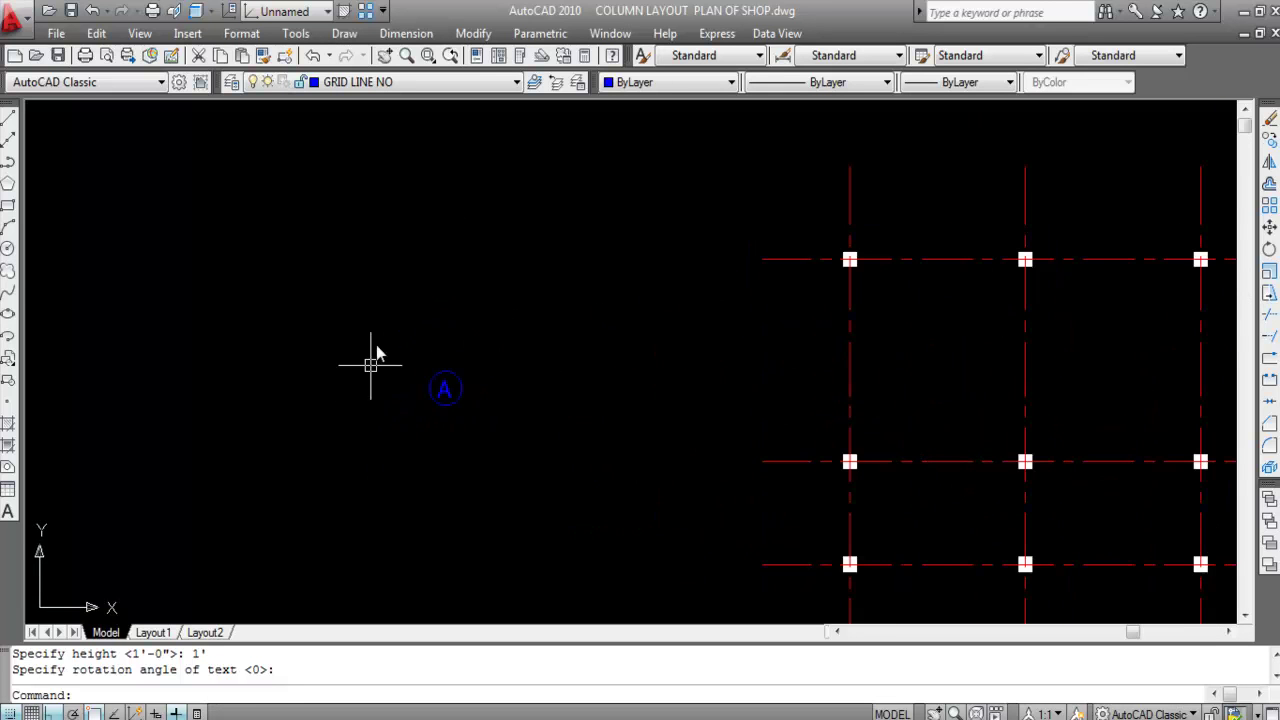
scroll(460, 400, "up", 2)
left_click(451, 400)
scroll(446, 400, "up", 4)
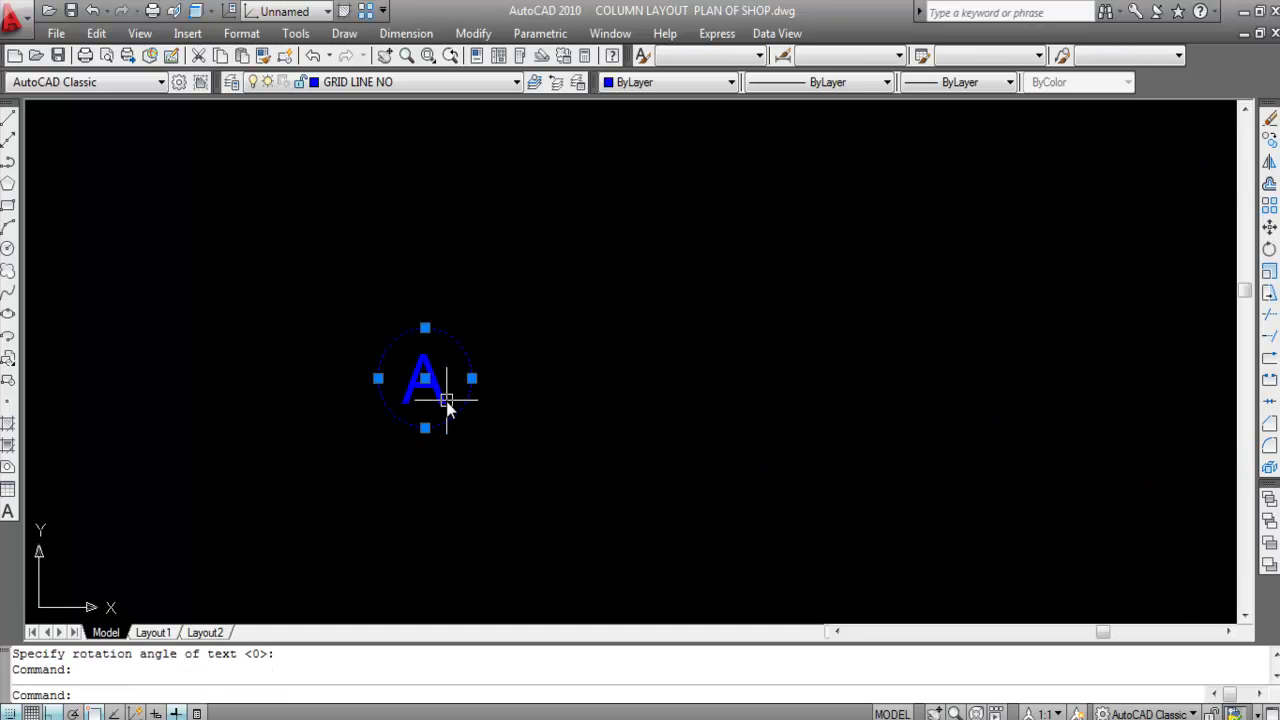
scroll(470, 385, "down", 1)
scroll(285, 400, "down", 5)
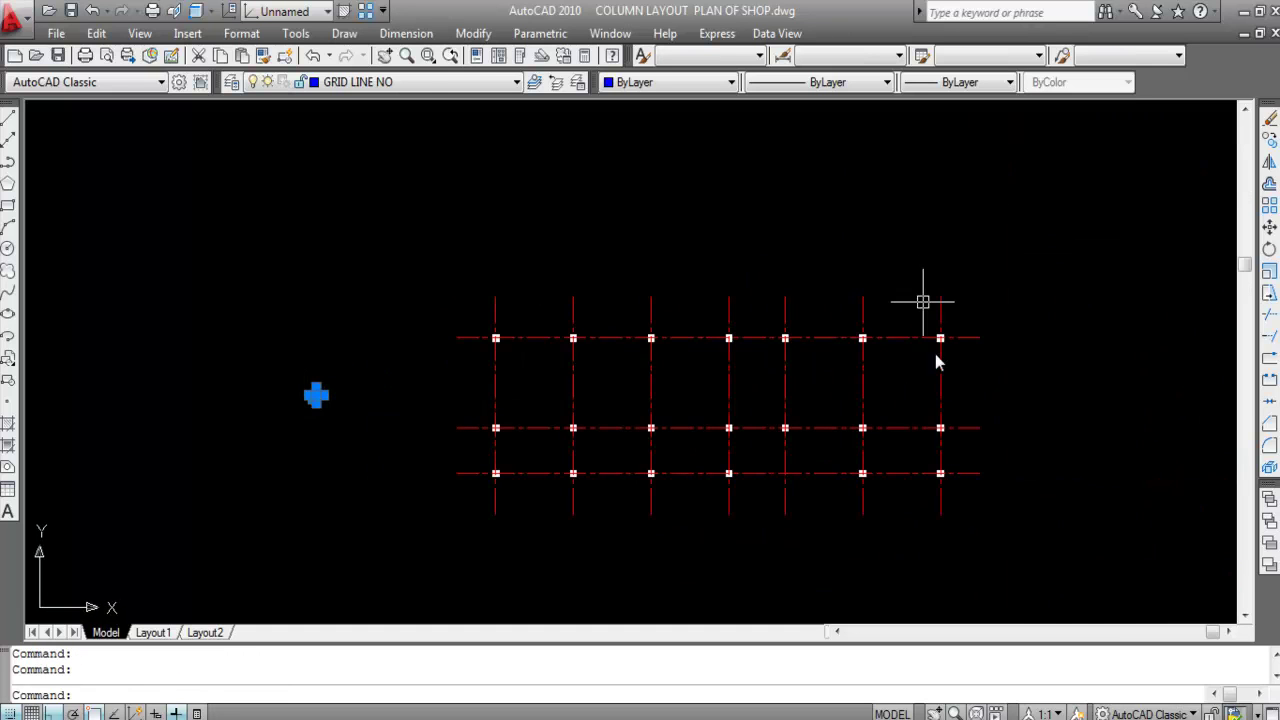
key("Escape")
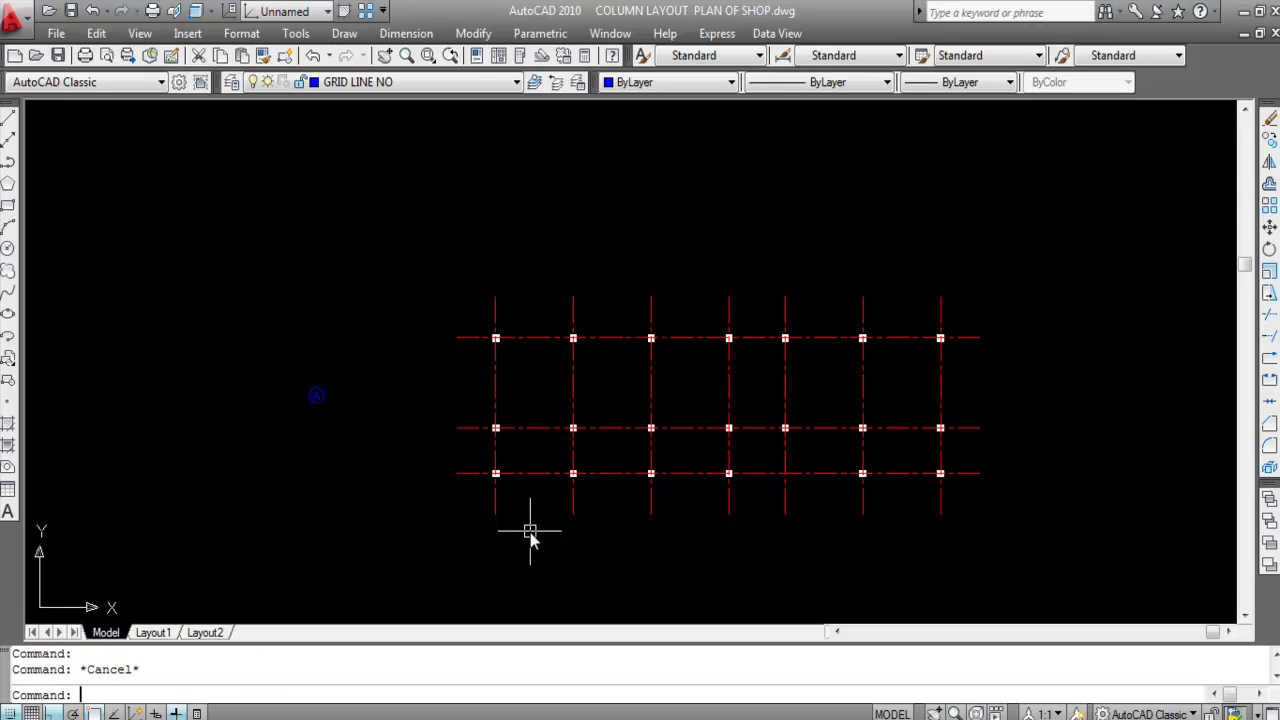
scroll(275, 348, "up", 3)
left_click(377, 468)
left_click(308, 380)
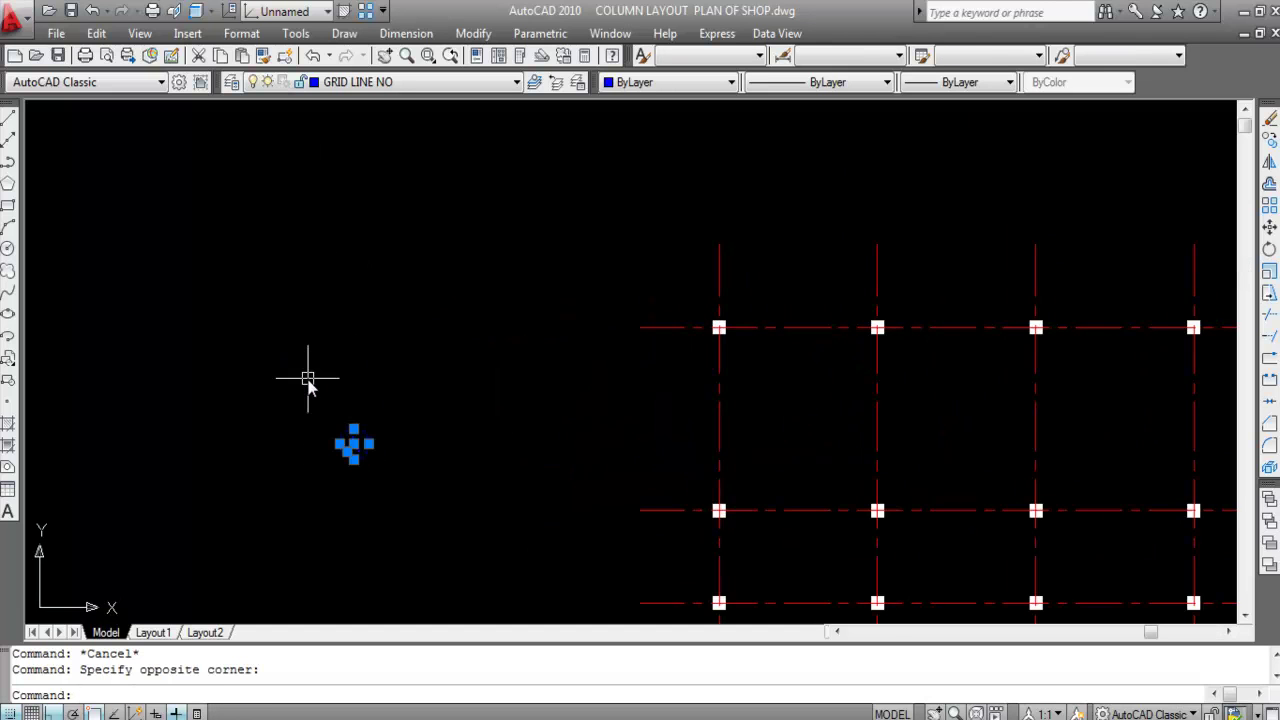
type("co")
key("Return")
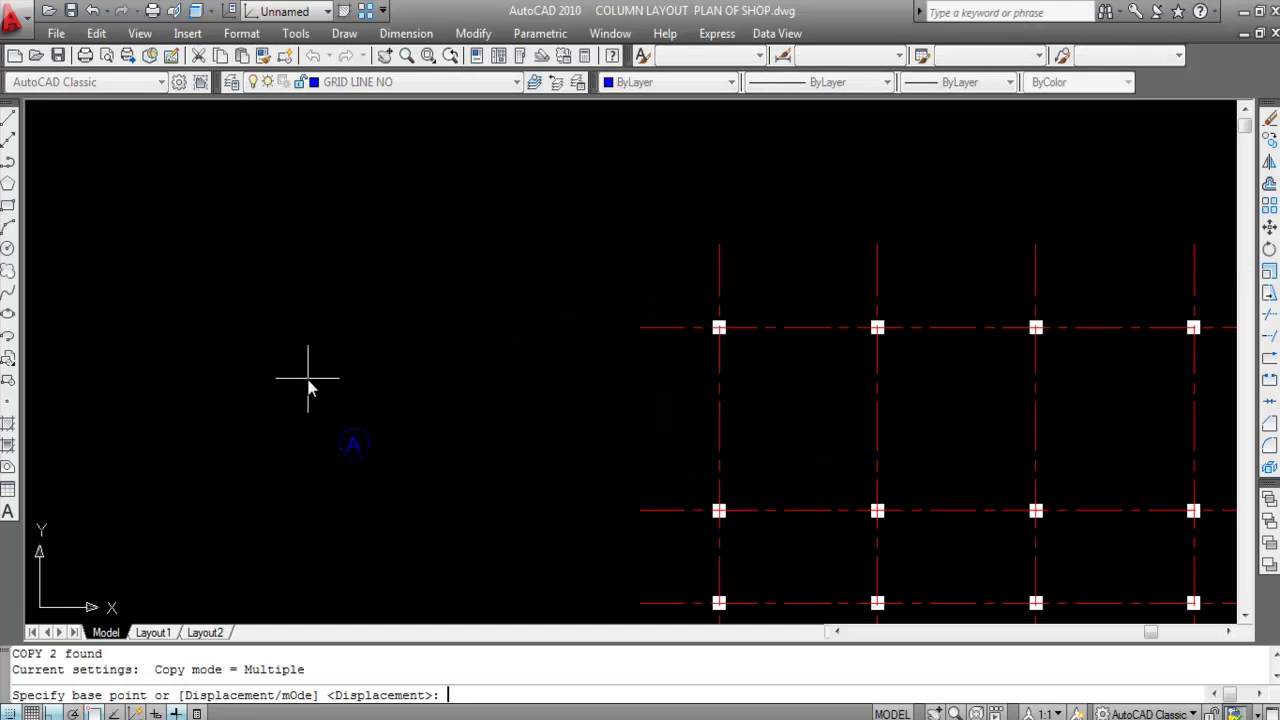
scroll(362, 462, "up", 3)
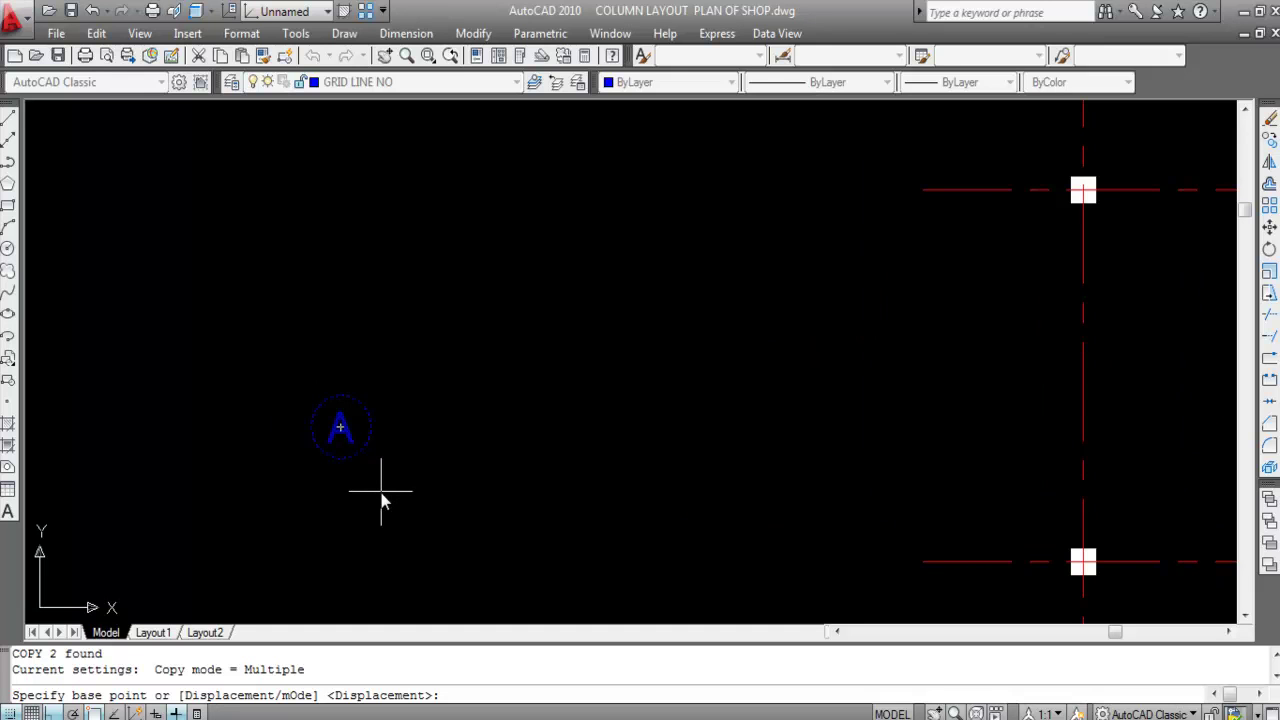
key("Escape")
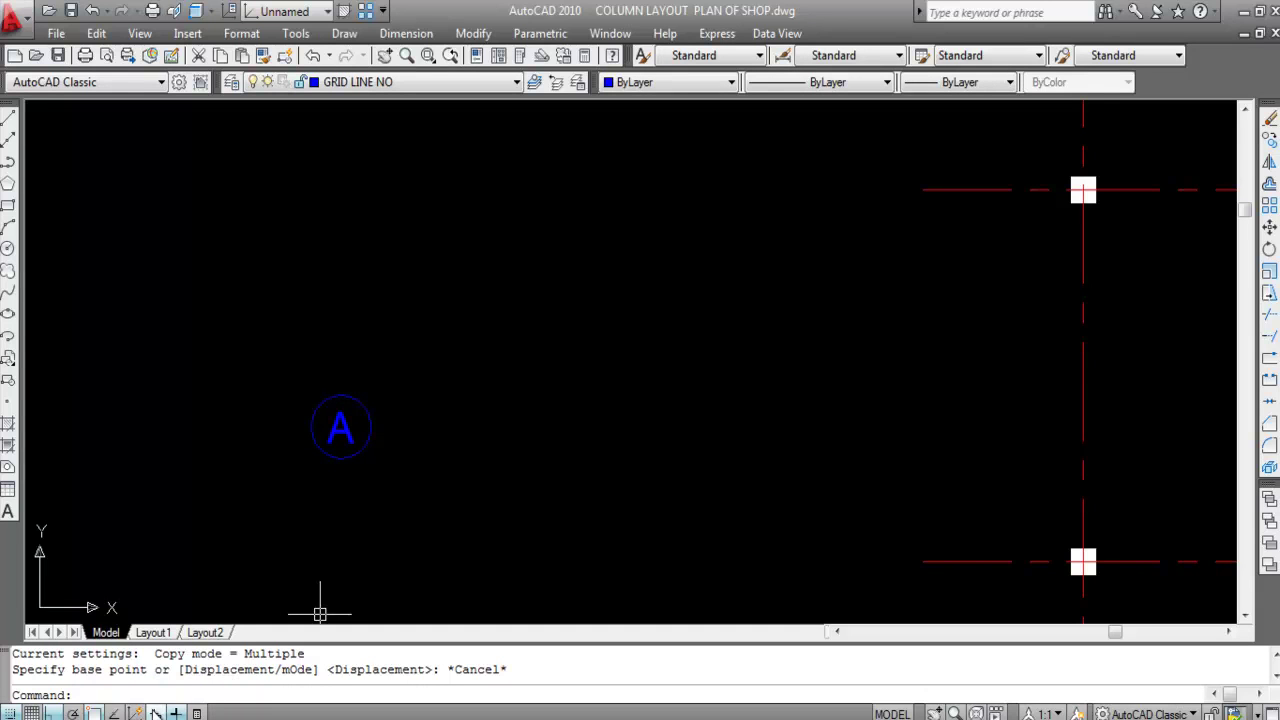
Step: Examine which object snap modes are enabled in the drafting settings, leaving them as they are
right_click(135, 712)
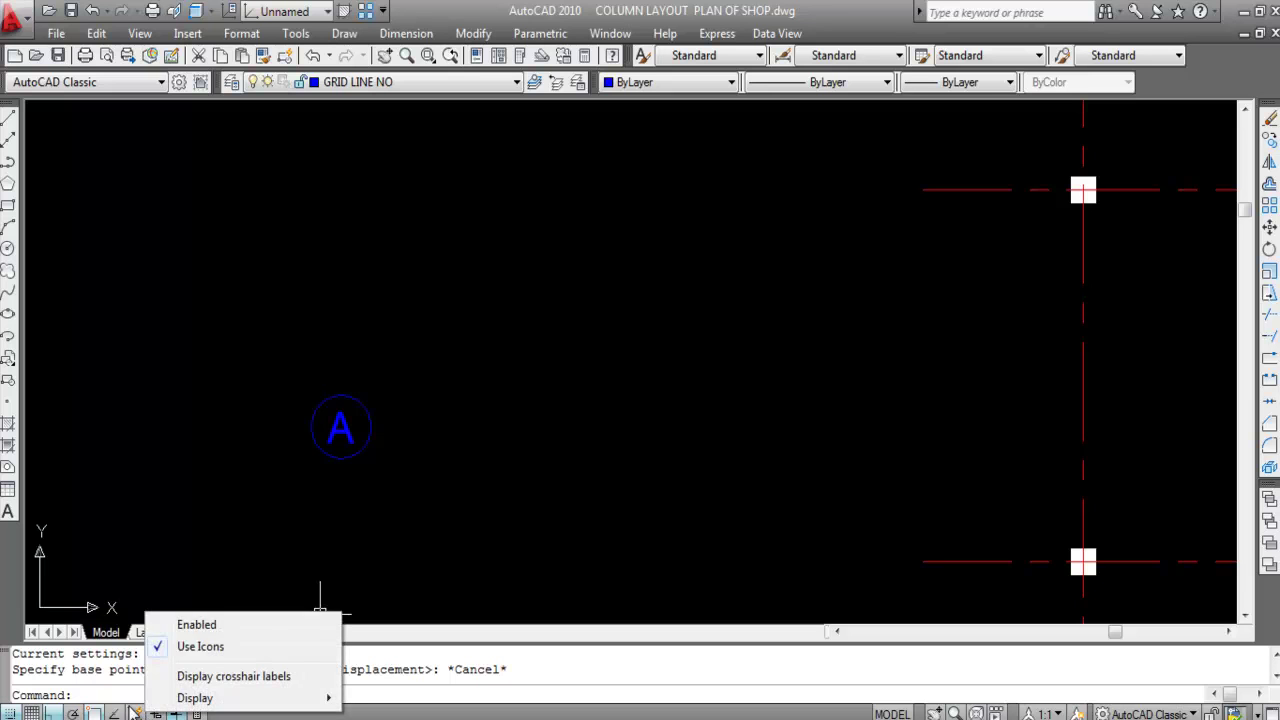
right_click(134, 712)
right_click(125, 701)
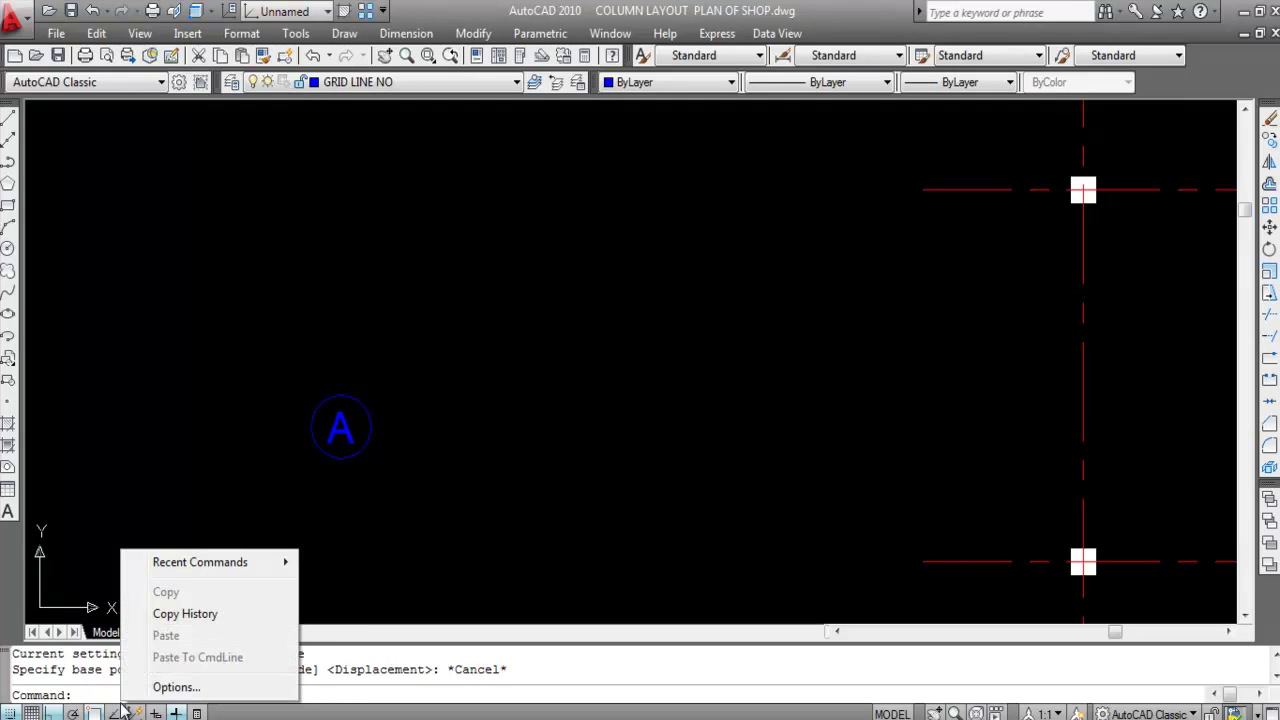
right_click(117, 712)
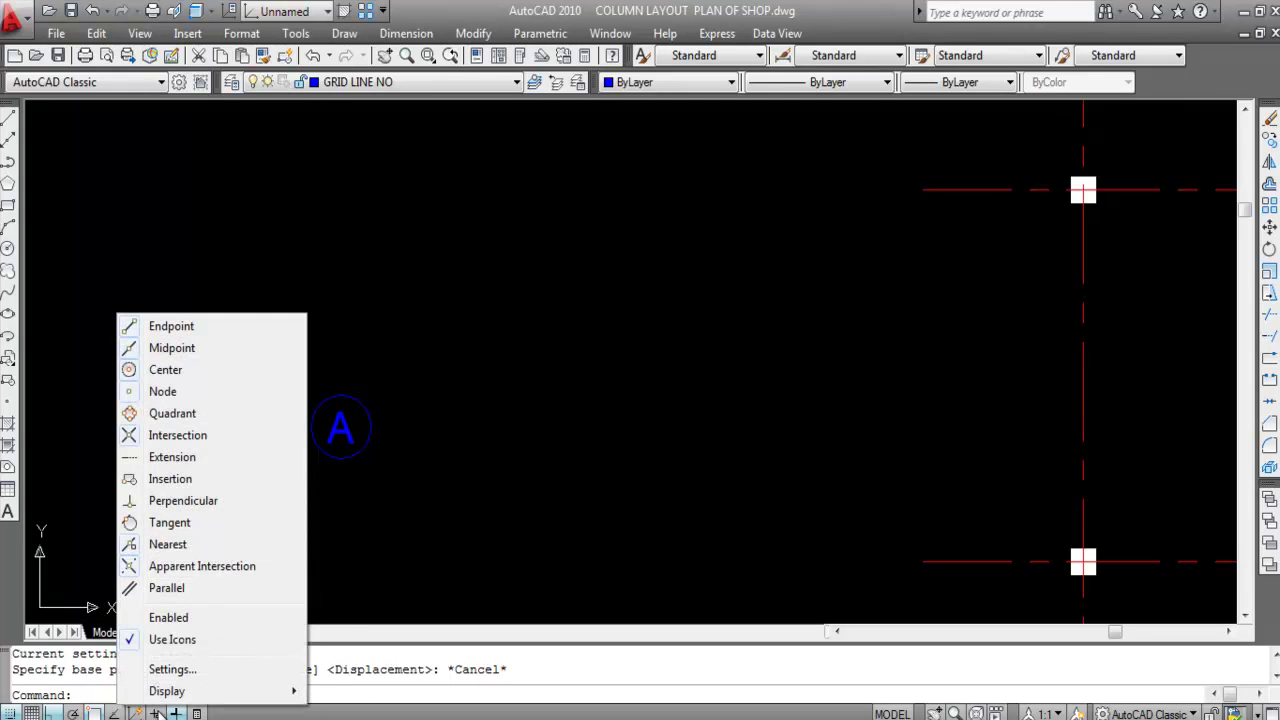
right_click(163, 712)
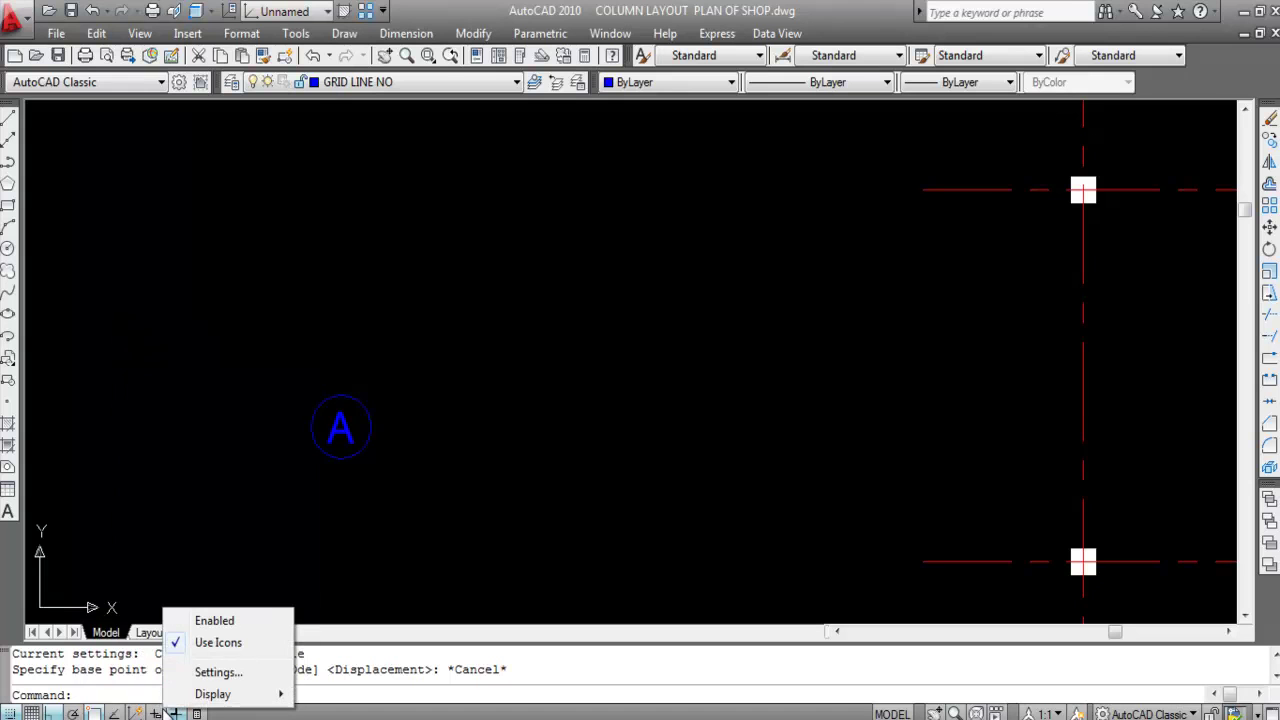
left_click(218, 672)
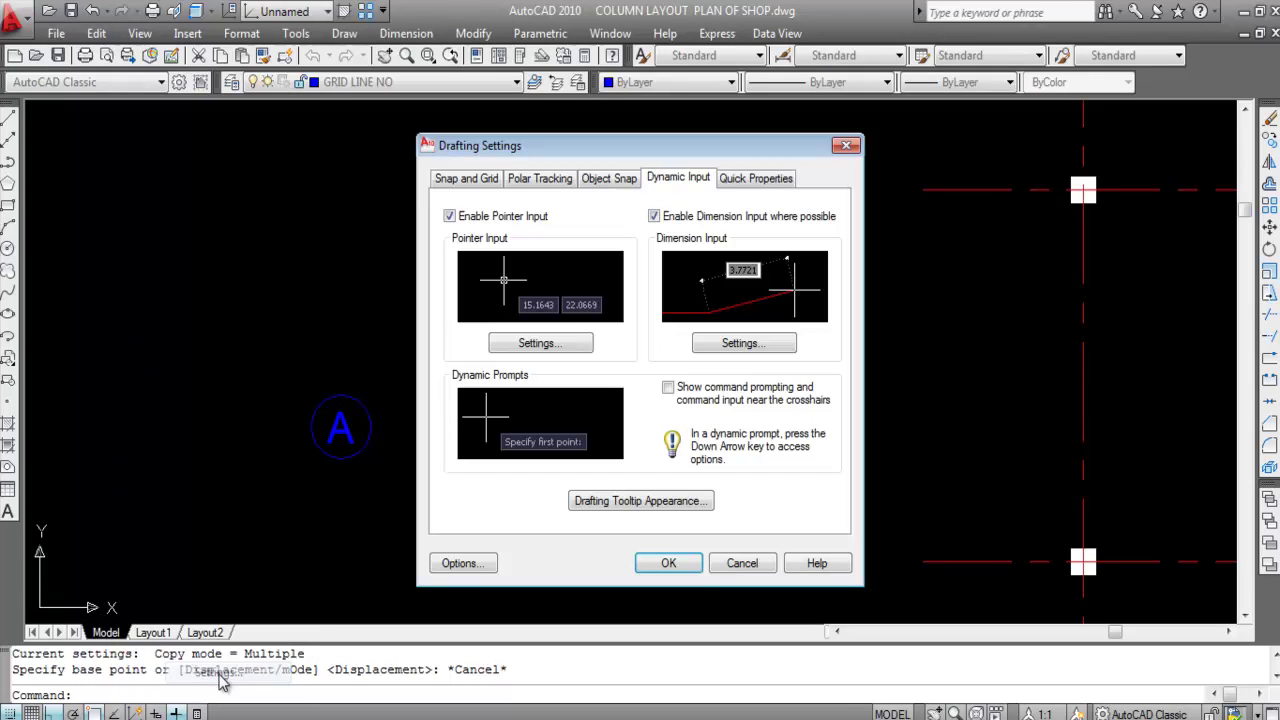
left_click(607, 180)
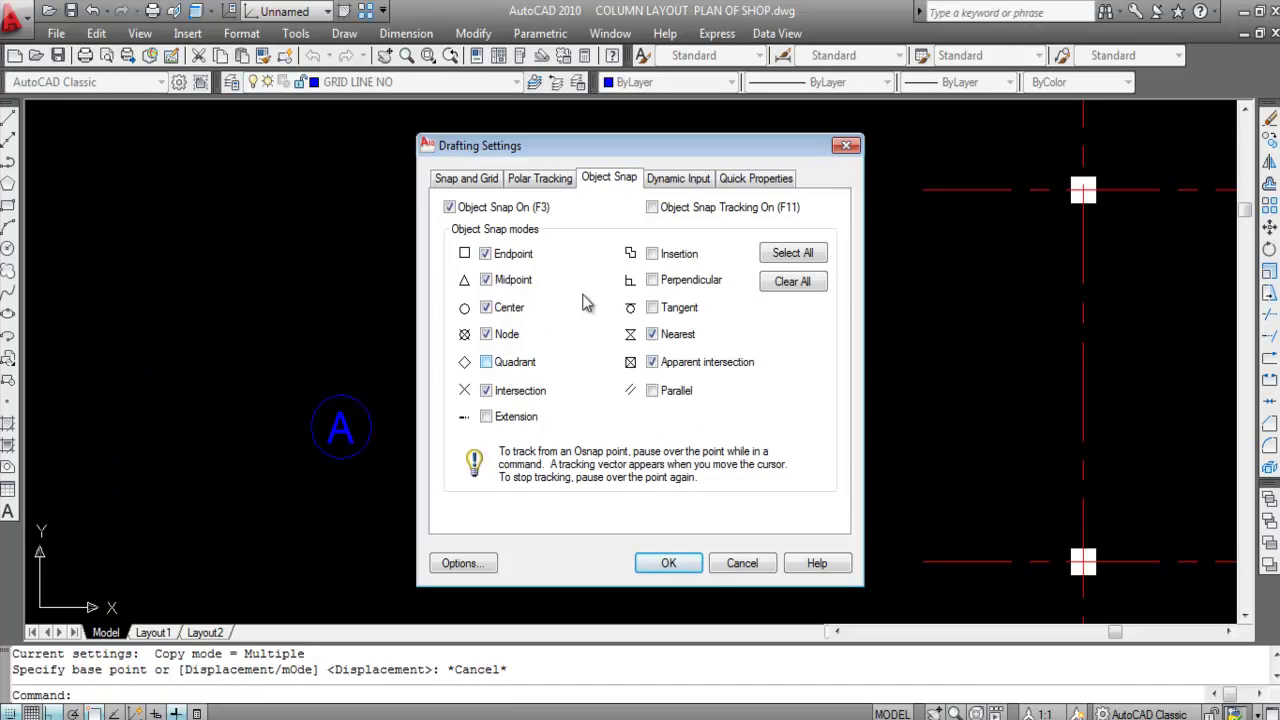
left_click(846, 145)
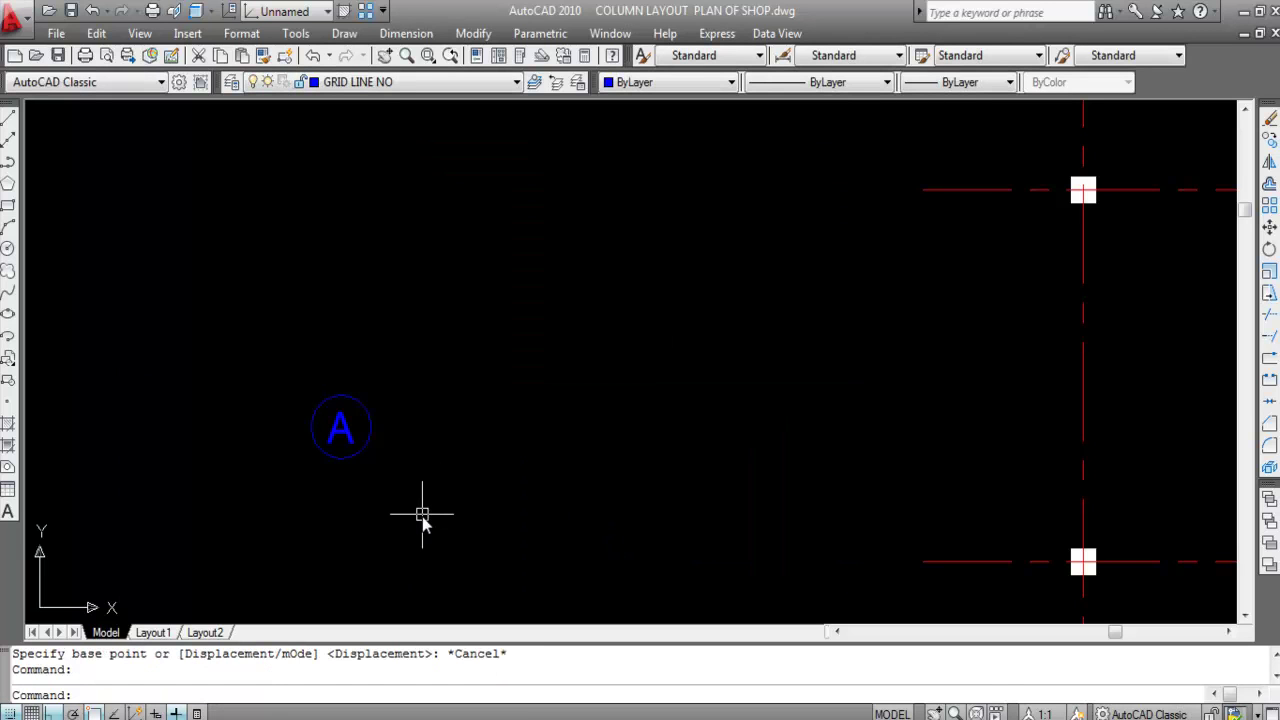
Step: Enable the Quadrant object snap mode in the drafting settings
type("OS")
key("Return")
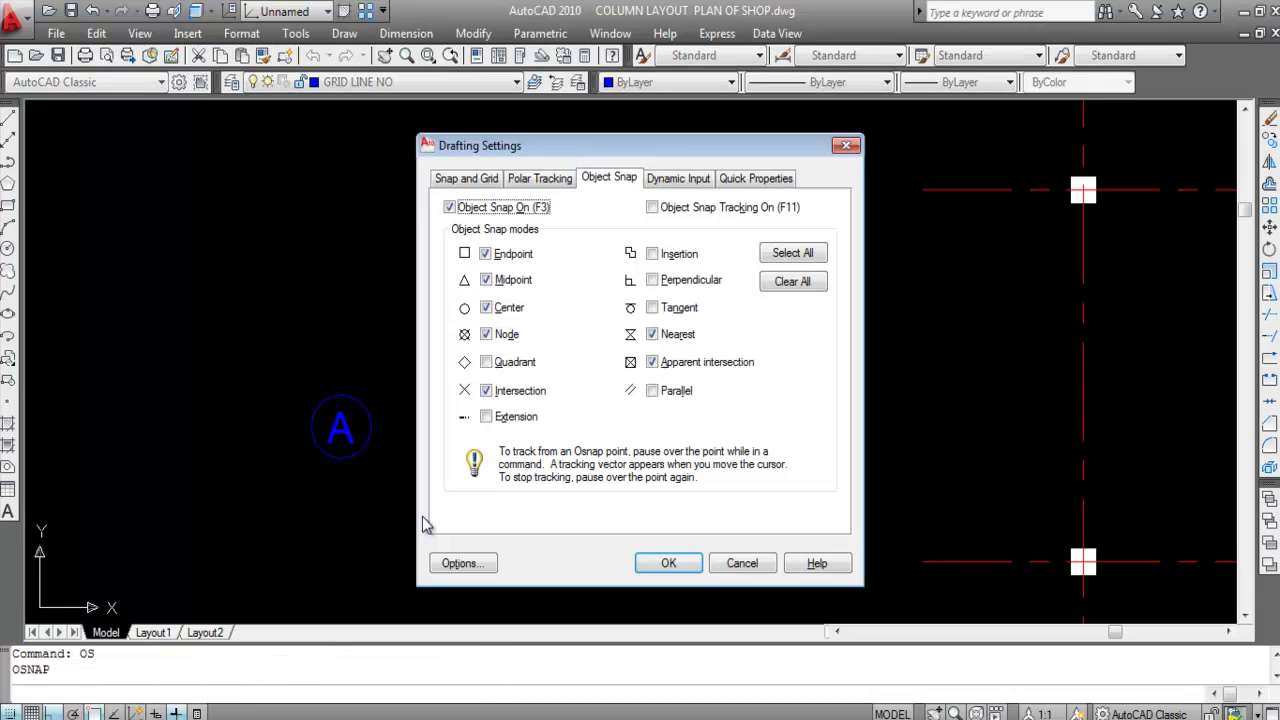
left_click(487, 363)
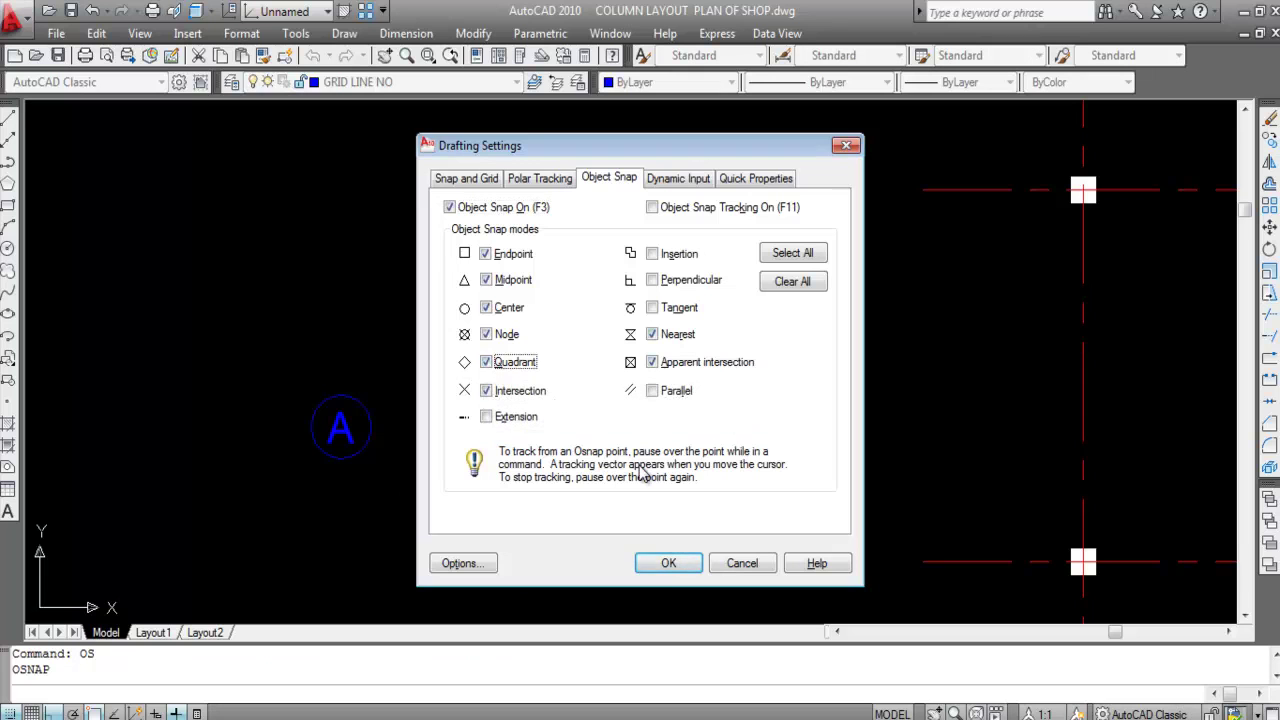
left_click(670, 564)
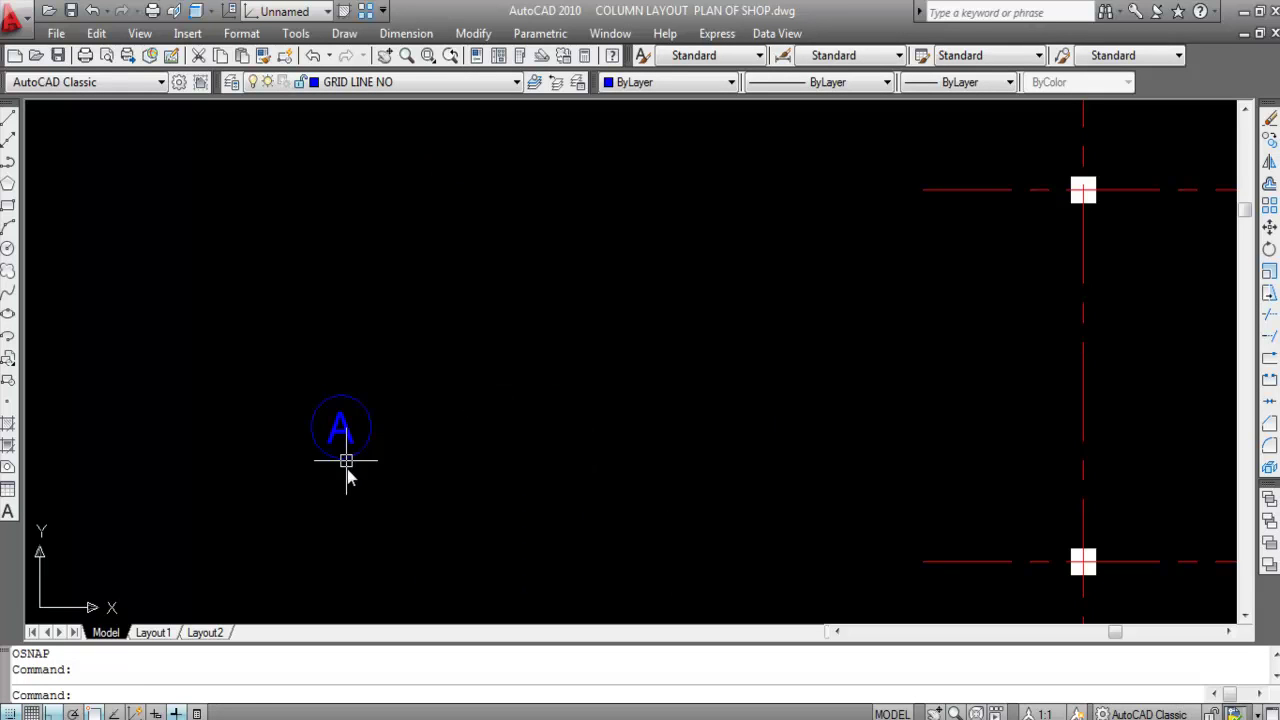
Step: Copy the circled A from its bottom quadrant to the upper end of the first vertical grid line, with ortho off
left_click(382, 487)
left_click(282, 374)
type("CO")
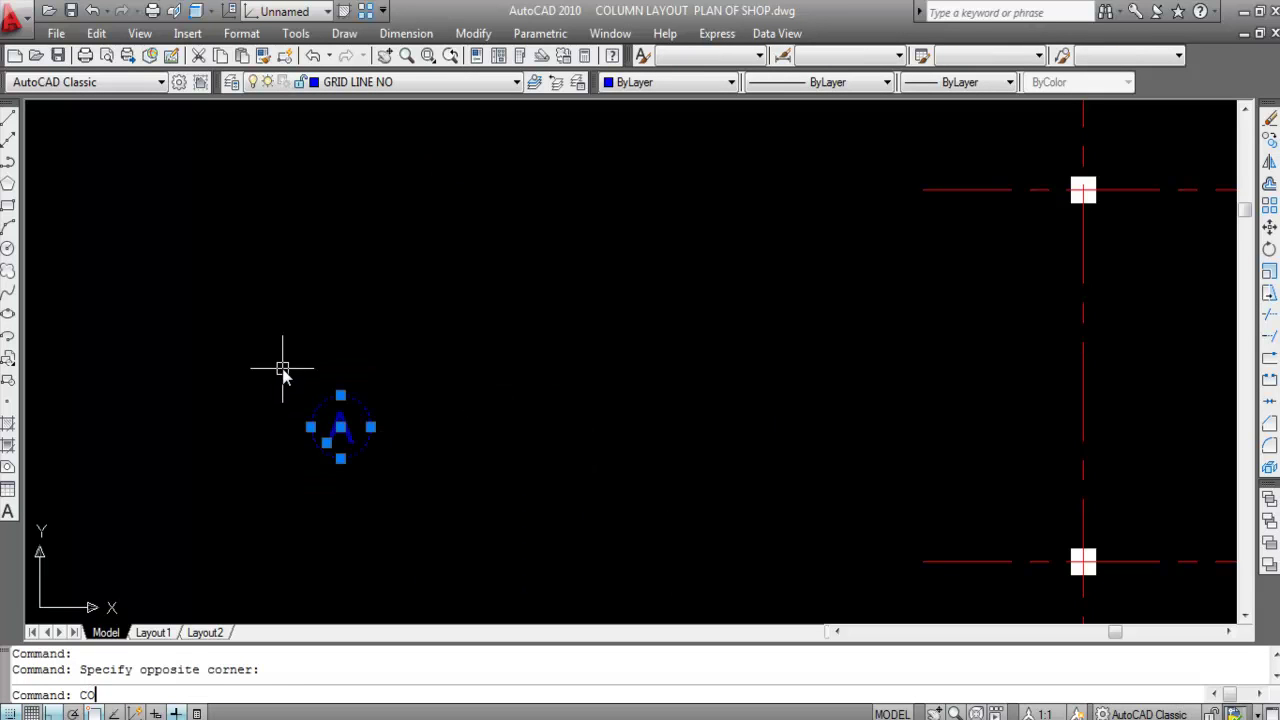
key("Return")
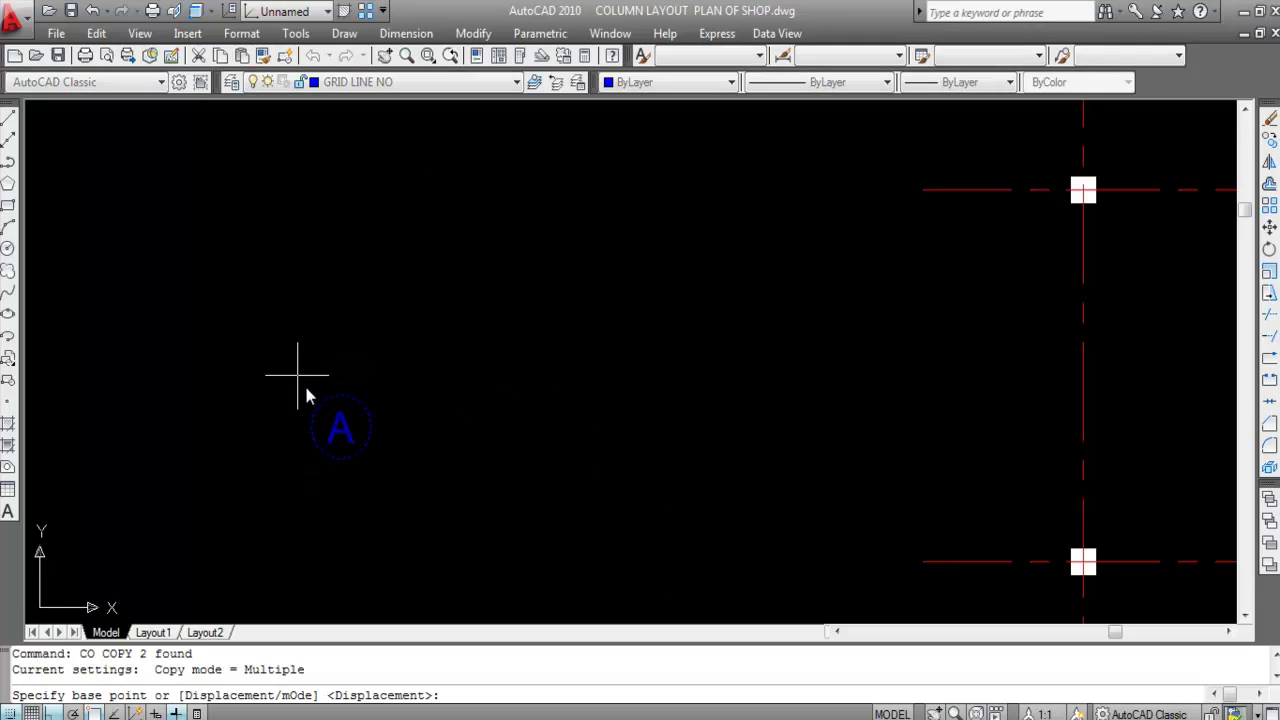
left_click(340, 460)
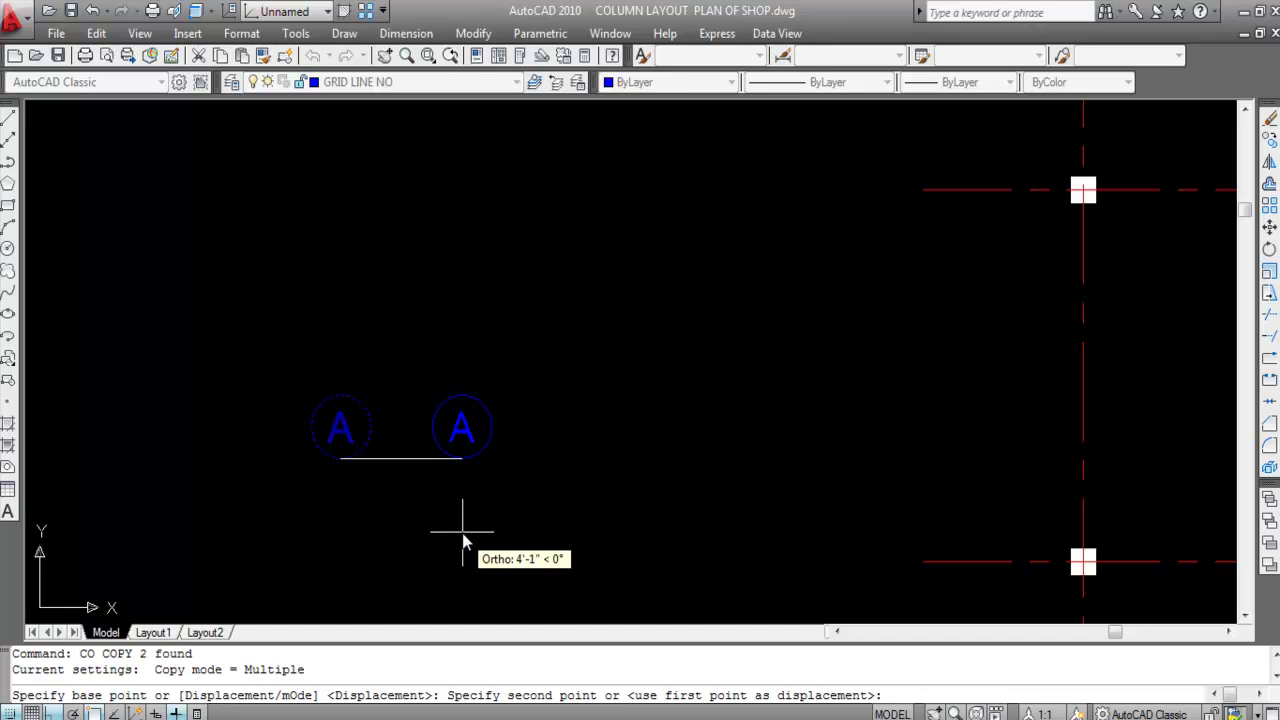
scroll(463, 541, "down", 4)
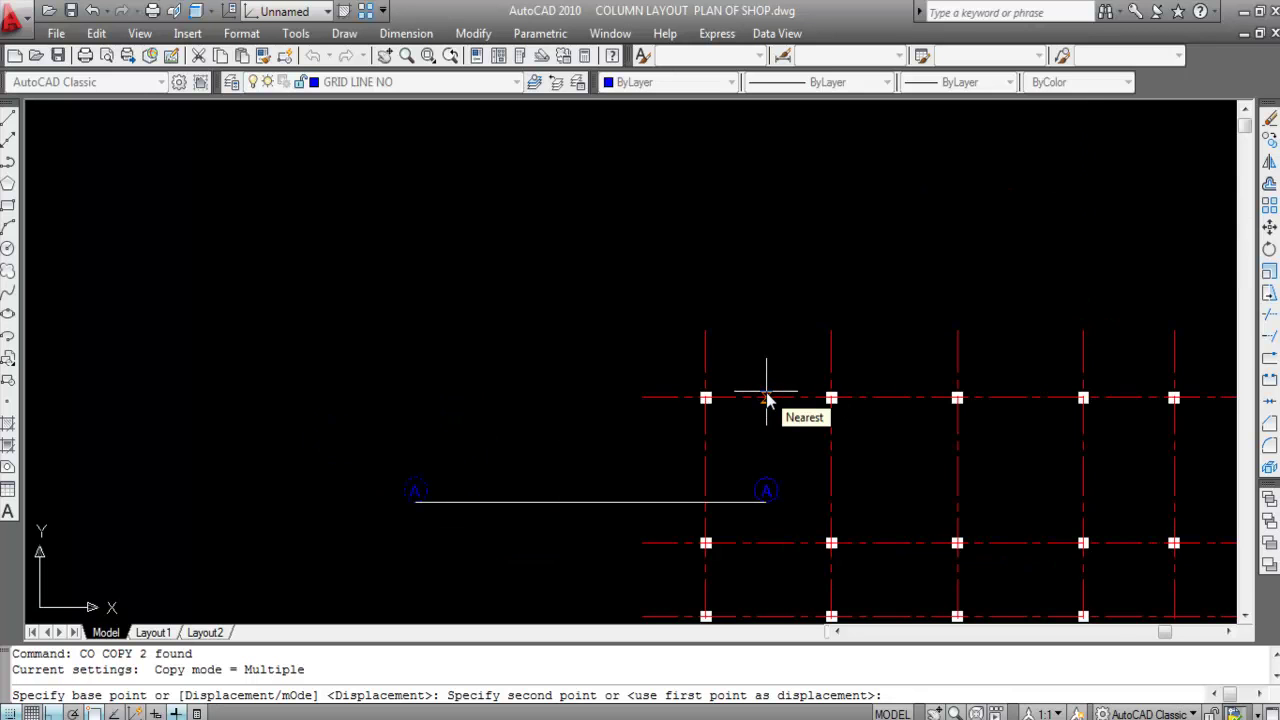
key("F8")
scroll(720, 310, "up", 5)
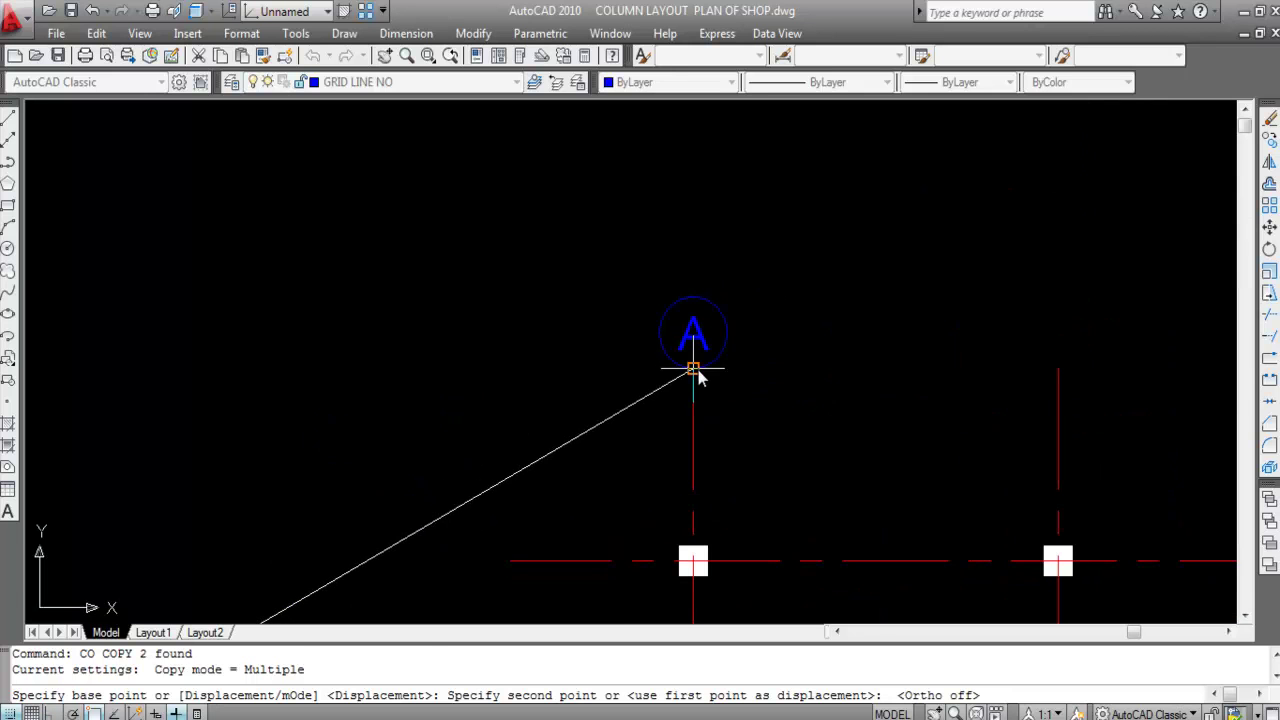
left_click(697, 374)
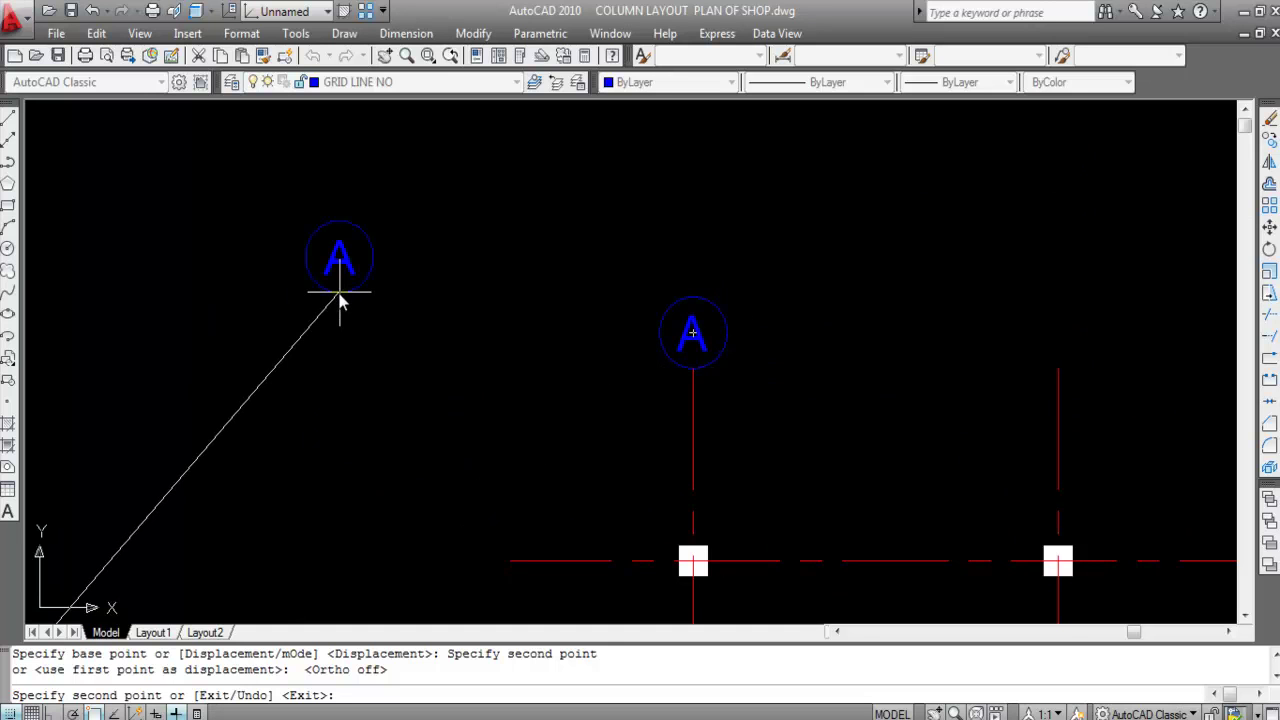
Step: Place further copies of the circled A on the upper ends of the remaining six vertical grid lines and finish copying
scroll(340, 277, "down", 4)
left_click(621, 314)
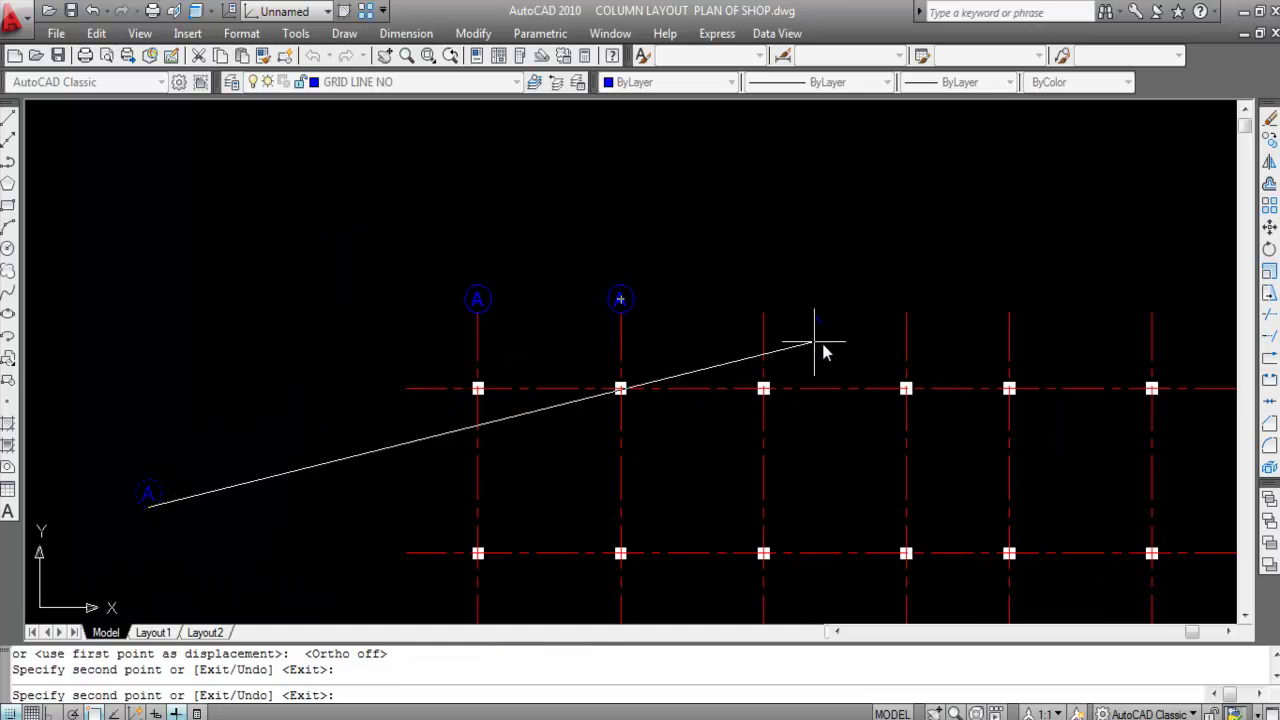
left_click(763, 314)
left_click(906, 314)
scroll(720, 280, "down", 2)
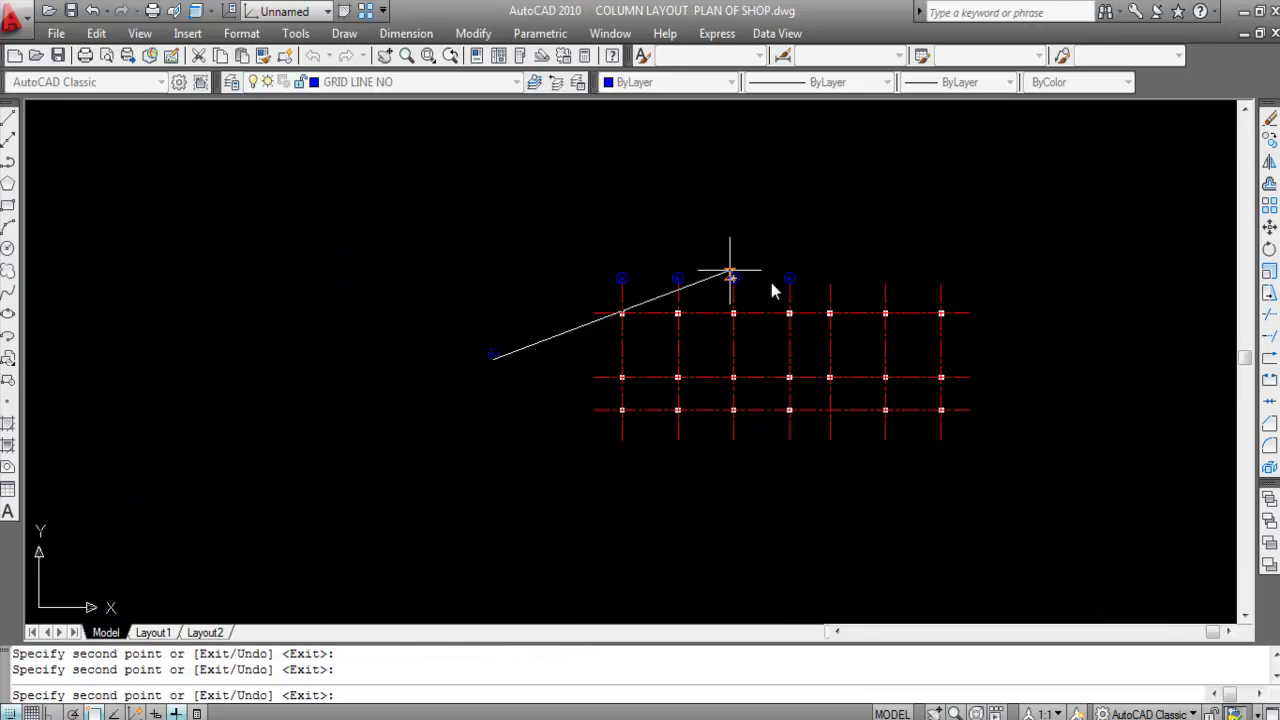
scroll(857, 286, "up", 3)
left_click(757, 290)
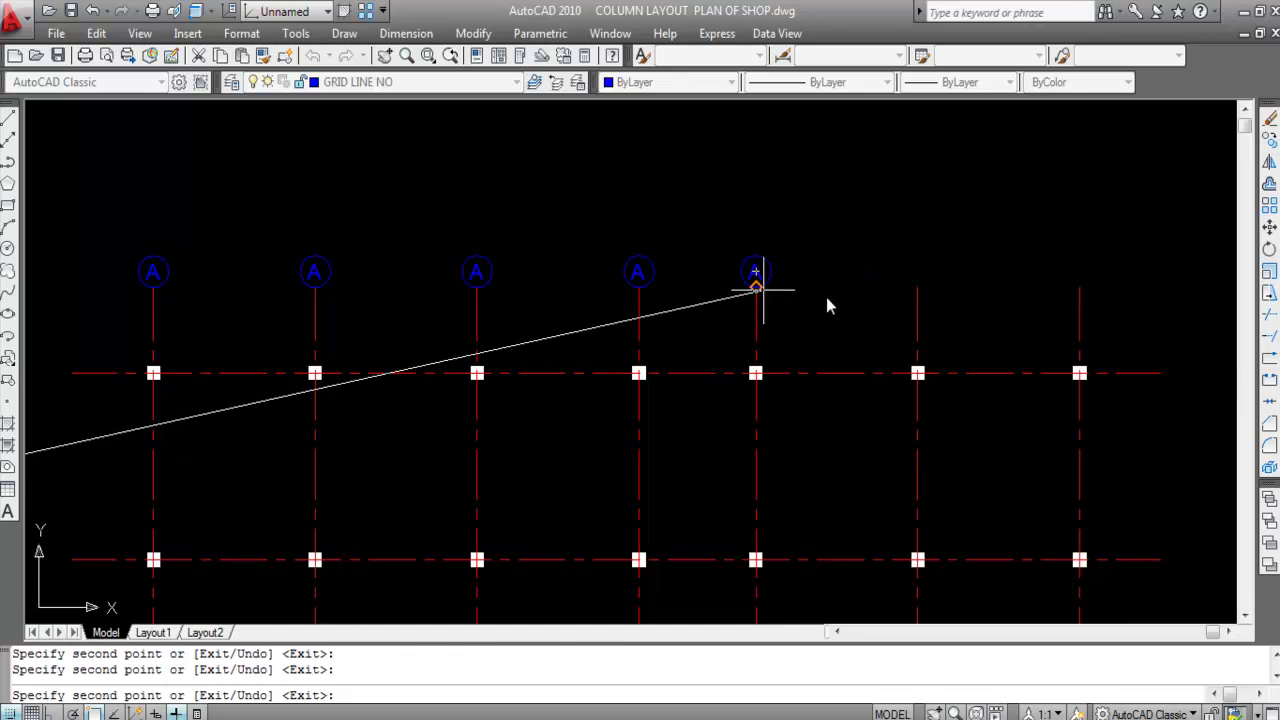
left_click(918, 288)
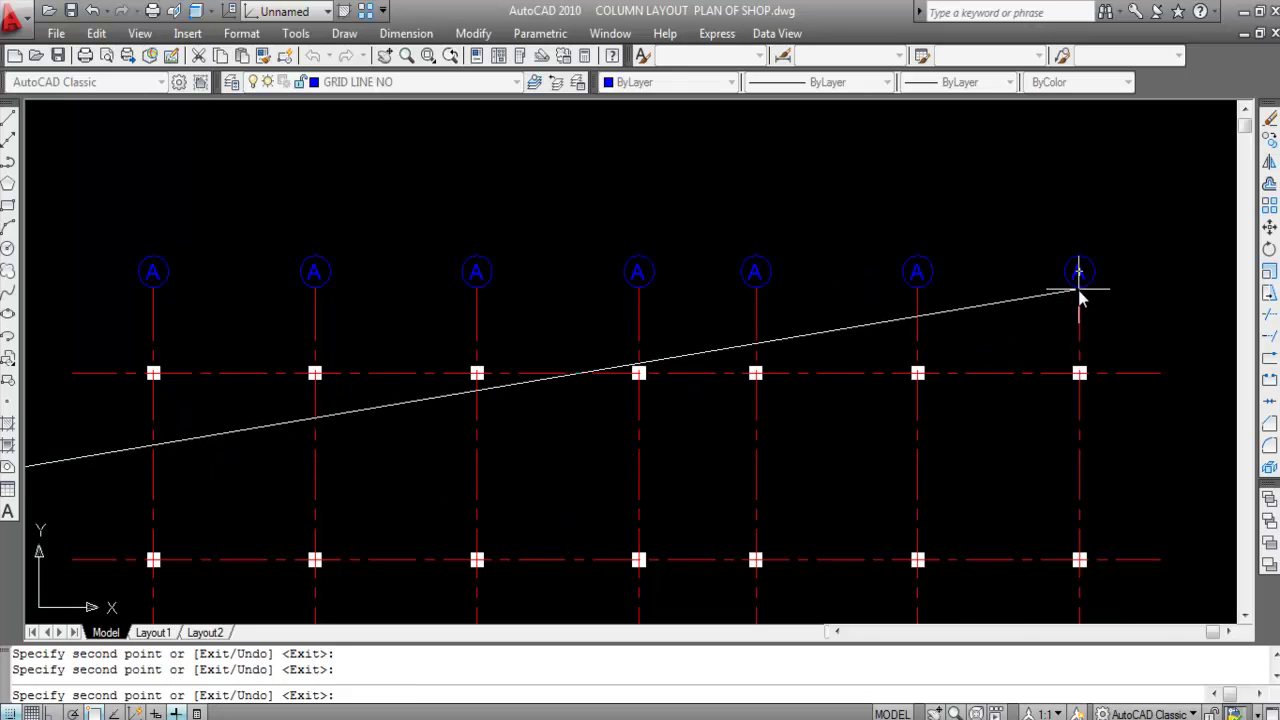
left_click(1080, 288)
scroll(905, 252, "down", 4)
key("Escape")
Step: Copy the original circled A from its right quadrant to the left ends of the three horizontal grid lines
scroll(503, 280, "up", 3)
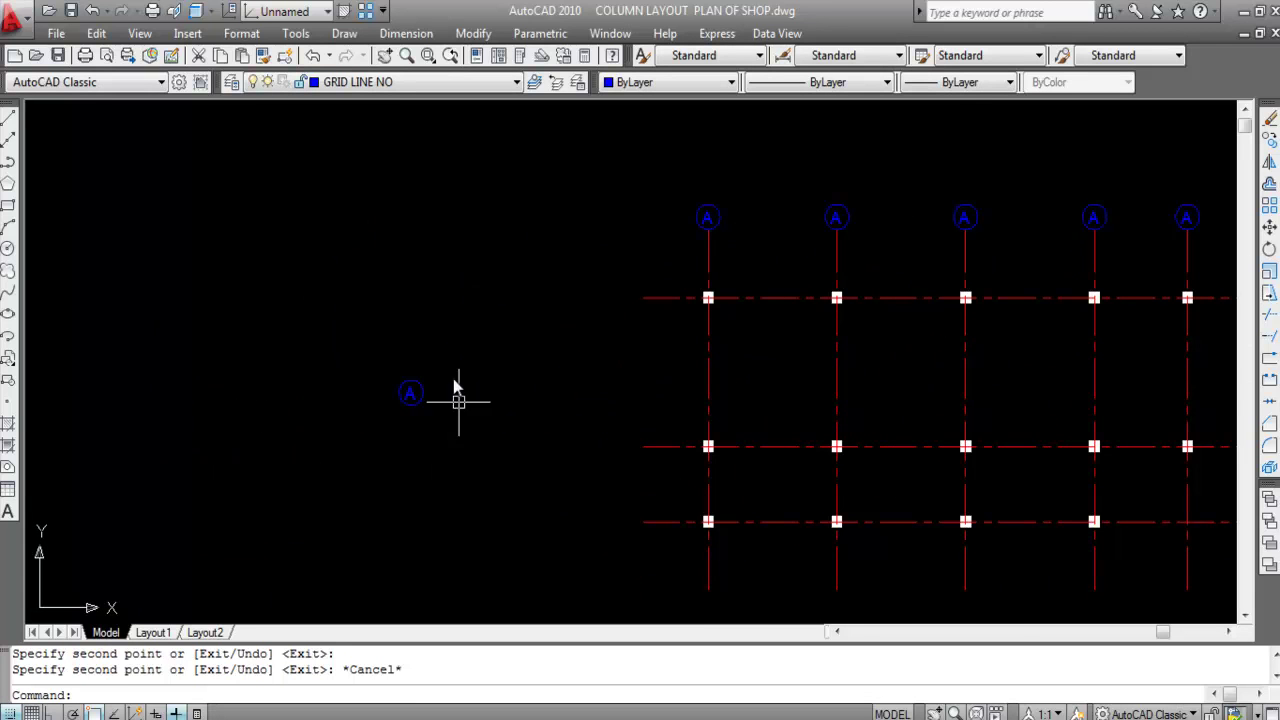
left_click(460, 437)
left_click(371, 346)
type("CO")
key("Return")
scroll(411, 391, "up", 3)
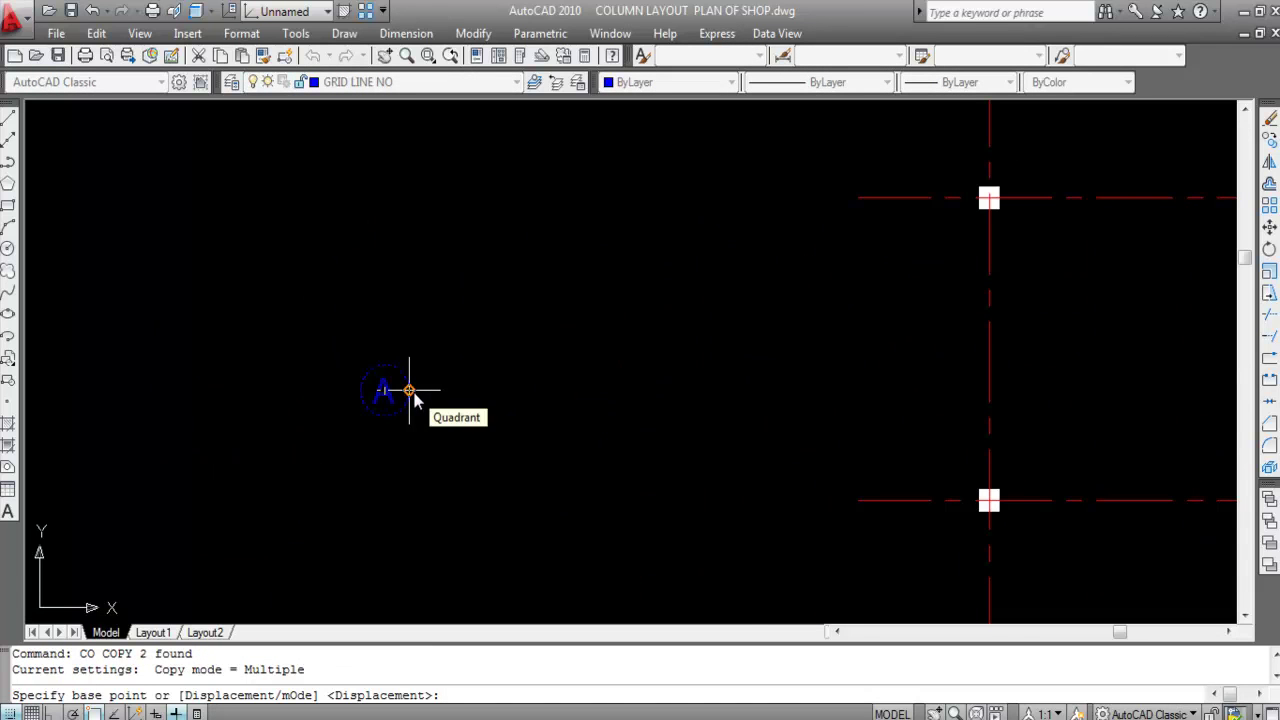
left_click(409, 390)
left_click(858, 197)
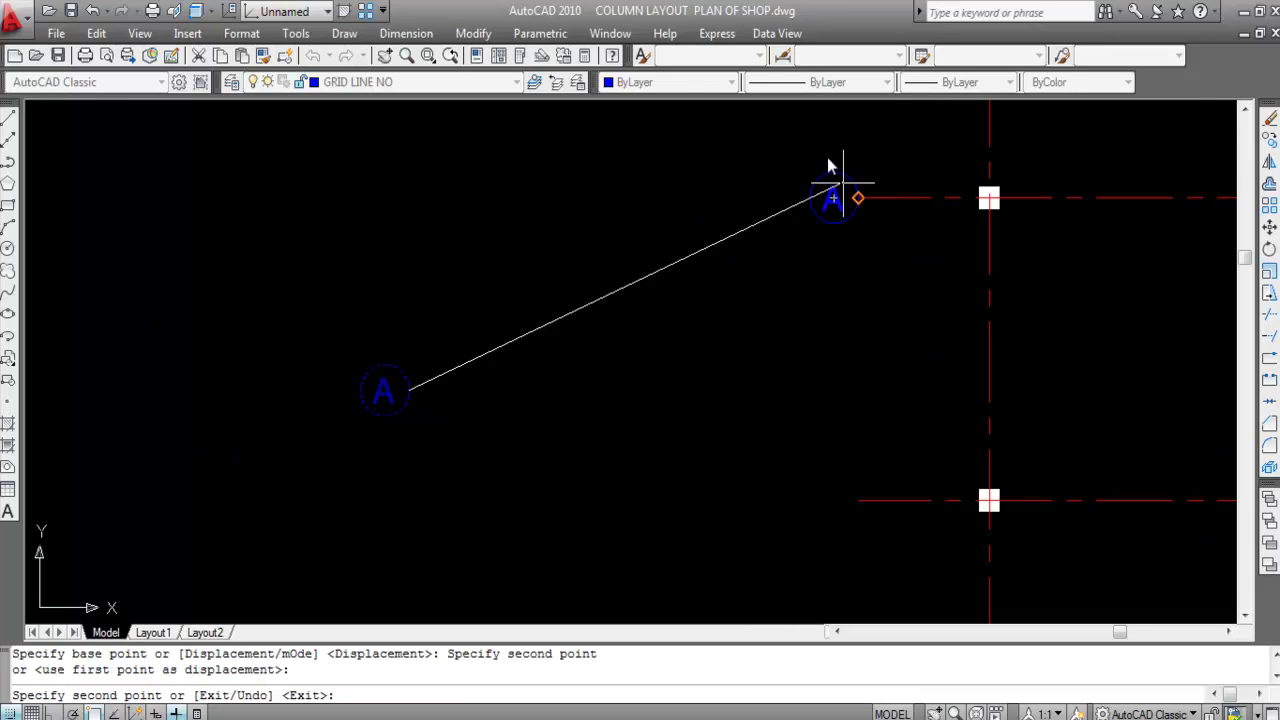
scroll(848, 197, "down", 3)
left_click(837, 284)
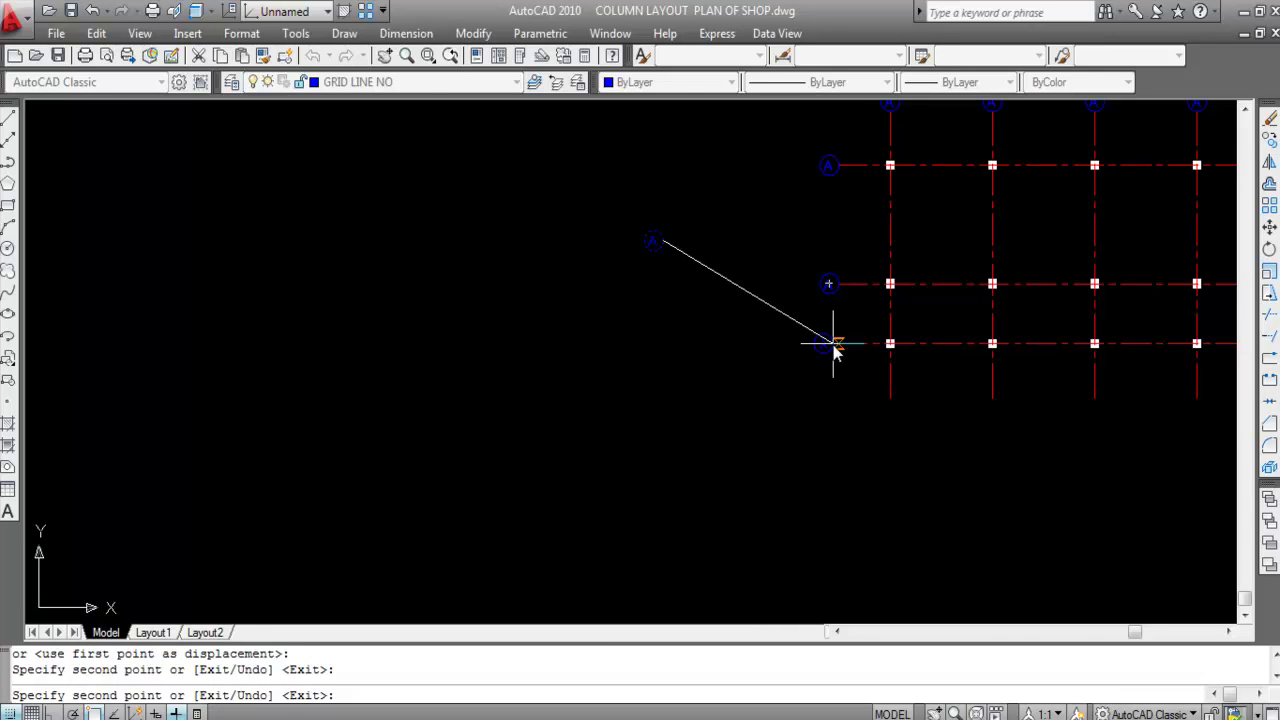
left_click(836, 348)
scroll(506, 350, "down", 3)
key("Escape")
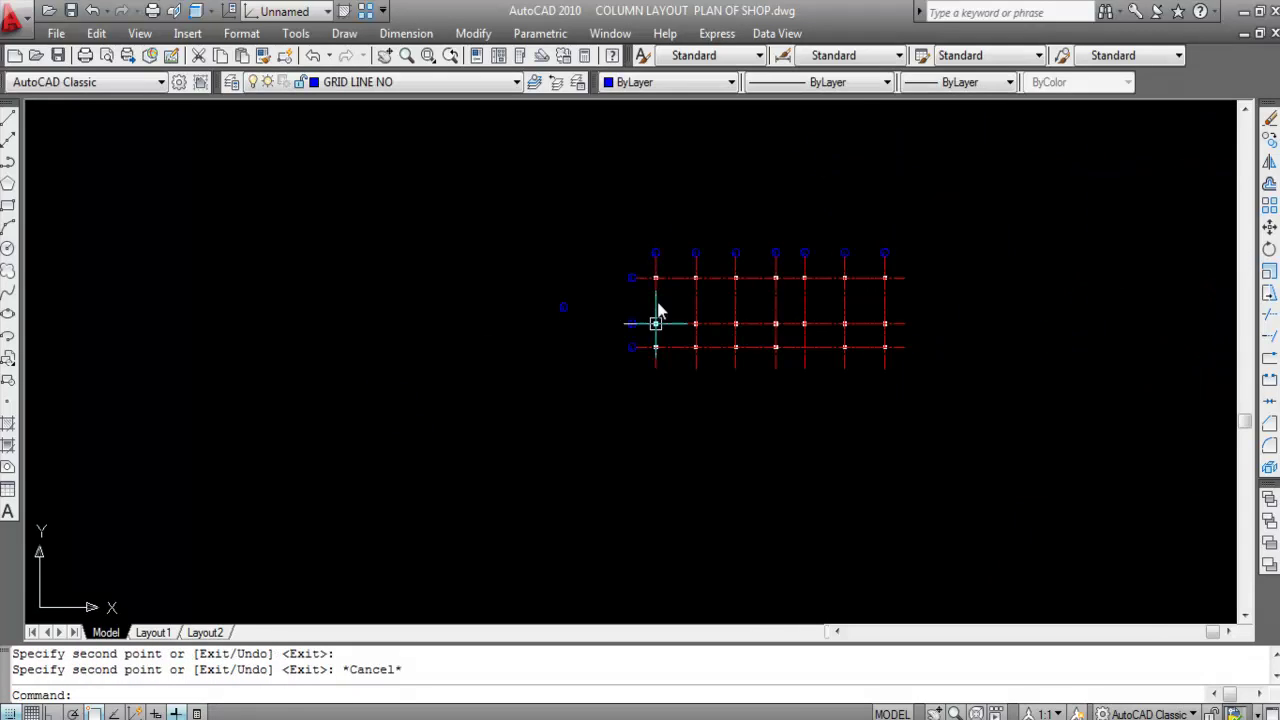
Step: Change the label texts of the second and third vertical grid lines to B and C
scroll(680, 242, "up", 3)
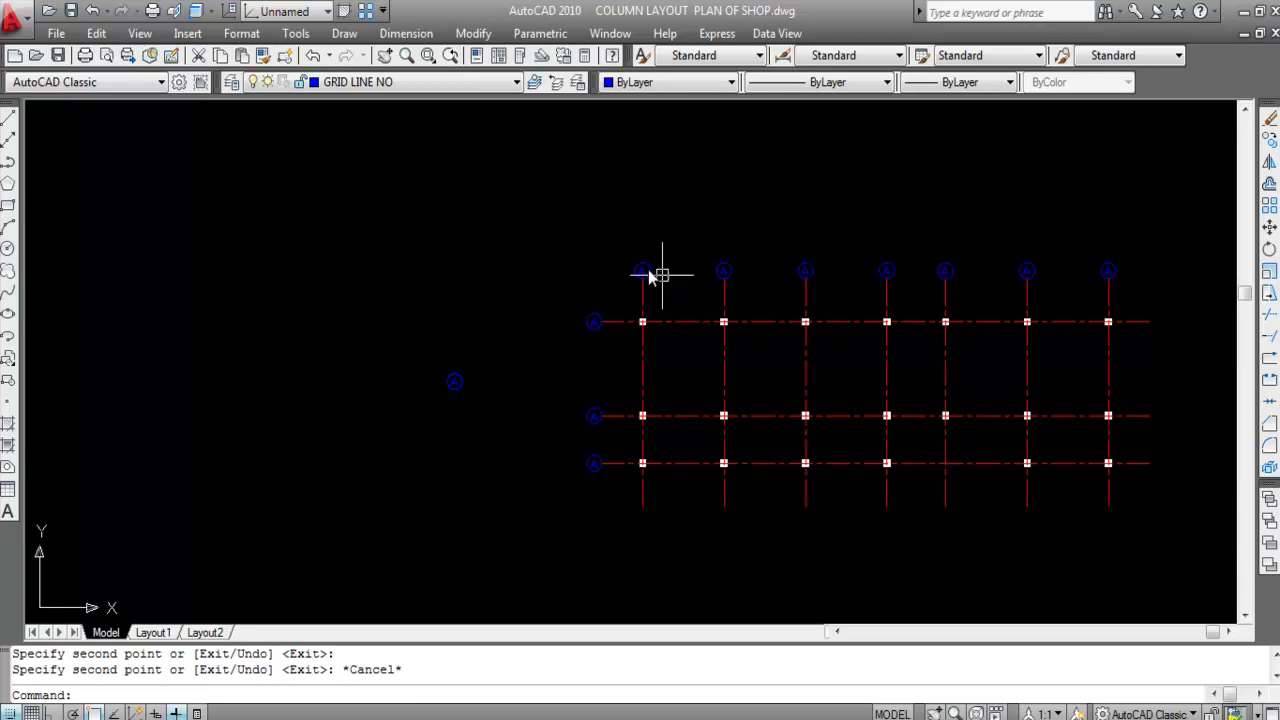
scroll(650, 285, "up", 3)
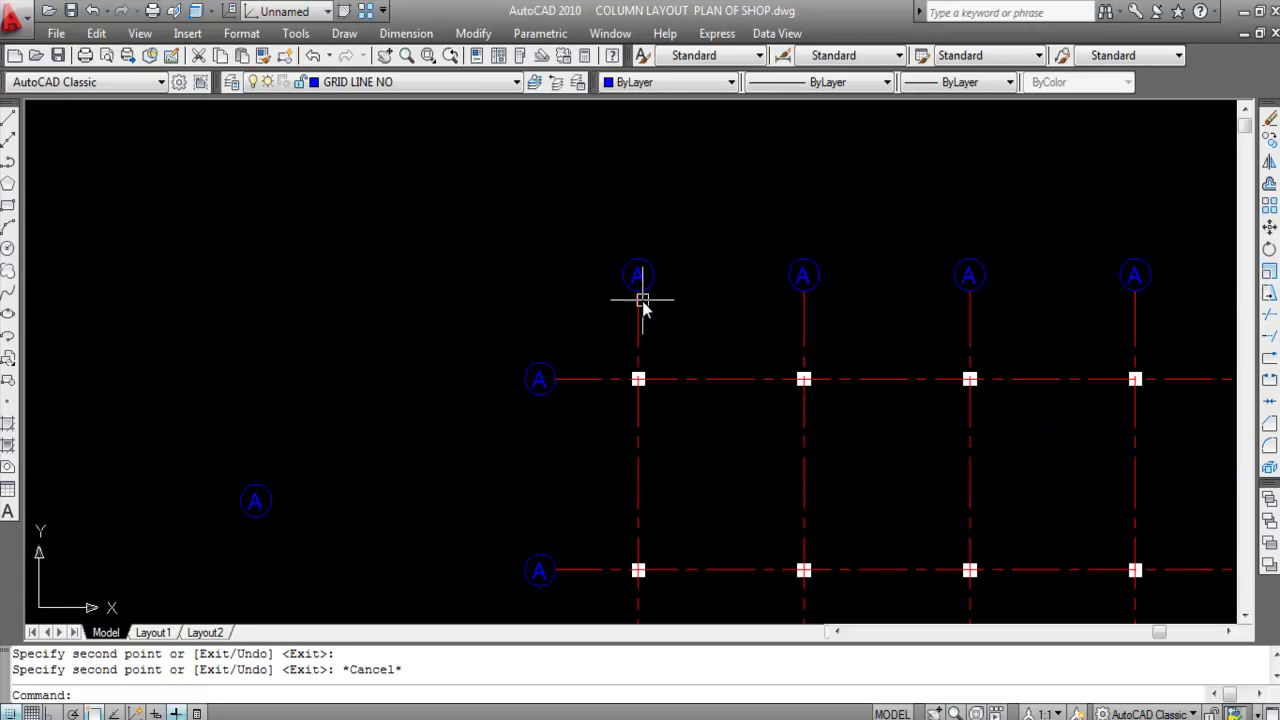
double_click(804, 276)
type("B")
key("Return")
scroll(700, 297, "up", 3)
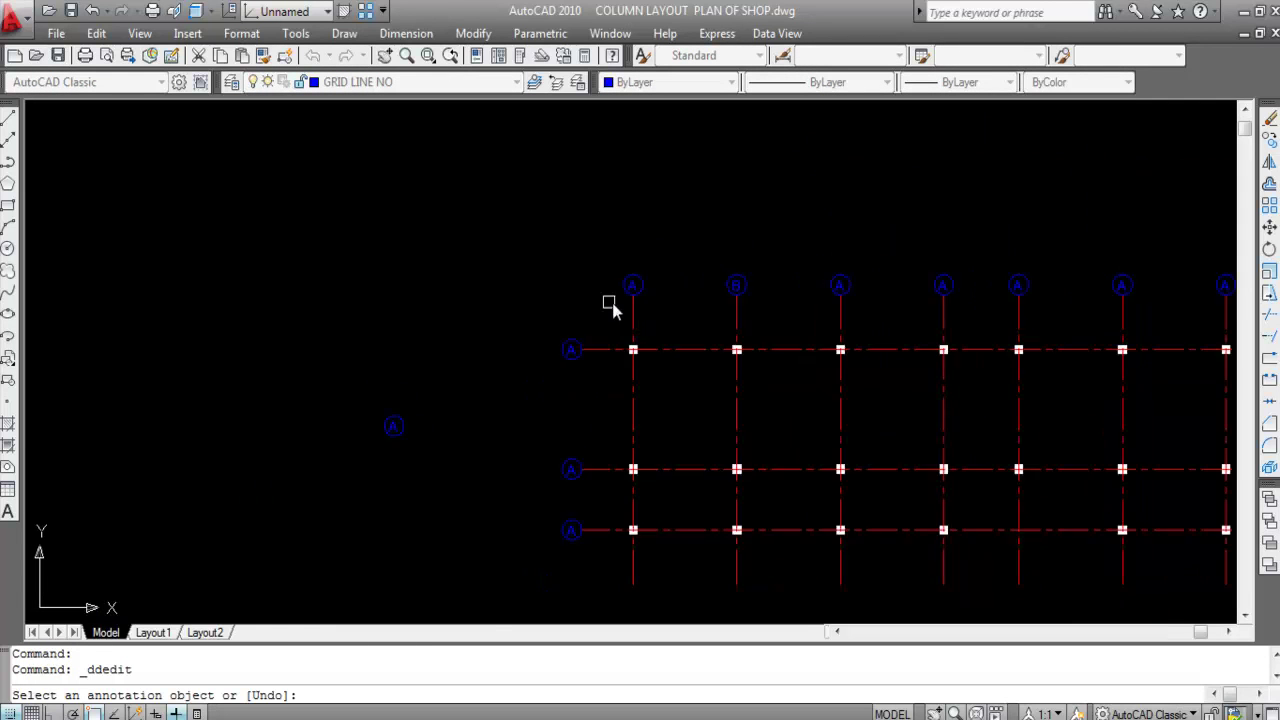
left_click(651, 280)
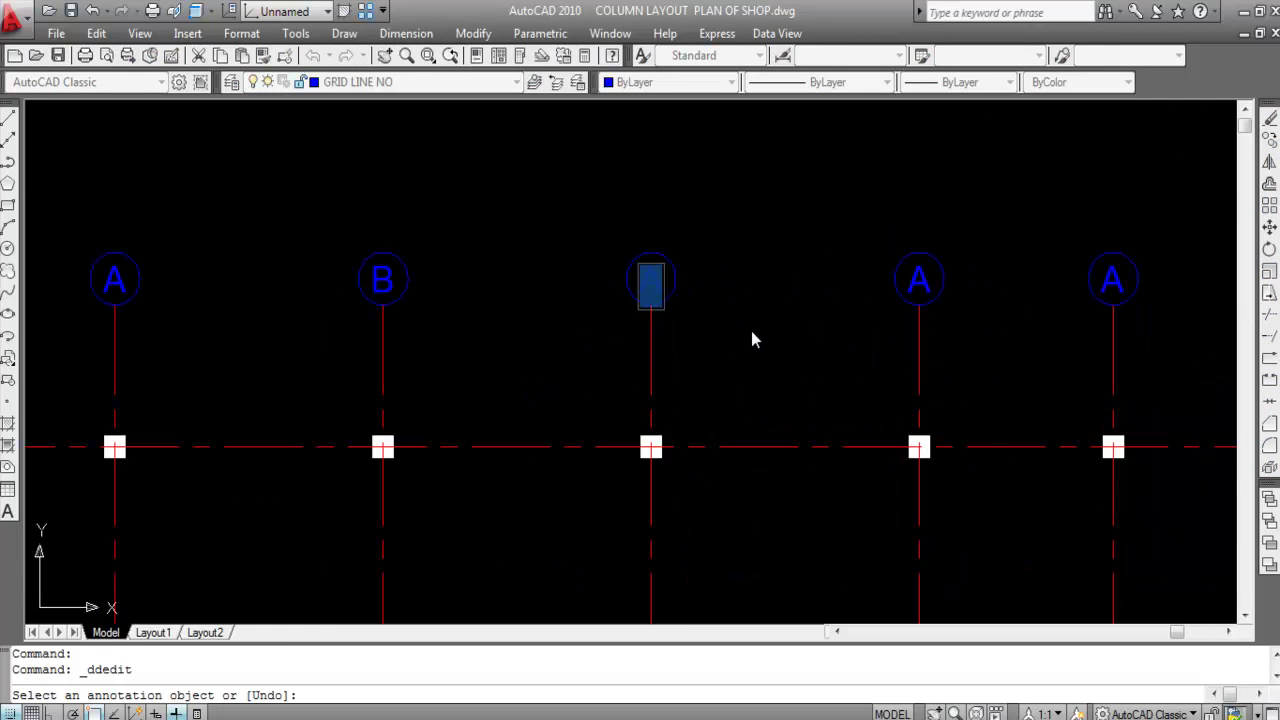
type("C")
key("Return")
Step: Change the label texts of the fourth and fifth vertical grid lines to D and E
left_click(927, 287)
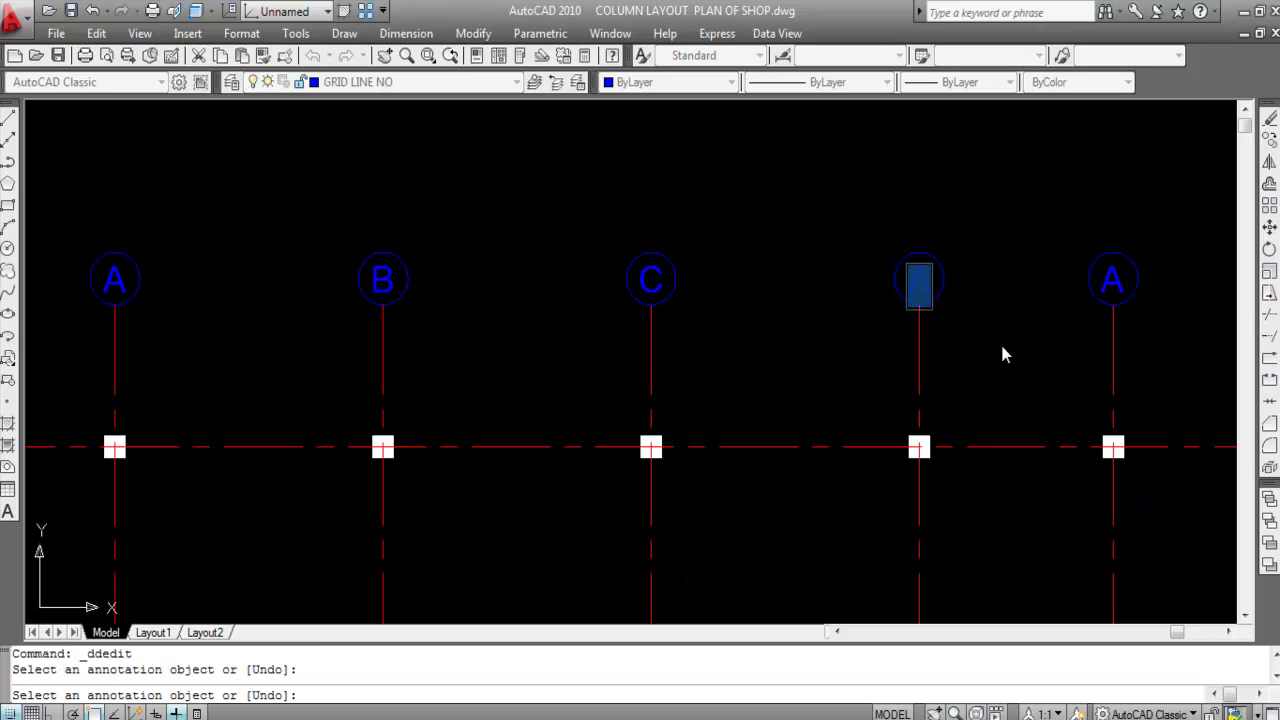
type("D")
key("Return")
type("E")
key("Return")
Step: Change the label texts of the last two vertical grid lines to F and G
scroll(1074, 289, "down", 4)
scroll(988, 294, "up", 5)
left_click(952, 277)
type("F")
key("Return")
scroll(815, 293, "down", 2)
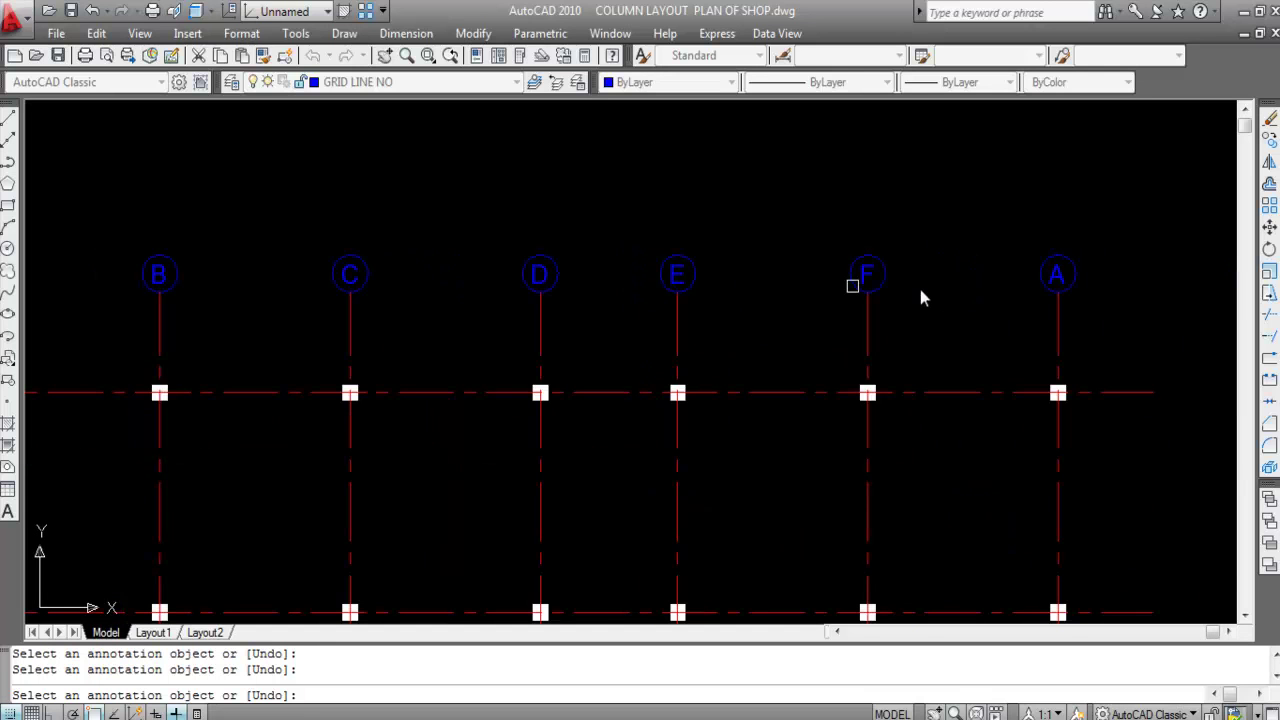
type("G")
key("Return")
Step: Renumber the labels of the three horizontal grid lines 1, 2 and 3 from top to bottom
scroll(951, 209, "down", 4)
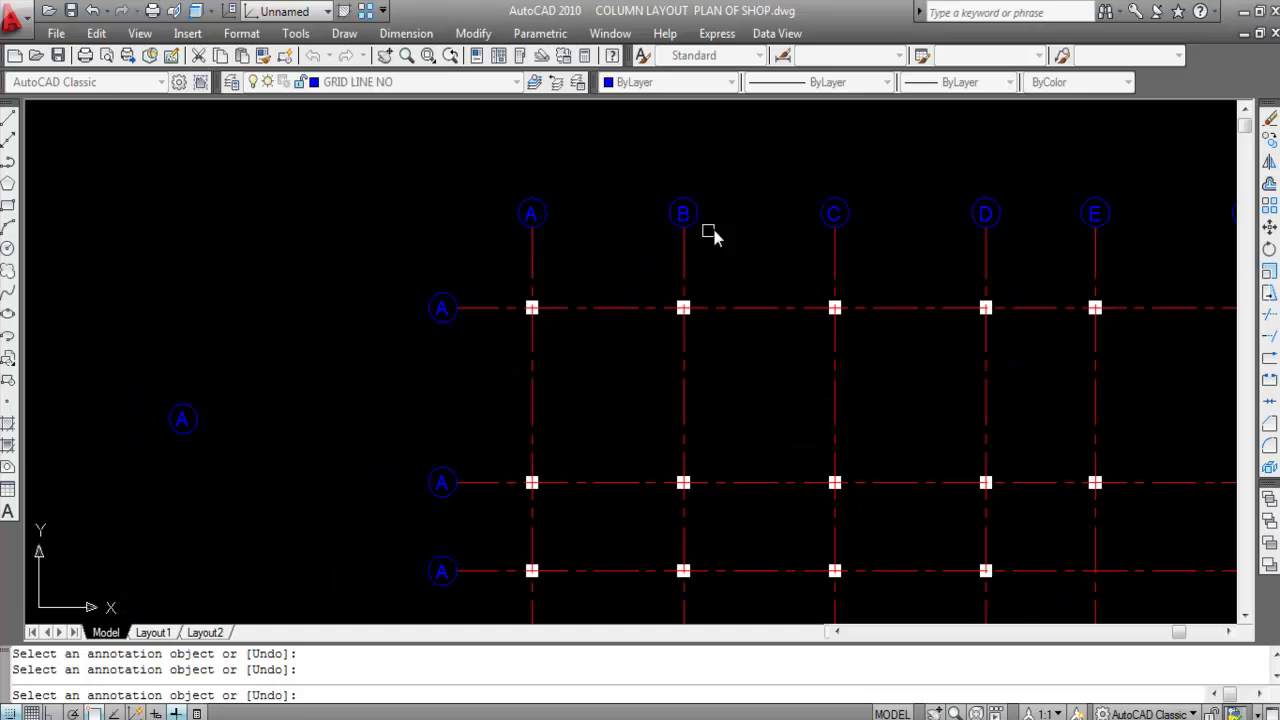
scroll(766, 257, "down", 2)
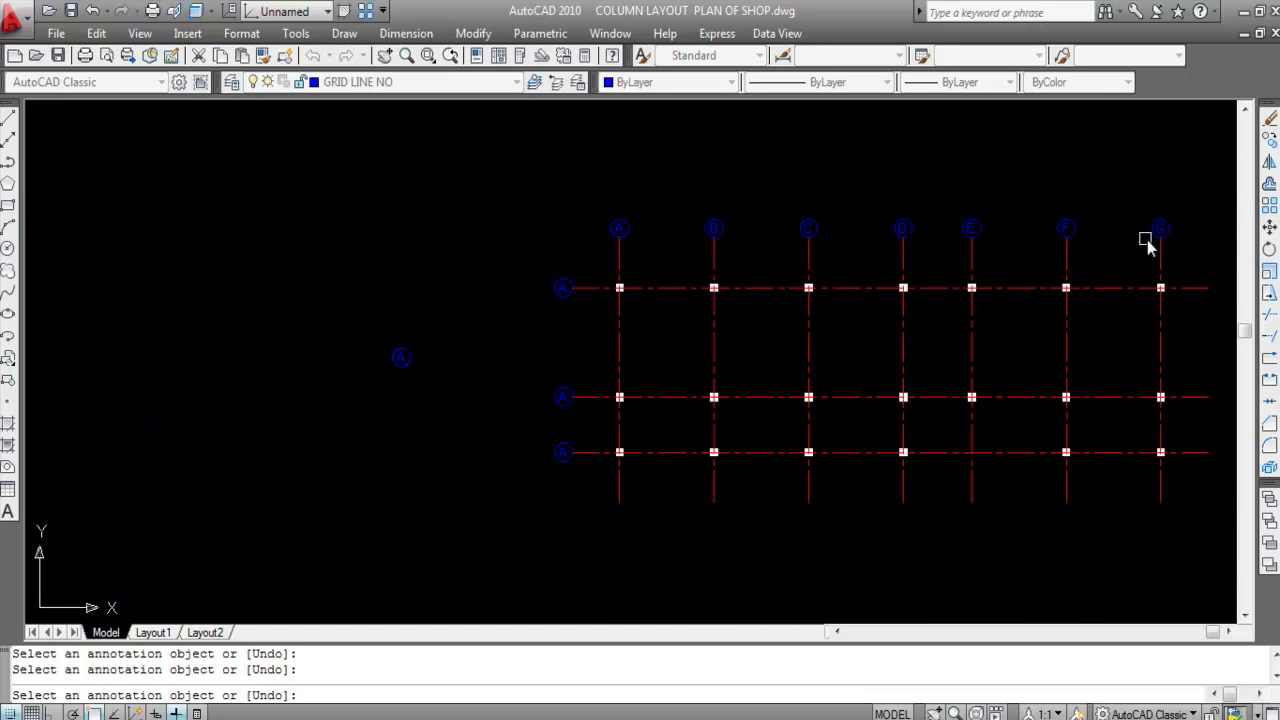
scroll(580, 300, "up", 3)
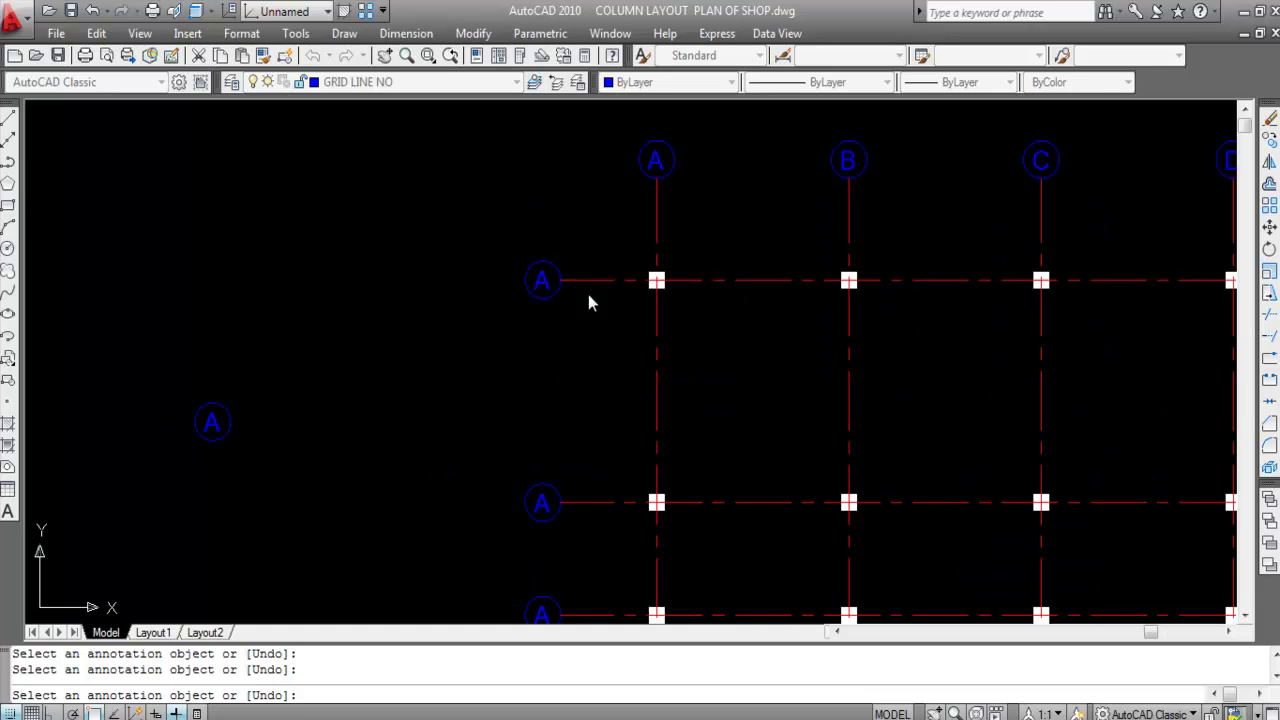
type("1")
key("Return")
key("Return")
scroll(580, 395, "down", 4)
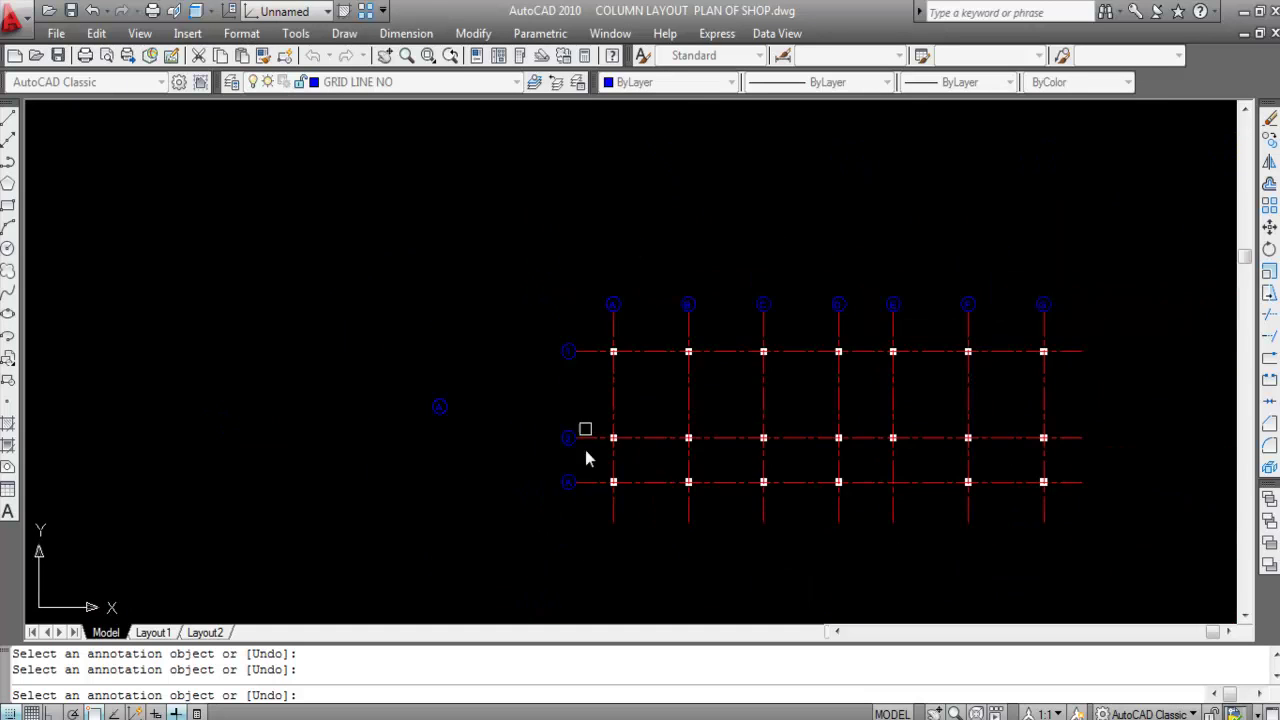
scroll(566, 494, "up", 5)
left_click(565, 498)
type("3")
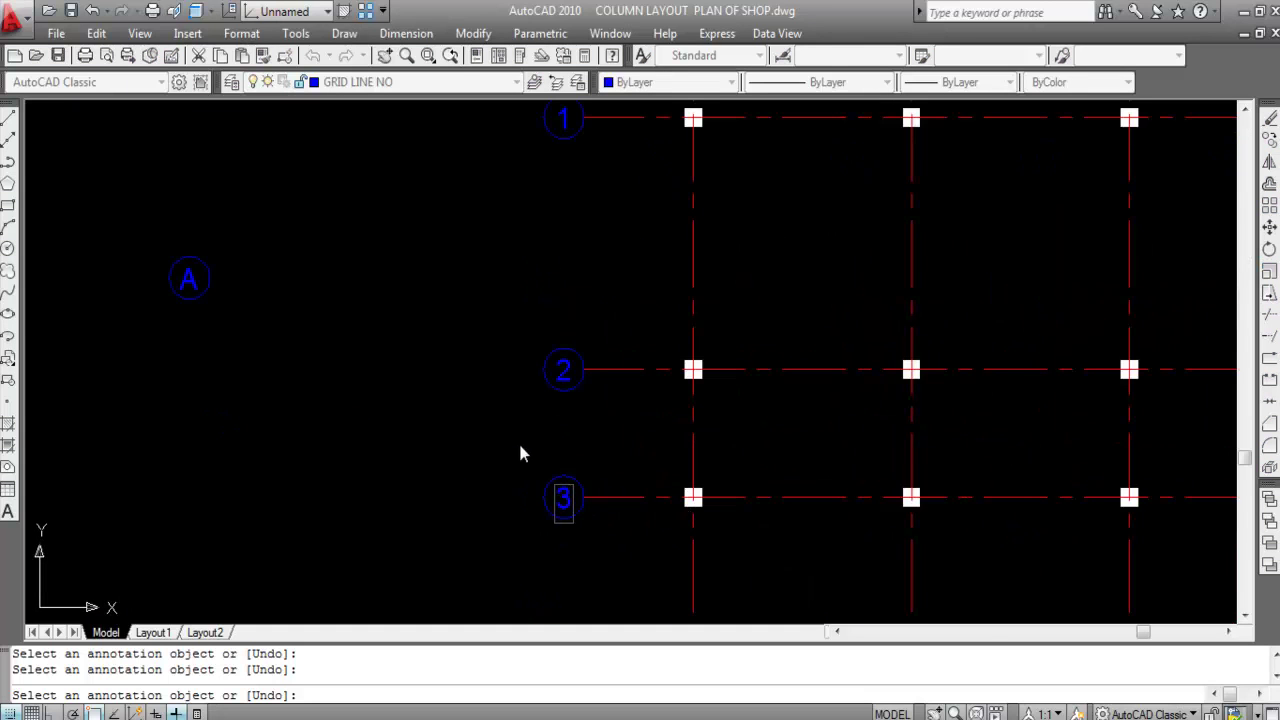
key("Return")
Step: Examine the grid labels A to G and 1 to 3 around the column grid and end text editing
scroll(420, 312, "down", 4)
scroll(554, 271, "down", 1)
scroll(491, 320, "up", 4)
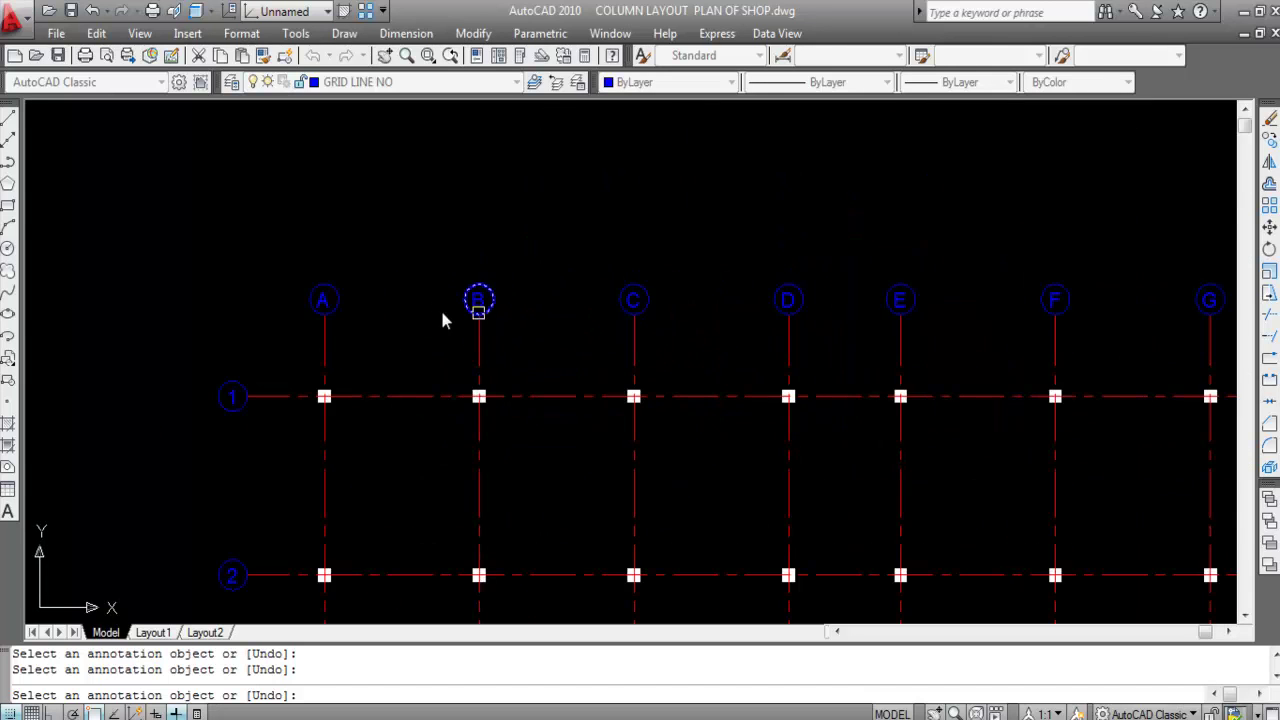
scroll(457, 317, "down", 4)
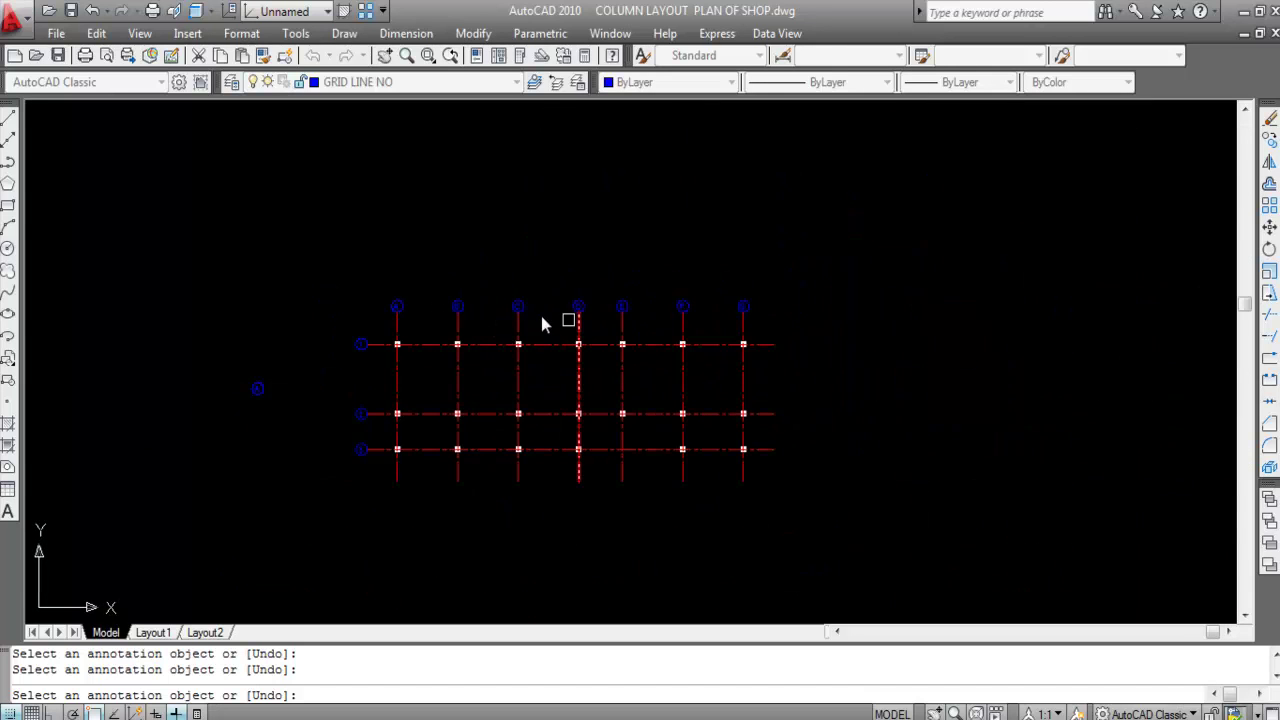
scroll(540, 315, "up", 3)
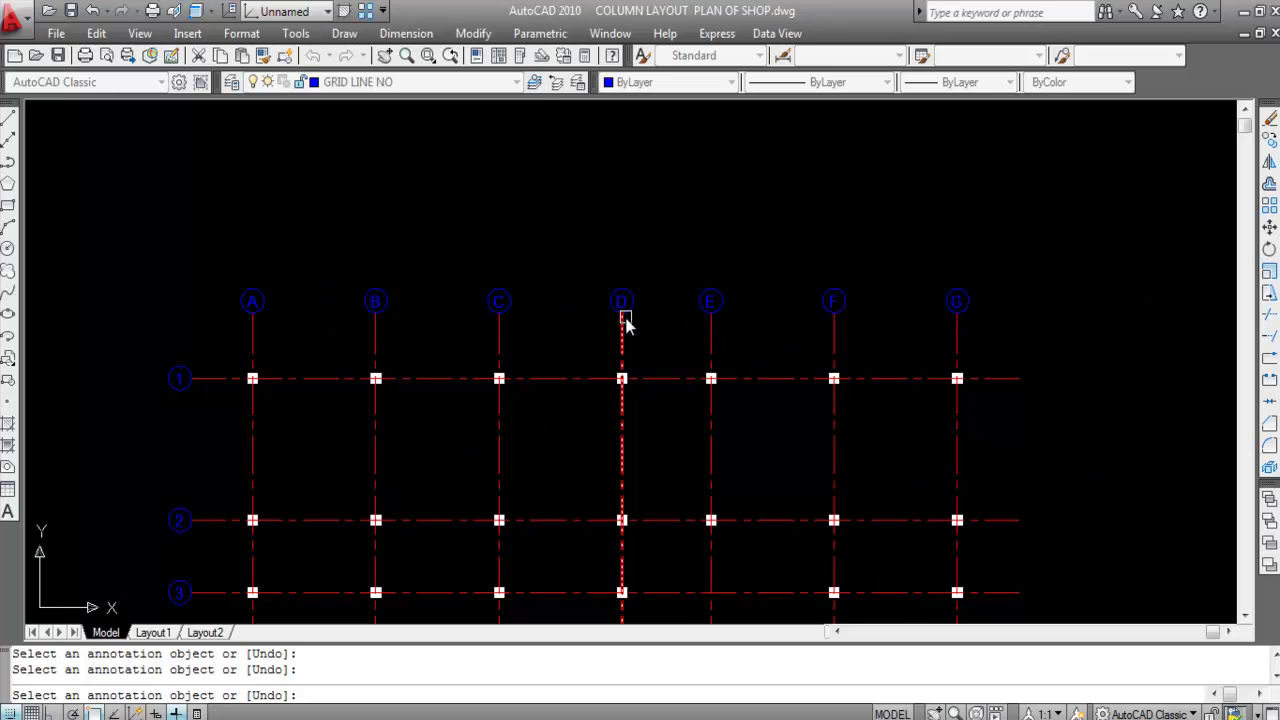
scroll(709, 148, "down", 2)
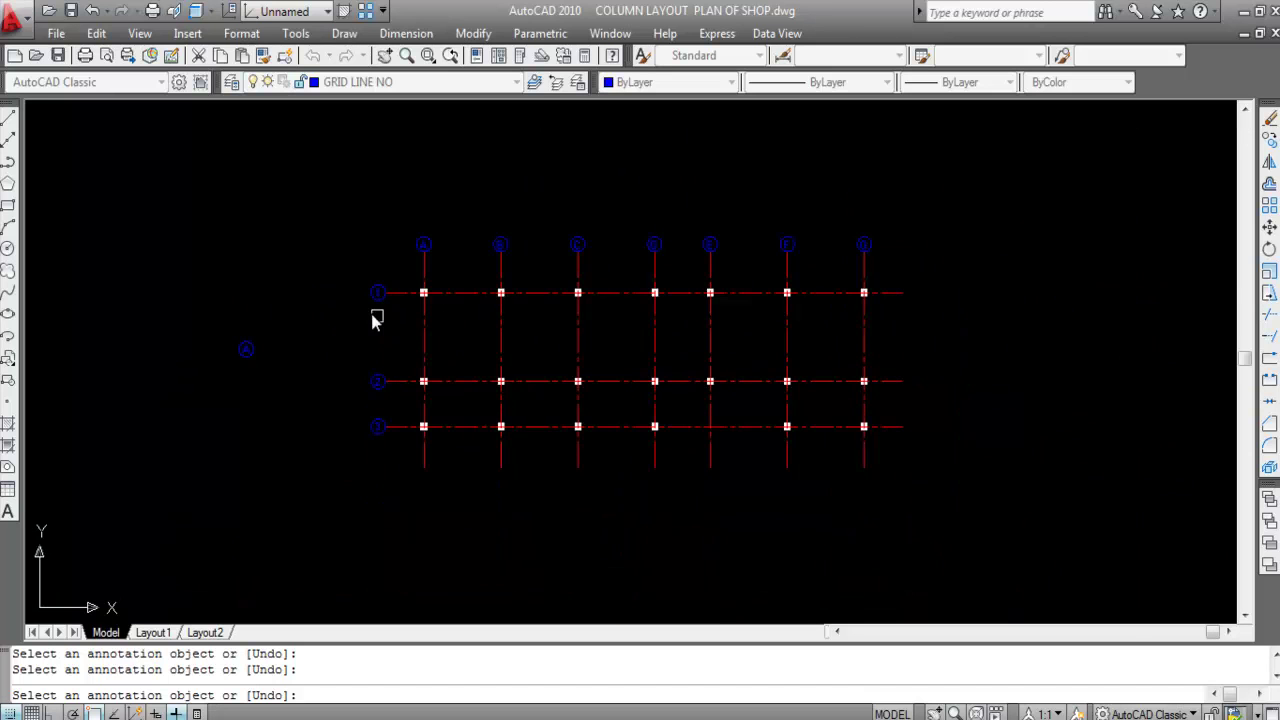
scroll(382, 300, "up", 2)
scroll(400, 420, "down", 2)
key("Escape")
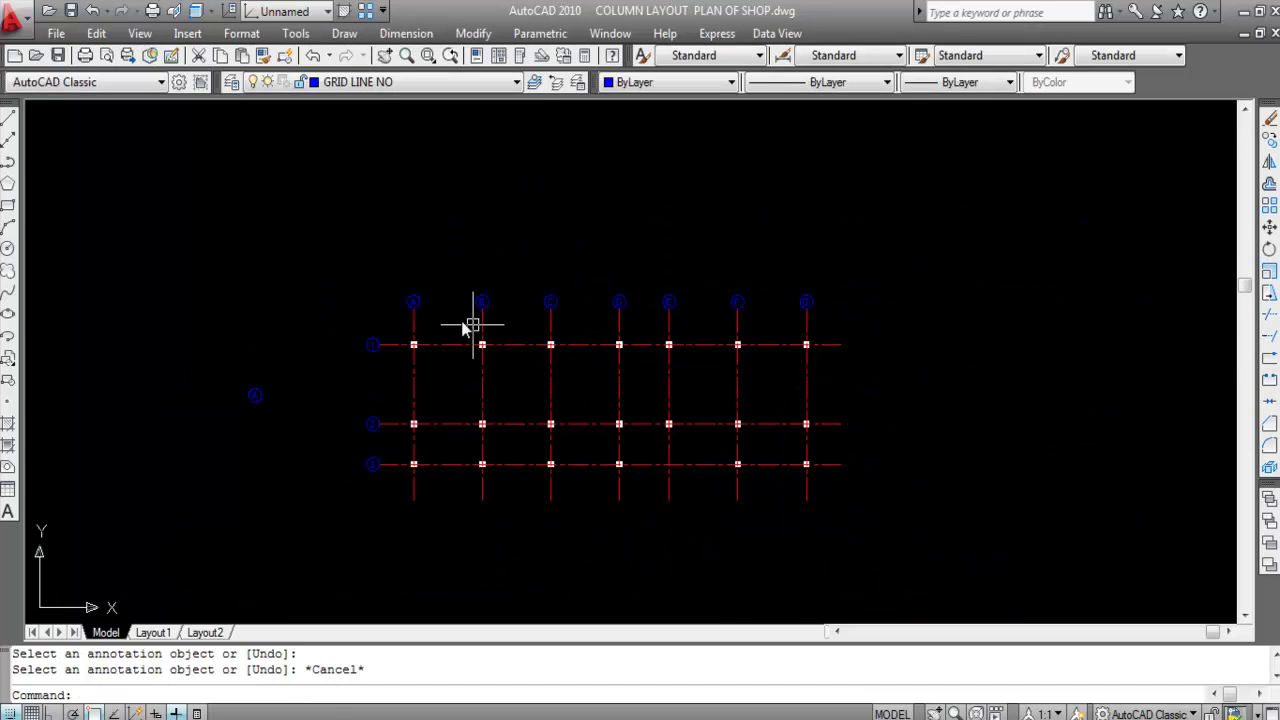
scroll(460, 300, "up", 2)
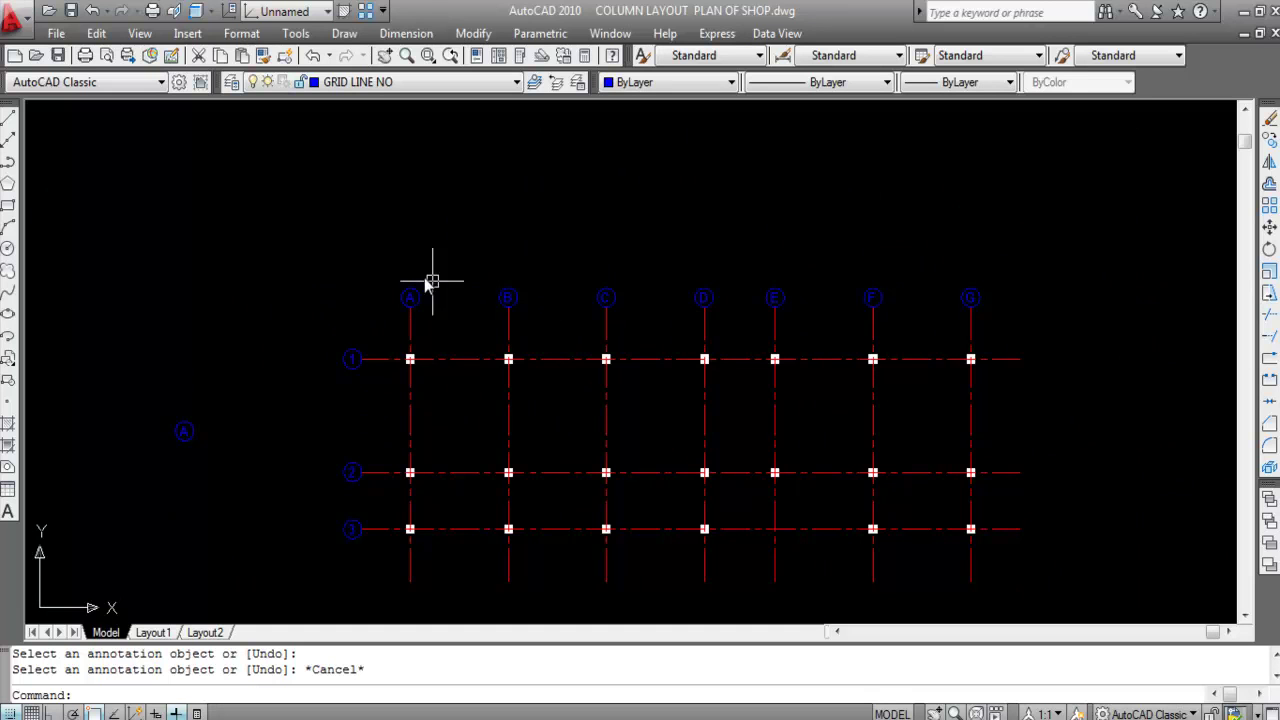
Step: Mirror labels A to G across a horizontal axis through the midpoint of grid line A, keeping the originals
left_click(344, 238)
left_click(1099, 329)
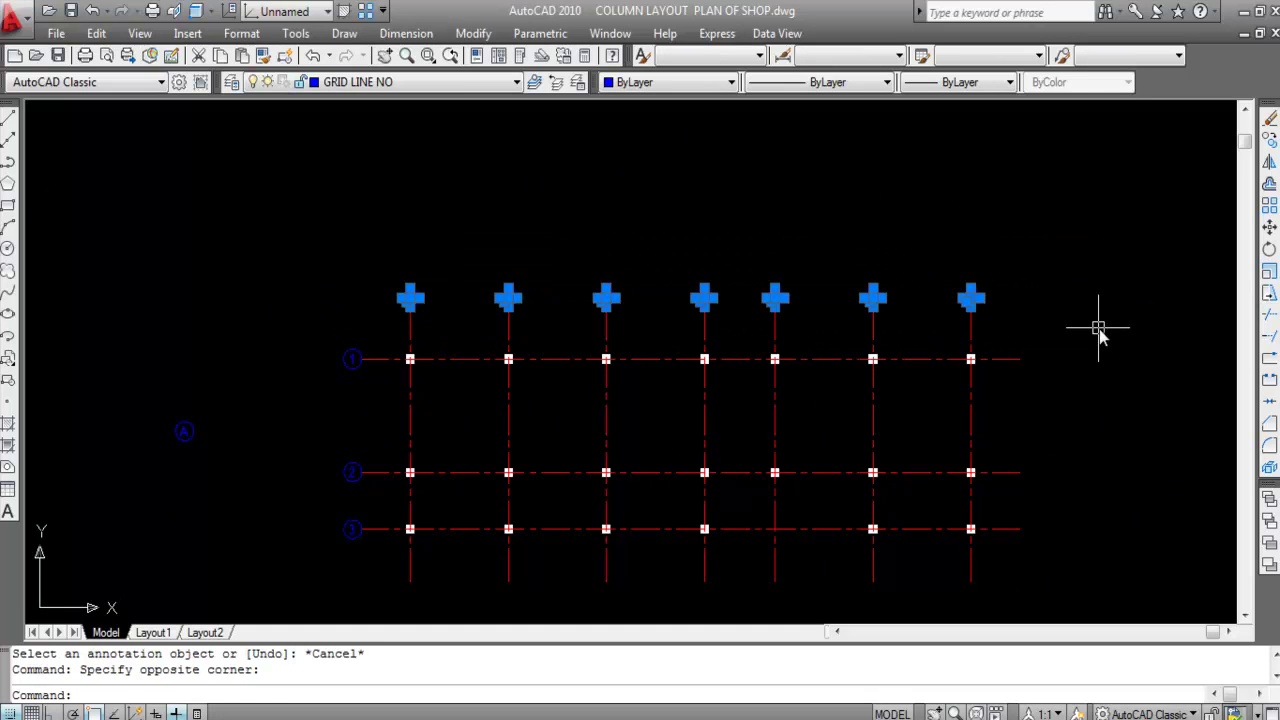
left_click(349, 206)
left_click(1048, 343)
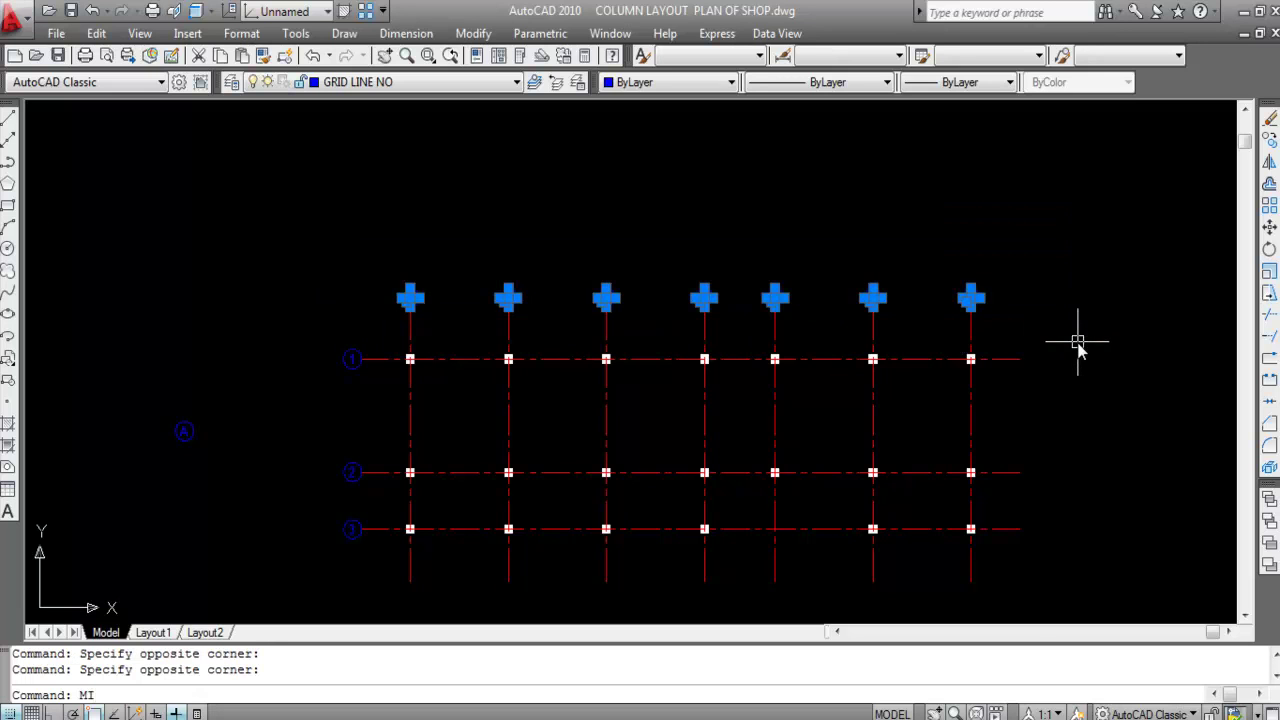
type("MI")
key("Return")
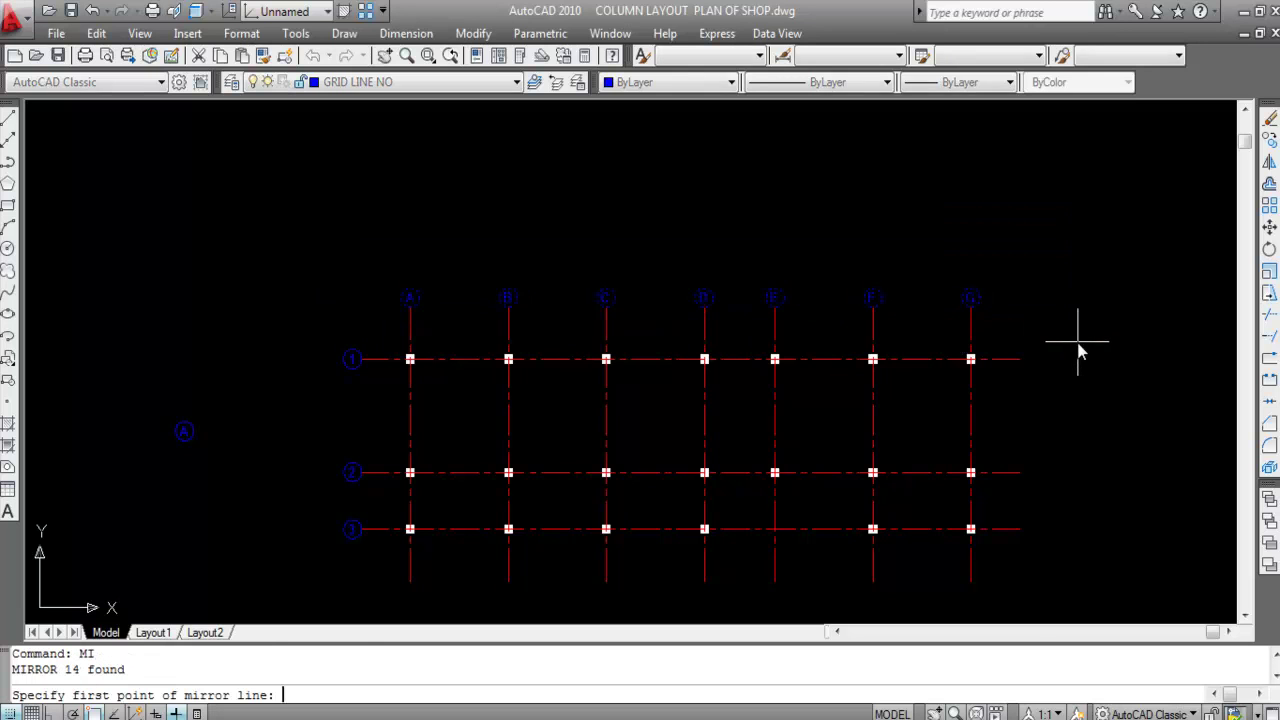
left_click(410, 447)
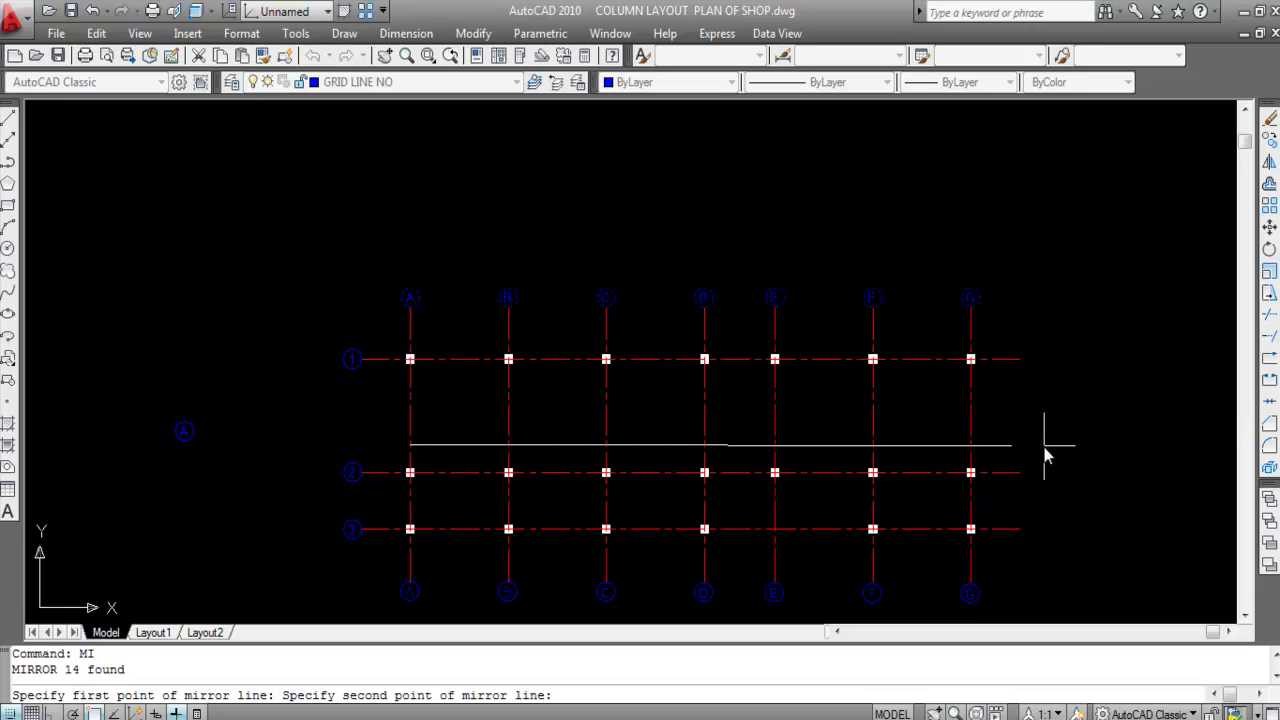
key("F8")
left_click(1083, 450)
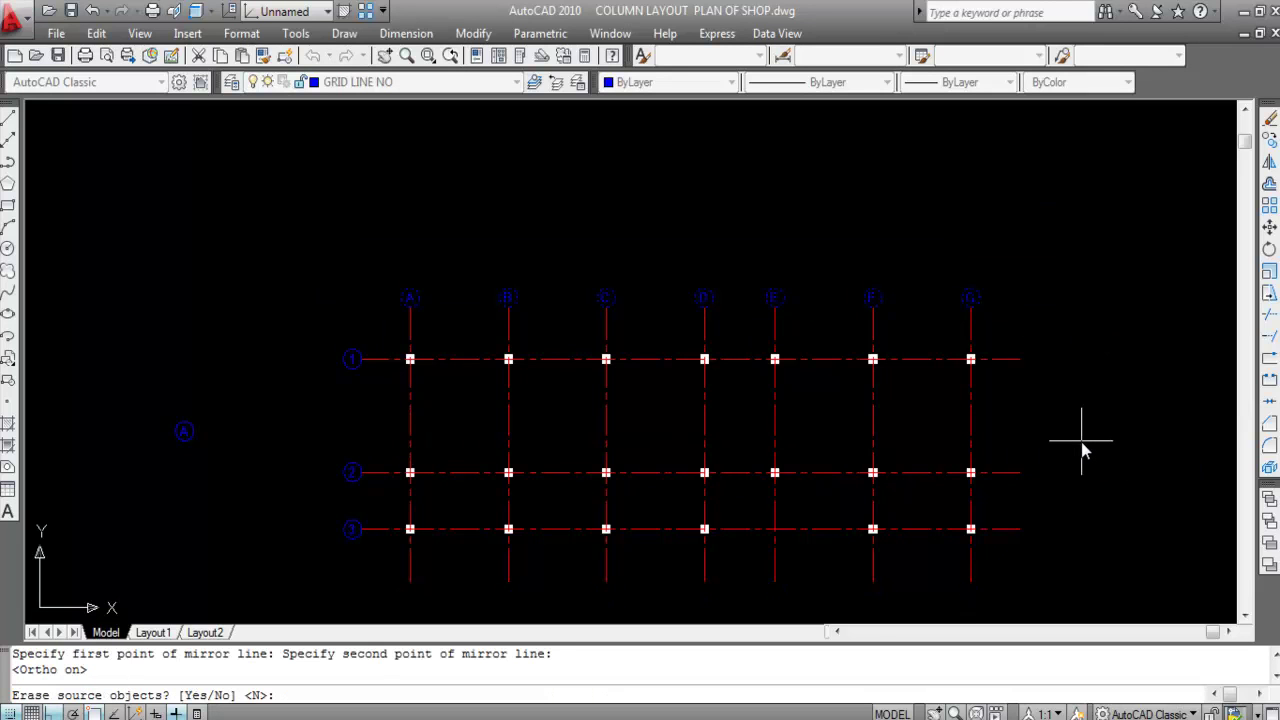
right_click(1083, 450)
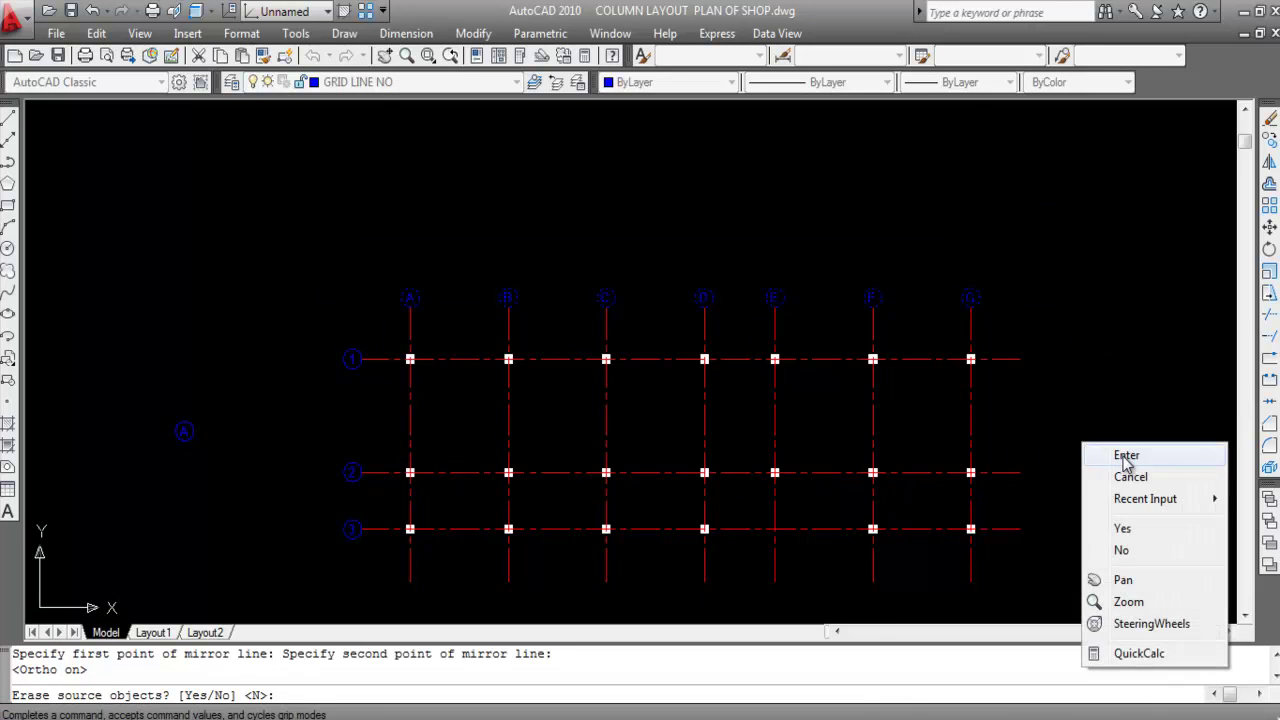
left_click(1100, 452)
Step: Mirror labels 1 to 3 across a vertical axis through the midpoint of grid line 1, keeping the originals
scroll(663, 437, "down", 2)
scroll(563, 514, "up", 3)
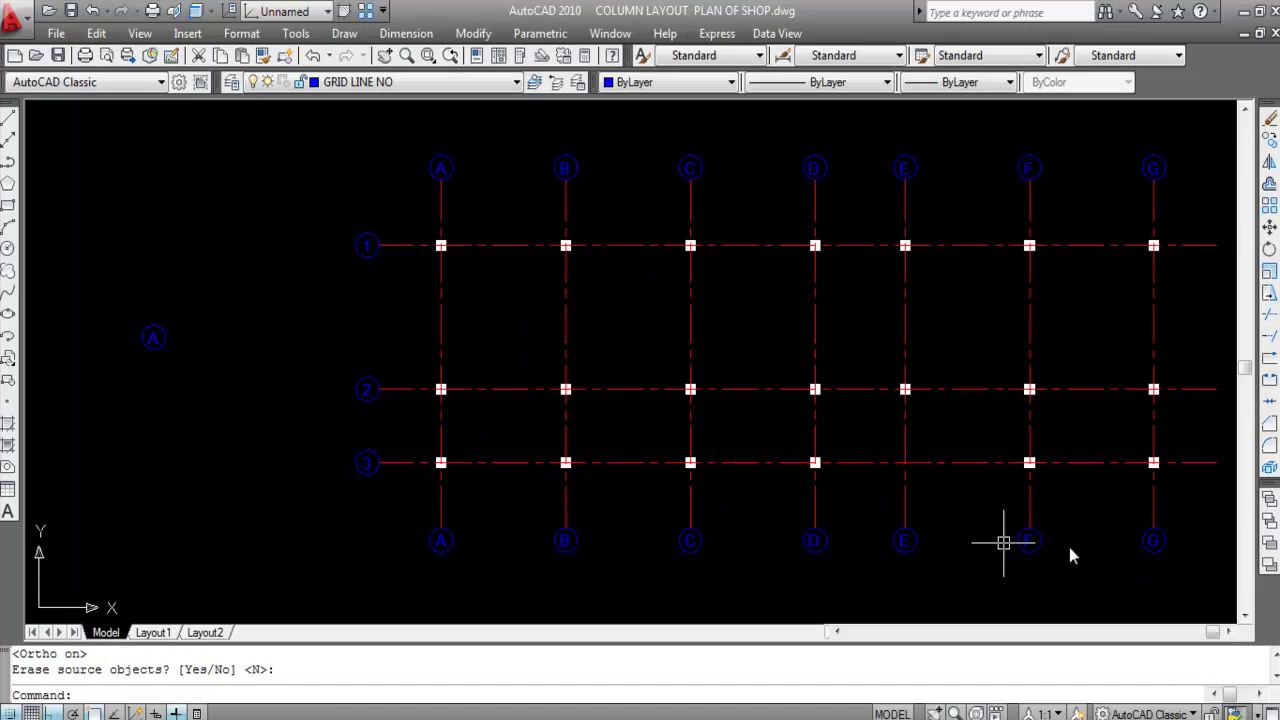
scroll(466, 534, "down", 2)
scroll(377, 357, "up", 1)
left_click(372, 308)
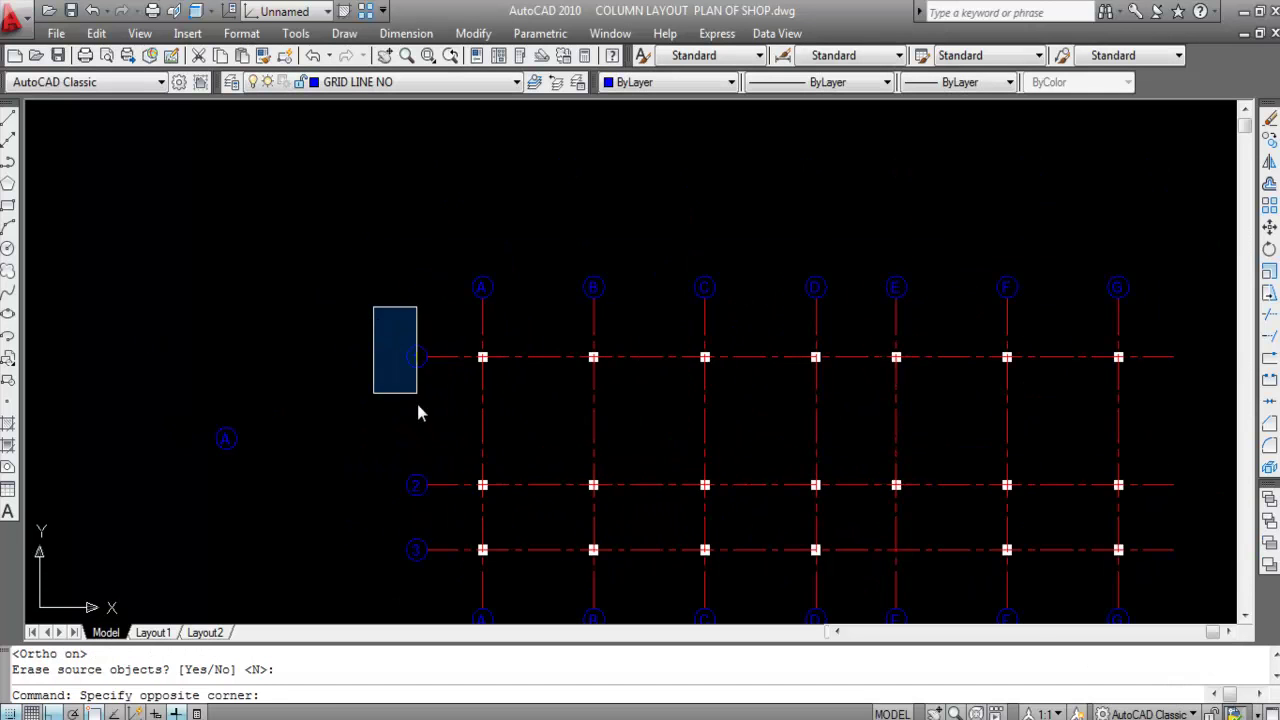
scroll(414, 380, "down", 2)
left_click(435, 531)
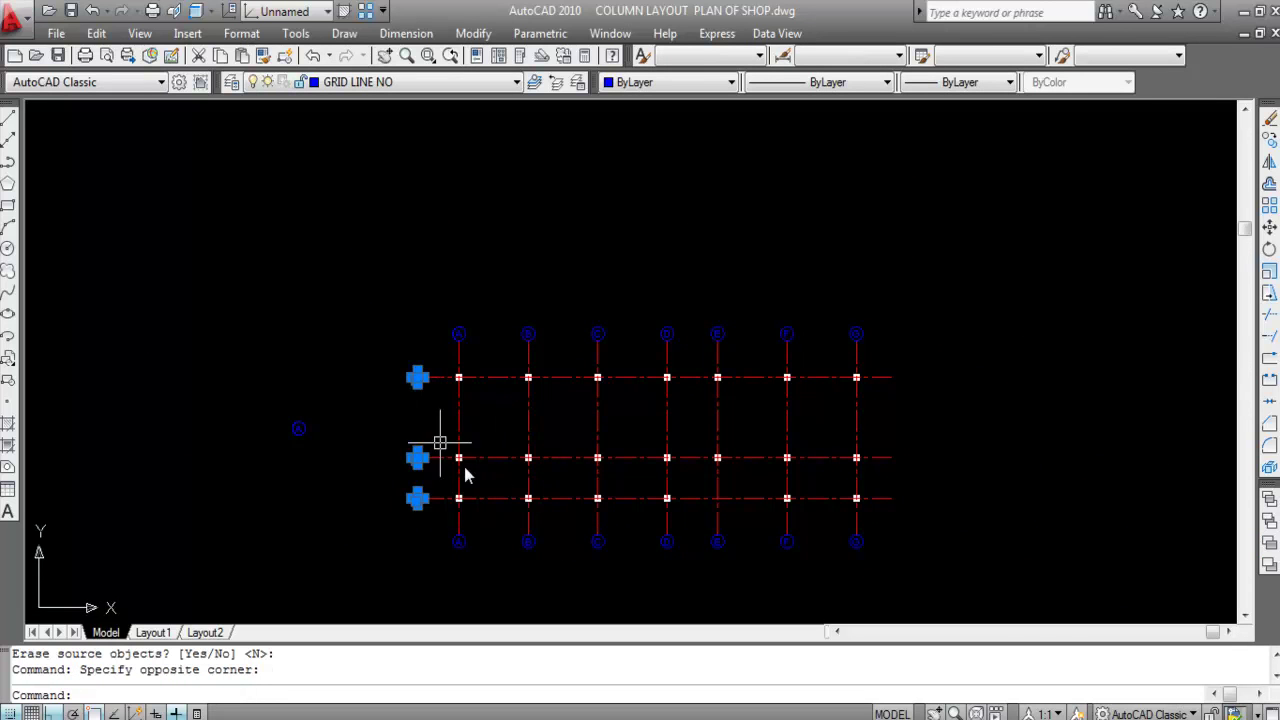
type("MI")
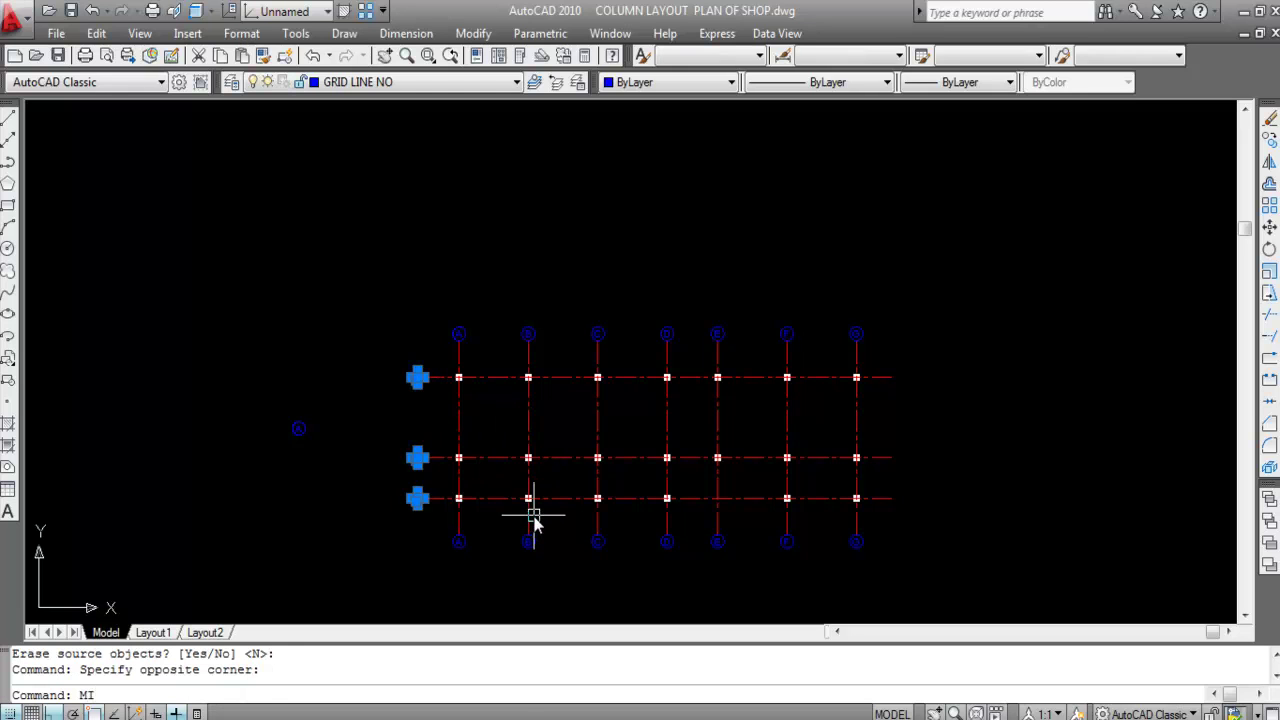
key("Return")
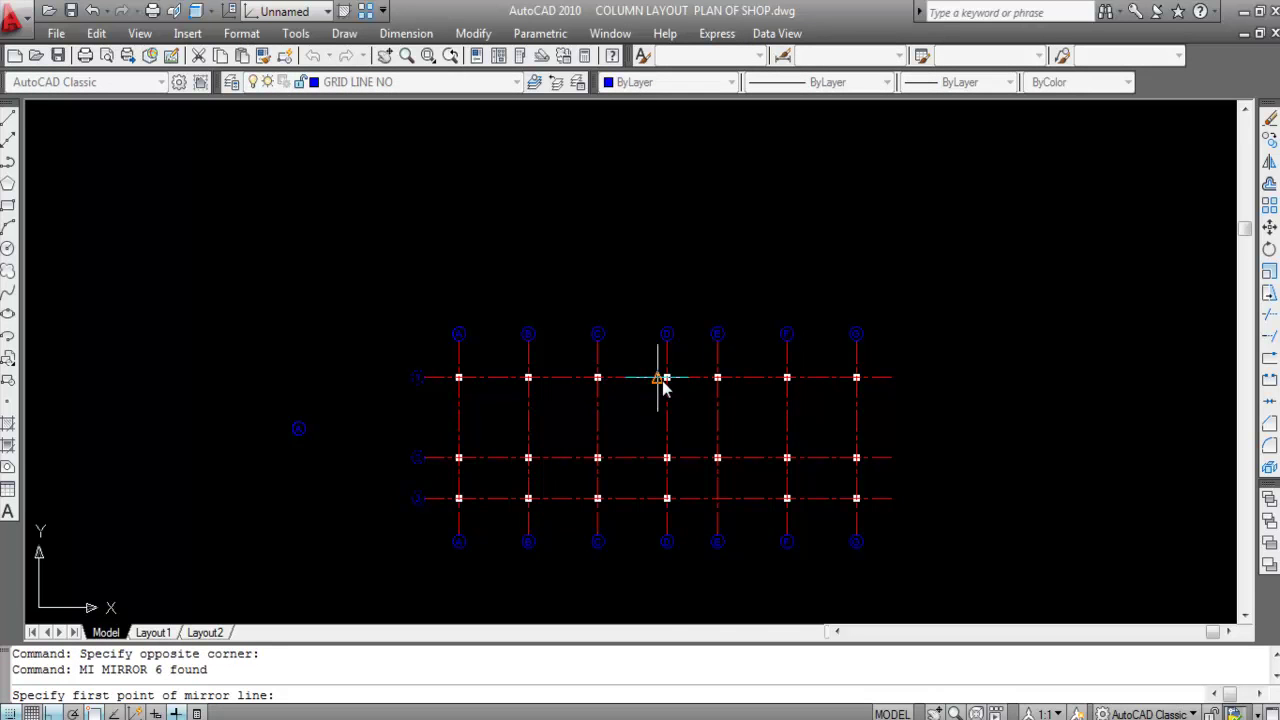
left_click(663, 388)
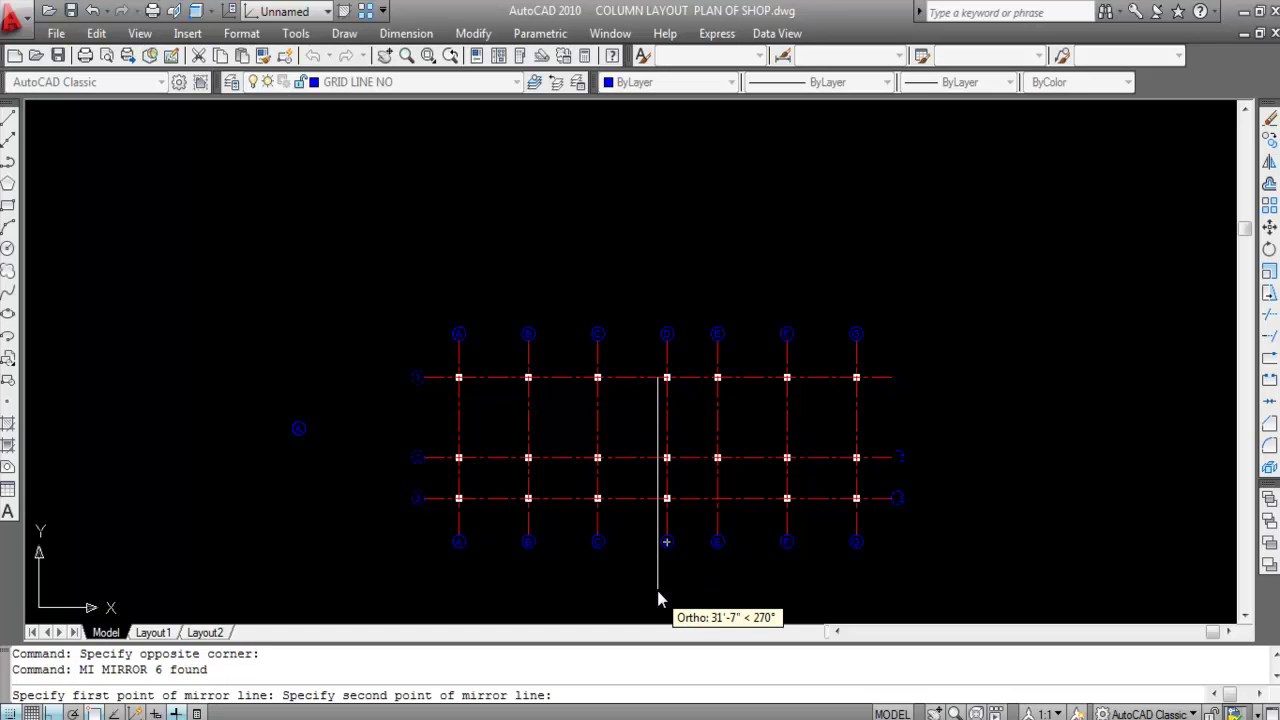
scroll(658, 598, "up", 2)
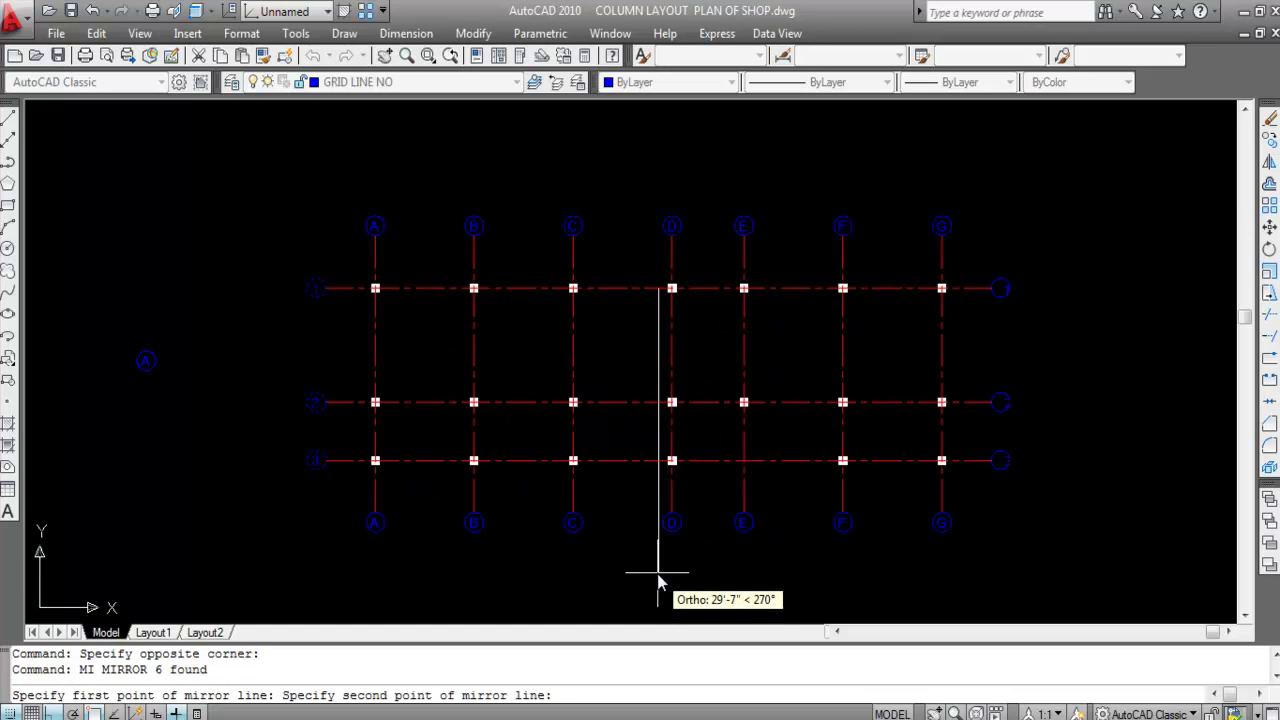
left_click(658, 585)
right_click(656, 348)
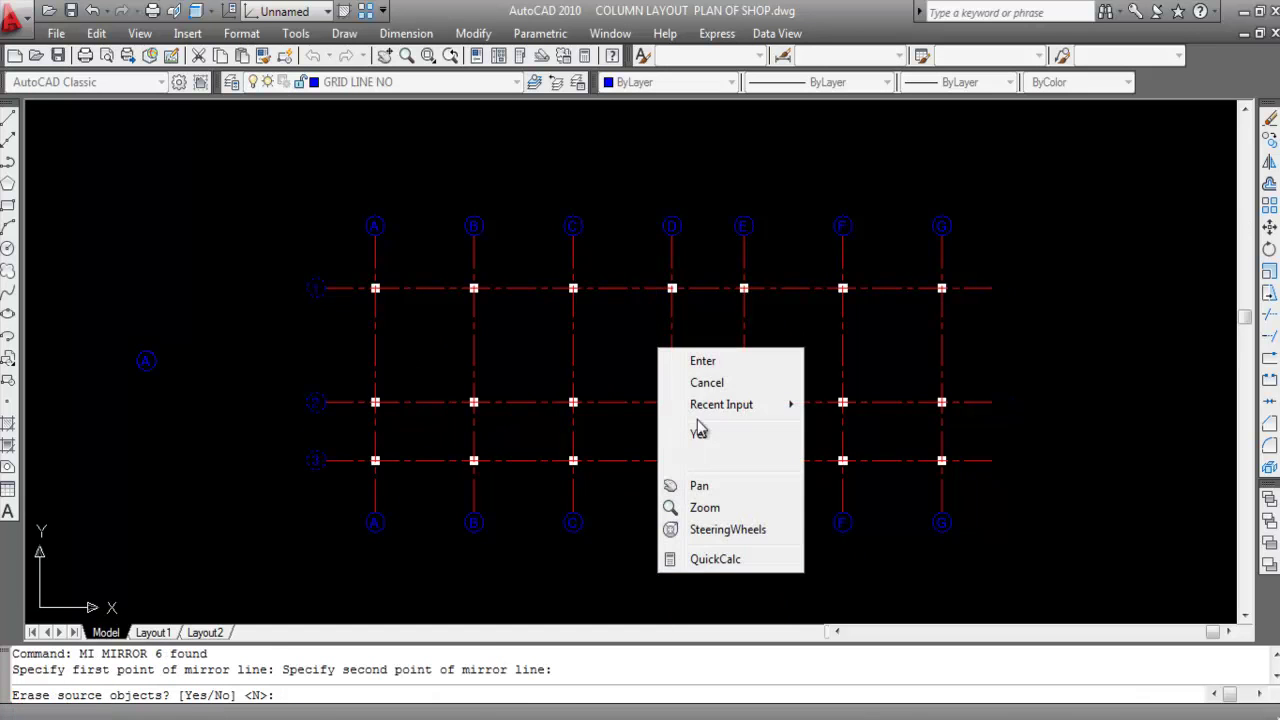
left_click(714, 364)
Step: Examine how the numbered and lettered grid lines, such as 1 and C, cross at the columns
scroll(1027, 428, "up", 3)
scroll(1022, 388, "down", 4)
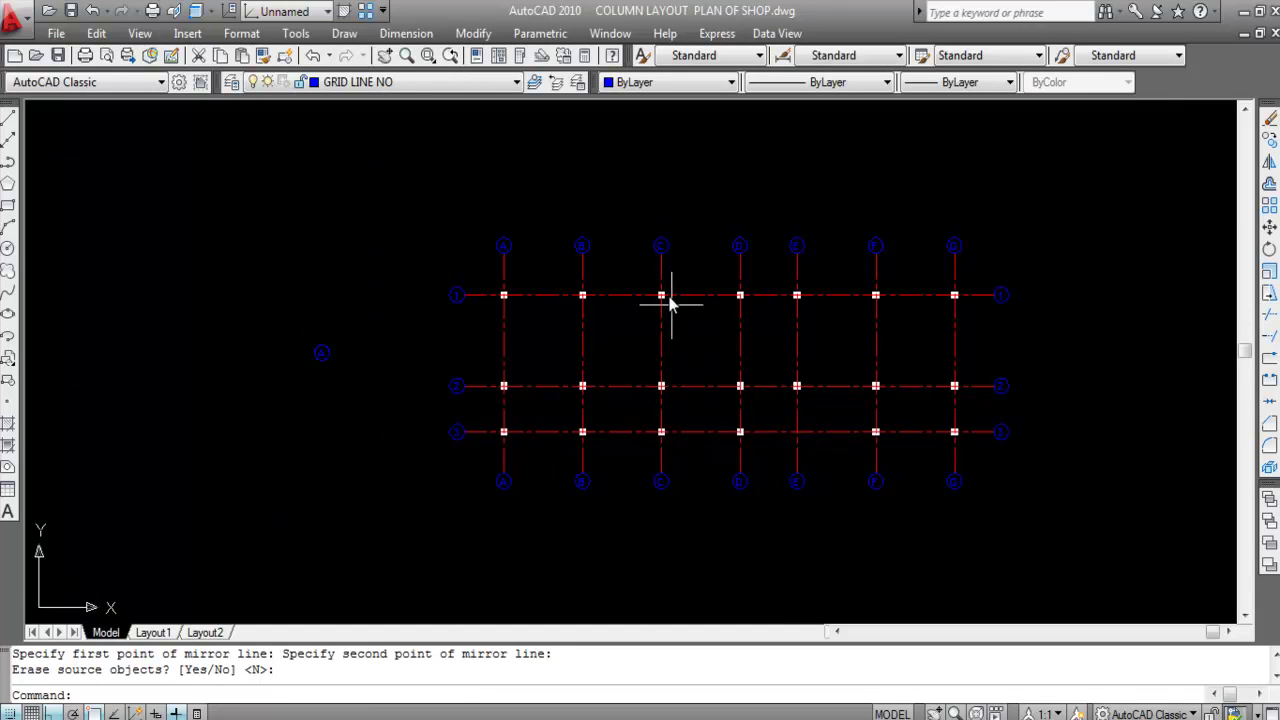
scroll(650, 316, "up", 2)
left_click(609, 321)
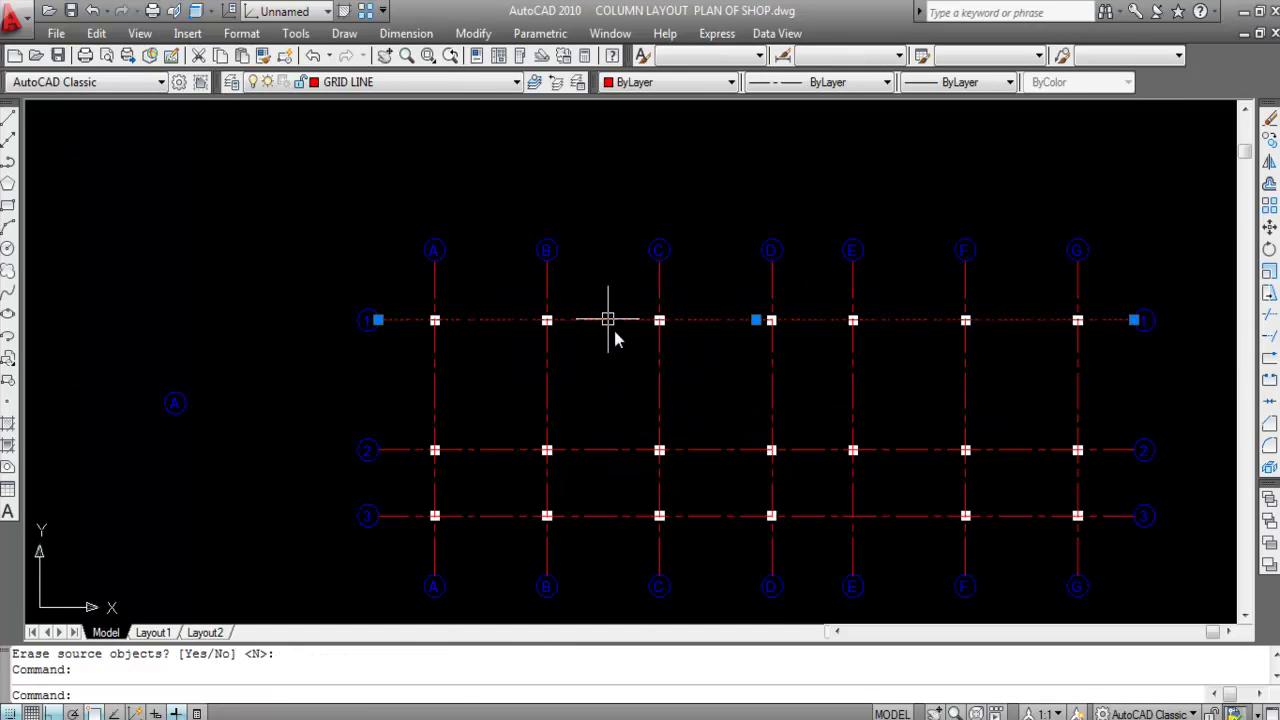
key("Escape")
left_click(662, 250)
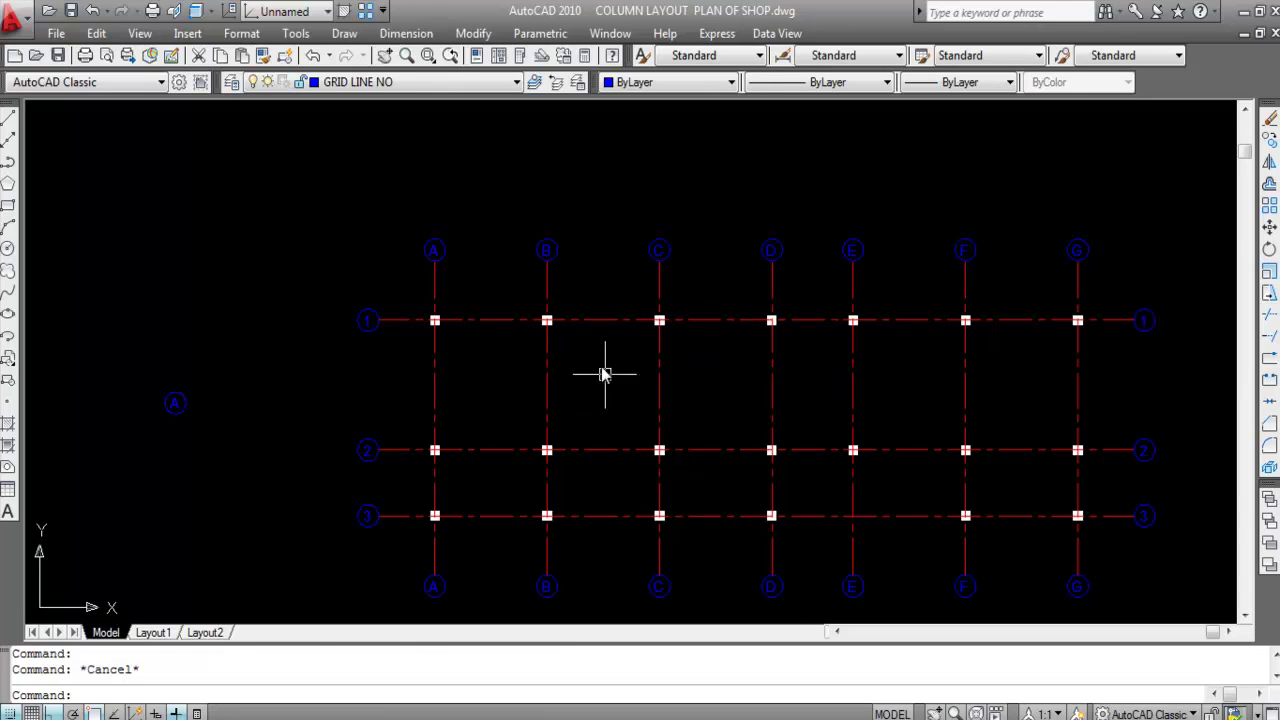
left_click(609, 320)
left_click(659, 250)
scroll(657, 250, "up", 3)
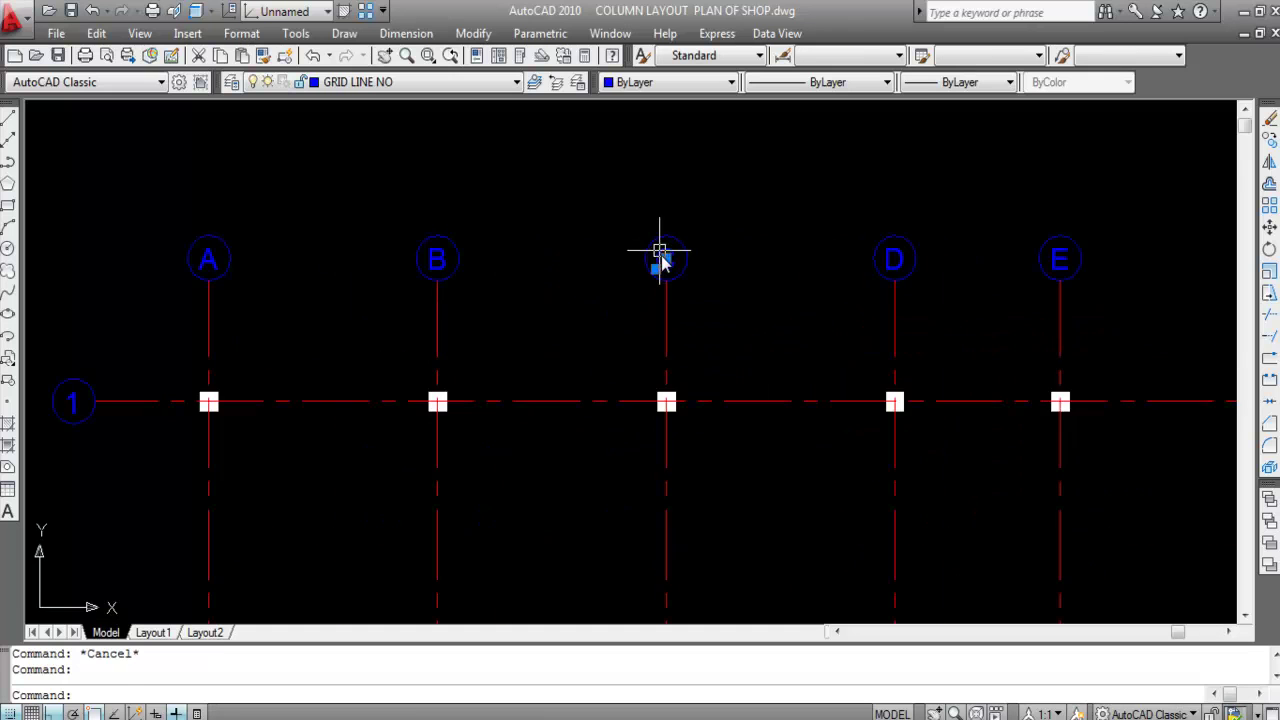
key("Escape")
scroll(609, 251, "down", 4)
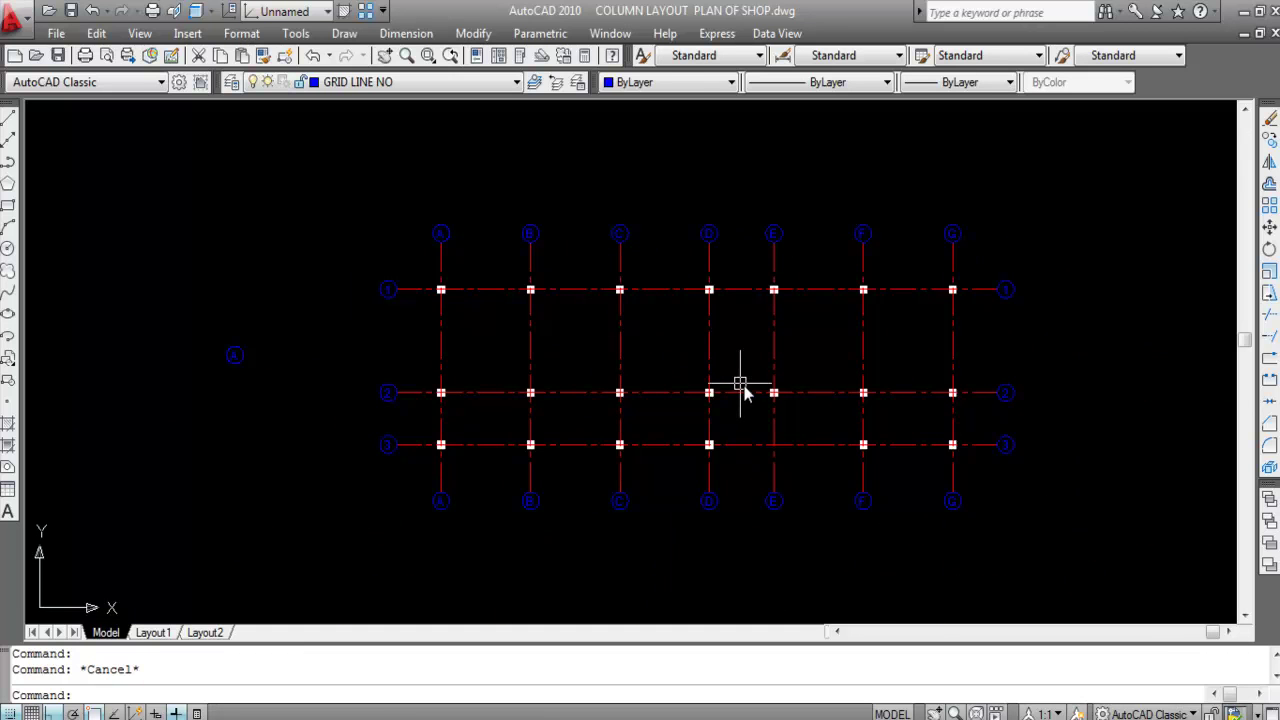
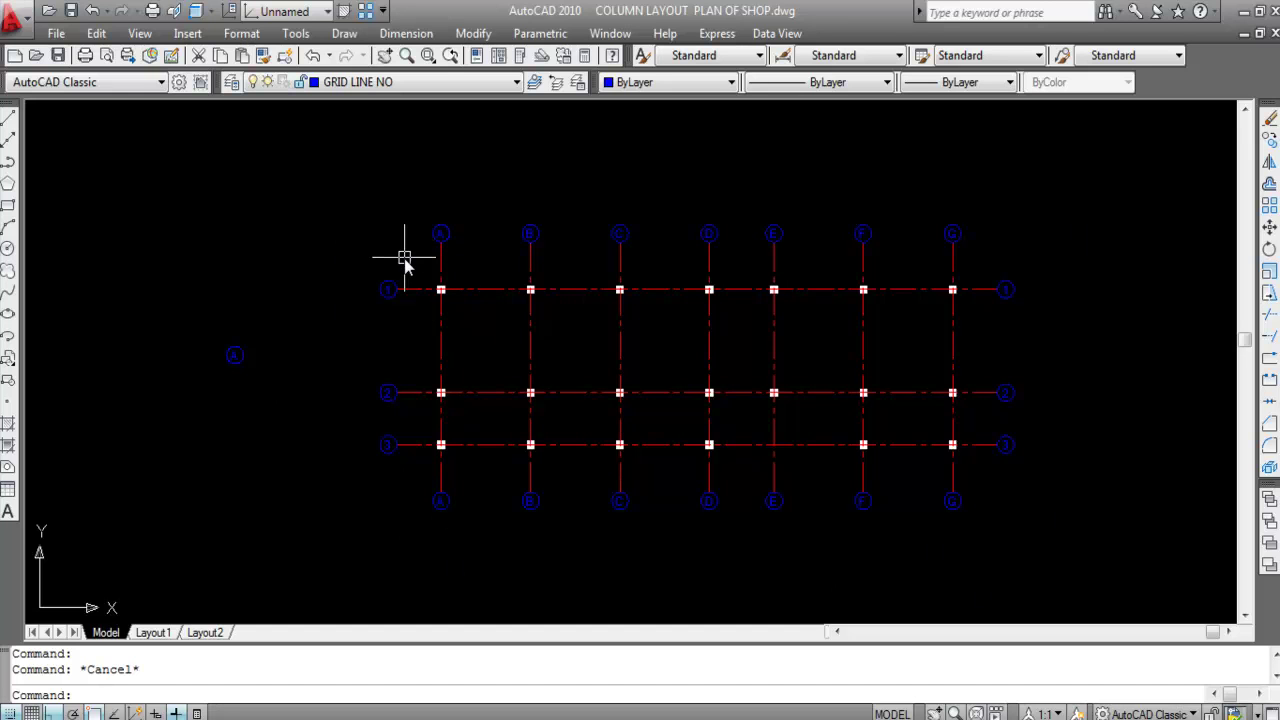
scroll(420, 256, "up", 3)
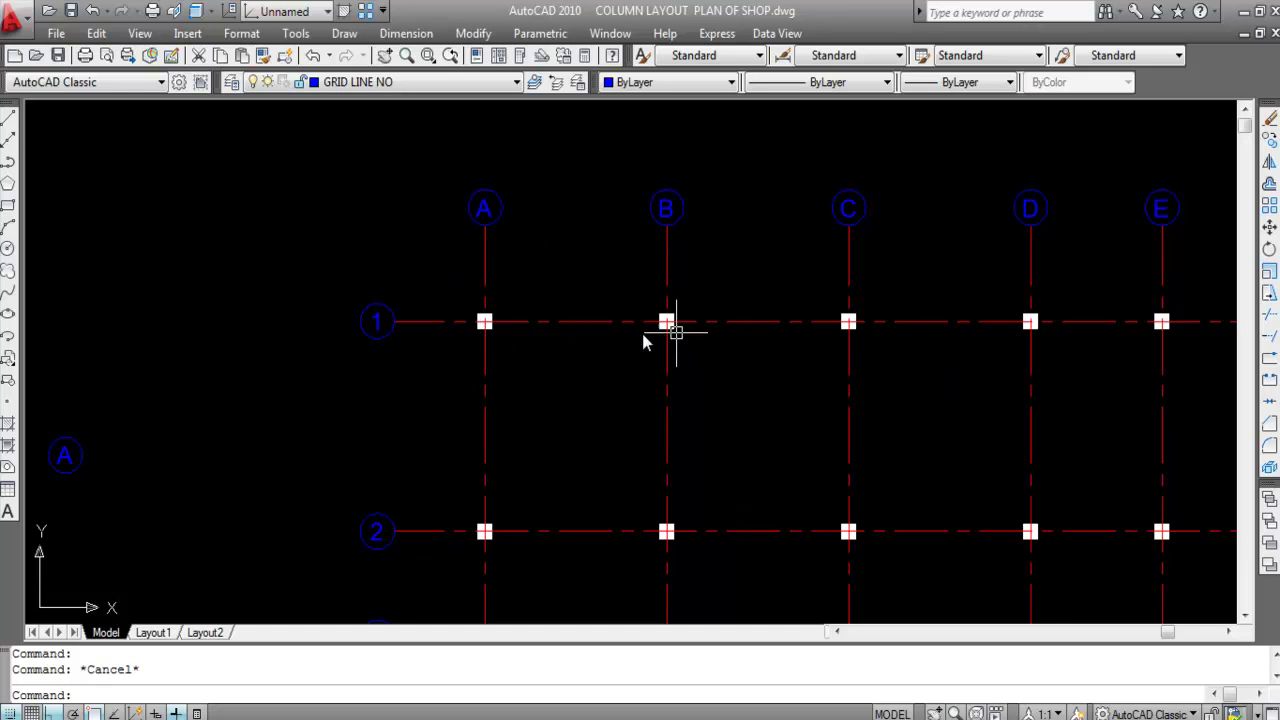
scroll(480, 333, "up", 3)
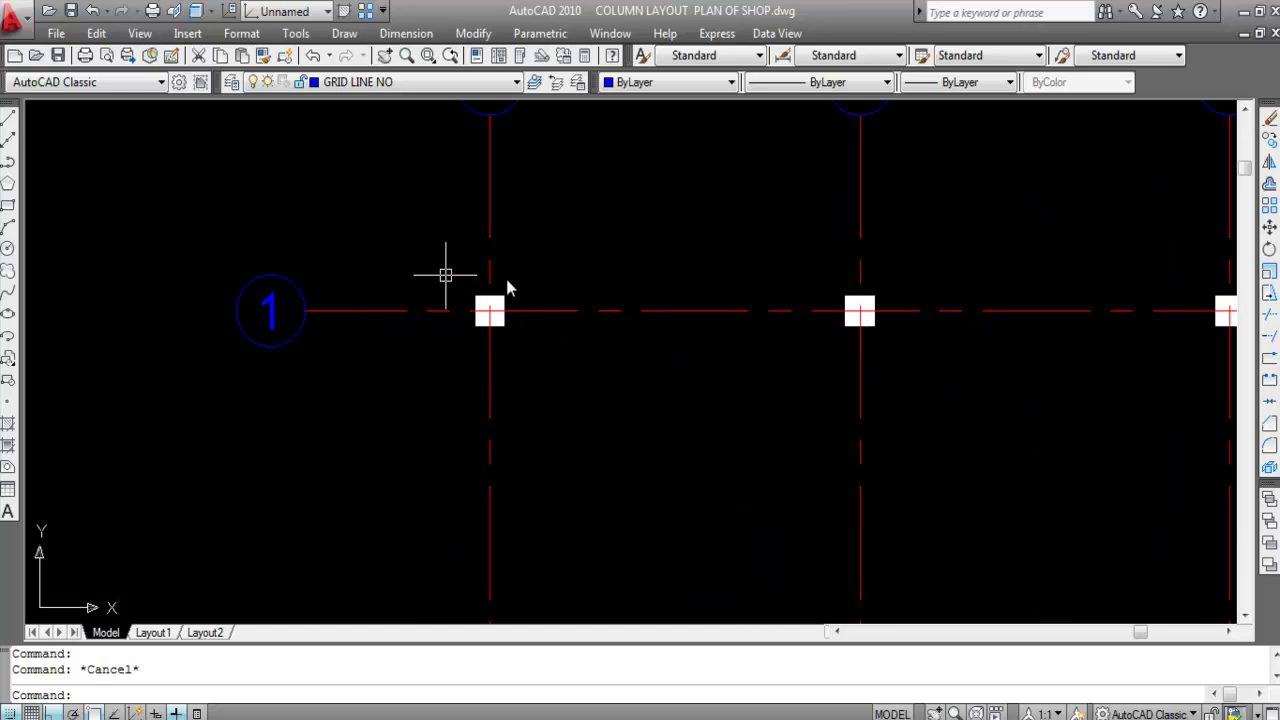
scroll(488, 340, "down", 4)
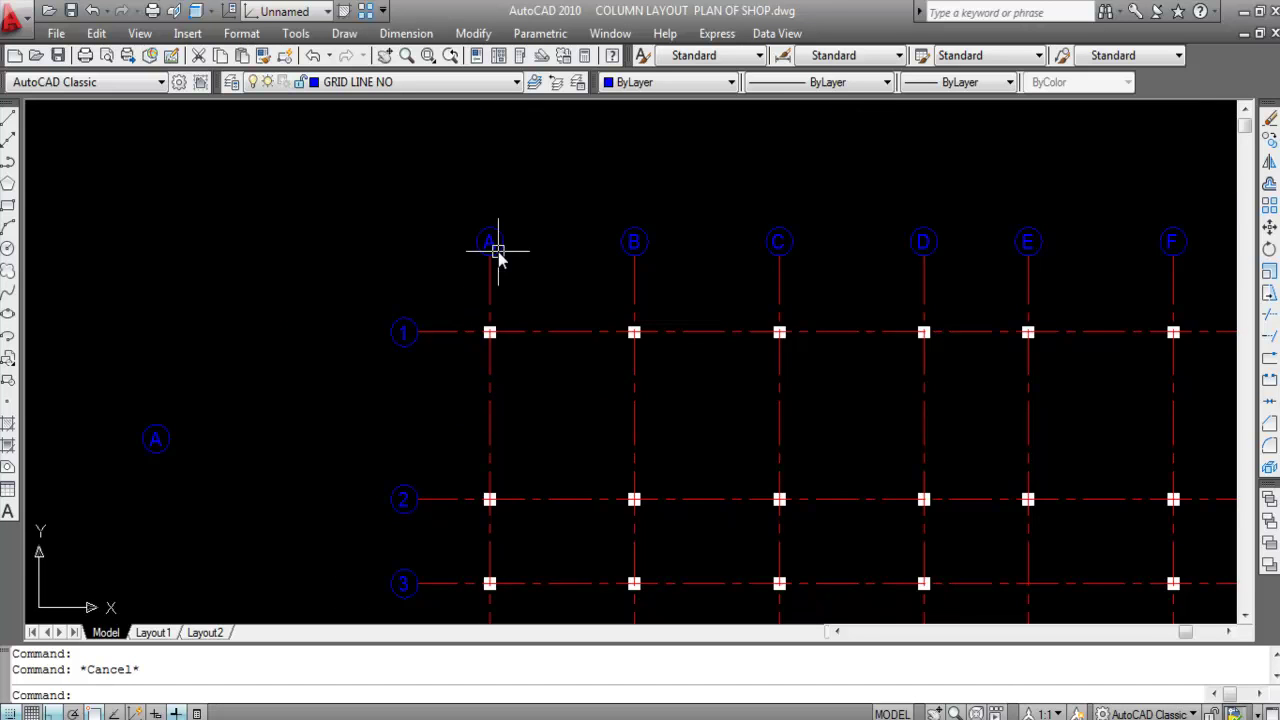
scroll(499, 262, "down", 2)
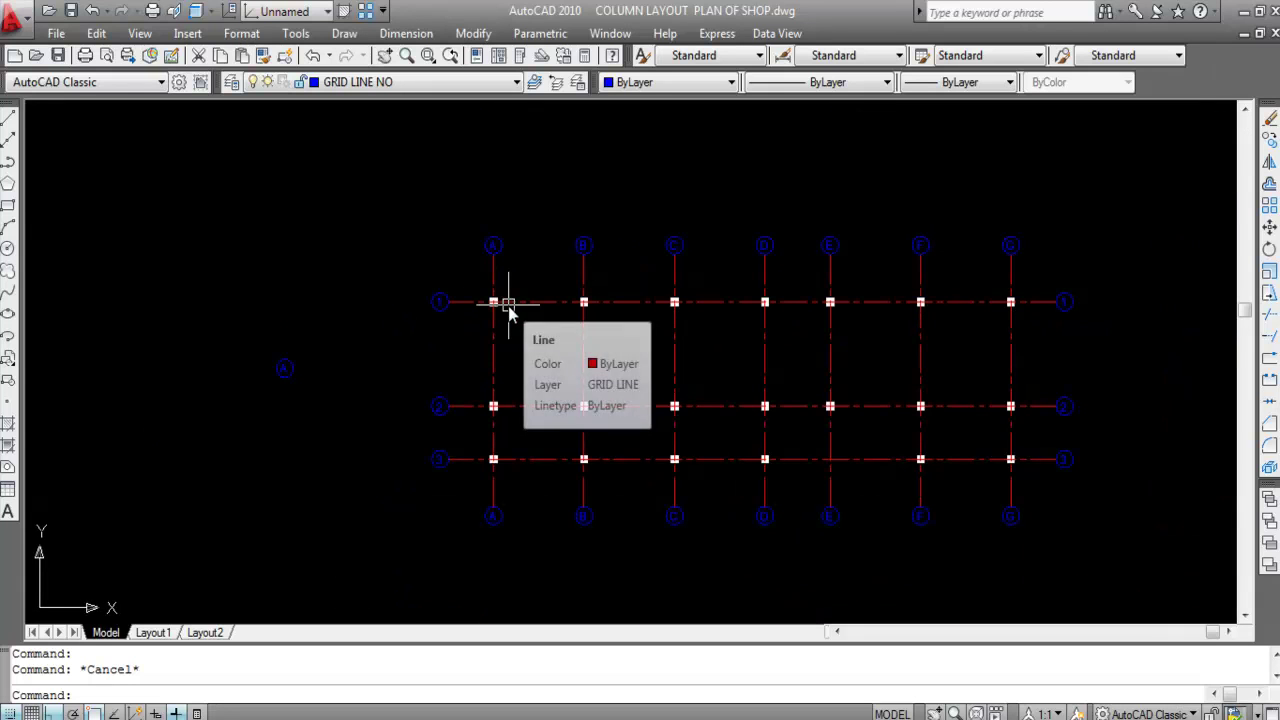
Step: Make COLUMN NO the current layer
left_click(368, 86)
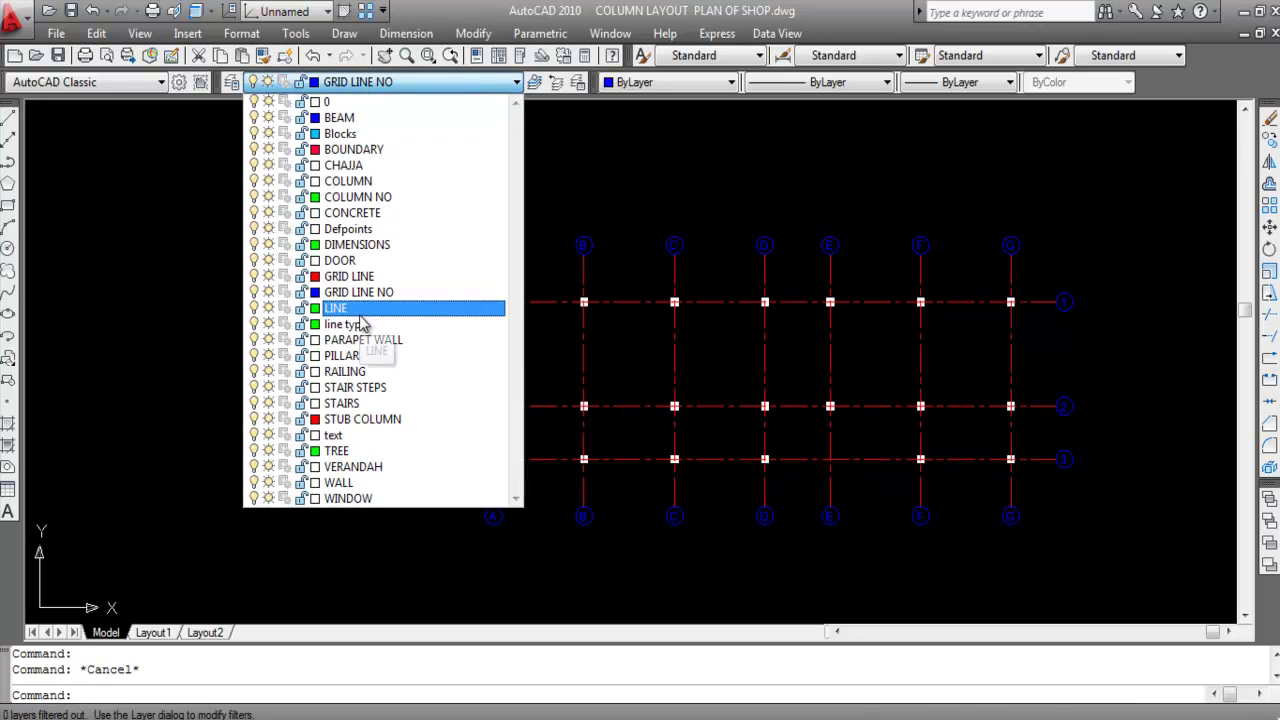
key("c")
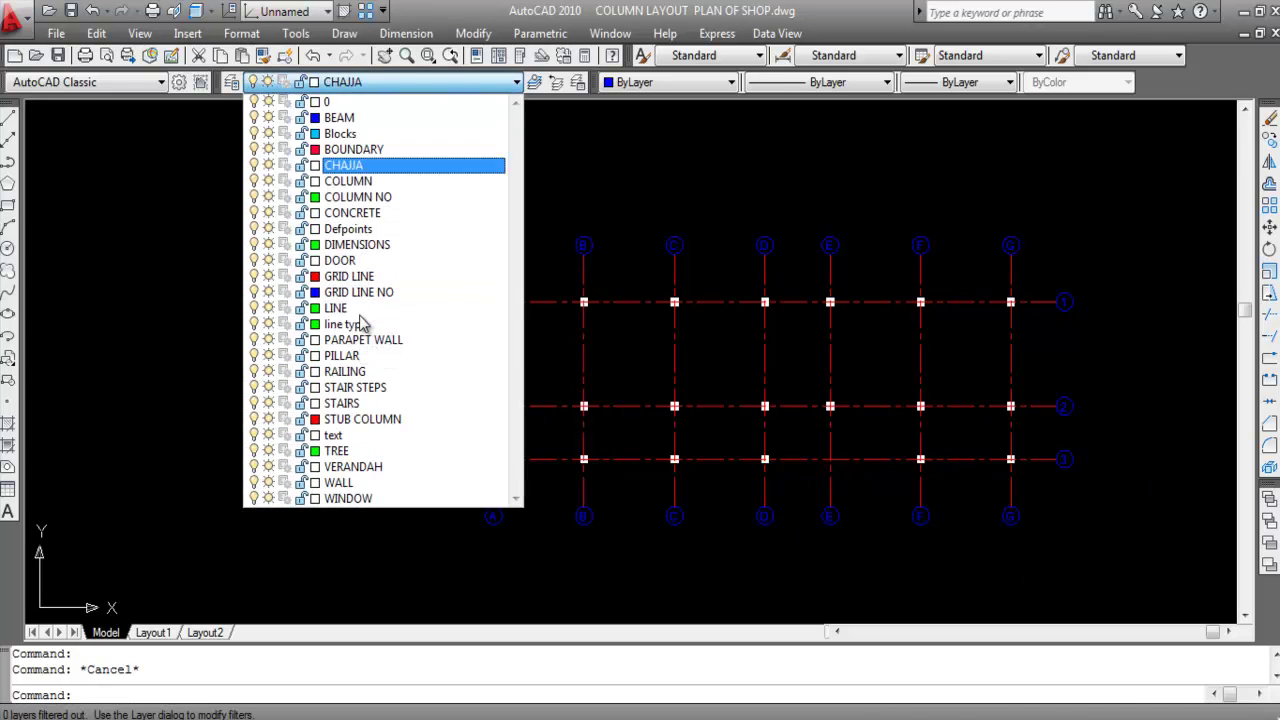
left_click(357, 197)
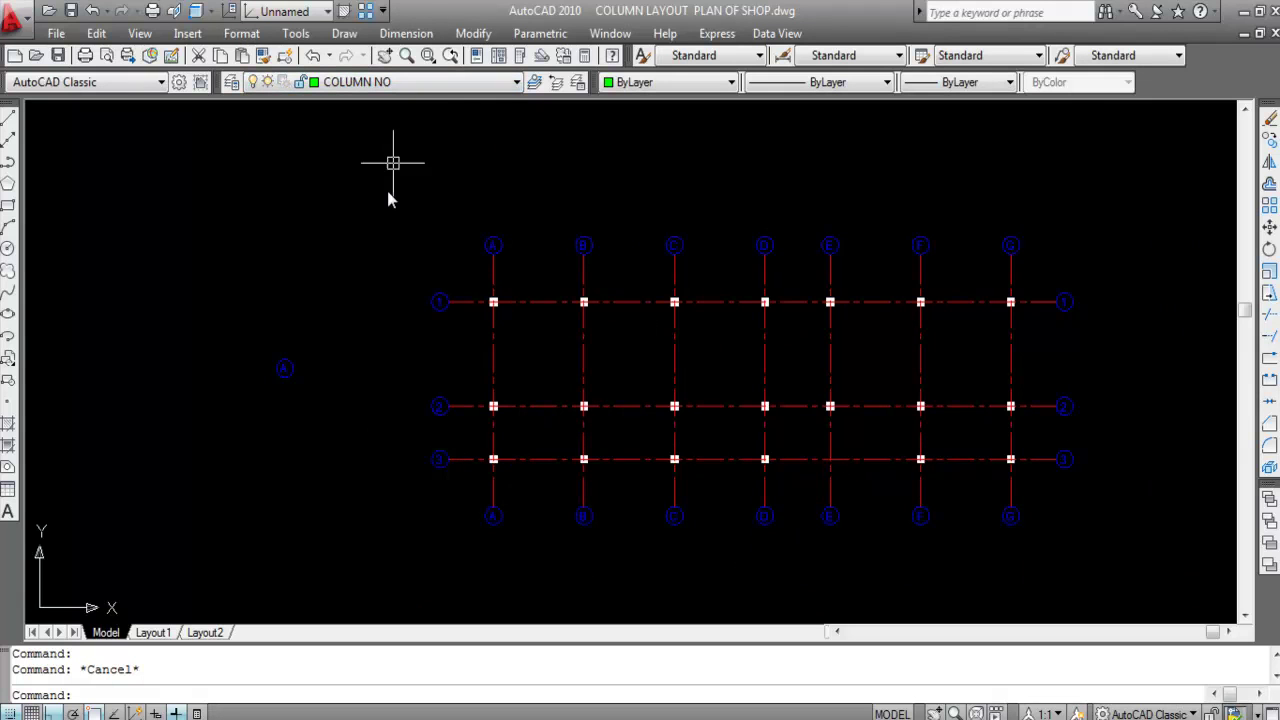
Step: Start a single-line text with the Justify option for a column number
scroll(450, 288, "up", 2)
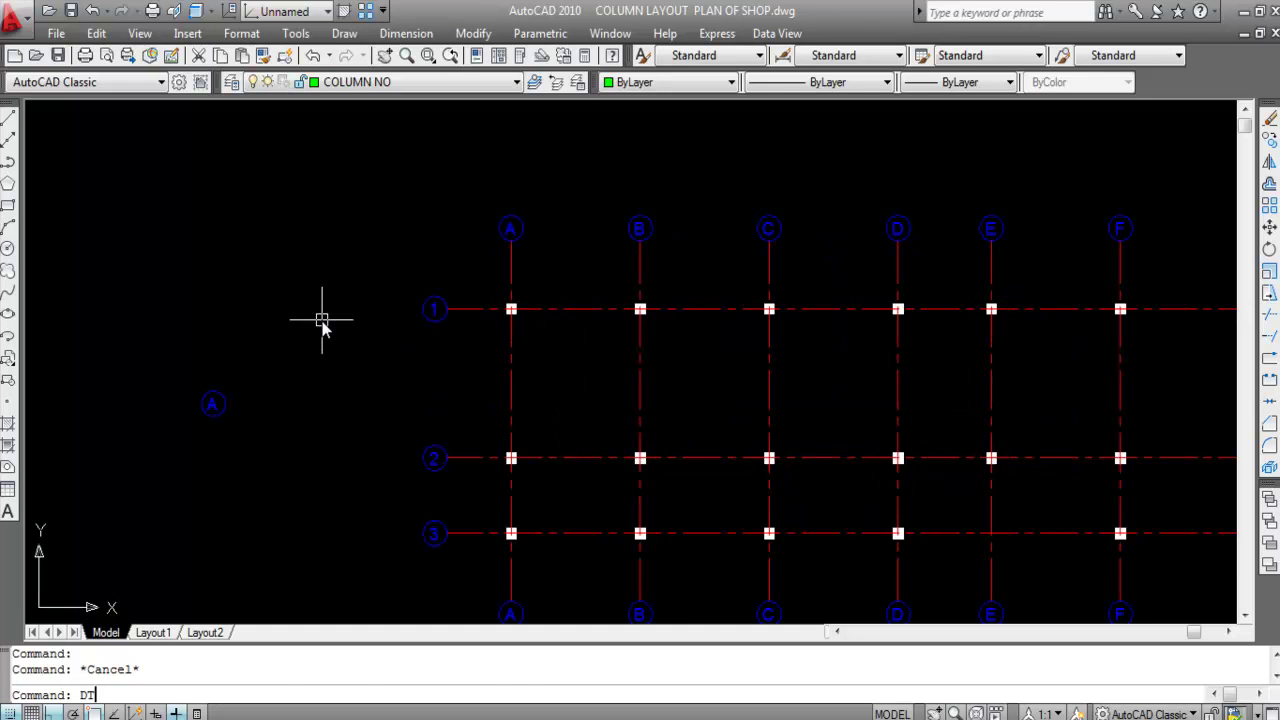
key("Return")
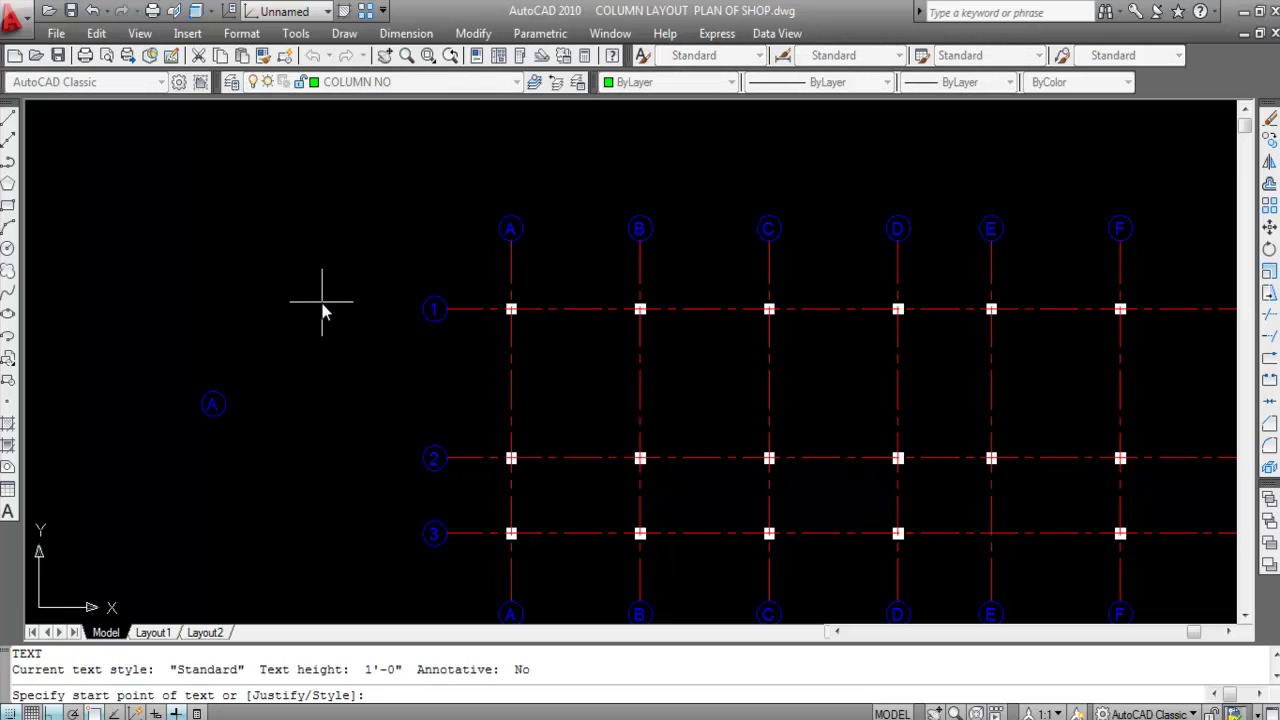
type("J")
key("Return")
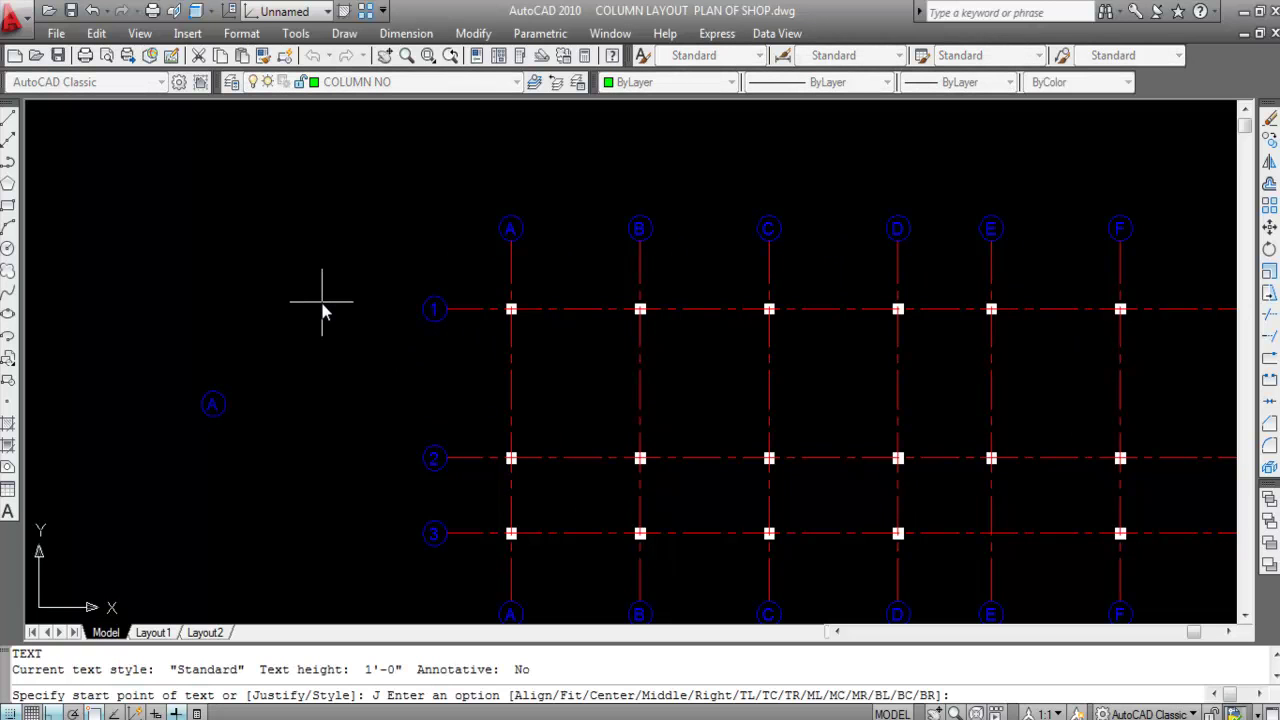
Step: Create the middle-justified text A1, 1' high with 0 rotation, in the empty area outside the column grid
key("Return")
left_click(331, 280)
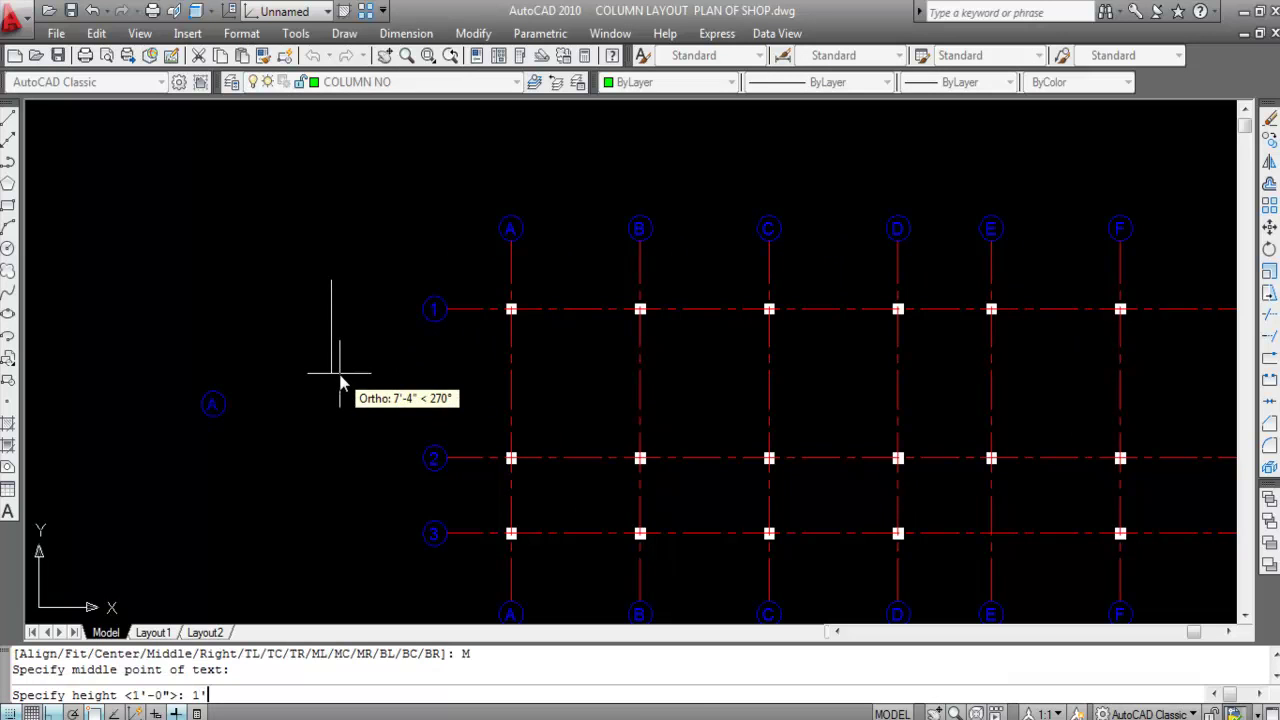
type("1'")
key("Return")
key("Return")
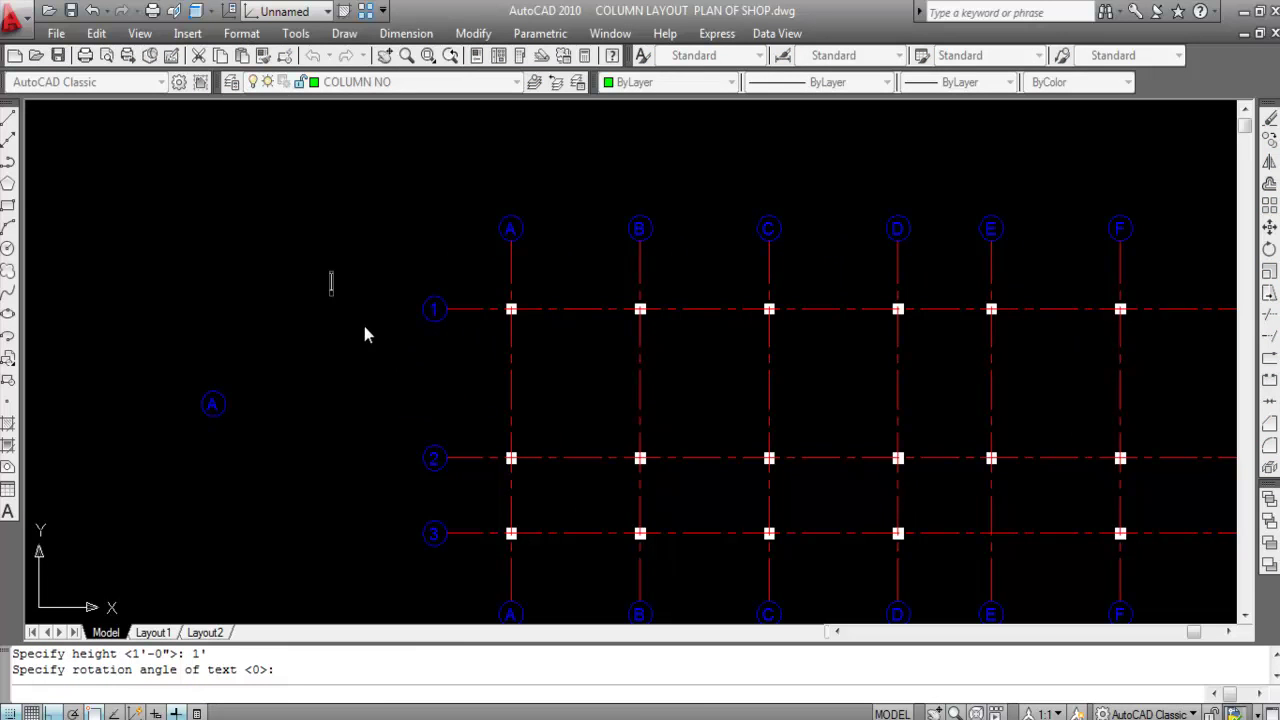
type("A1")
key("Return")
key("Return")
Step: Copy the A1 text with its lower-left corner as base point and paste it beside the column at grid A-1
scroll(325, 280, "up", 3)
left_click(321, 283)
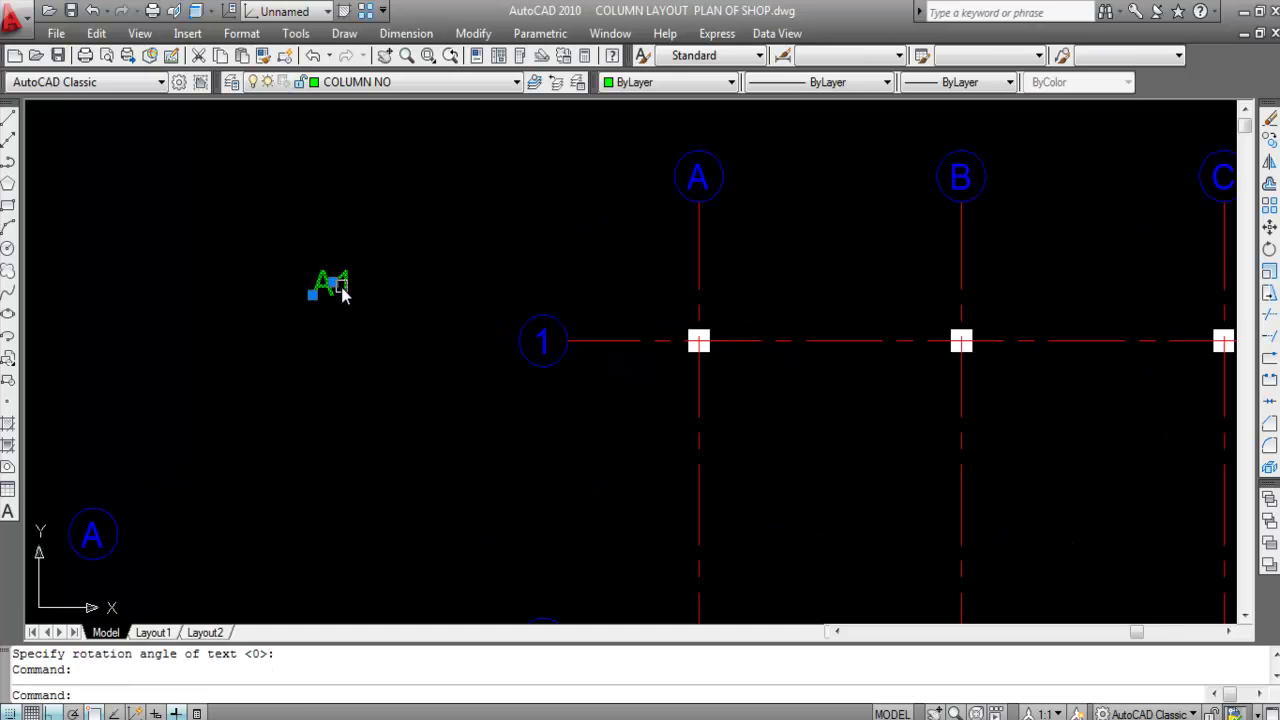
key("ctrl+shift+c")
left_click(312, 294)
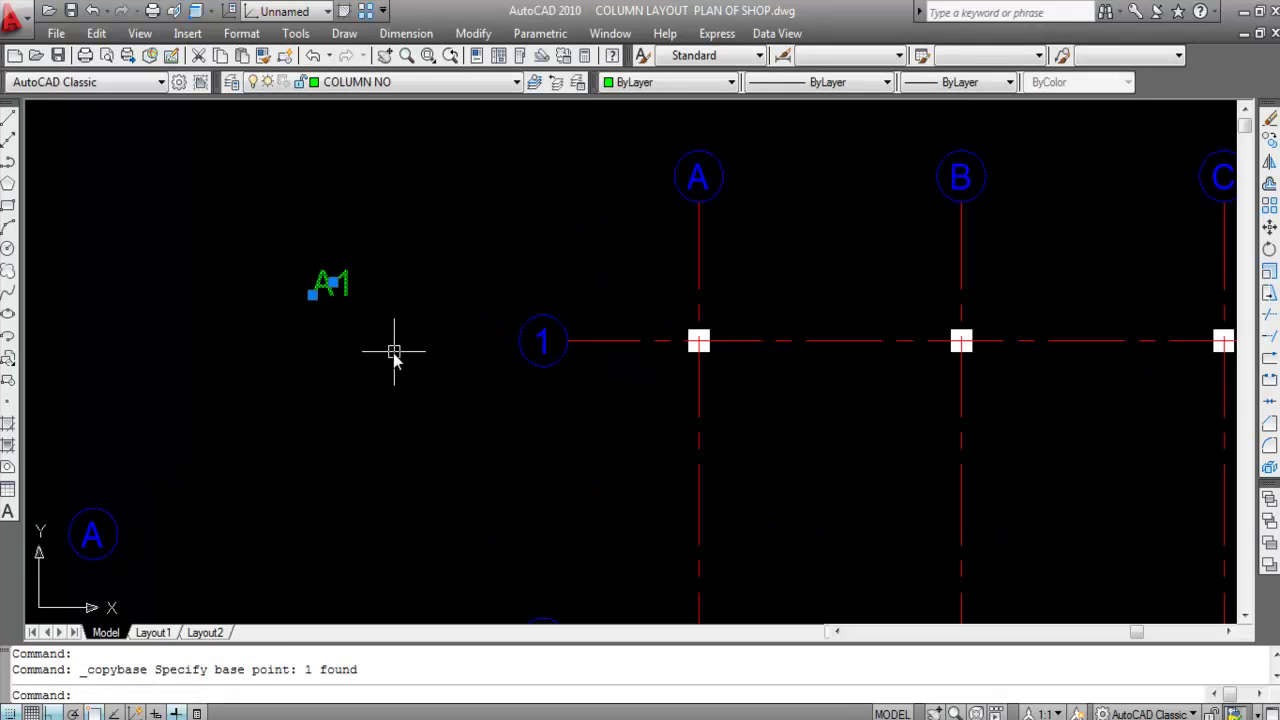
key("ctrl+v")
scroll(650, 300, "up", 2)
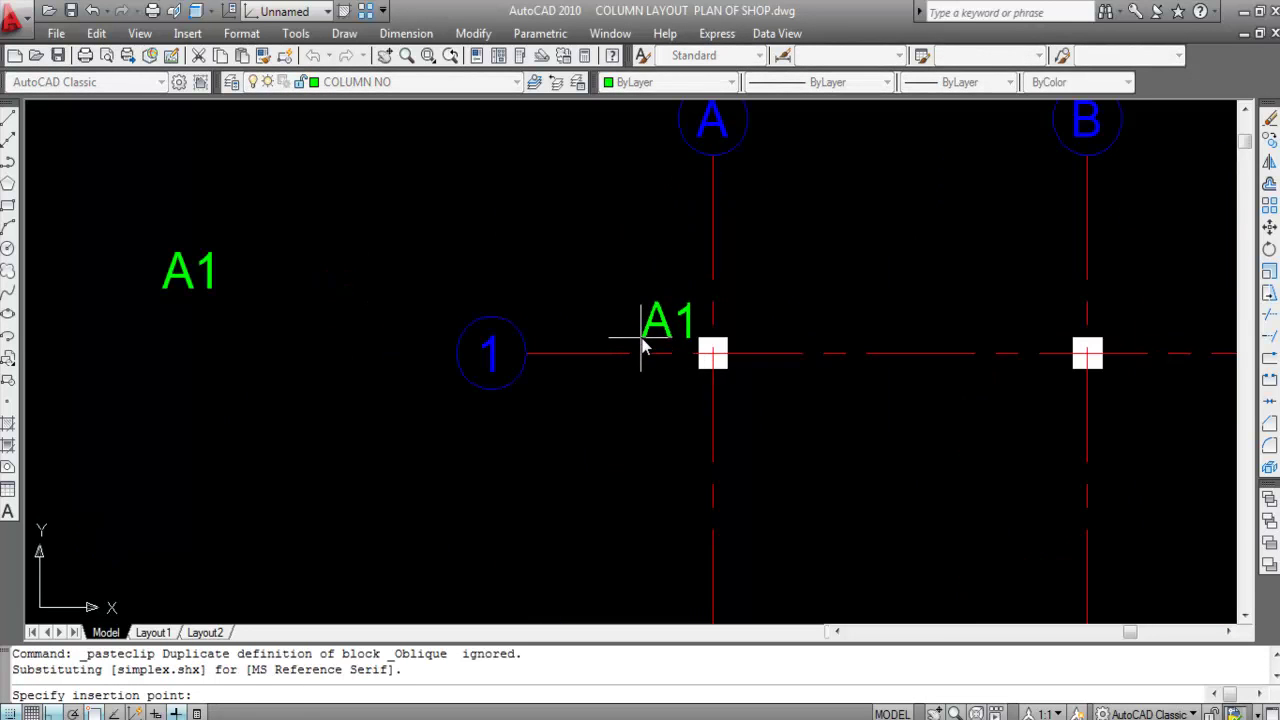
left_click(641, 337)
Step: Erase the original A1 text outside the column grid
scroll(510, 238, "down", 3)
left_click(413, 294)
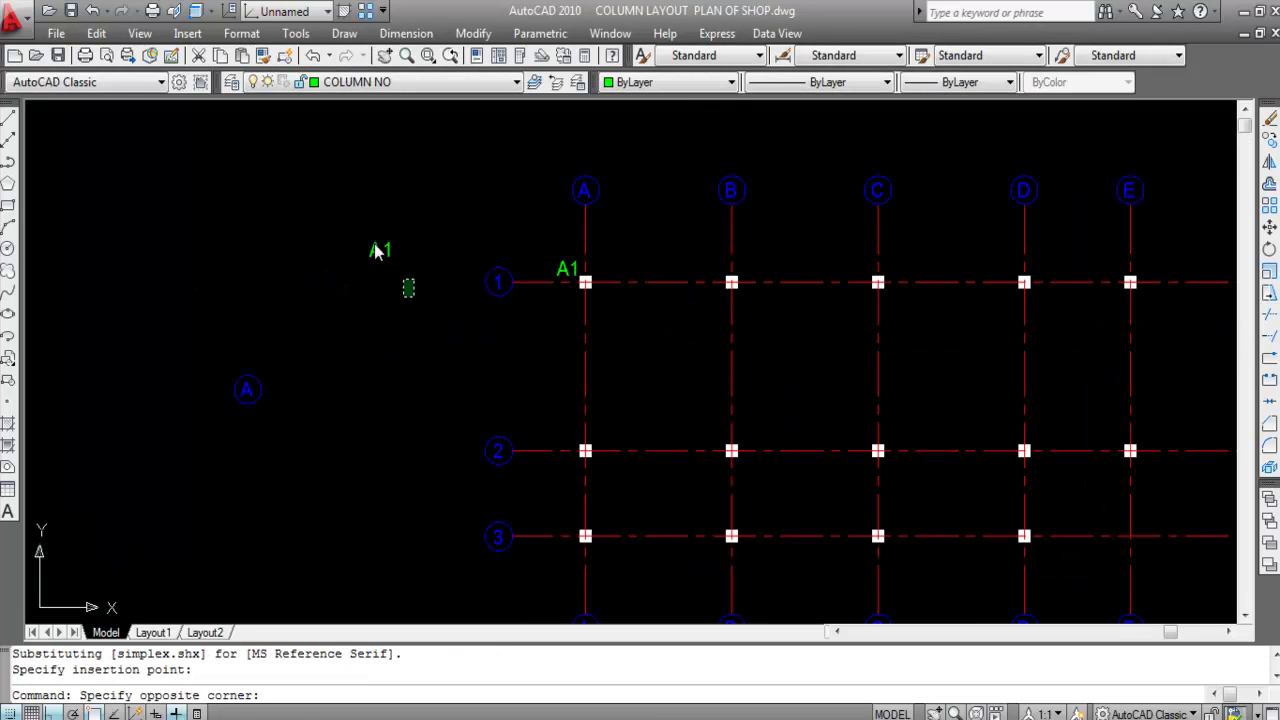
left_click(358, 226)
key("Delete")
Step: Paste the copied label beside the column at grid B-1 and change its text to B1
scroll(585, 215, "up", 3)
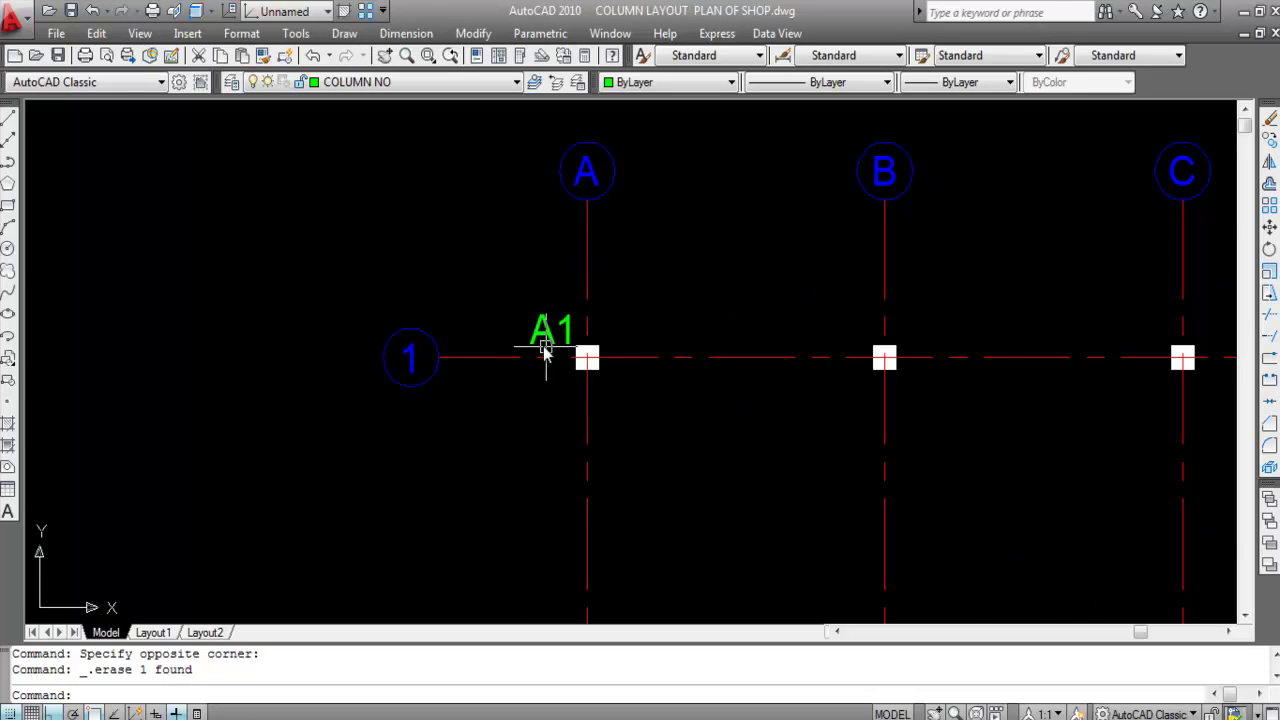
scroll(500, 292, "down", 2)
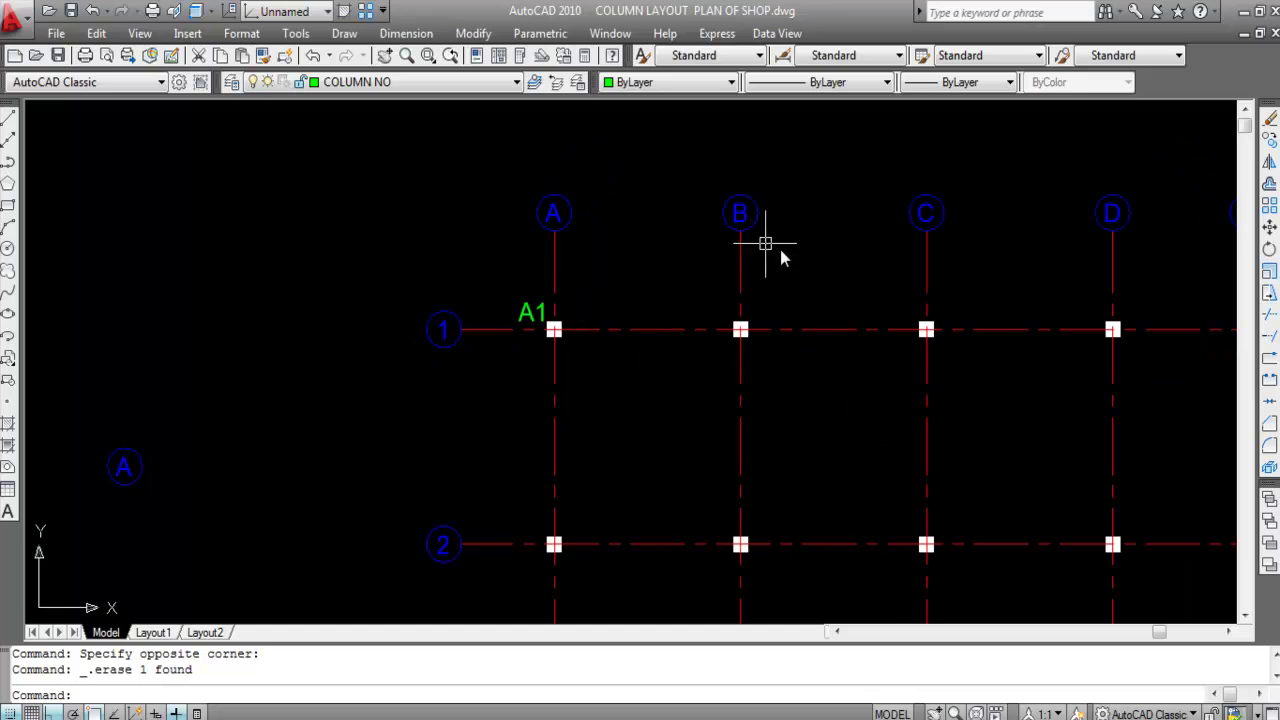
key("ctrl+v")
scroll(700, 320, "up", 3)
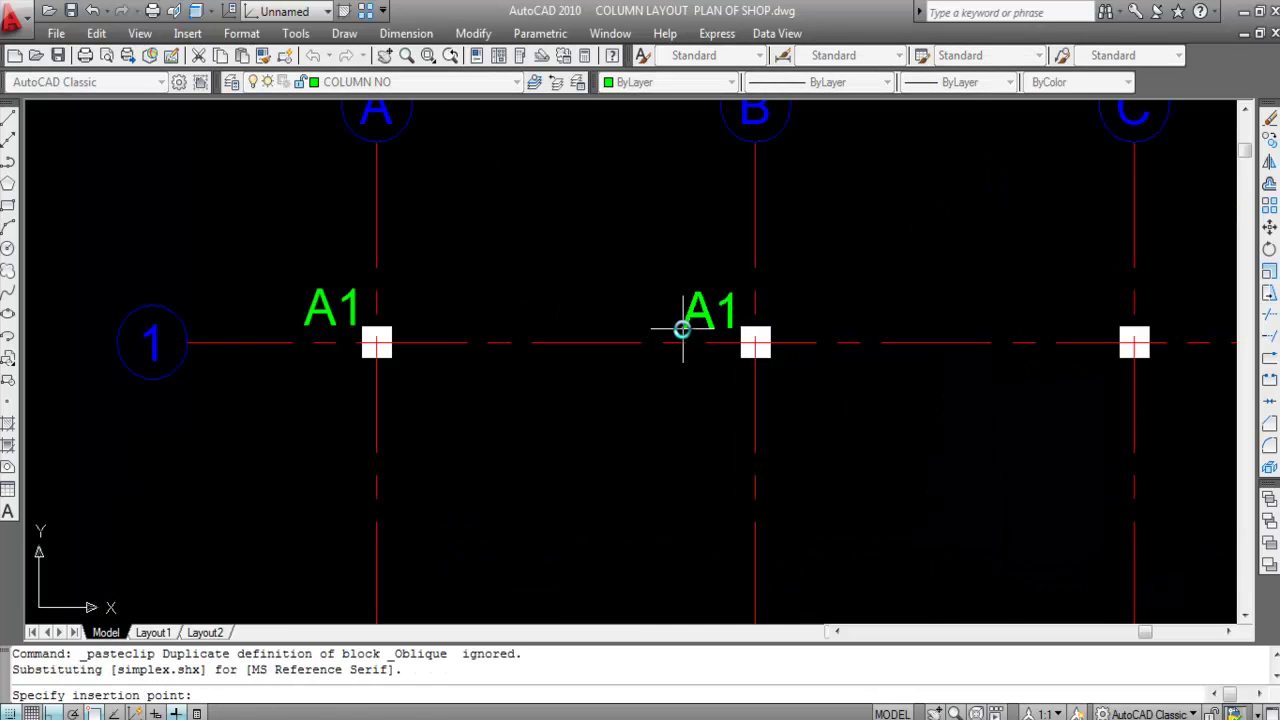
left_click(690, 330)
double_click(712, 318)
left_click(629, 319)
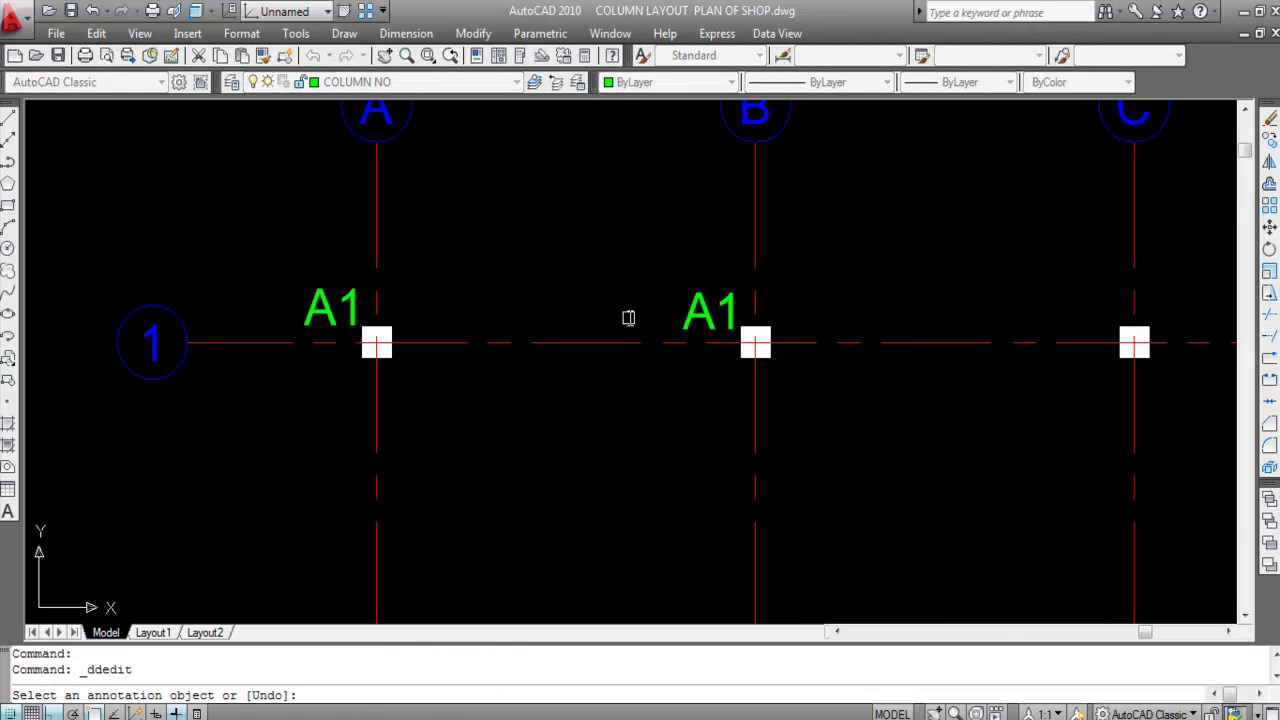
double_click(705, 318)
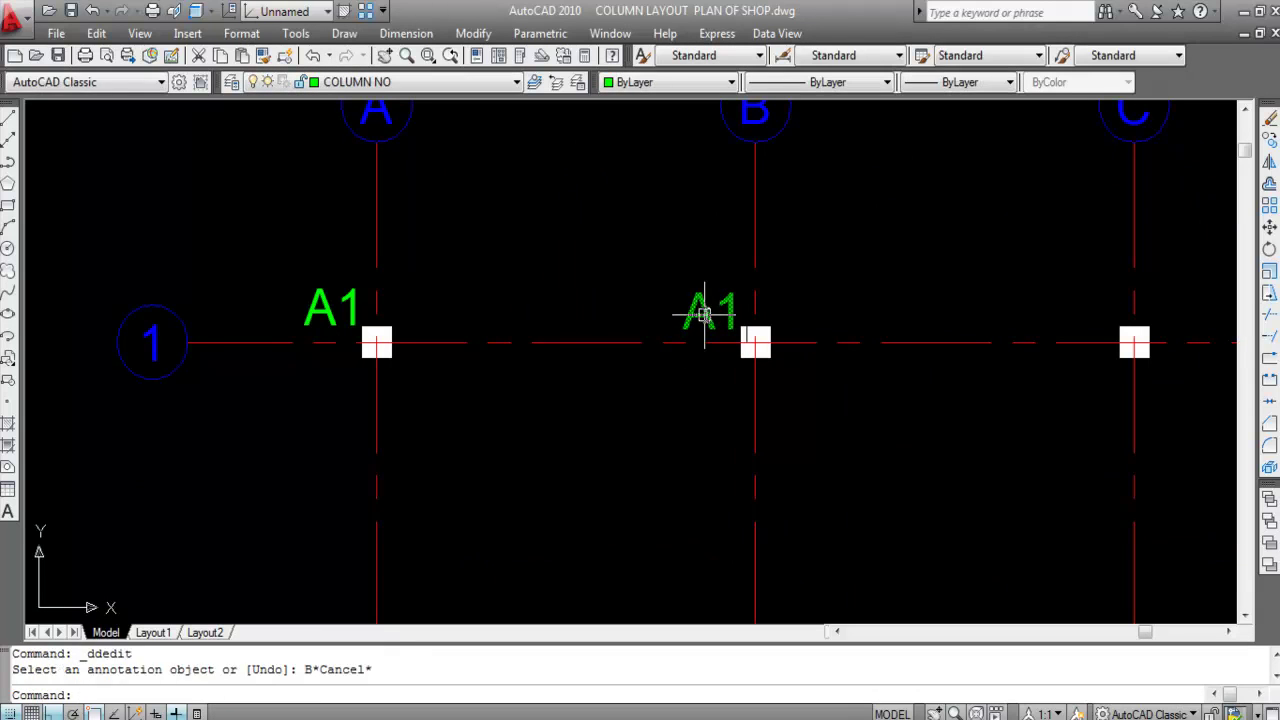
type("B1")
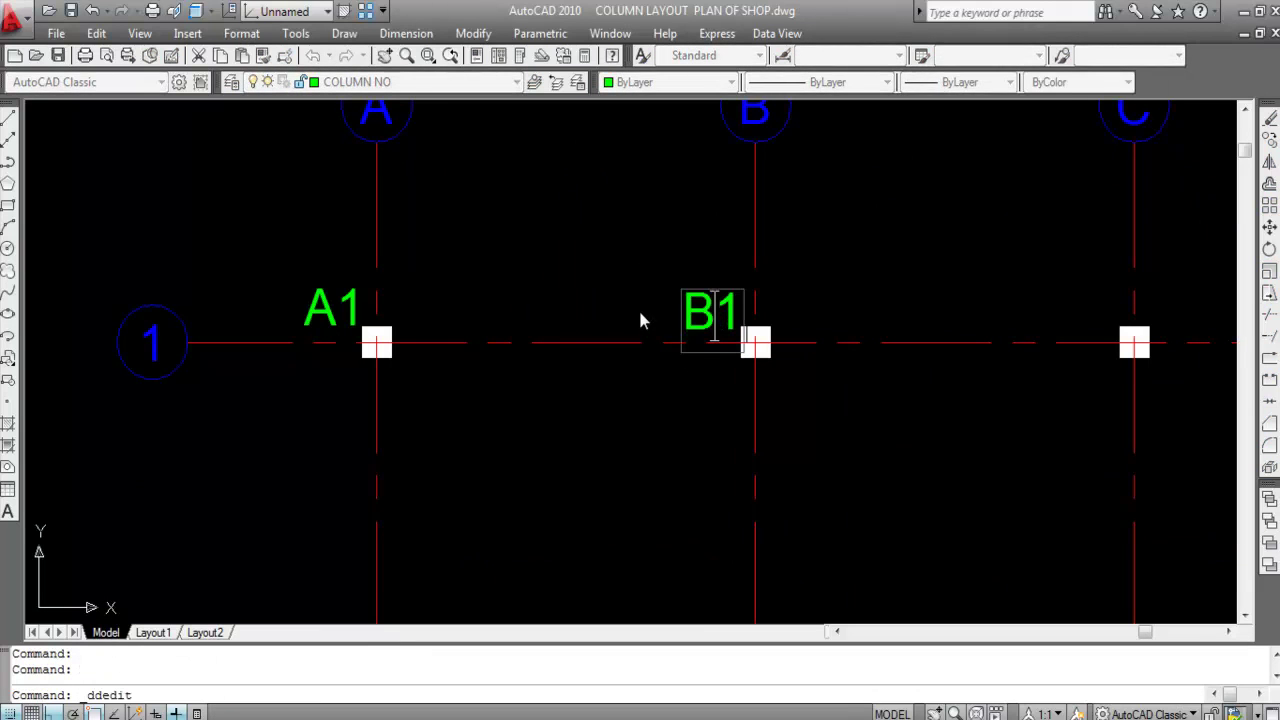
left_click(638, 314)
scroll(680, 322, "down", 4)
key("Escape")
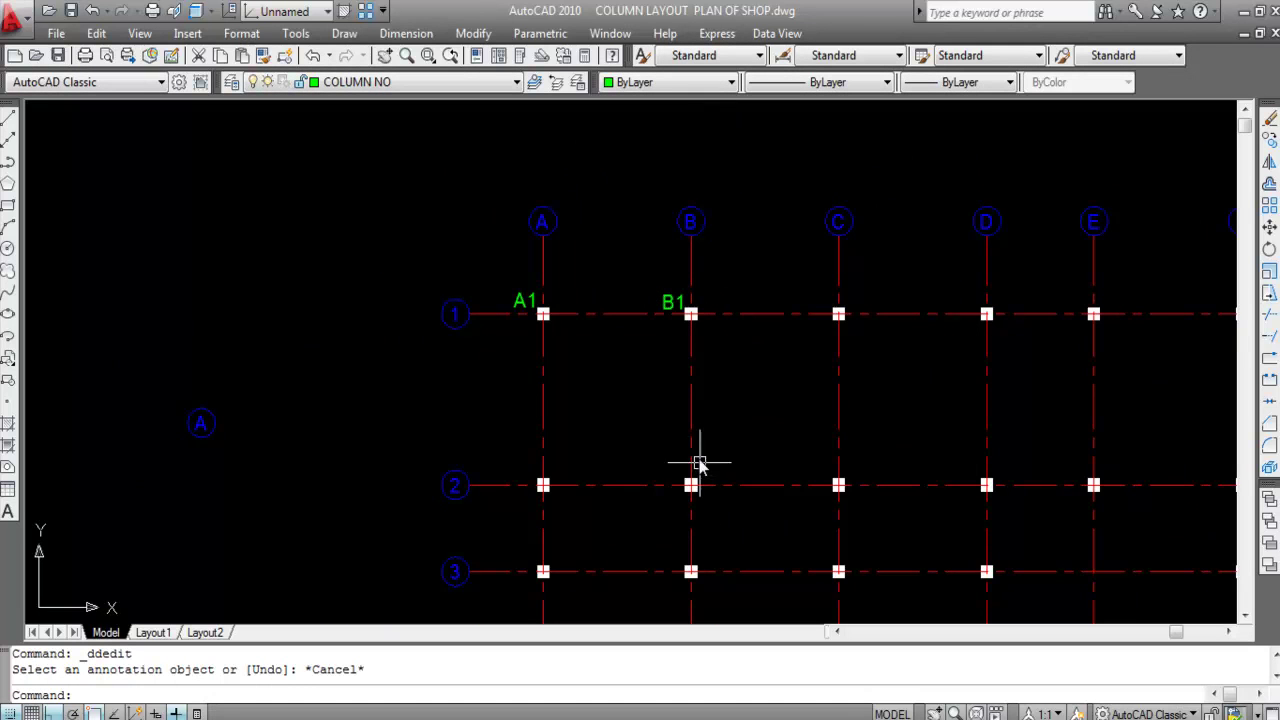
Step: Highlight grid lines B and 1 to check which column their intersection identifies
scroll(706, 294, "up", 4)
left_click(697, 274)
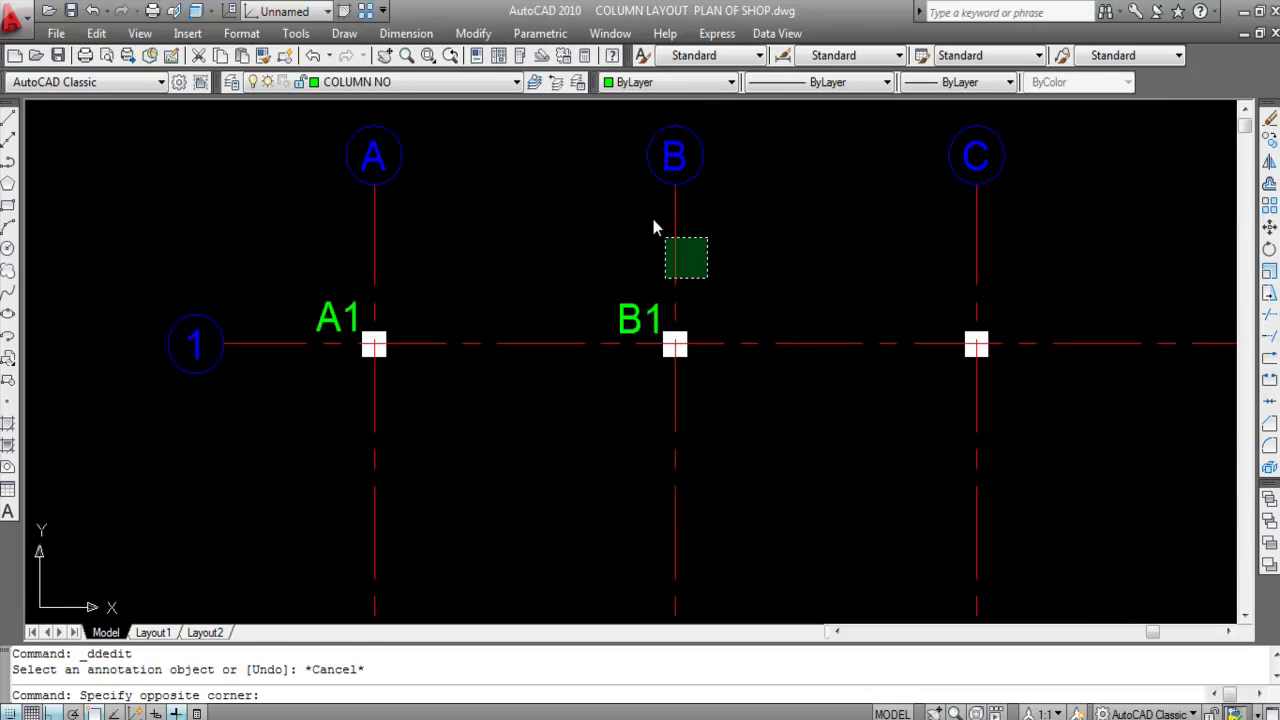
left_click(655, 216)
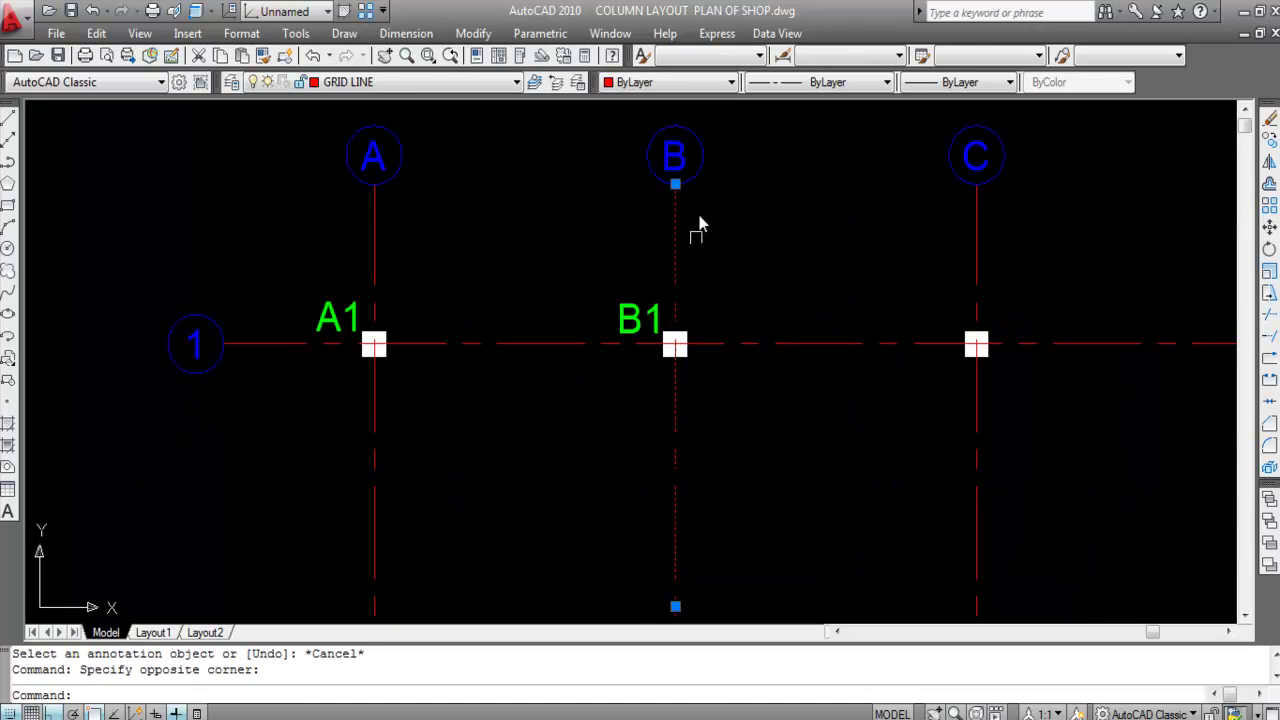
left_click(497, 344)
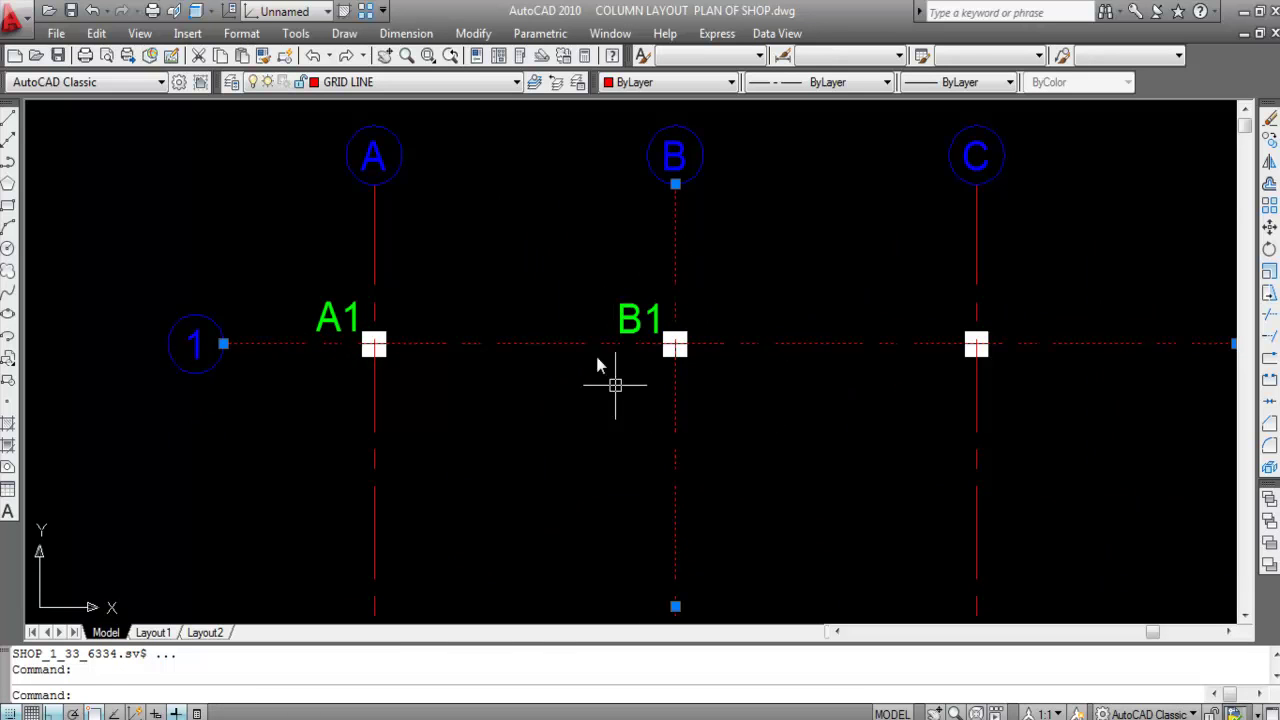
key("Escape")
Step: Paste the copied label beside the column at grid C-1 and change its text to C1
scroll(576, 333, "down", 2)
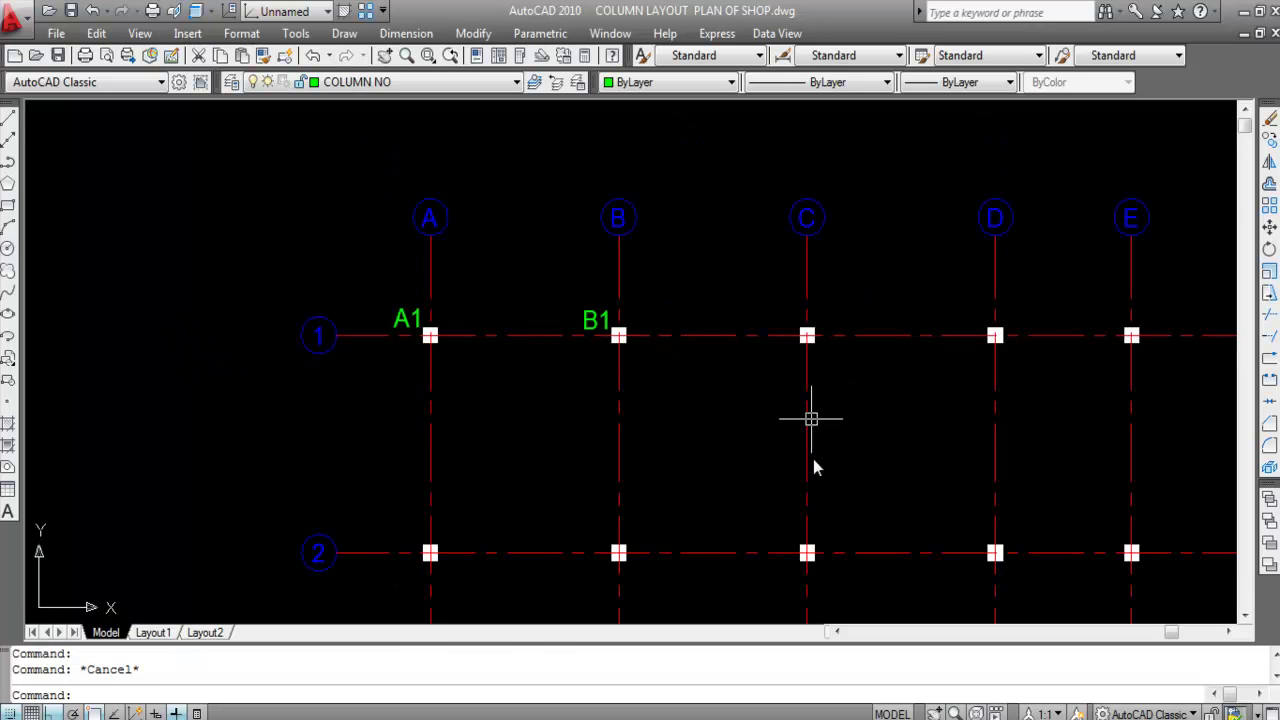
key("ctrl+v")
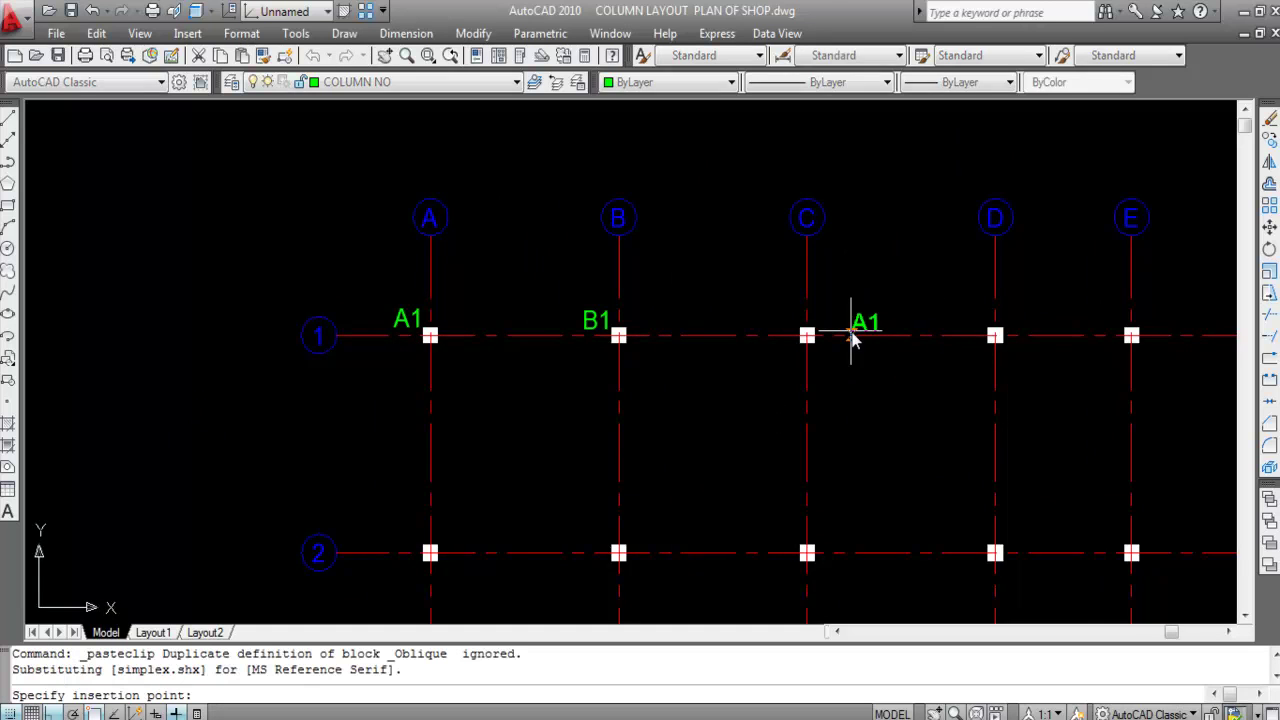
scroll(783, 327, "up", 5)
left_click(752, 410)
double_click(785, 398)
left_click_drag(797, 386, 682, 374)
type("C")
key("Return")
scroll(680, 330, "down", 6)
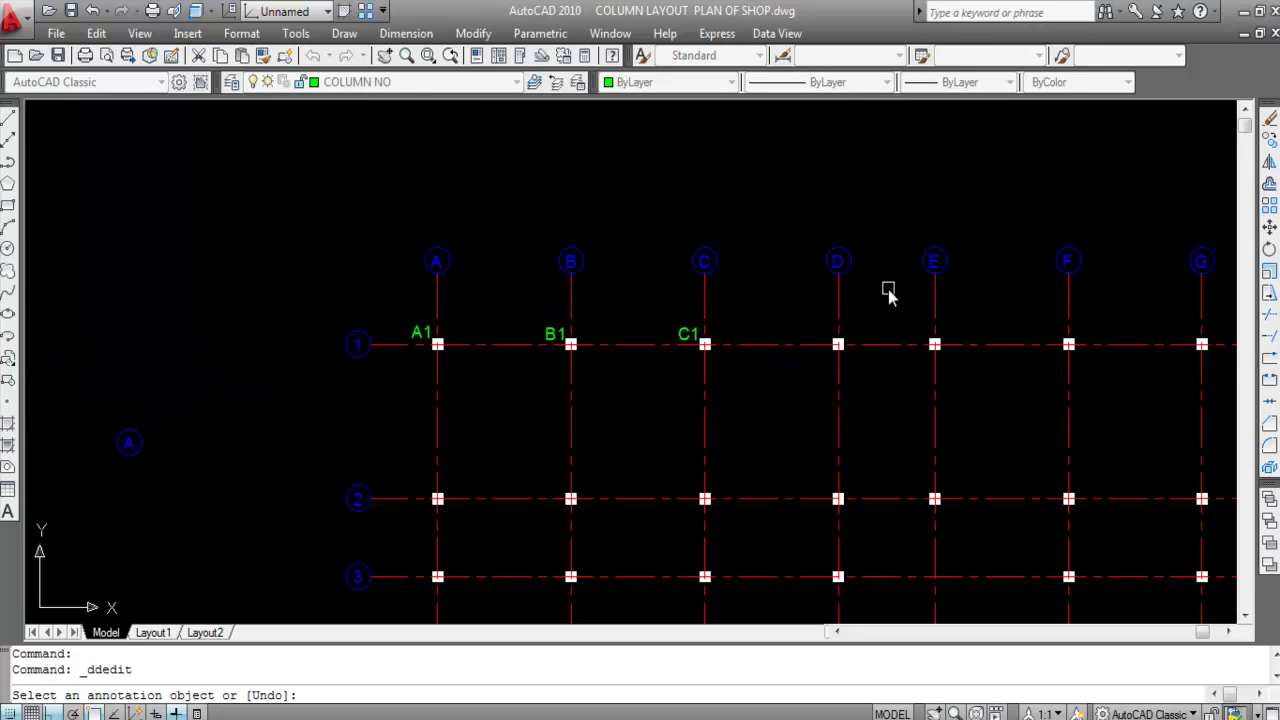
key("Escape")
Step: Paste the copied label beside the column at grid D-1 and change its text to D1
scroll(846, 343, "up", 3)
key("ctrl+v")
scroll(789, 334, "up", 3)
left_click(760, 350)
double_click(795, 340)
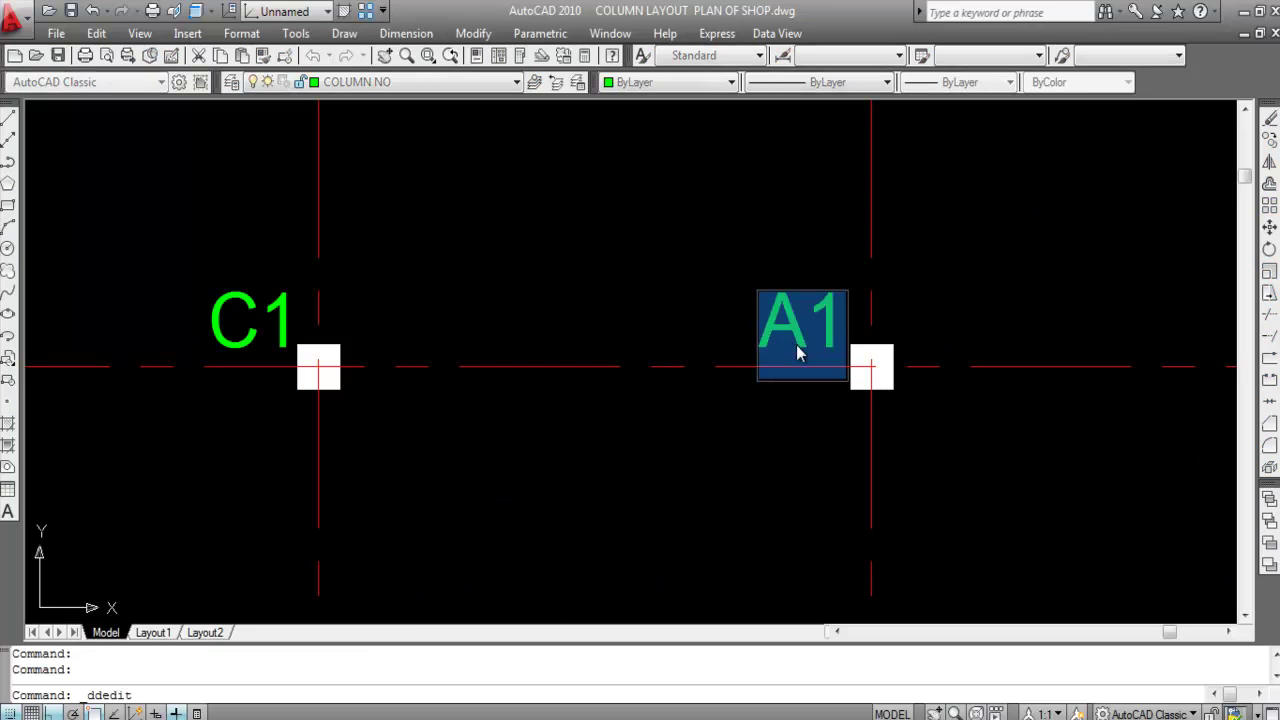
left_click_drag(806, 335, 729, 330)
type("D")
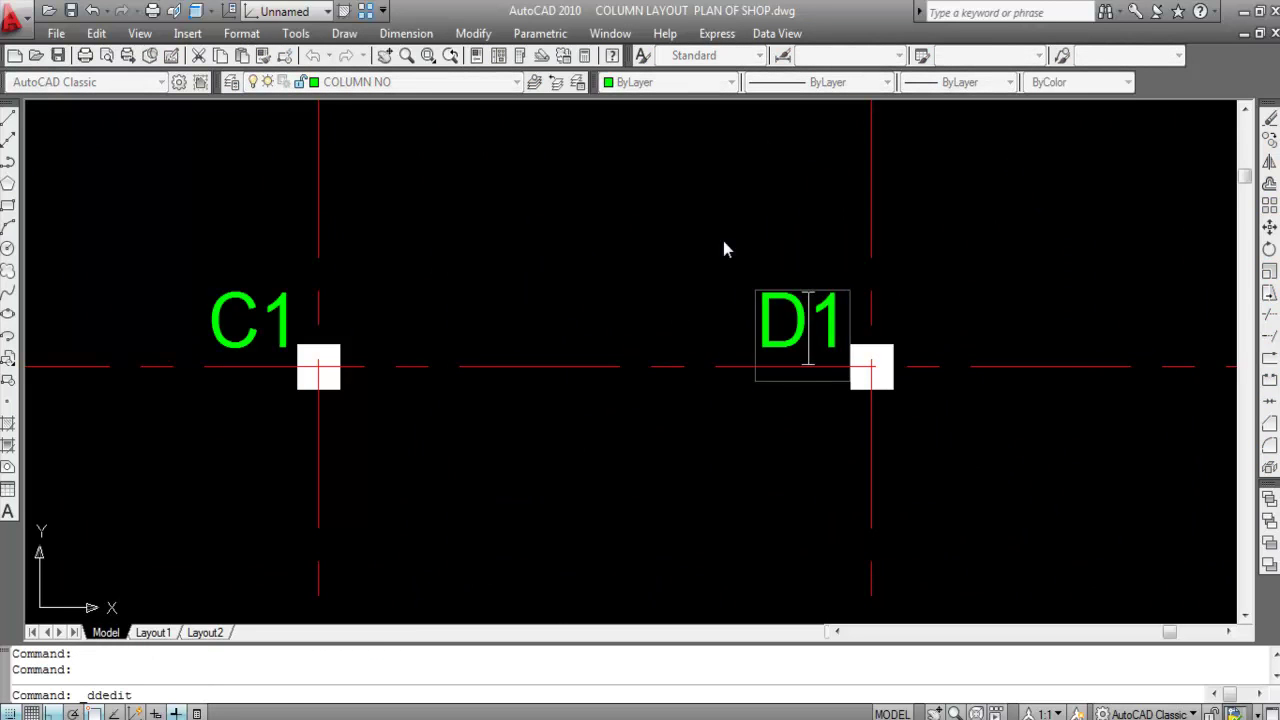
key("Return")
Step: Paste the copied label beside the column at grid E-1 and change its text to E1
scroll(723, 296, "down", 4)
scroll(723, 349, "down", 2)
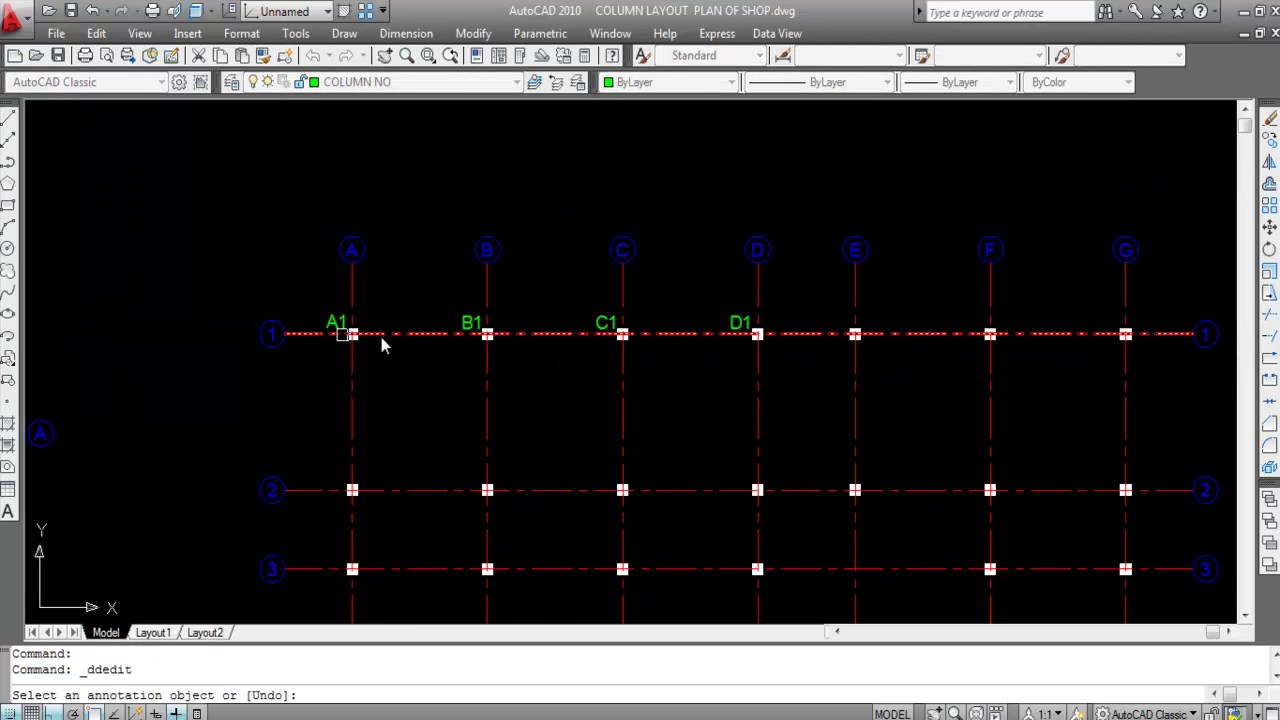
scroll(760, 345, "up", 2)
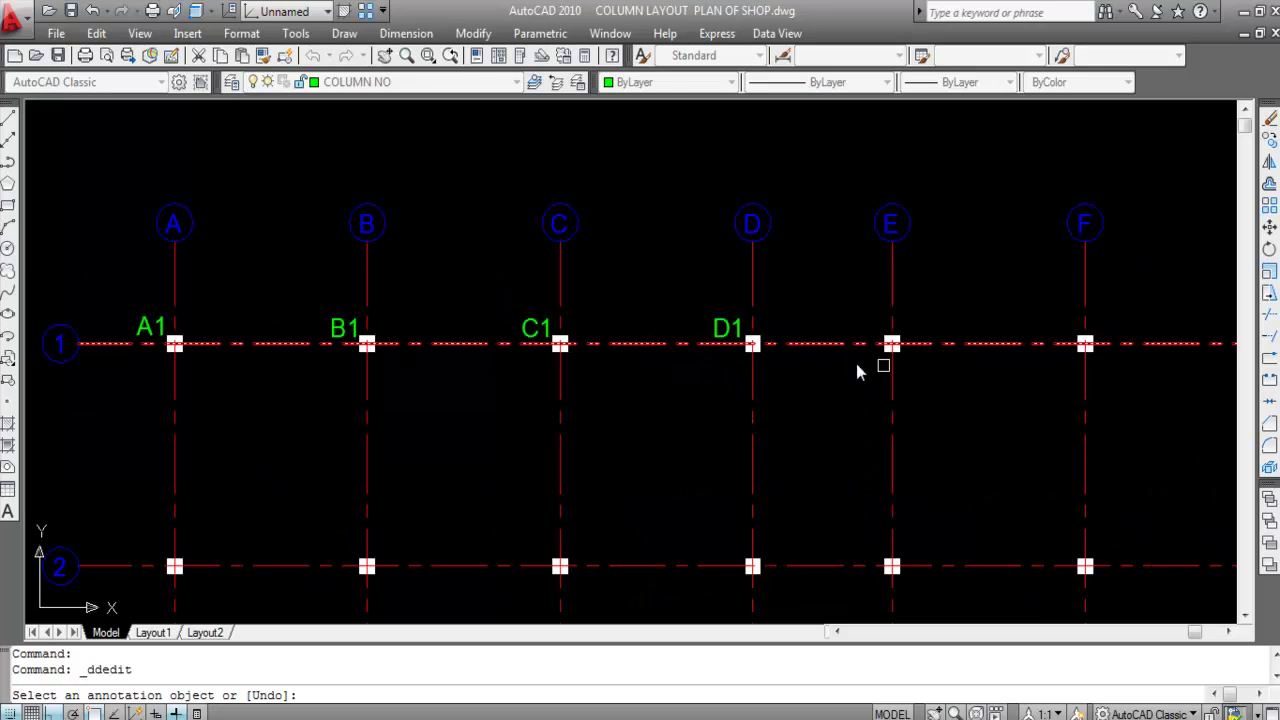
scroll(1006, 377, "down", 2)
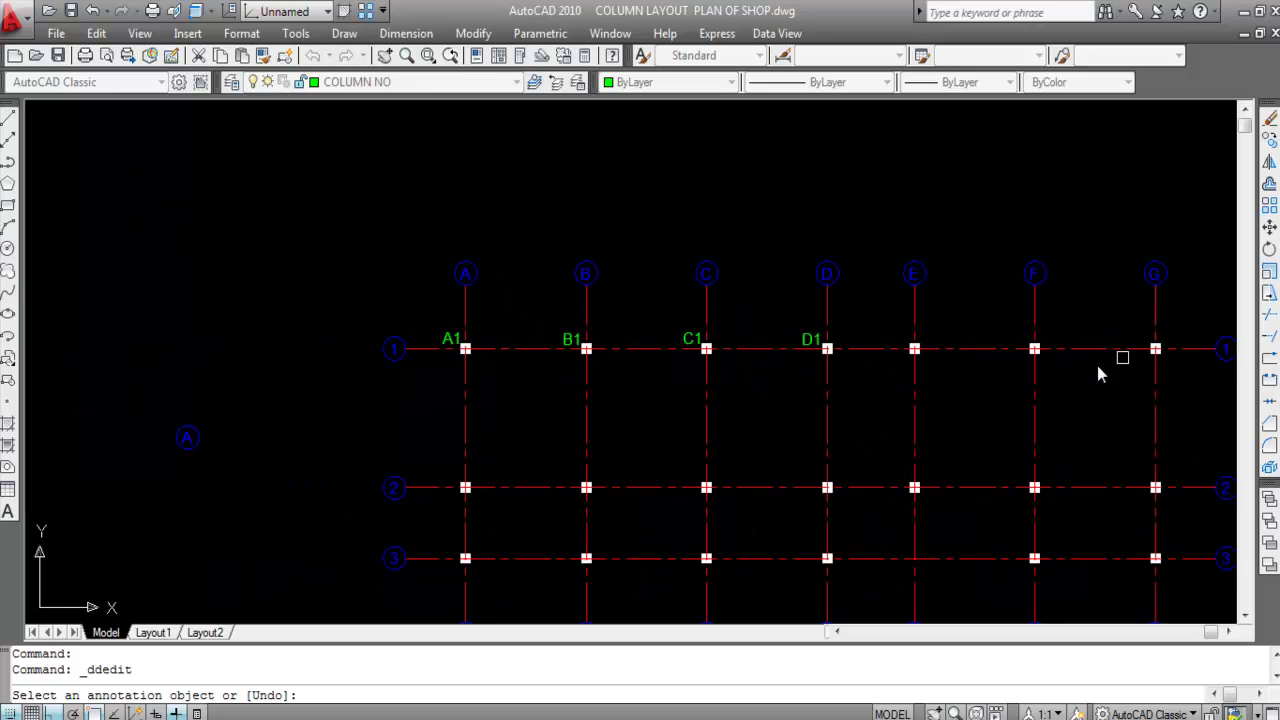
scroll(857, 360, "down", 2)
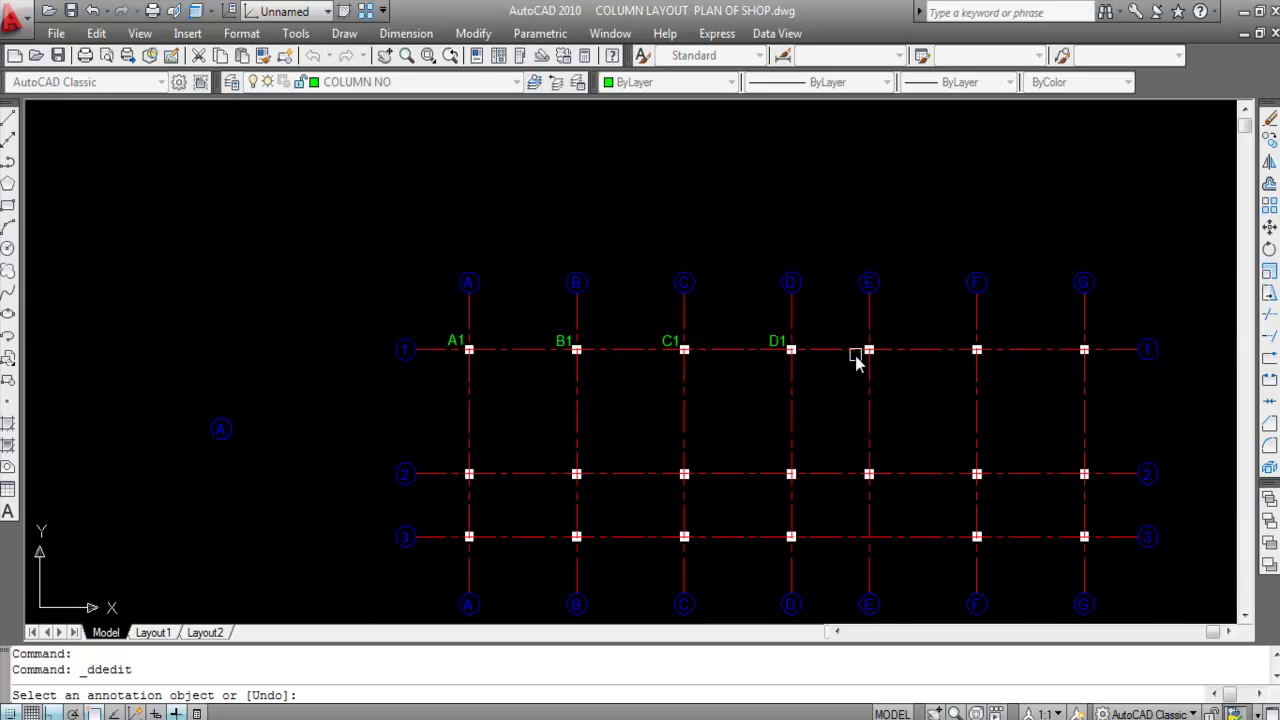
scroll(863, 357, "up", 3)
key("ctrl+v")
scroll(860, 352, "up", 3)
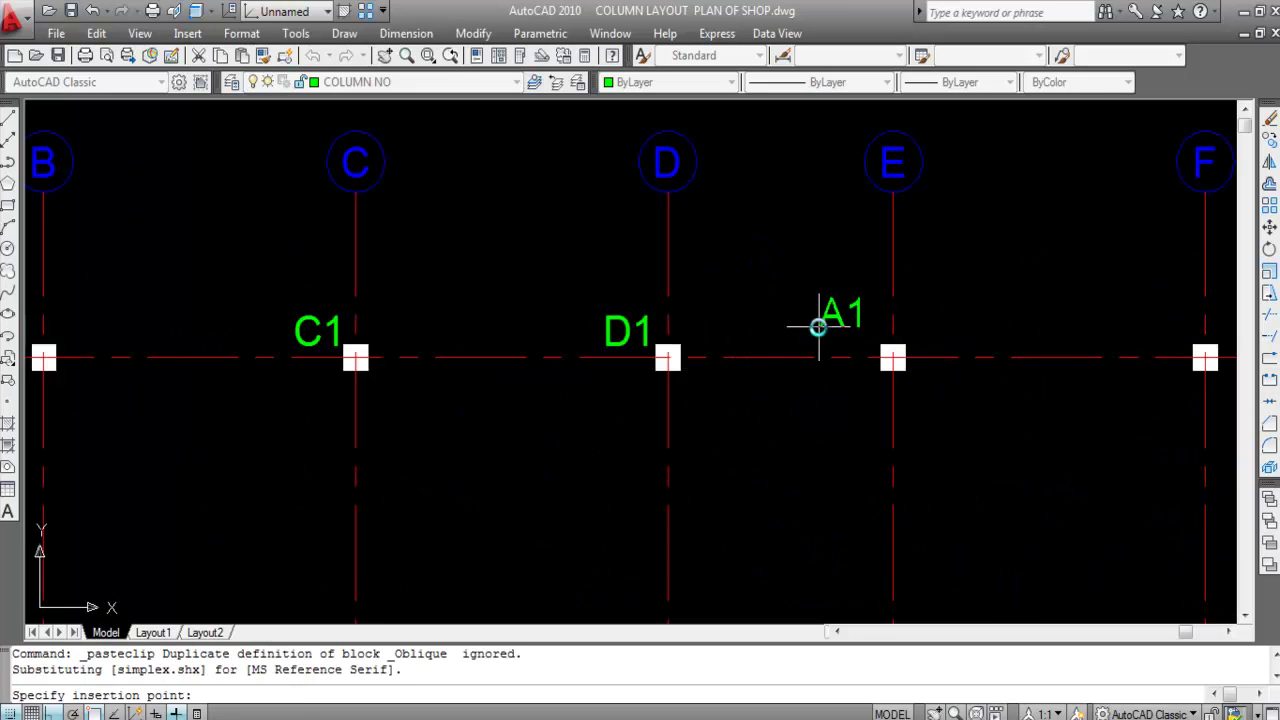
left_click(829, 343)
double_click(843, 334)
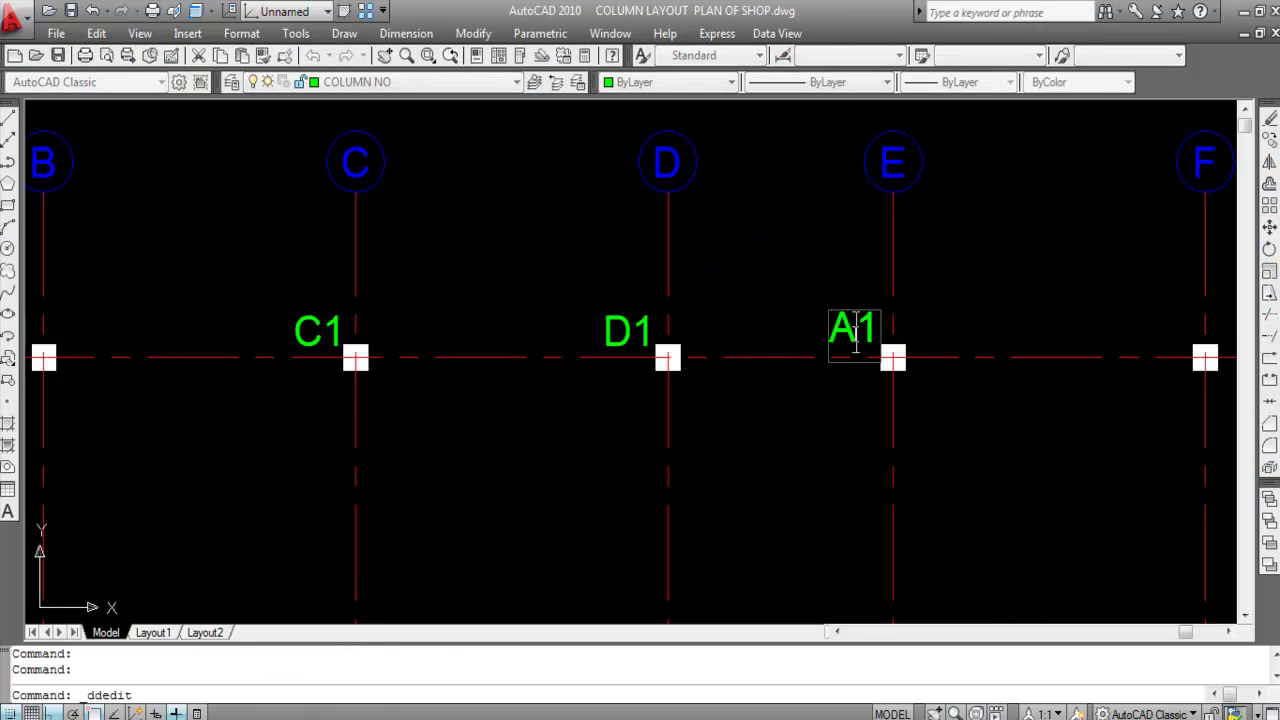
type("E")
key("Return")
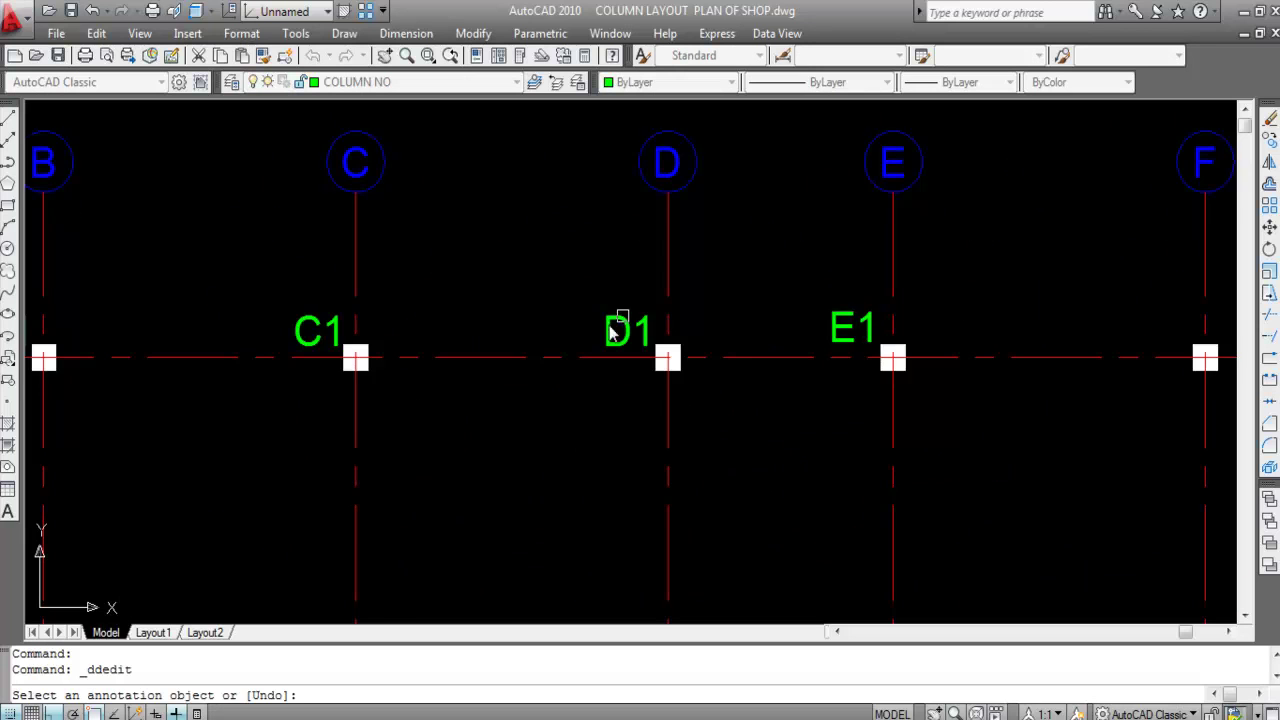
Step: Paste the copied label beside the column at grid F-1 and change its text to F1
scroll(905, 343, "down", 3)
key("ctrl+v")
scroll(860, 335, "up", 3)
scroll(766, 340, "up", 2)
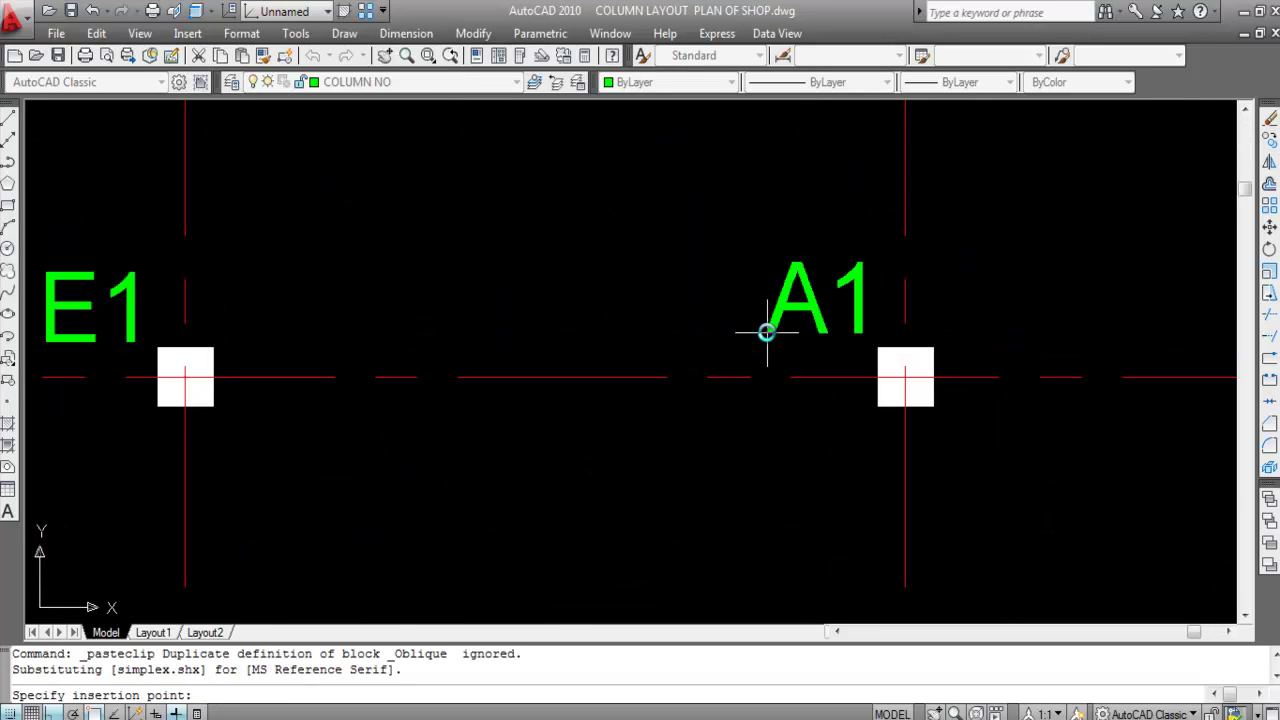
left_click(766, 349)
double_click(800, 334)
left_click_drag(826, 345, 710, 334)
type("F")
key("Return")
Step: Paste the copied label beside the column at grid G-1 and change its text to G1
scroll(637, 336, "down", 5)
scroll(866, 336, "up", 3)
key("ctrl+v")
scroll(868, 336, "up", 2)
left_click(709, 372)
double_click(749, 349)
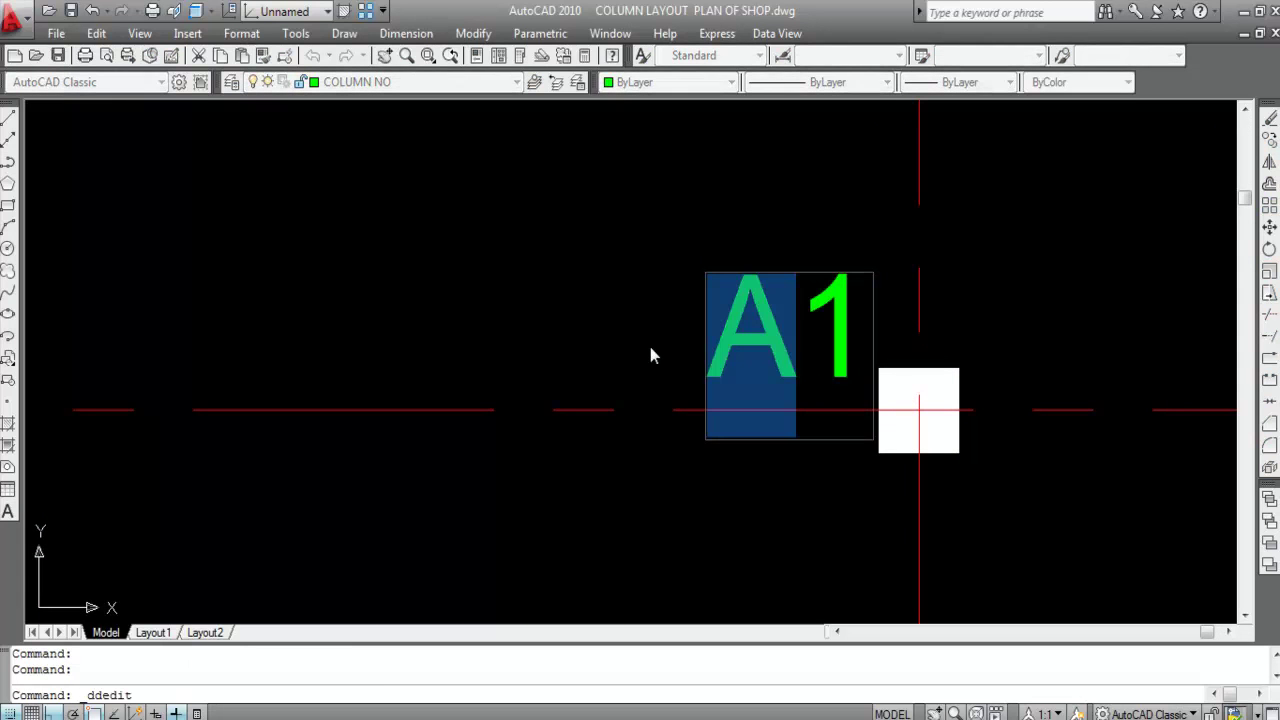
type("G")
key("Return")
key("Escape")
Step: Review the column labels along grid line 1 against the grid letters and locate the columns on grid line 2
scroll(1051, 420, "down", 5)
scroll(497, 386, "up", 2)
scroll(358, 338, "up", 2)
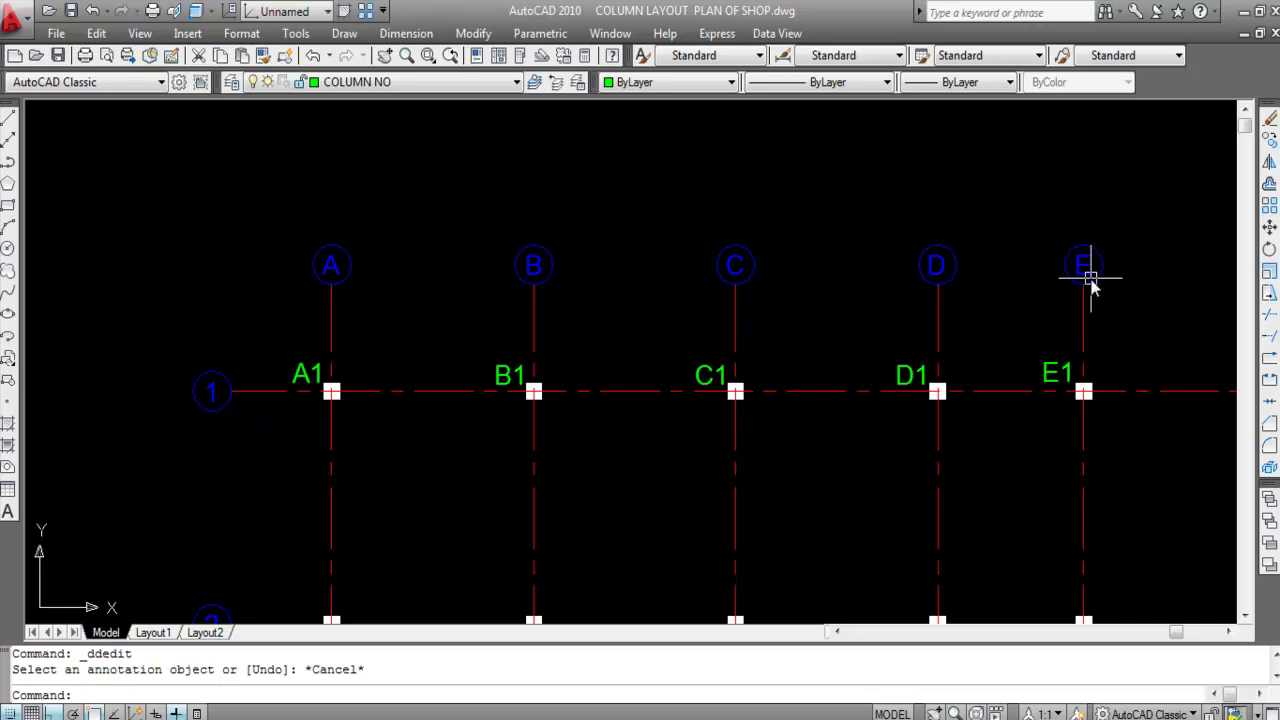
scroll(417, 408, "down", 2)
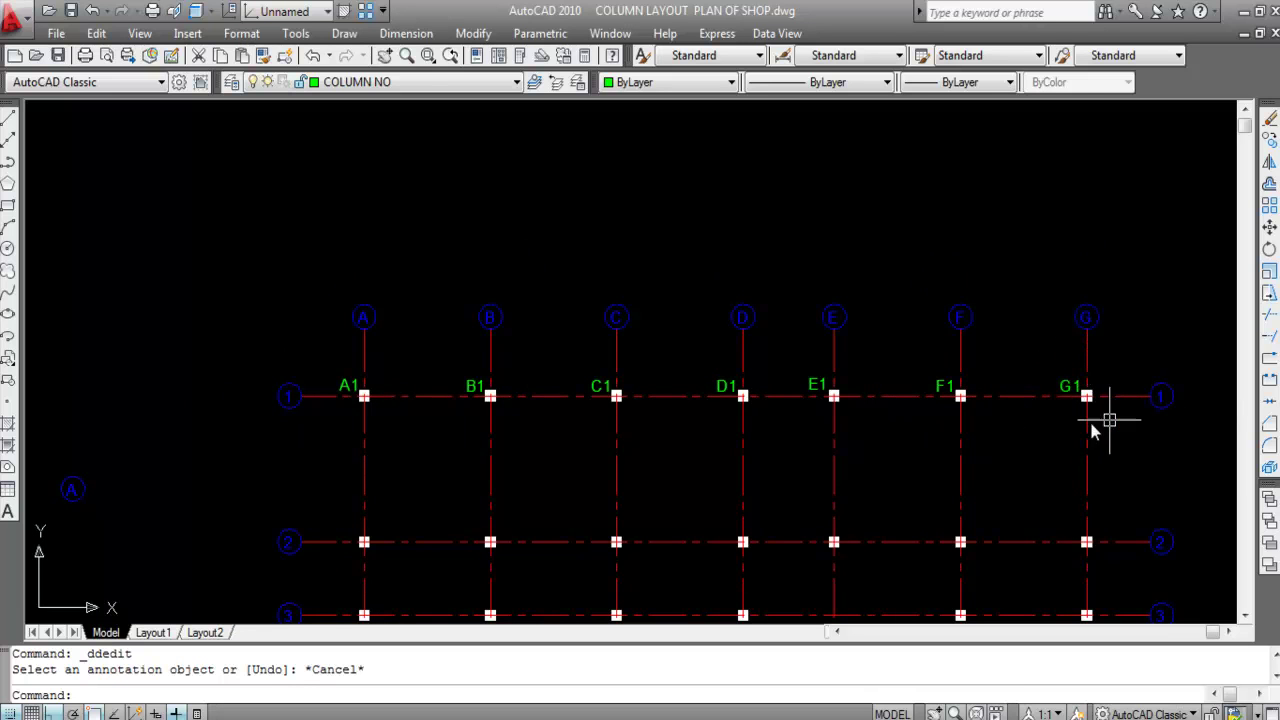
scroll(508, 371, "down", 2)
scroll(500, 443, "up", 5)
scroll(500, 418, "down", 2)
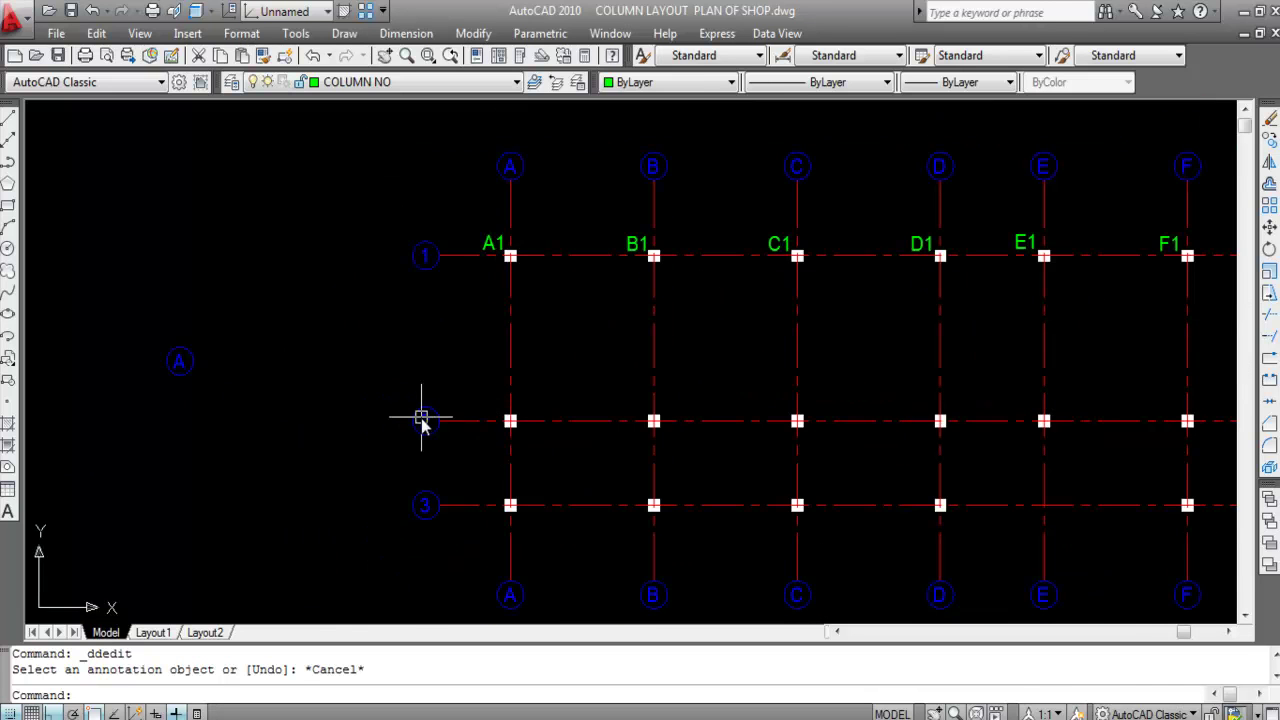
Step: Paste the copied label beside the column at grid A-2 and change its text to A2
scroll(426, 412, "up", 1)
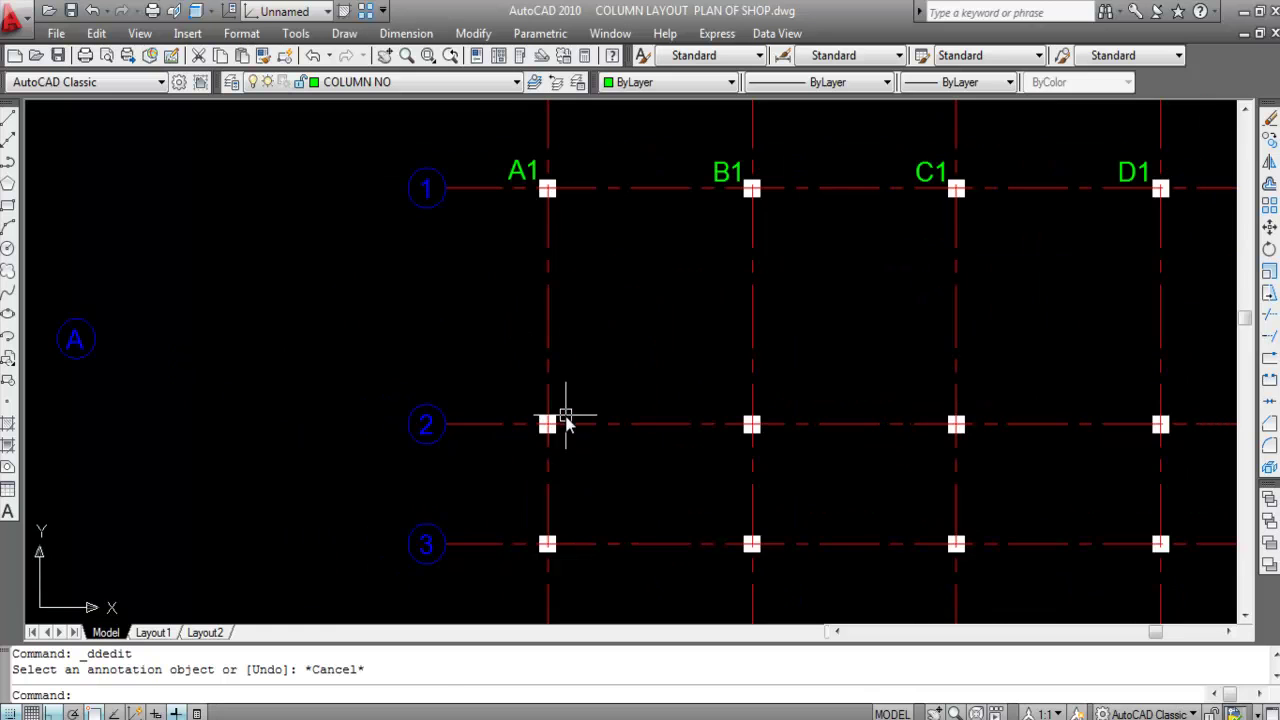
key("ctrl+v")
scroll(514, 414, "up", 3)
left_click(525, 422)
double_click(525, 422)
left_click_drag(604, 412, 574, 411)
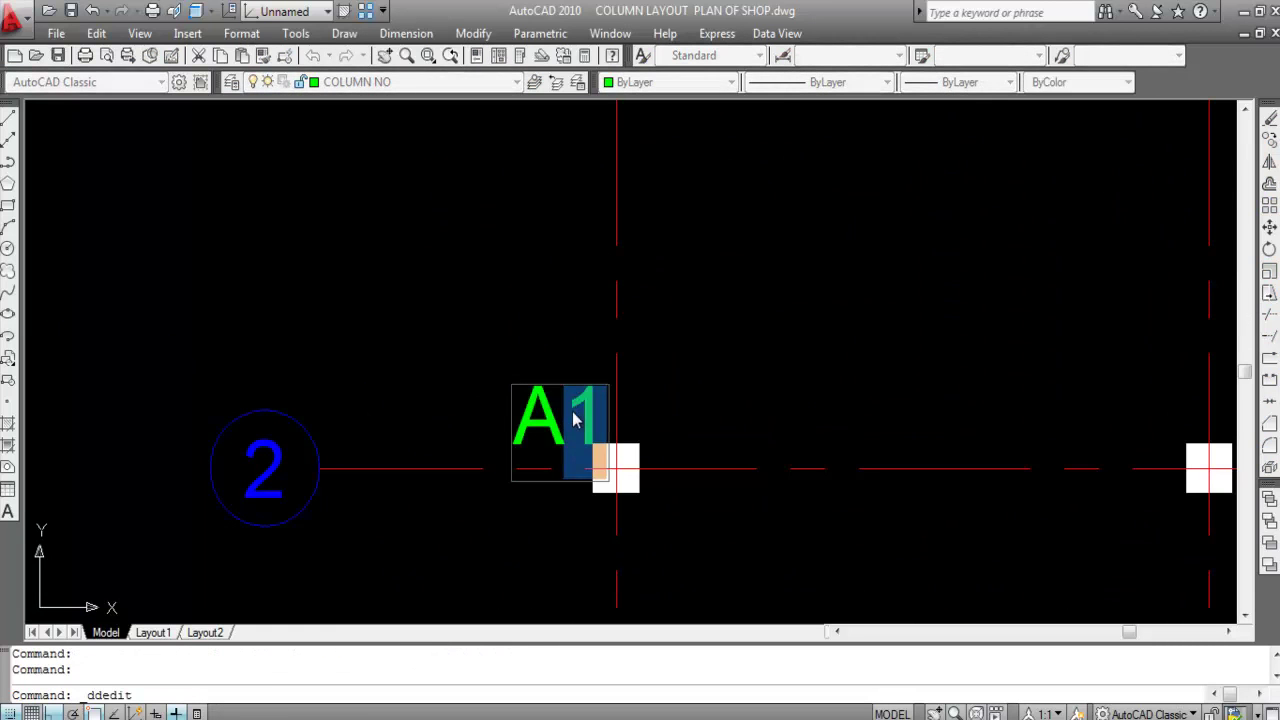
type("2")
key("Return")
scroll(600, 350, "down", 4)
scroll(600, 350, "up", 4)
key("Escape")
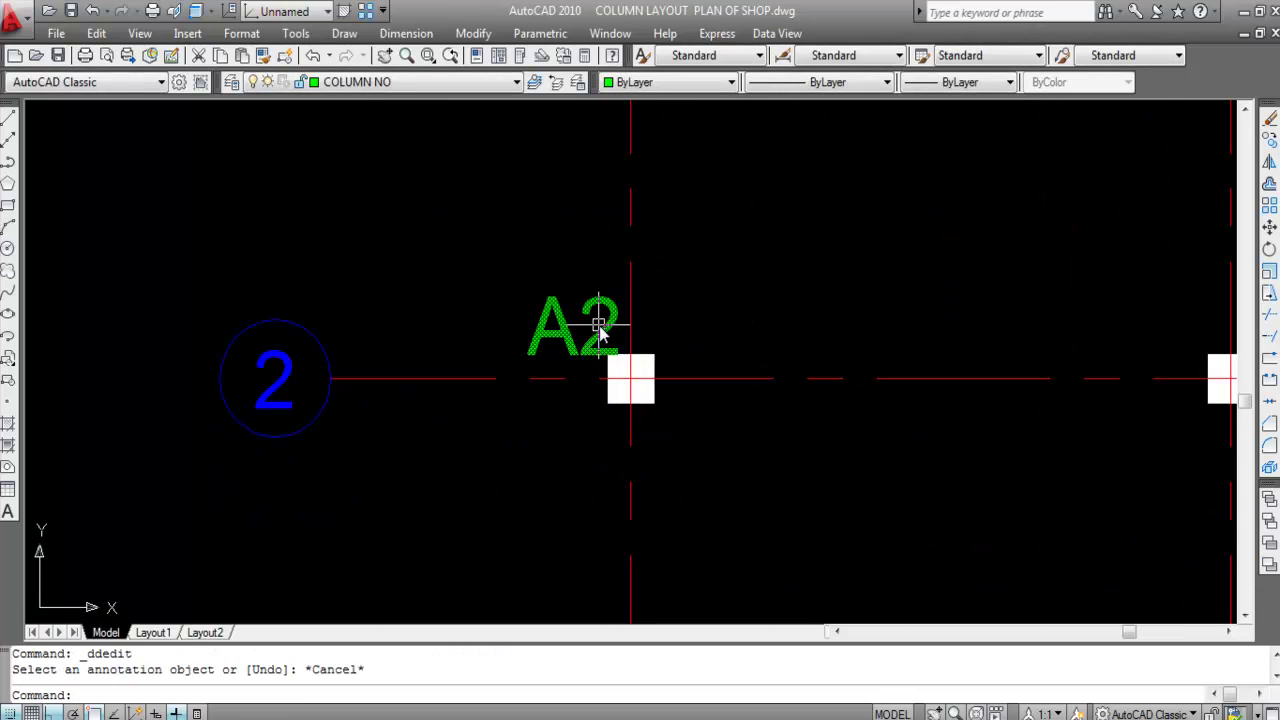
Step: Move the A2 label slightly away from grid line A so it sits clear of its column
left_click(600, 335)
type("M")
key("Return")
left_click(598, 340)
left_click(590, 345)
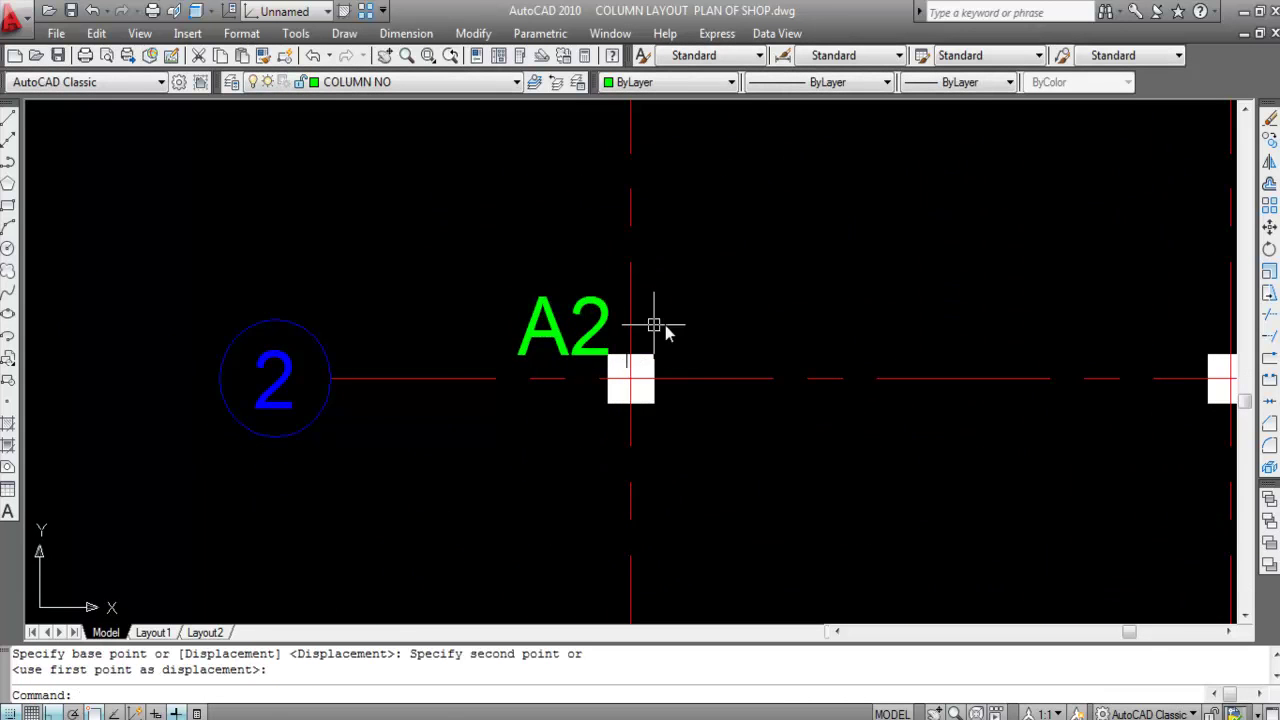
Step: Paste the copied label beside the column at grid A-3 and change its text to A3
scroll(680, 392, "down", 5)
scroll(672, 448, "up", 2)
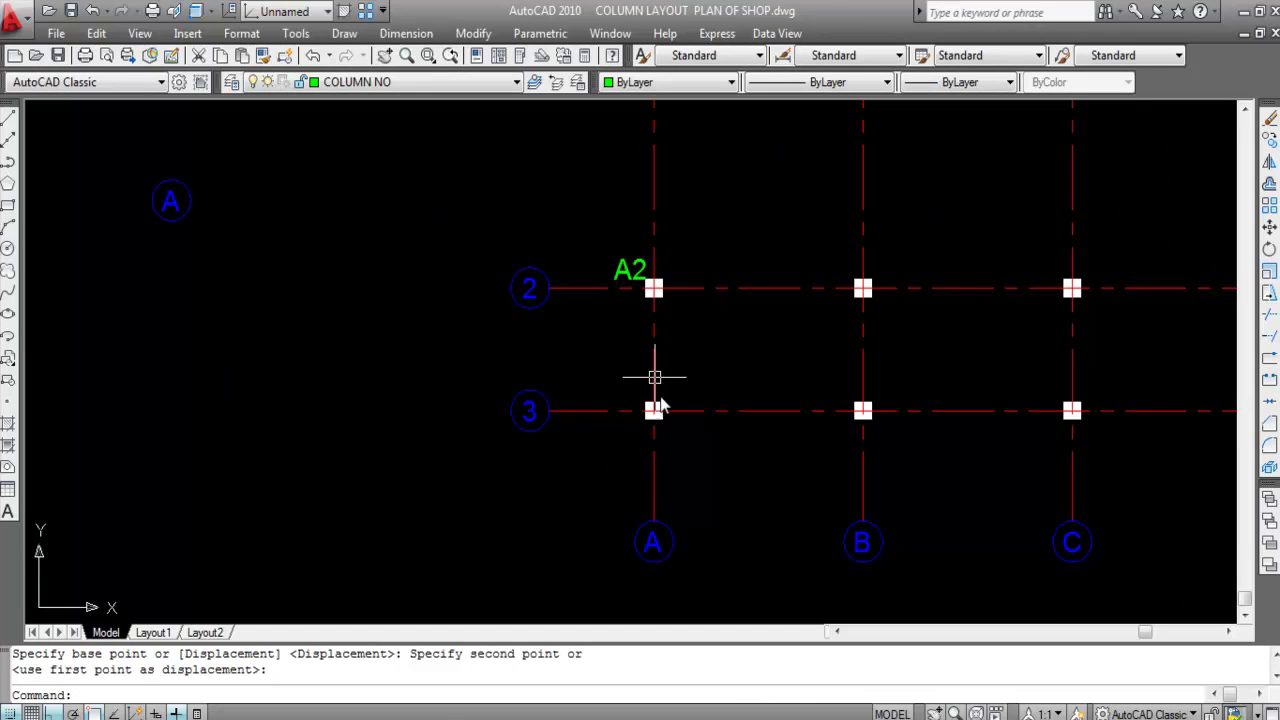
key("ctrl+v")
scroll(623, 362, "up", 5)
left_click(589, 451)
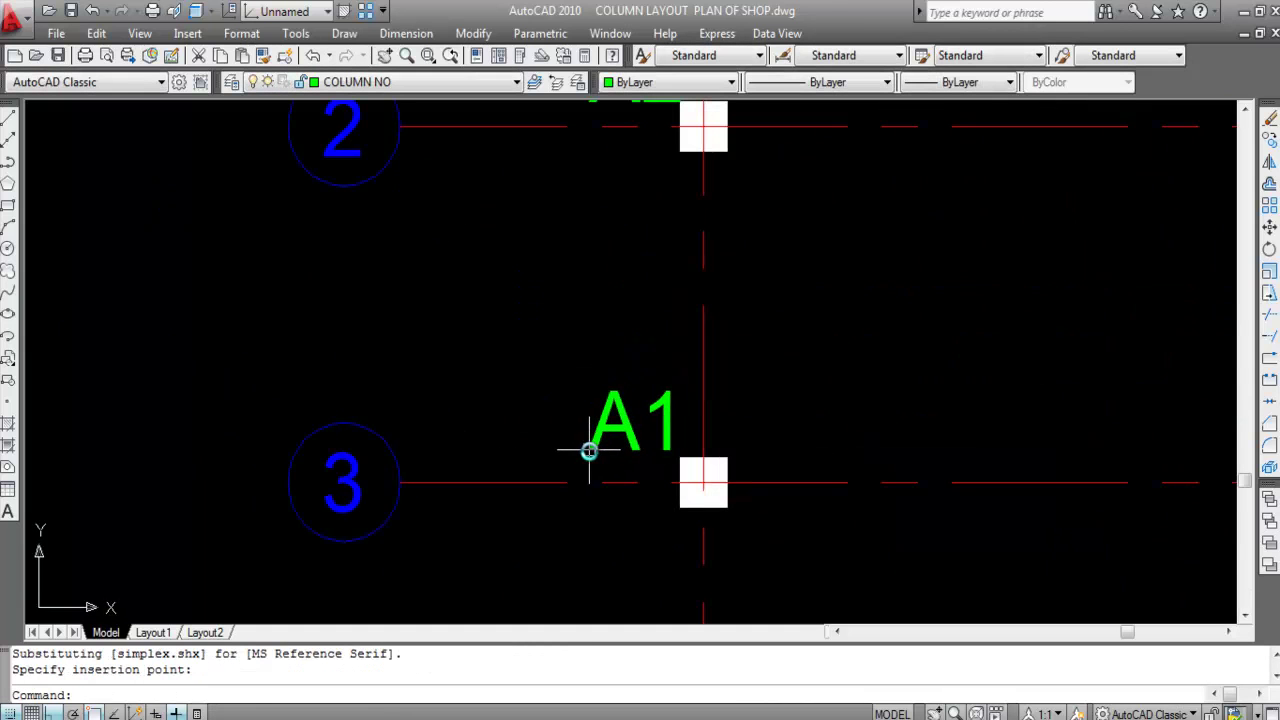
double_click(651, 423)
left_click_drag(681, 410, 634, 415)
type("3")
key("Return")
scroll(760, 400, "down", 5)
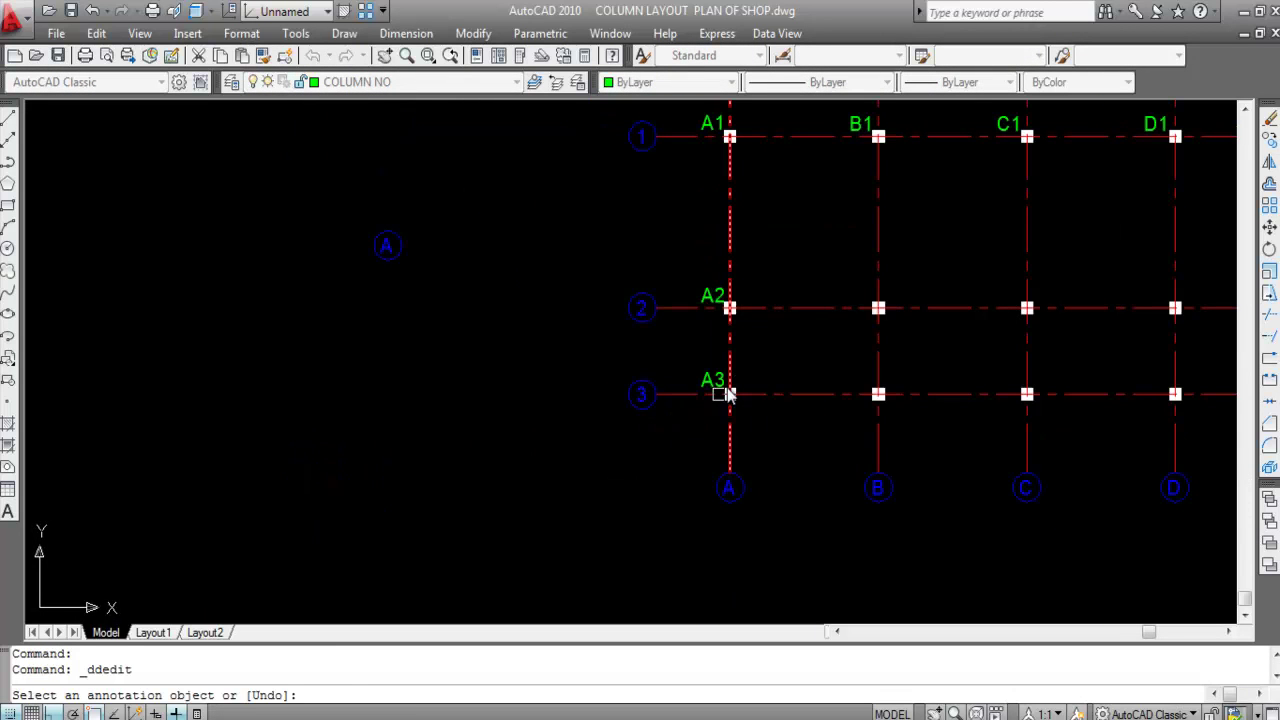
key("Escape")
Step: Paste the copied label beside the column at grid B-2 and change its text to B2
scroll(824, 328, "up", 3)
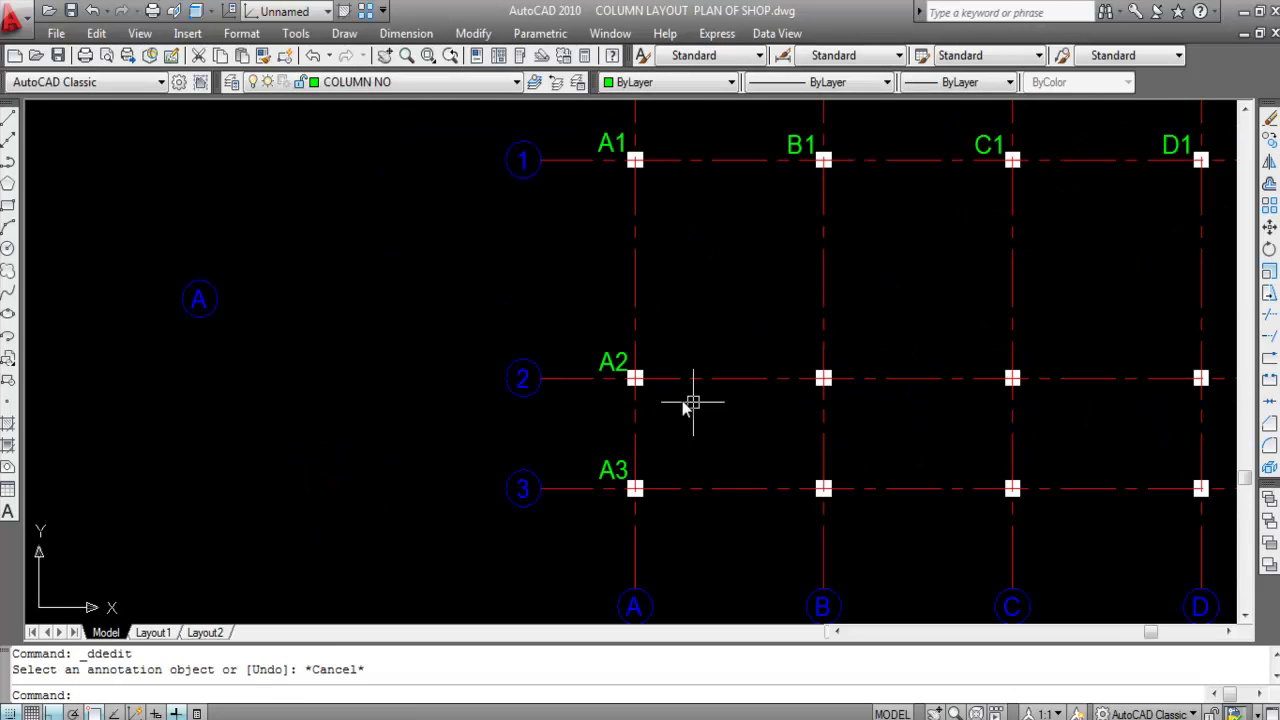
scroll(686, 463, "down", 2)
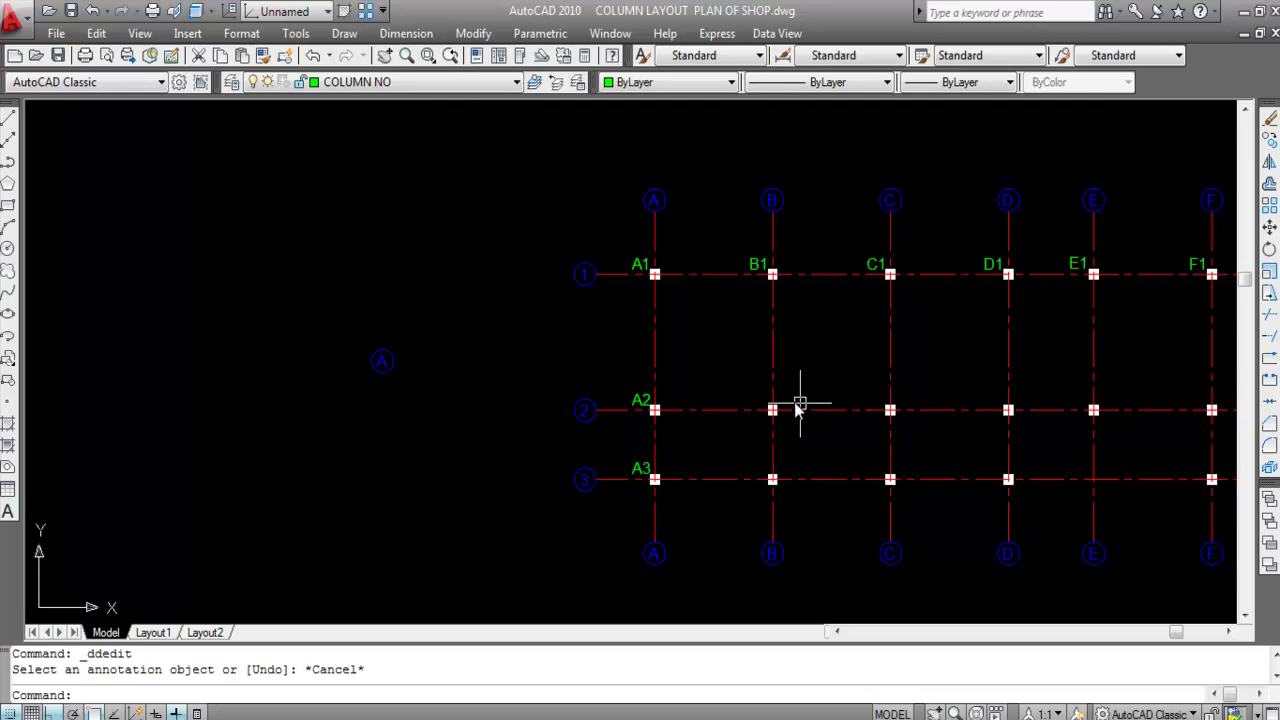
scroll(800, 414, "up", 3)
key("ctrl+v")
scroll(724, 392, "up", 3)
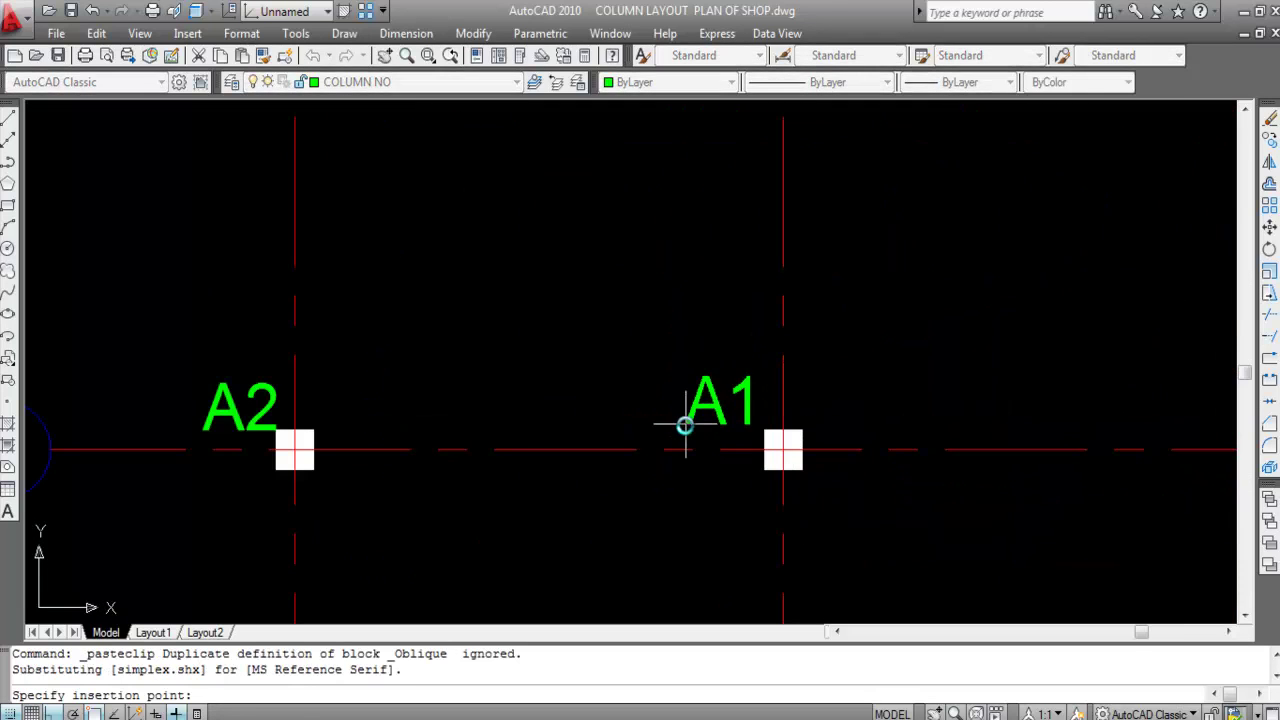
left_click(700, 420)
double_click(718, 425)
left_click(734, 405)
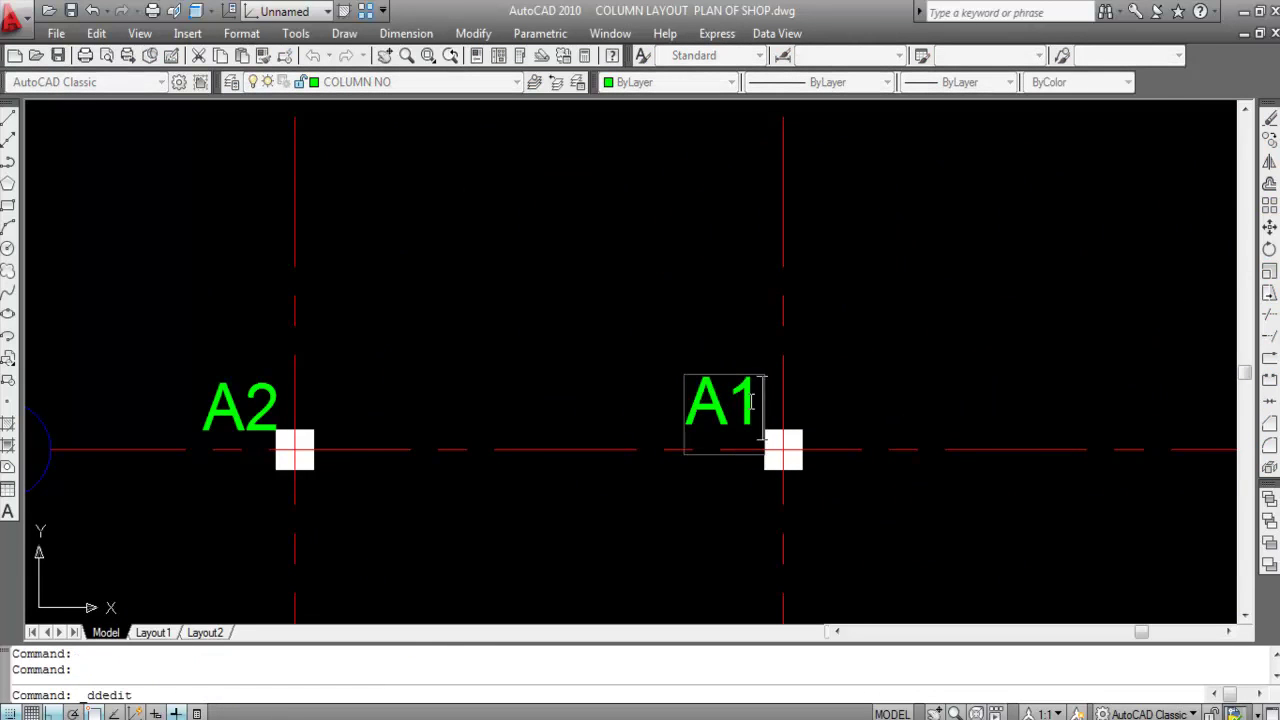
left_click_drag(752, 401, 681, 401)
type("B2")
key("Return")
key("Escape")
Step: Check the B2 label against grid line 2 and grid line B
scroll(772, 452, "down", 3)
scroll(772, 452, "up", 3)
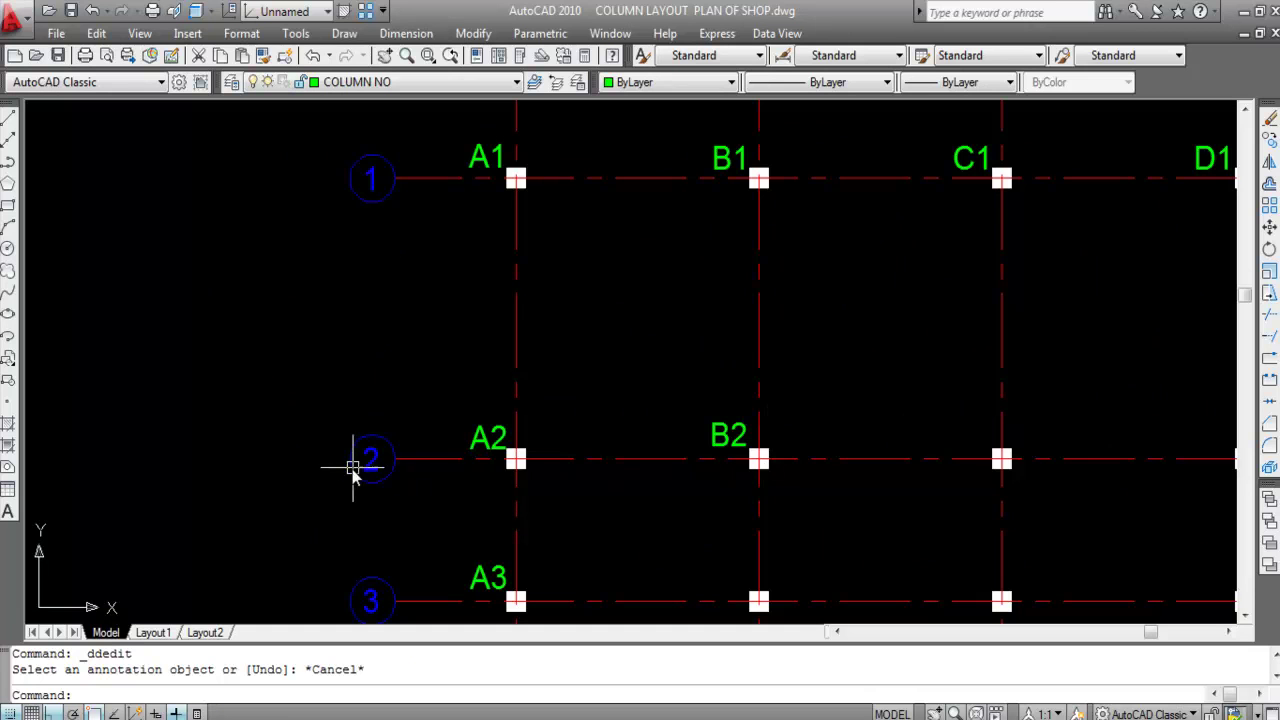
left_click(413, 460)
scroll(706, 478, "down", 2)
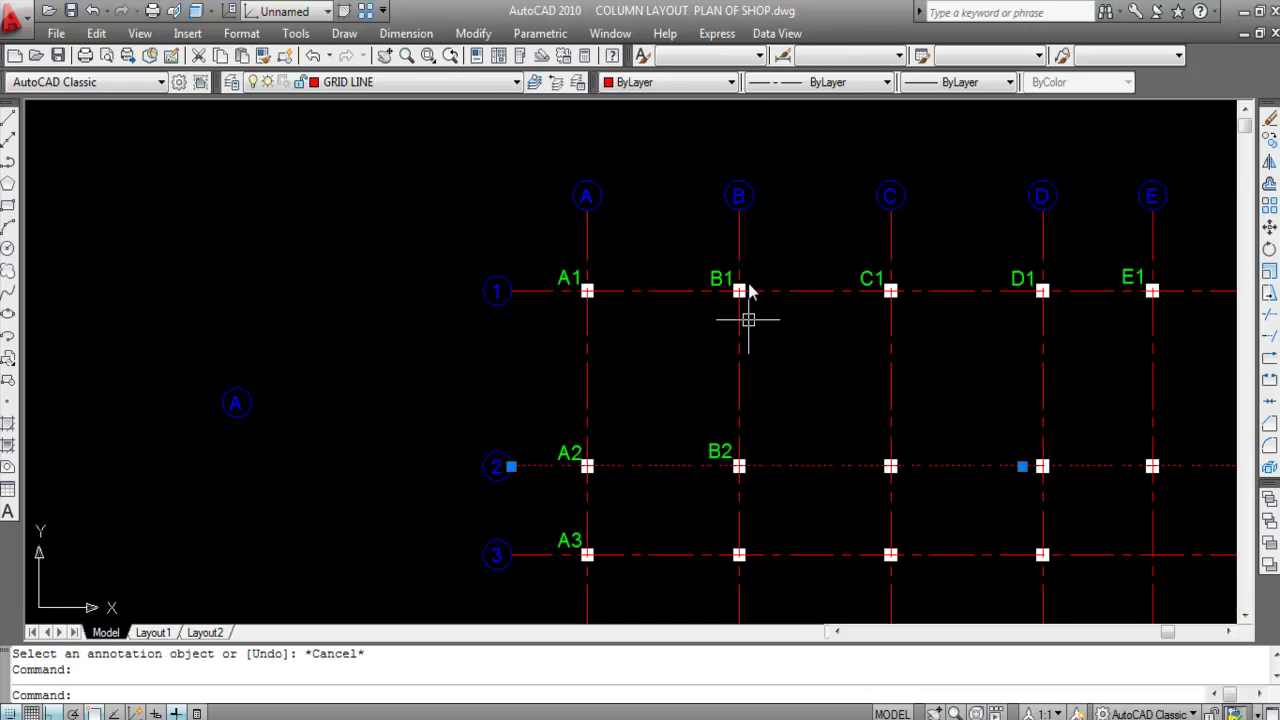
scroll(740, 490, "up", 3)
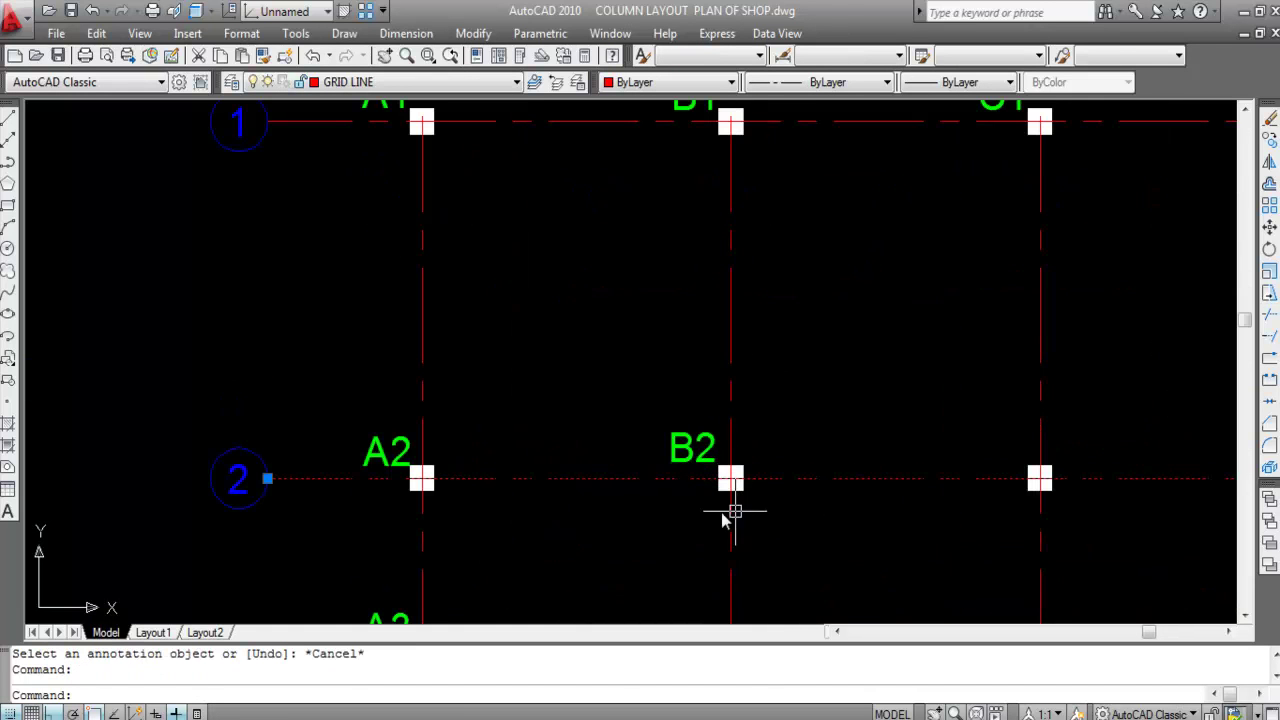
key("Escape")
Step: Copy the B2 label with a base point and paste it beside the column at grid C-2
left_click(698, 456)
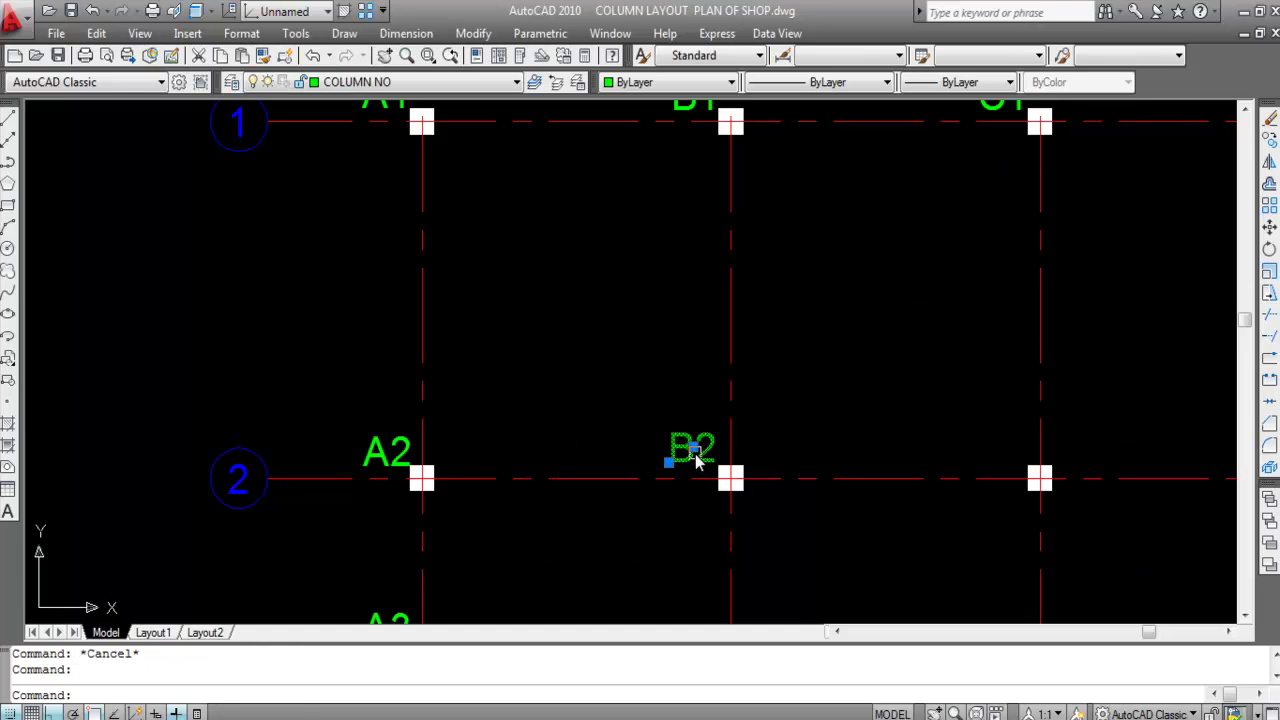
key("ctrl+shift+c")
left_click(730, 490)
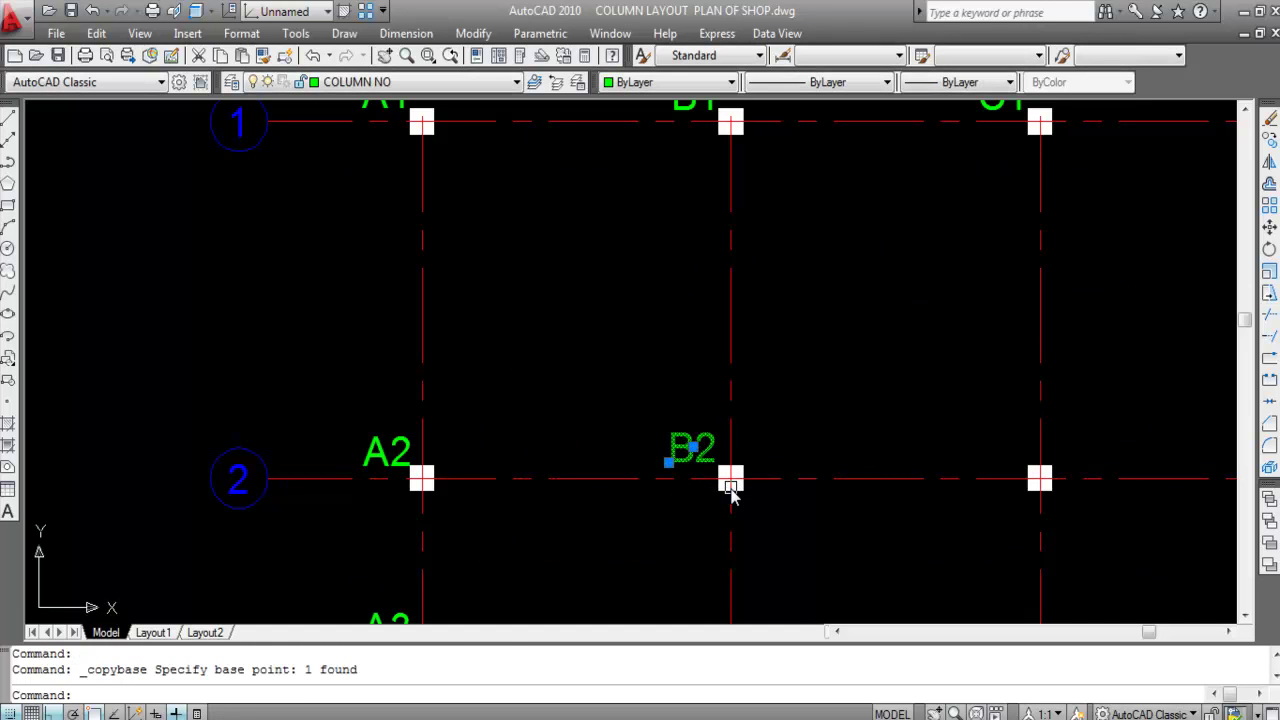
key("ctrl+v")
scroll(734, 477, "down", 2)
scroll(786, 451, "up", 3)
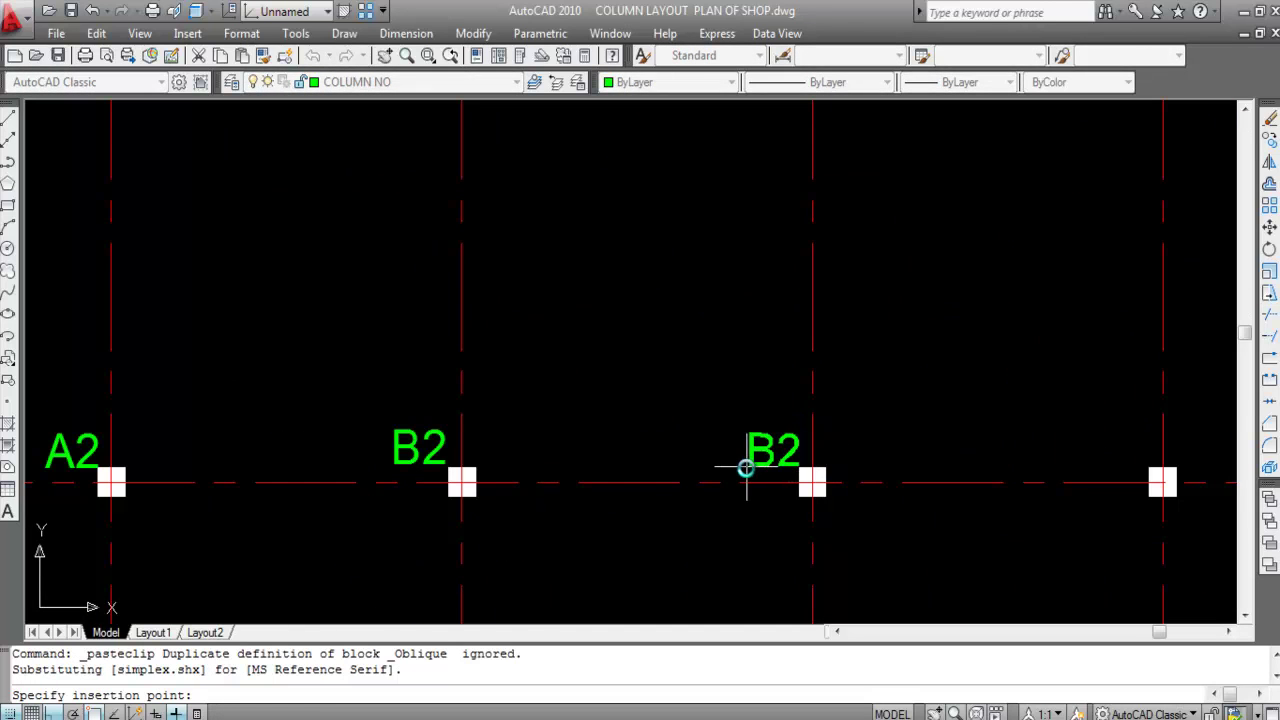
left_click(747, 463)
scroll(766, 470, "down", 3)
left_click(791, 408)
left_click(774, 397)
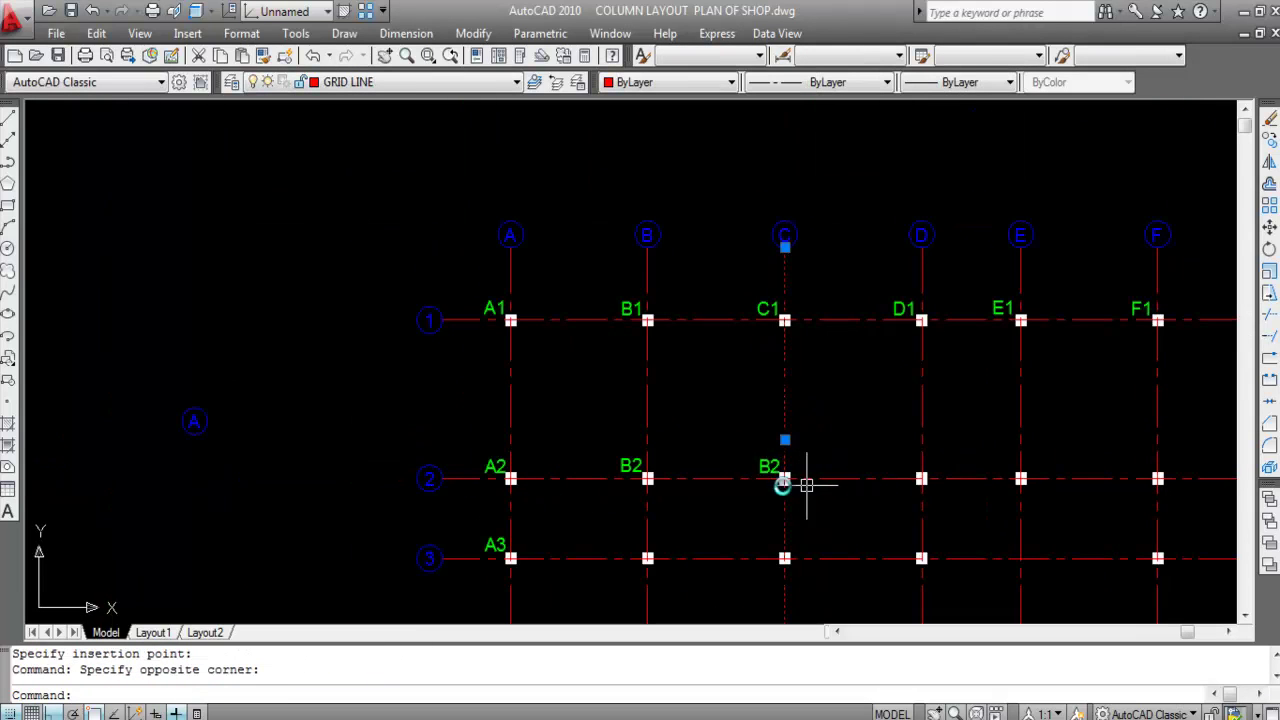
scroll(782, 484, "up", 3)
key("ctrl+1")
key("Escape")
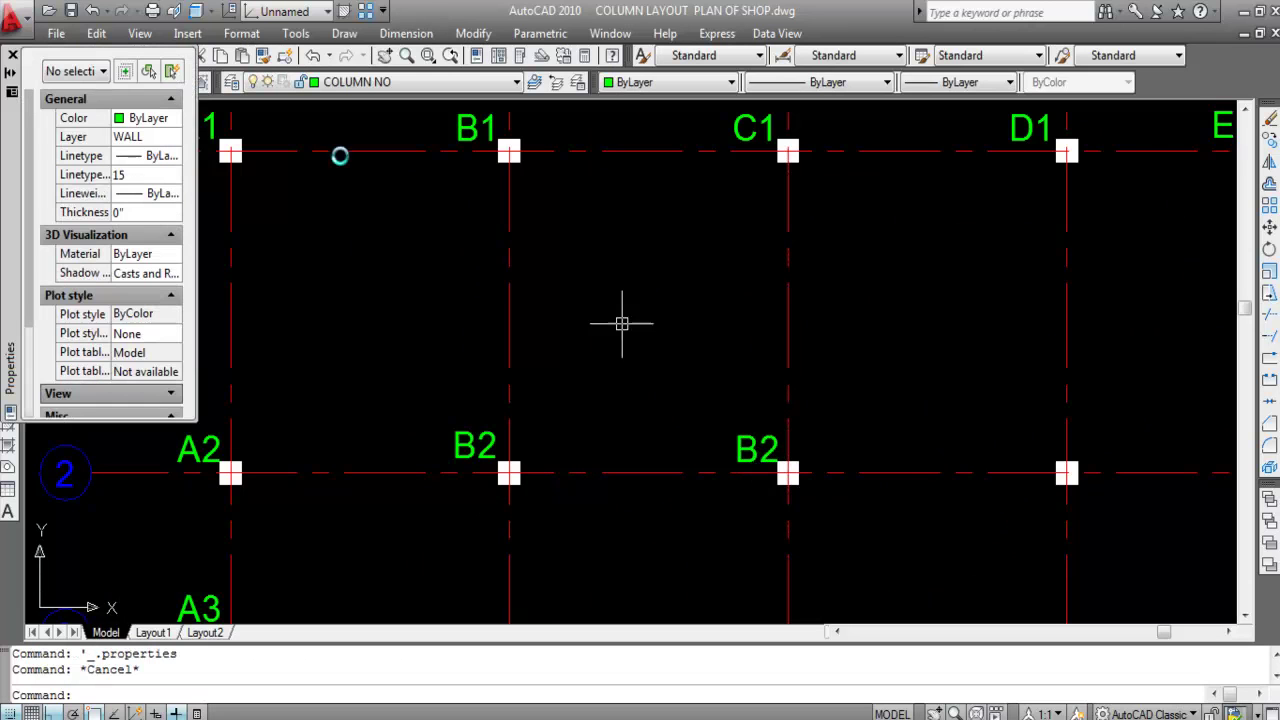
left_click(13, 54)
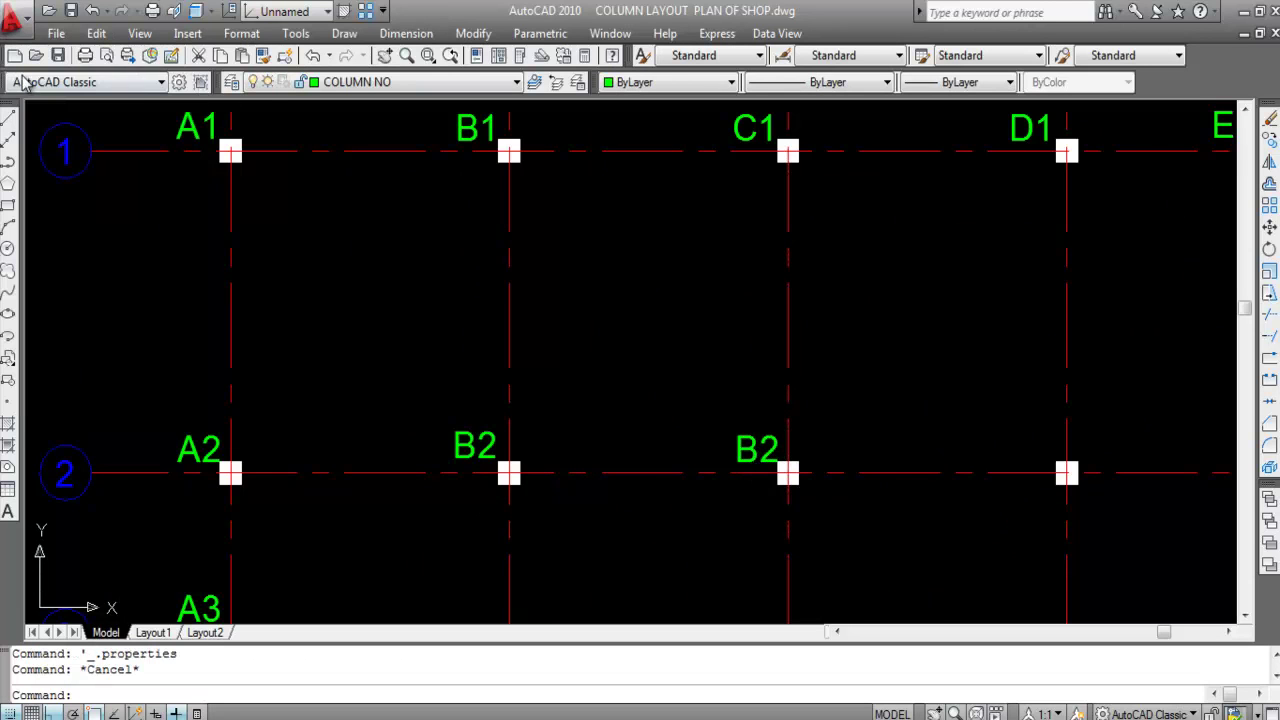
key("Escape")
scroll(731, 478, "down", 4)
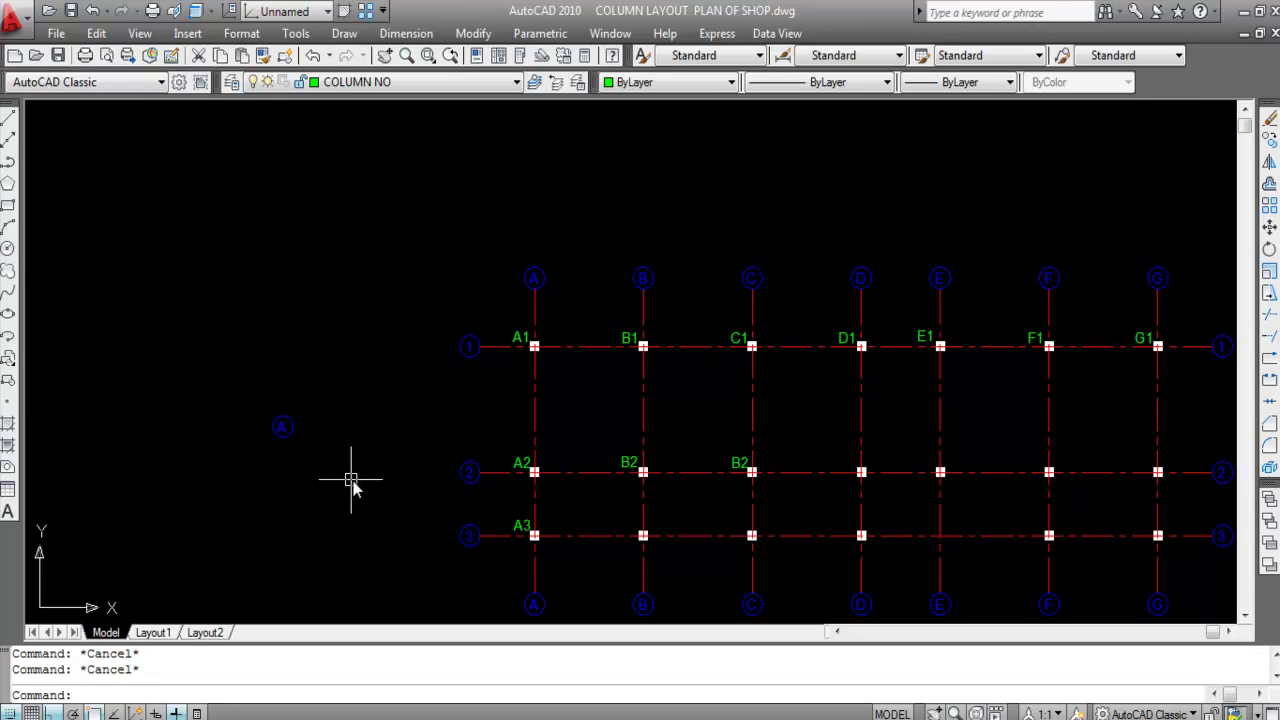
Step: Change the text of the label at grid C-2 to C2
scroll(767, 465, "up", 3)
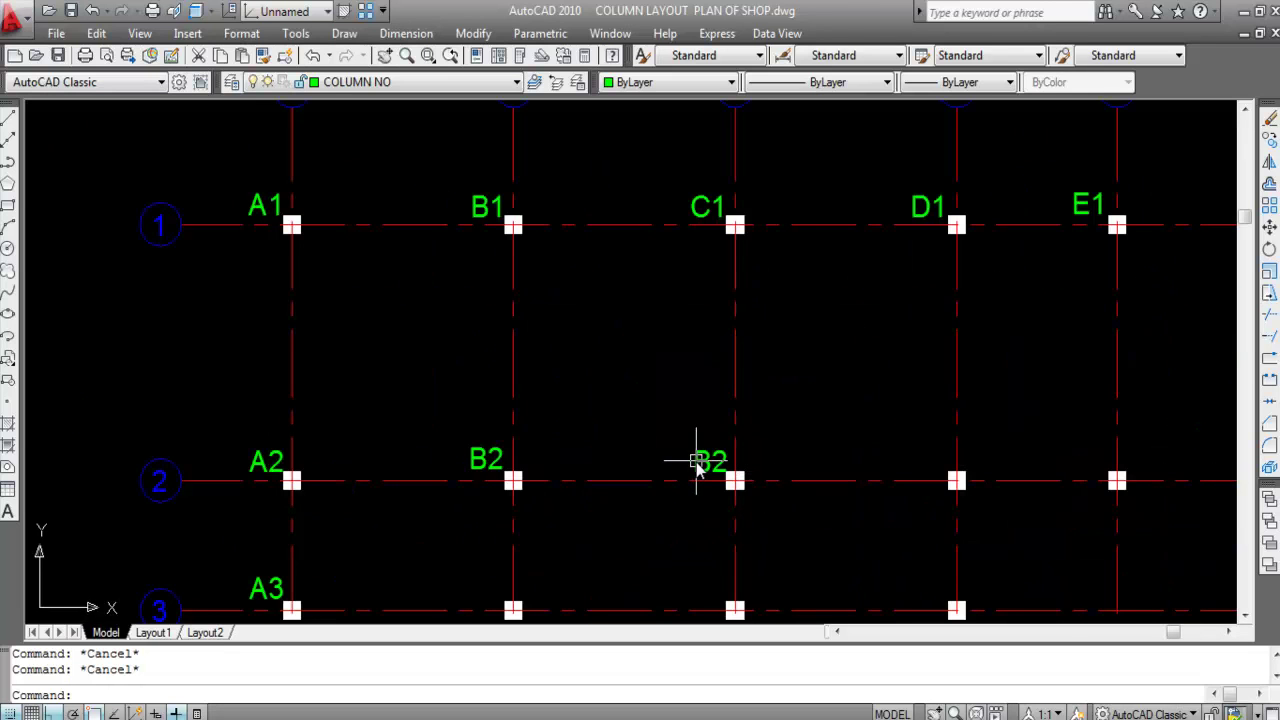
double_click(699, 462)
type("C2")
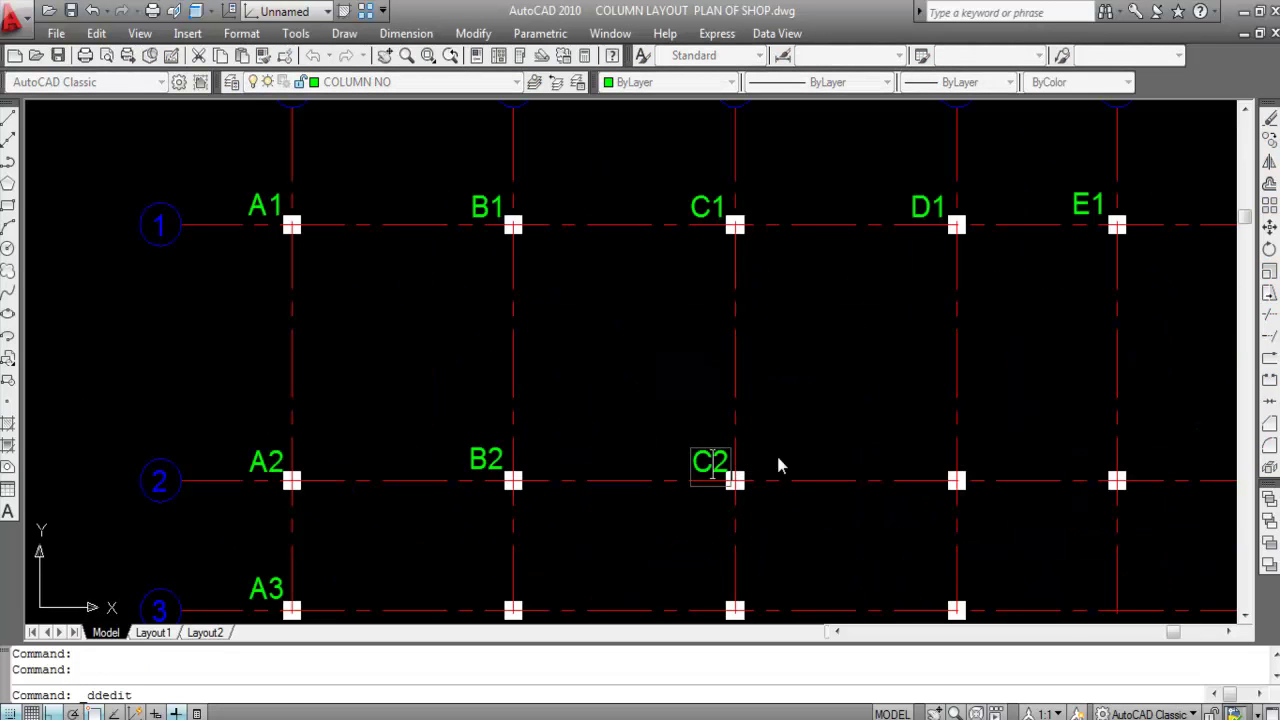
key("Return")
scroll(614, 446, "down", 4)
key("Escape")
Step: Paste the copied B2 label beside the column at grid D-2
scroll(738, 358, "up", 3)
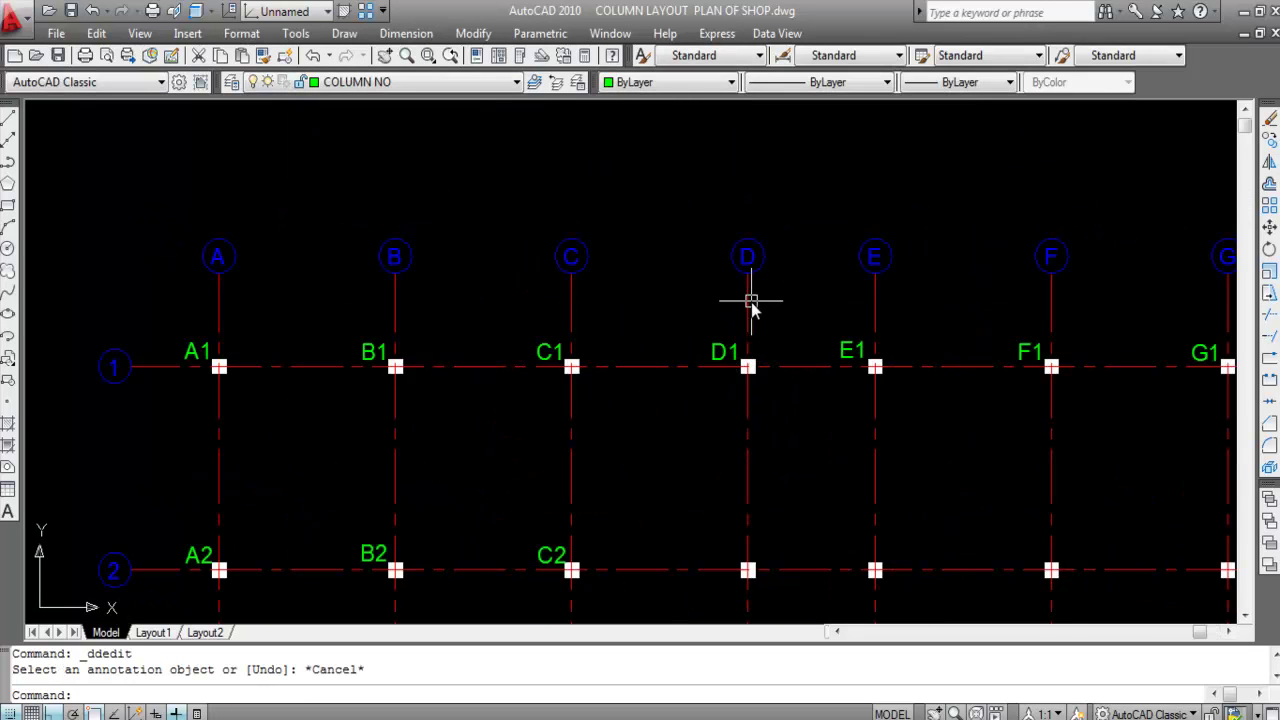
scroll(765, 555, "down", 2)
scroll(752, 568, "up", 3)
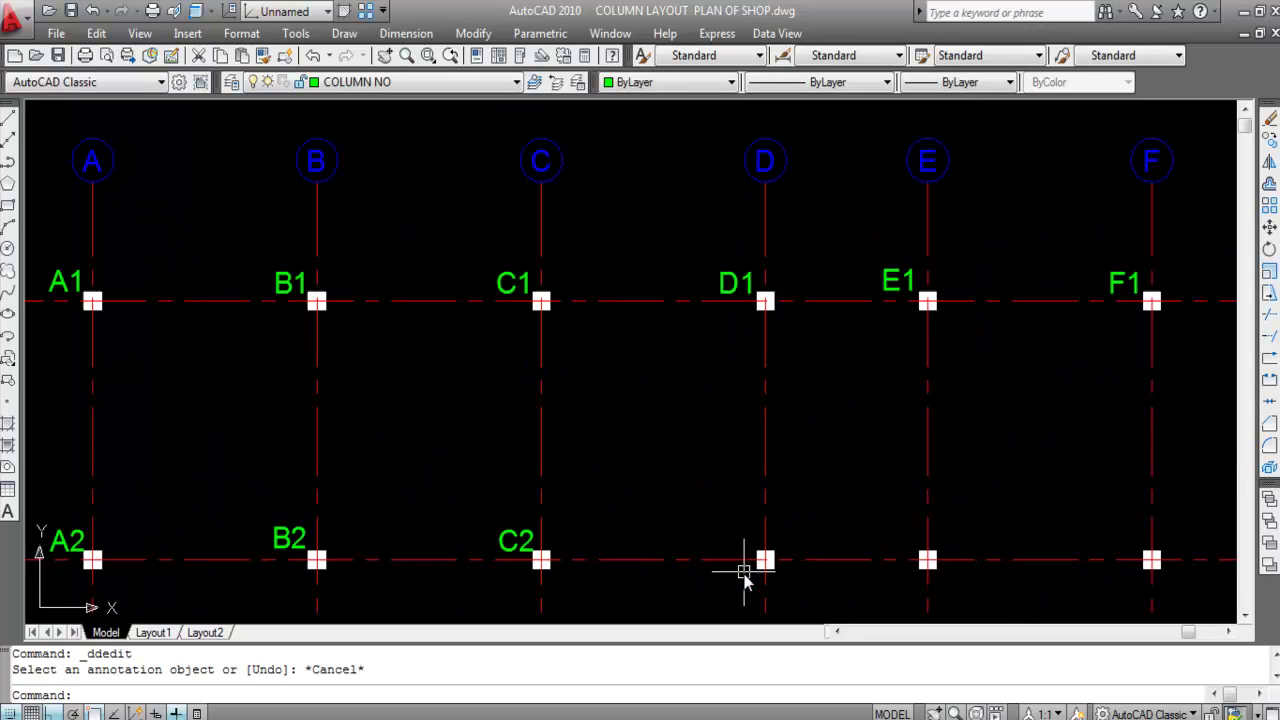
key("ctrl+c")
key("Escape")
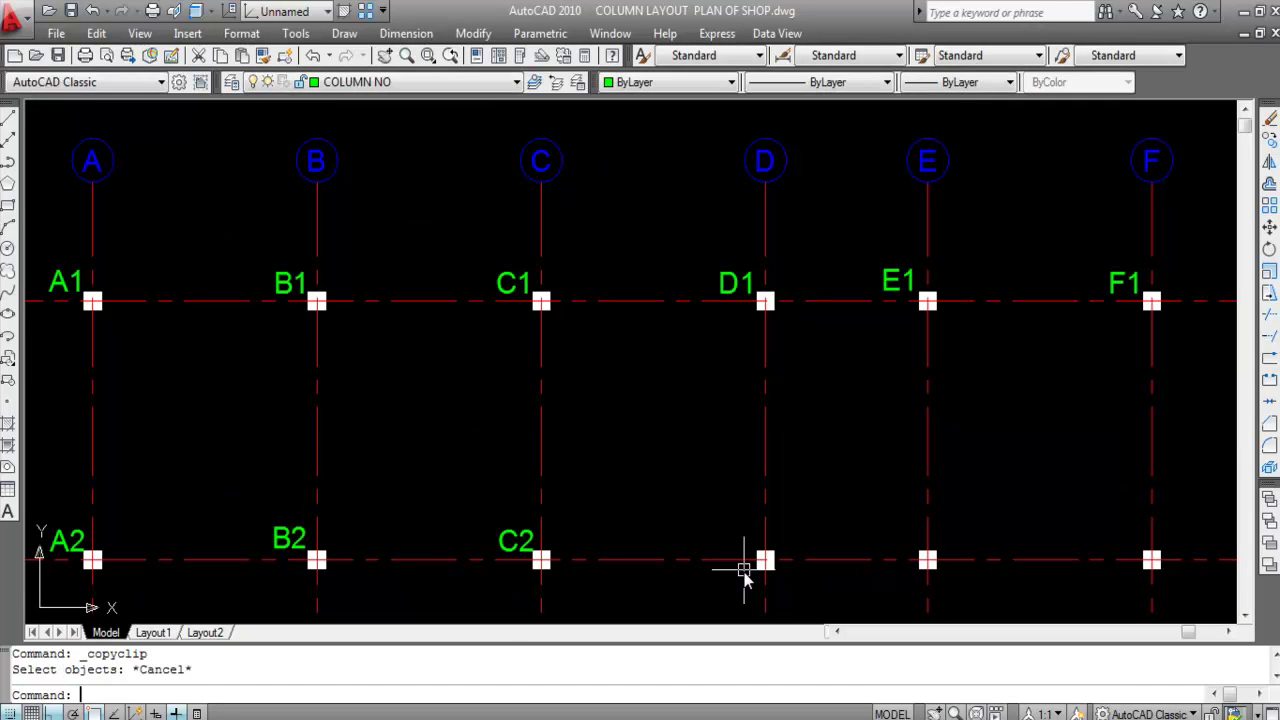
key("ctrl+v")
scroll(737, 551, "up", 3)
left_click(694, 551)
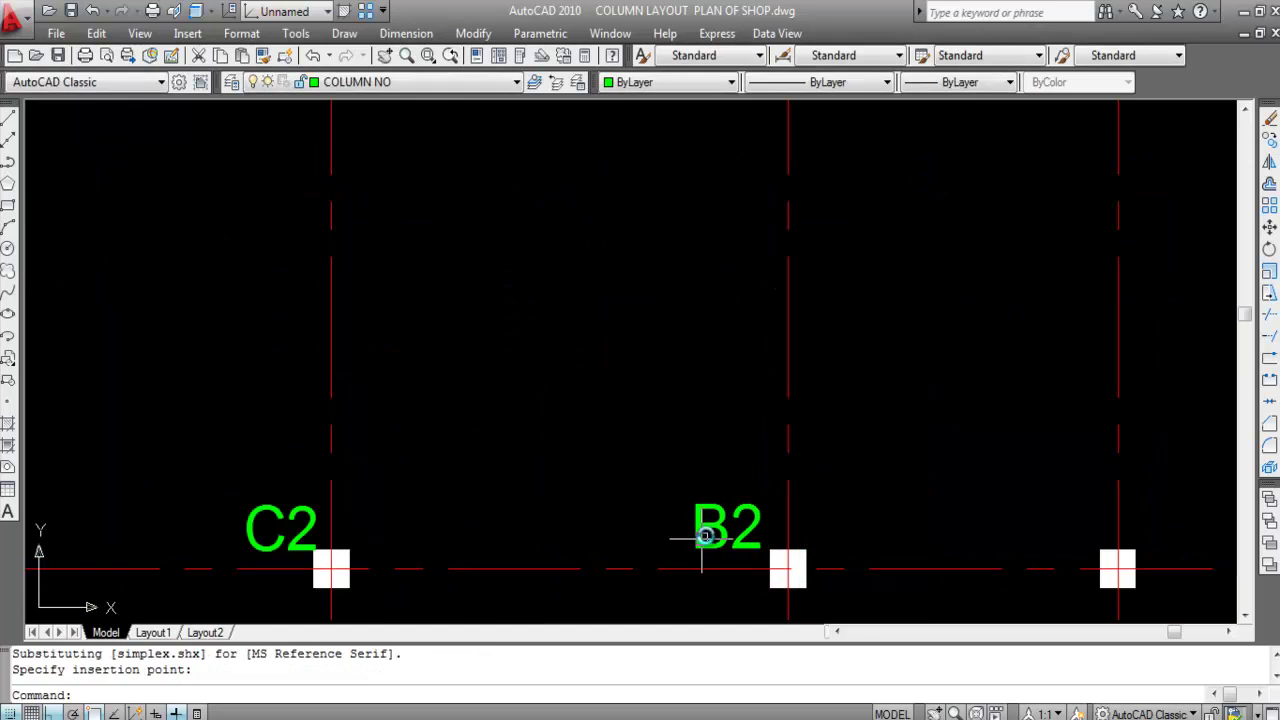
Step: Change the text of the label at grid D-2 to D2
double_click(712, 541)
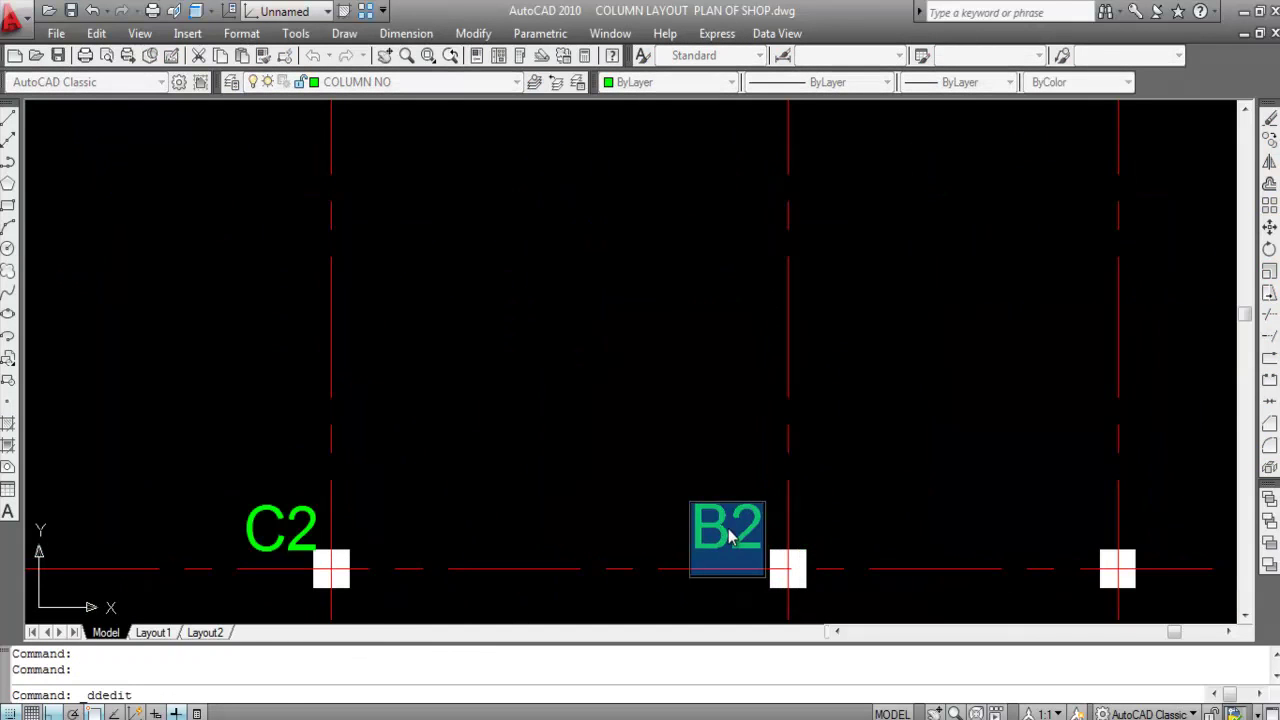
left_click(743, 448)
left_click(732, 536)
left_click_drag(732, 536, 670, 536)
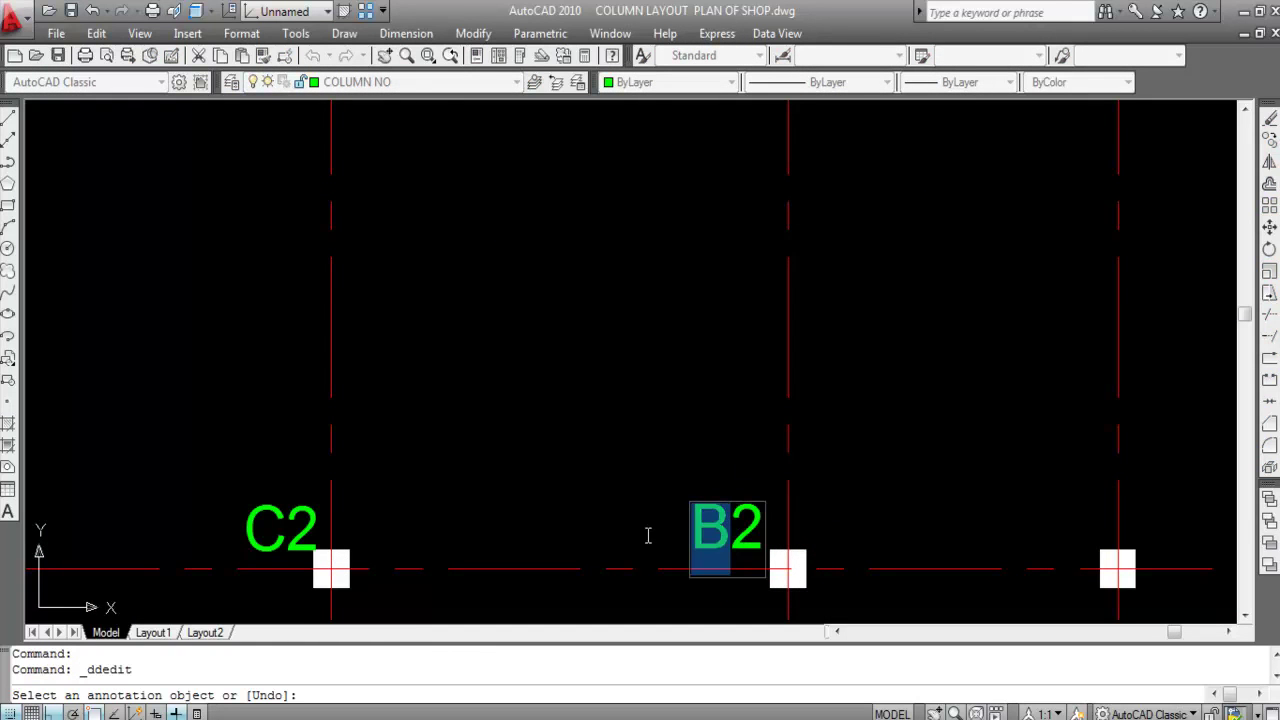
type("D")
left_click(597, 414)
Step: Paste the copied B2 label beside the column at grid D-3
scroll(664, 460, "down", 4)
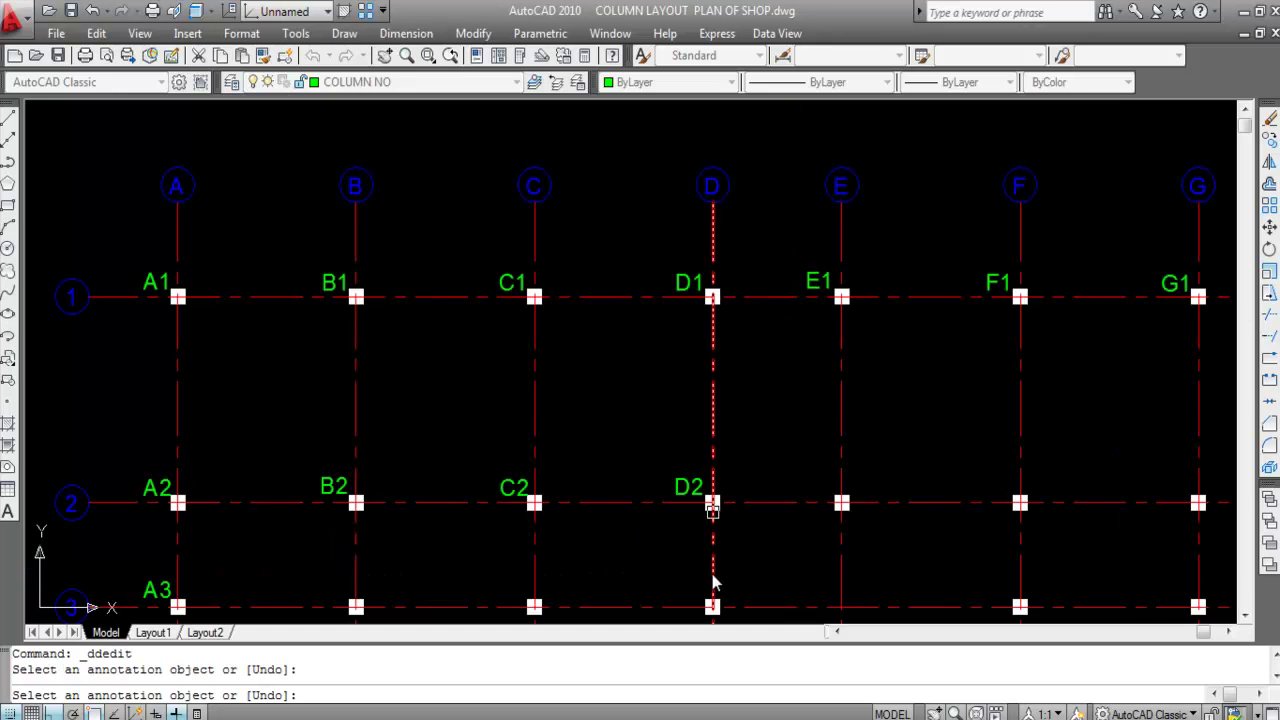
scroll(713, 499, "down", 2)
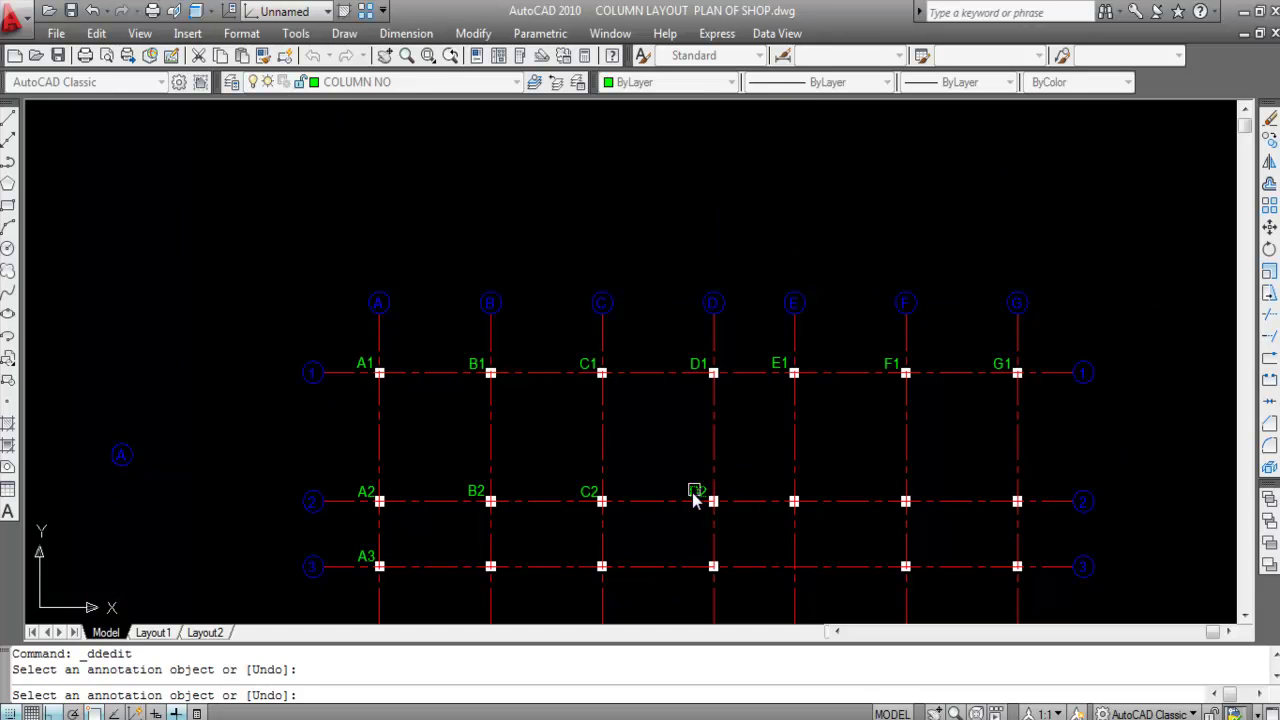
scroll(694, 300, "down", 2)
scroll(780, 496, "up", 3)
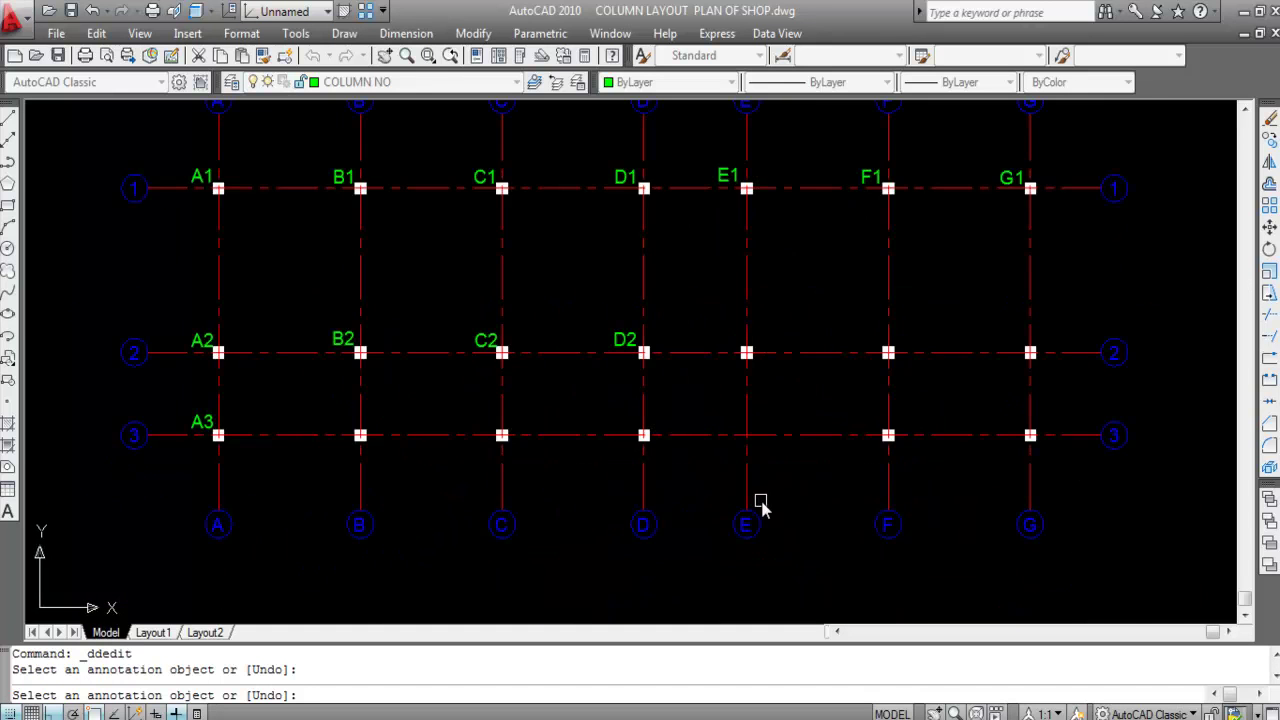
scroll(636, 440, "up", 3)
scroll(671, 424, "down", 2)
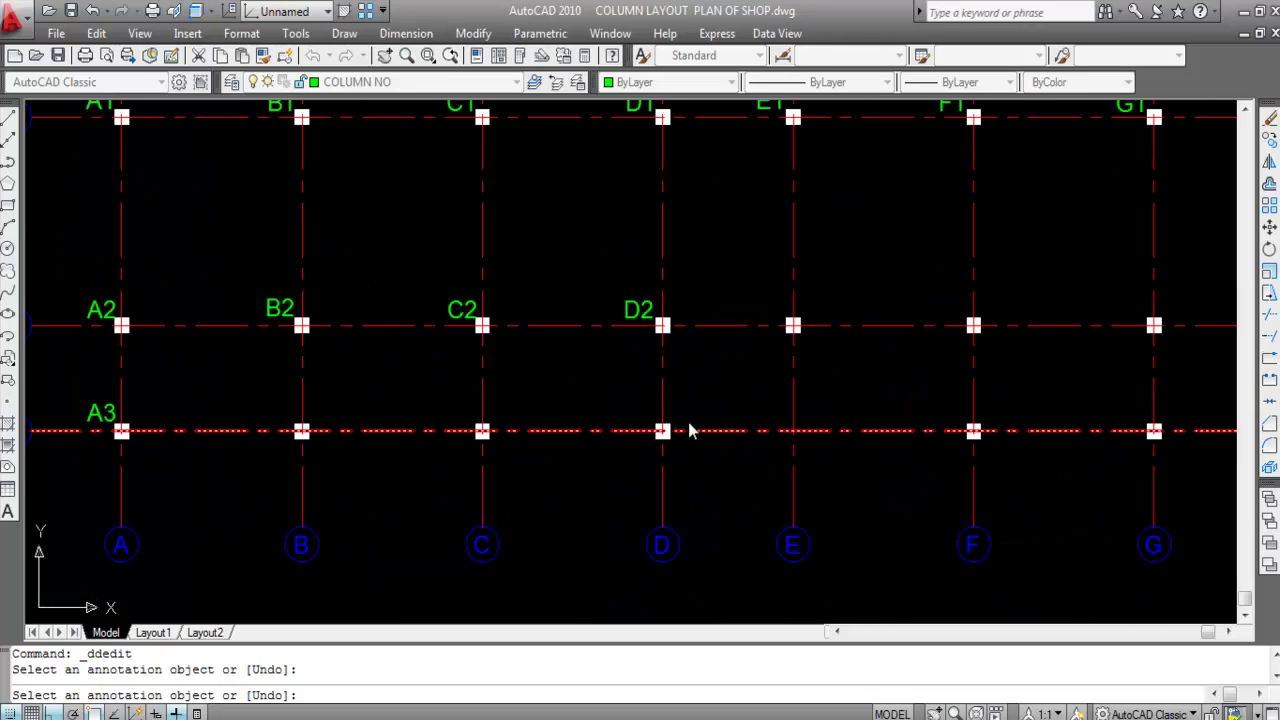
scroll(666, 434, "down", 2)
scroll(674, 437, "up", 2)
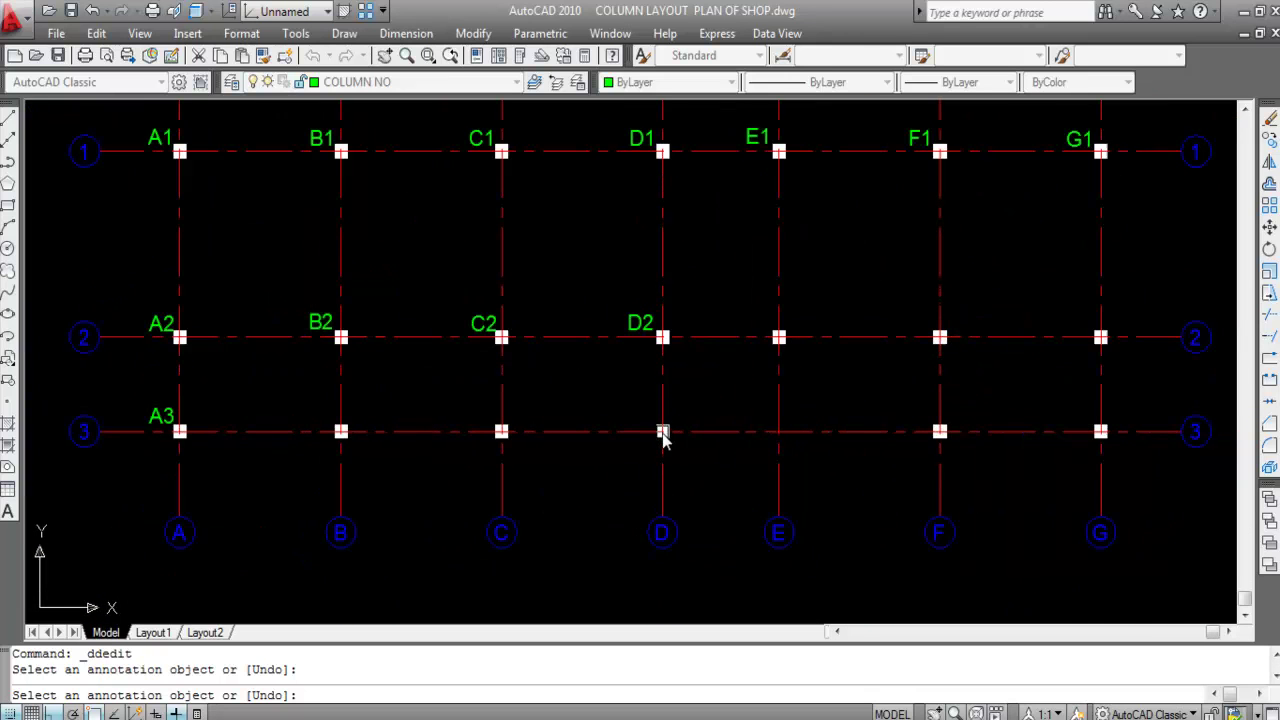
key("ctrl+v")
scroll(642, 437, "up", 2)
scroll(642, 437, "up", 2)
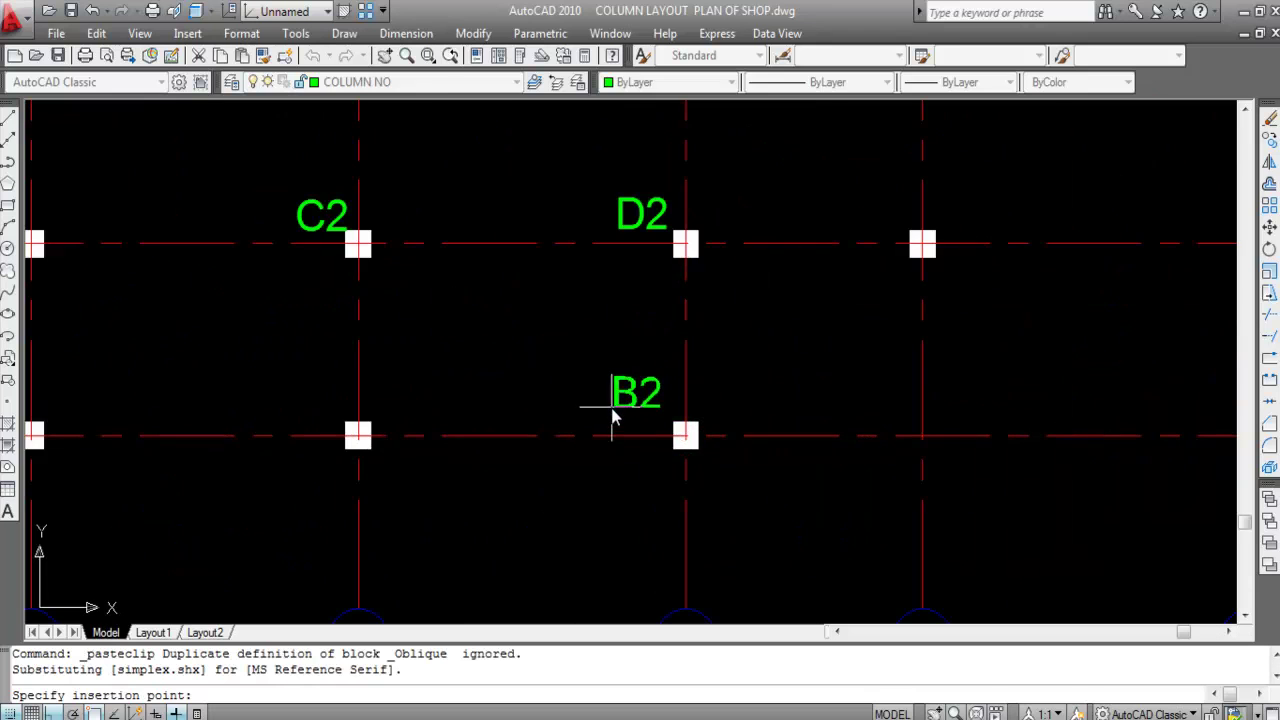
left_click(611, 417)
scroll(720, 440, "down", 3)
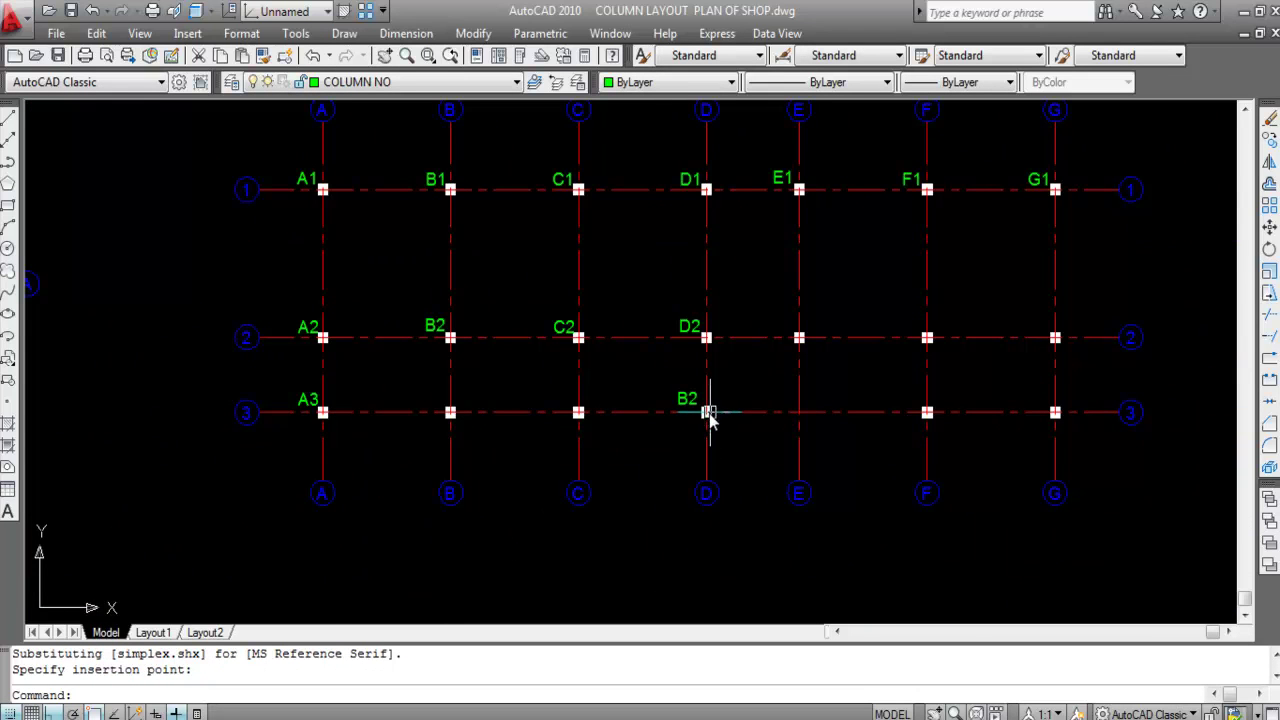
scroll(703, 483, "up", 3)
left_click(714, 487)
left_click(680, 457)
scroll(738, 512, "down", 4)
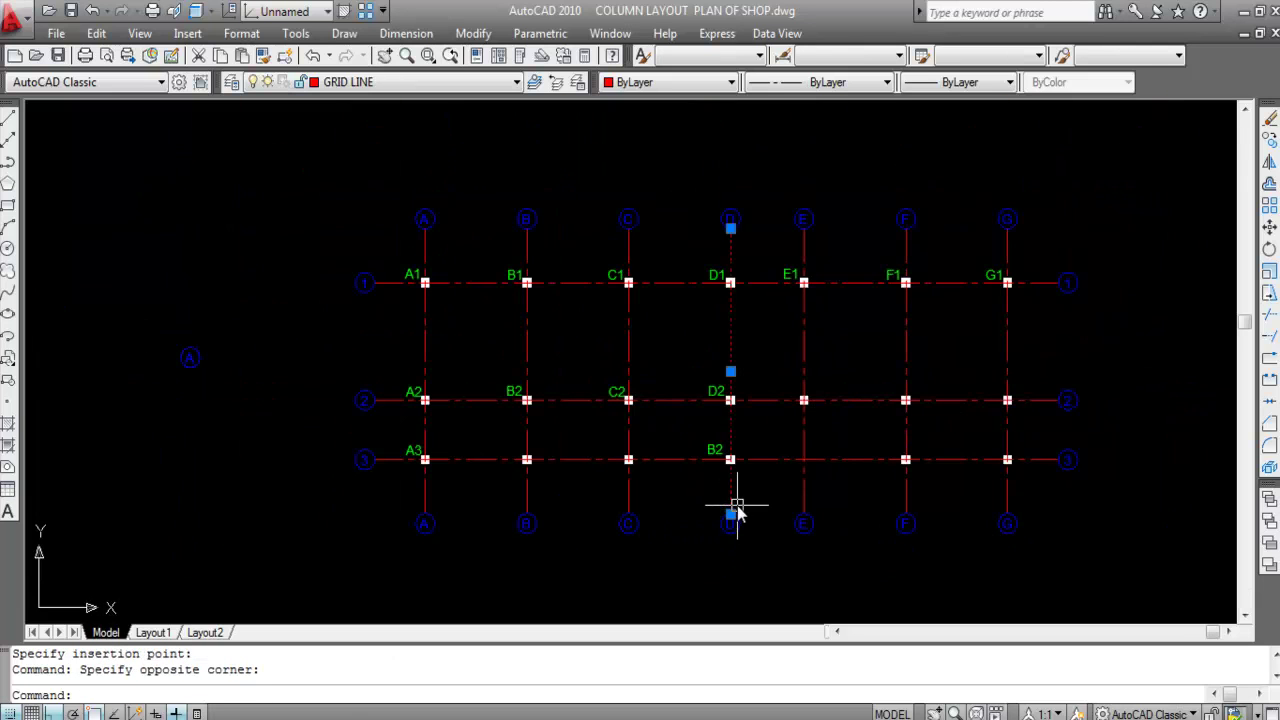
scroll(740, 500, "up", 3)
scroll(745, 478, "down", 2)
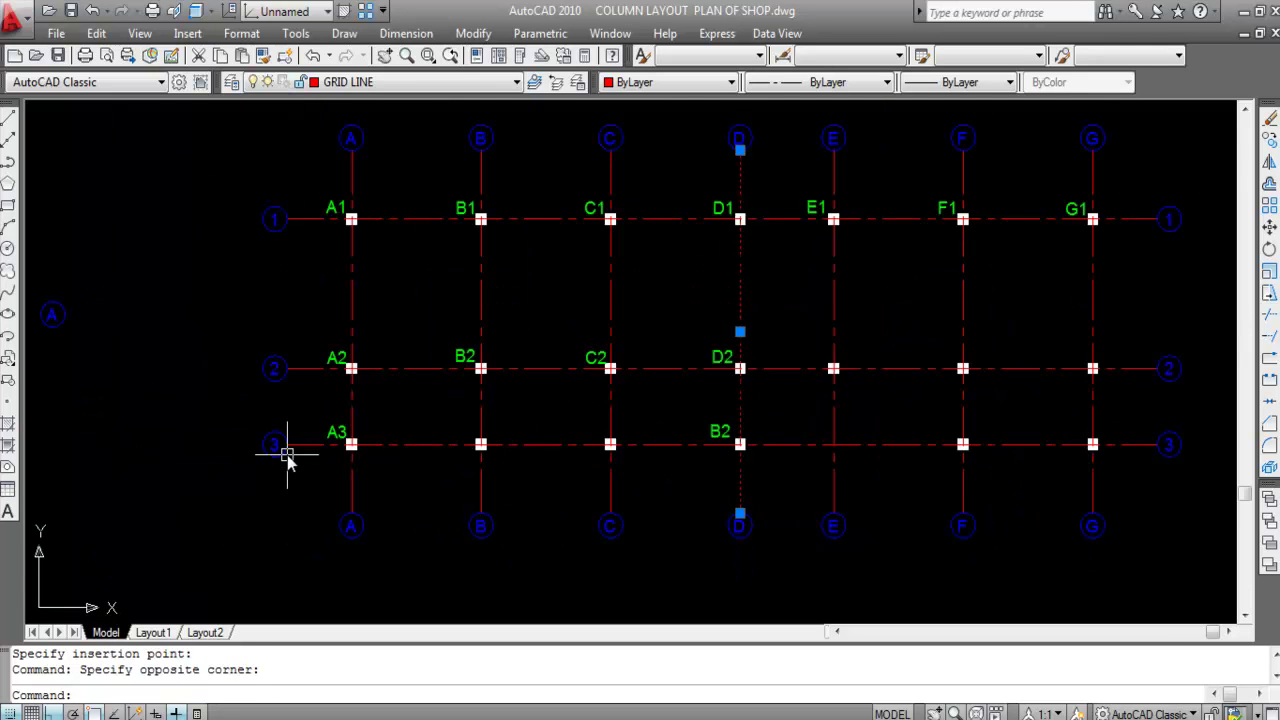
Step: Change the text of the label at grid D-3 to D3
scroll(763, 440, "up", 5)
double_click(651, 420)
key("ctrl+c")
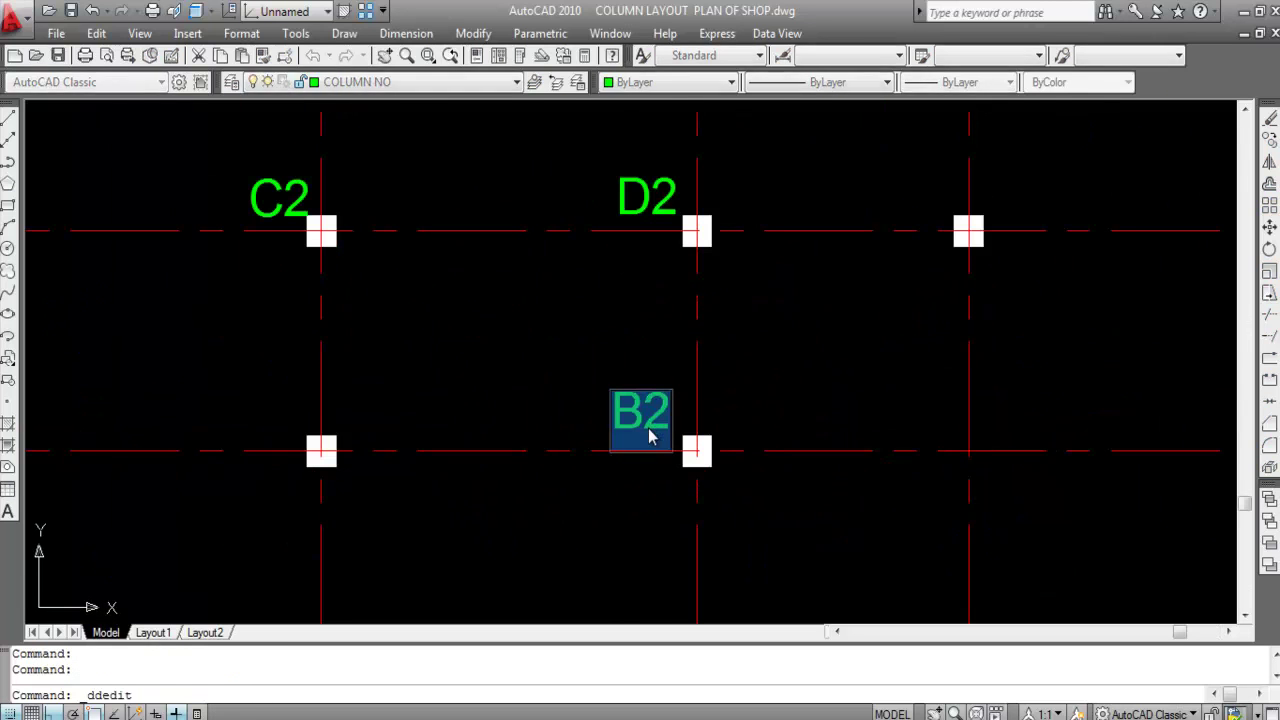
left_click(666, 413)
left_click_drag(667, 413, 563, 408)
type("D3")
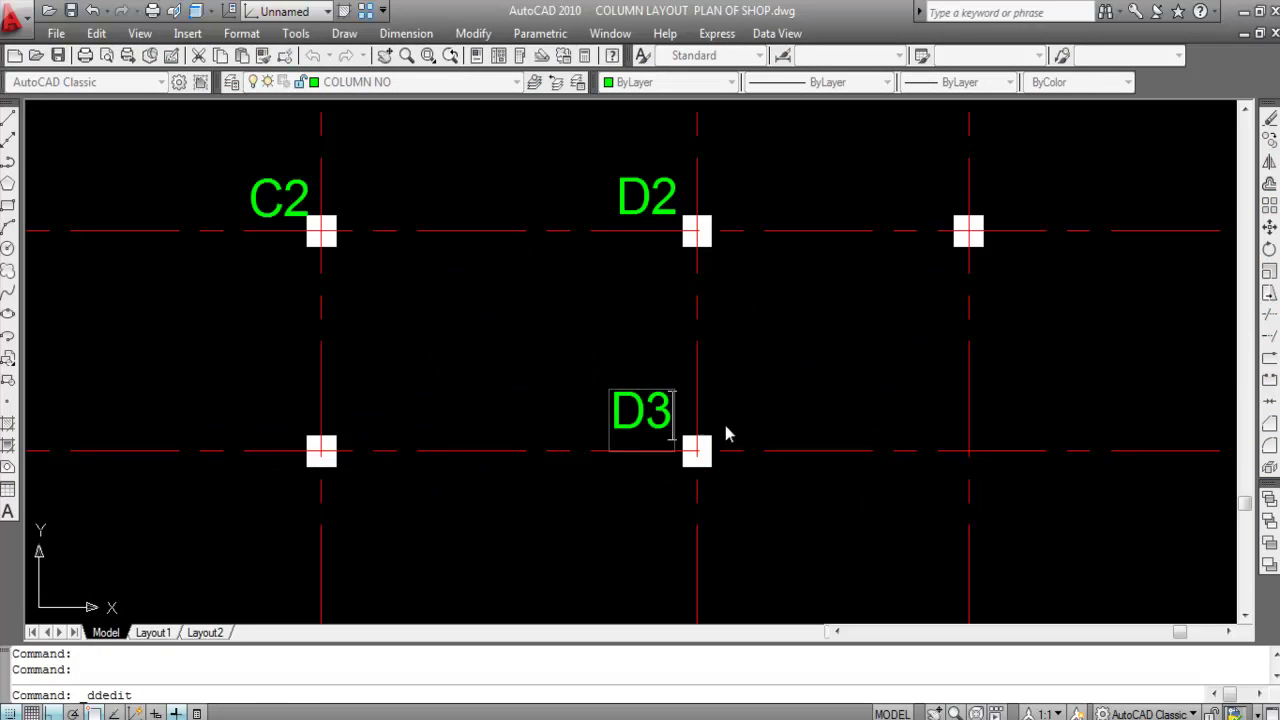
left_click(790, 414)
Step: Paste the copied B2 label beside the column at grid E-2
scroll(790, 414, "down", 4)
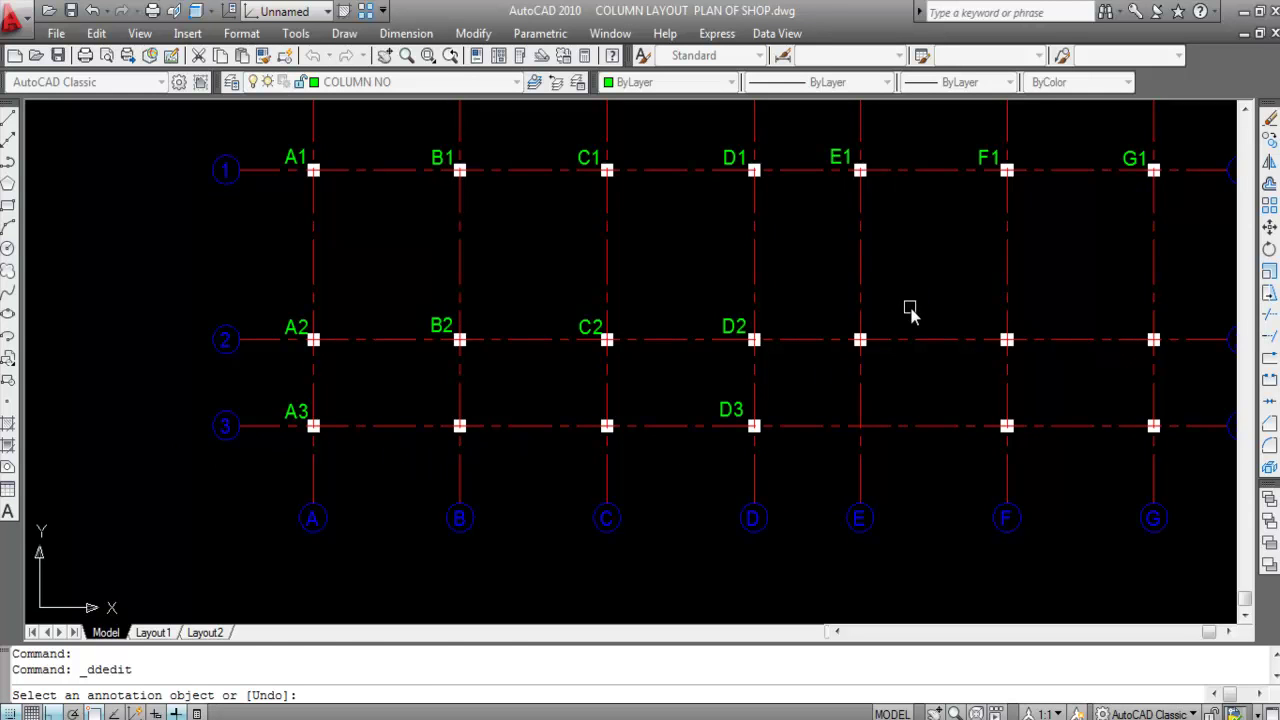
key("ctrl+v")
scroll(851, 300, "up", 5)
left_click(786, 363)
Step: Change the text of the label at grid E-2 to E2
scroll(855, 442, "down", 2)
scroll(855, 442, "down", 2)
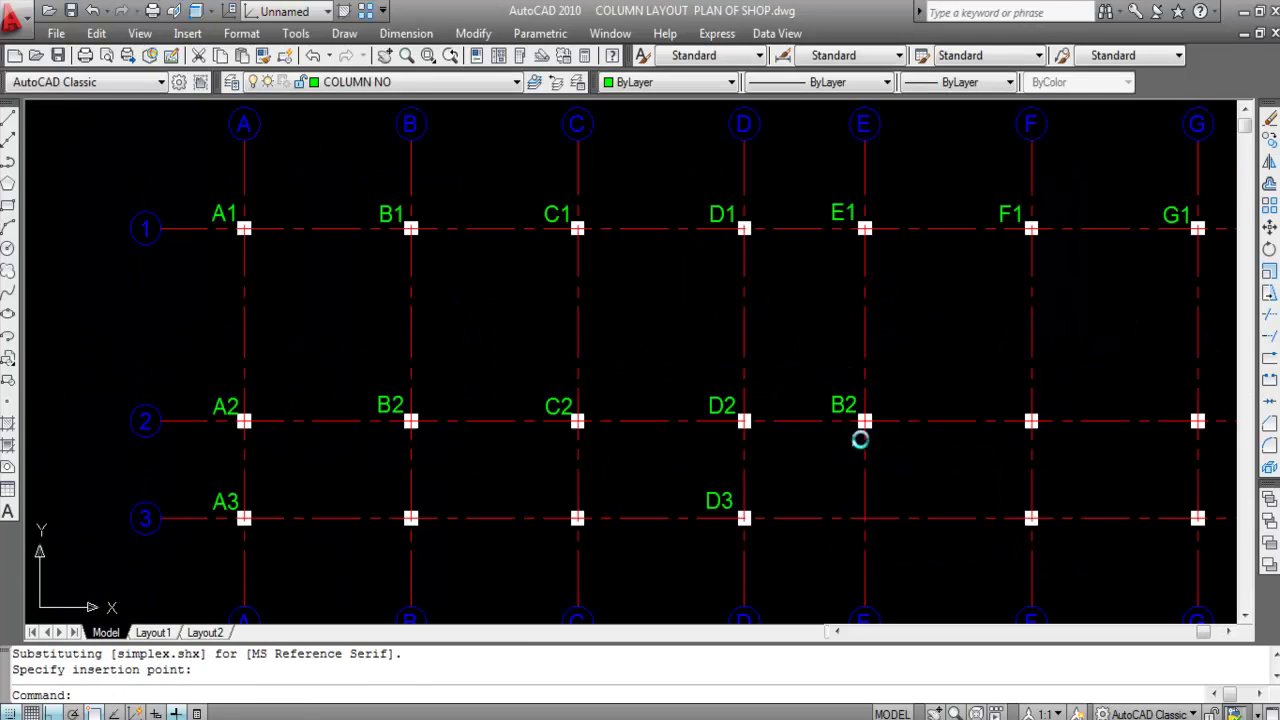
scroll(860, 470, "down", 4)
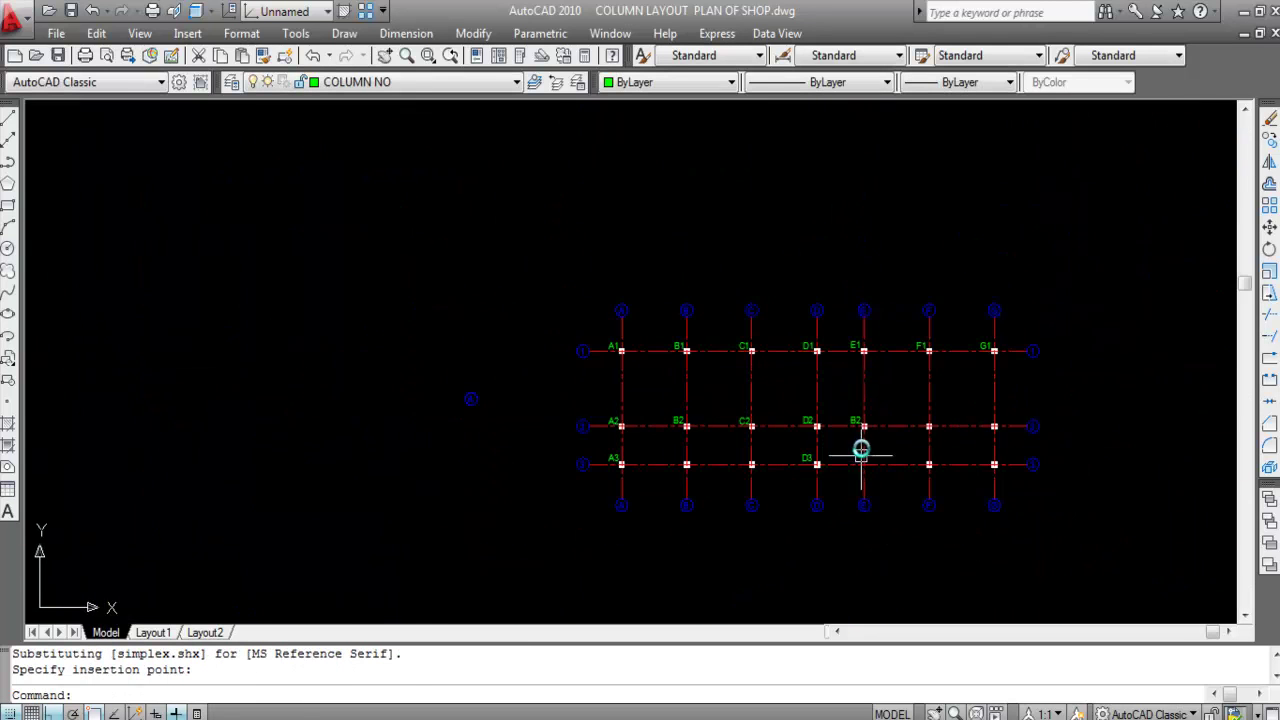
scroll(869, 498, "up", 5)
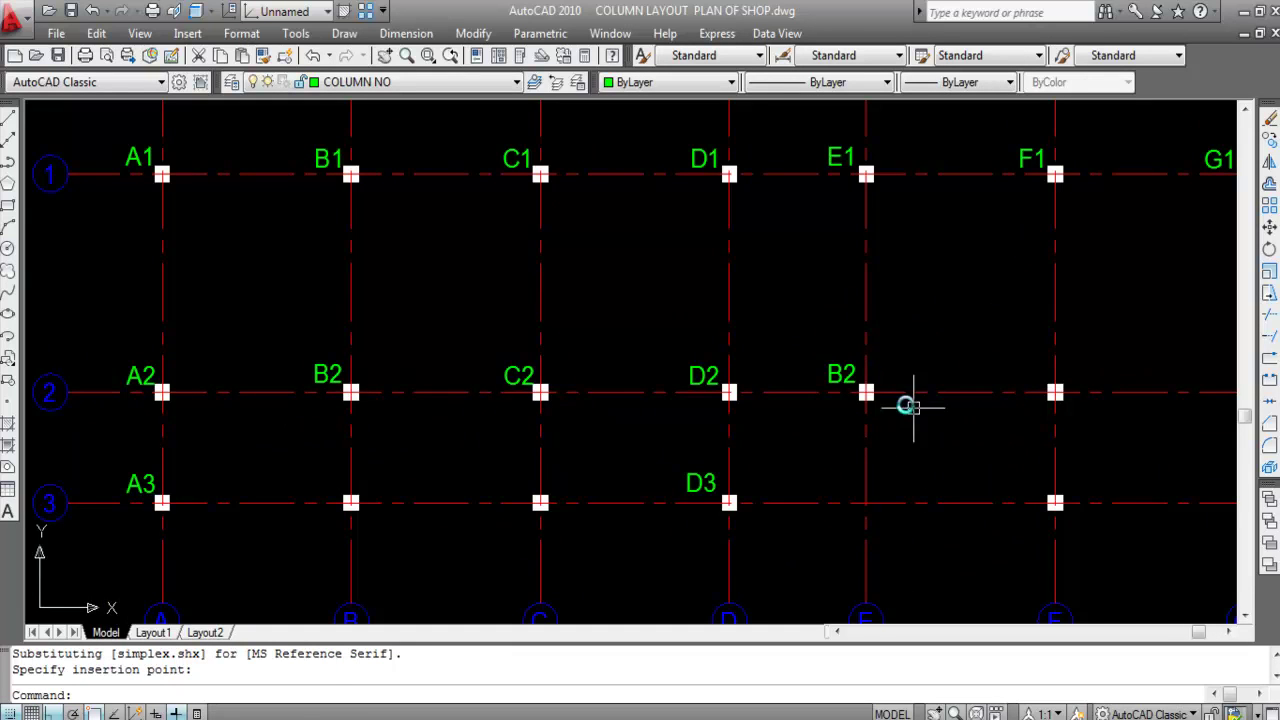
double_click(847, 374)
key("ctrl+c")
scroll(866, 340, "down", 2)
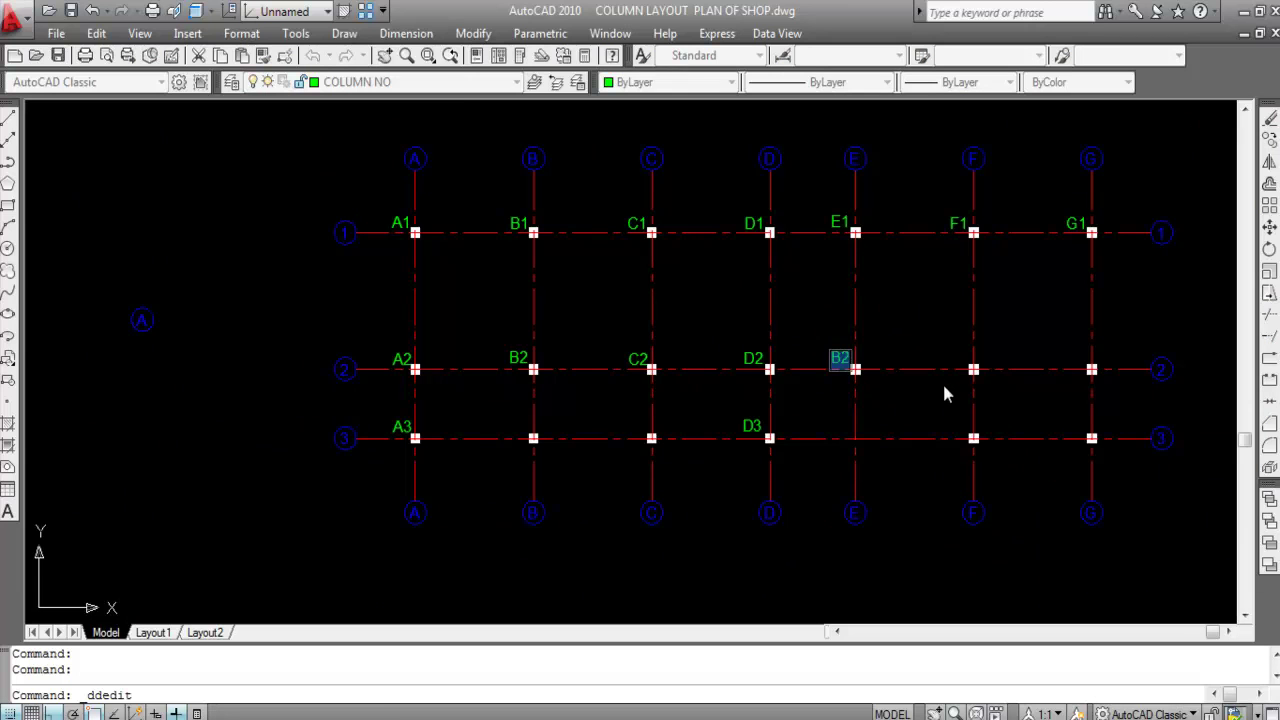
scroll(844, 354, "up", 3)
left_click(841, 372)
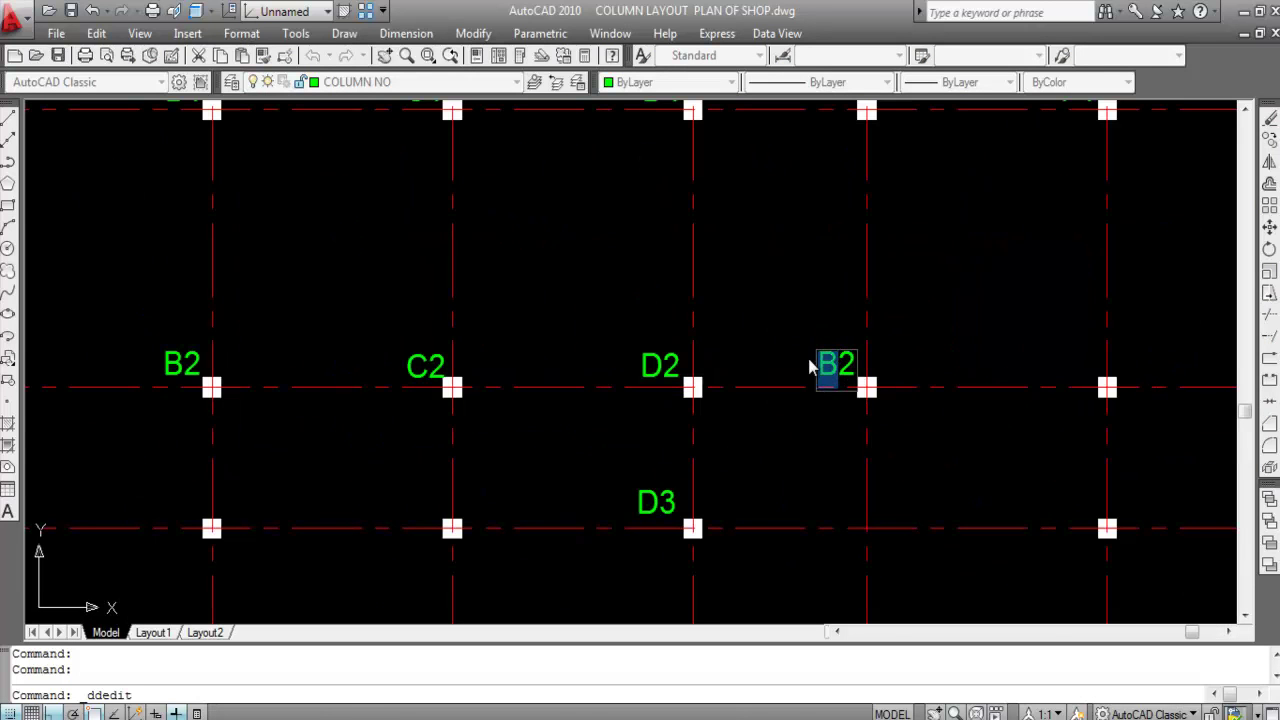
key("Return")
Step: Paste the copied B2 label beside the column at grid F-2 and change its text to F2
scroll(880, 375, "down", 4)
scroll(868, 376, "up", 3)
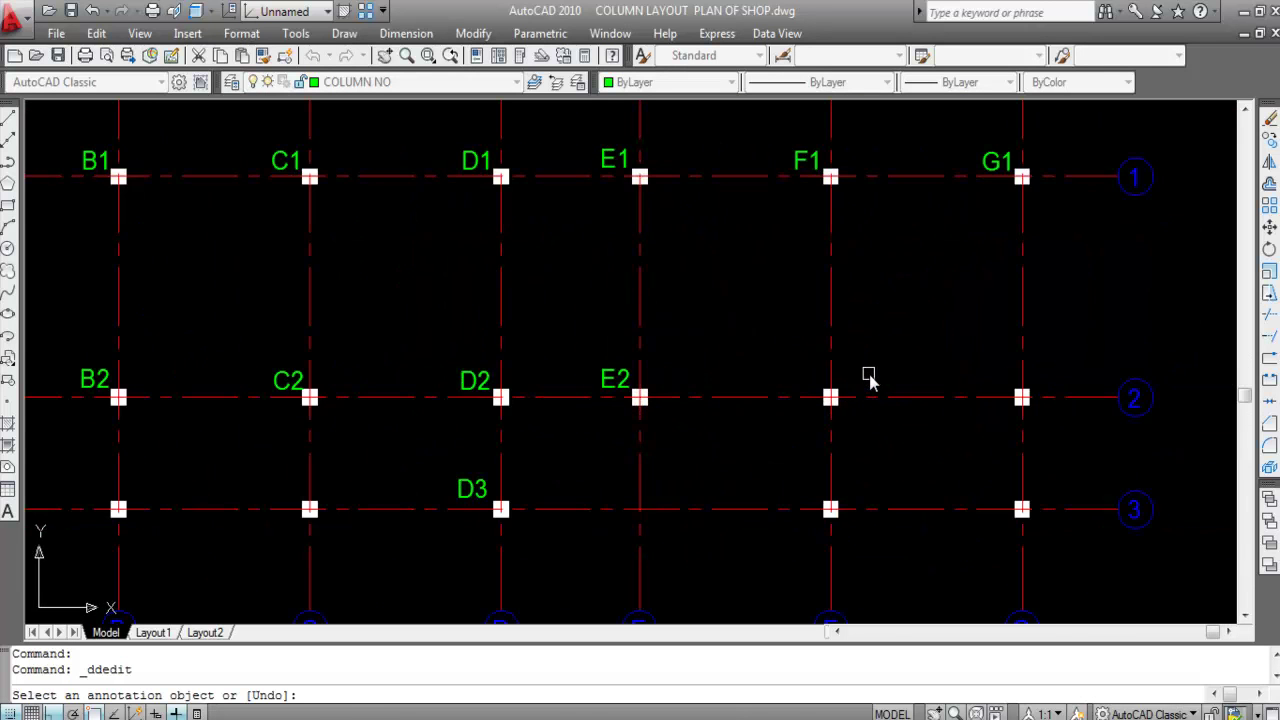
key("ctrl+v")
scroll(798, 386, "up", 3)
left_click(798, 402)
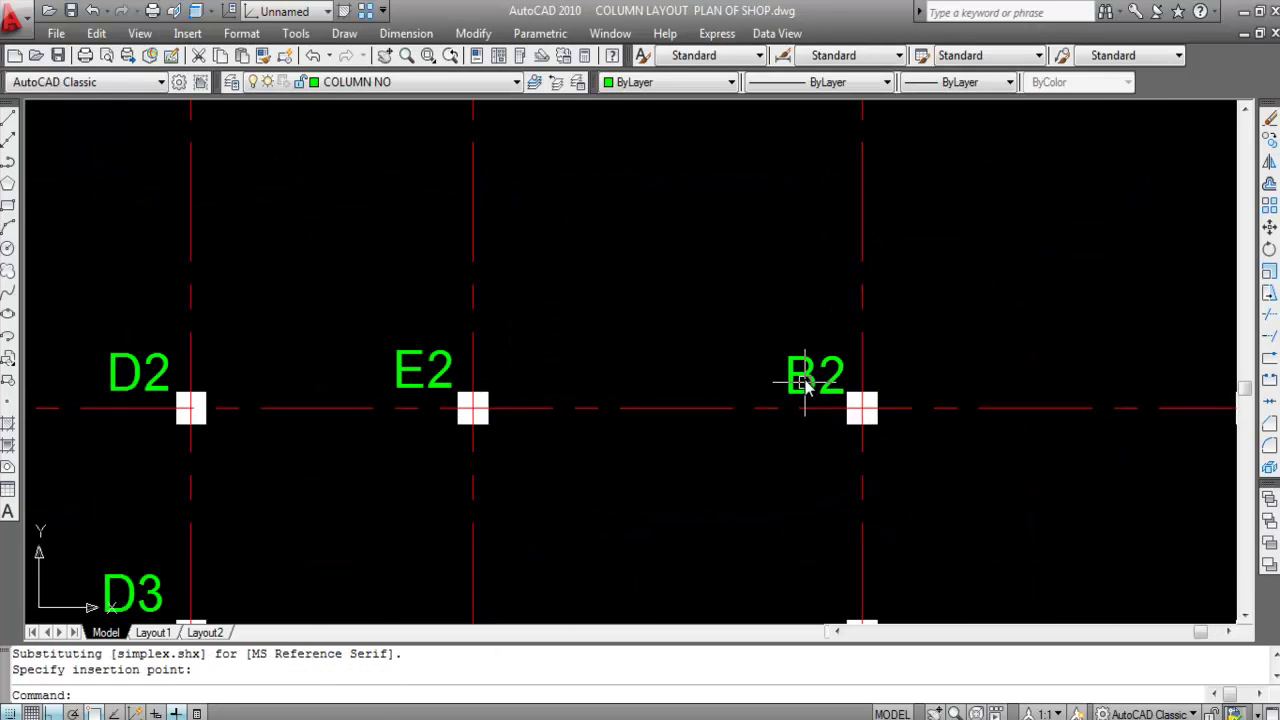
double_click(814, 398)
left_click_drag(818, 385, 736, 376)
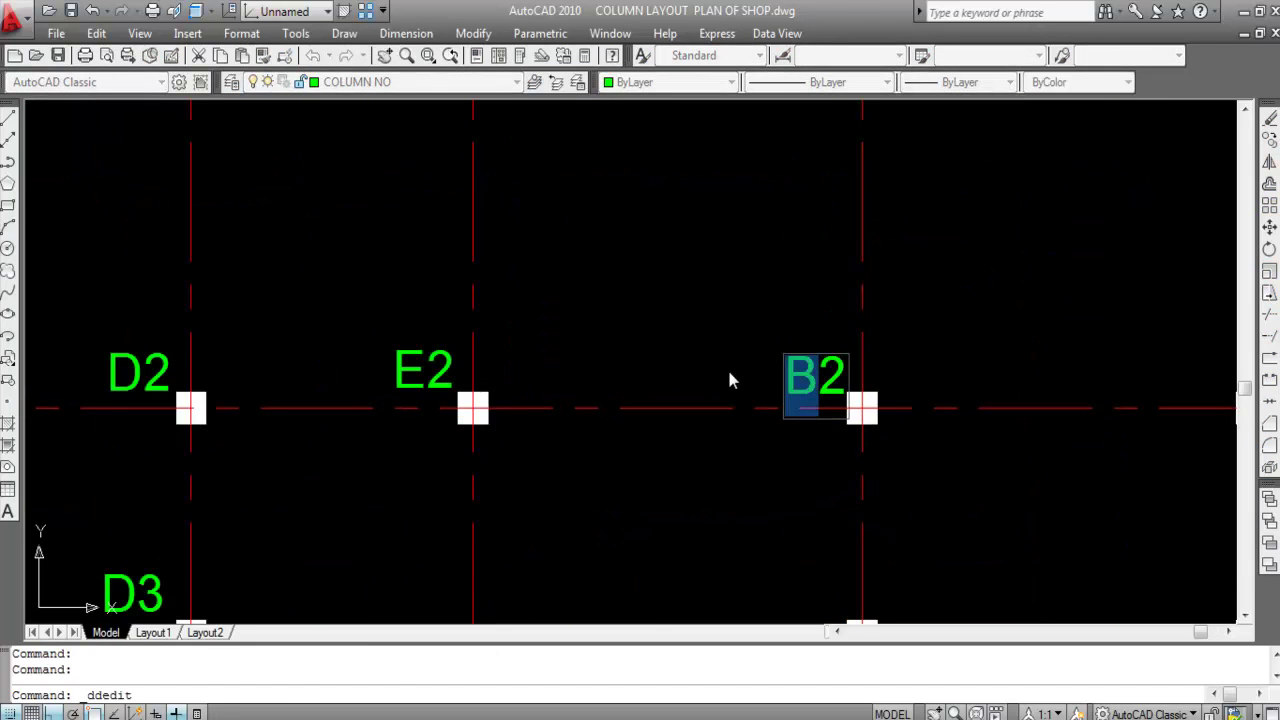
type("F")
key("Return")
Step: Paste the copied B2 label beside the column at grid G-2 and change its text to G2
scroll(791, 380, "down", 4)
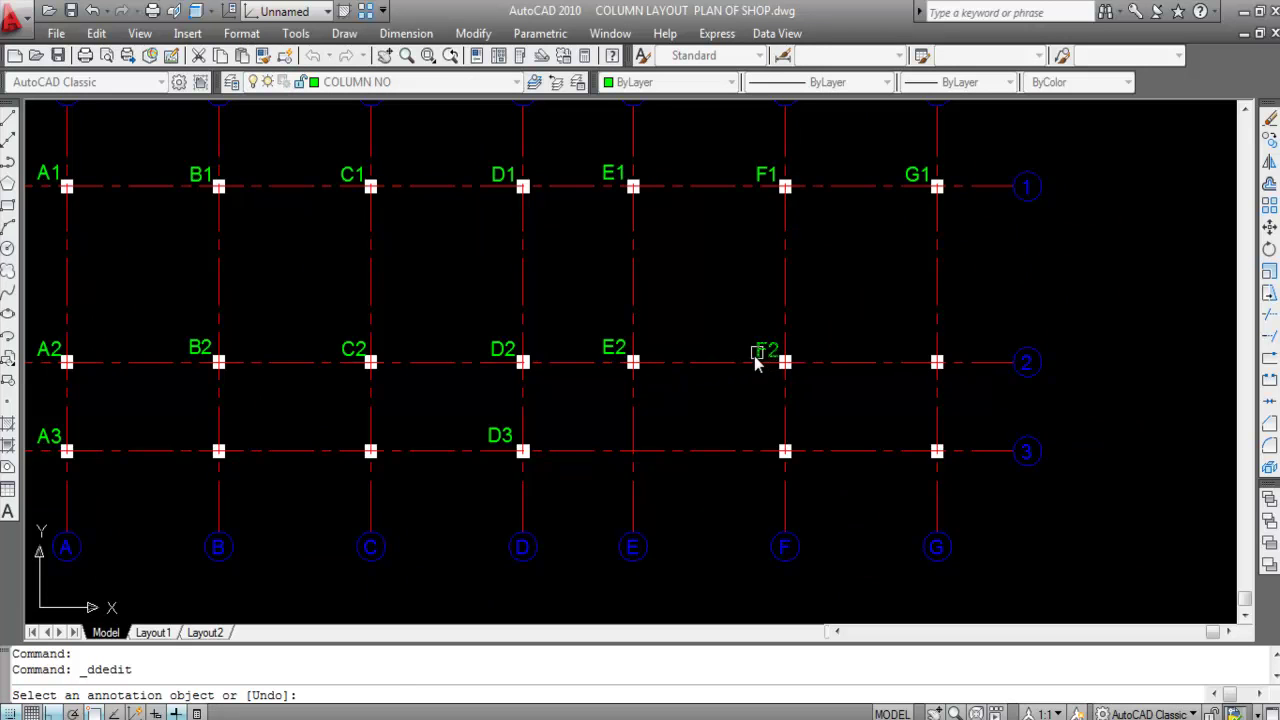
key("ctrl+v")
scroll(920, 370, "up", 3)
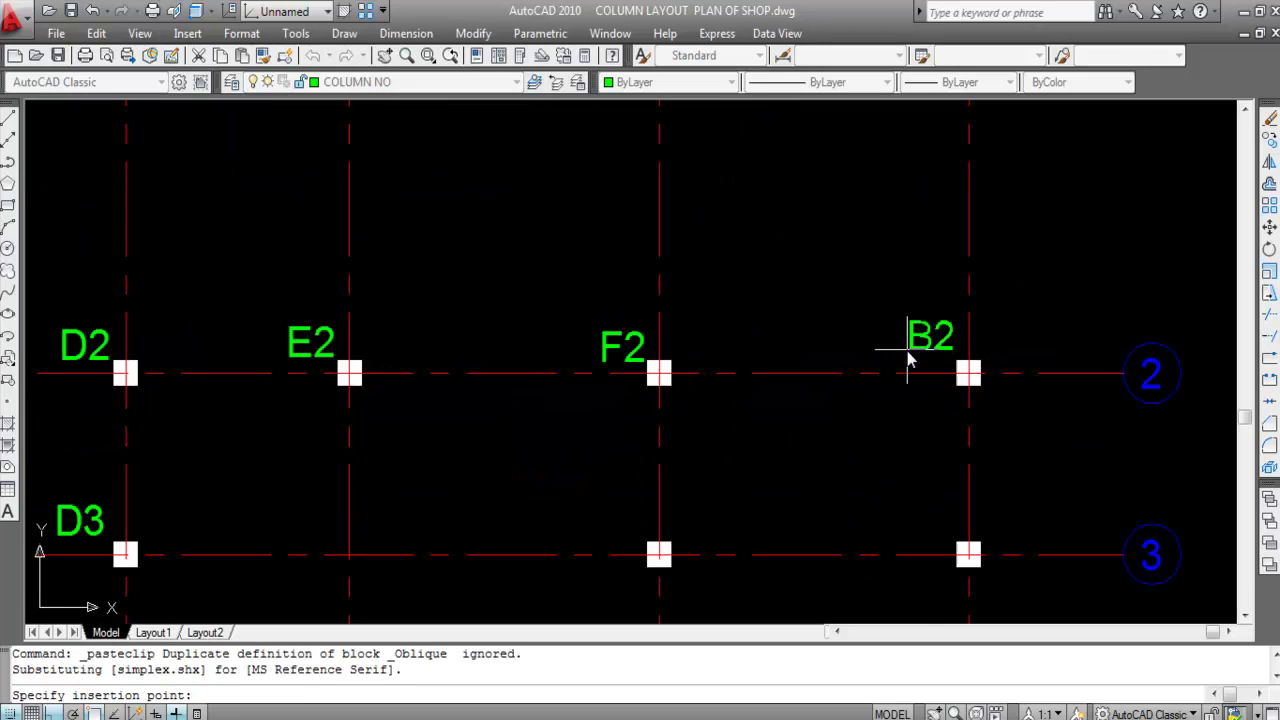
left_click(895, 365)
double_click(914, 345)
key("ctrl+c")
left_click_drag(918, 345, 841, 347)
type("G")
key("Return")
scroll(847, 268, "down", 3)
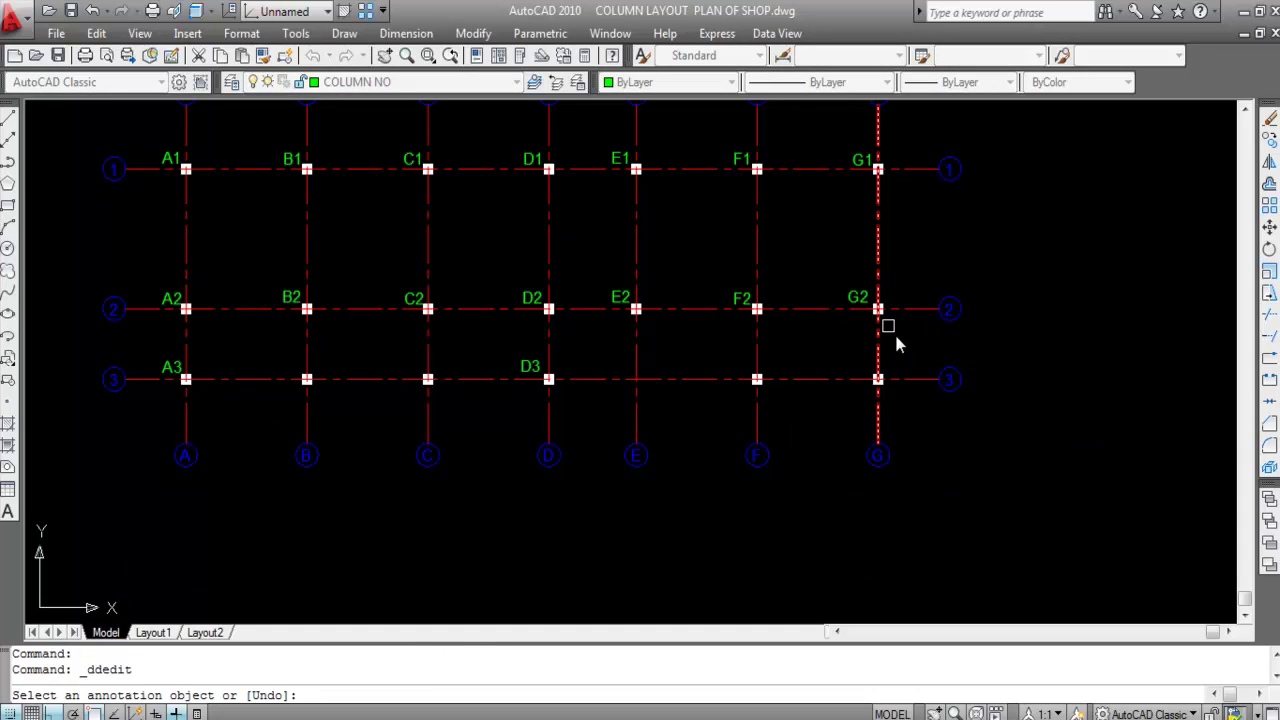
key("Escape")
Step: Paste the copied B2 label beside the column at grid G-3 and change its text to G3
scroll(879, 388, "up", 2)
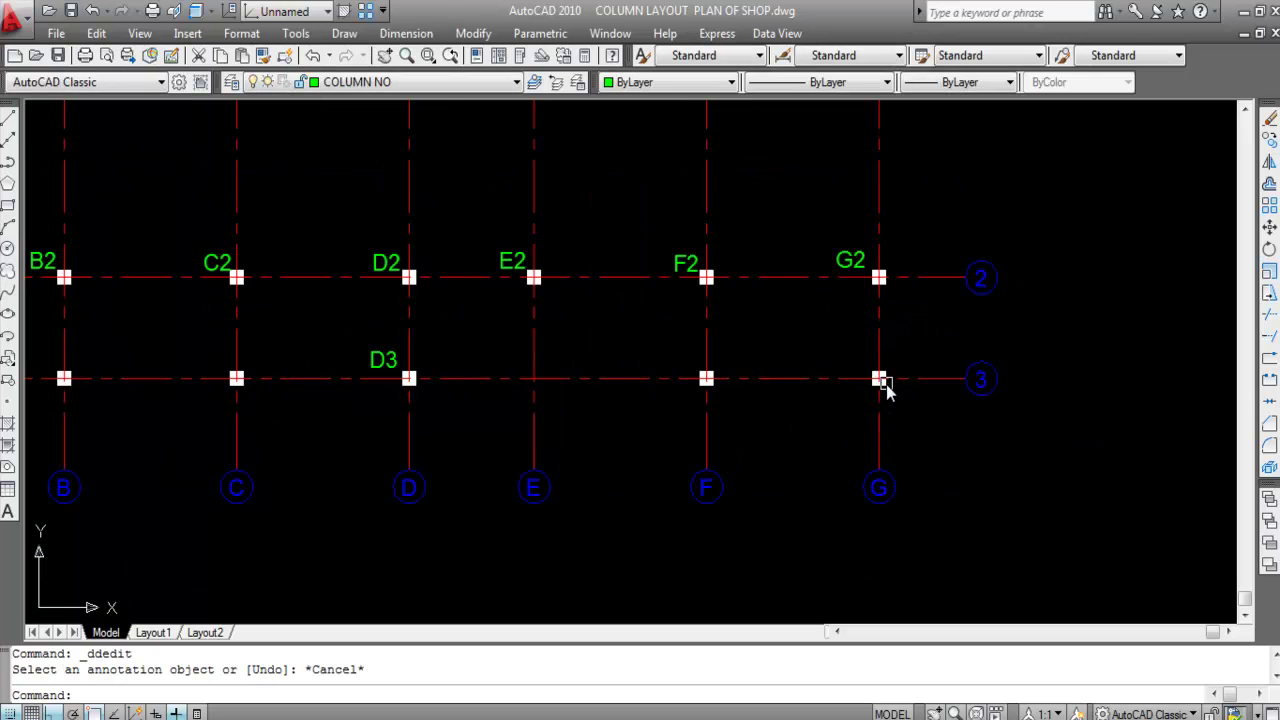
key("ctrl+v")
scroll(846, 362, "up", 4)
scroll(842, 378, "down", 5)
left_click(882, 371)
scroll(914, 373, "up", 3)
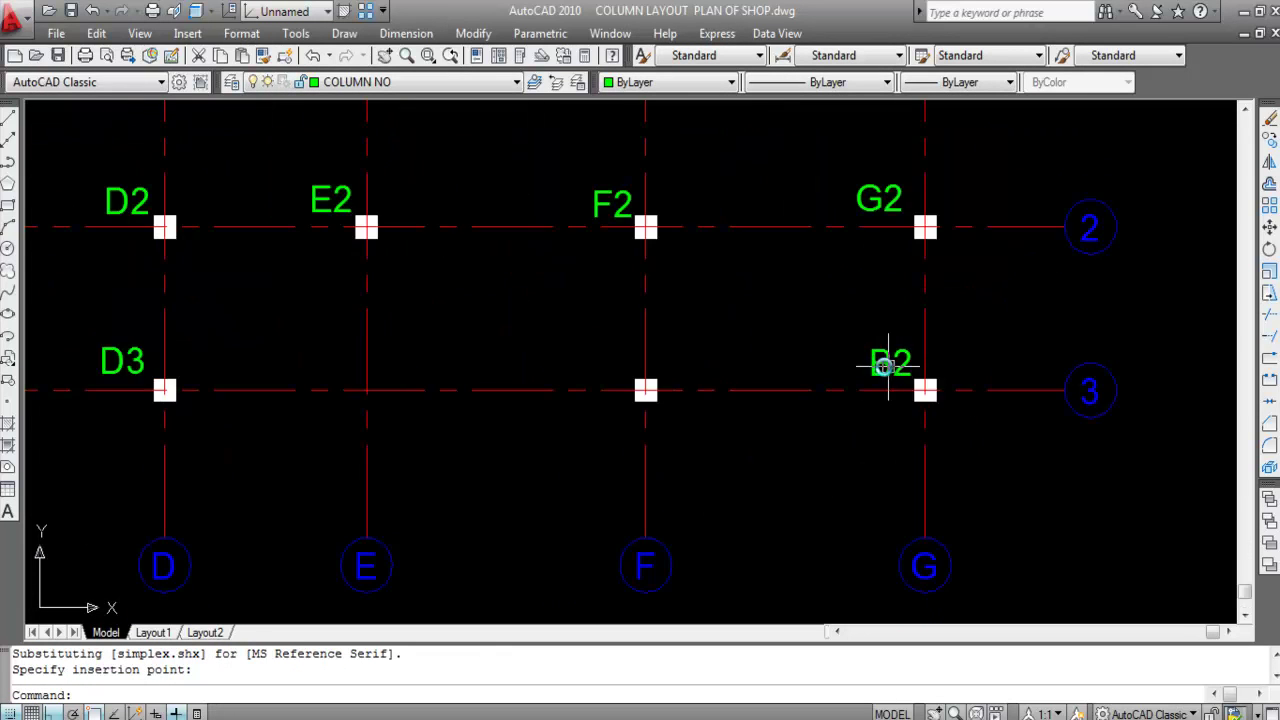
double_click(908, 378)
type("G3")
key("Return")
key("Escape")
Step: Copy the G3 label with its insertion point as base point and paste it beside the column at grid F-3
left_click(899, 363)
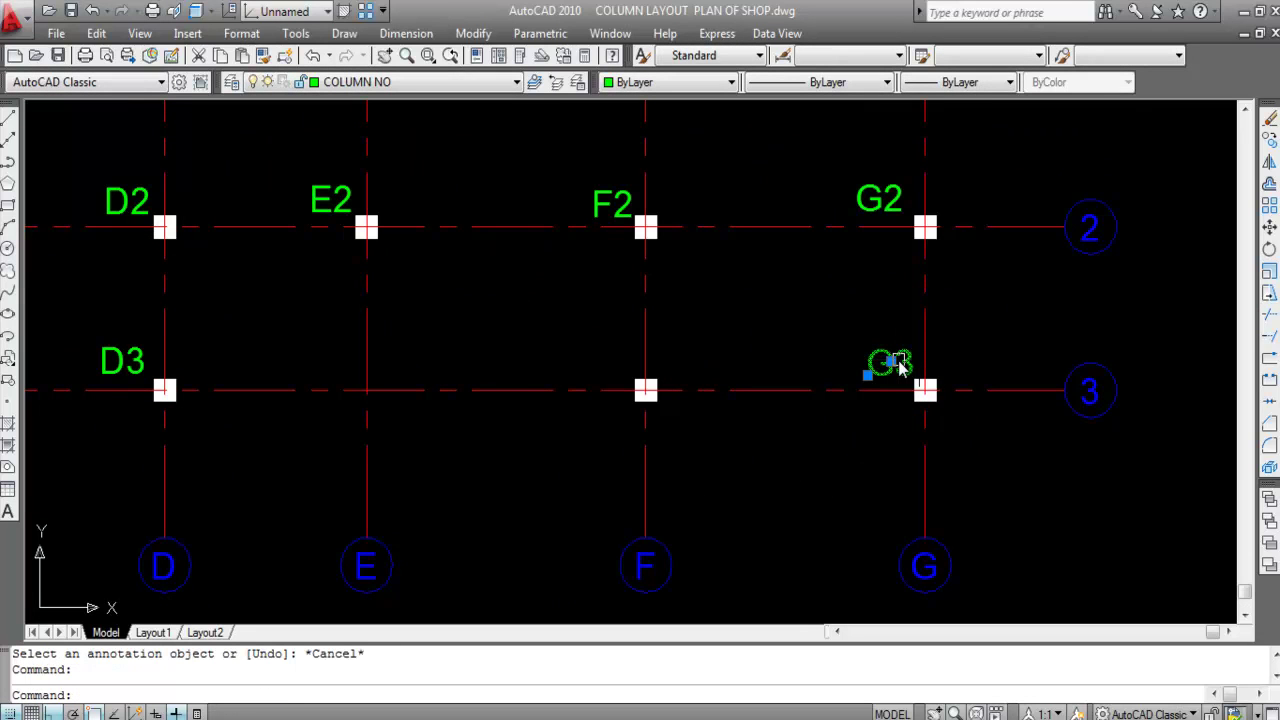
key("ctrl+shift+c")
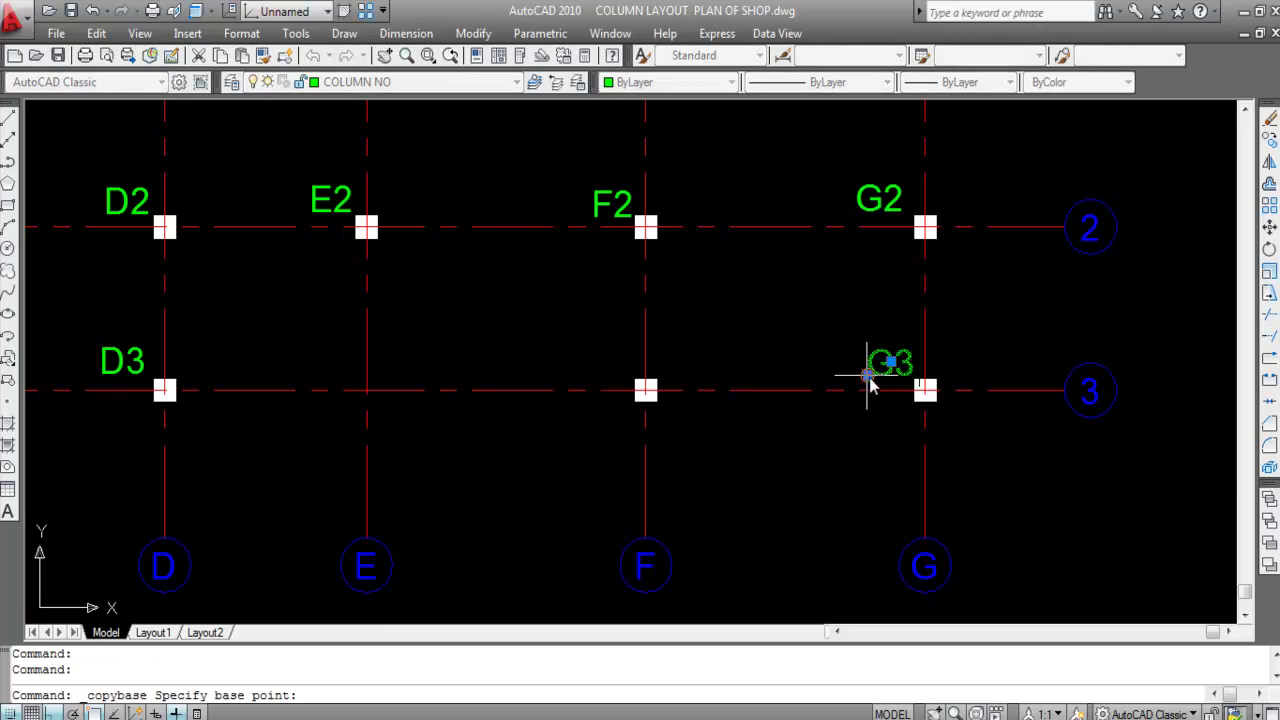
left_click(961, 385)
key("ctrl+v")
scroll(1004, 338, "down", 2)
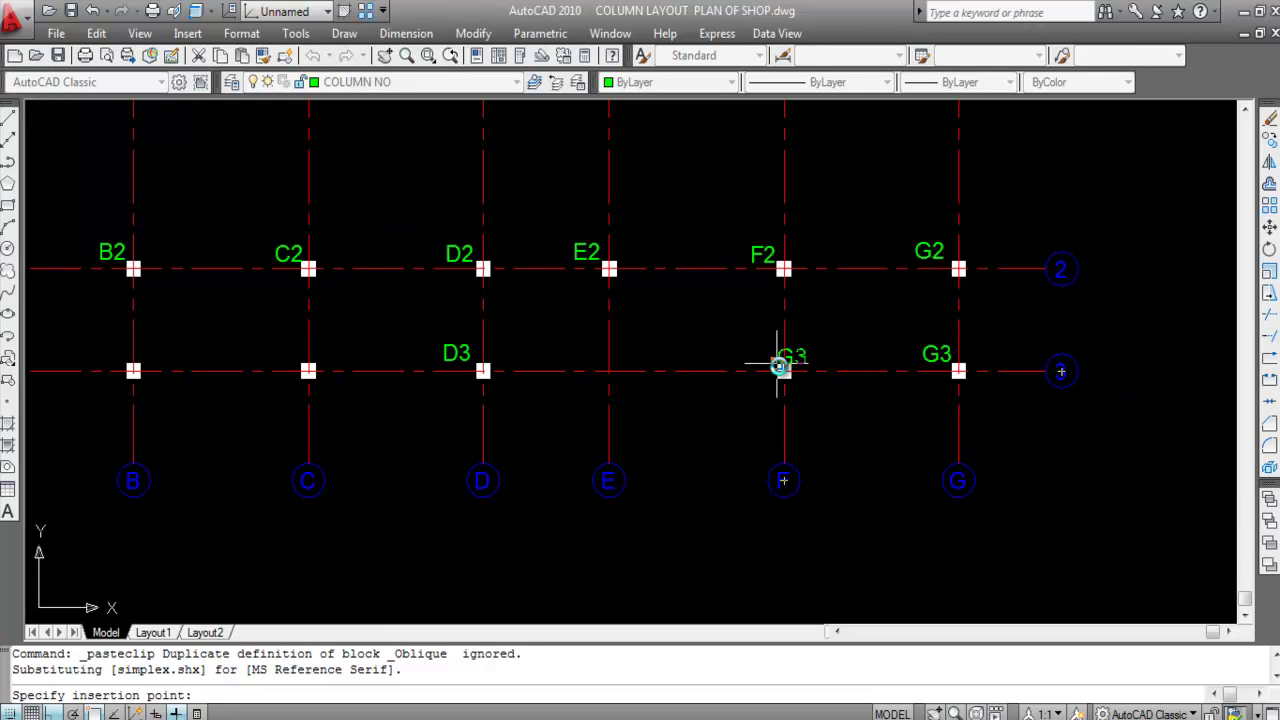
scroll(773, 368, "up", 3)
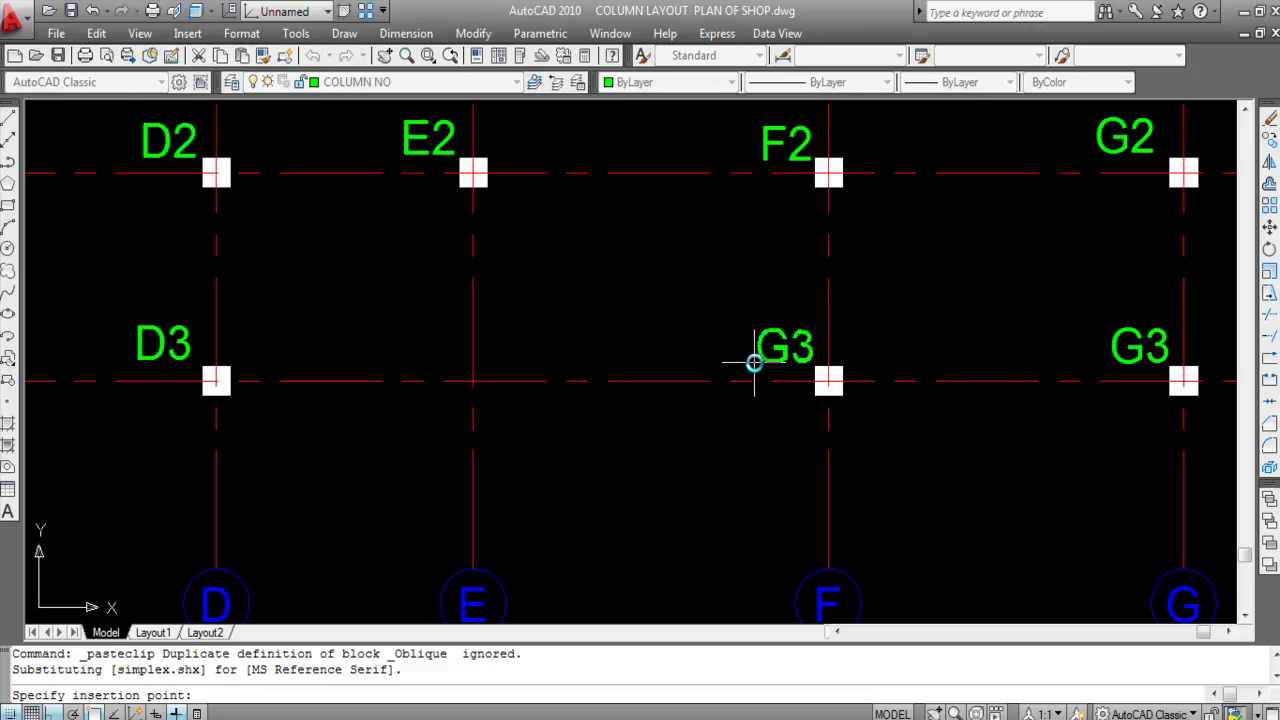
left_click(771, 362)
Step: Change the text of the label at grid F-3 to F3
scroll(771, 350, "down", 4)
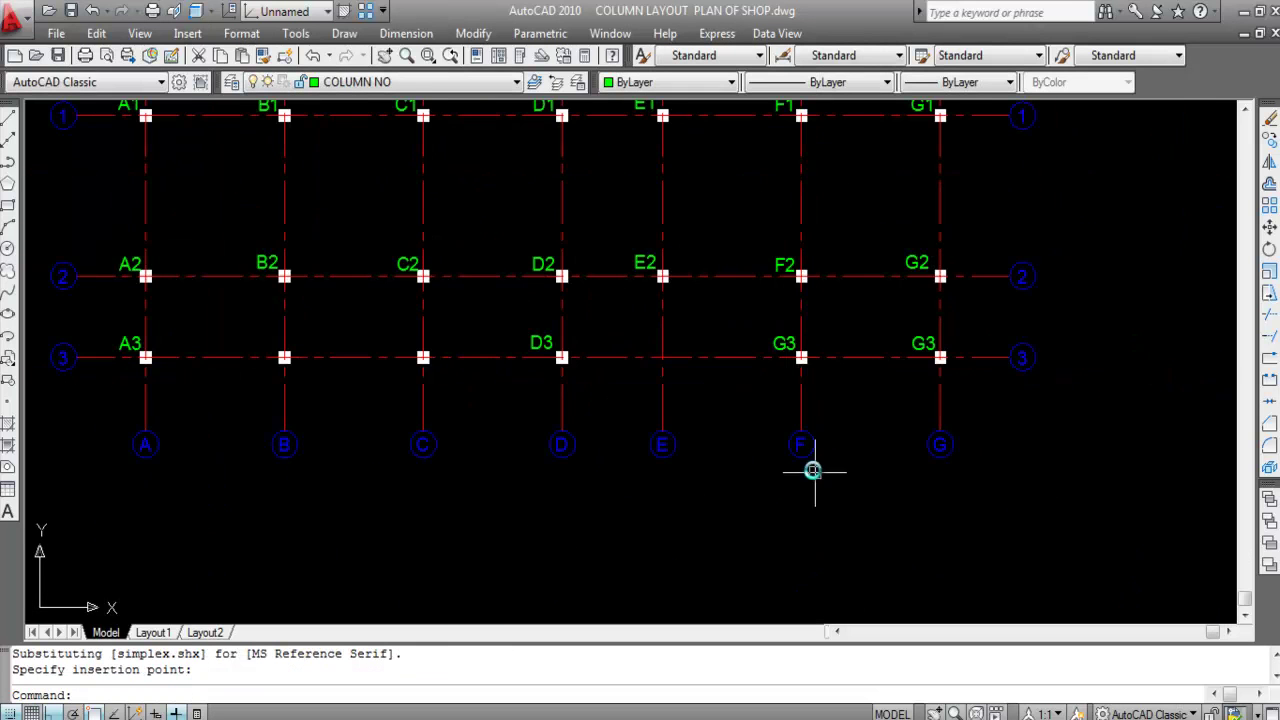
scroll(800, 352, "up", 3)
double_click(784, 340)
left_click_drag(788, 340, 744, 343)
type("F")
key("Return")
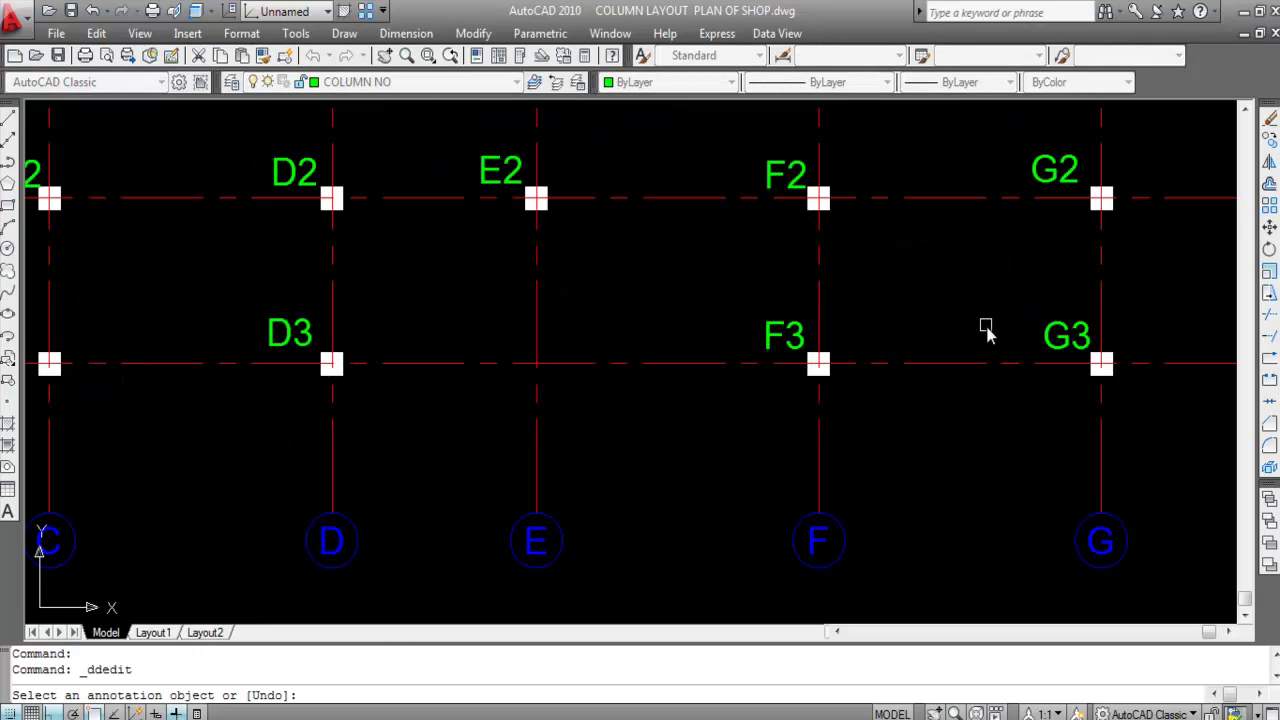
Step: Paste the copied G3 label beside the grid intersection E-3
scroll(763, 337, "down", 3)
scroll(840, 360, "up", 2)
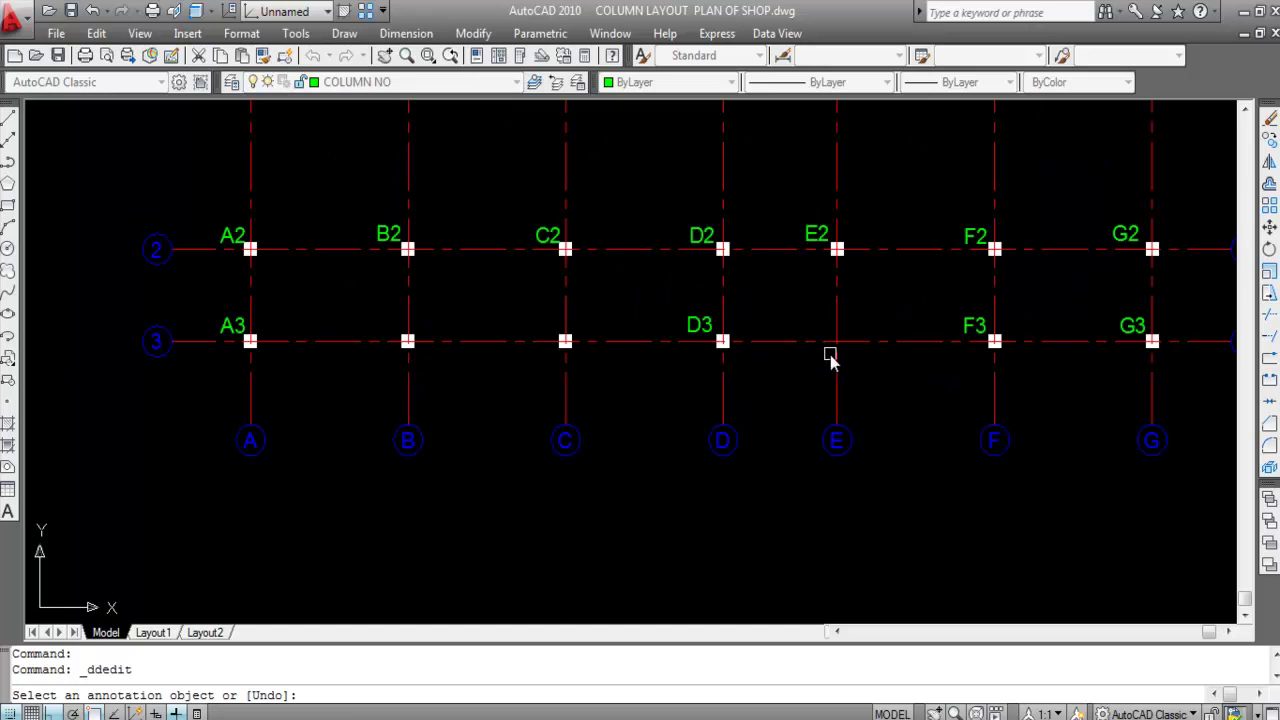
key("ctrl+v")
scroll(820, 345, "up", 3)
left_click(802, 324)
Step: Change the text of the label at grid E-3 to E3
double_click(822, 313)
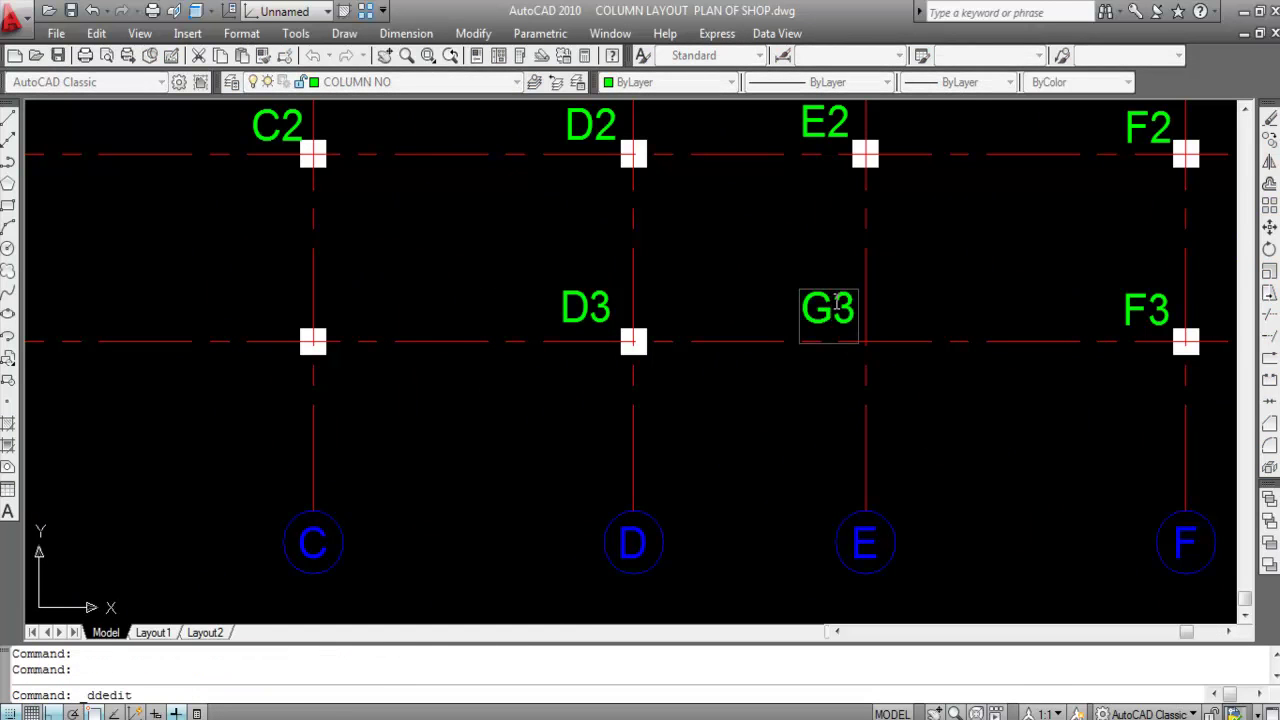
key("Return")
left_click(830, 314)
left_click_drag(834, 313, 800, 312)
type("E")
key("Return")
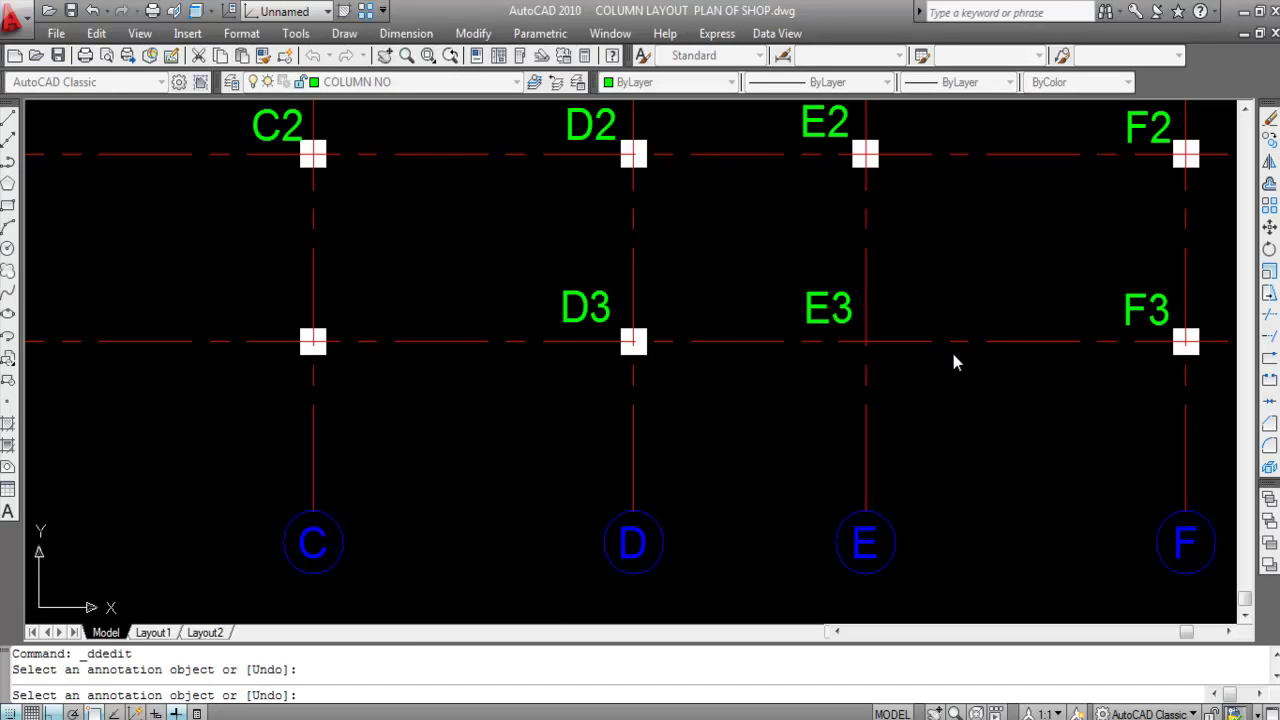
scroll(940, 375, "down", 3)
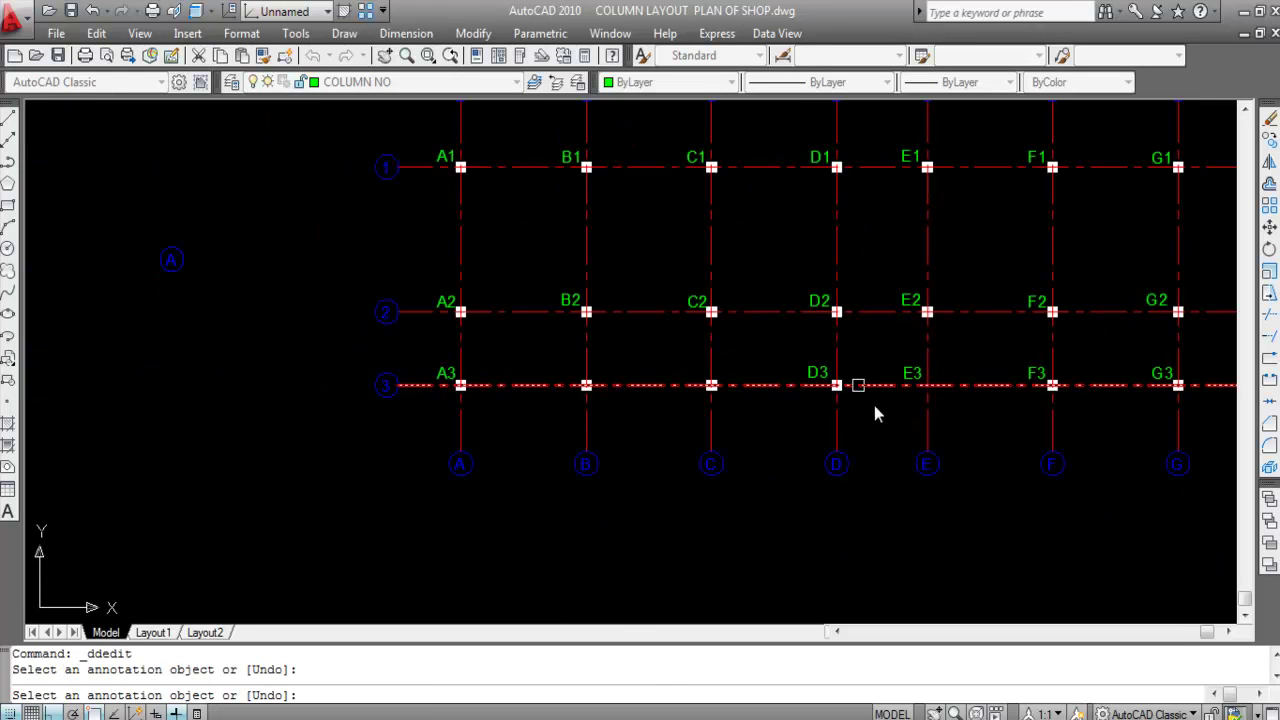
Step: Paste the copied G3 label beside the column at grid C-3
scroll(926, 380, "up", 3)
scroll(940, 400, "down", 2)
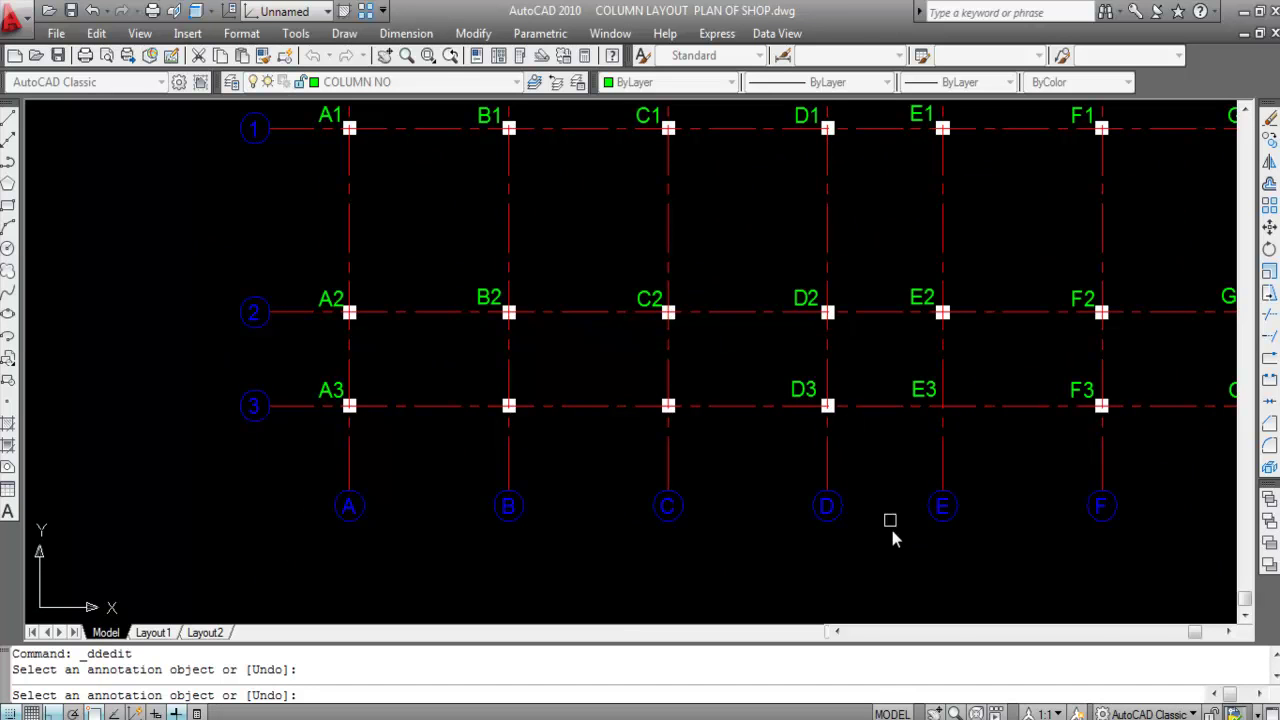
scroll(889, 528, "down", 2)
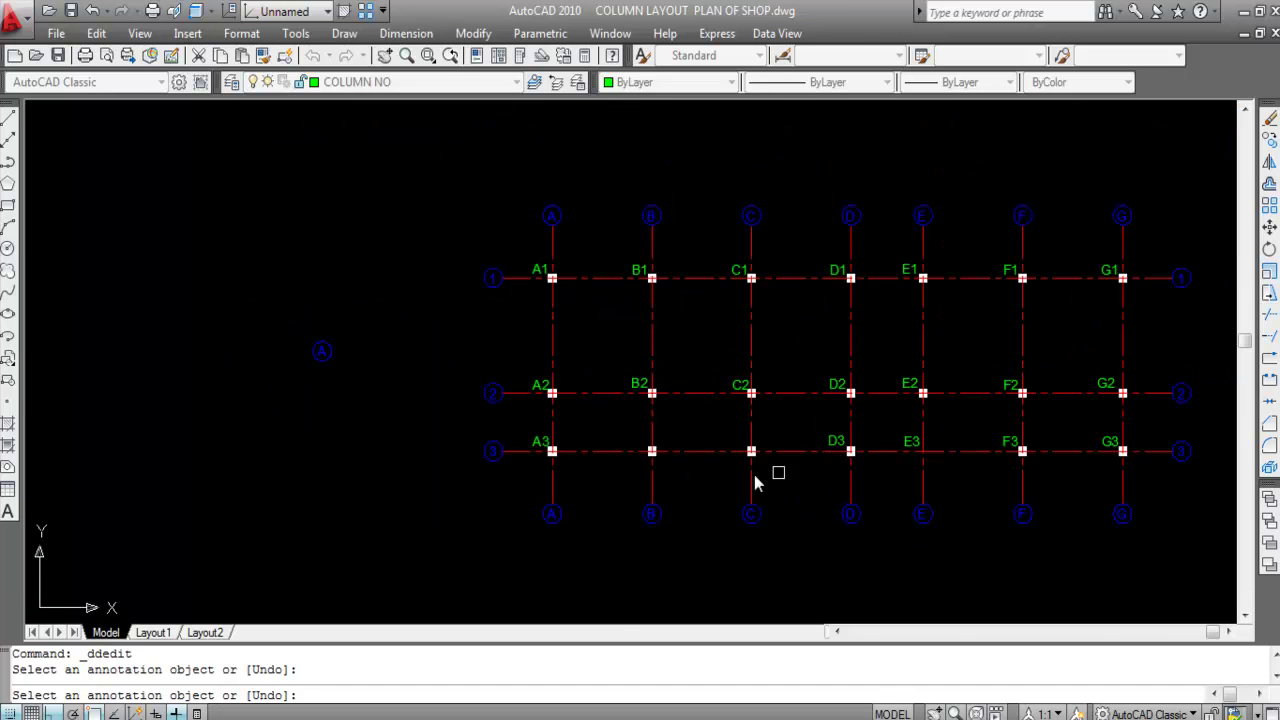
scroll(716, 450, "up", 2)
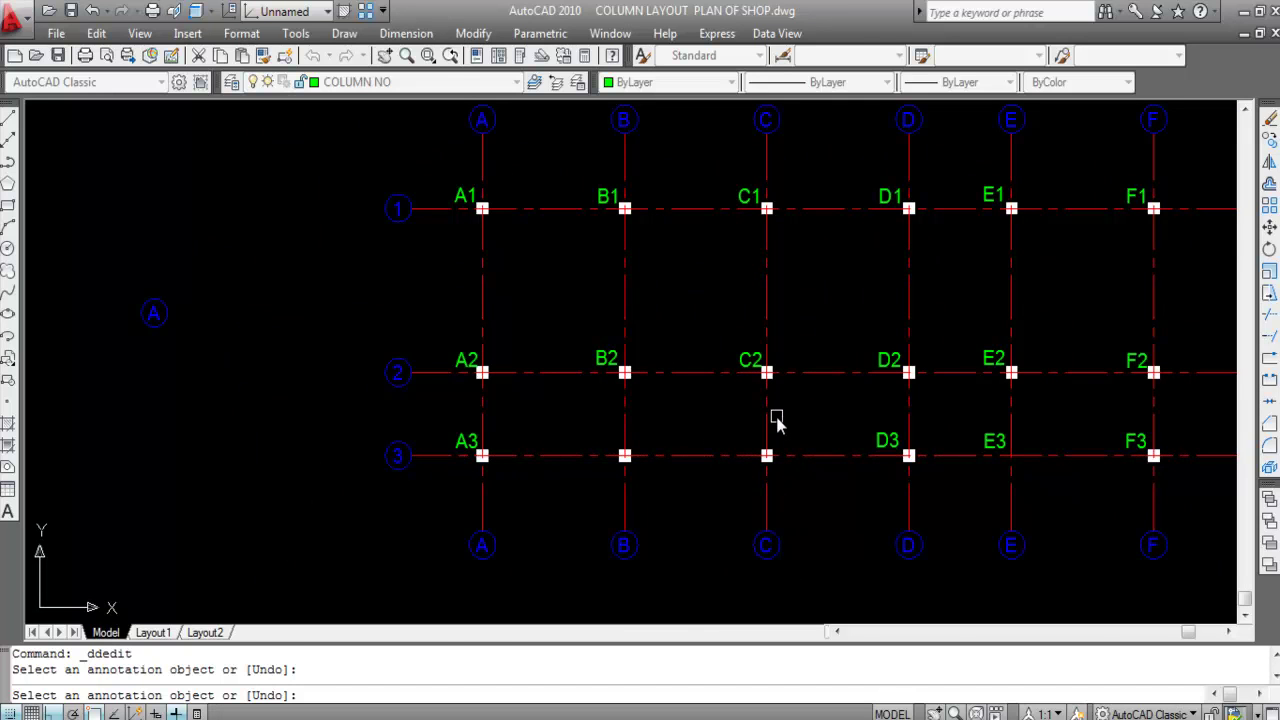
key("ctrl+v")
scroll(742, 423, "up", 3)
left_click(726, 478)
scroll(793, 426, "down", 4)
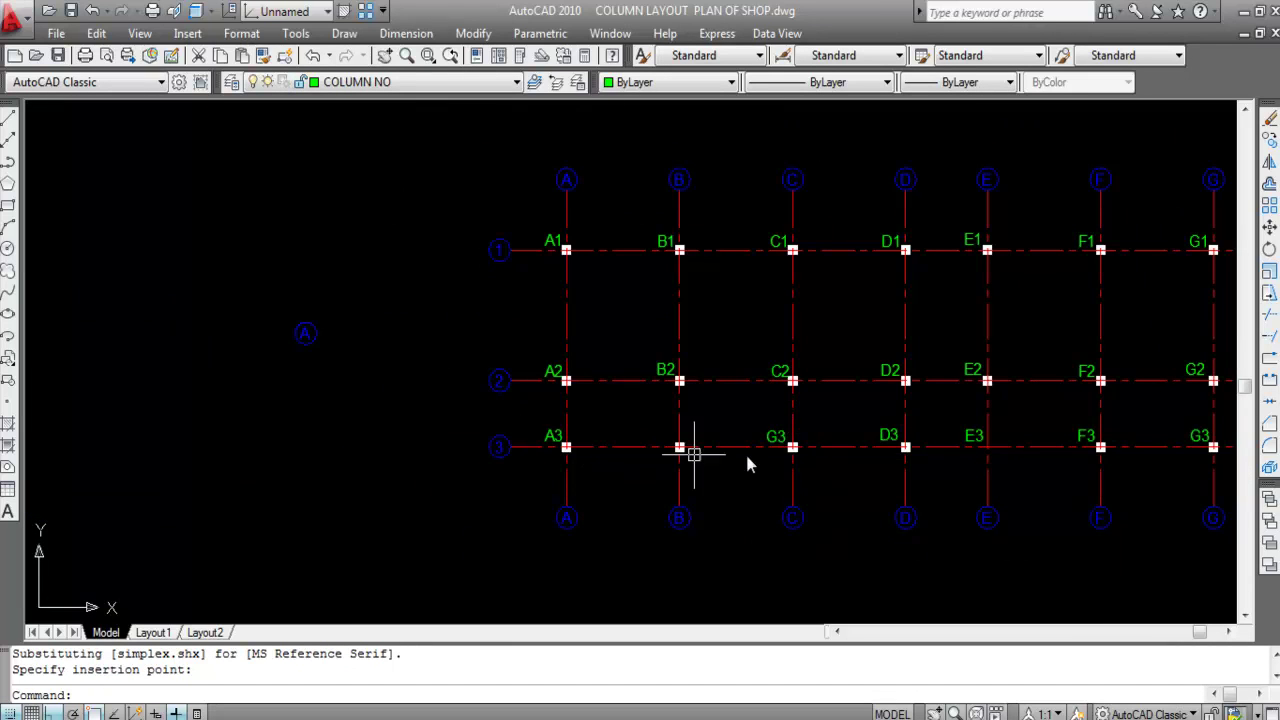
Step: Change the text of the label at grid C-3 to C3
scroll(790, 450, "up", 2)
scroll(790, 450, "up", 2)
double_click(776, 441)
key("ctrl+c")
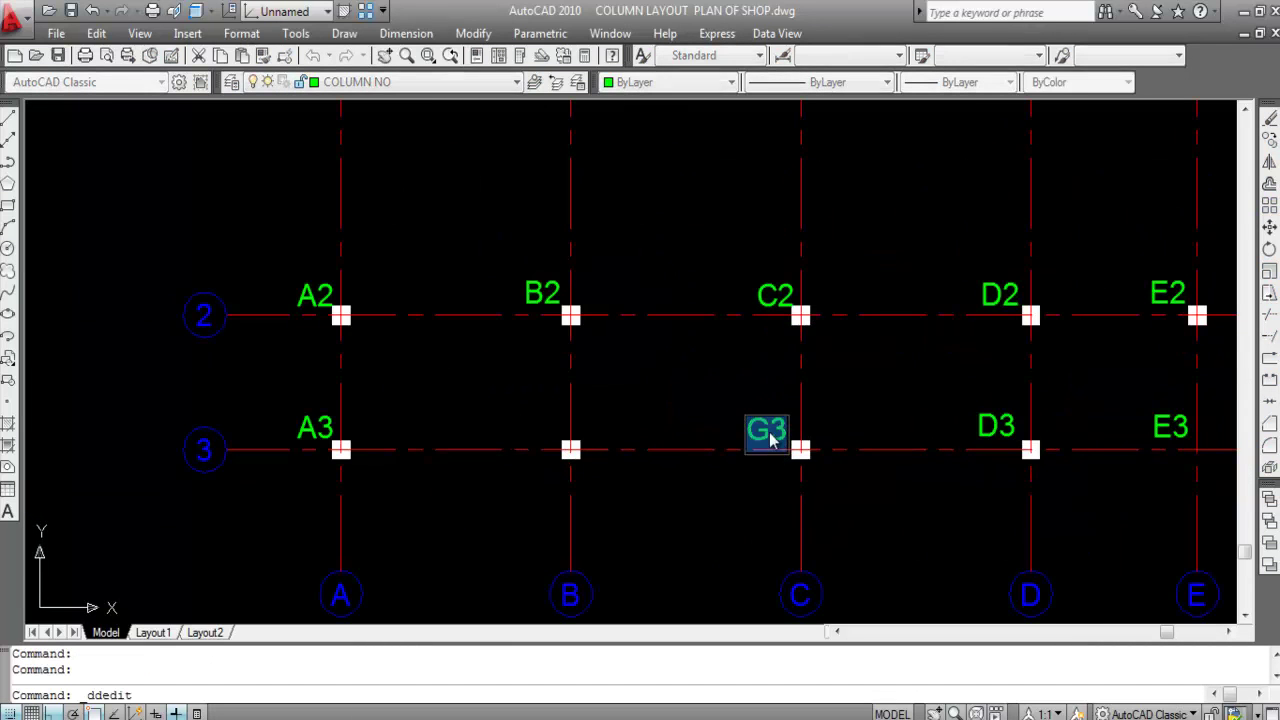
left_click_drag(771, 432, 740, 432)
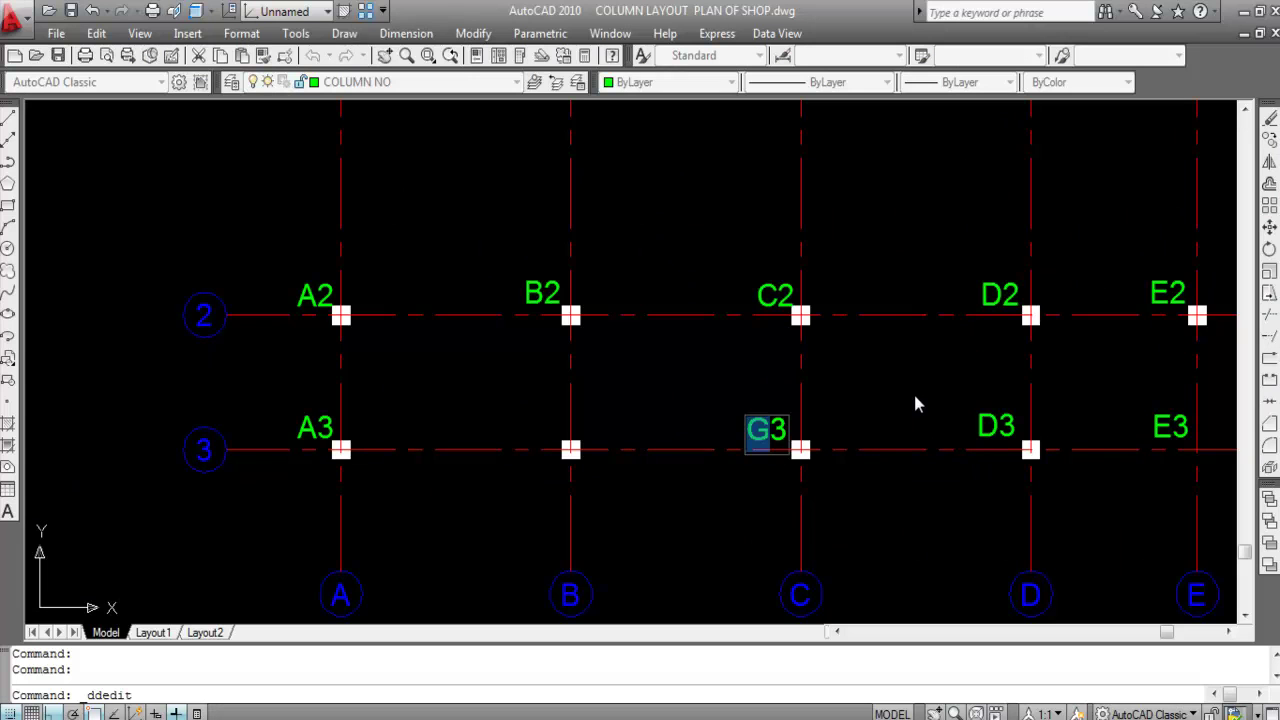
type("C33")
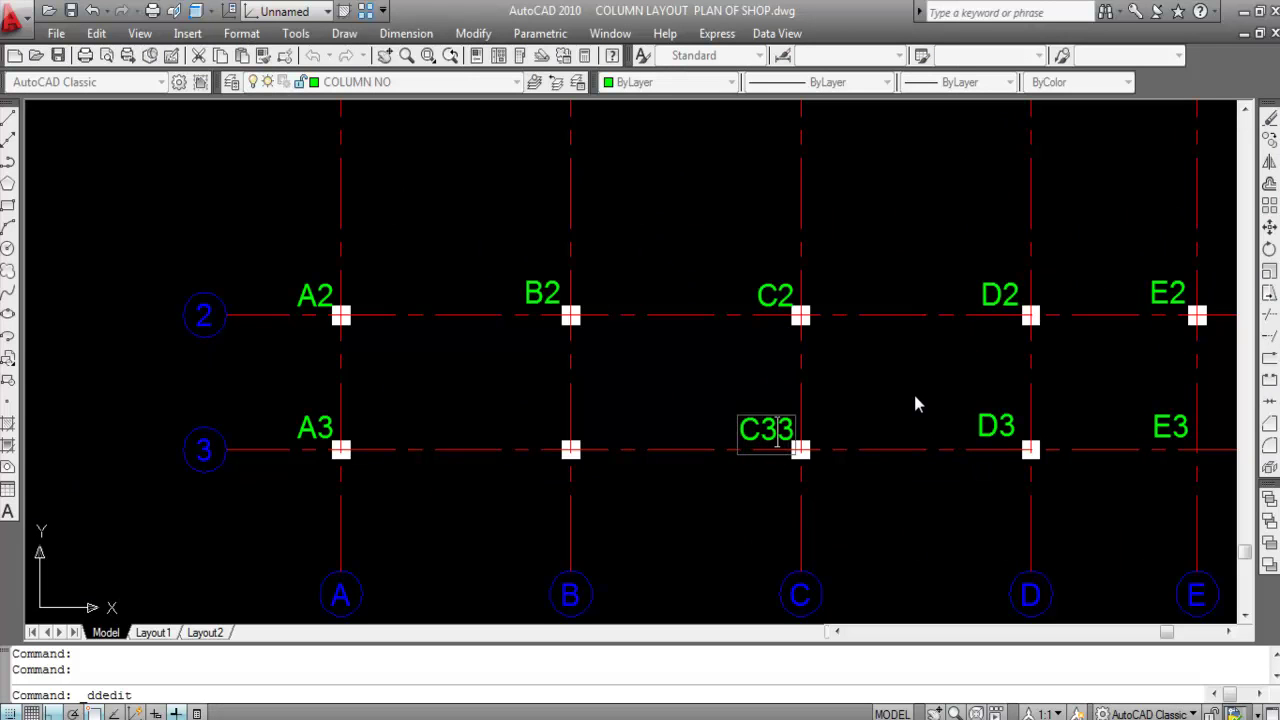
key("Delete")
key("Return")
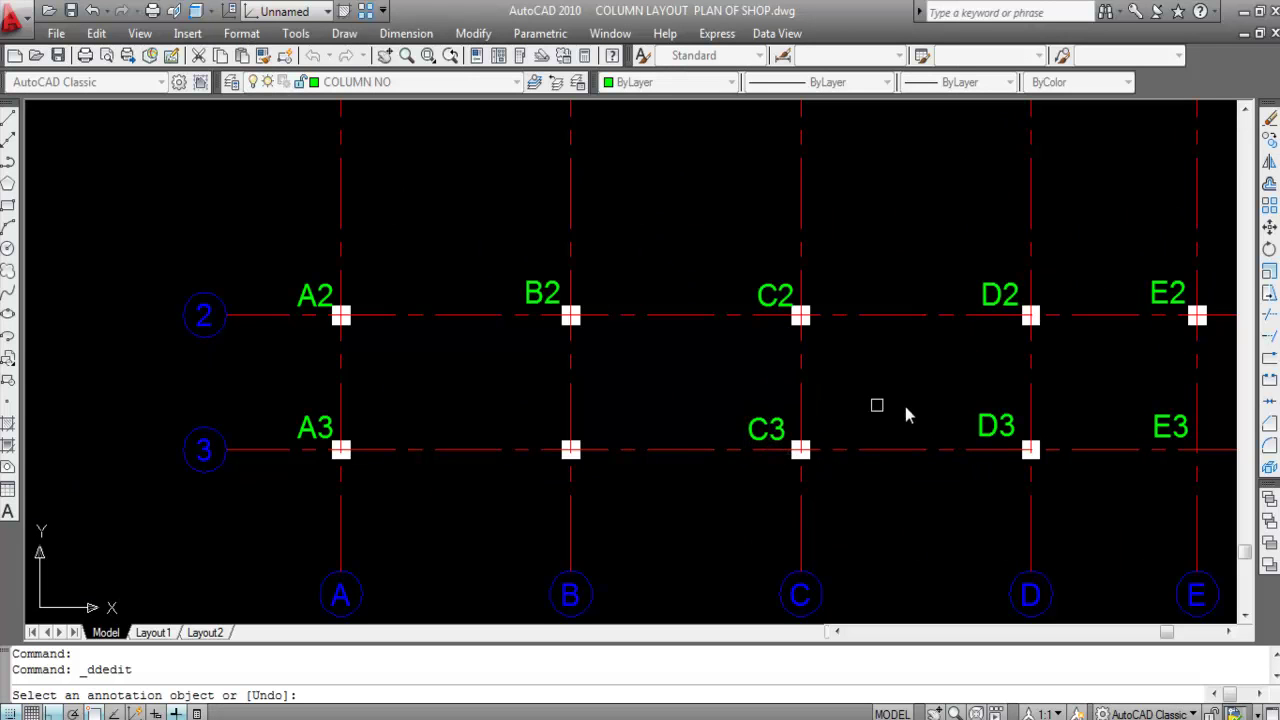
Step: Paste the copied G3 label beside the column at grid B-3
scroll(880, 425, "down", 2)
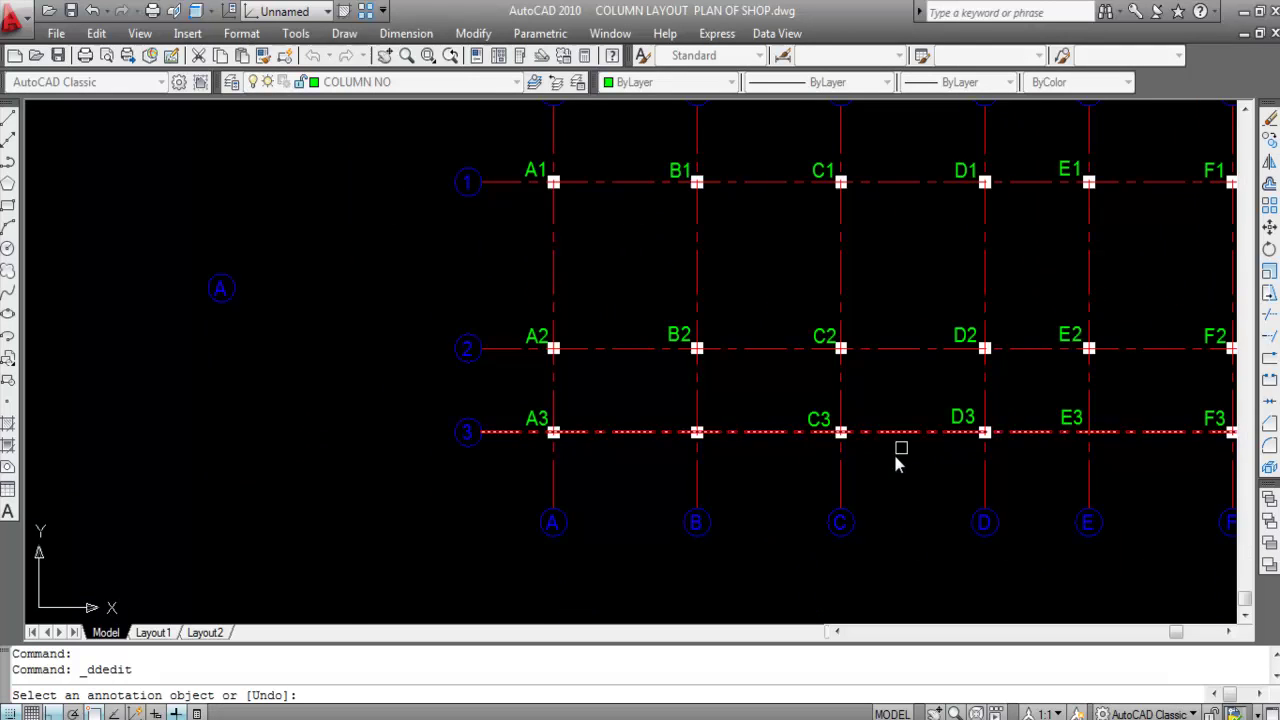
key("ctrl+v")
scroll(691, 429, "up", 3)
left_click(677, 423)
Step: Change the text of the label at grid B-3 to B3
double_click(660, 432)
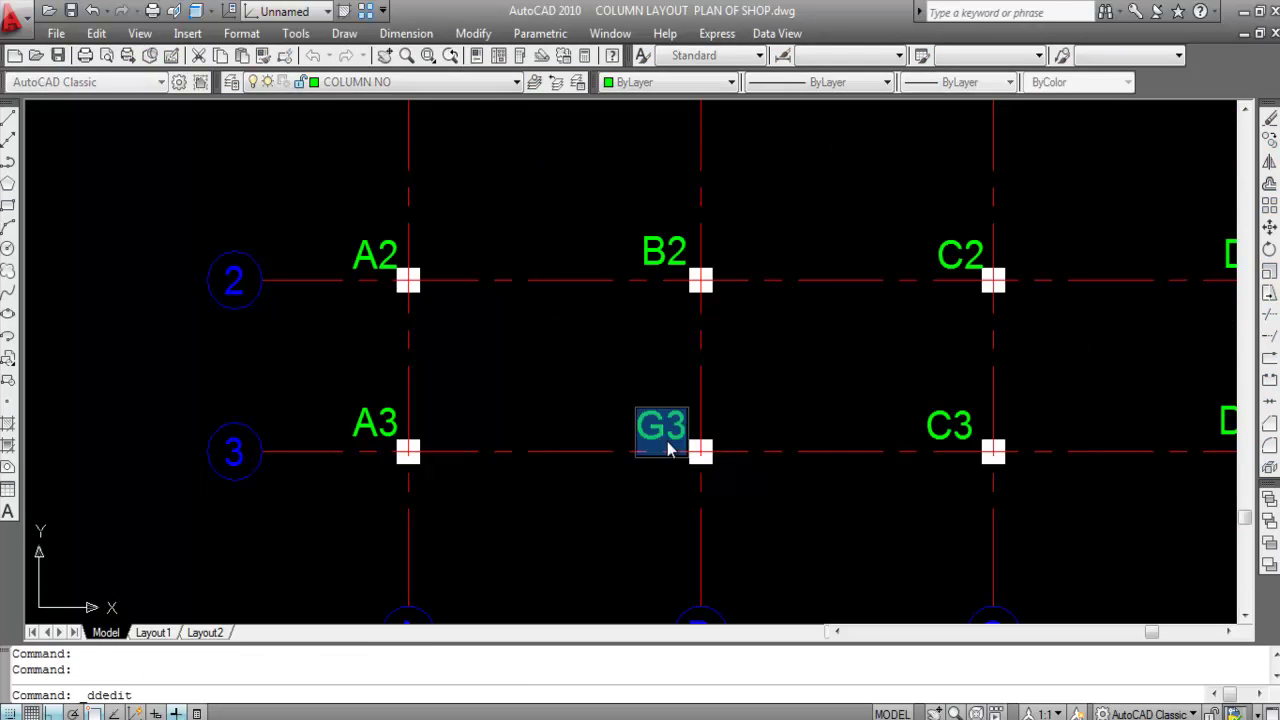
left_click_drag(666, 434, 626, 428)
type("B")
scroll(689, 409, "down", 8)
key("Return")
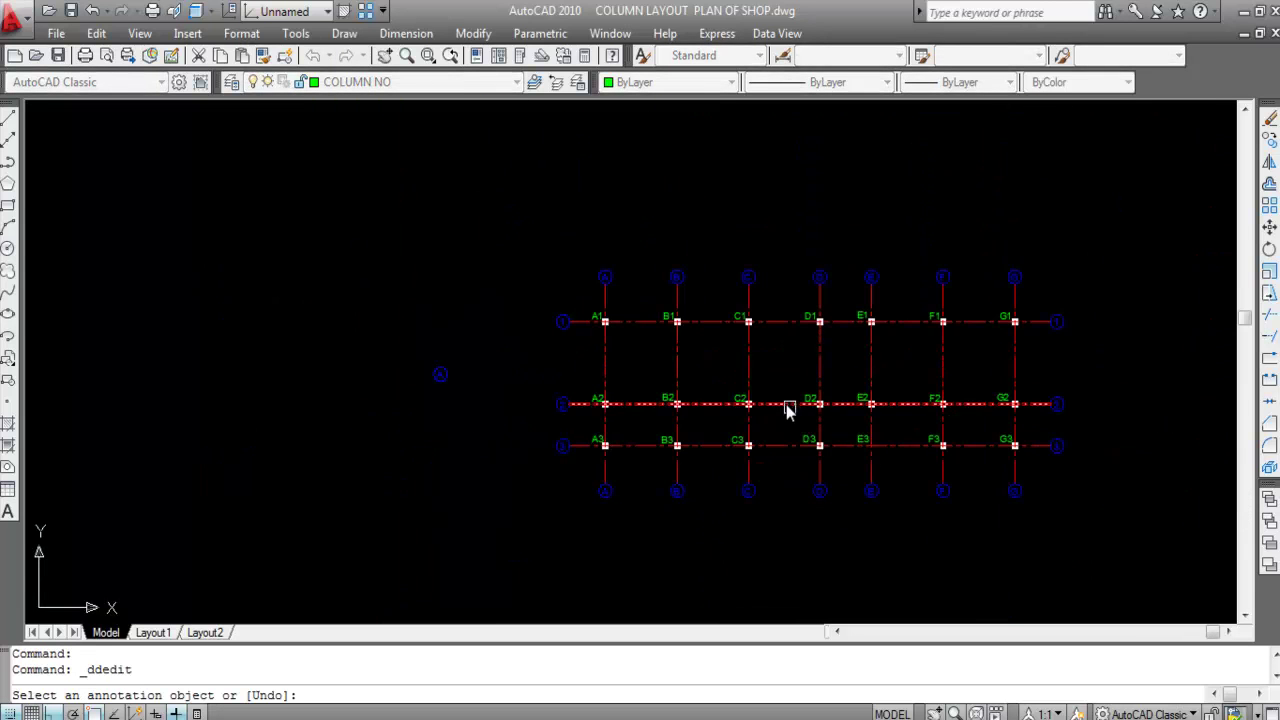
Step: End text editing and check the column labels against the grid letters and numbers across the whole plan
scroll(790, 410, "up", 2)
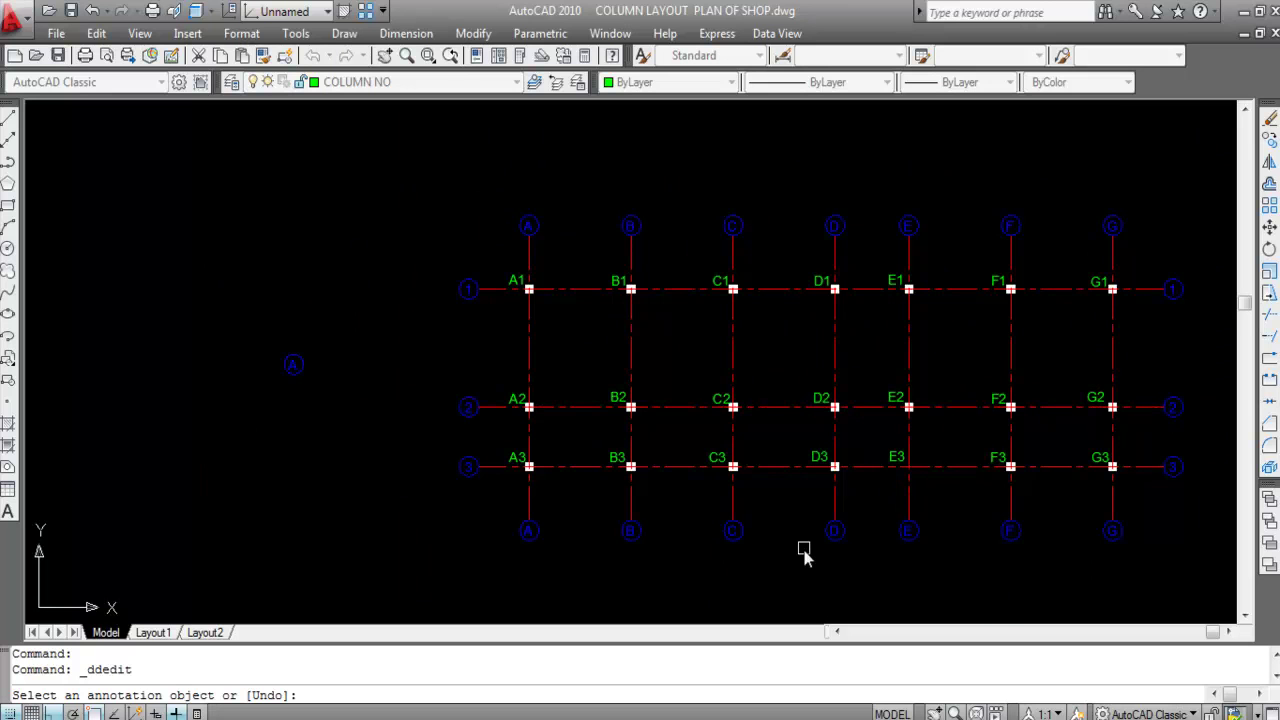
scroll(545, 280, "down", 2)
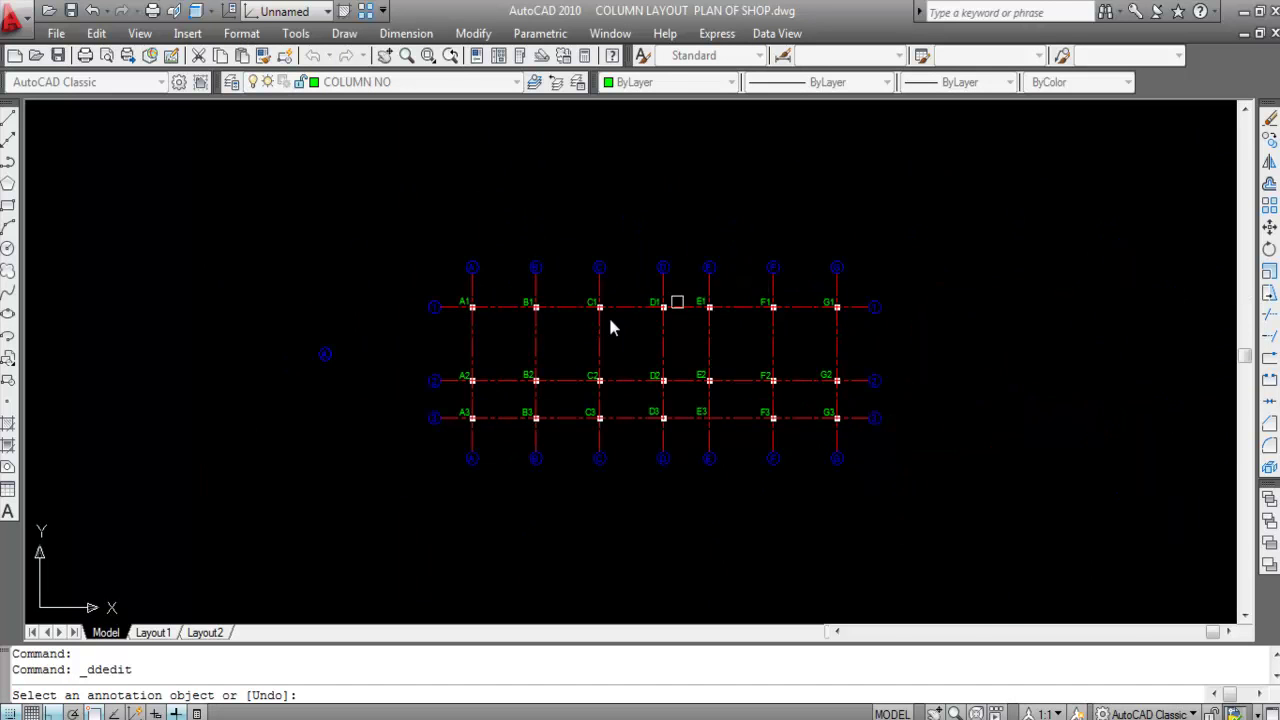
scroll(620, 285, "up", 3)
key("Escape")
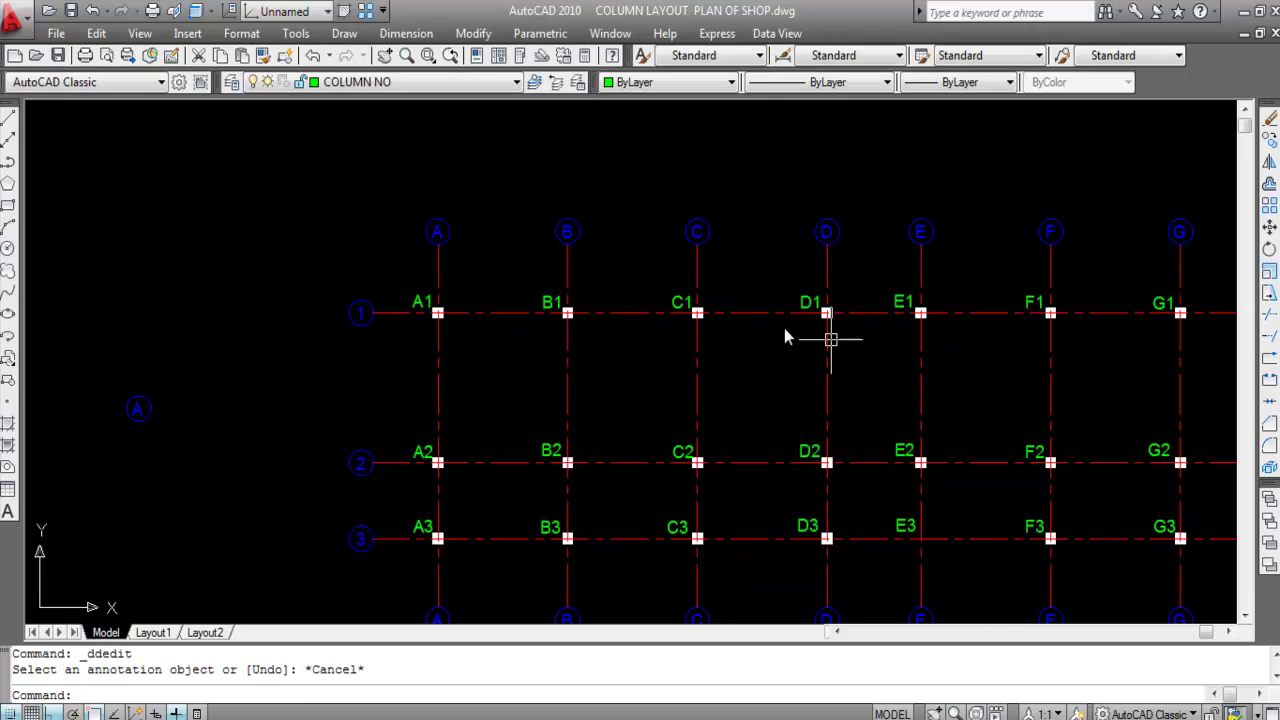
scroll(971, 320, "down", 2)
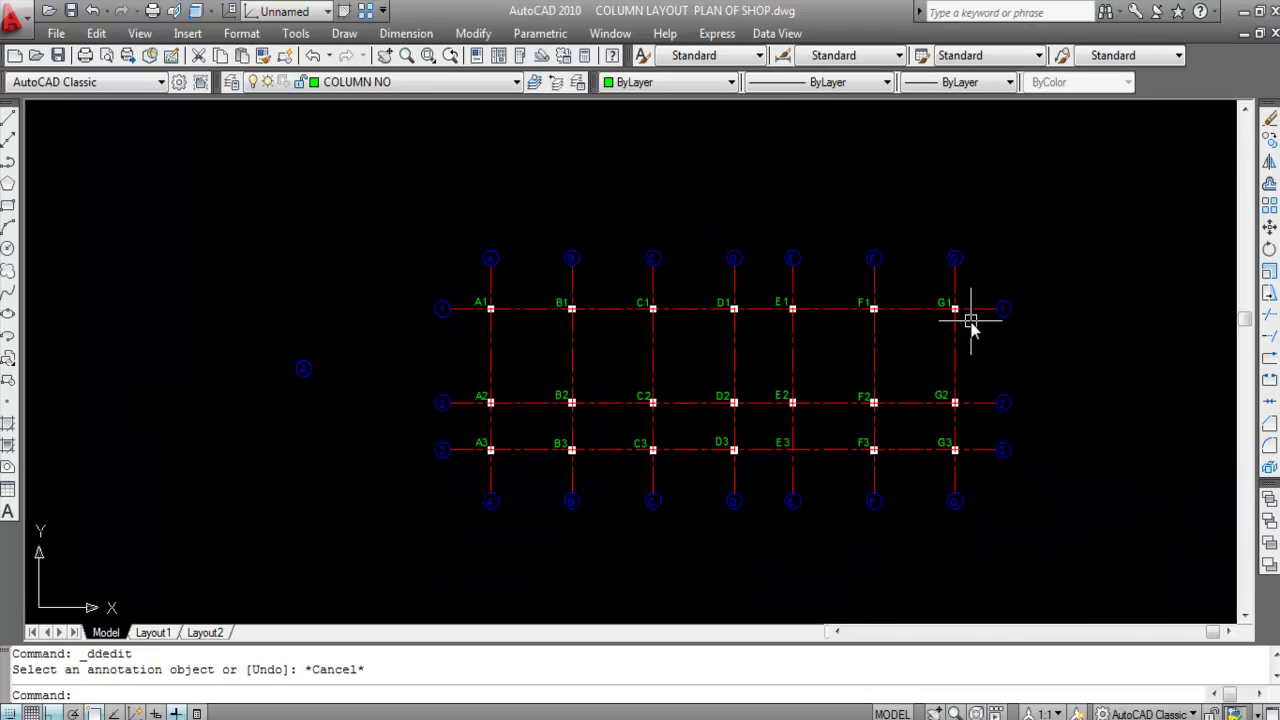
scroll(788, 220, "up", 3)
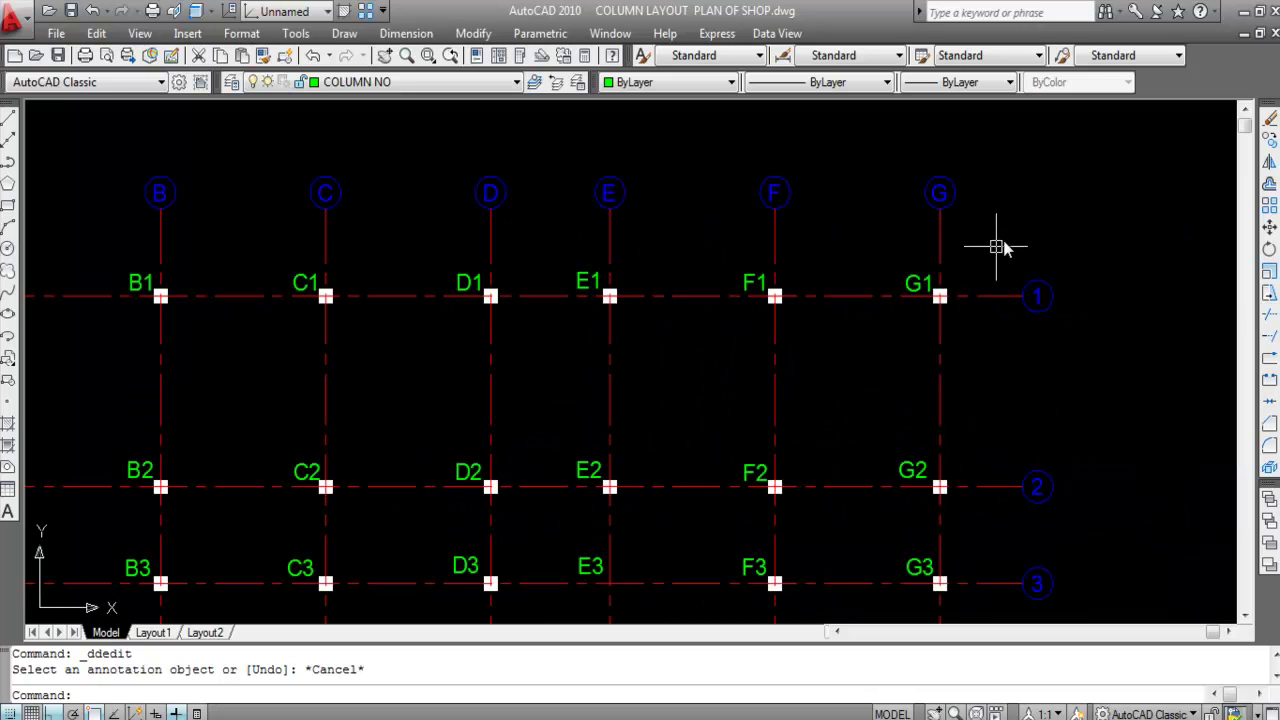
scroll(975, 272, "down", 4)
scroll(660, 366, "up", 3)
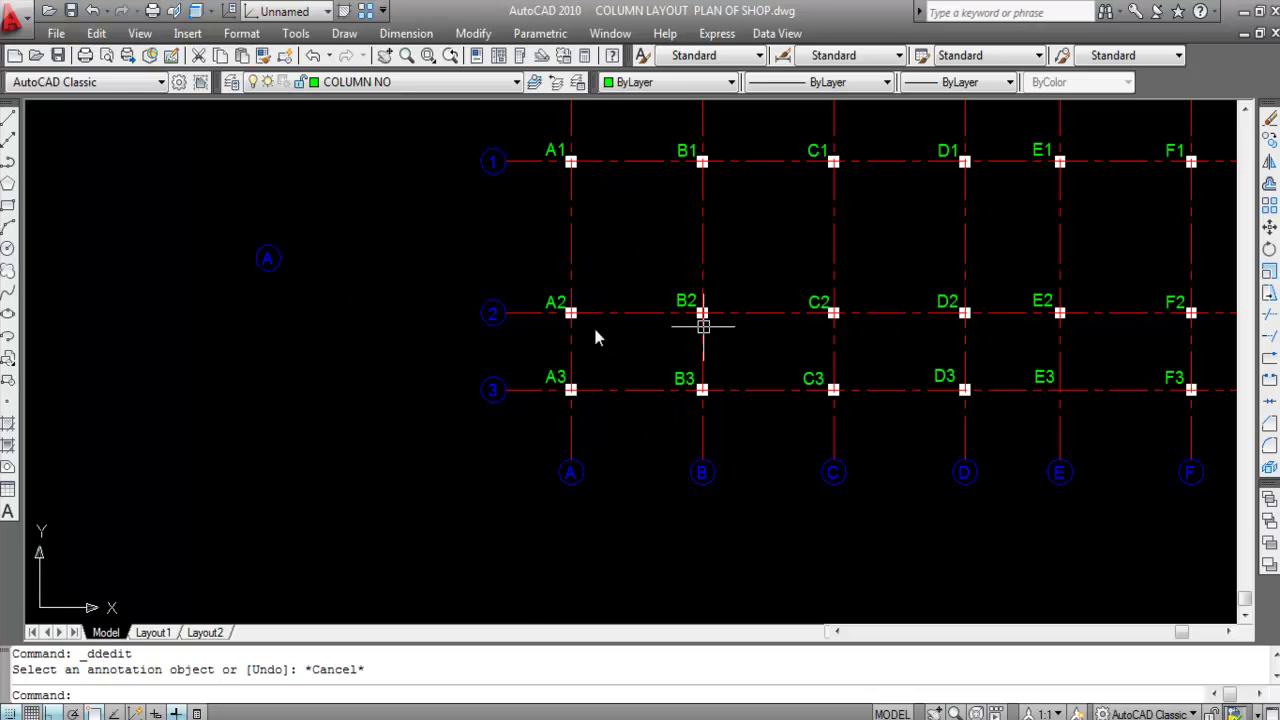
scroll(965, 369, "down", 2)
scroll(945, 352, "up", 1)
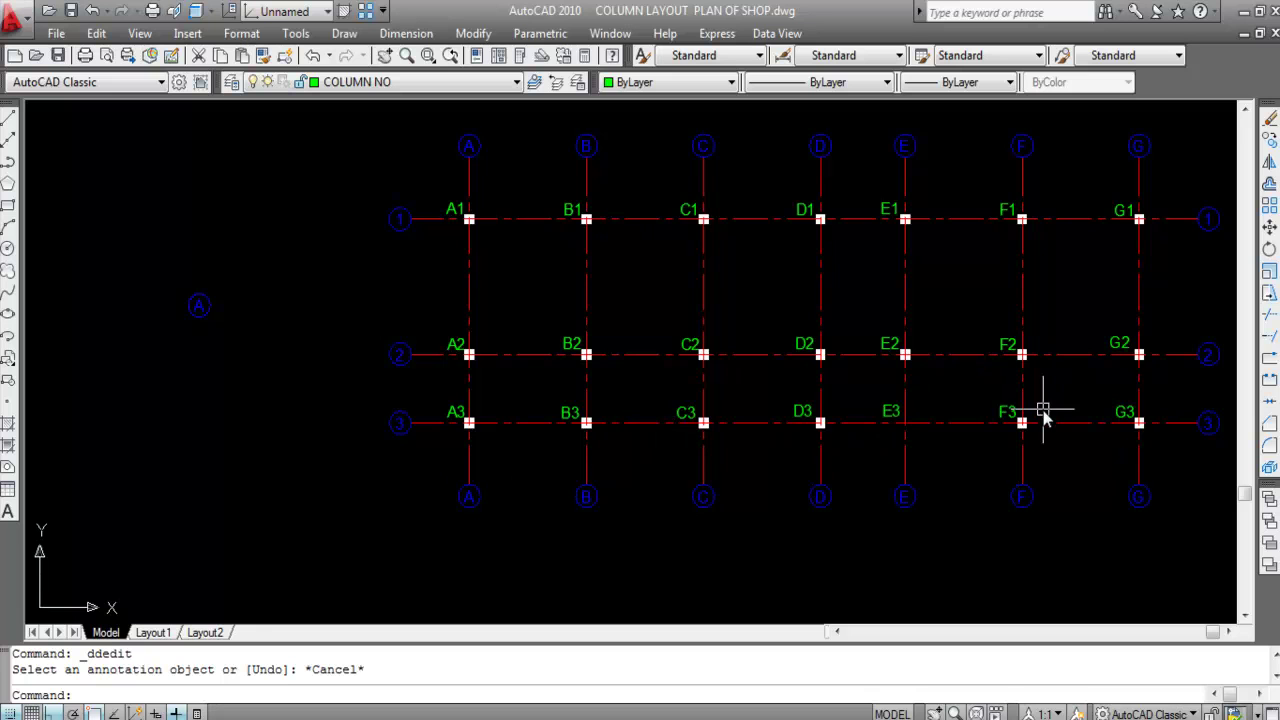
scroll(855, 462, "down", 2)
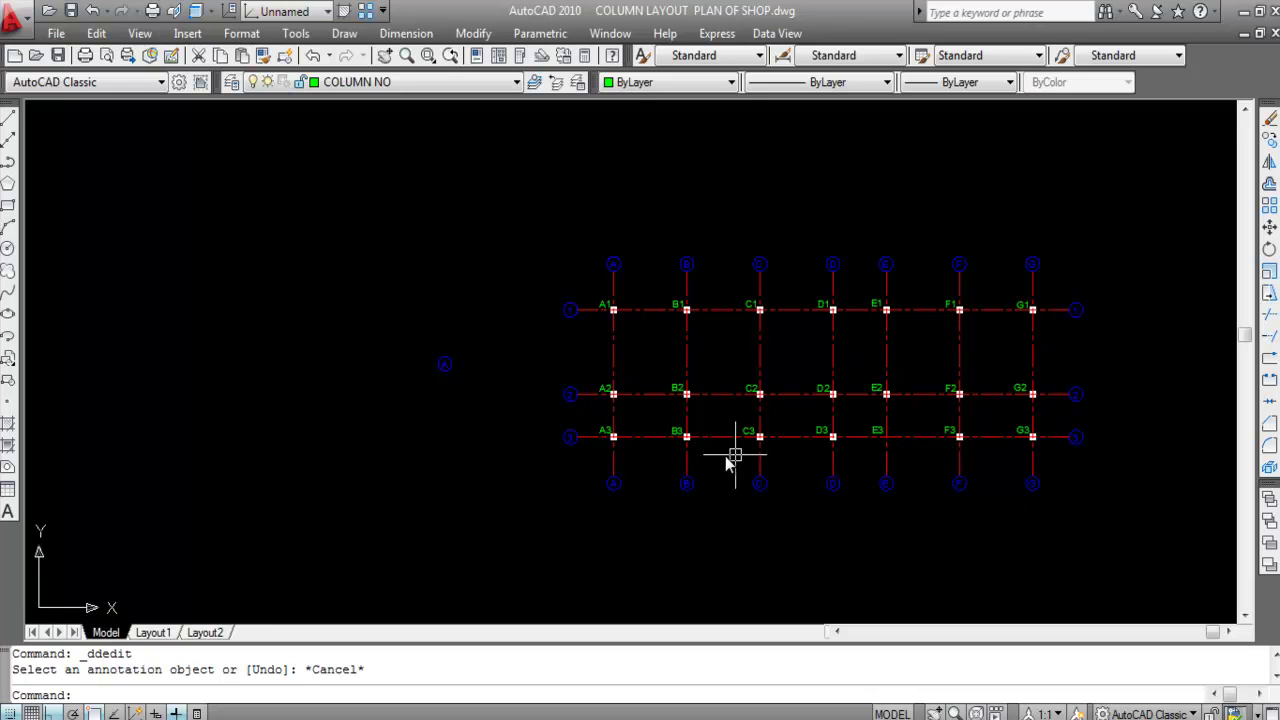
Step: Delete the E3 label at grid intersection E-3, where there is no column
scroll(966, 457, "up", 3)
scroll(712, 445, "up", 2)
scroll(728, 438, "up", 2)
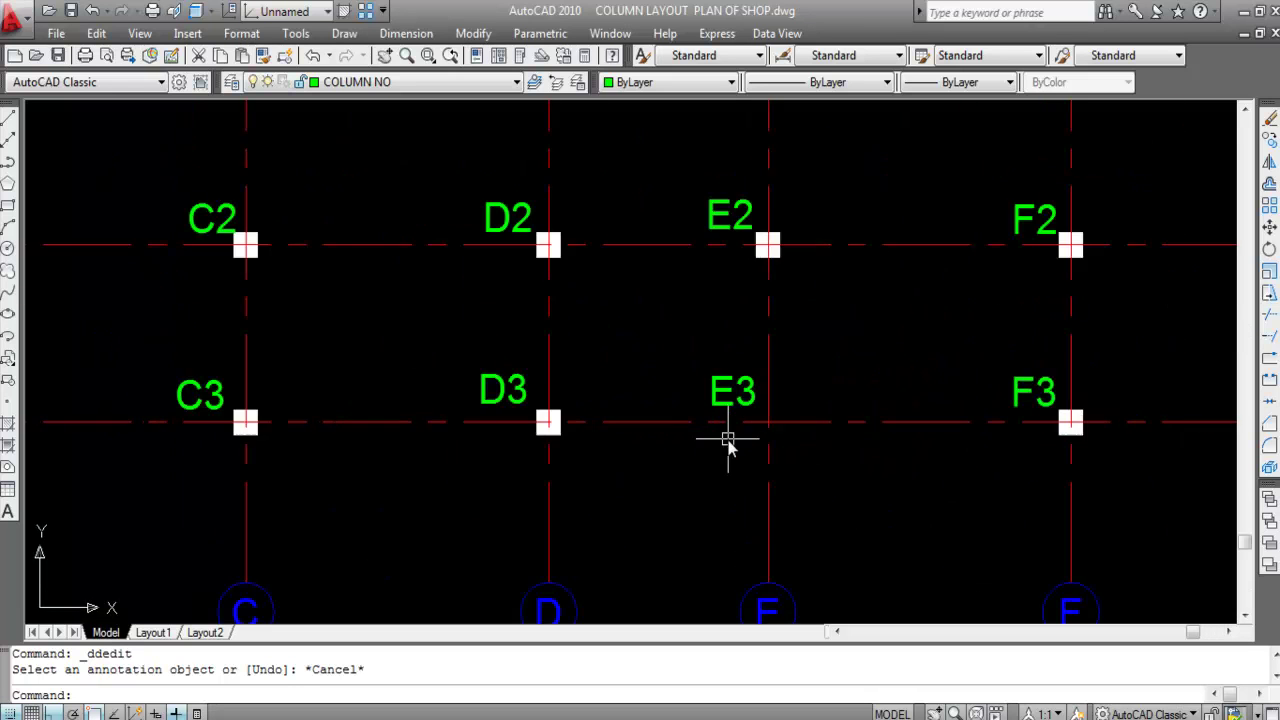
scroll(766, 443, "down", 2)
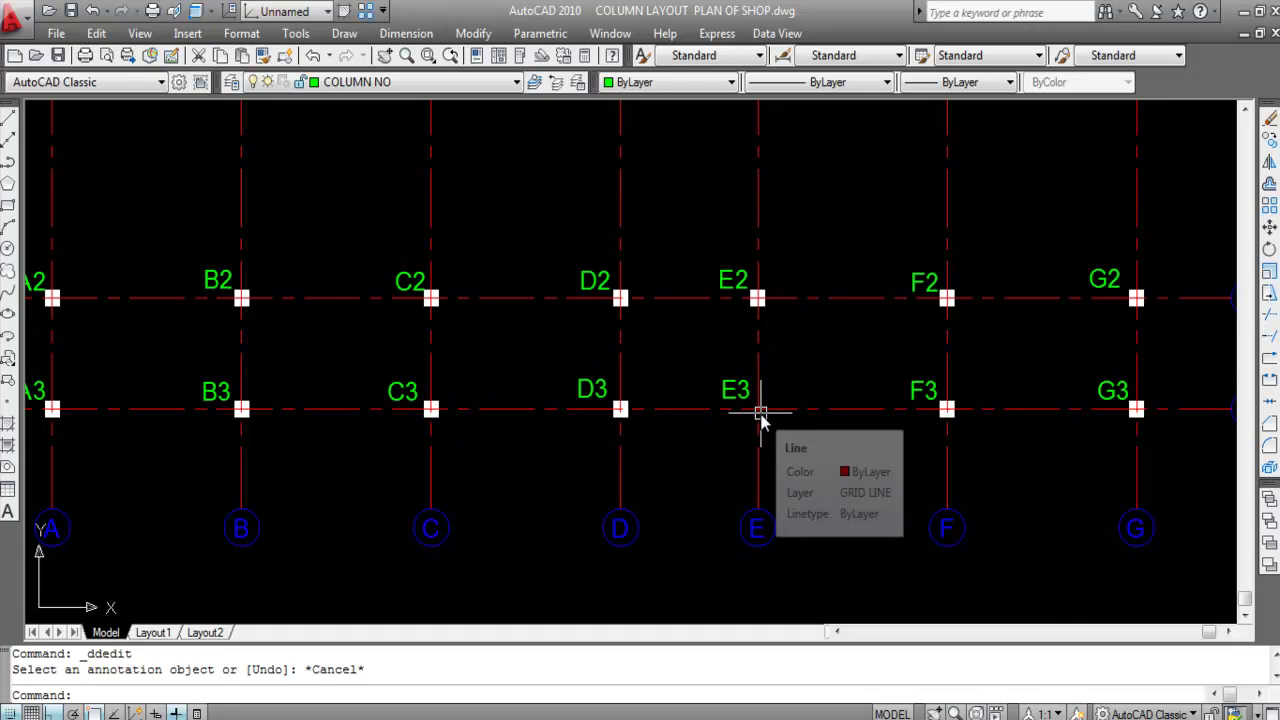
left_click(737, 390)
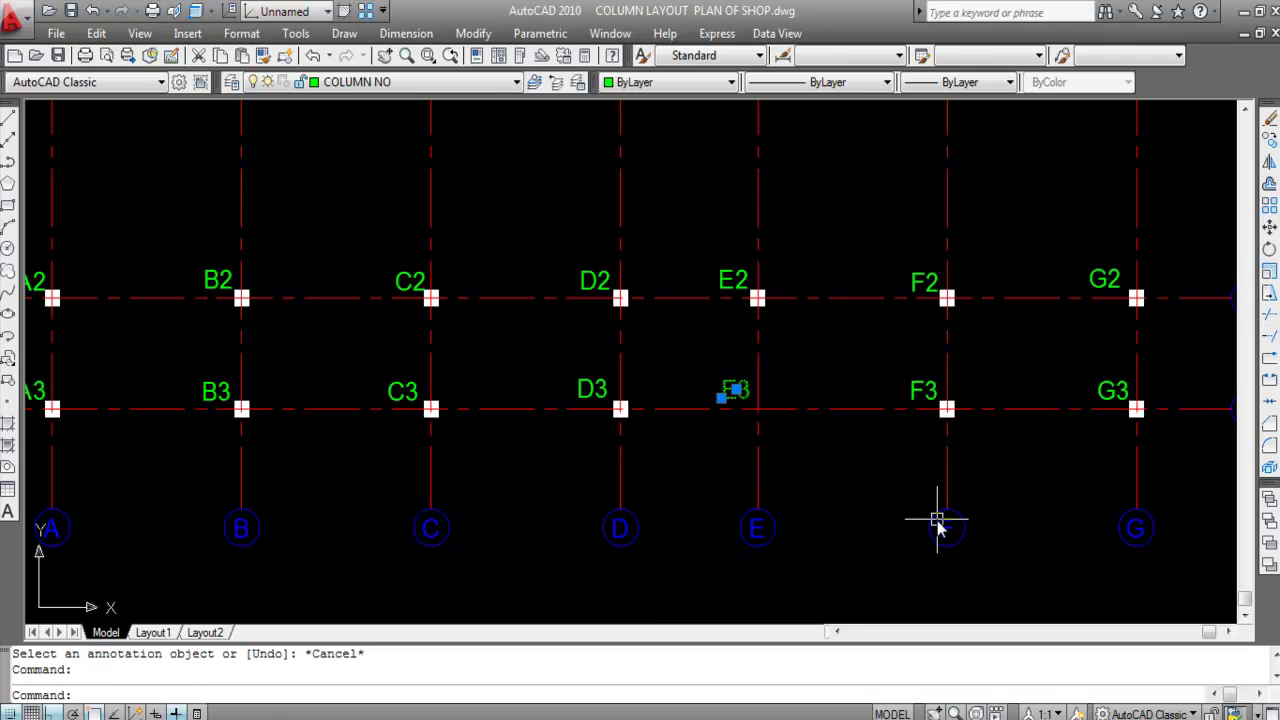
key("Delete")
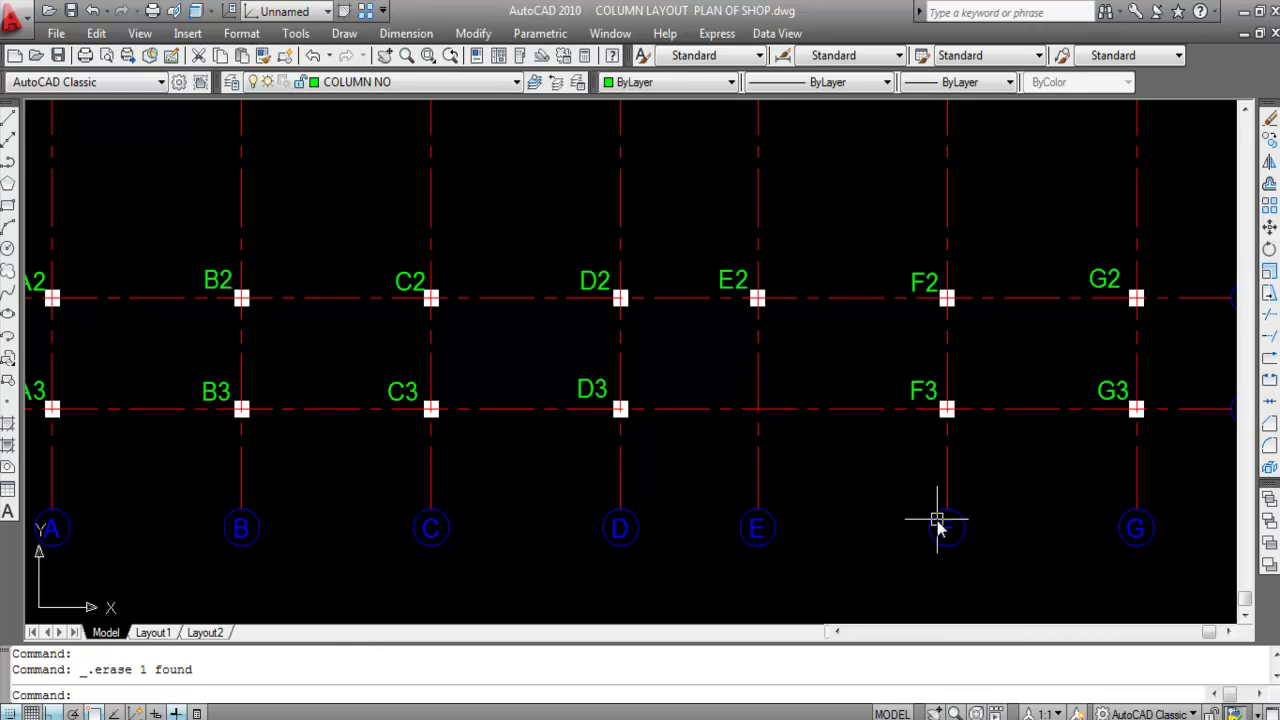
Step: Review the remaining column labels on all three grid rows, especially around the intersection of E and 3
scroll(840, 430, "down", 4)
scroll(845, 435, "up", 3)
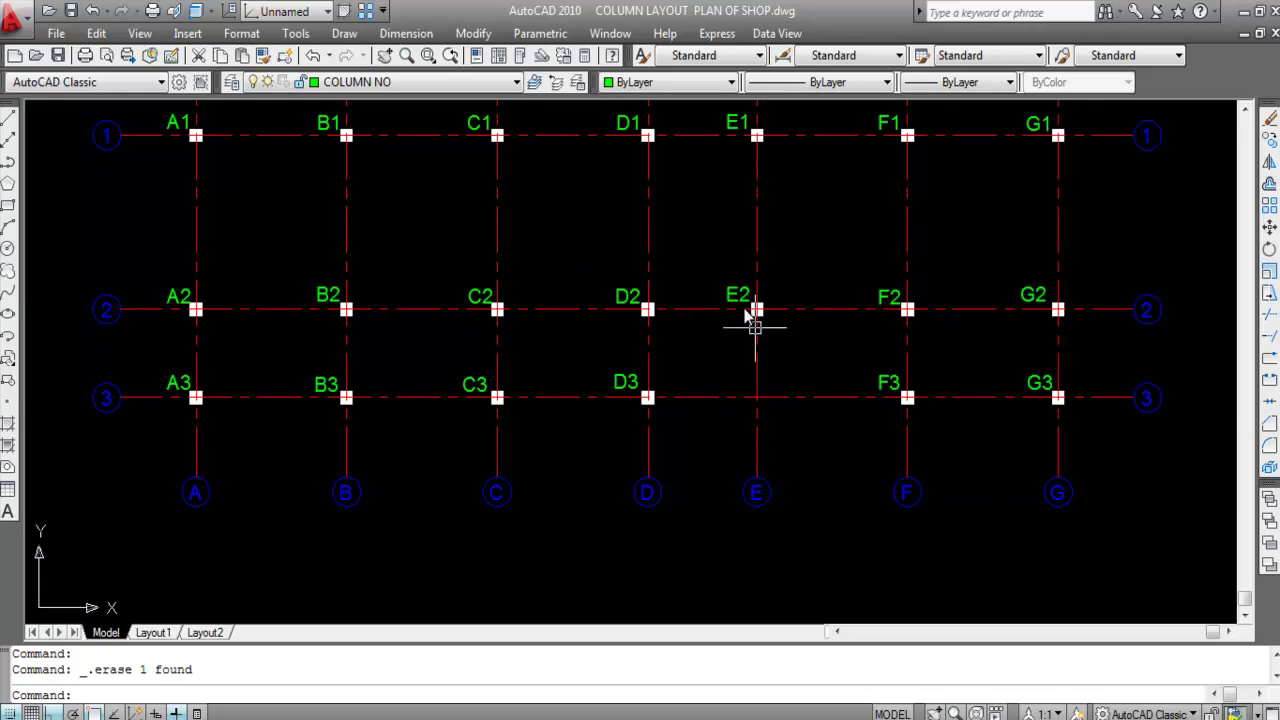
scroll(750, 365, "down", 2)
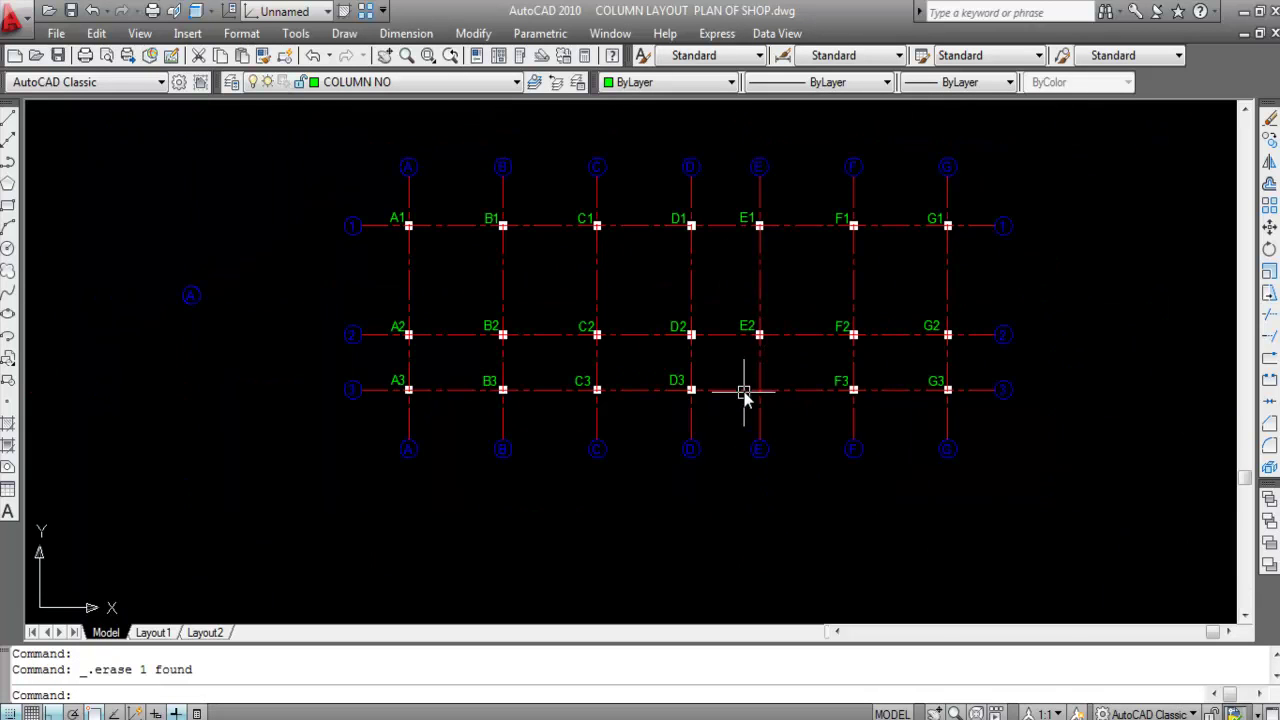
scroll(746, 392, "up", 3)
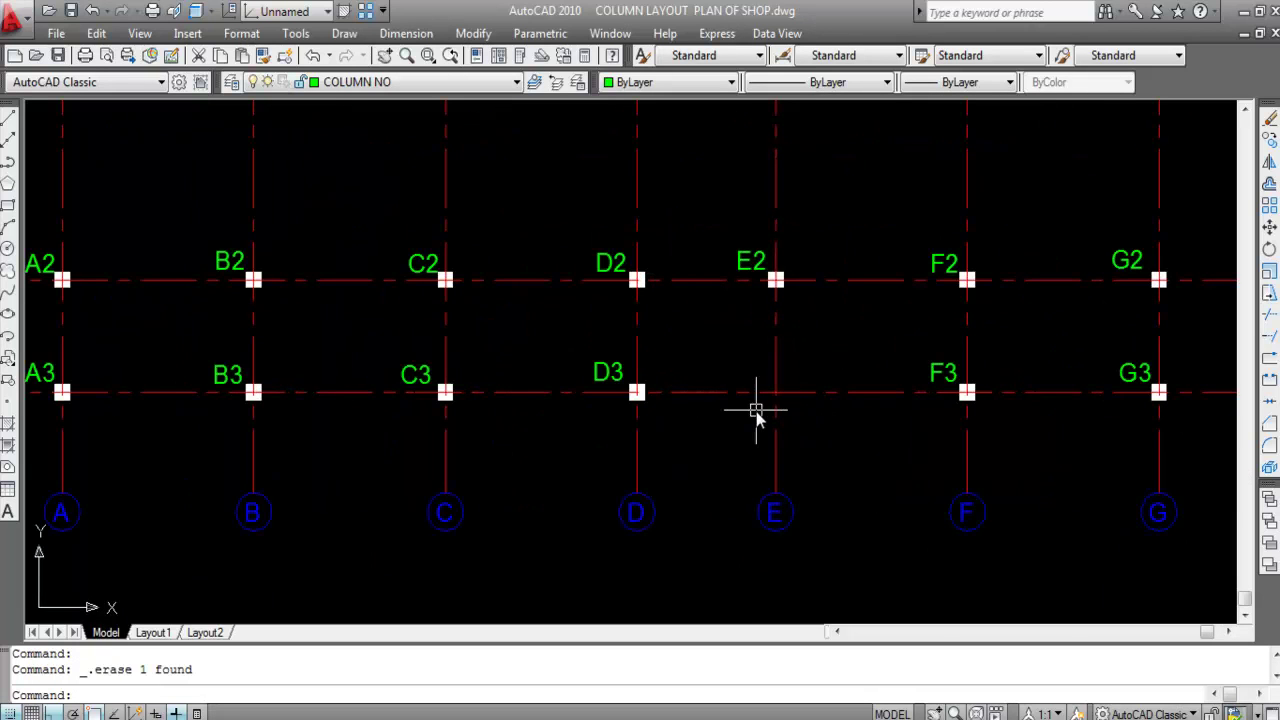
scroll(791, 420, "down", 4)
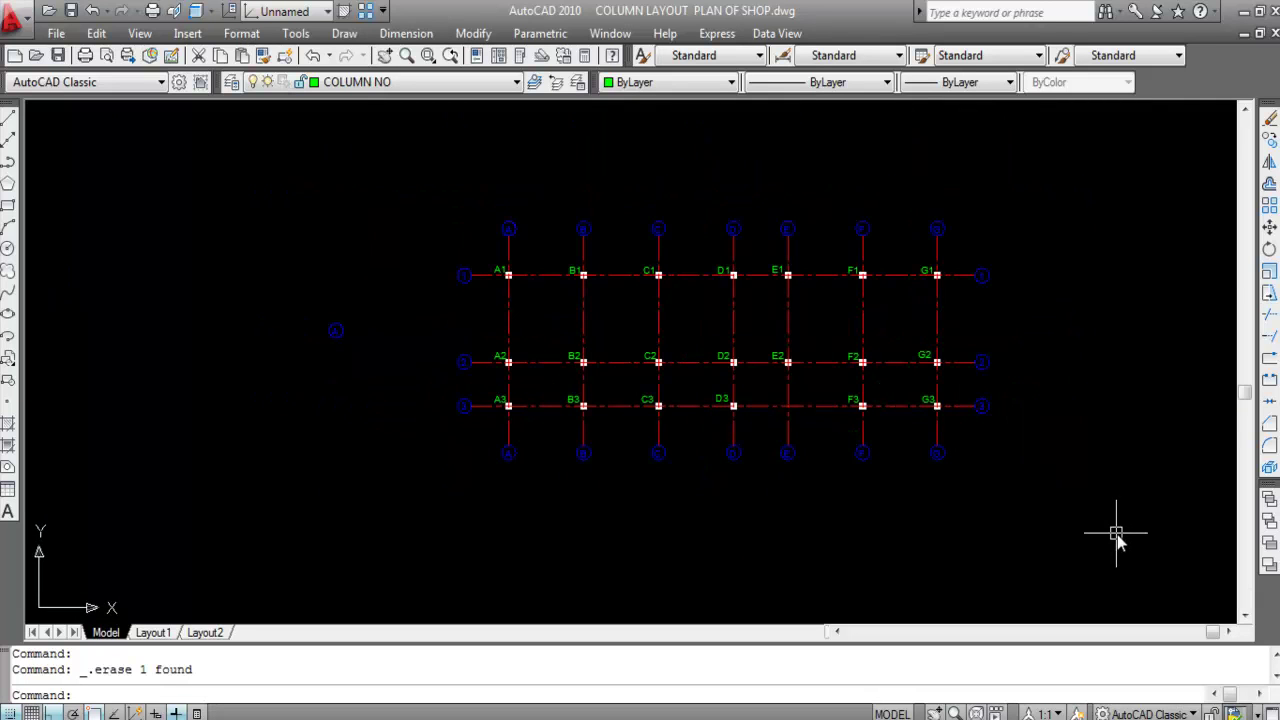
scroll(711, 366, "up", 3)
scroll(612, 438, "down", 2)
scroll(612, 268, "up", 2)
Step: Inspect the layers of grid line 1, the B grid bubble and the B1 label by selecting each, then clear the selection
left_click_drag(651, 294, 619, 241)
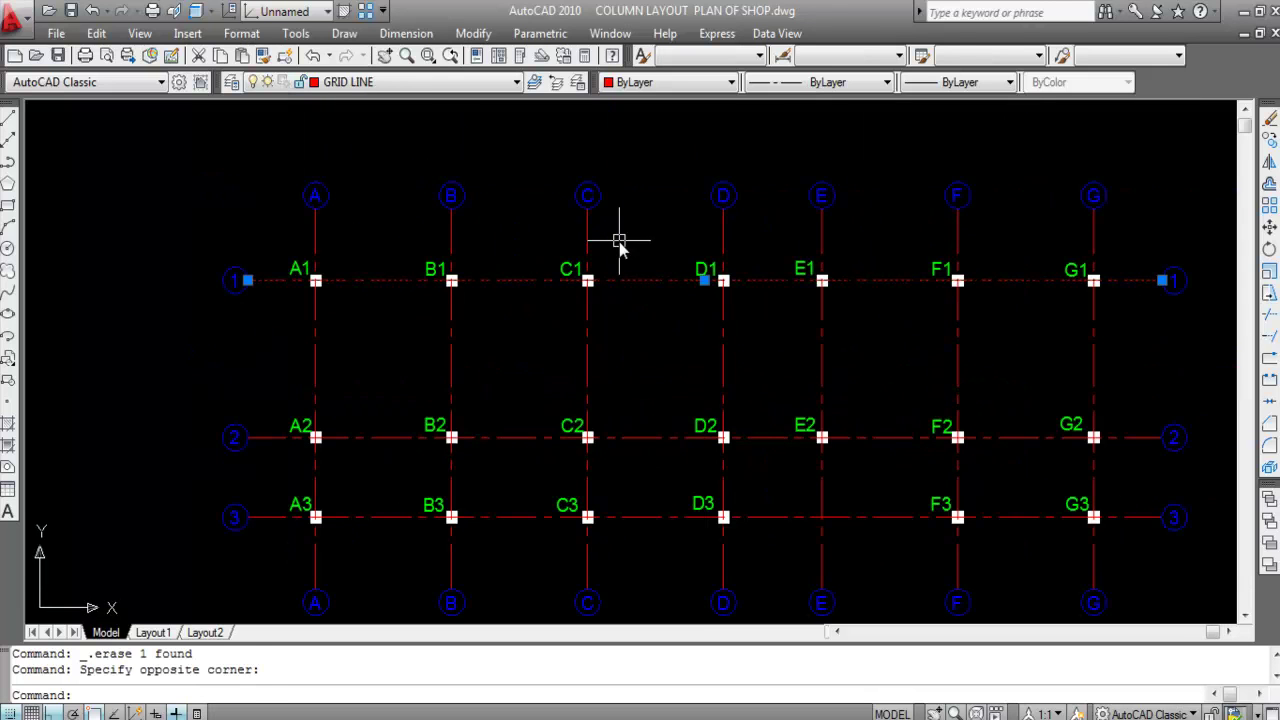
key("Escape")
left_click(450, 196)
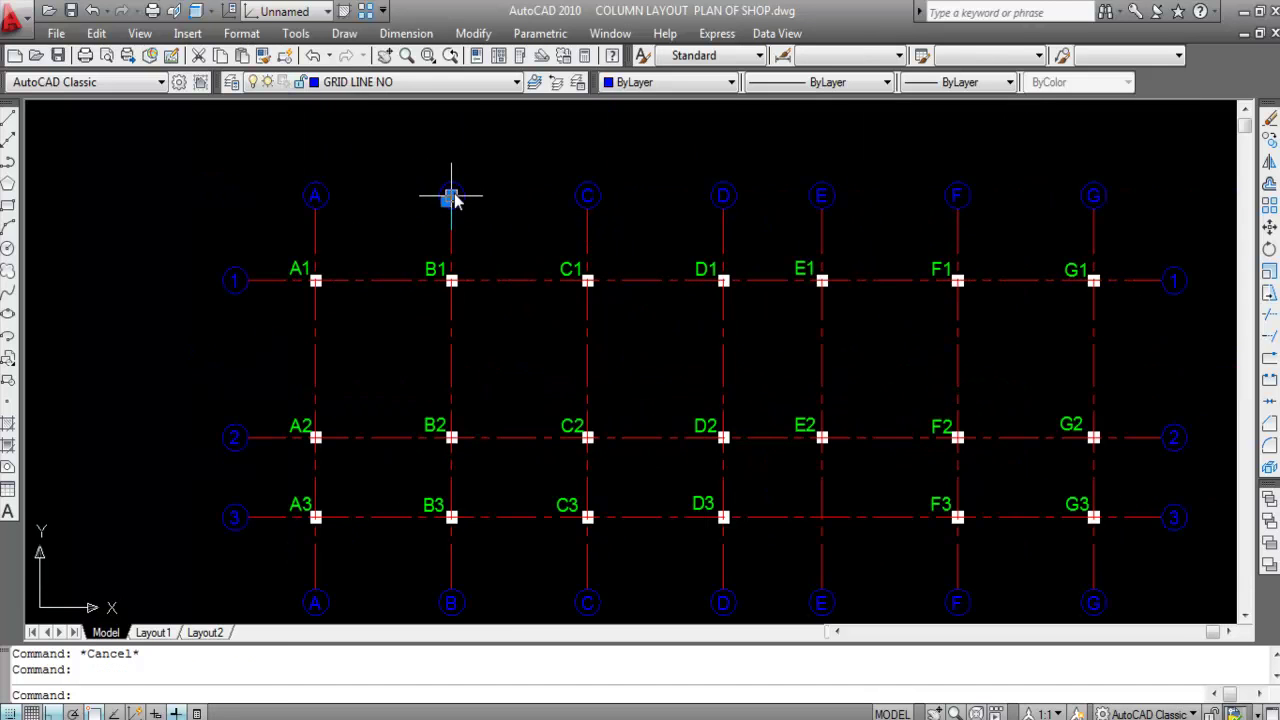
left_click(430, 262)
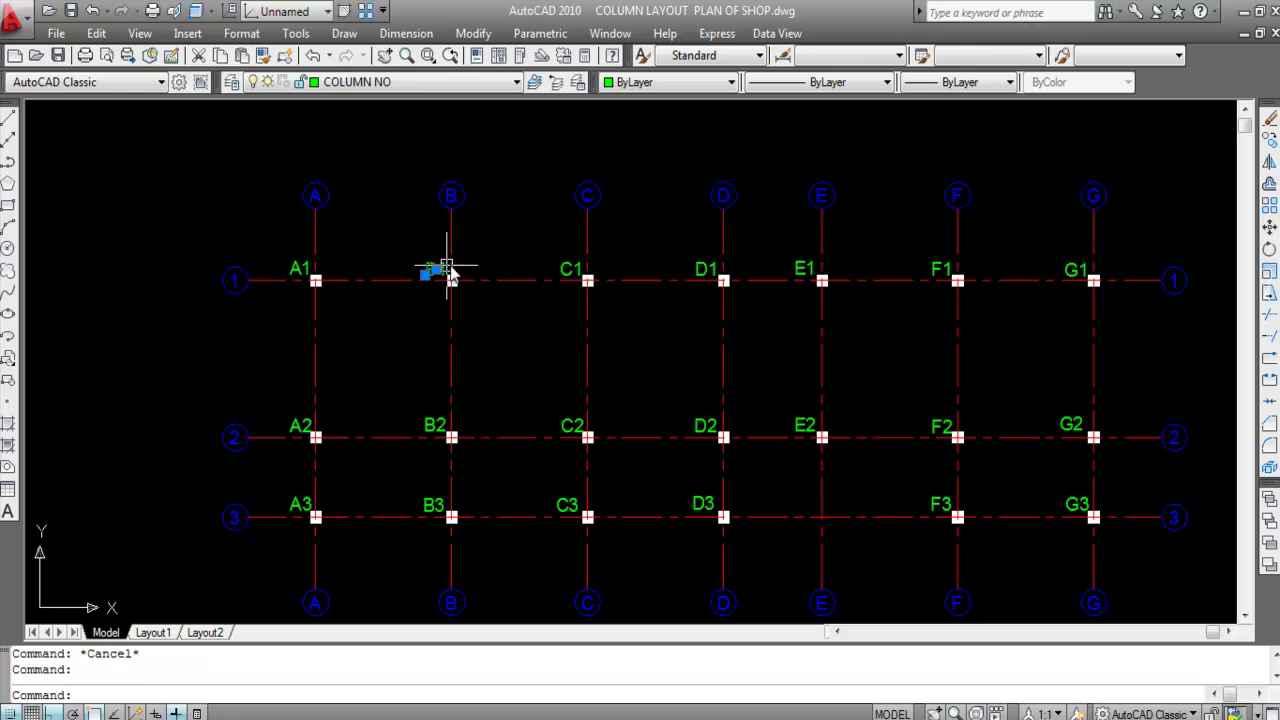
key("Escape")
scroll(490, 265, "down", 2)
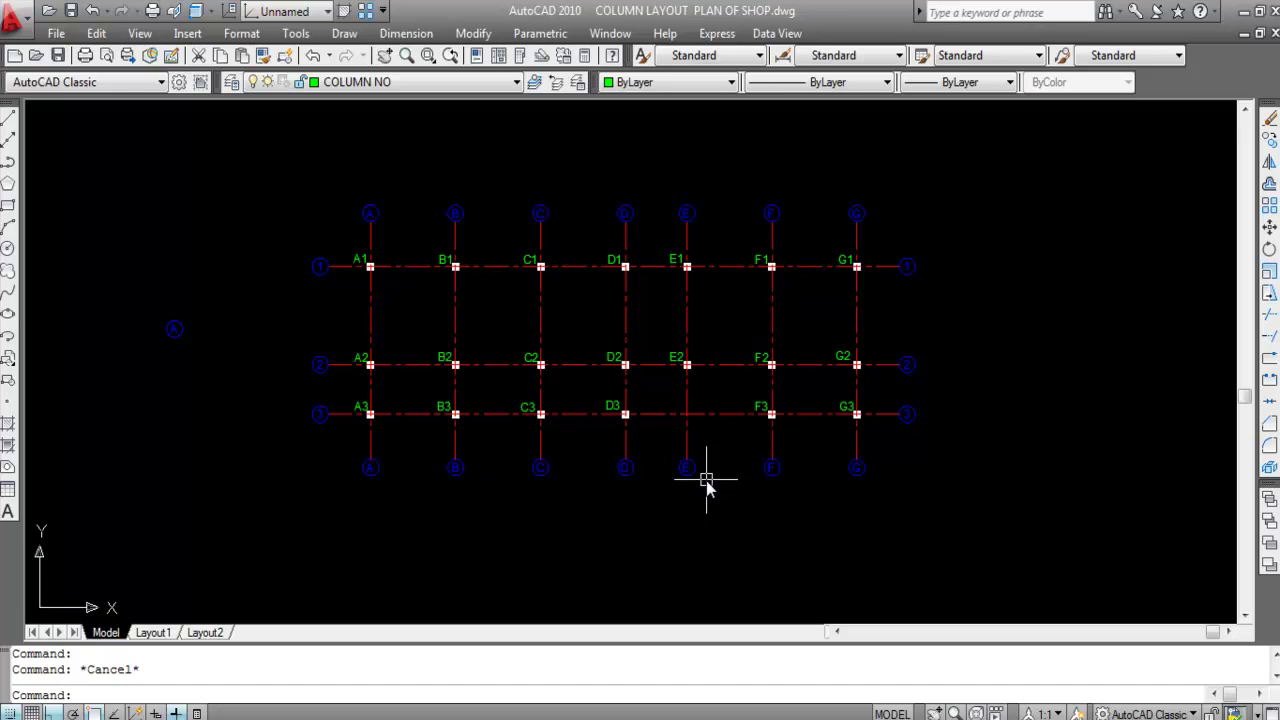
Step: Make DIMENSIONS the current layer and place a linear dimension between the upper ends of grid lines A and B, entering 1' for the line location
left_click(370, 86)
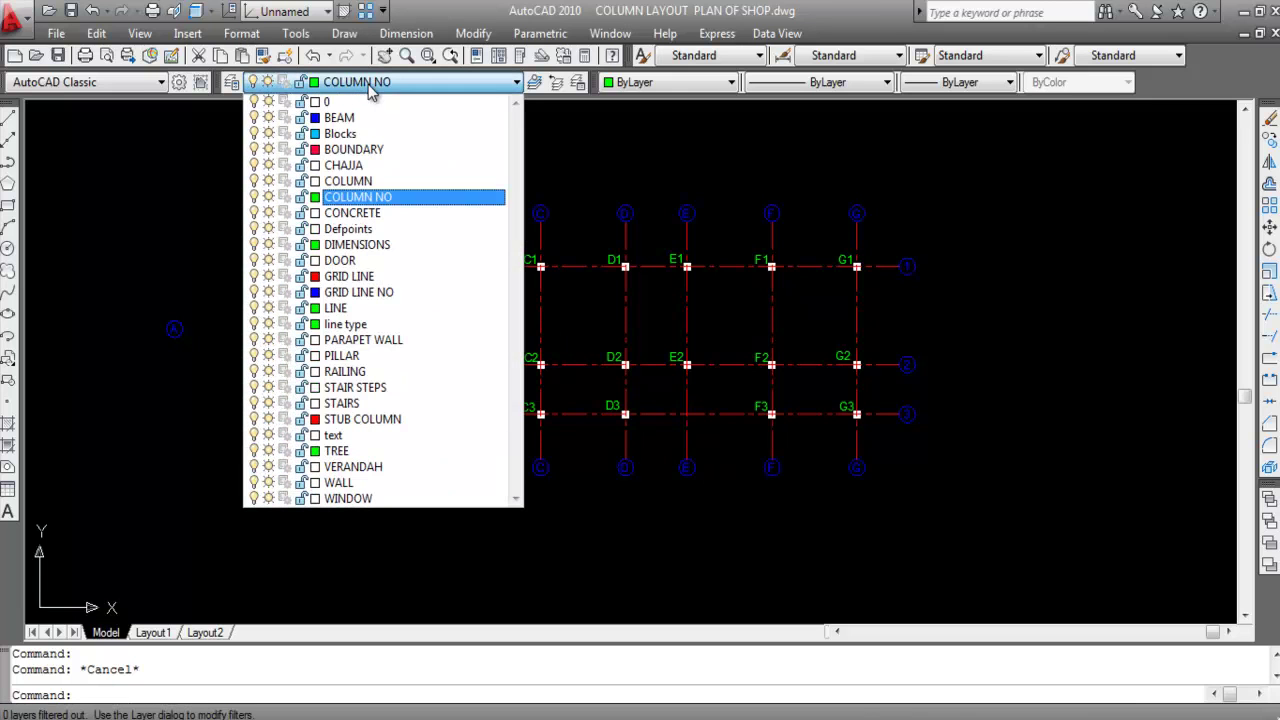
left_click(370, 246)
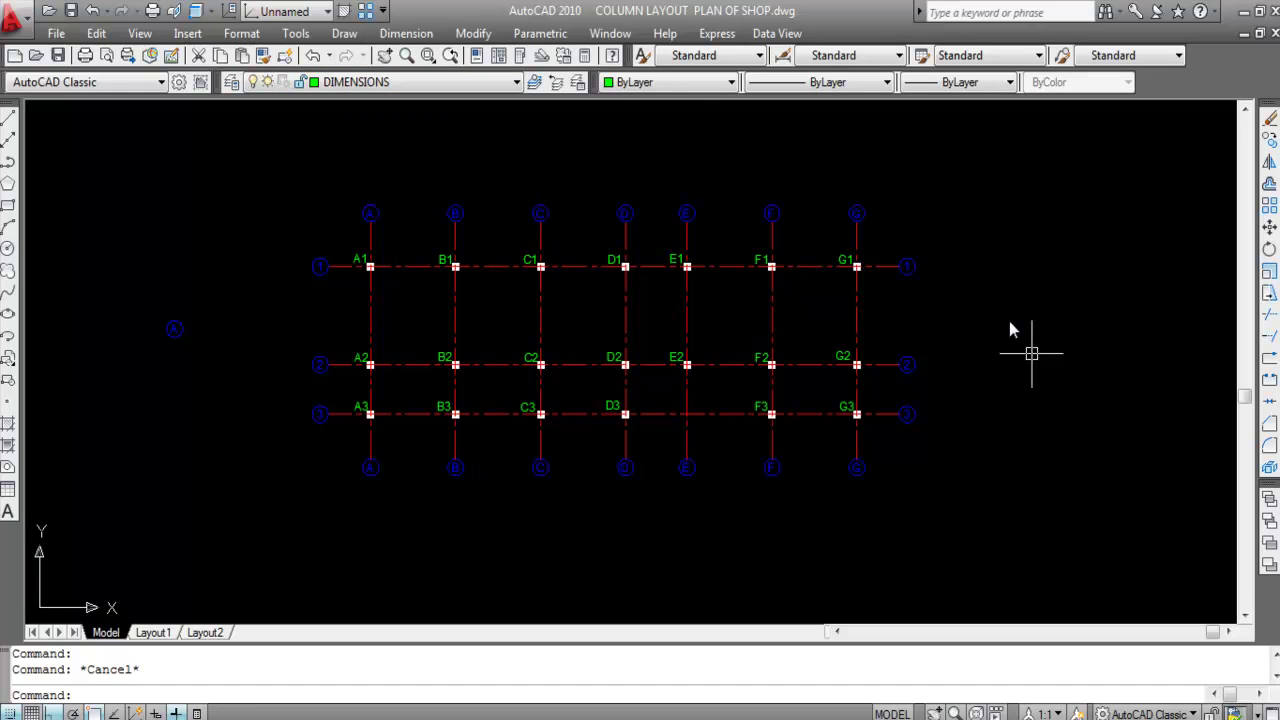
left_click(430, 37)
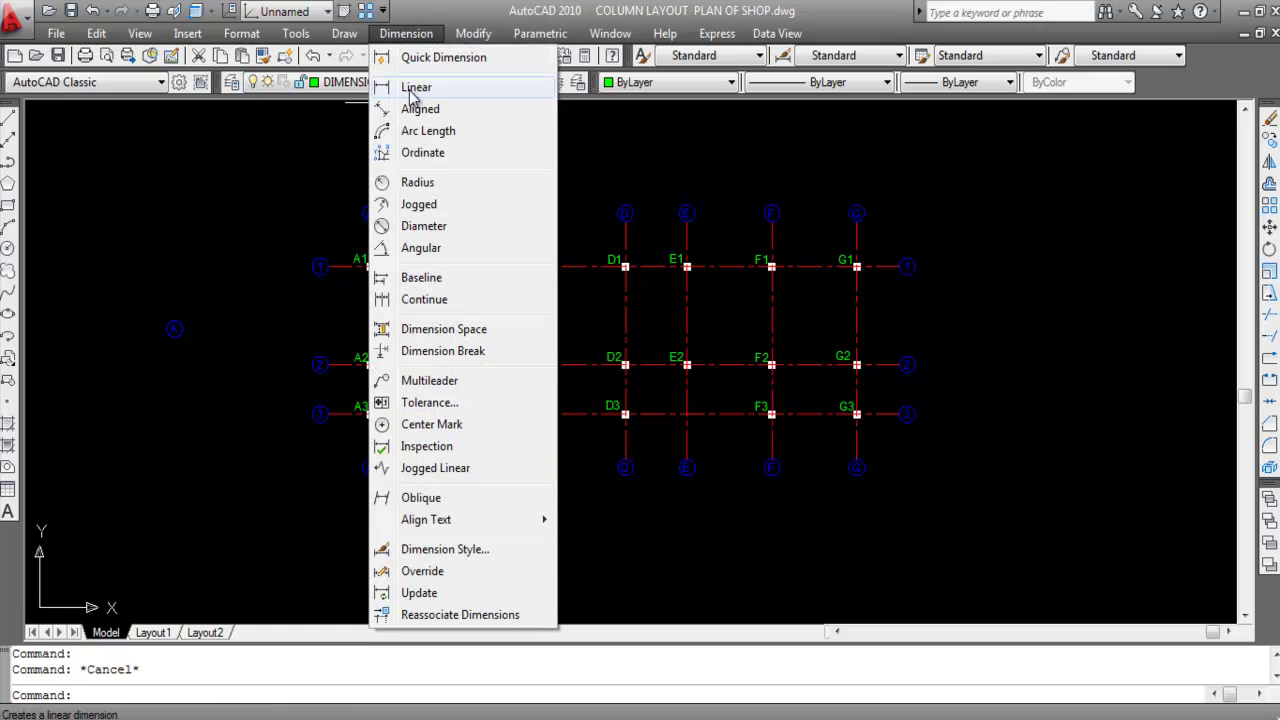
left_click(416, 90)
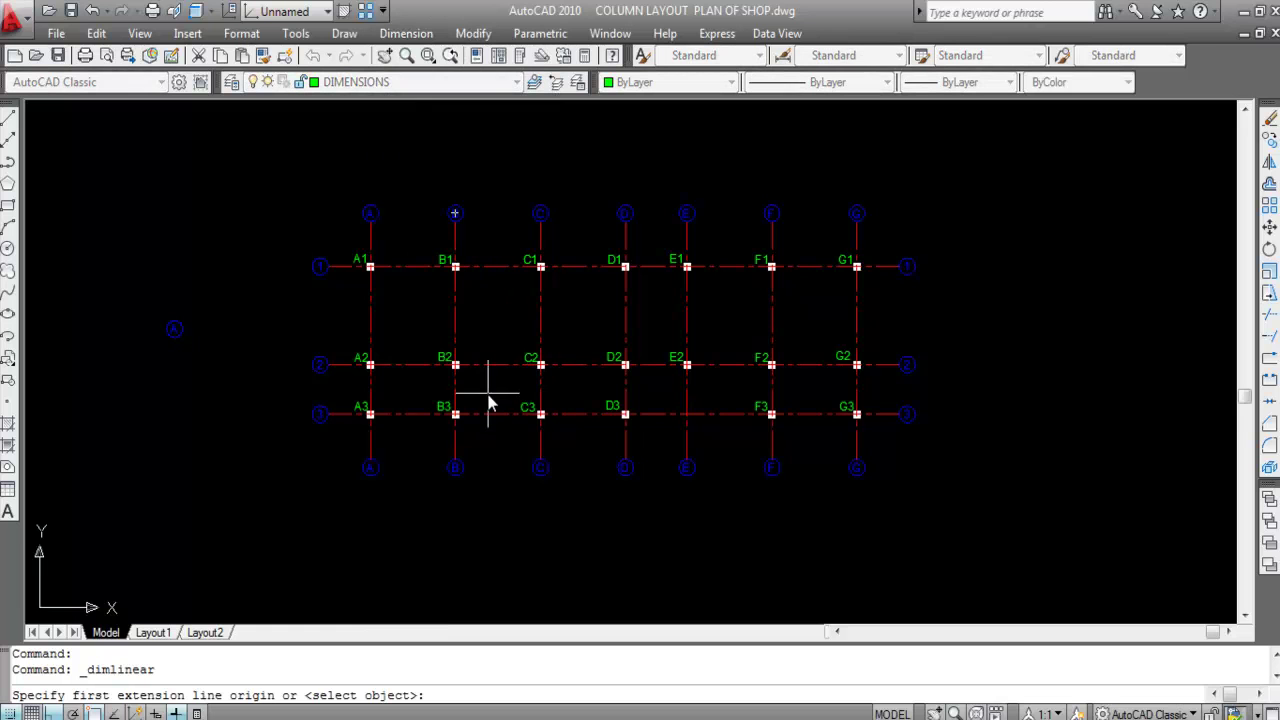
scroll(379, 222, "up", 5)
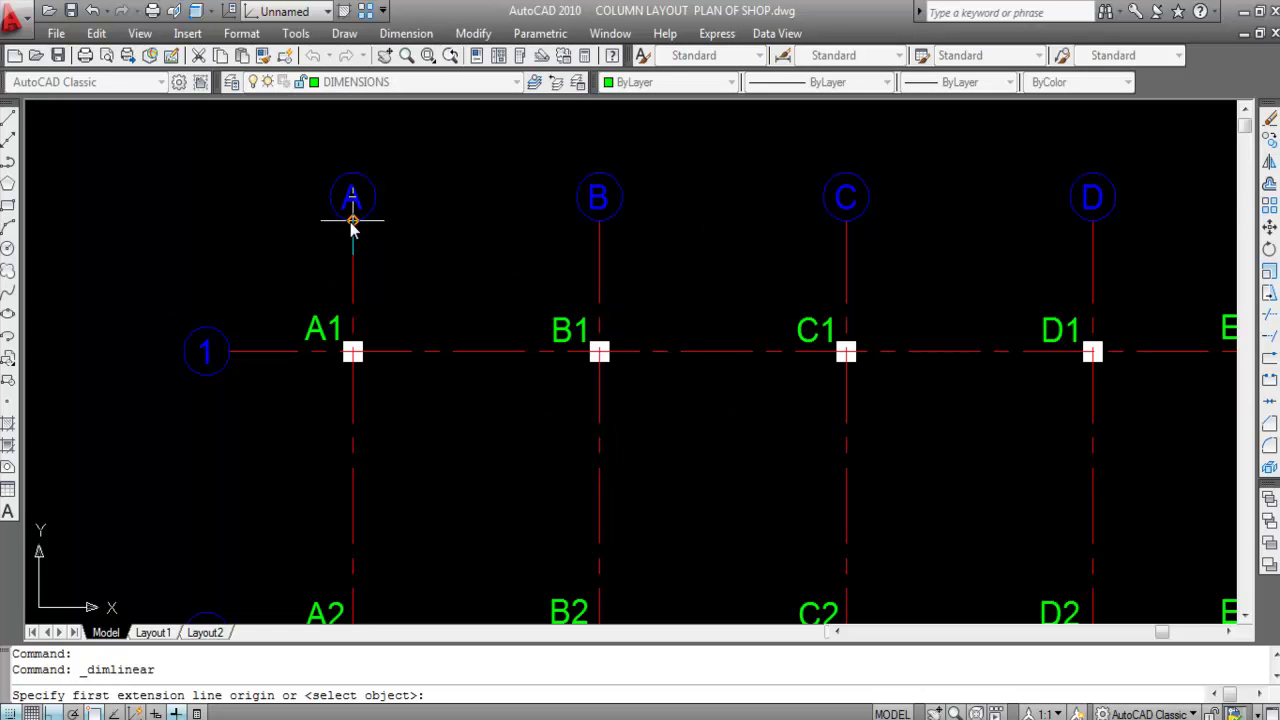
left_click(352, 220)
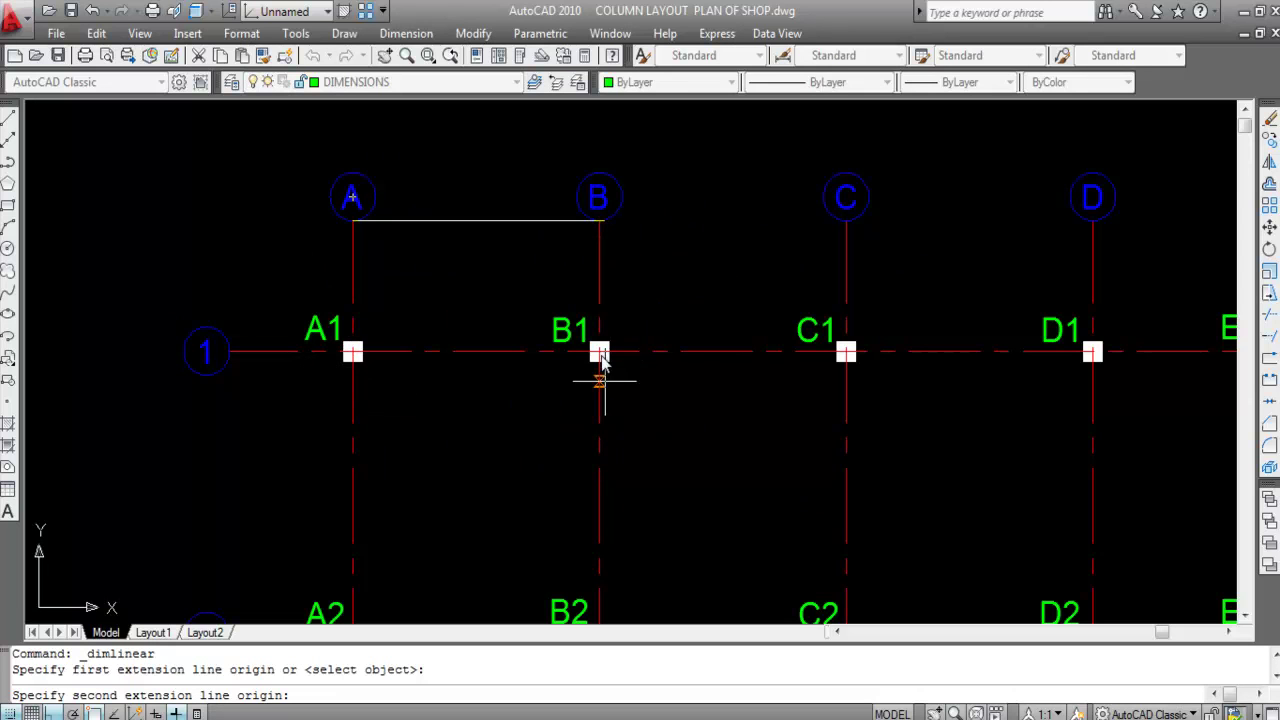
left_click(599, 222)
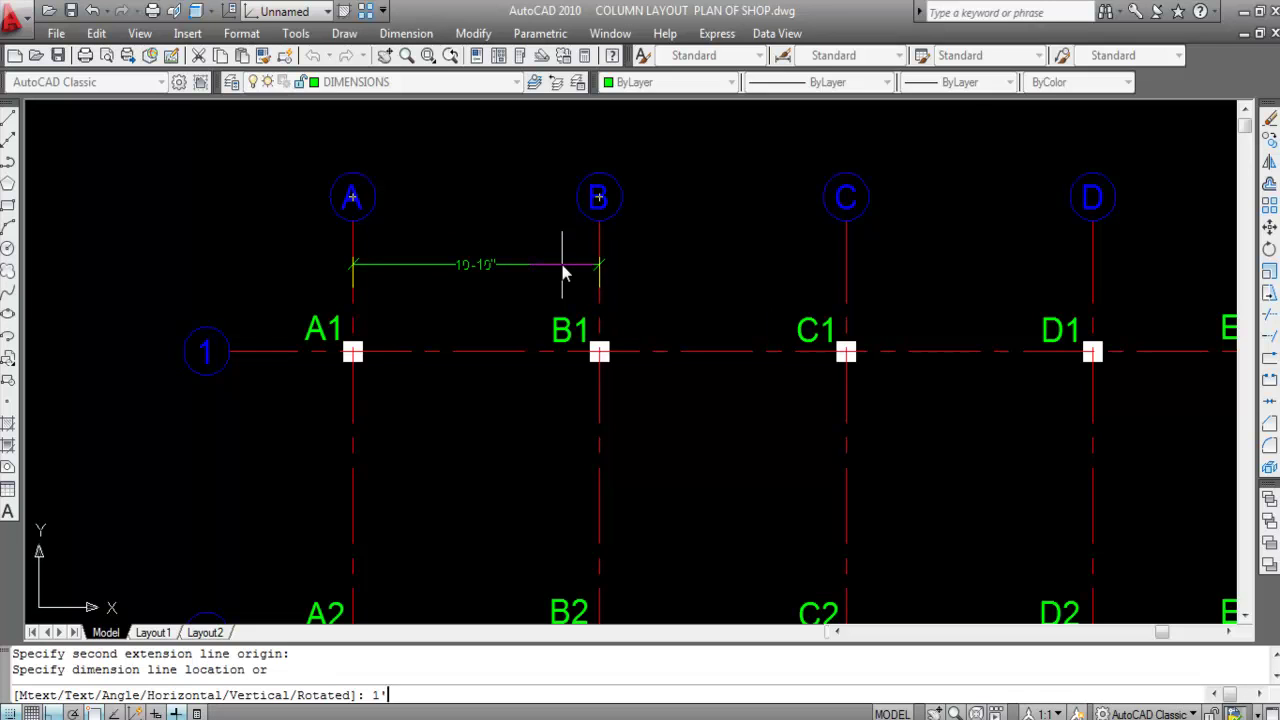
key("Return")
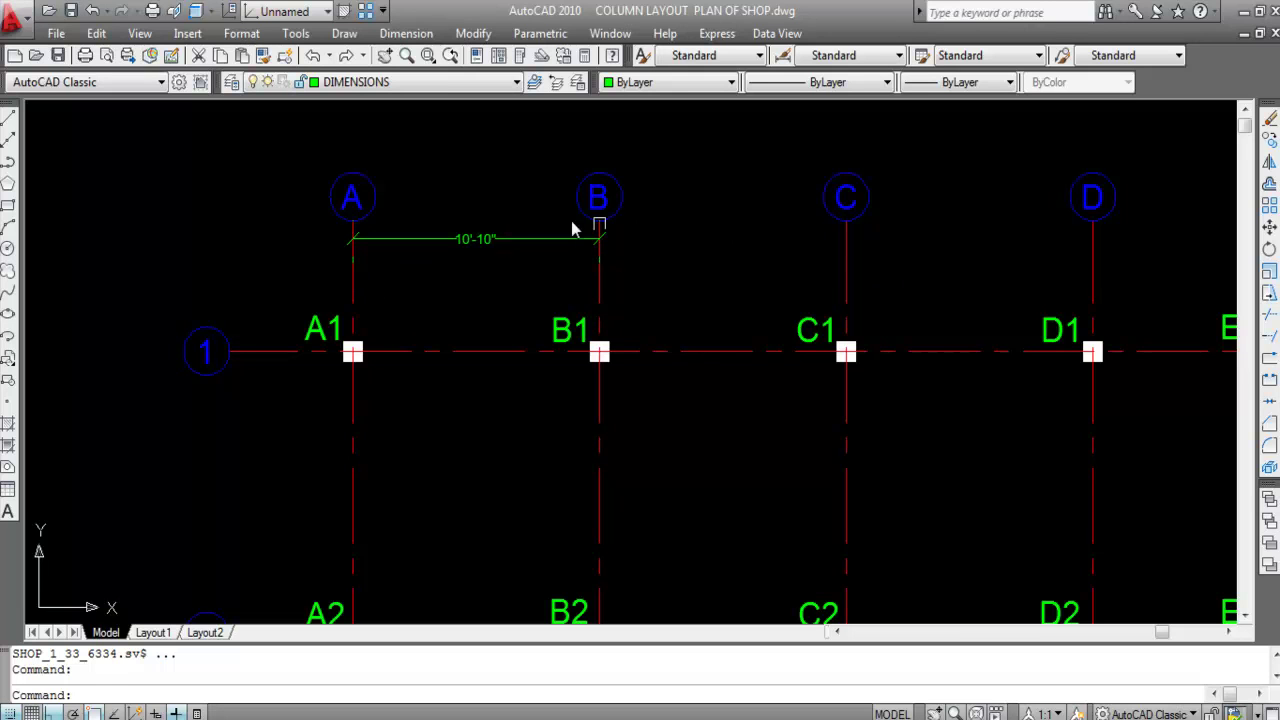
Step: Examine the A–B dimension and its ends against grid lines A and B and columns A1 and B1
scroll(352, 225, "up", 2)
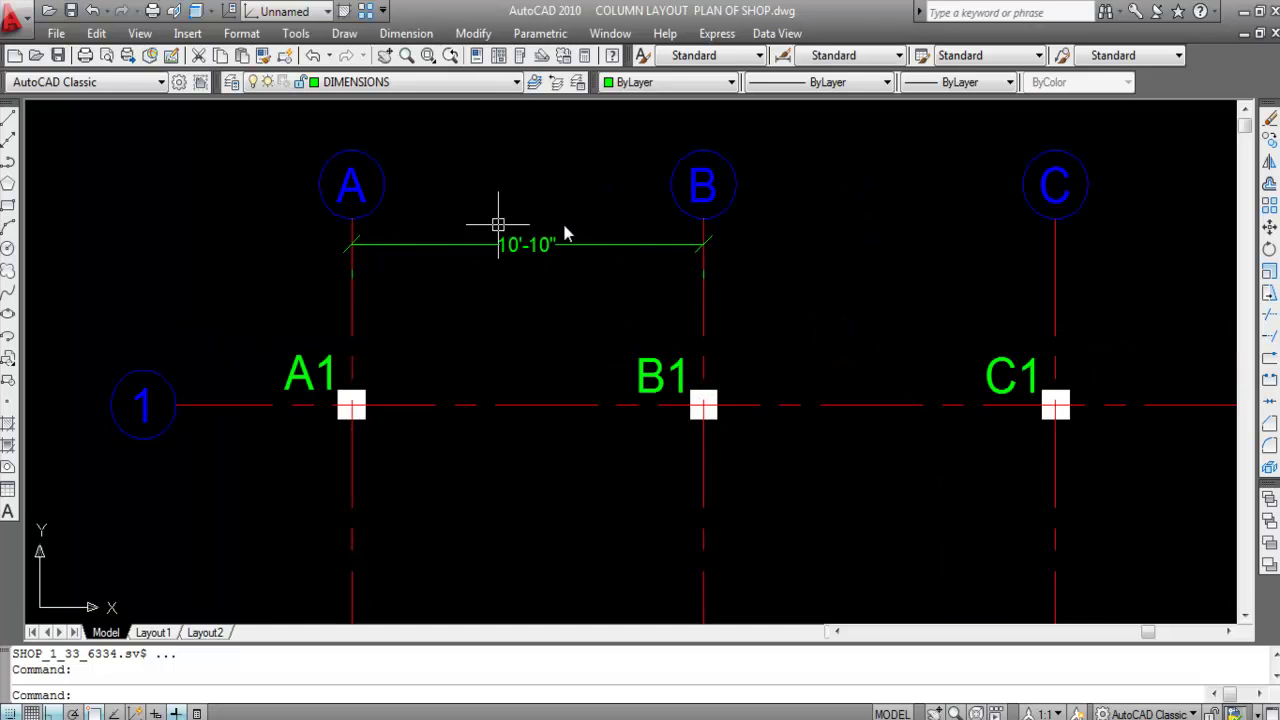
scroll(352, 220, "up", 3)
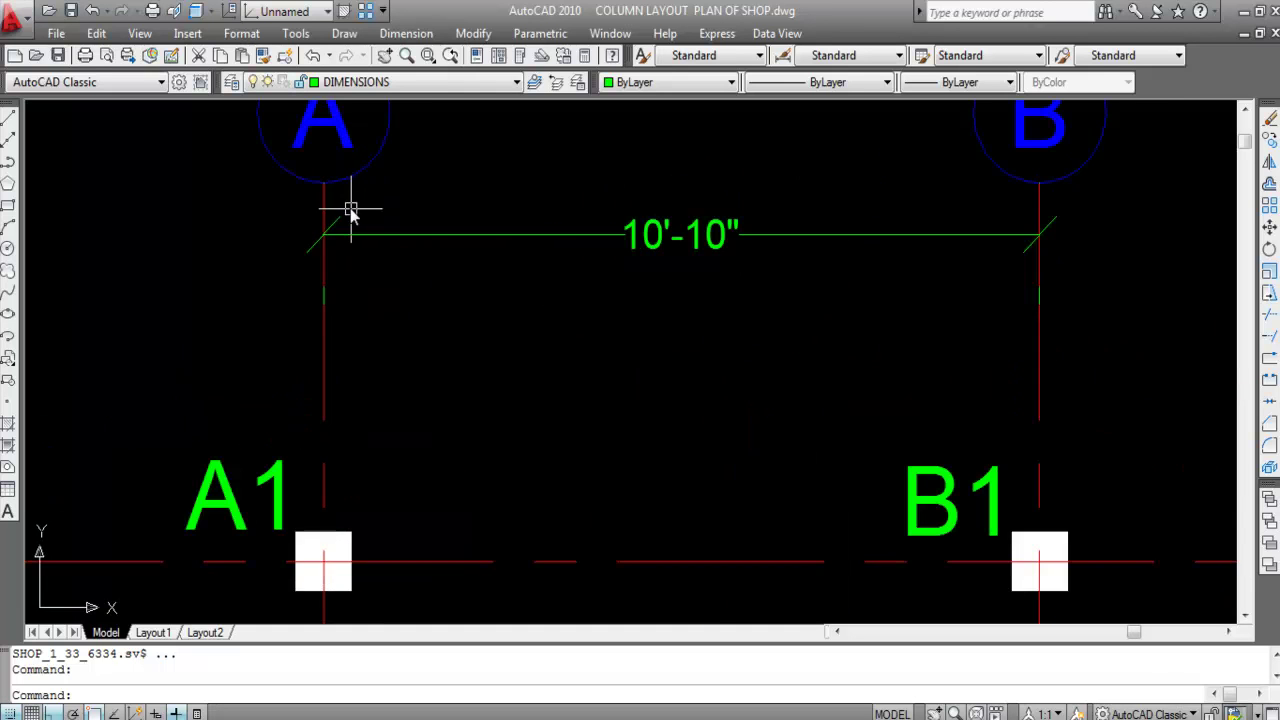
scroll(314, 200, "down", 4)
scroll(318, 343, "up", 3)
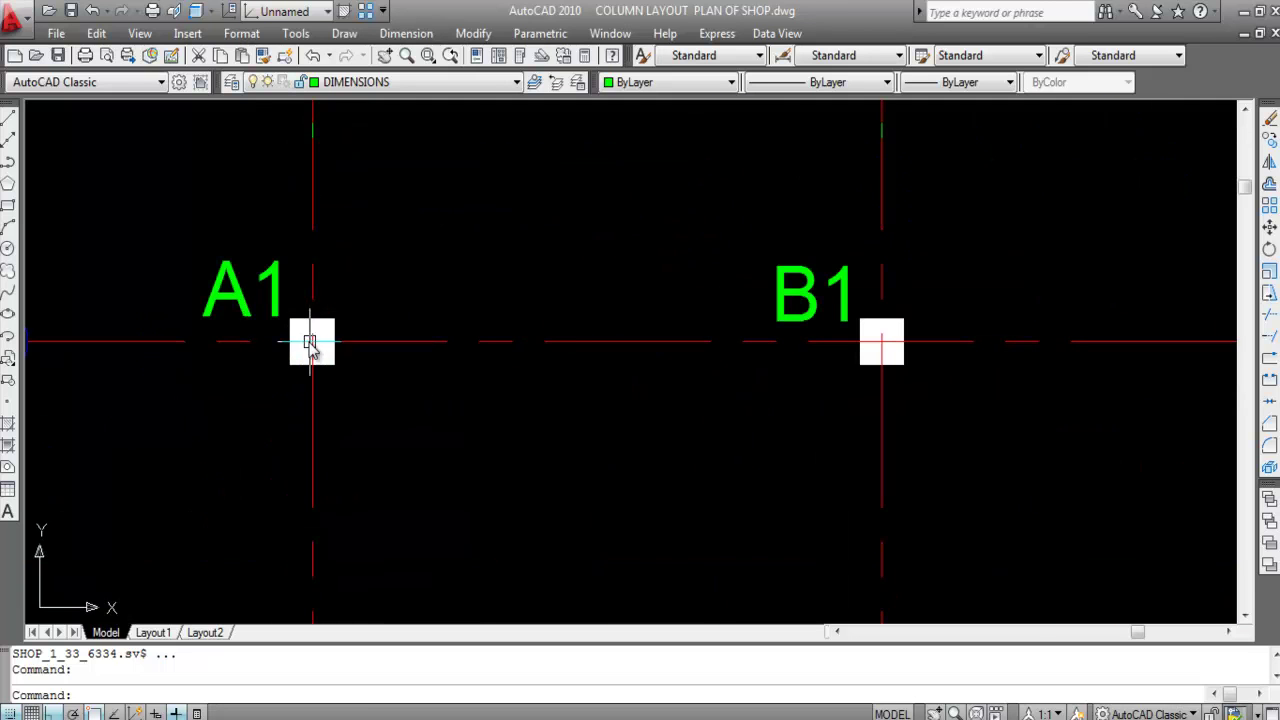
scroll(673, 446, "down", 4)
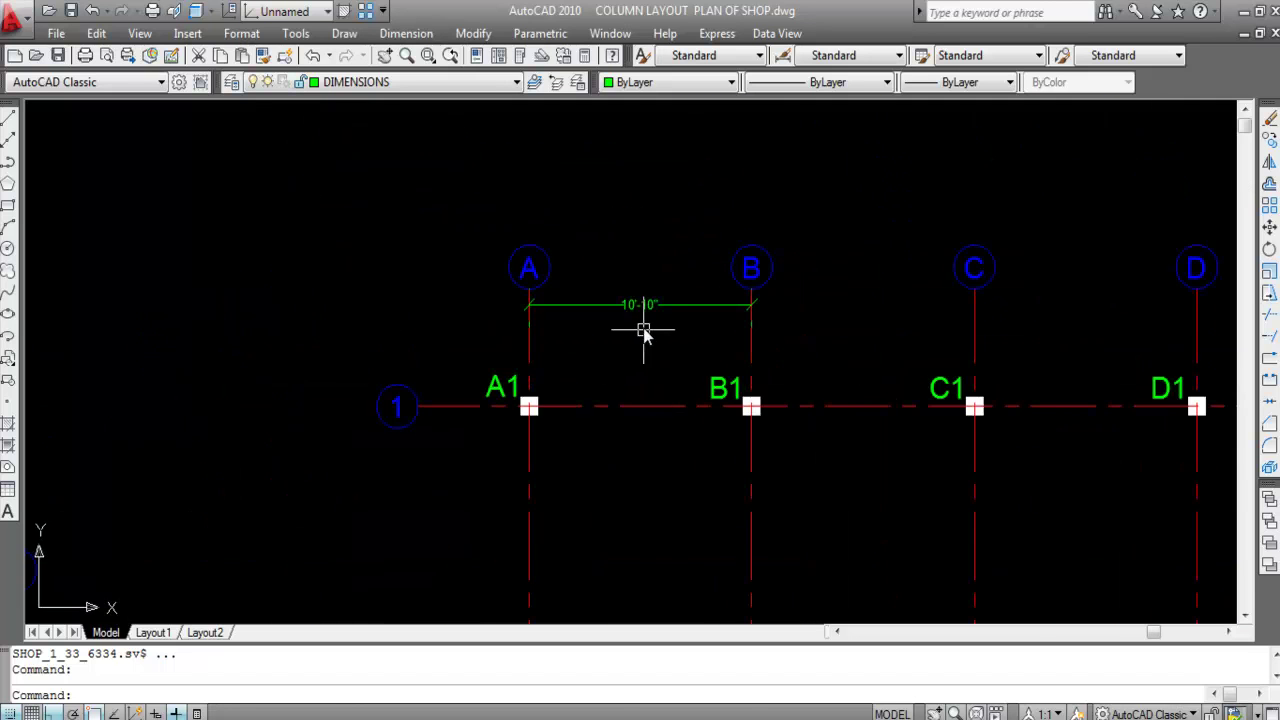
scroll(611, 320, "up", 3)
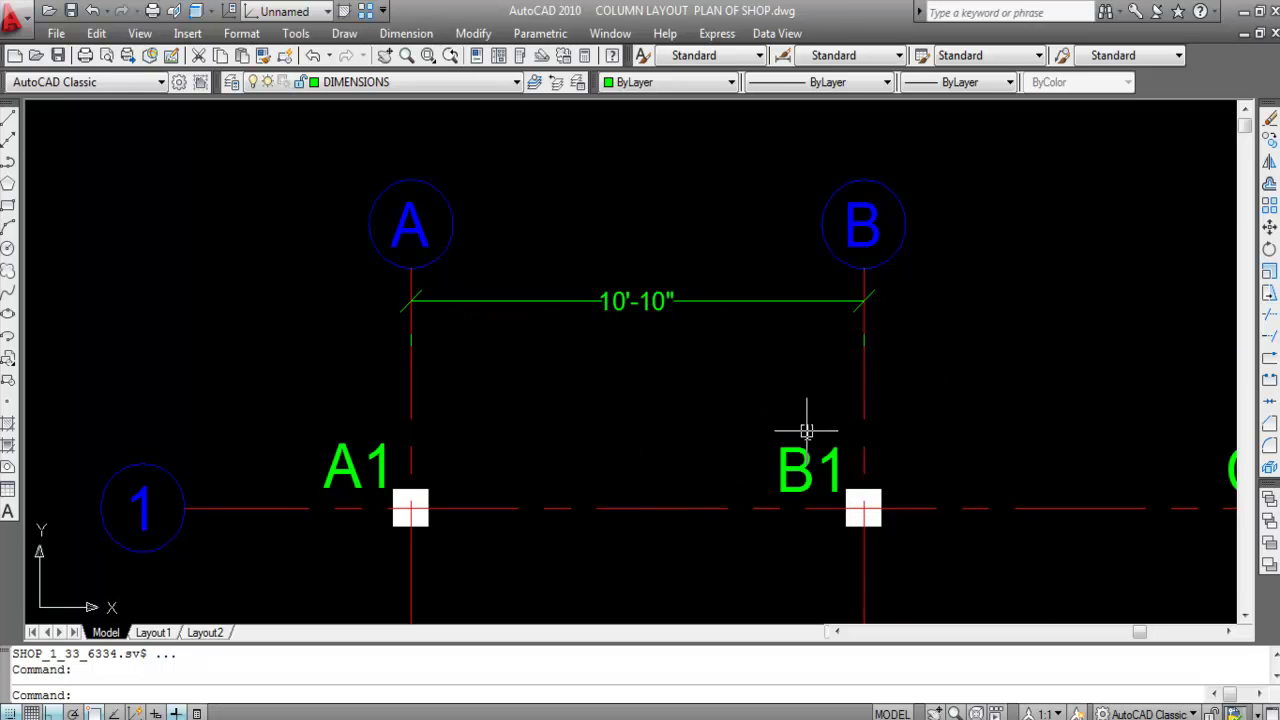
mouse_move(806, 431)
scroll(478, 396, "down", 2)
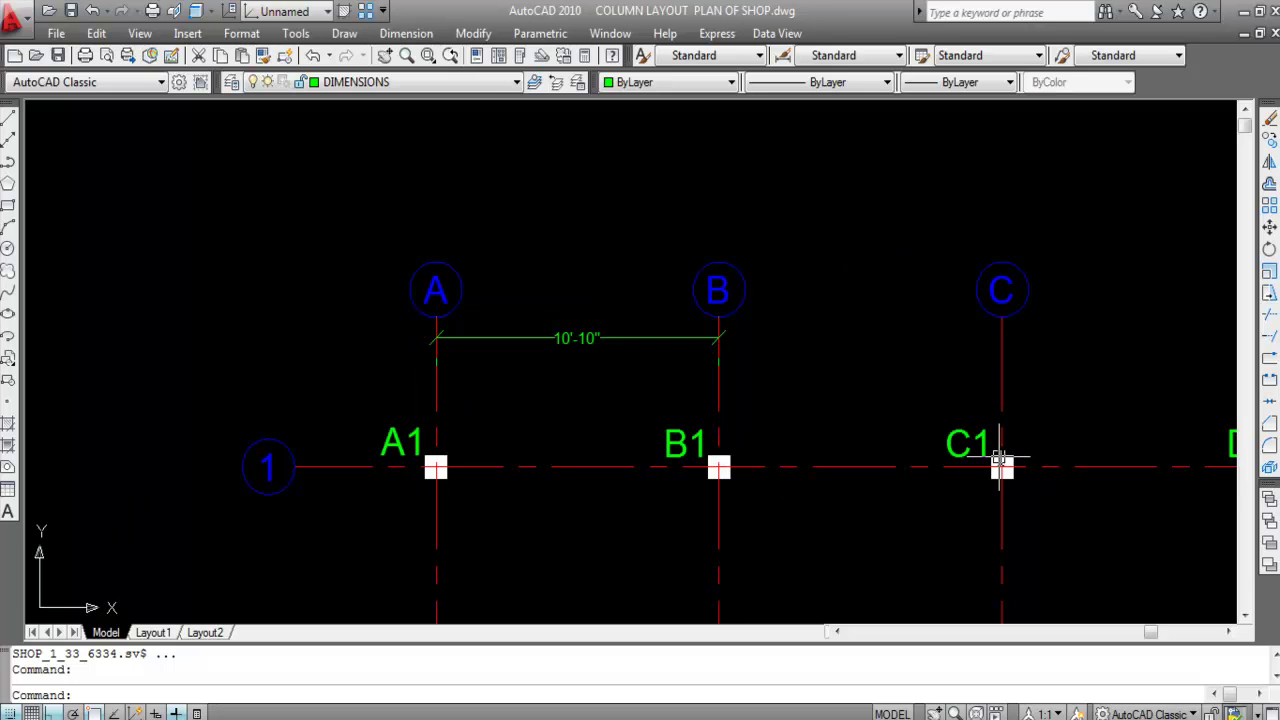
Step: Continue the dimension chain from grid line B through the upper ends of grid lines C, D and E
left_click(405, 35)
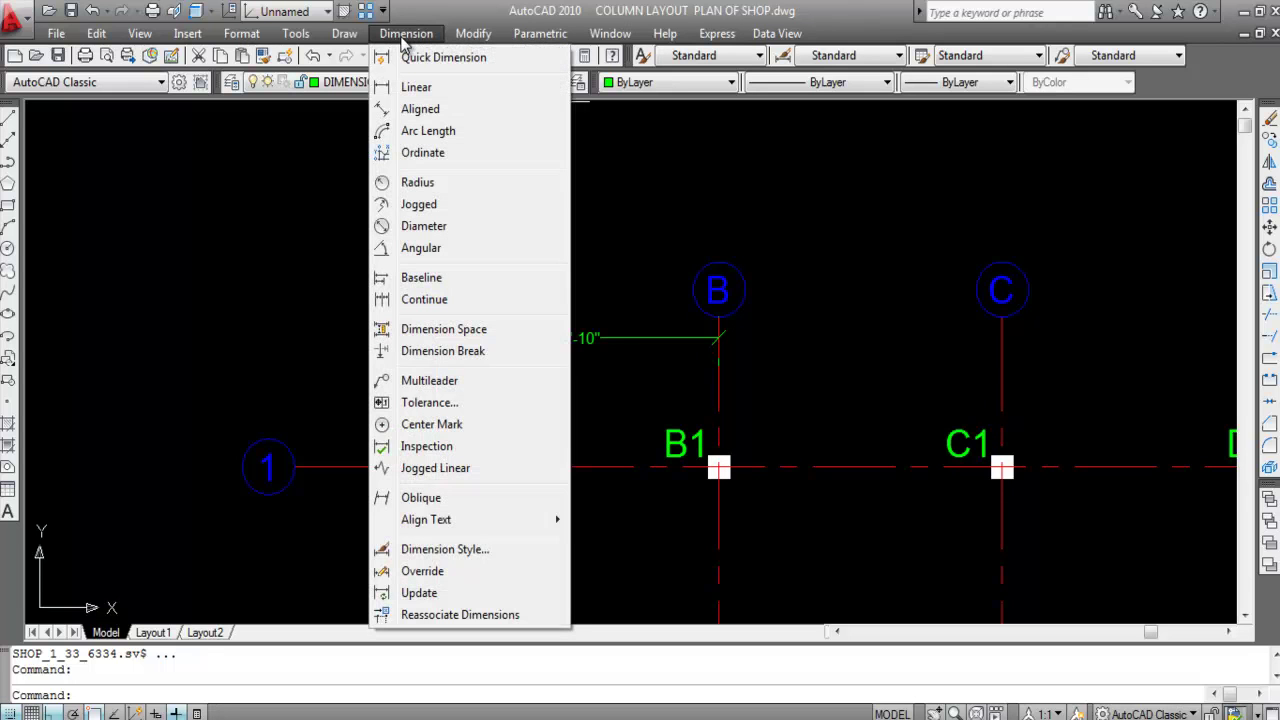
left_click(440, 300)
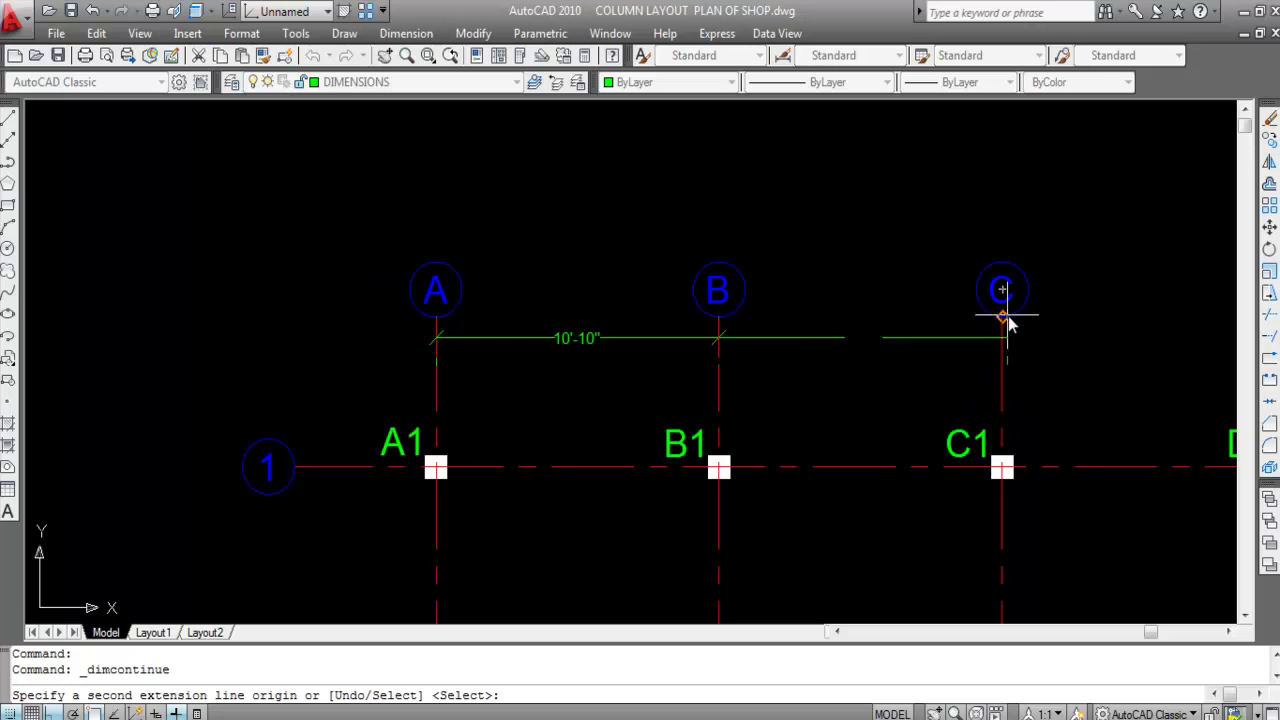
left_click(1004, 320)
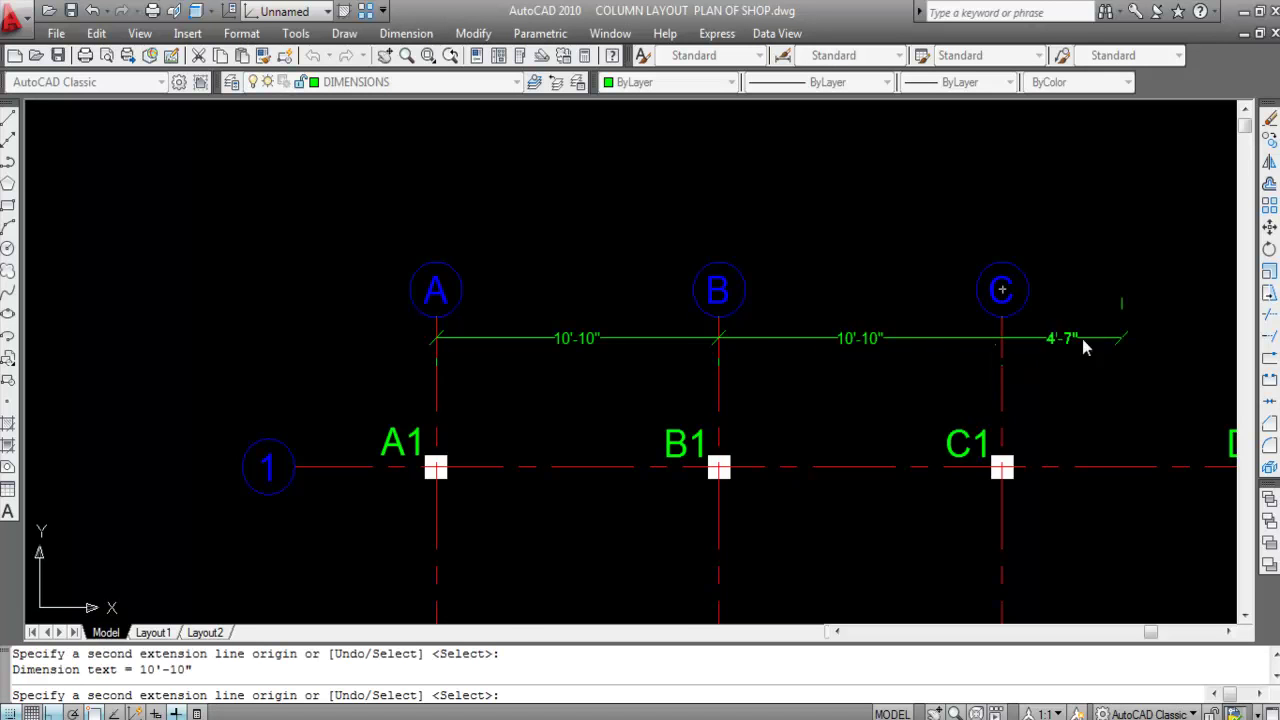
scroll(666, 343, "down", 4)
scroll(909, 329, "up", 5)
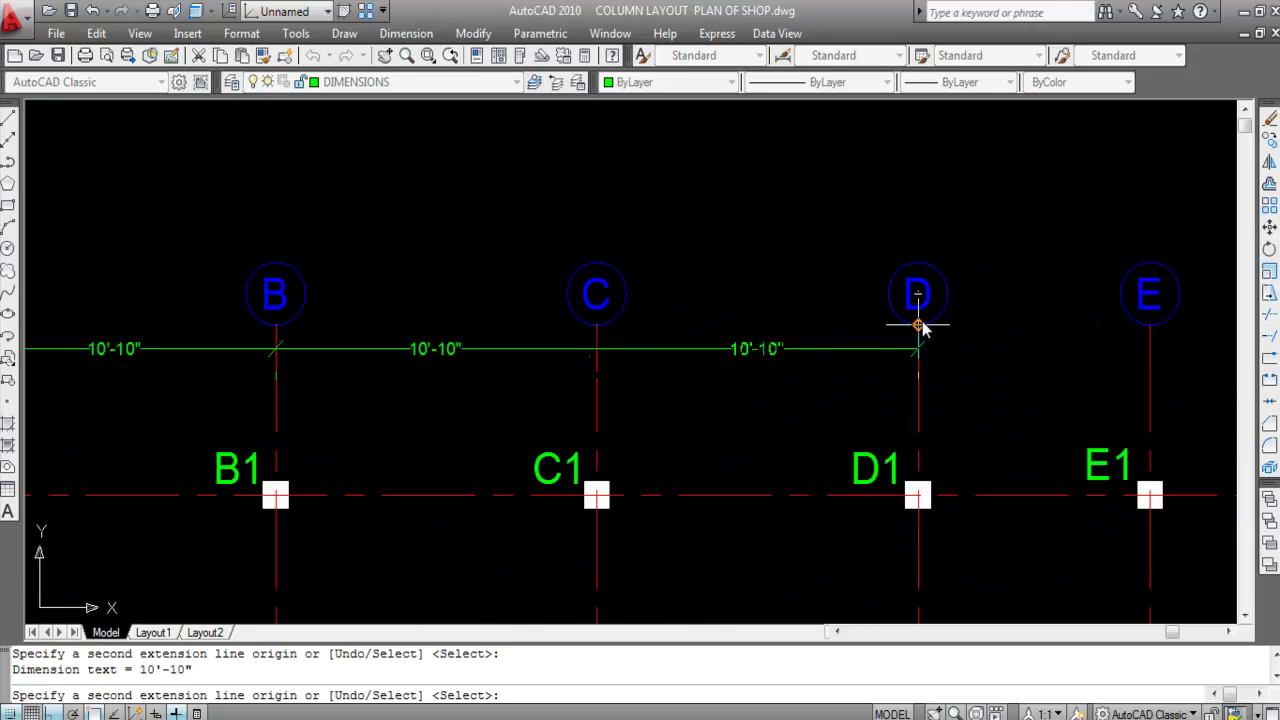
left_click(918, 325)
scroll(651, 357, "down", 2)
scroll(970, 343, "up", 2)
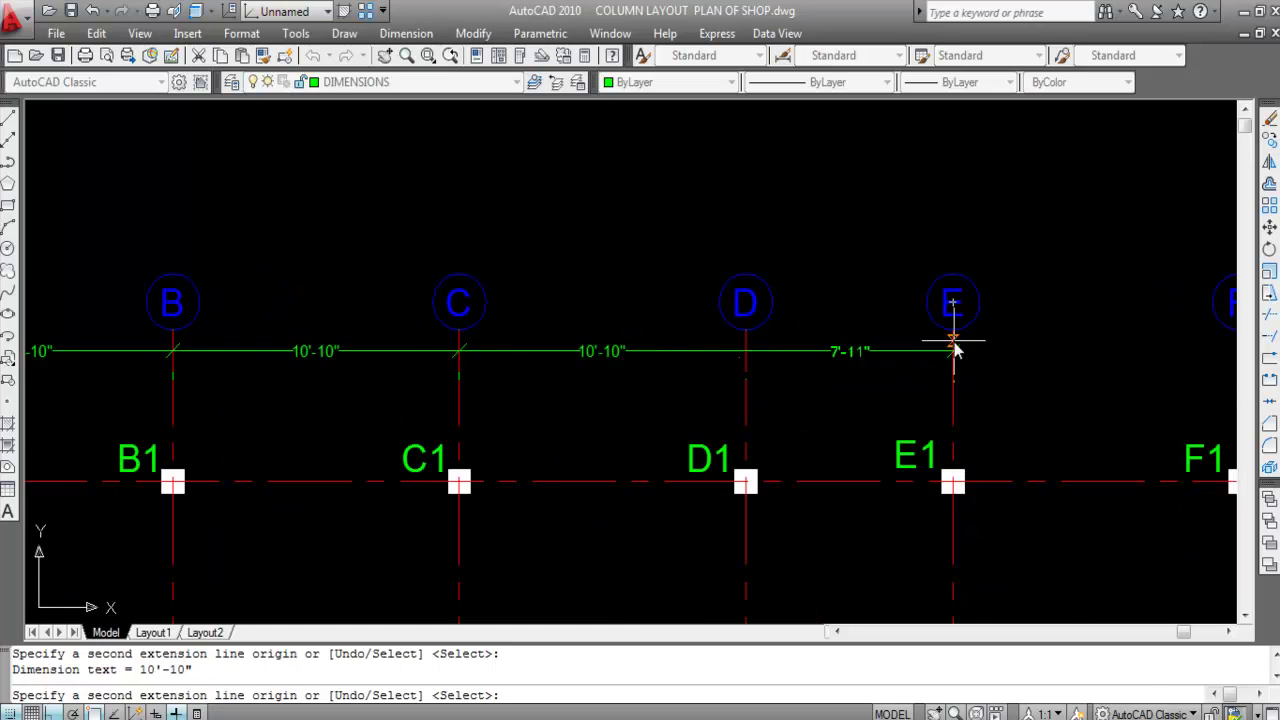
left_click(952, 338)
Step: Extend the continued dimension chain to grid lines F and G, ending it at G
scroll(591, 363, "down", 3)
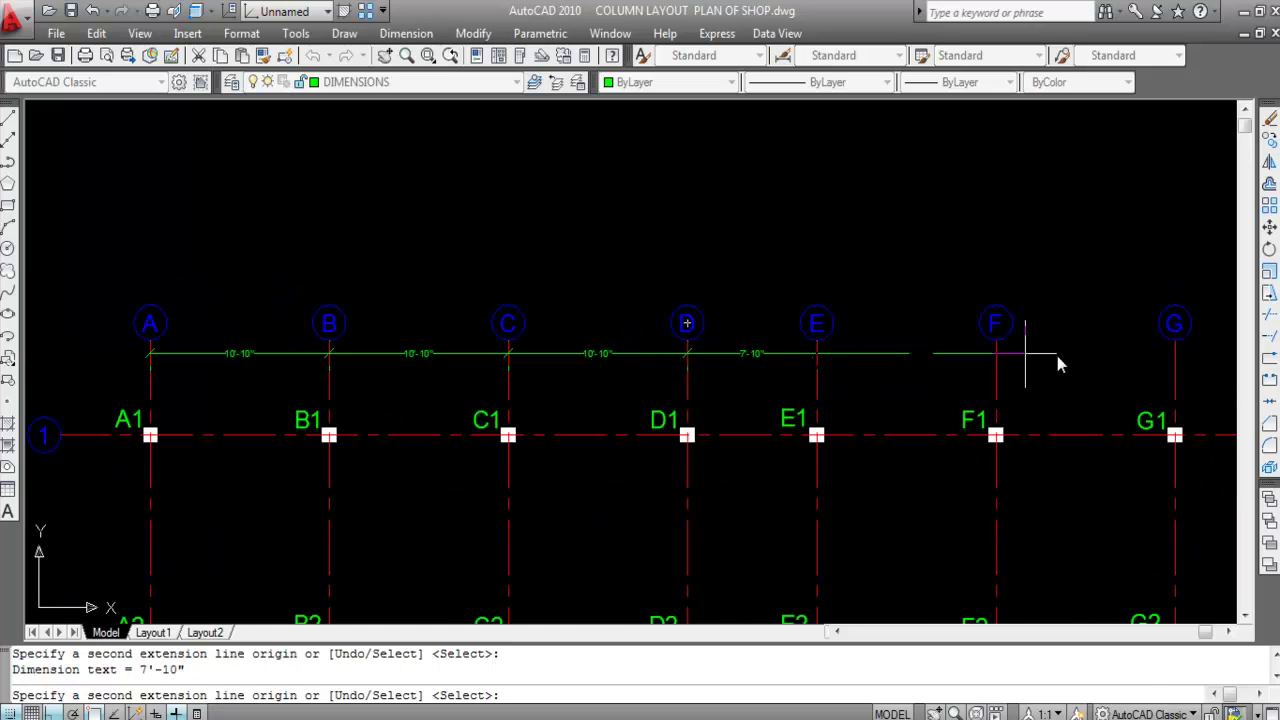
scroll(1032, 353, "up", 2)
left_click(981, 342)
scroll(986, 357, "down", 3)
scroll(920, 357, "up", 2)
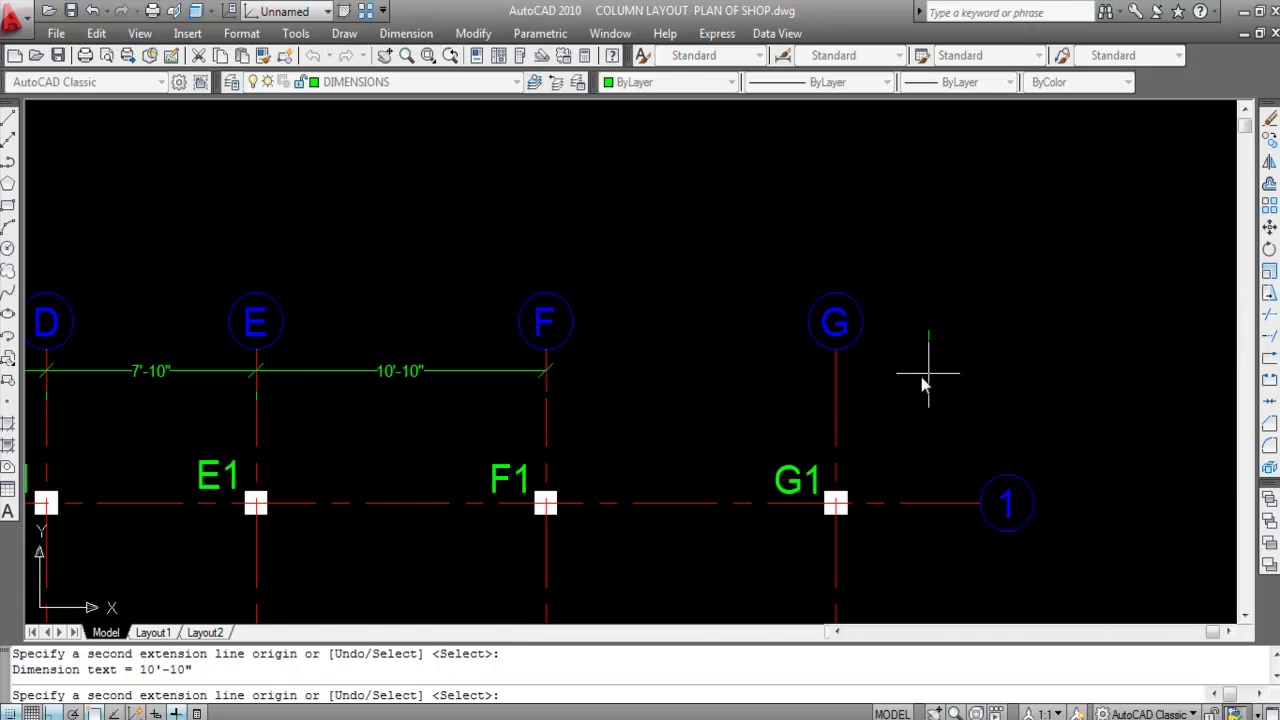
left_click(835, 350)
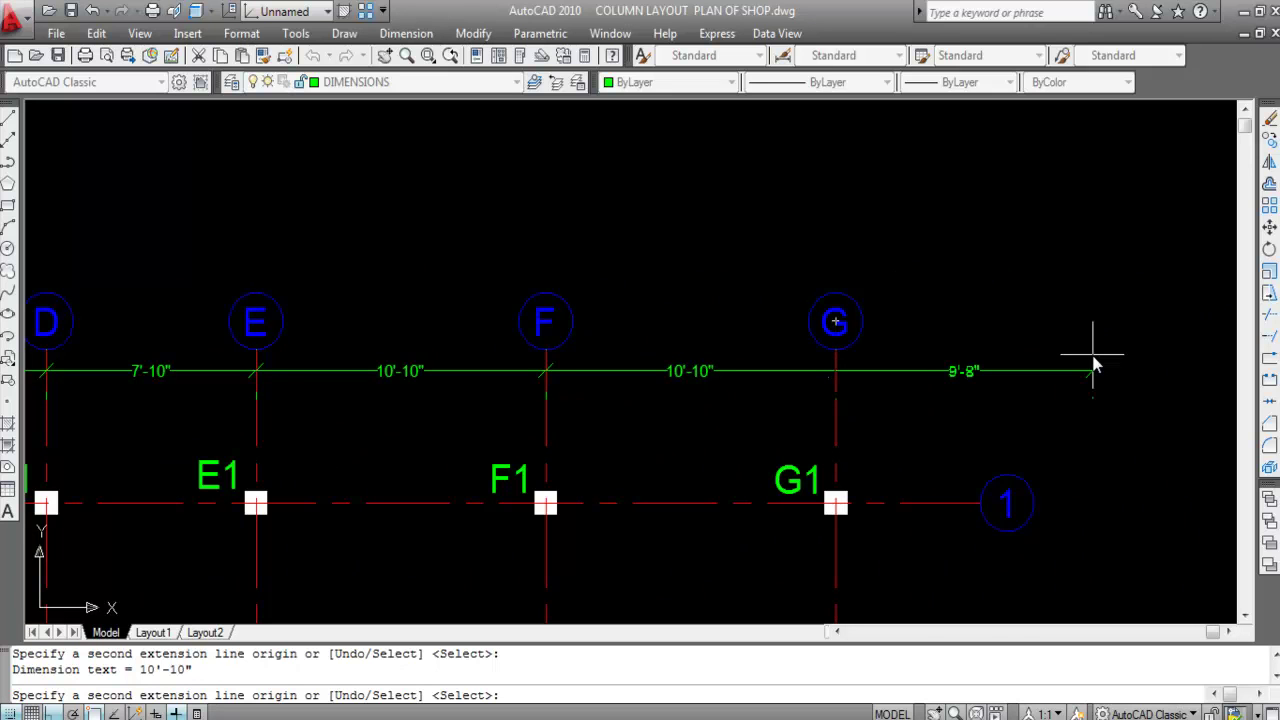
key("Escape")
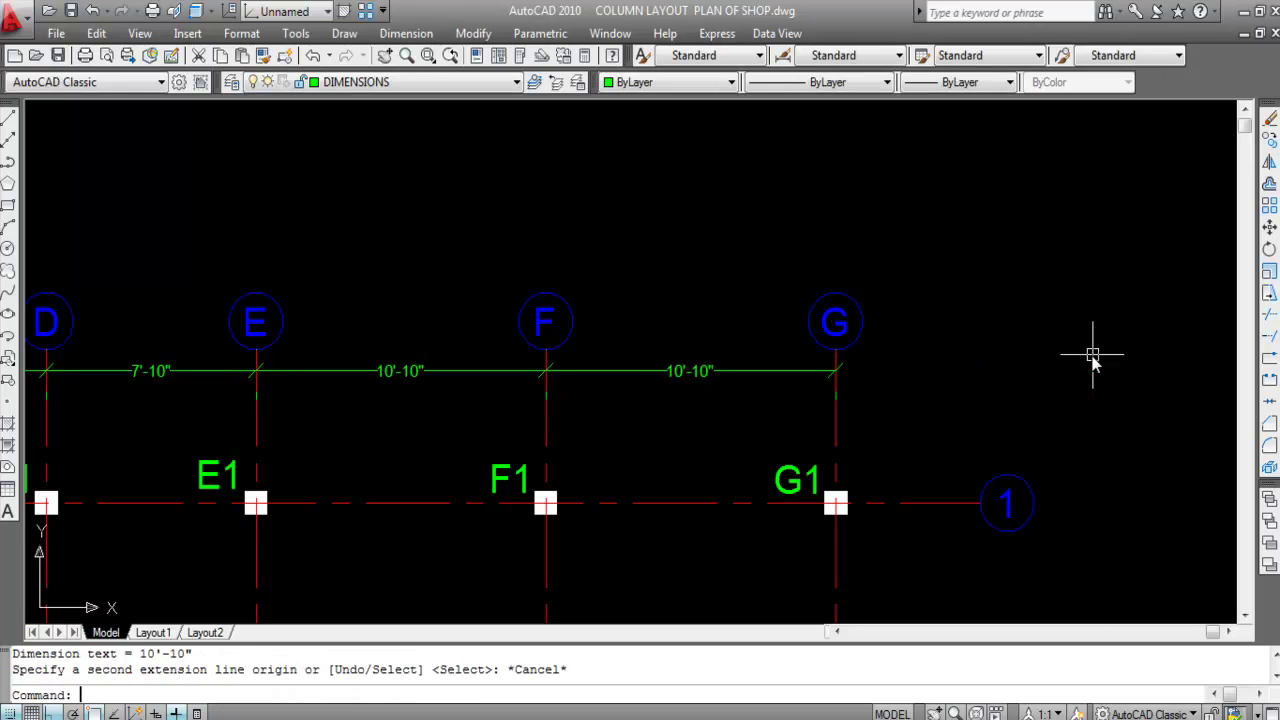
Step: Review the finished row of spacing dimensions from grid line A to G, comparing each bay along the upper side of the plan
scroll(1037, 374, "down", 3)
scroll(375, 388, "up", 3)
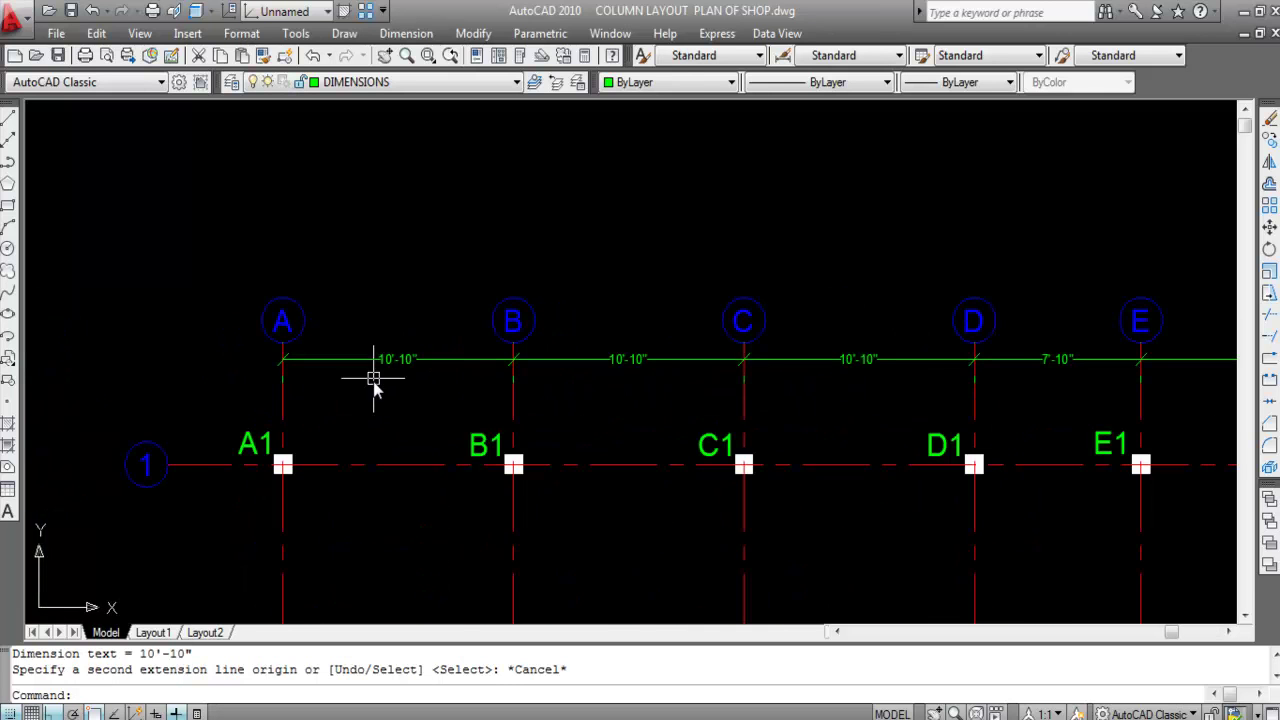
scroll(384, 398, "up", 2)
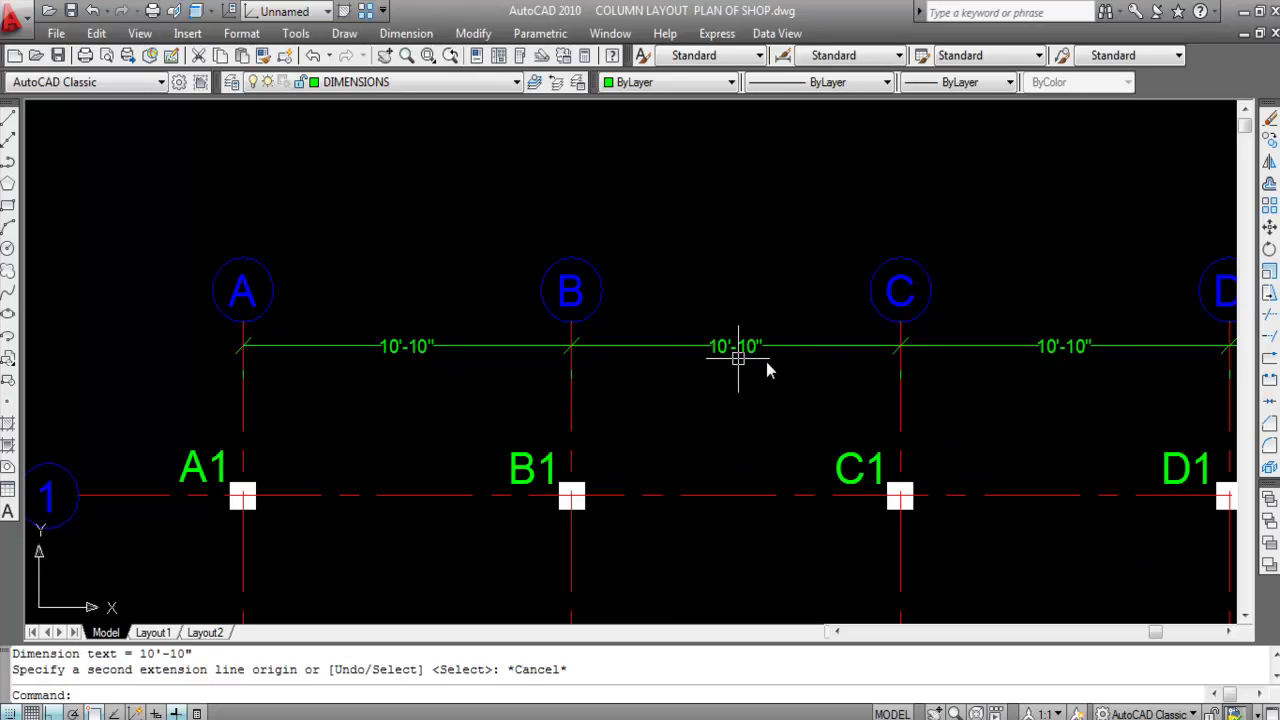
scroll(540, 343, "down", 3)
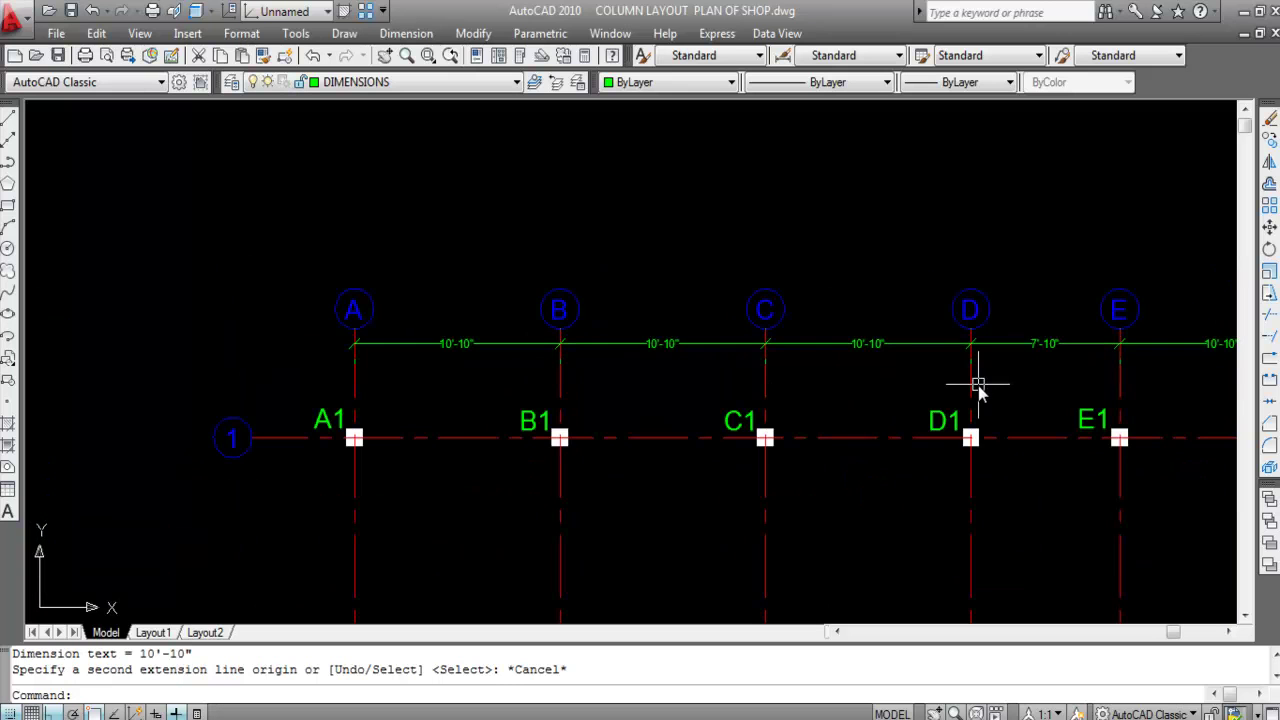
scroll(554, 363, "down", 3)
scroll(860, 368, "up", 2)
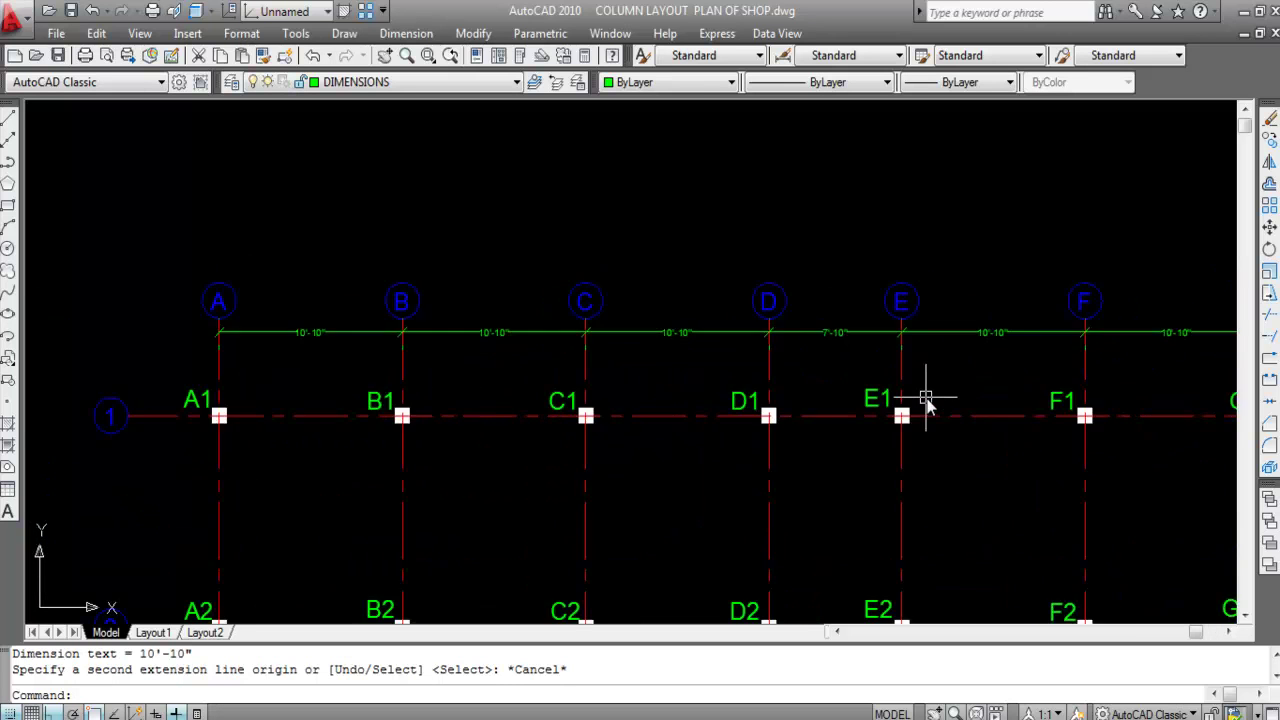
scroll(926, 402, "up", 2)
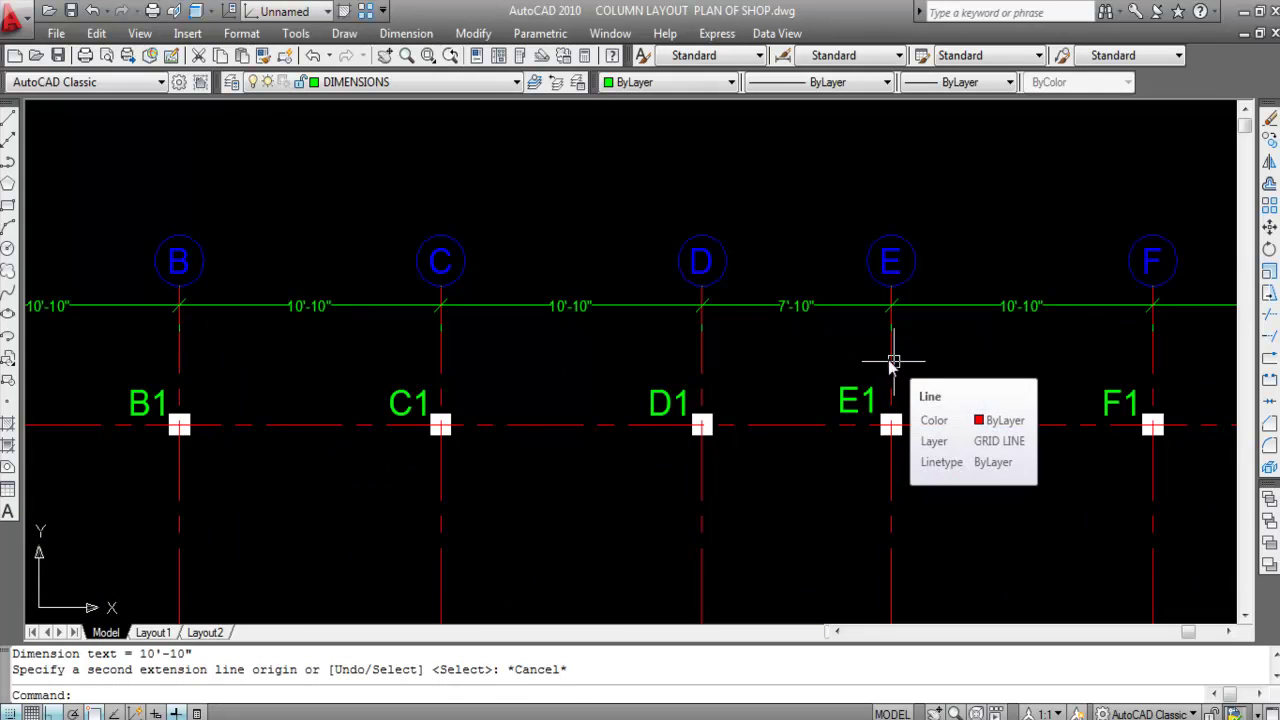
scroll(845, 345, "down", 2)
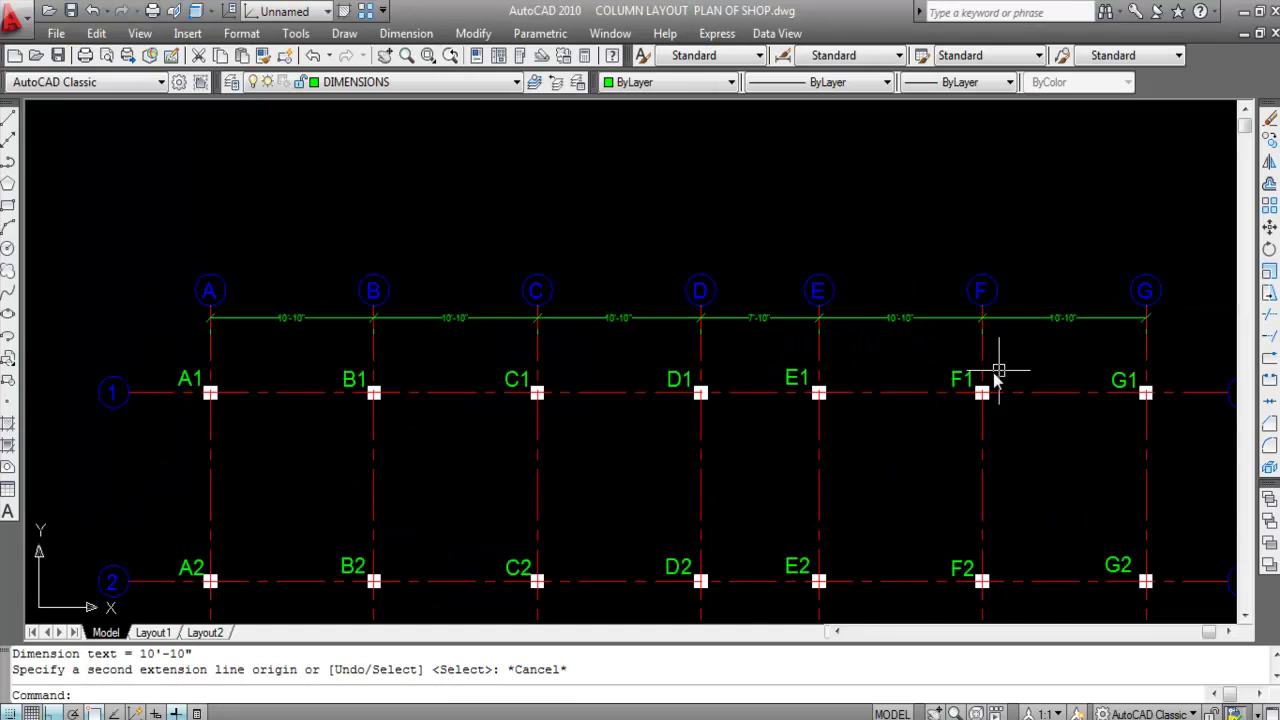
scroll(900, 350, "up", 3)
scroll(570, 342, "down", 2)
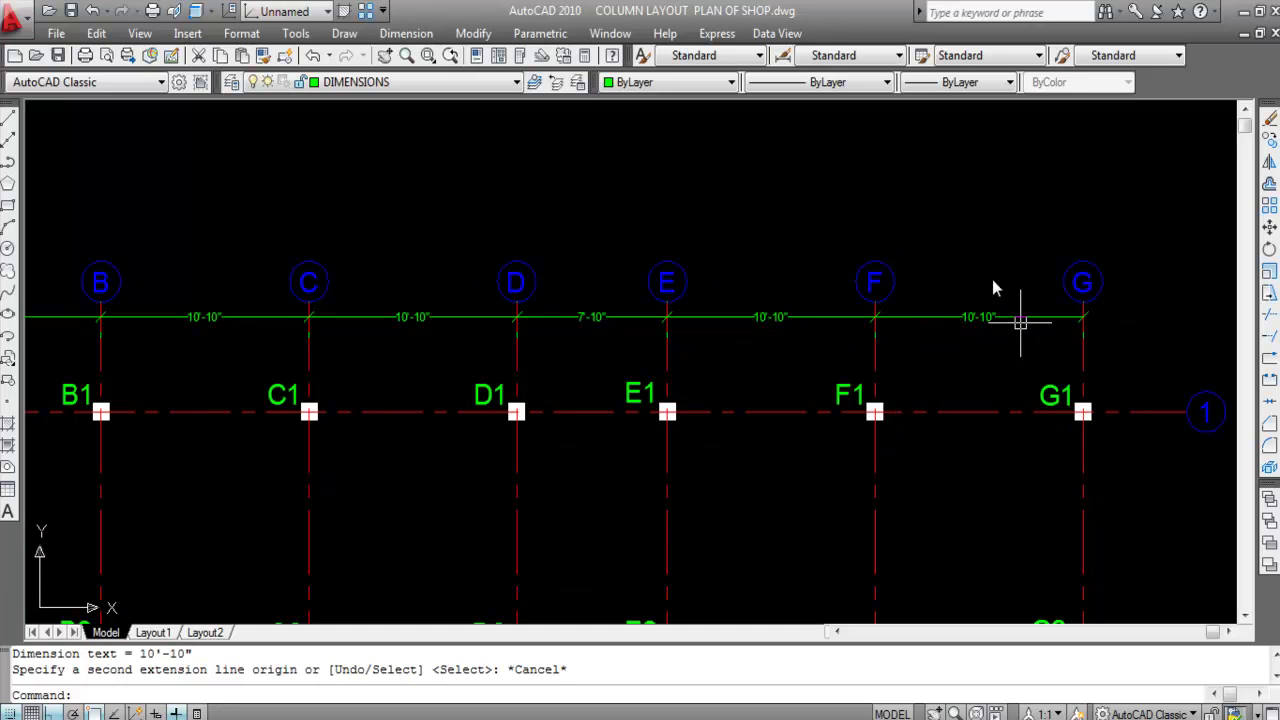
scroll(992, 275, "down", 2)
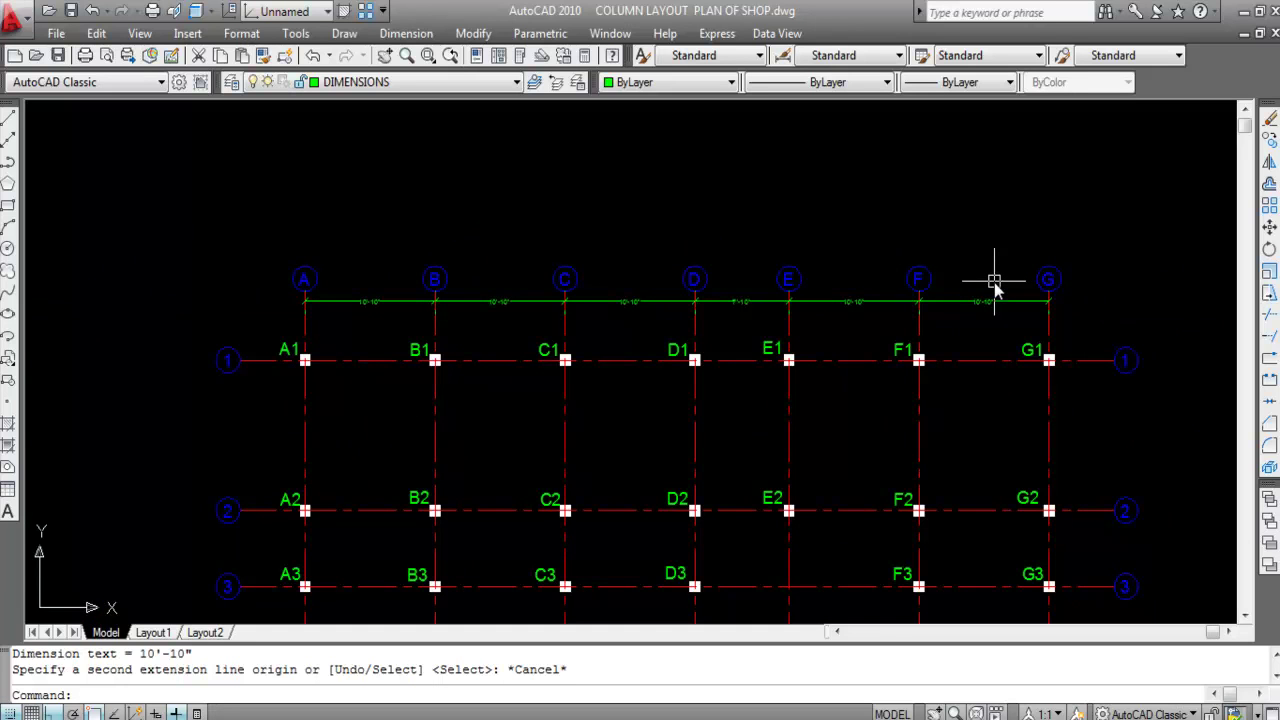
scroll(966, 280, "down", 2)
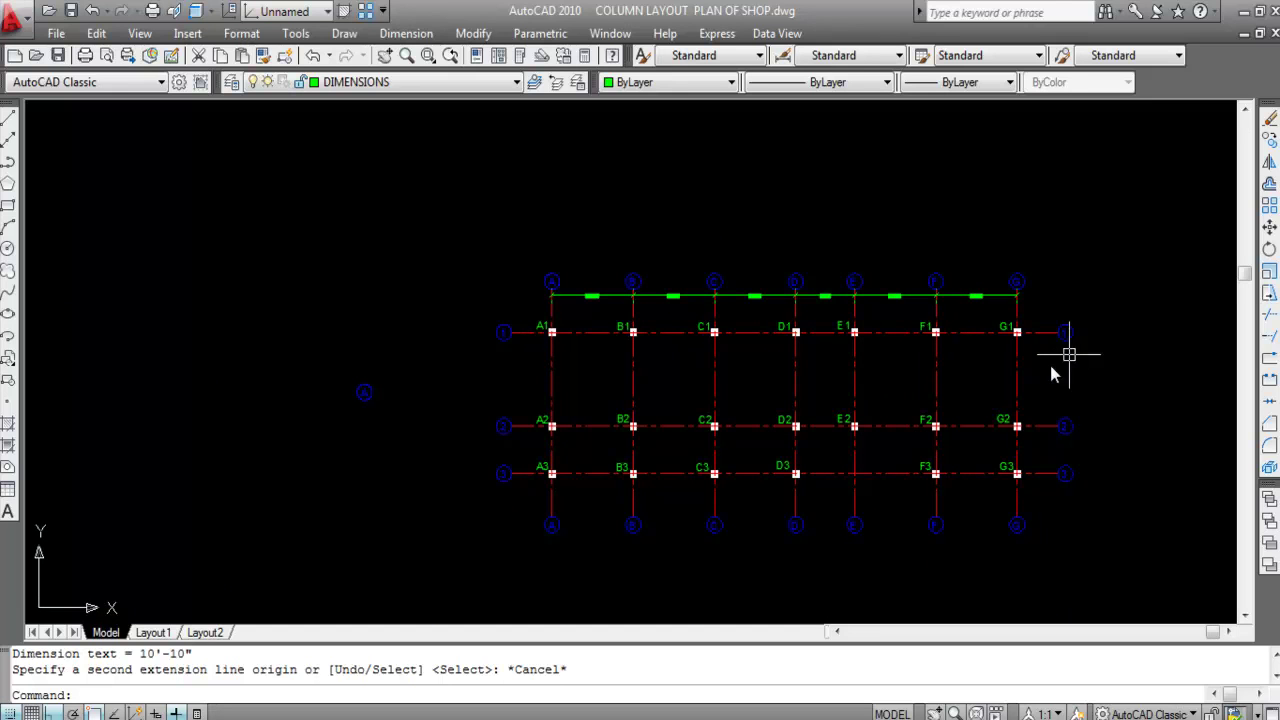
Step: Add a linear dimension between grid lines 1 and 2 at their column G ends, offset 1' from the bubbles toward the columns
scroll(1100, 390, "up", 6)
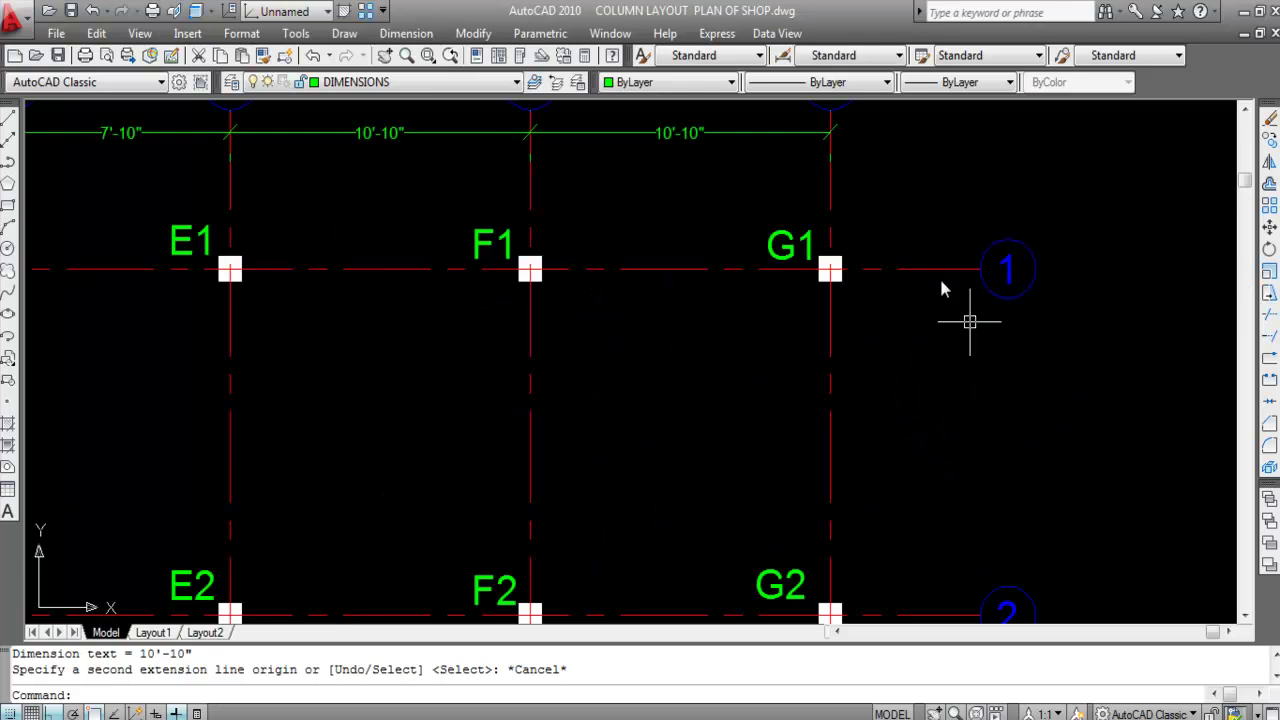
scroll(880, 320, "down", 4)
left_click(406, 34)
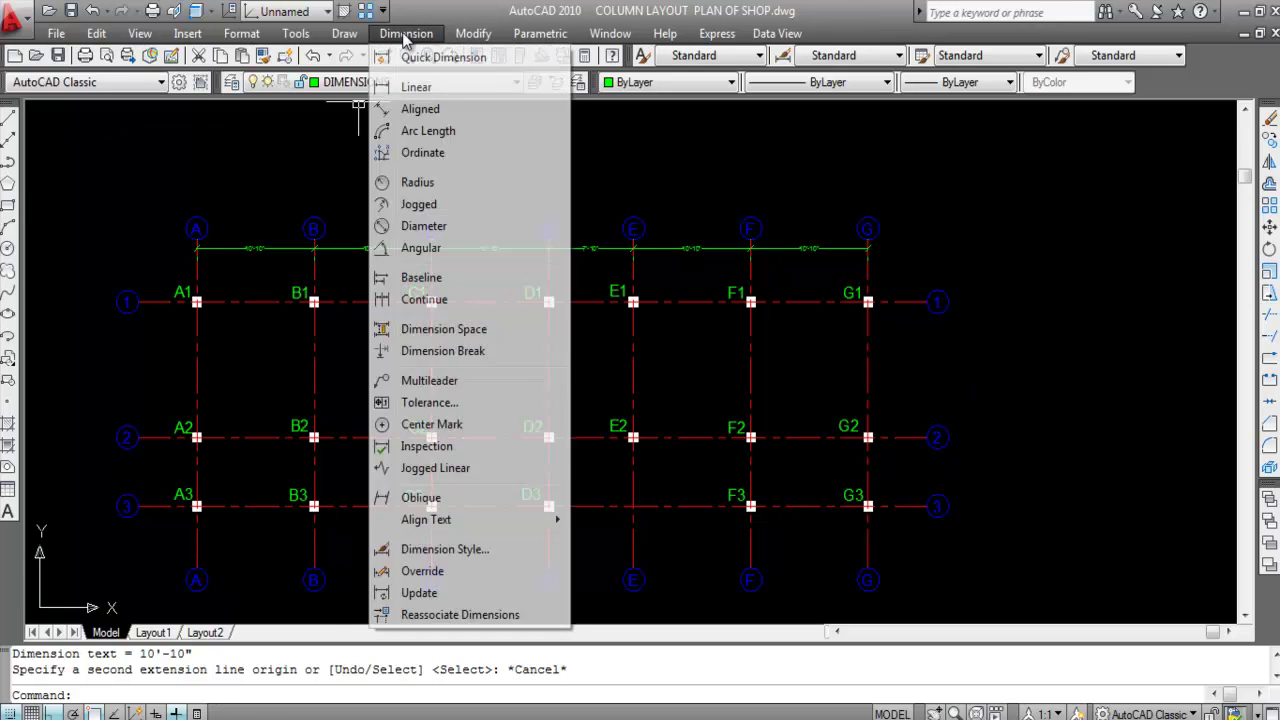
left_click(420, 87)
scroll(965, 378, "up", 3)
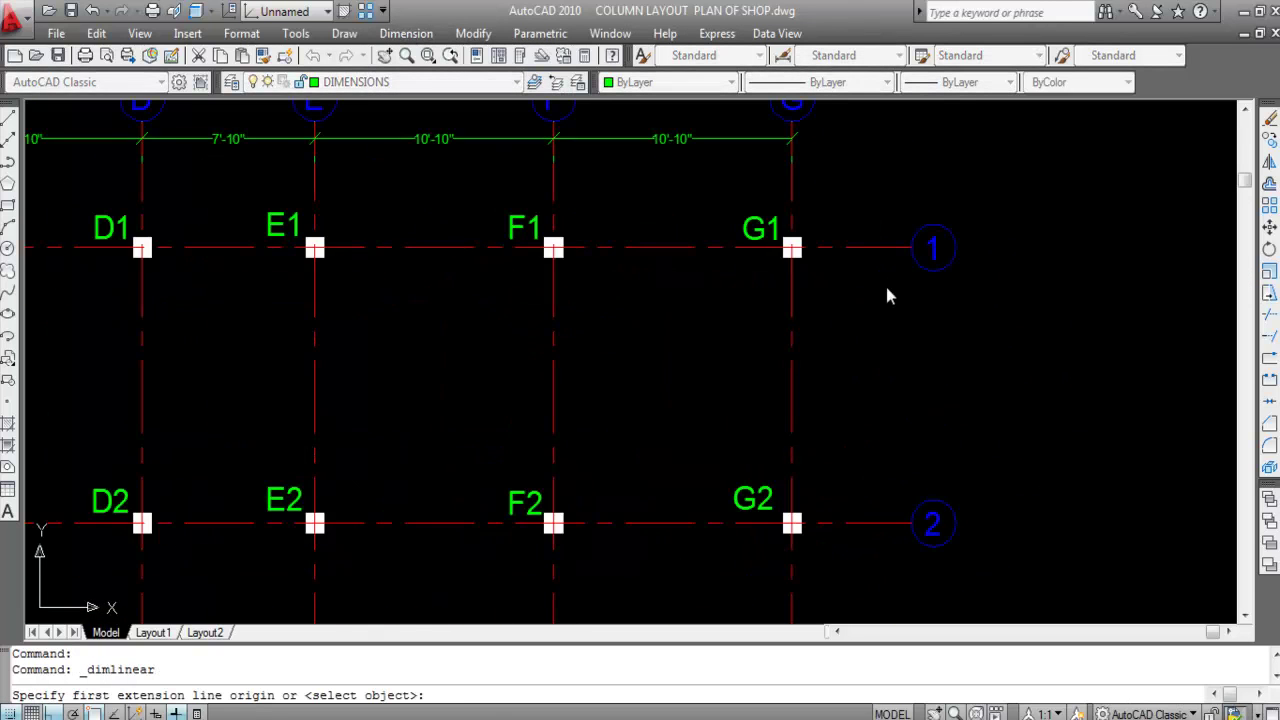
scroll(791, 246, "down", 2)
scroll(866, 245, "up", 3)
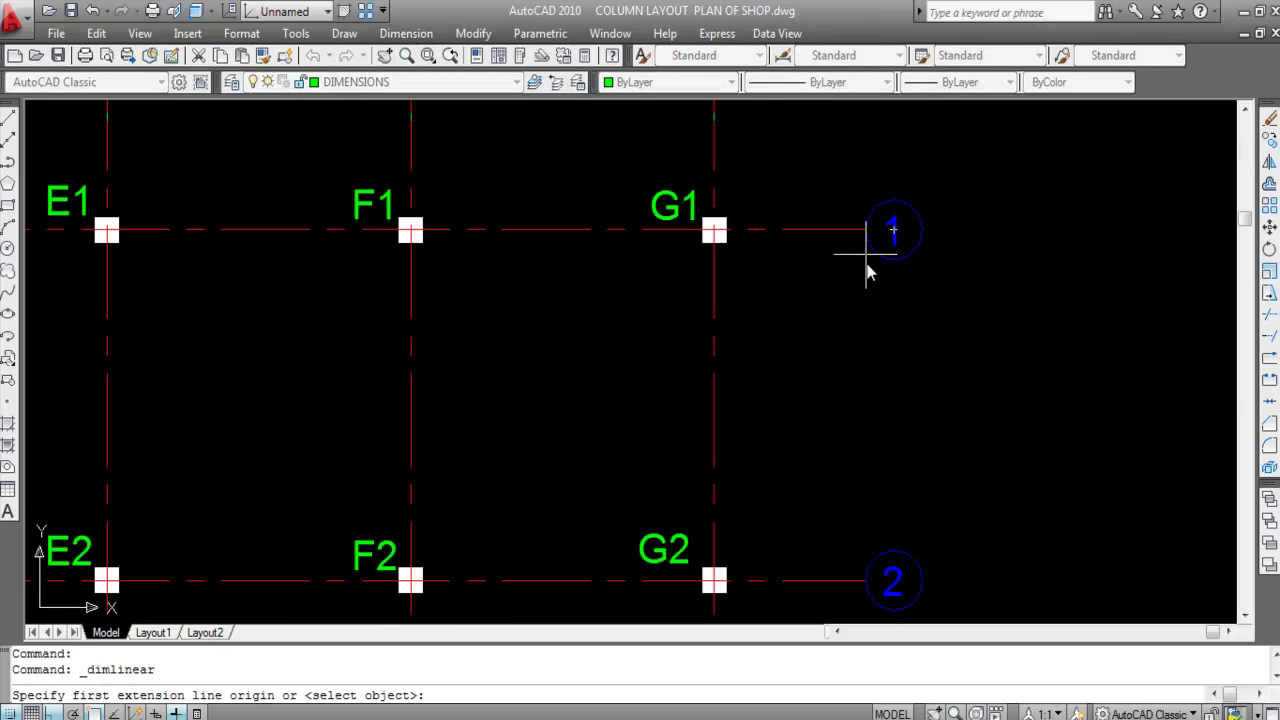
left_click(866, 230)
scroll(863, 243, "down", 3)
scroll(866, 357, "down", 3)
scroll(868, 410, "up", 6)
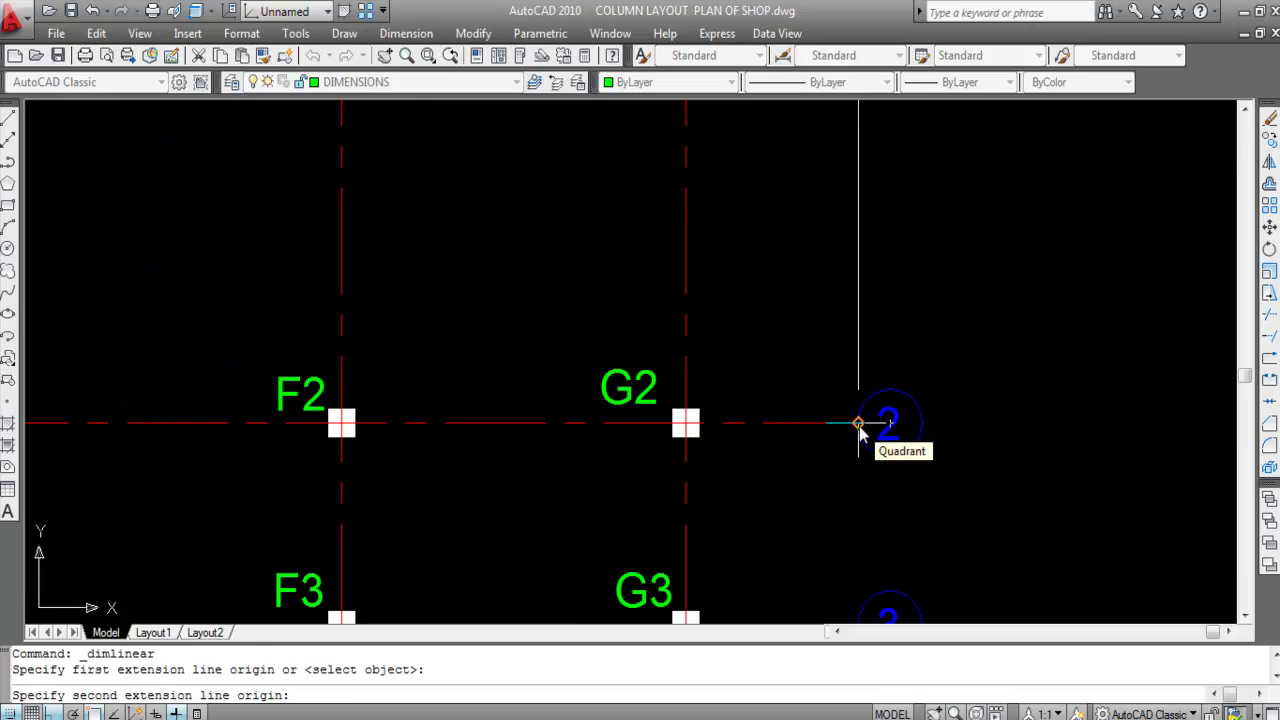
left_click(858, 424)
scroll(852, 335, "down", 4)
scroll(800, 325, "up", 3)
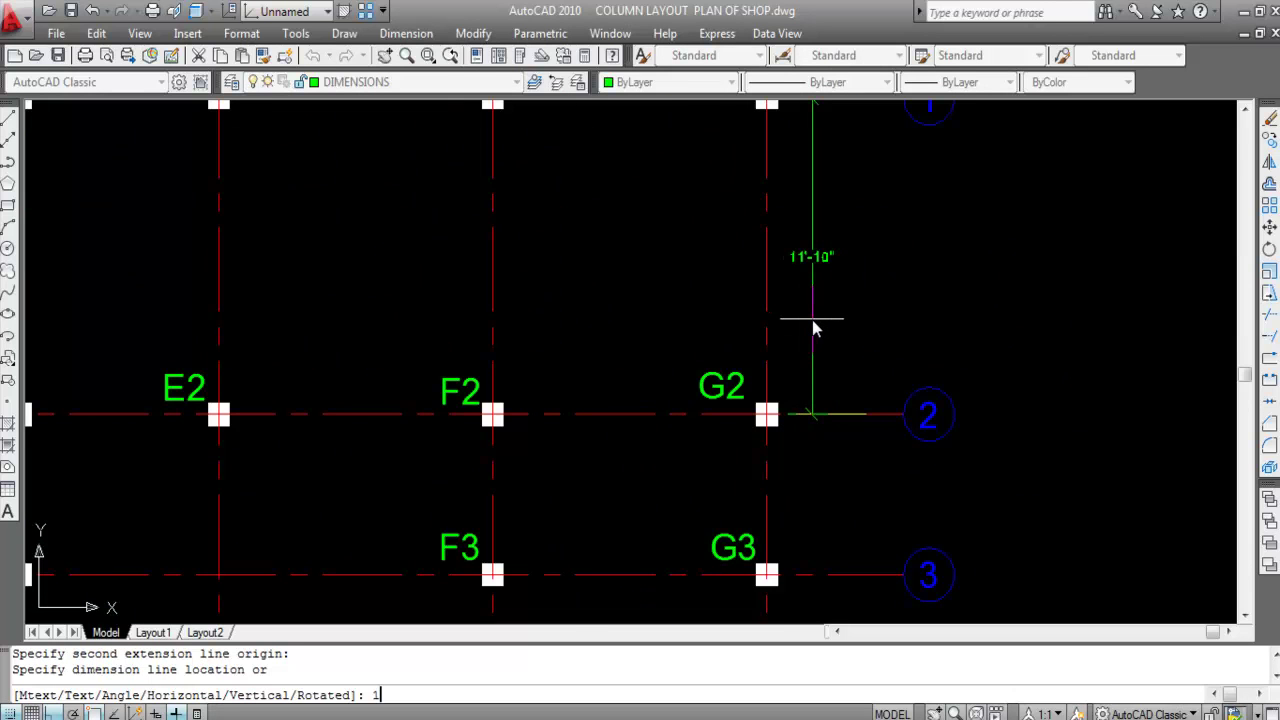
key("Return")
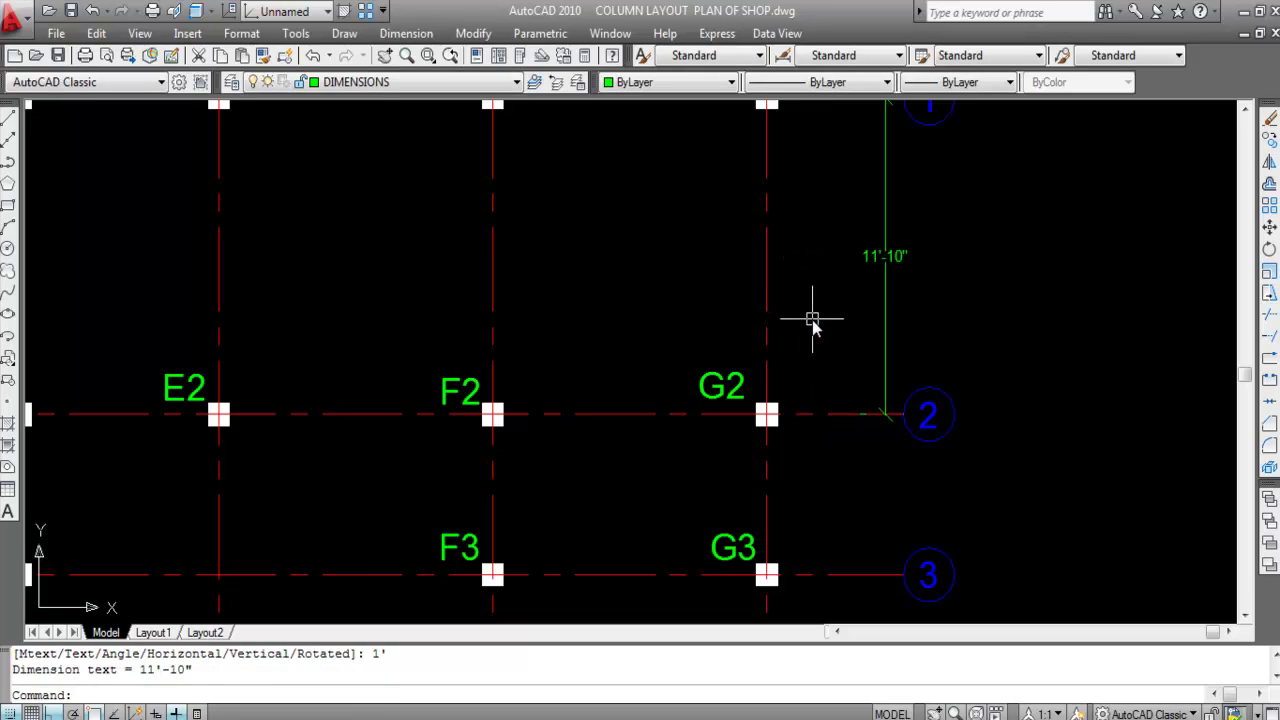
Step: Continue the vertical dimension chain from grid line 2 to the end of grid line 3 beside column G3
scroll(812, 320, "down", 5)
scroll(829, 343, "up", 4)
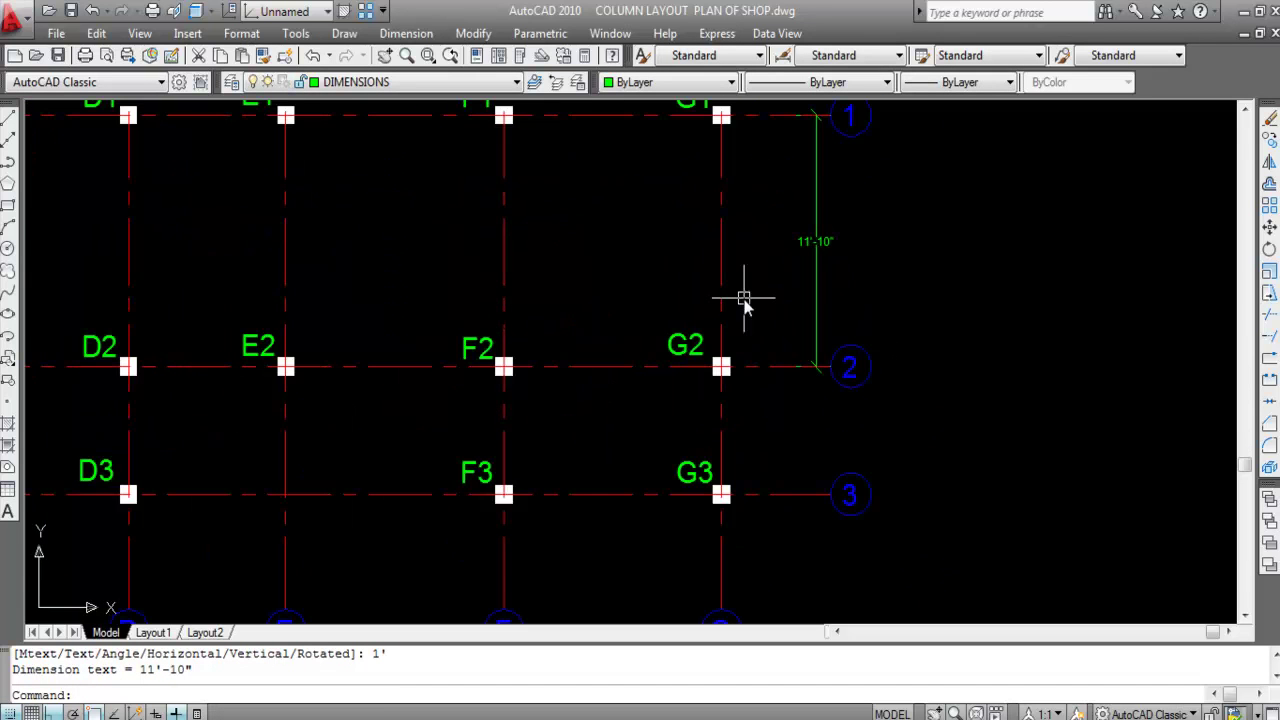
scroll(745, 240, "down", 1)
scroll(738, 180, "up", 2)
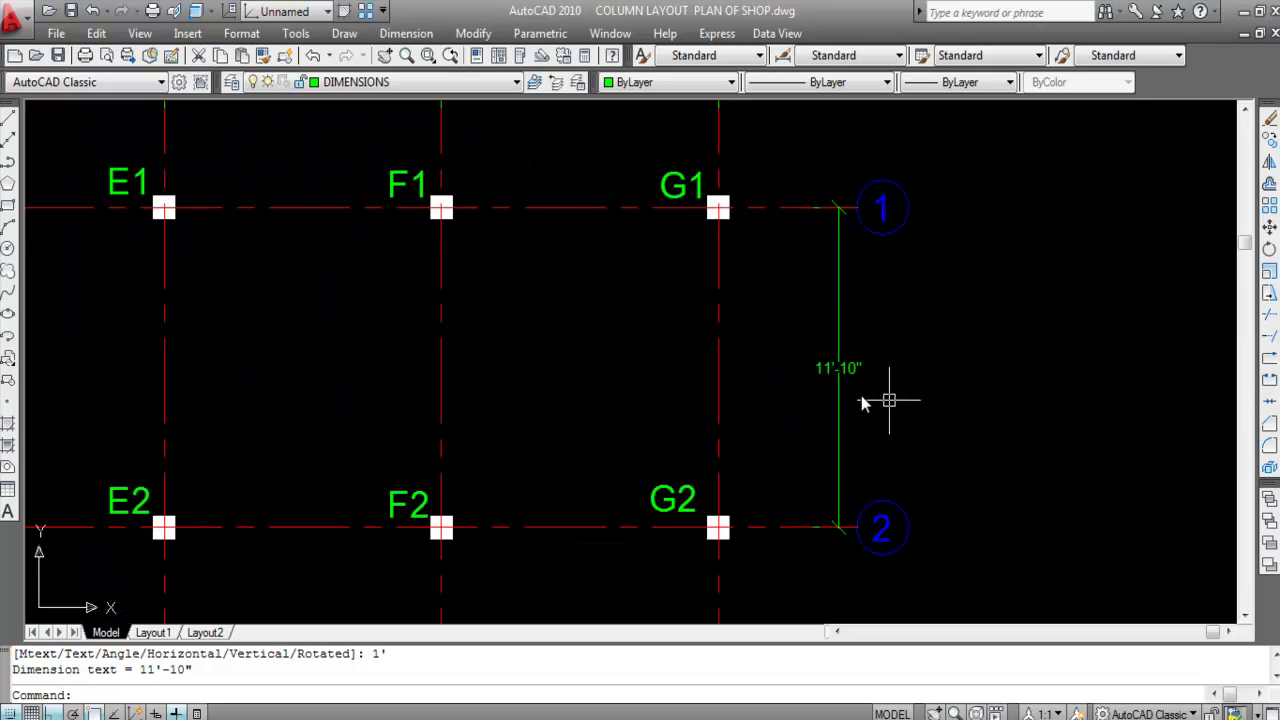
scroll(800, 290, "down", 5)
scroll(766, 388, "up", 2)
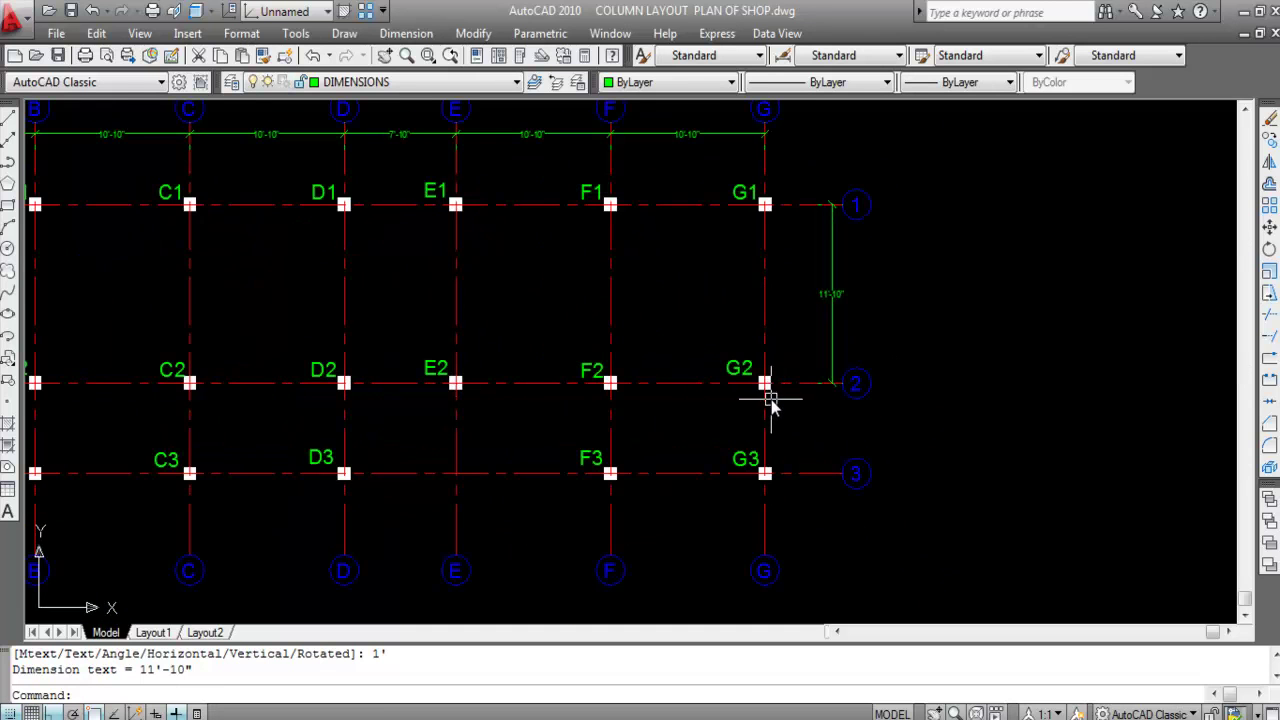
left_click(404, 34)
left_click(400, 298)
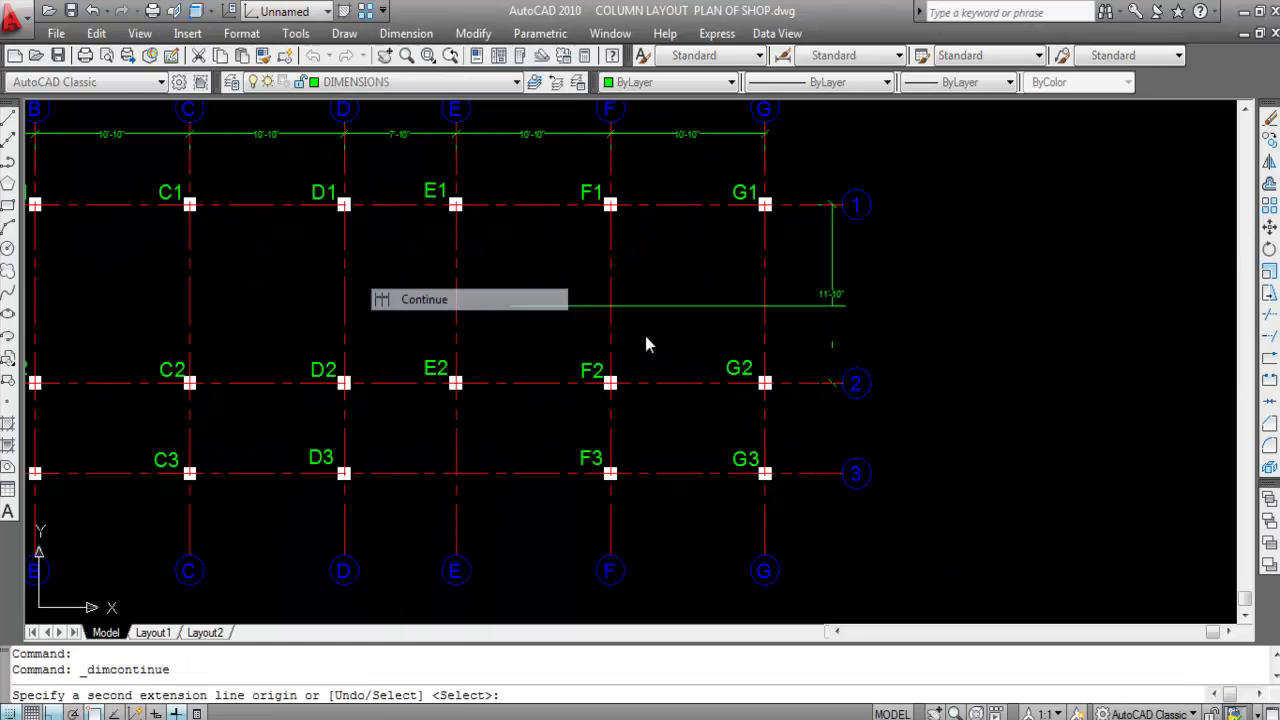
scroll(855, 515, "up", 3)
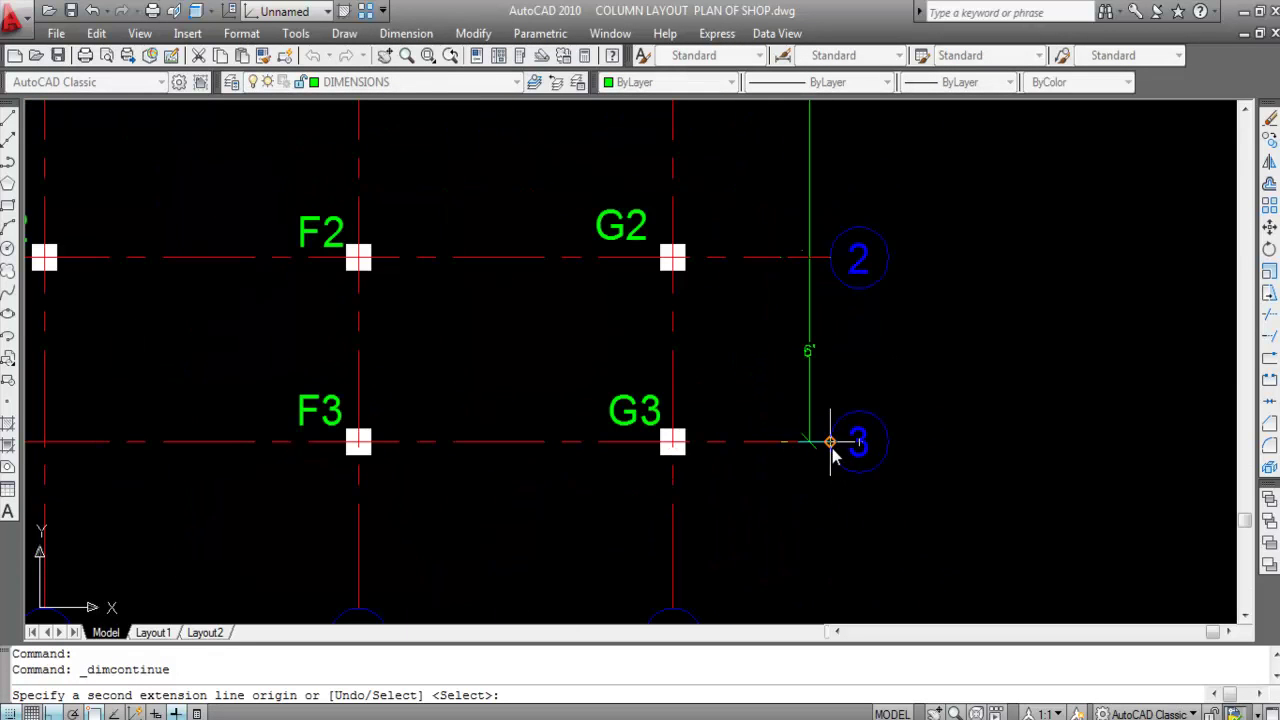
left_click(830, 441)
scroll(857, 342, "down", 4)
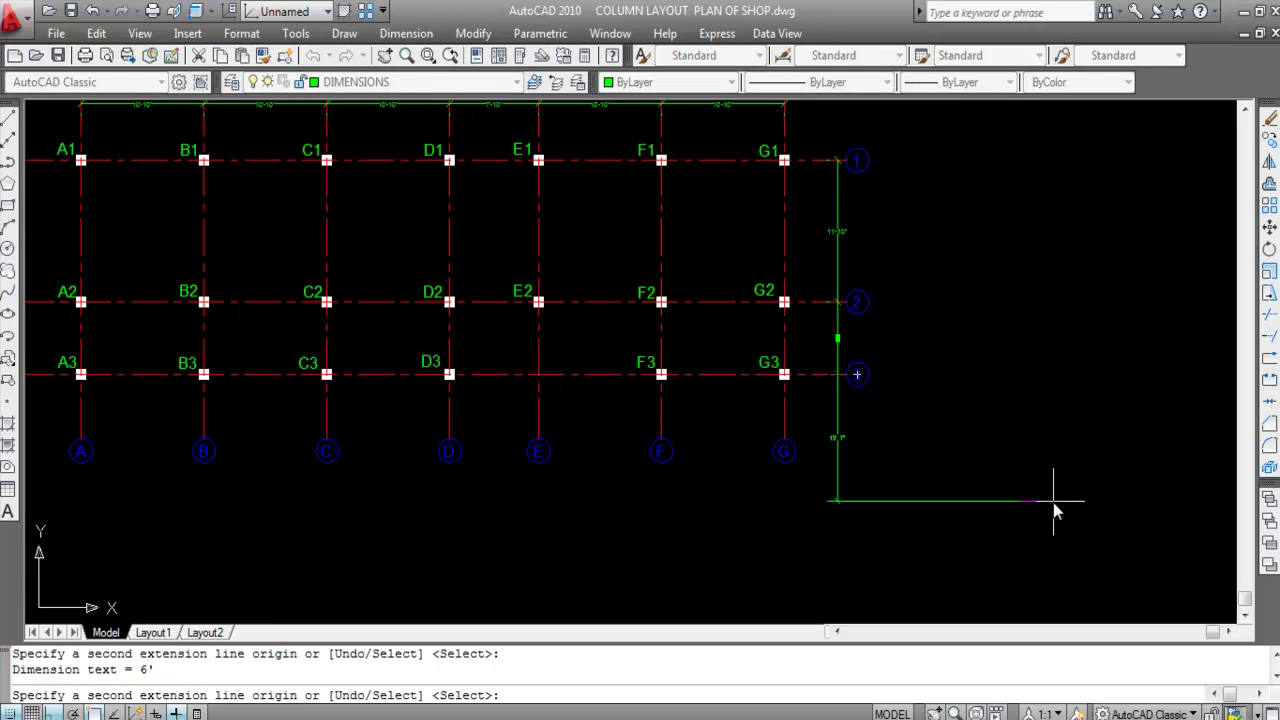
key("Escape")
Step: Add a linear dimension between the lower ends of grid lines G and F, offset 1' from the bubbles toward the columns
scroll(845, 330, "up", 4)
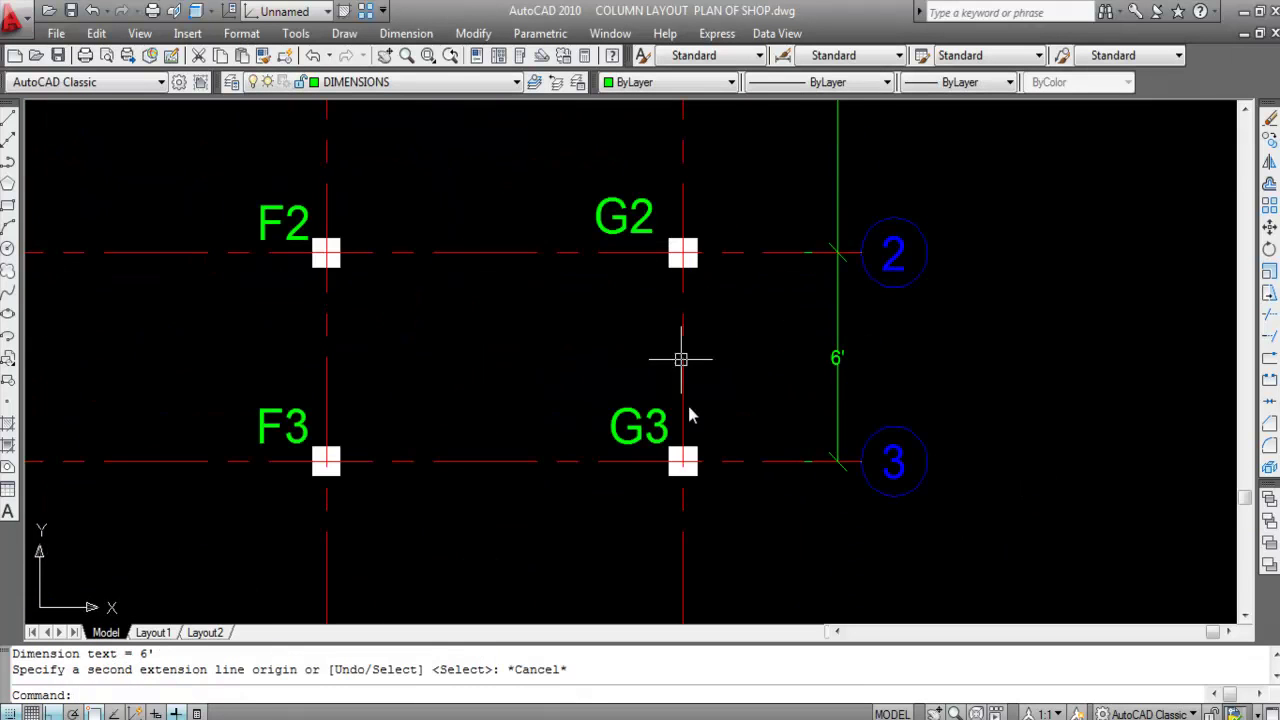
scroll(849, 437, "down", 4)
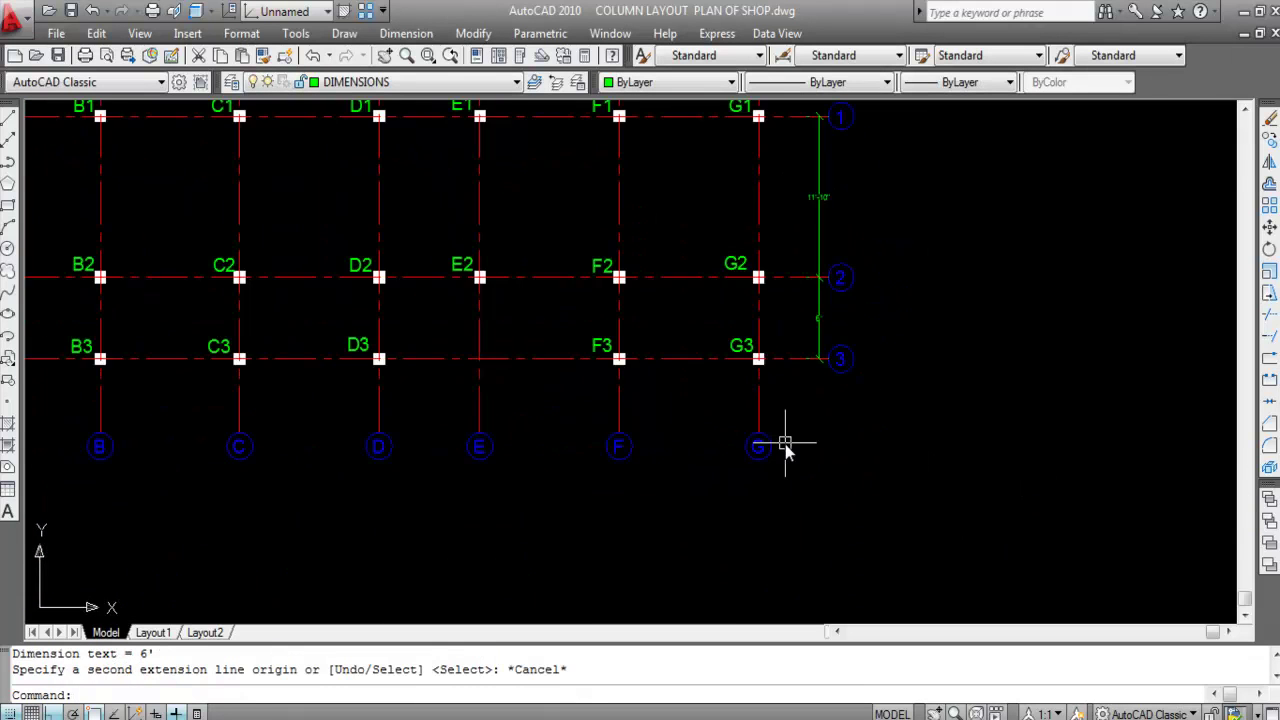
scroll(780, 255, "up", 1)
scroll(812, 338, "up", 4)
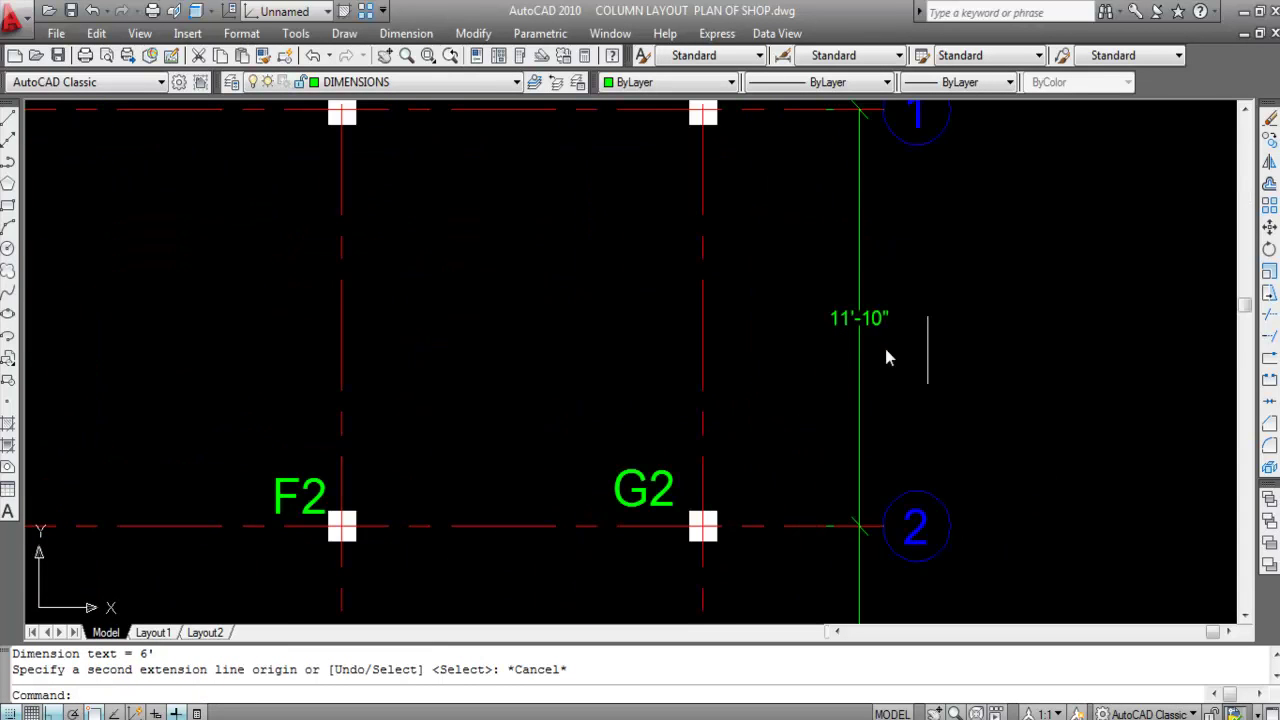
scroll(896, 349, "down", 8)
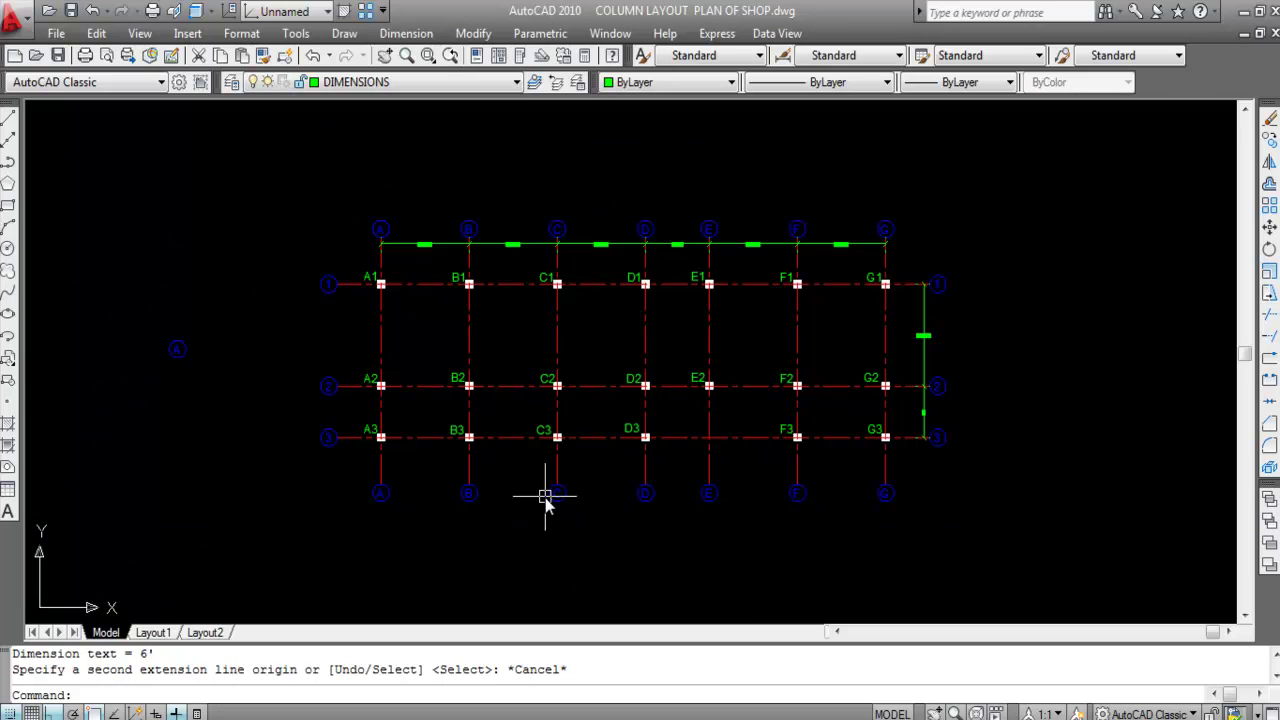
left_click(406, 33)
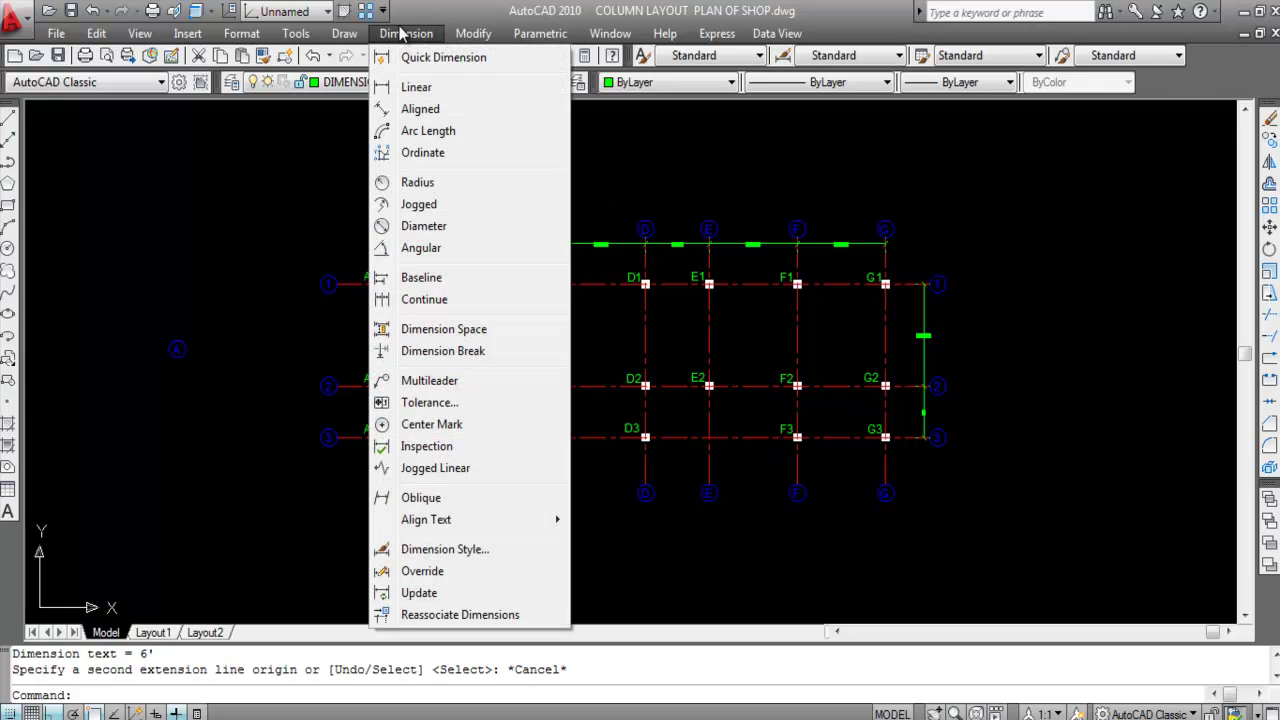
left_click(418, 88)
scroll(890, 517, "up", 5)
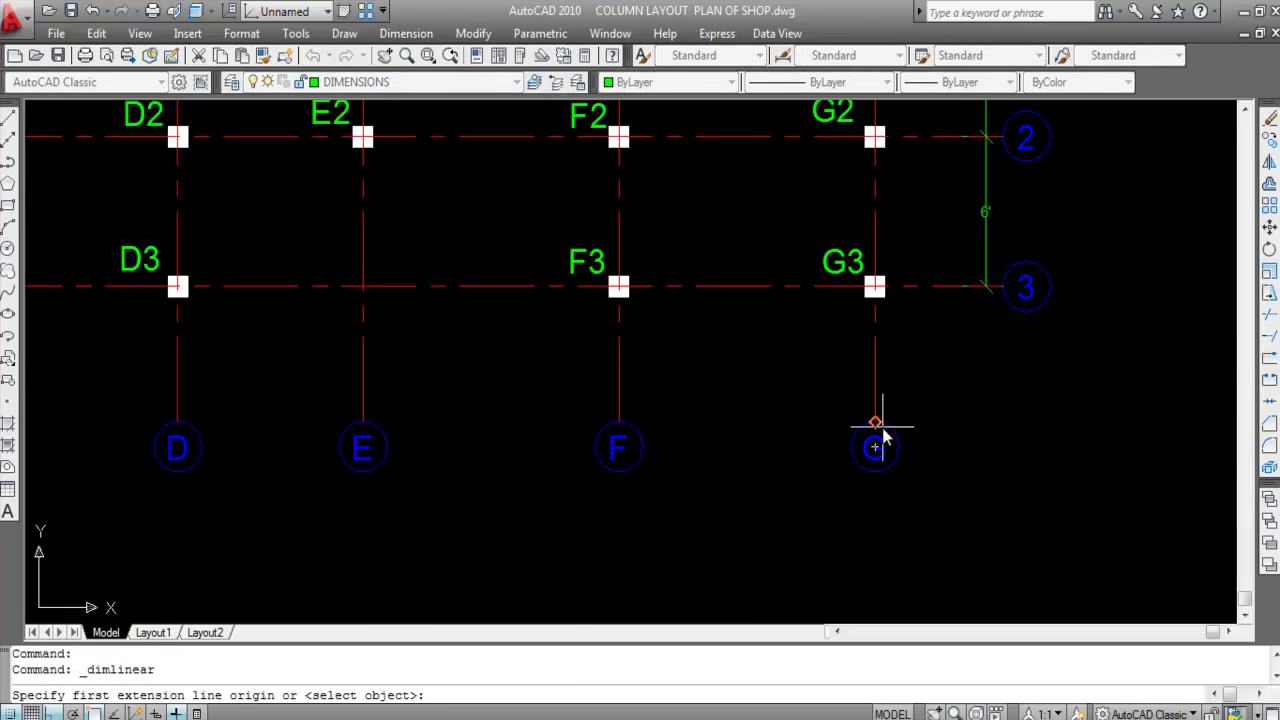
left_click(875, 423)
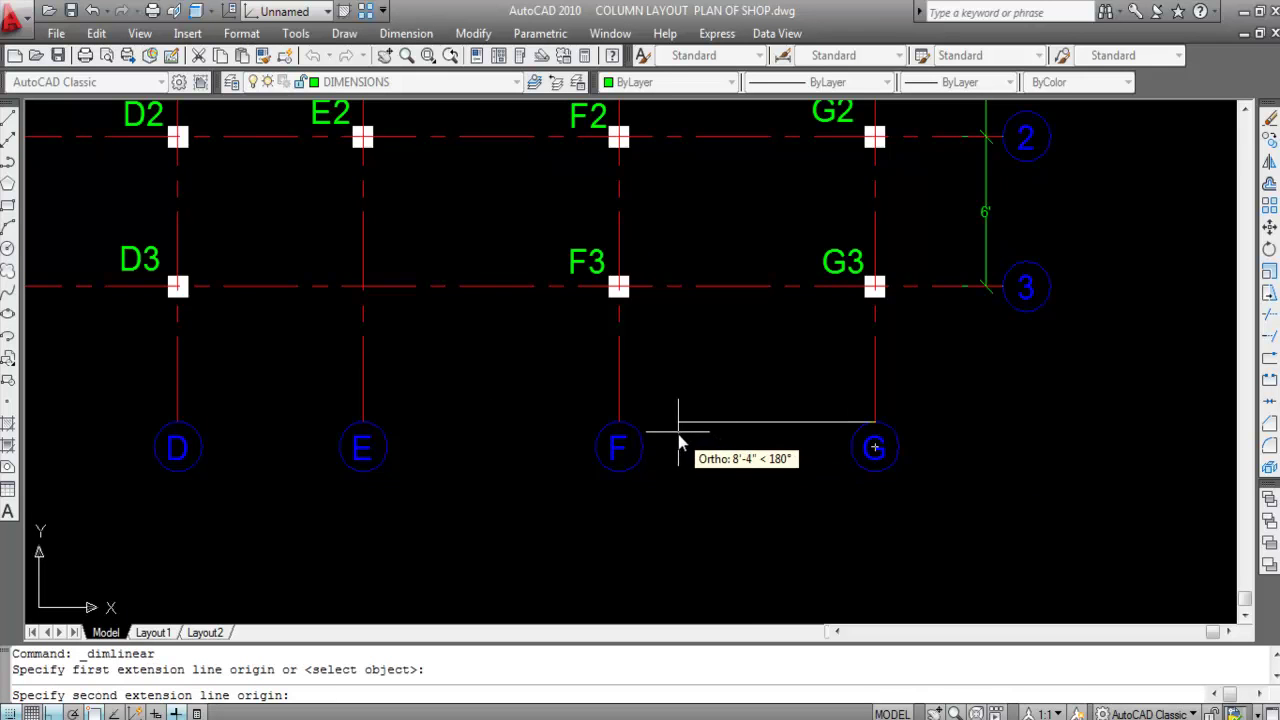
left_click(618, 423)
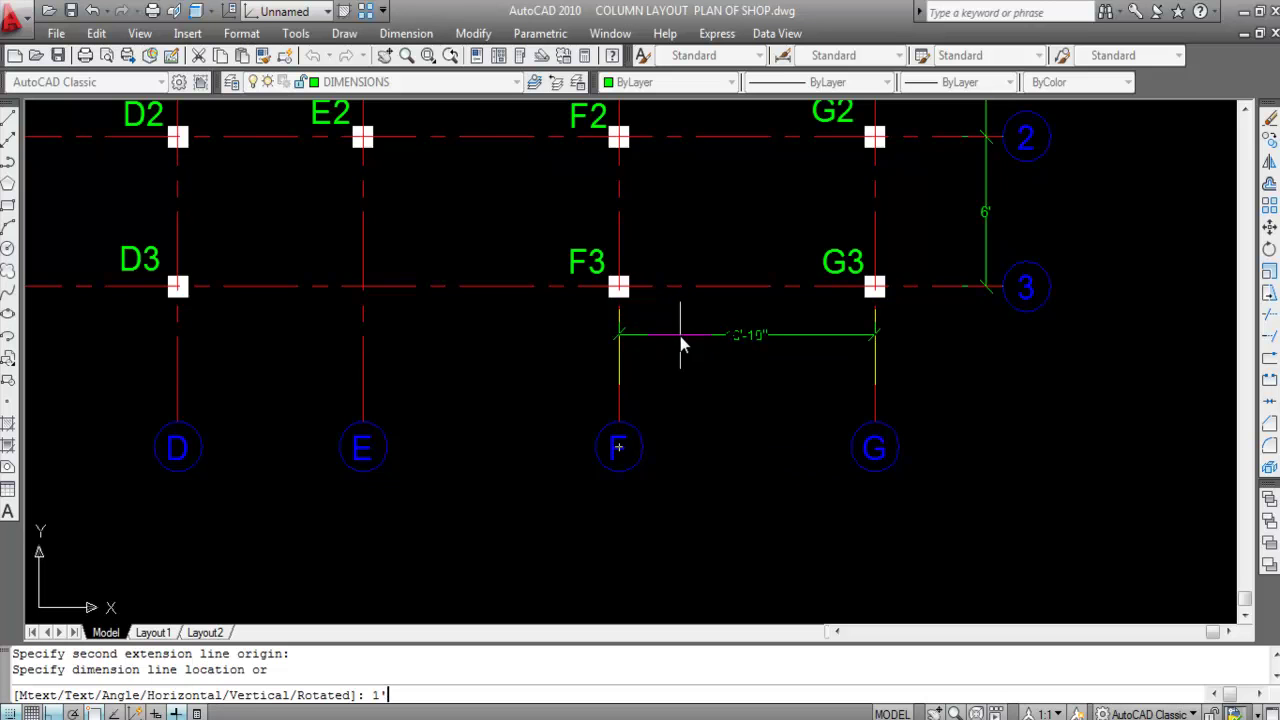
type("1'")
key("Return")
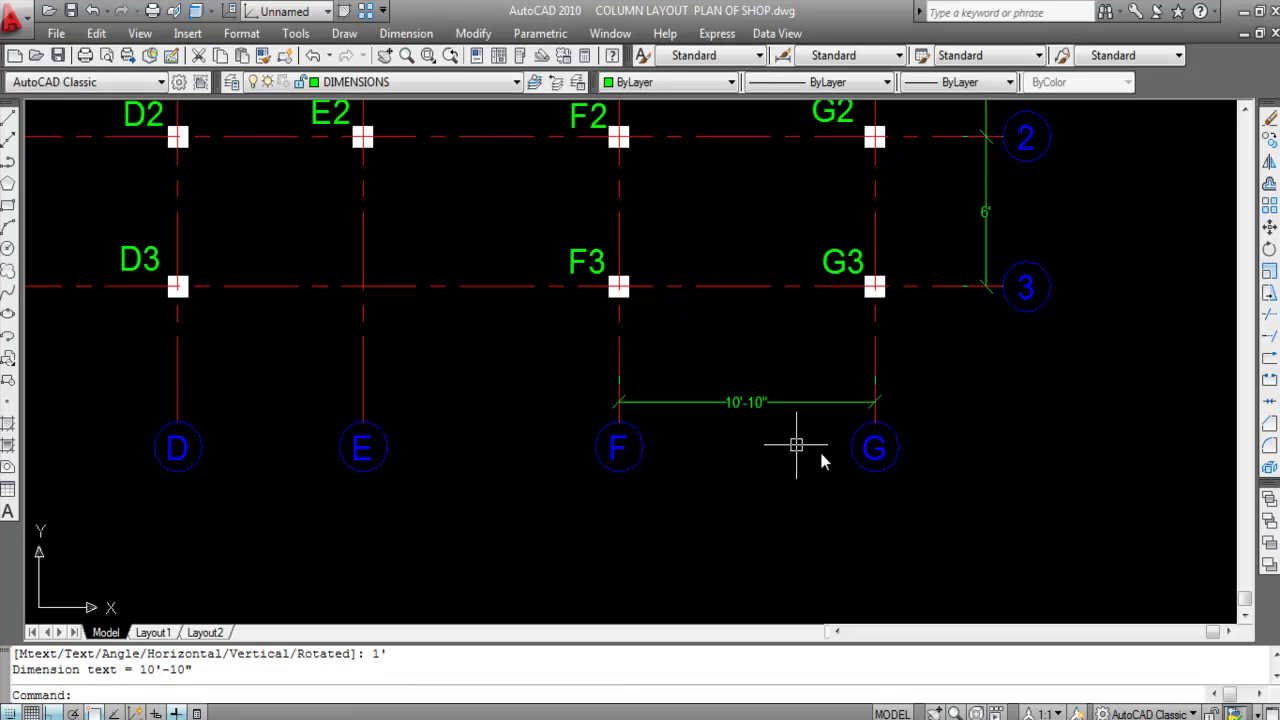
Step: Try continuing the lower dimension chain from grid line F to E, and undo that segment while keeping the Continue command active
left_click(406, 33)
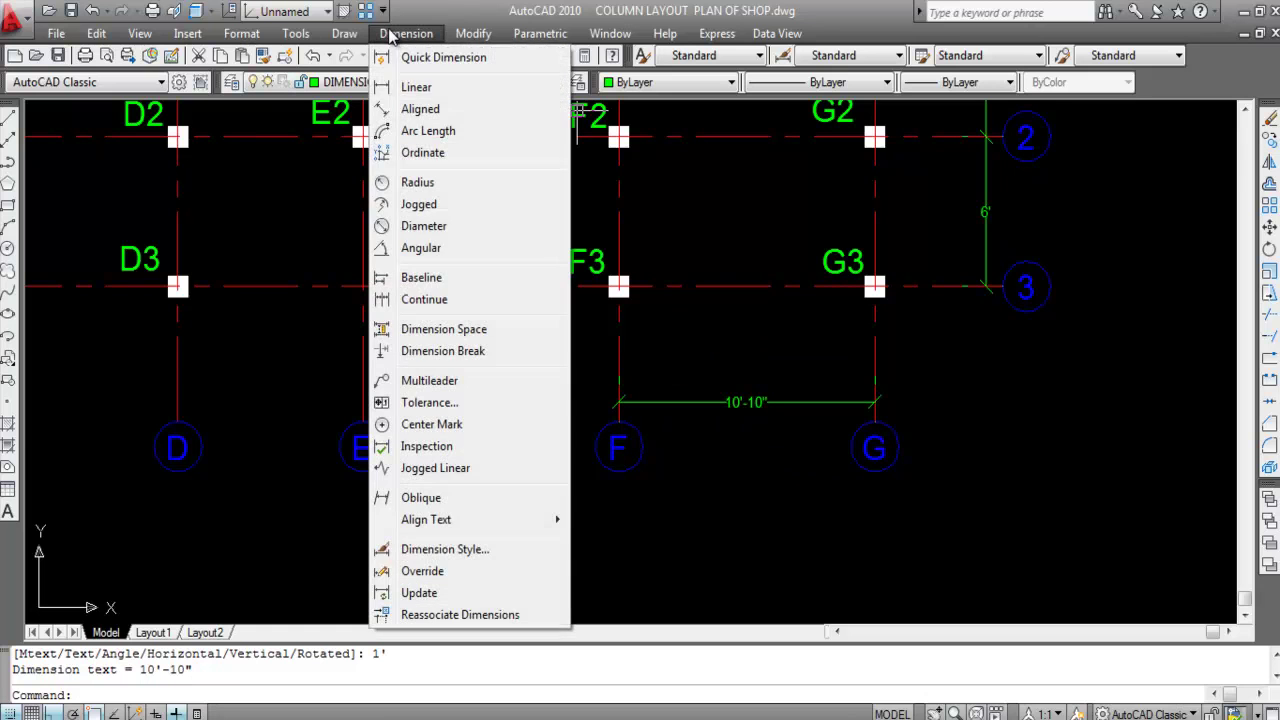
left_click(410, 300)
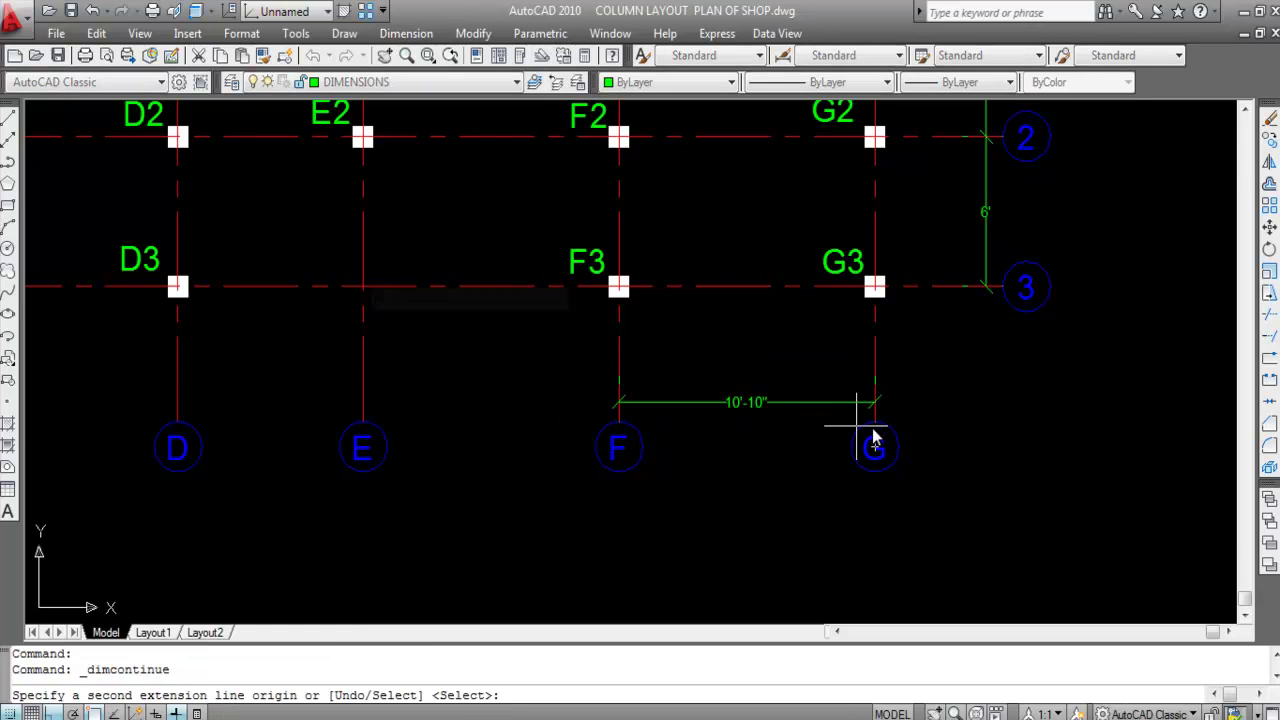
scroll(846, 428, "down", 4)
scroll(737, 424, "up", 4)
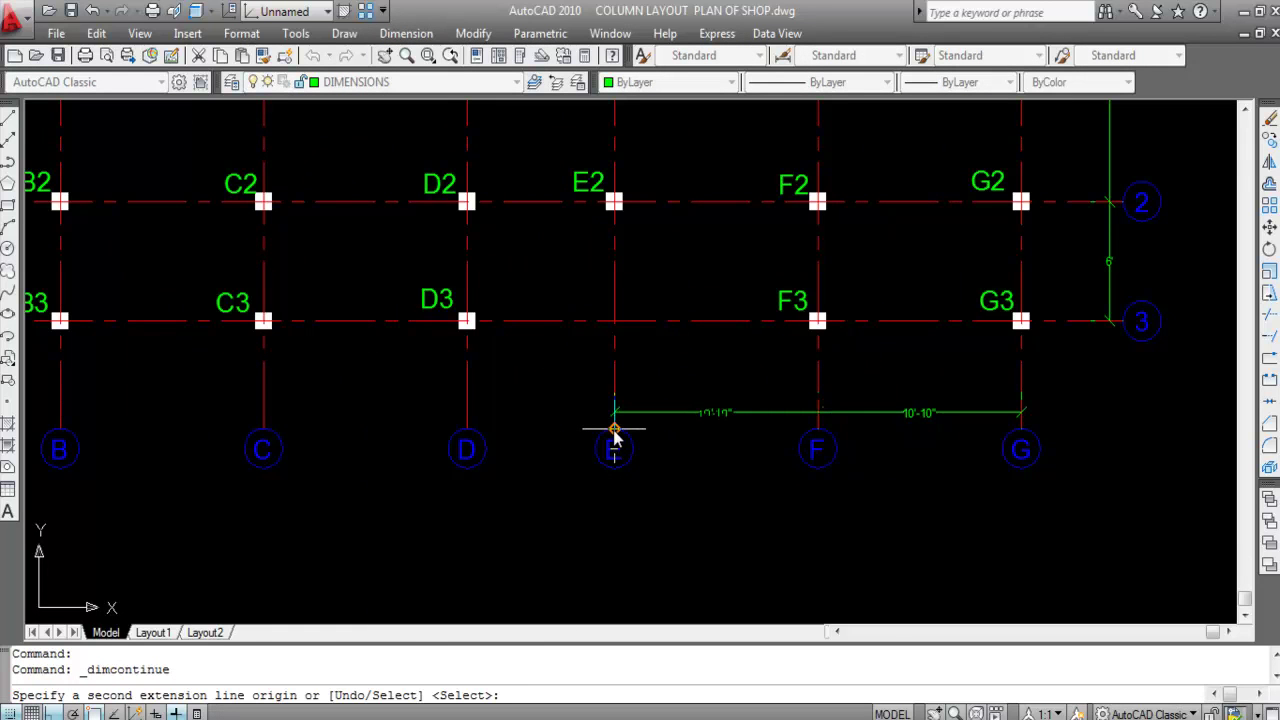
left_click(677, 424)
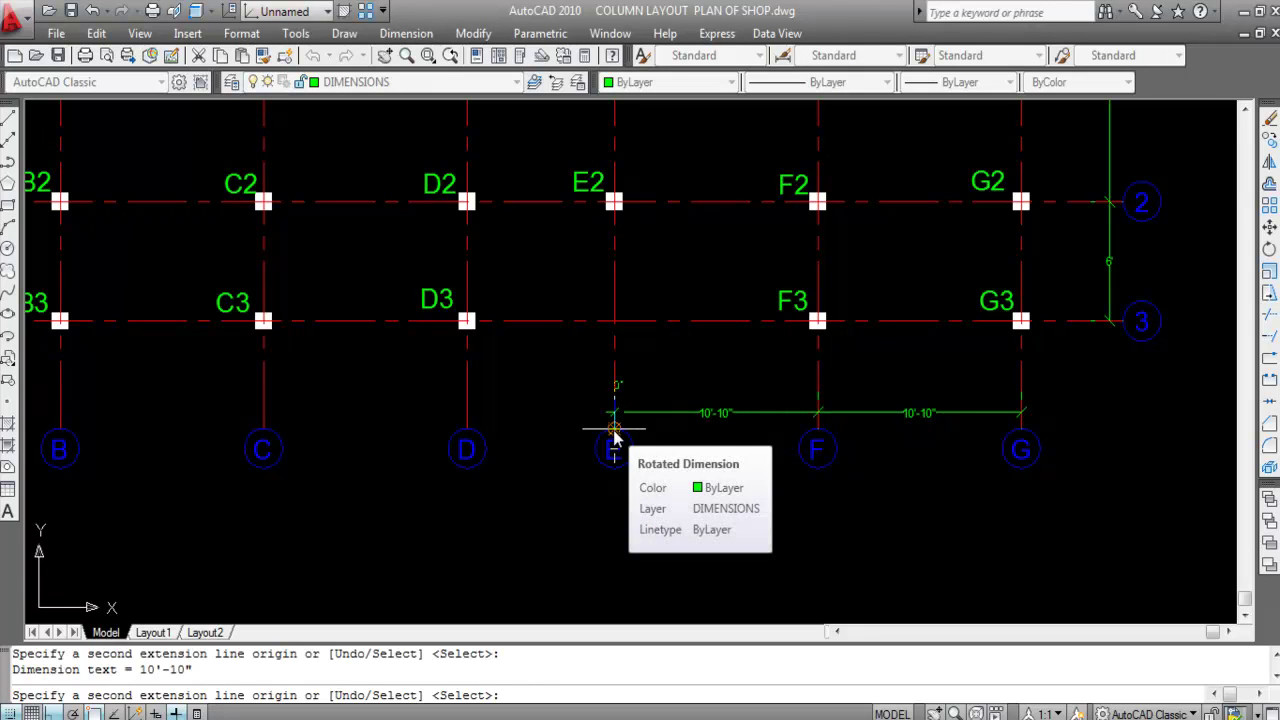
type("U")
key("Return")
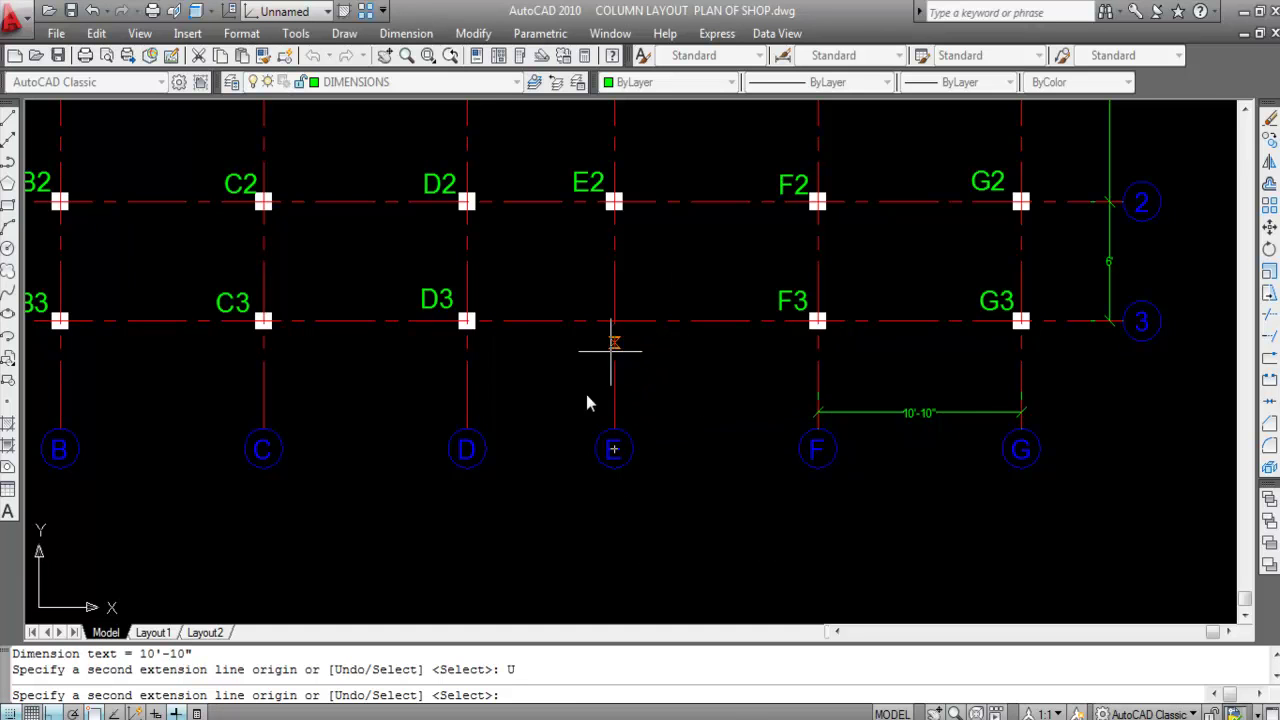
Step: Continue the lower dimension chain from grid line F directly to D, skipping E, and on to C
left_click(467, 433)
scroll(645, 418, "up", 5)
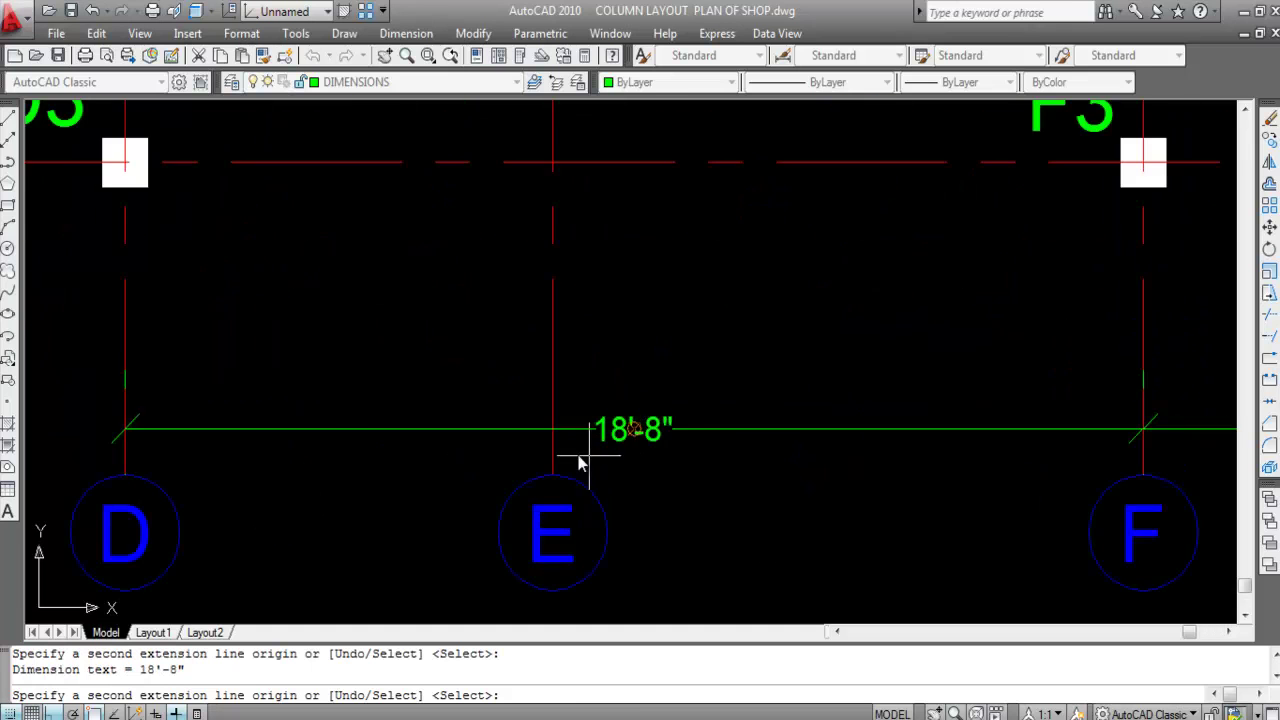
scroll(985, 380, "down", 4)
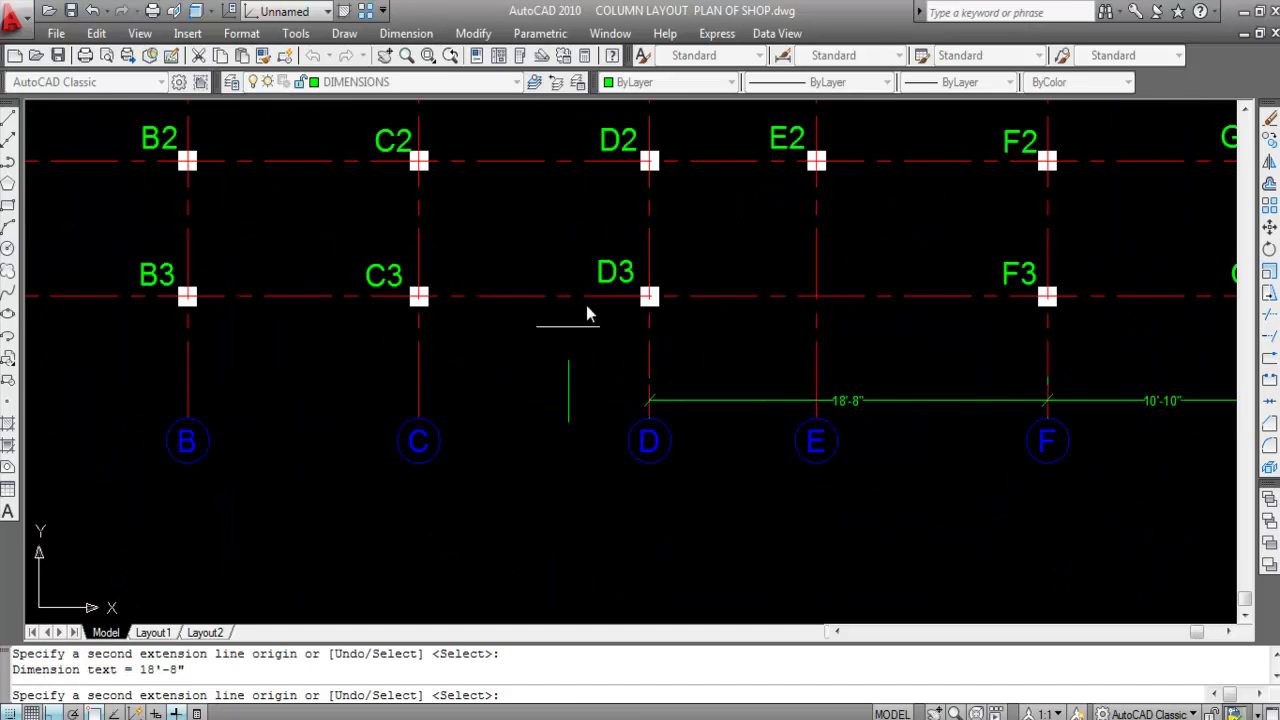
left_click(418, 432)
Step: Extend the lower dimension chain from grid line C to B and A, ending it at A
scroll(500, 423, "down", 4)
scroll(557, 400, "up", 2)
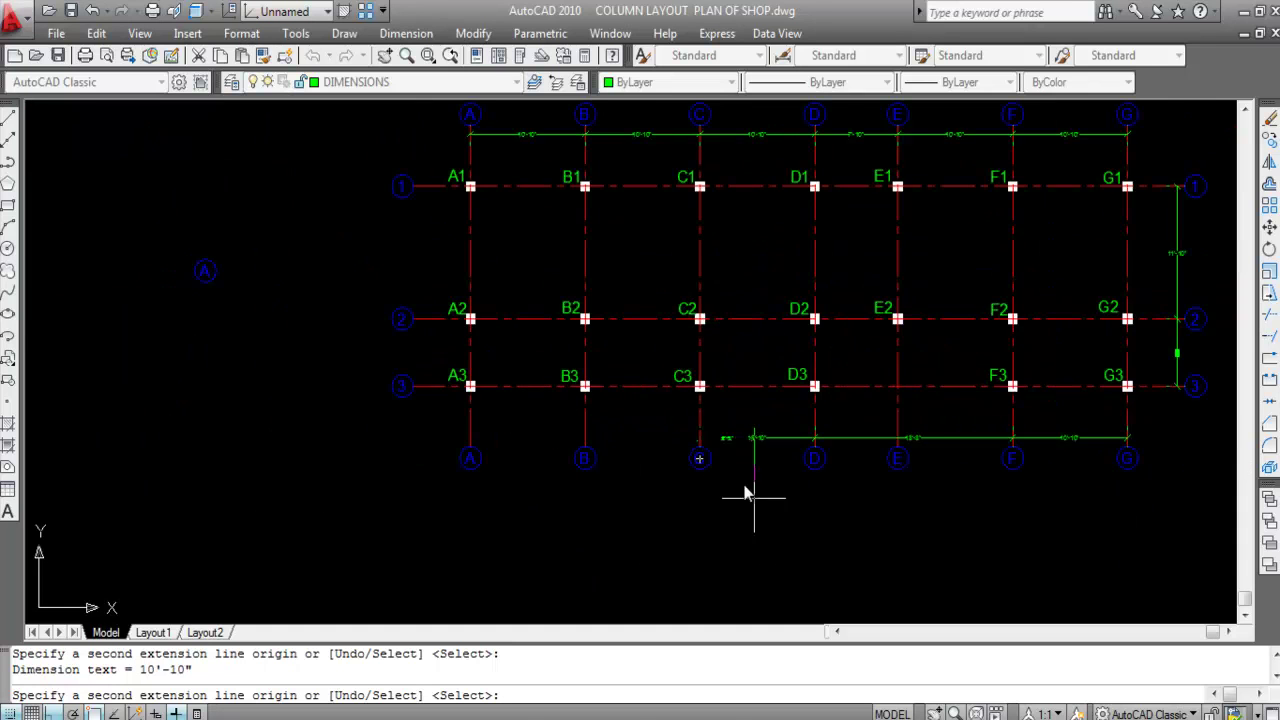
scroll(680, 375, "up", 3)
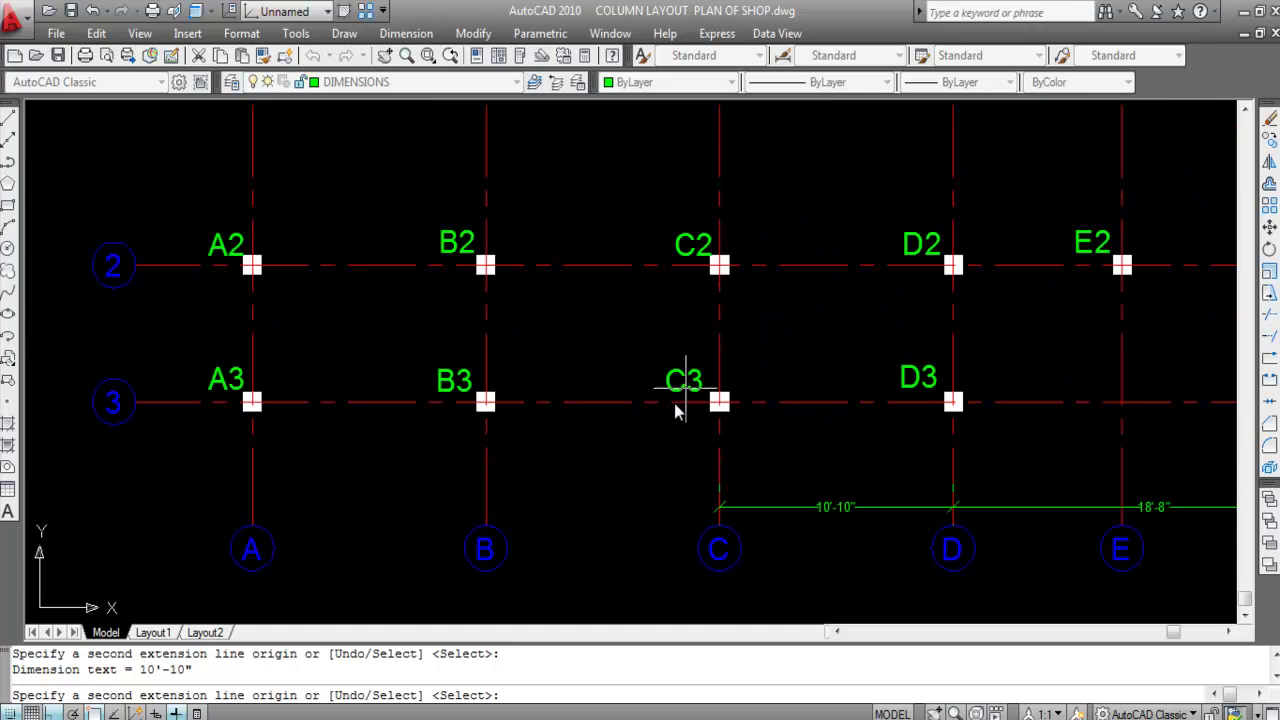
left_click(486, 524)
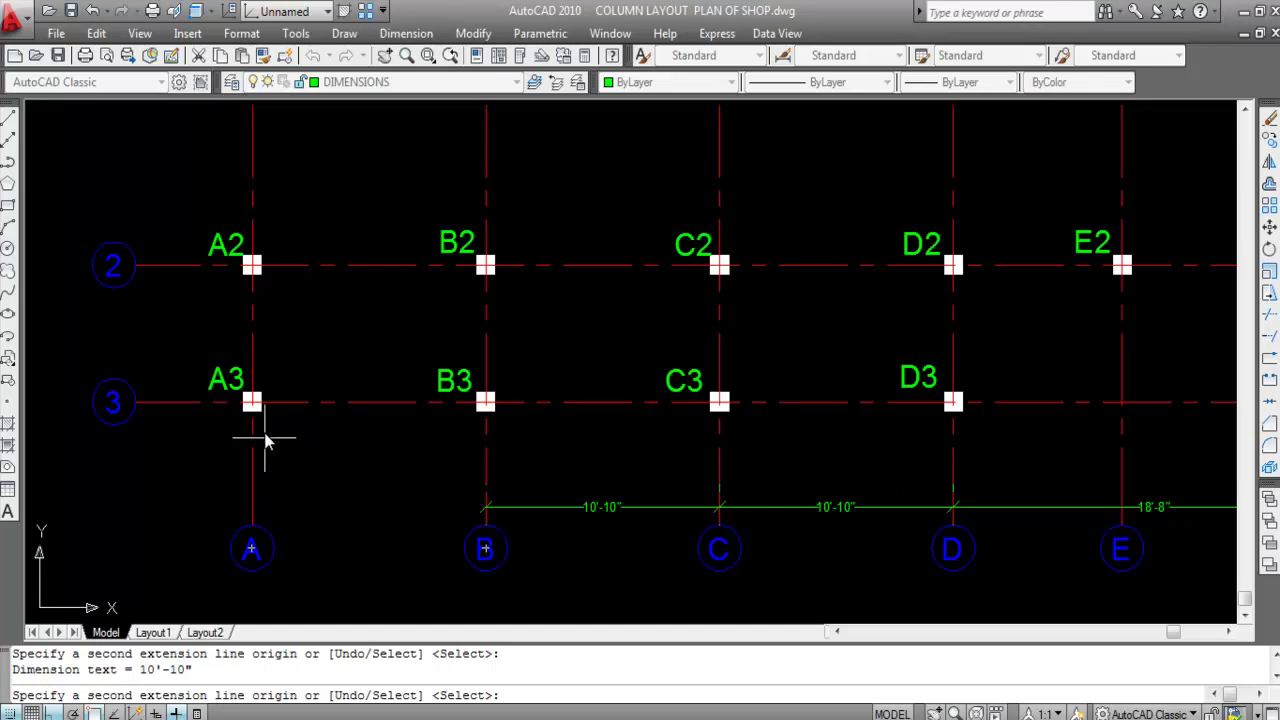
left_click(252, 525)
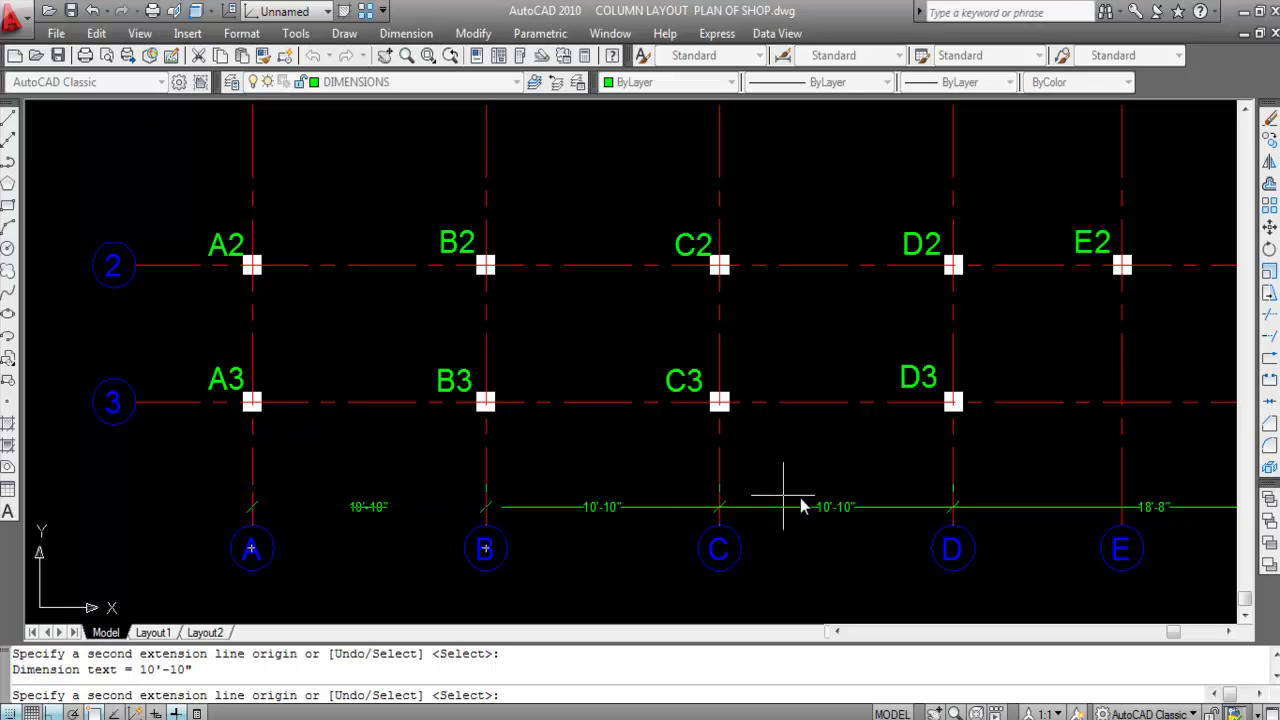
key("Escape")
scroll(923, 509, "down", 4)
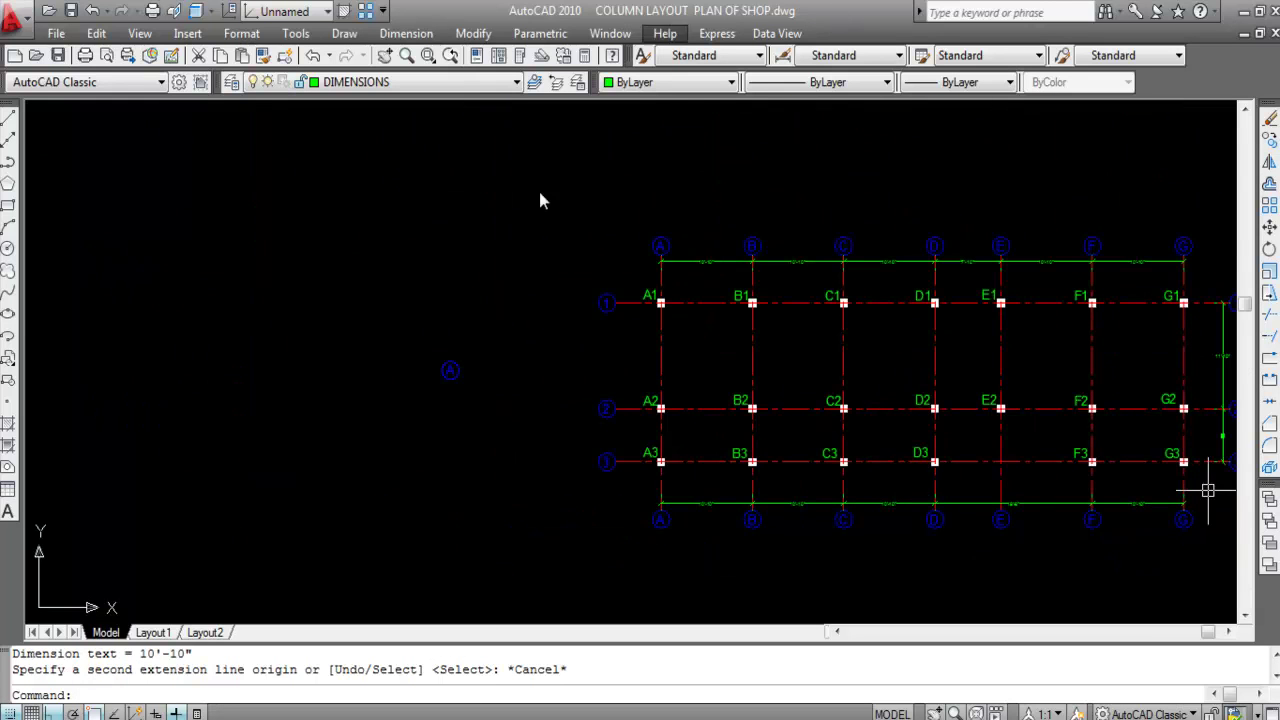
scroll(779, 450, "up", 2)
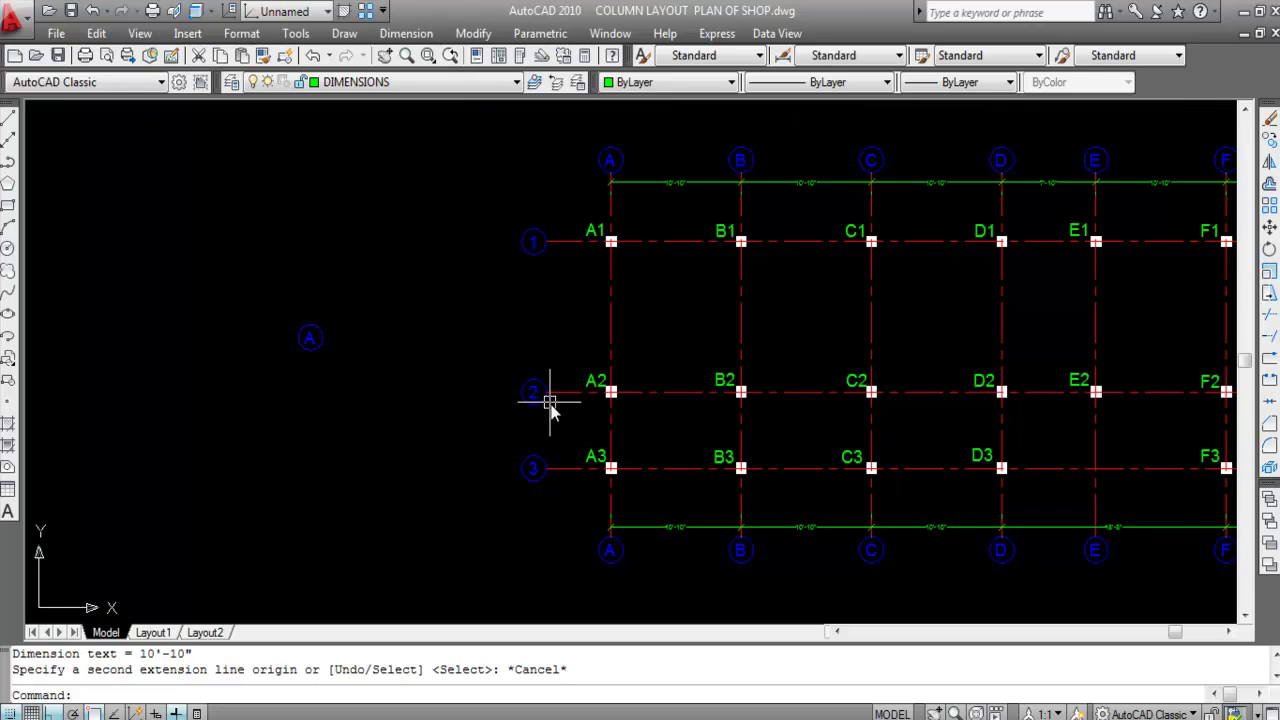
Step: Add a linear dimension between the left ends of grid lines 1 and 2, offset 1' from the bubbles toward the columns
left_click(405, 33)
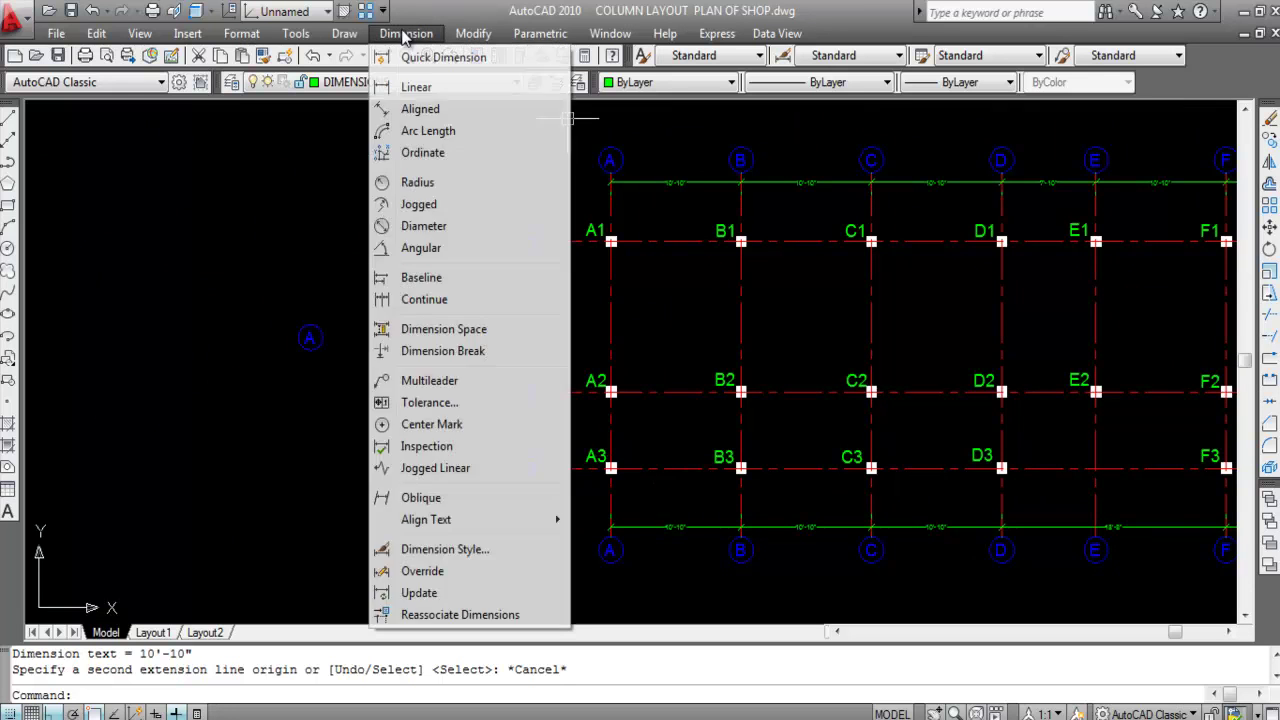
left_click(416, 89)
scroll(553, 260, "up", 3)
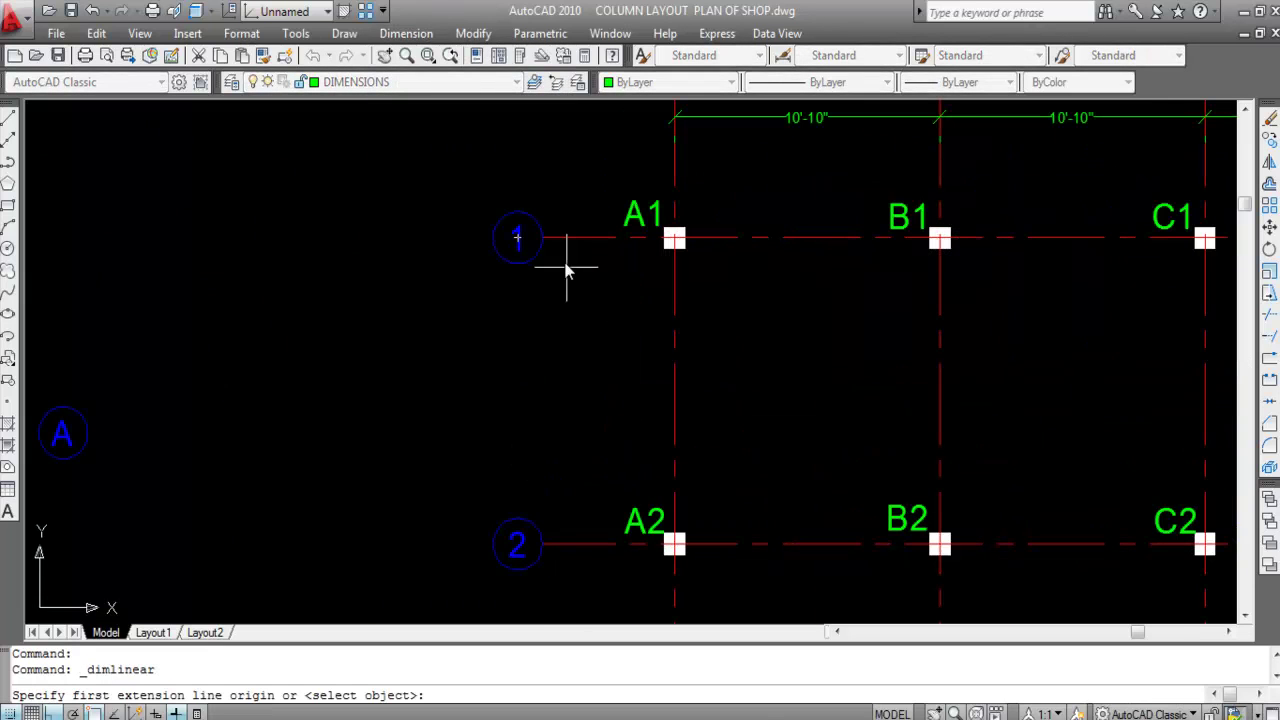
left_click(543, 238)
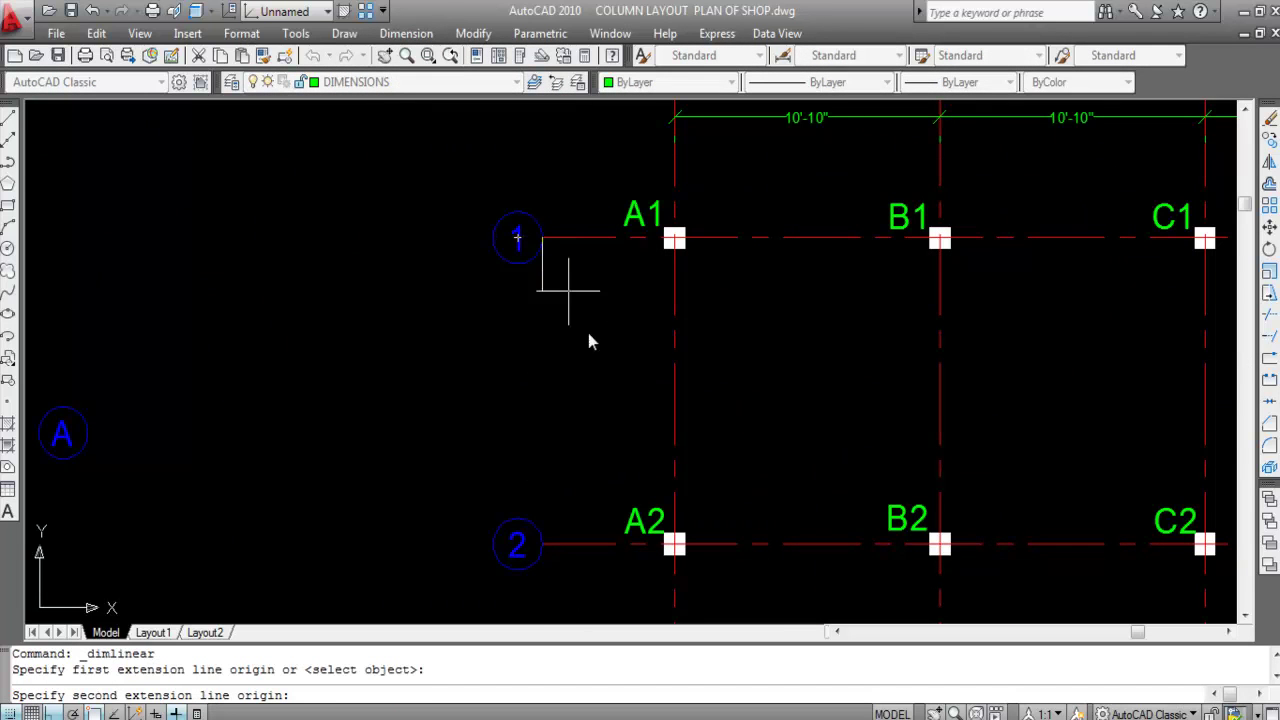
left_click(543, 545)
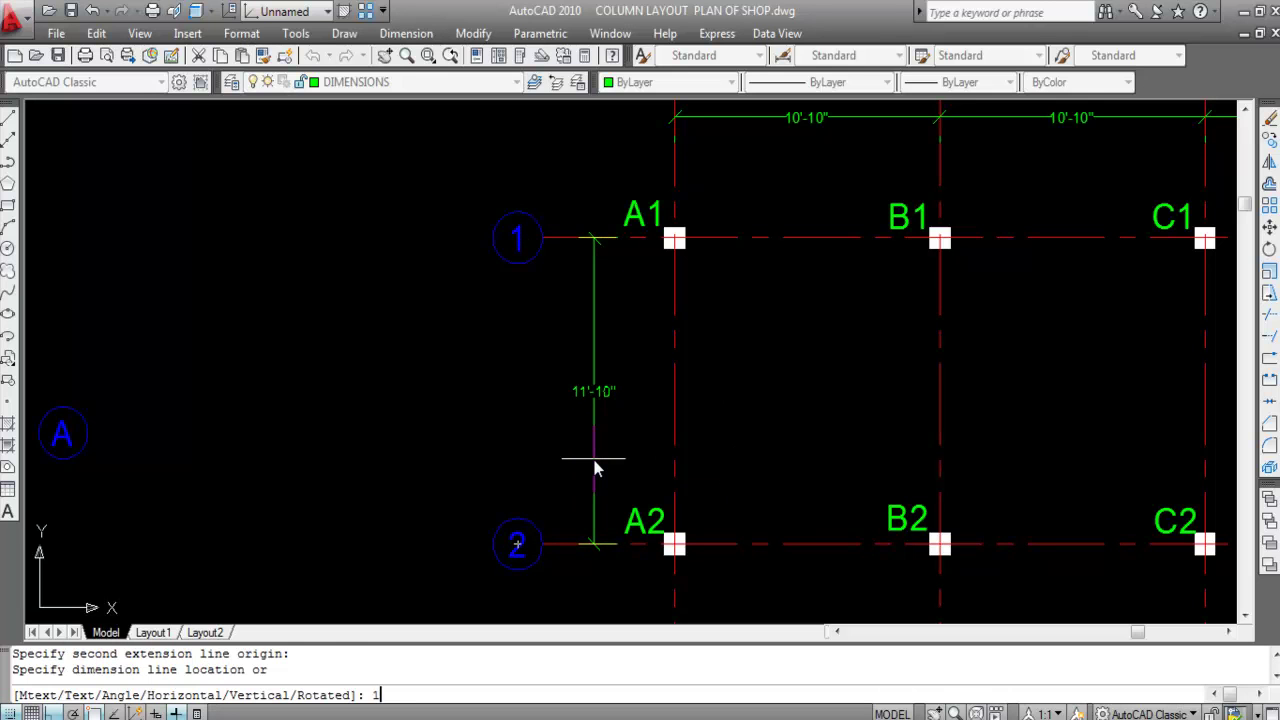
type("1'")
key("Return")
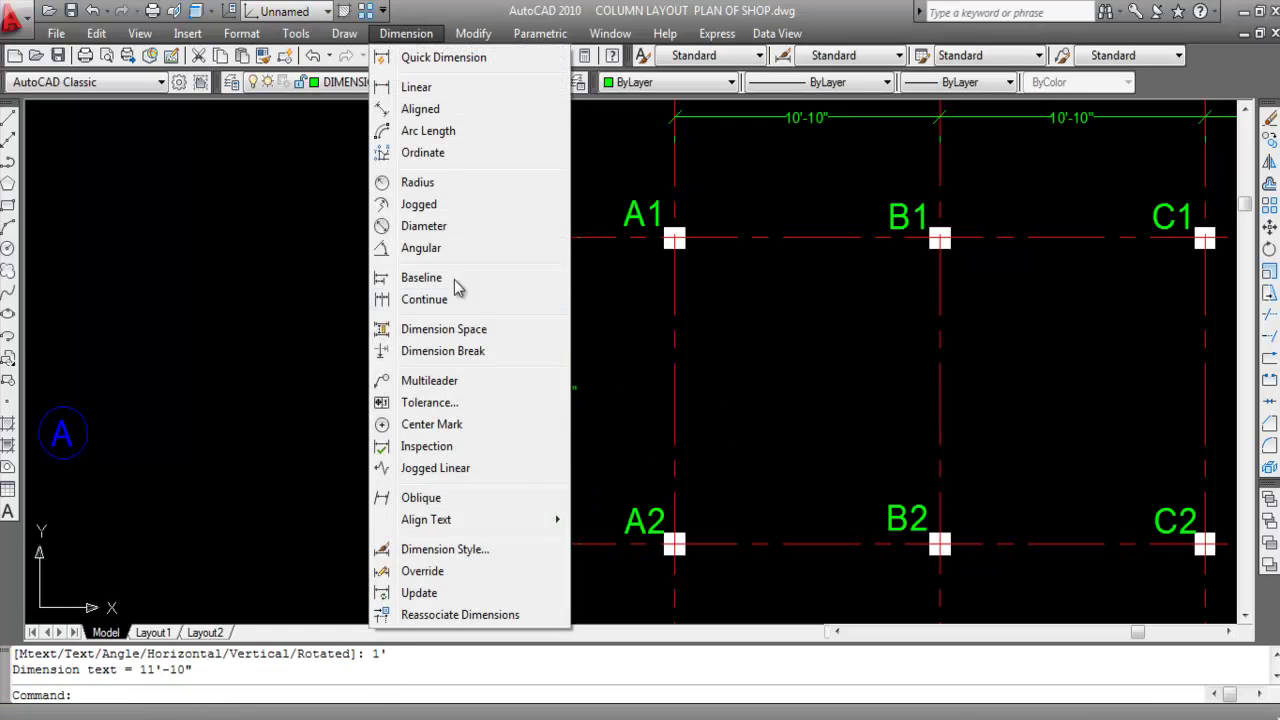
Step: Continue the left-side dimension chain from grid line 2 to grid line 3 and end it there
left_click(446, 298)
scroll(551, 270, "down", 4)
scroll(565, 458, "up", 5)
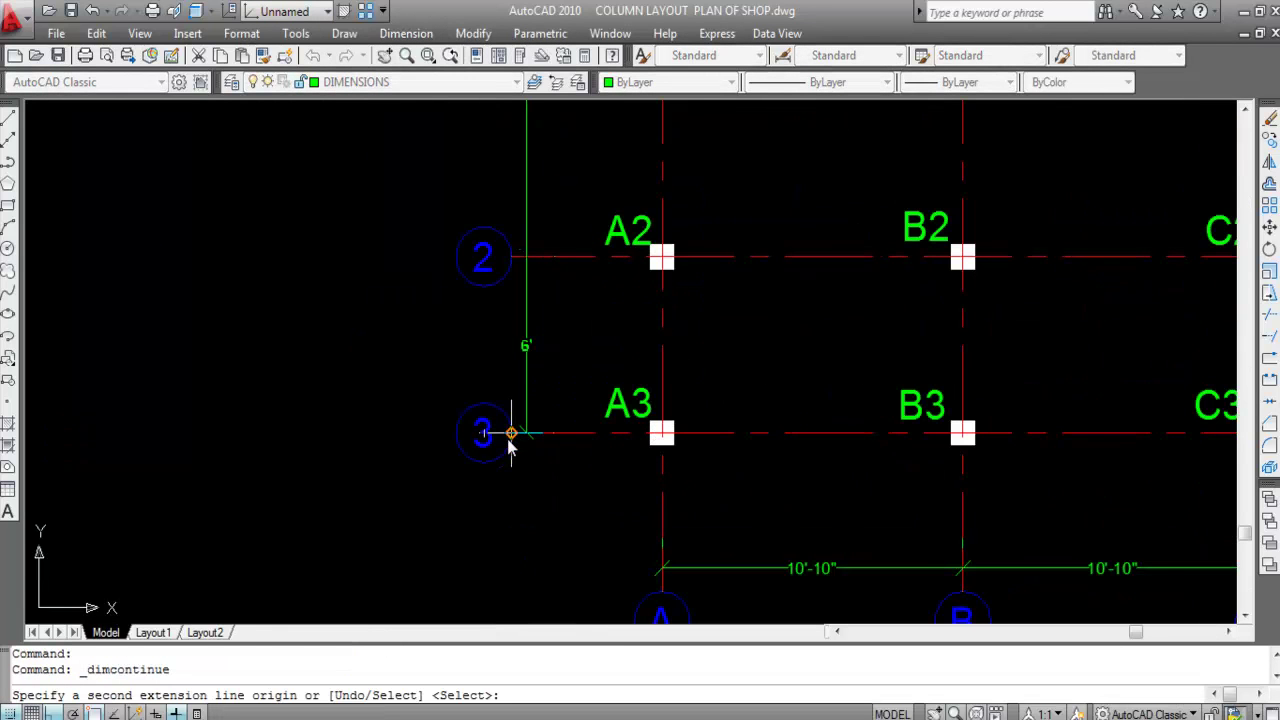
left_click(510, 434)
scroll(557, 460, "down", 4)
key("Escape")
scroll(510, 520, "down", 2)
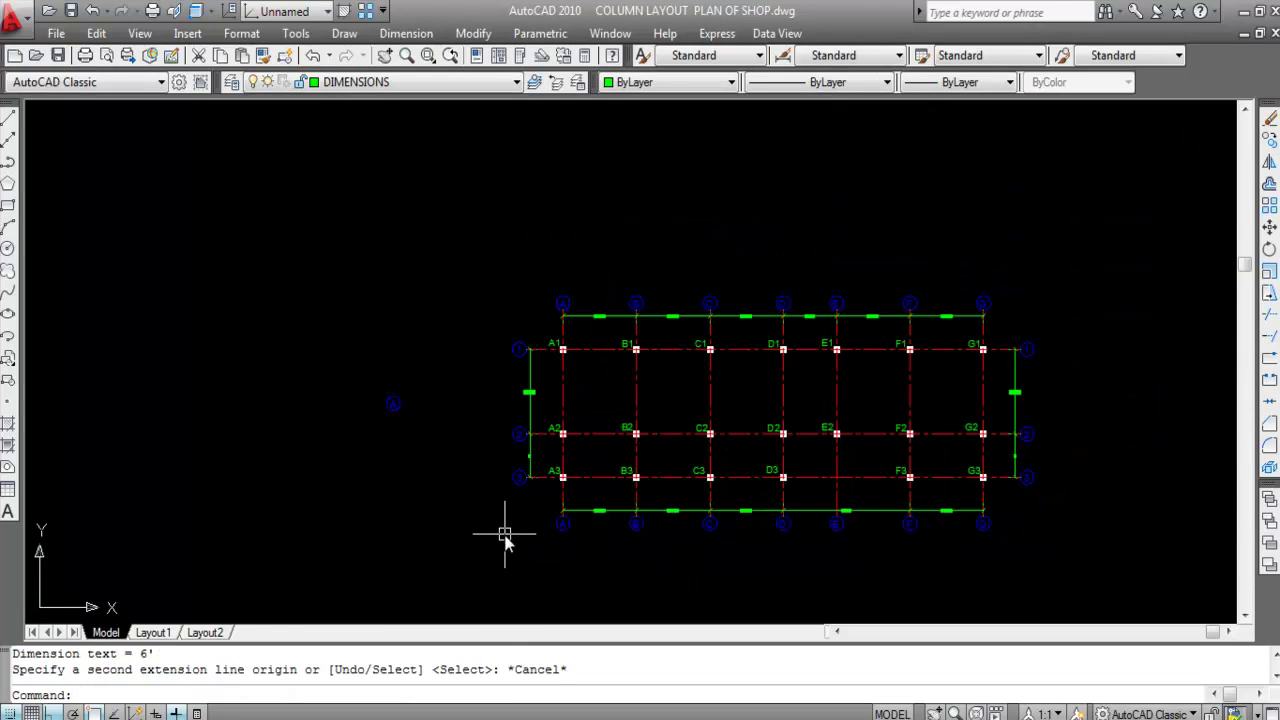
Step: Erase the spare A grid bubble, circle and letter, lying outside the plan to its left
scroll(975, 362, "up", 2)
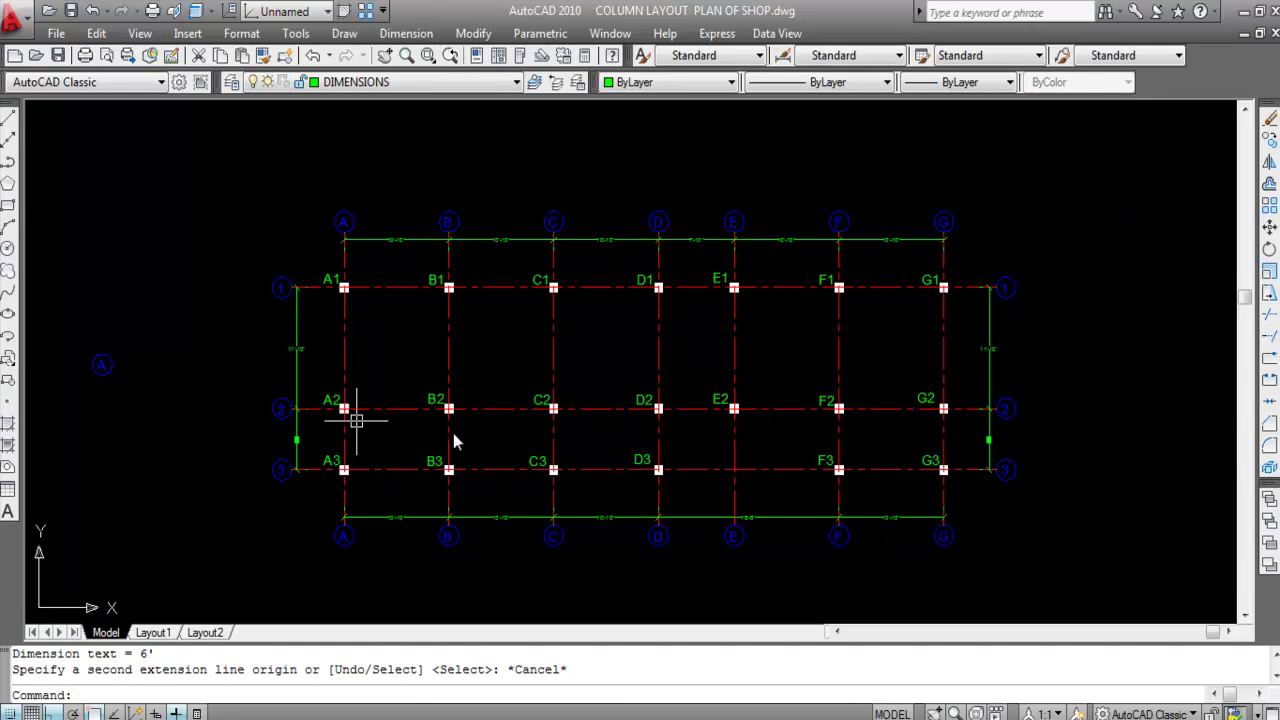
left_click(168, 414)
left_click(83, 320)
key("Delete")
Step: Check which layers hold grid line 1, the upper bubble A letter and the left dimension between grid lines 1 and 2
left_click(383, 287)
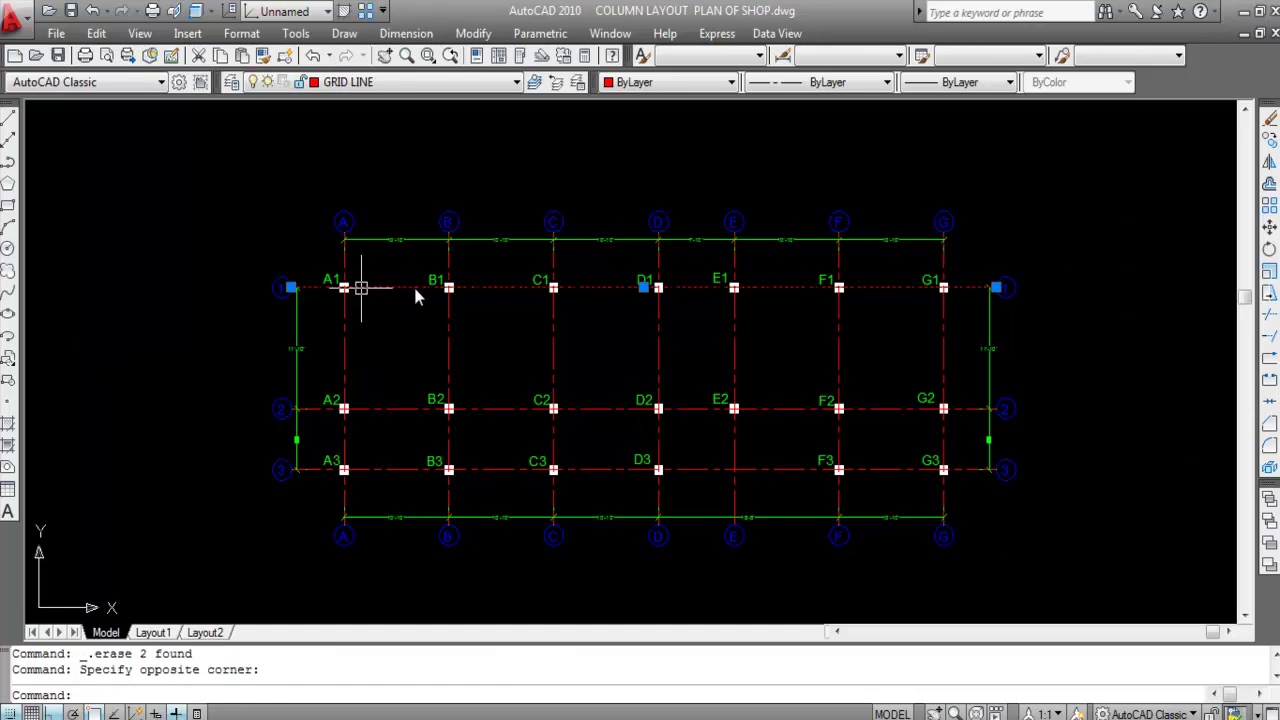
key("Escape")
scroll(343, 206, "up", 3)
left_click(348, 248)
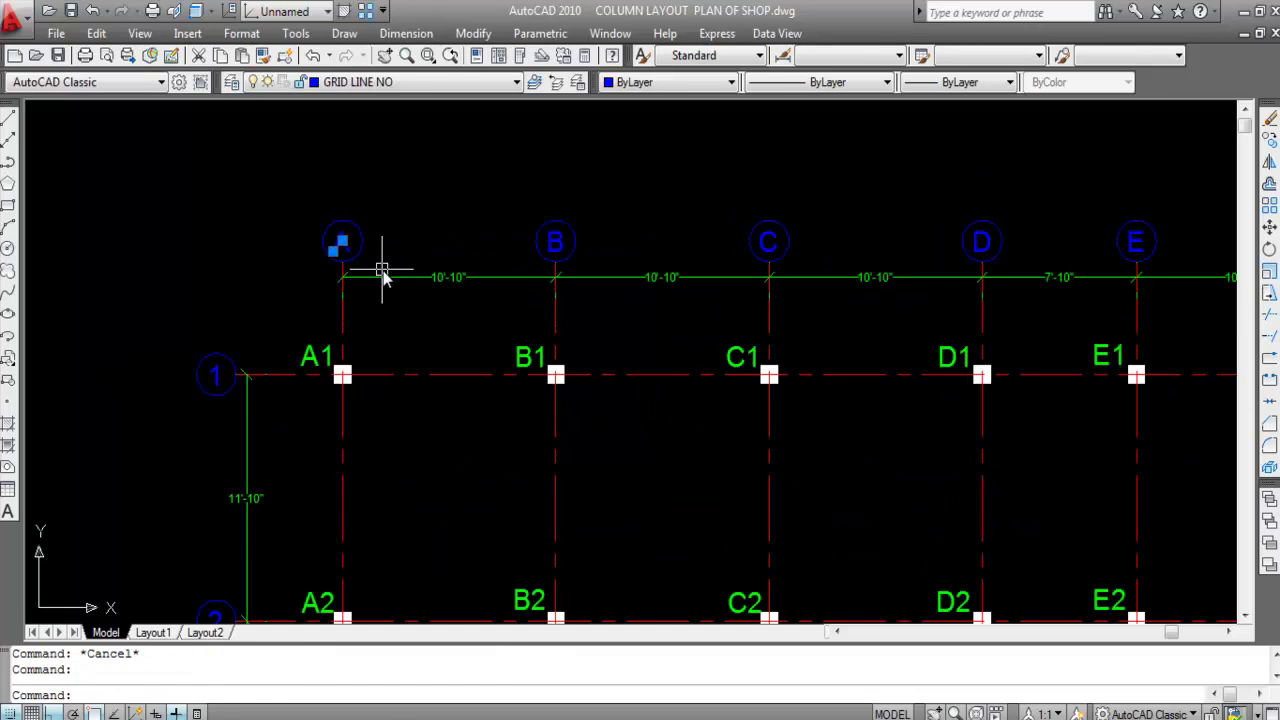
scroll(375, 188, "down", 4)
key("Escape")
scroll(343, 256, "up", 3)
left_click(355, 248)
key("Escape")
left_click(343, 384)
left_click(287, 354)
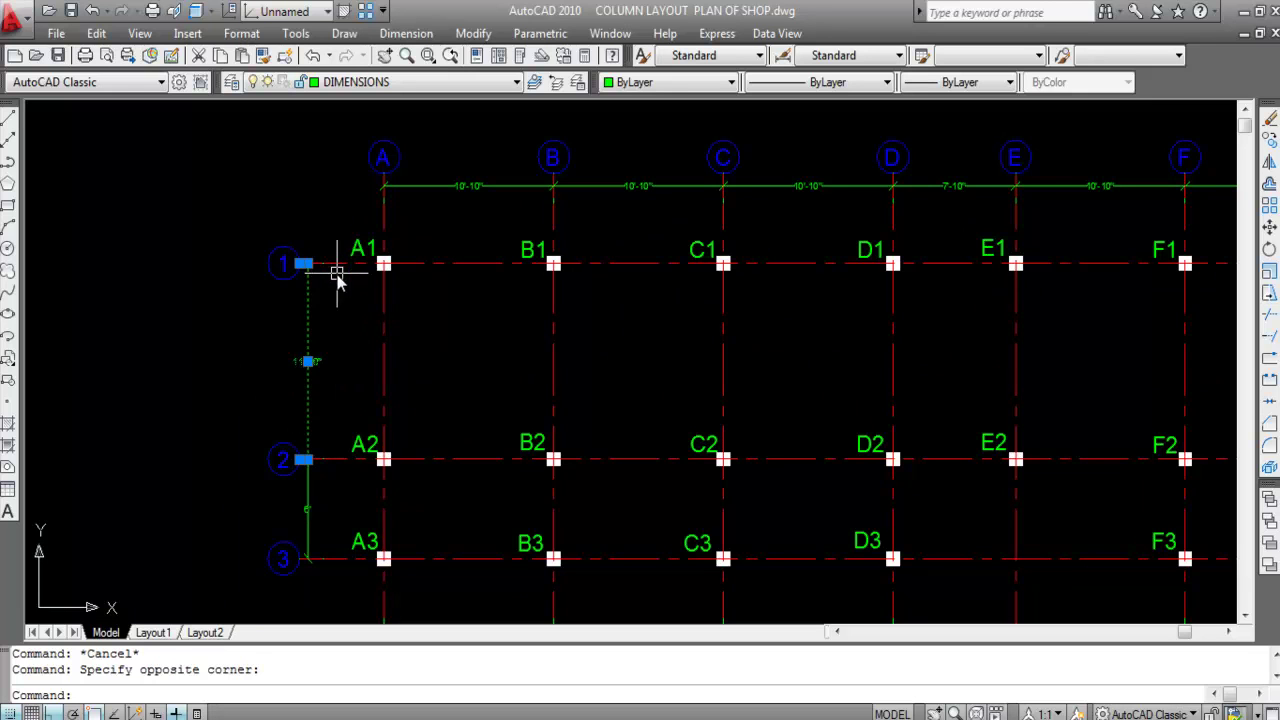
key("Escape")
Step: Examine the grid bubbles, column labels and dimension chains around the plan, including the E2 column area
scroll(336, 268, "down", 5)
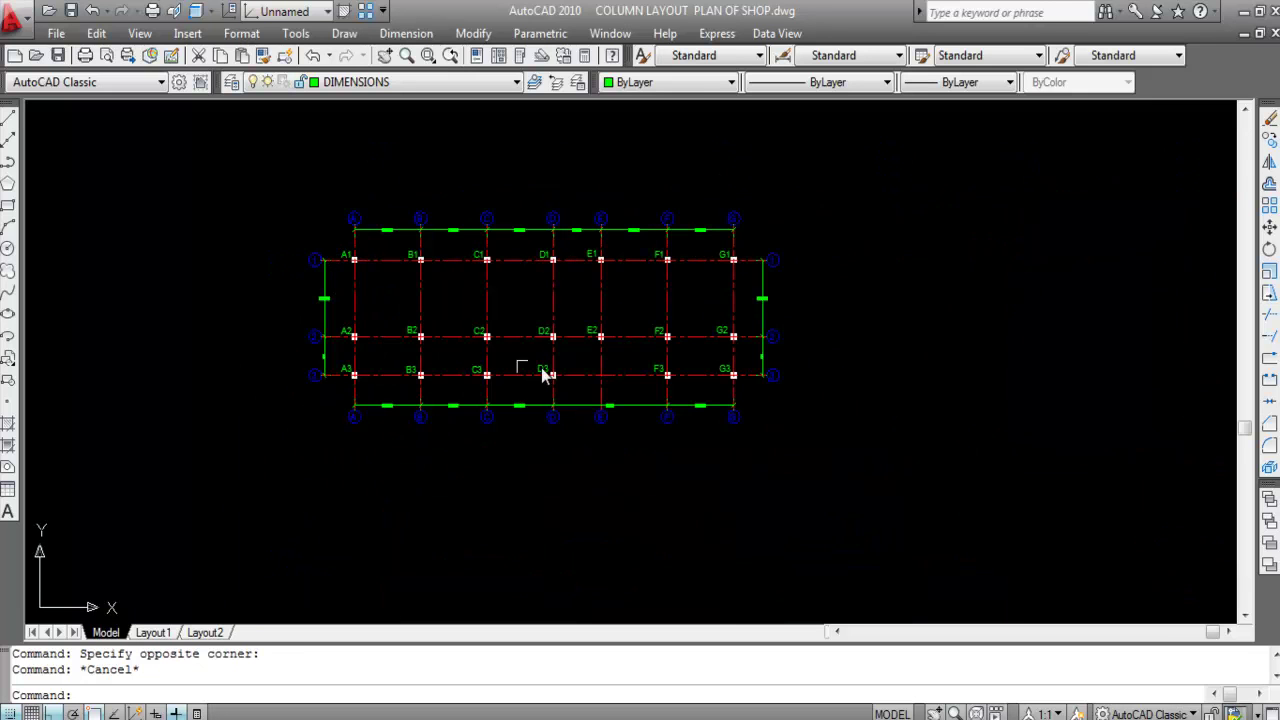
scroll(503, 234, "up", 2)
scroll(722, 262, "down", 2)
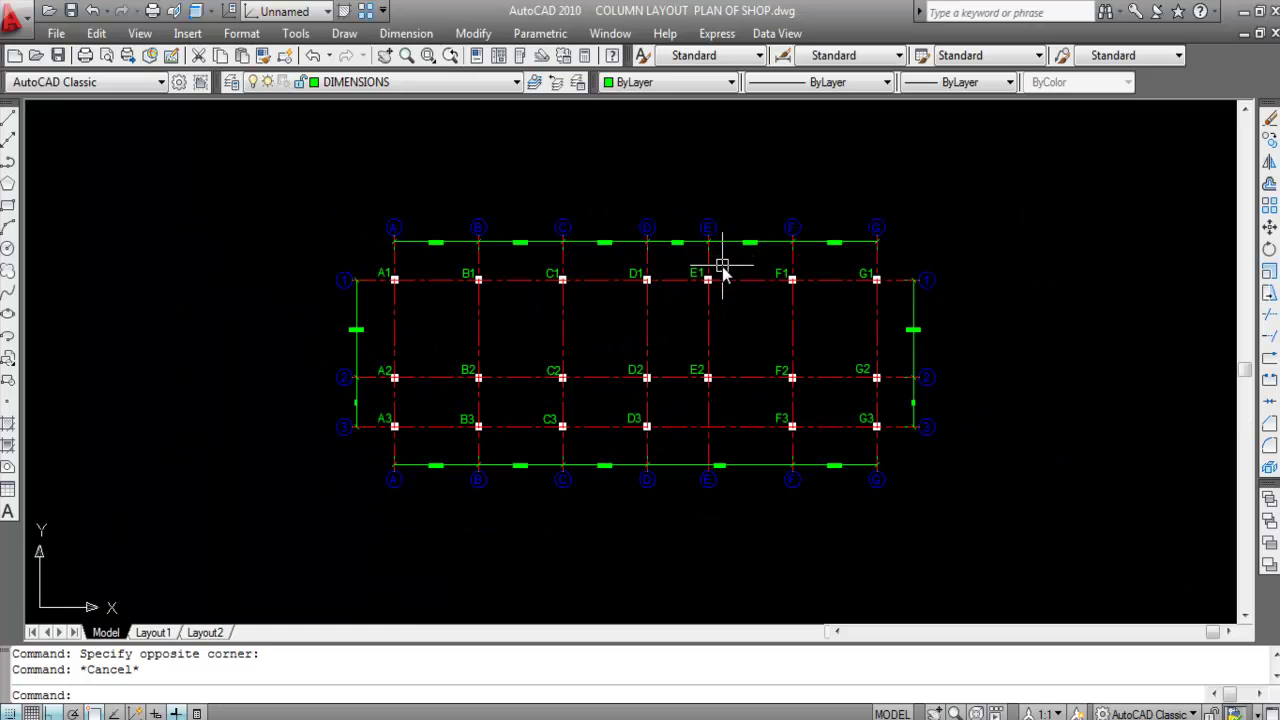
scroll(457, 277, "up", 3)
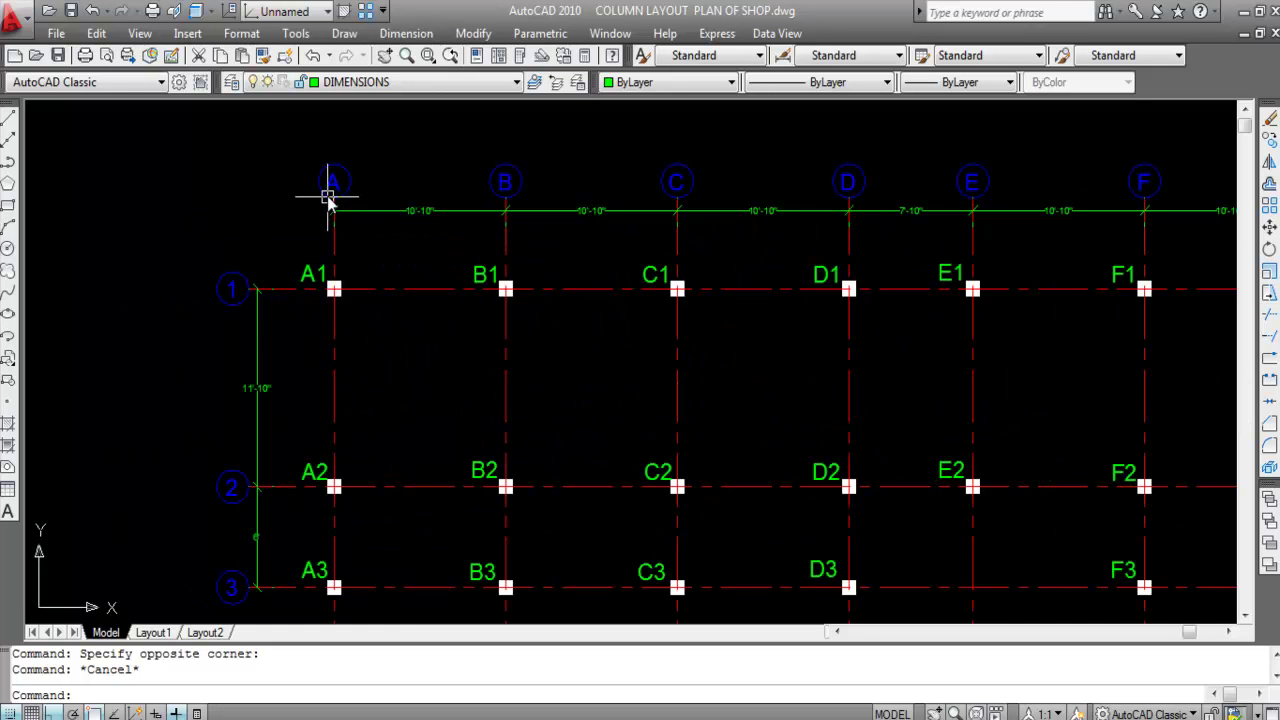
scroll(301, 266, "up", 3)
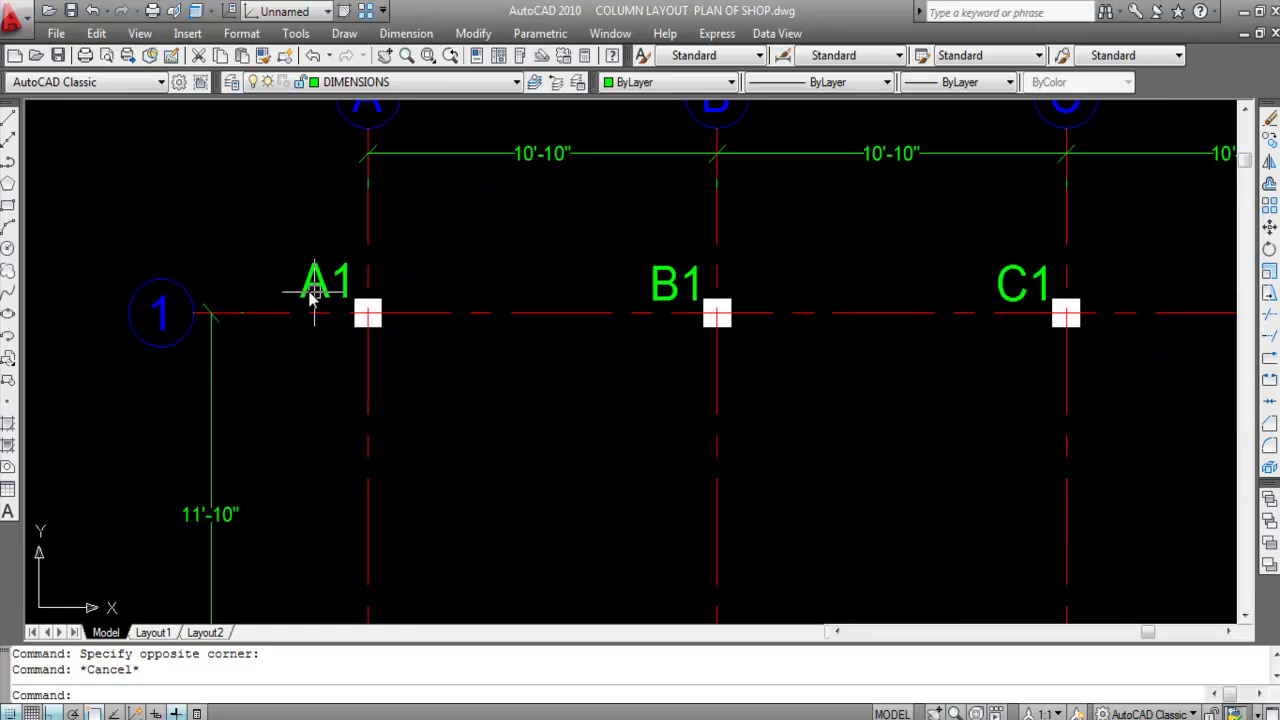
scroll(307, 274, "down", 4)
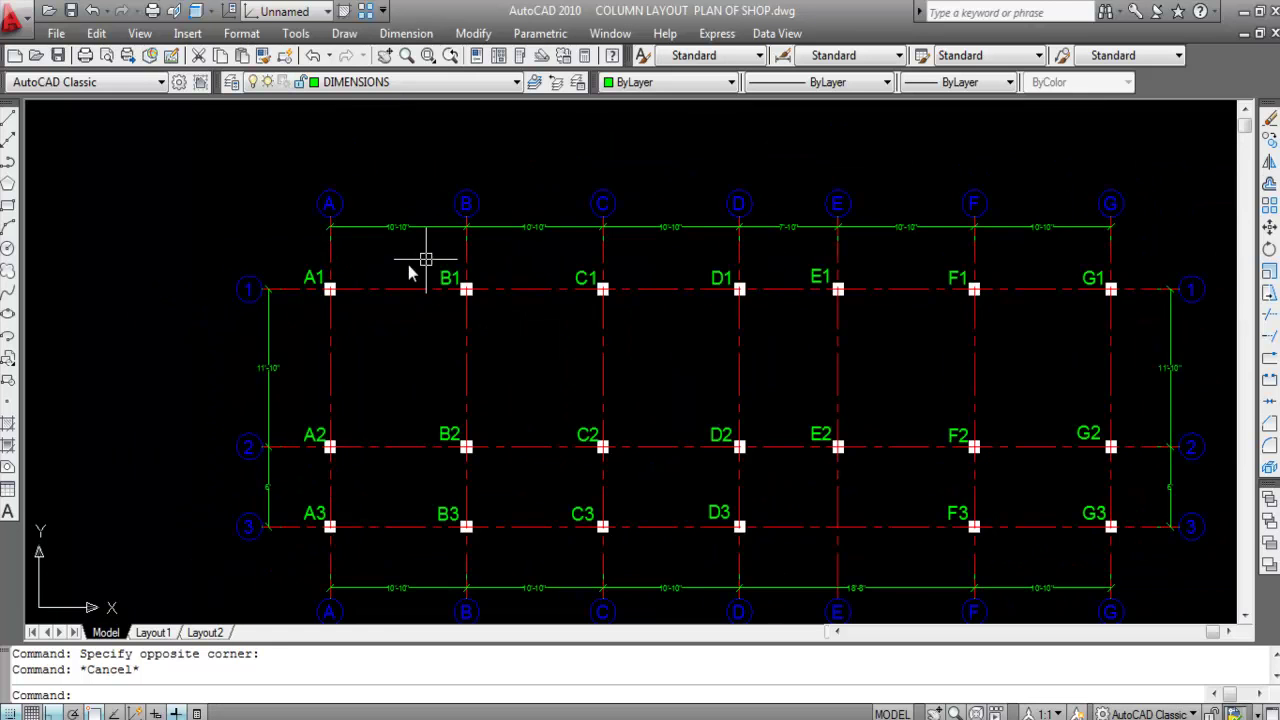
scroll(455, 285, "up", 2)
scroll(480, 256, "down", 2)
scroll(285, 480, "up", 2)
scroll(291, 492, "up", 2)
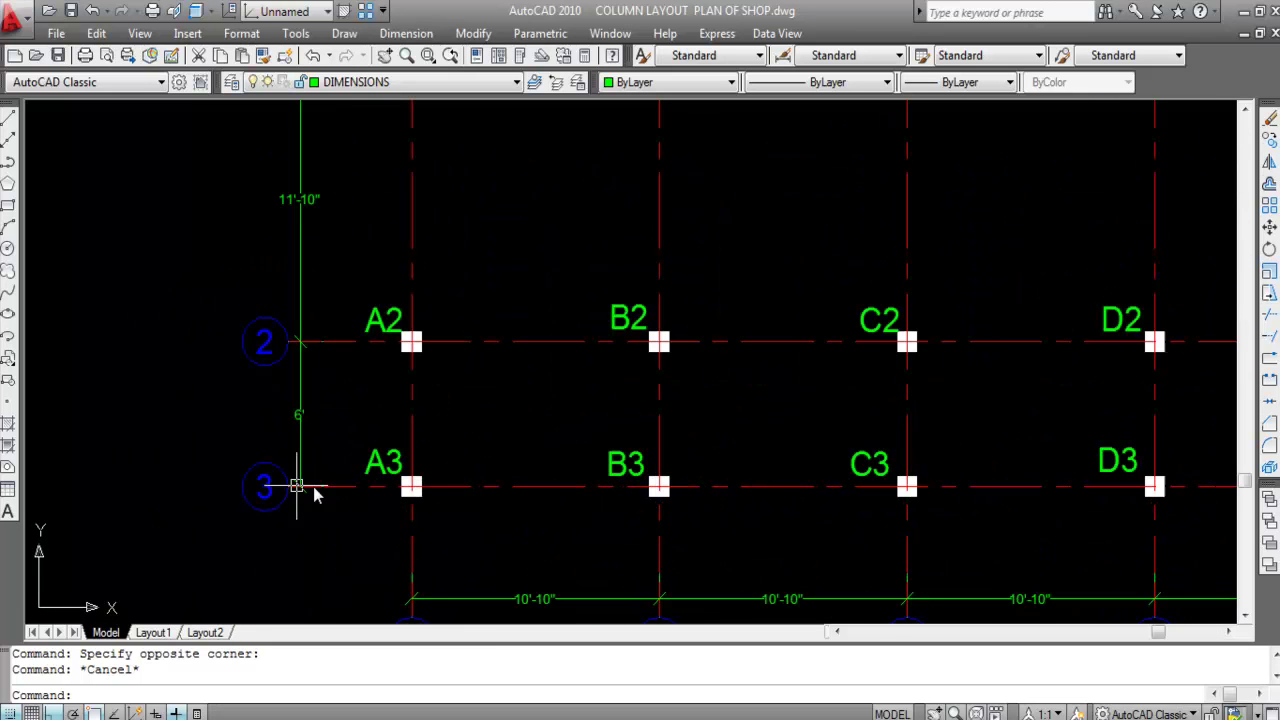
scroll(419, 510, "down", 4)
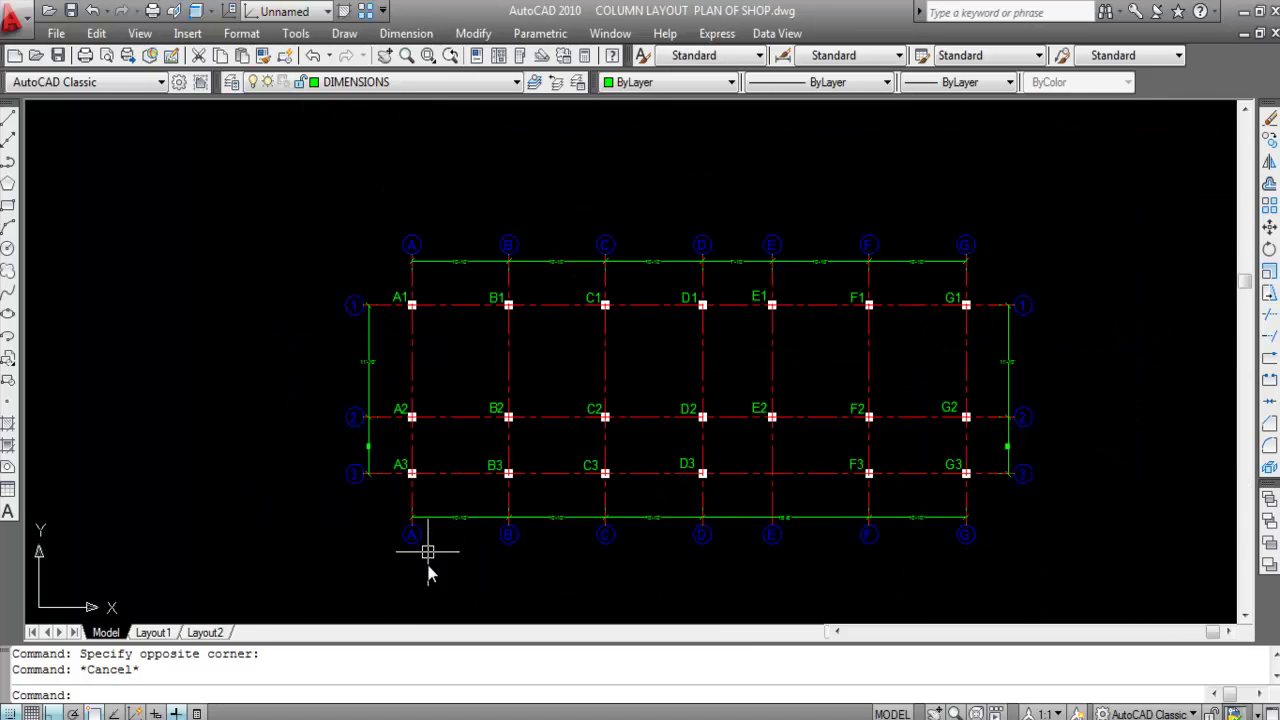
scroll(378, 493, "up", 5)
scroll(470, 434, "down", 4)
scroll(906, 366, "up", 3)
scroll(790, 370, "down", 2)
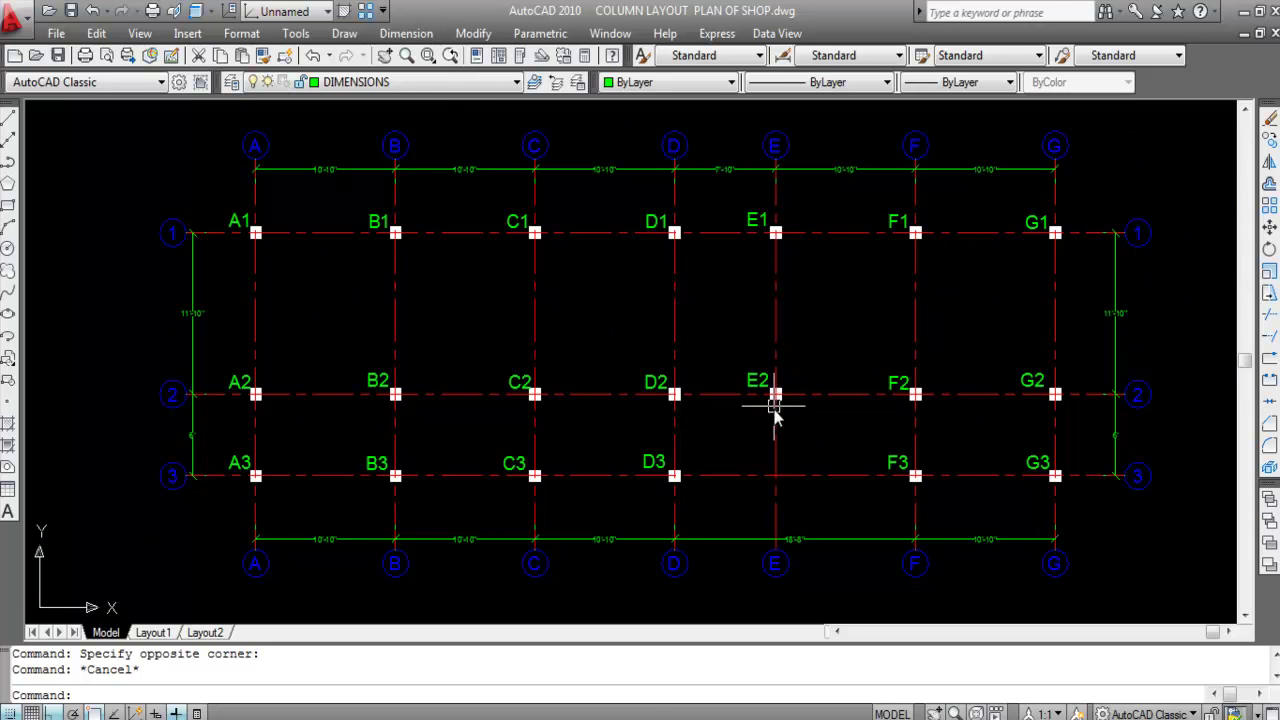
scroll(730, 393, "up", 2)
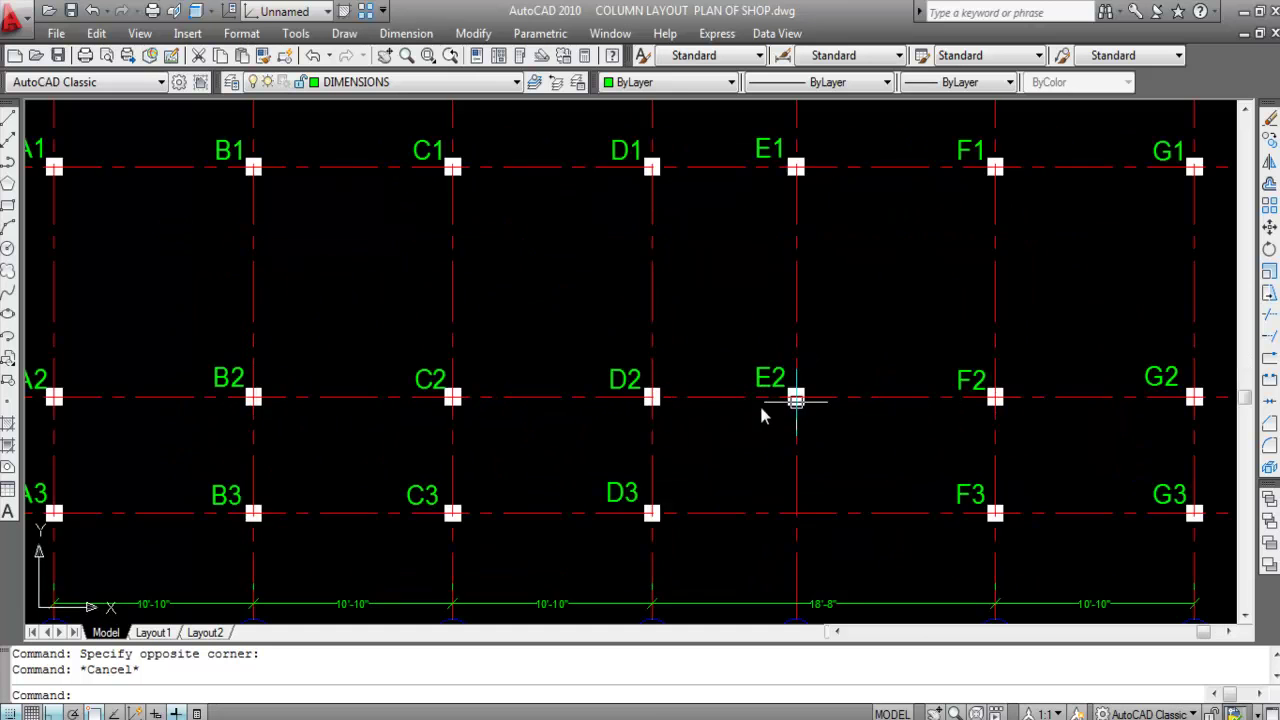
scroll(645, 420, "down", 2)
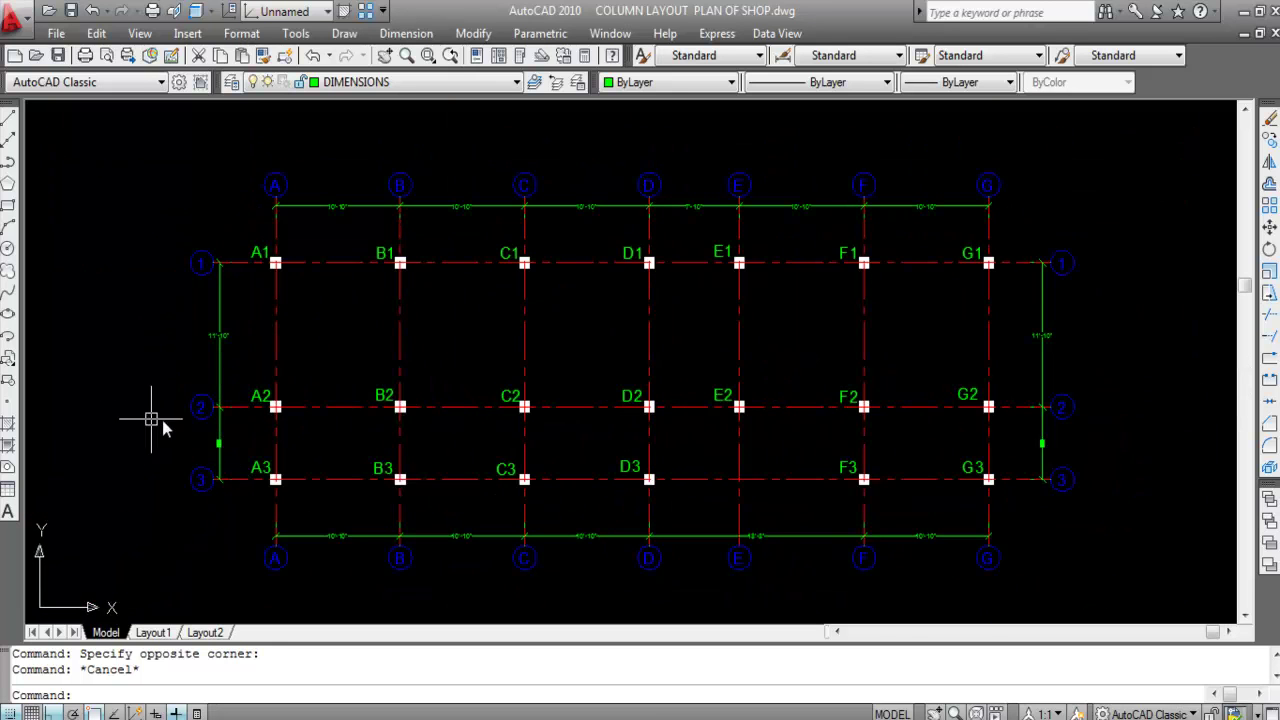
Step: Inspect the D2 and A1 column labels, the upper A grid bubble and the left dimension by selecting them
left_click(630, 399)
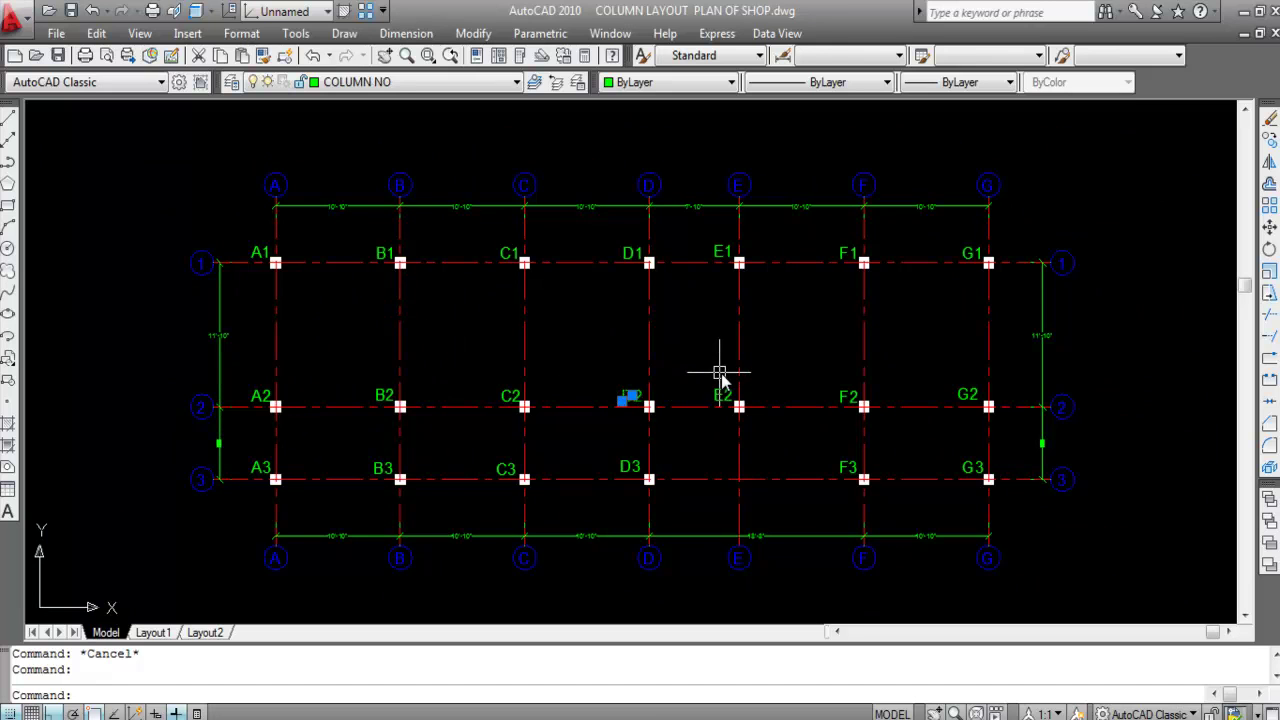
key("Escape")
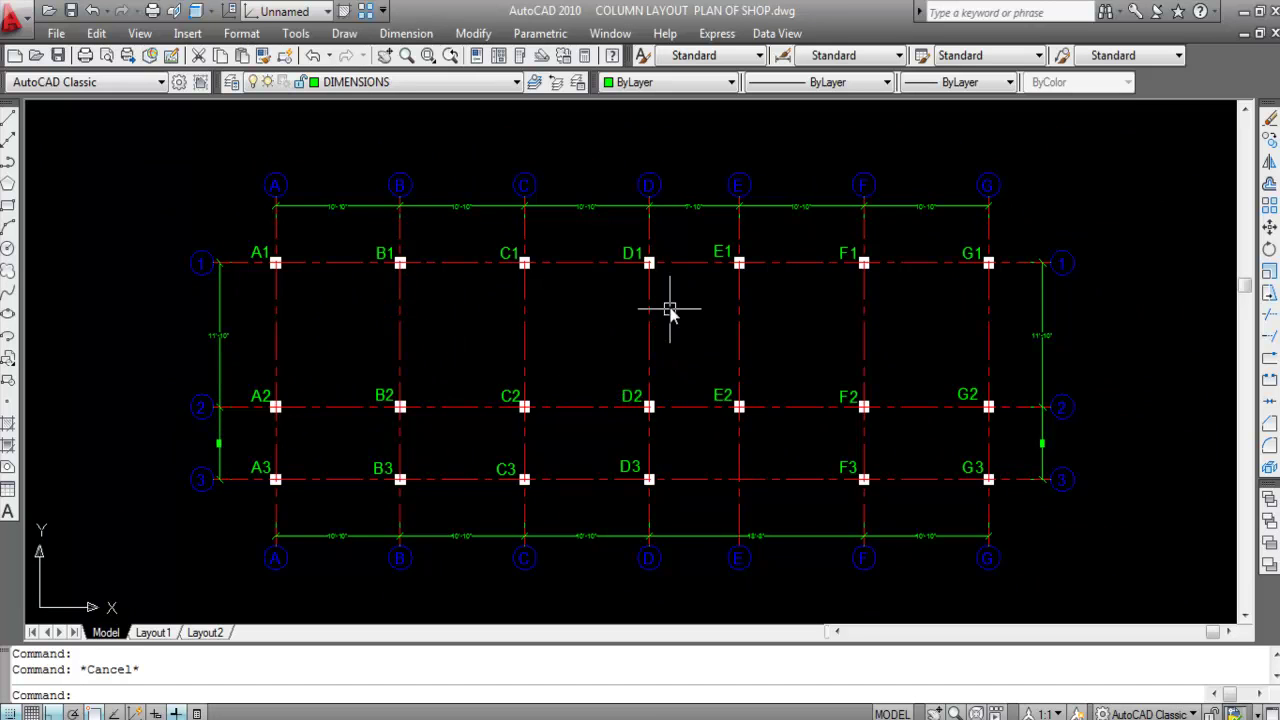
left_click(271, 186)
key("Escape")
left_click(260, 253)
key("Escape")
scroll(216, 353, "up", 3)
left_click(240, 356)
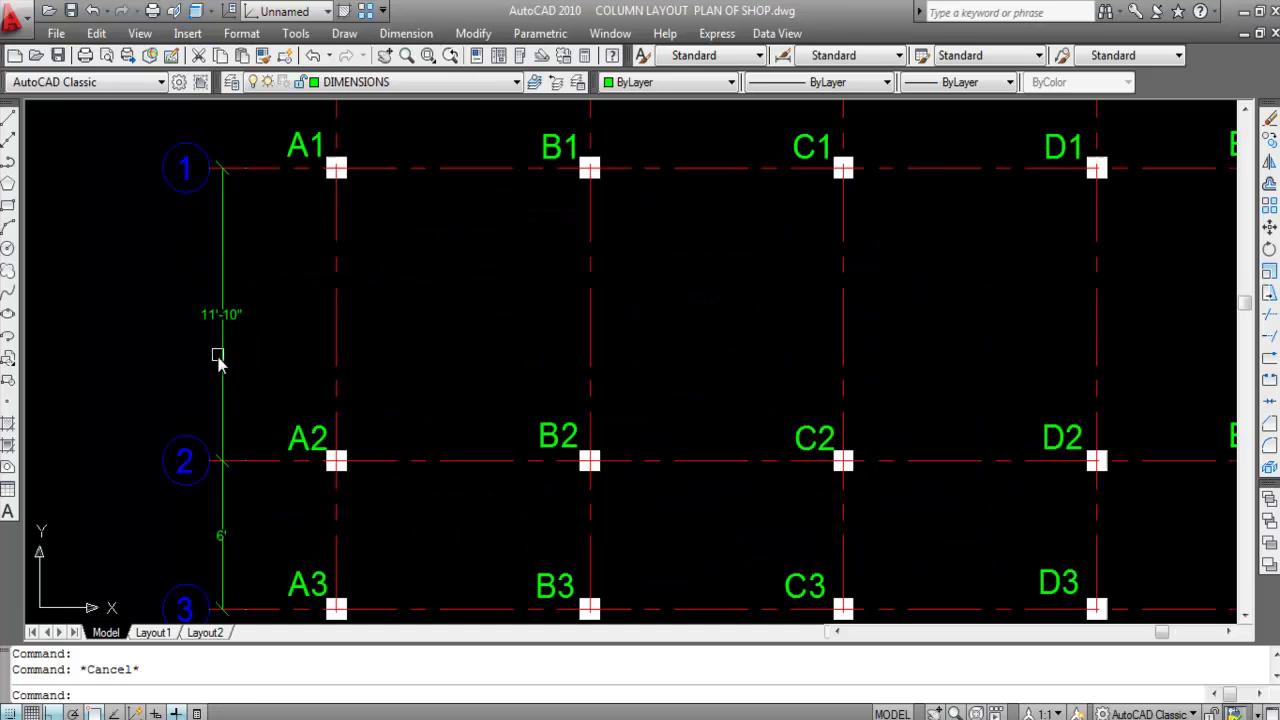
left_click(187, 339)
key("Escape")
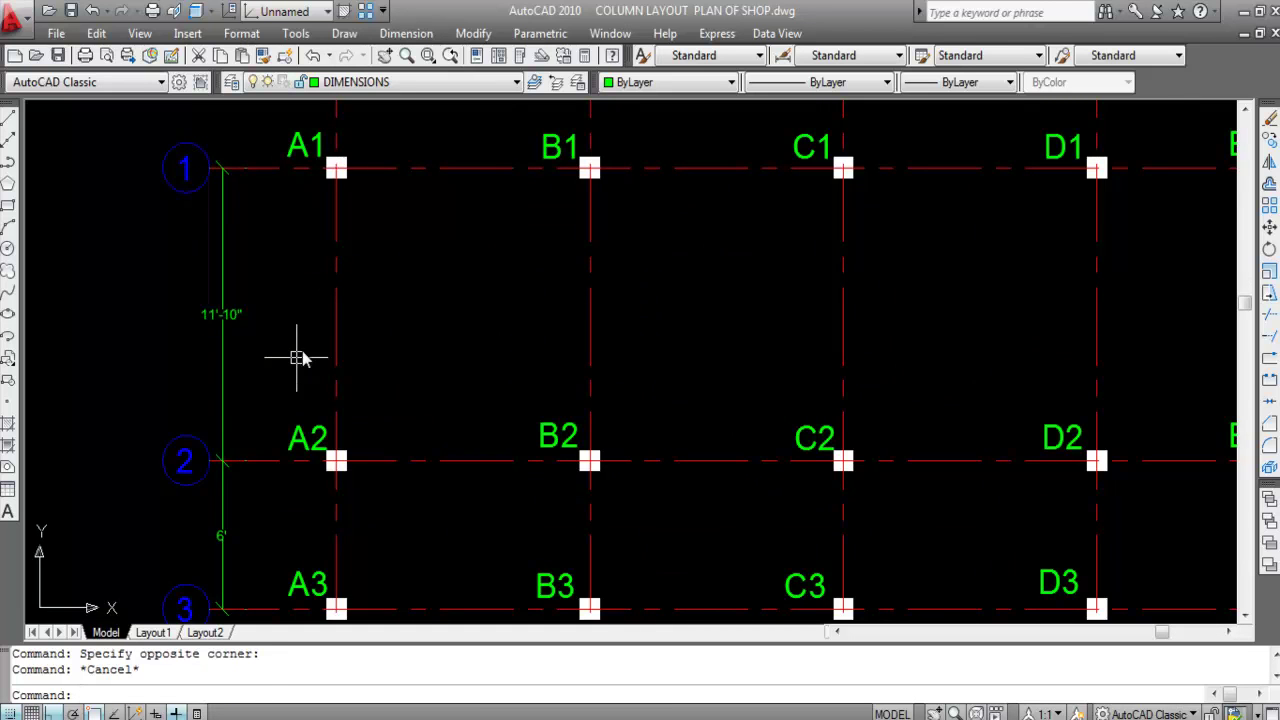
Step: Review the spacing dimensions along the upper and lower lettered grid lines, including the lower D to F span, and the overall plan
scroll(372, 285, "down", 4)
scroll(451, 191, "up", 3)
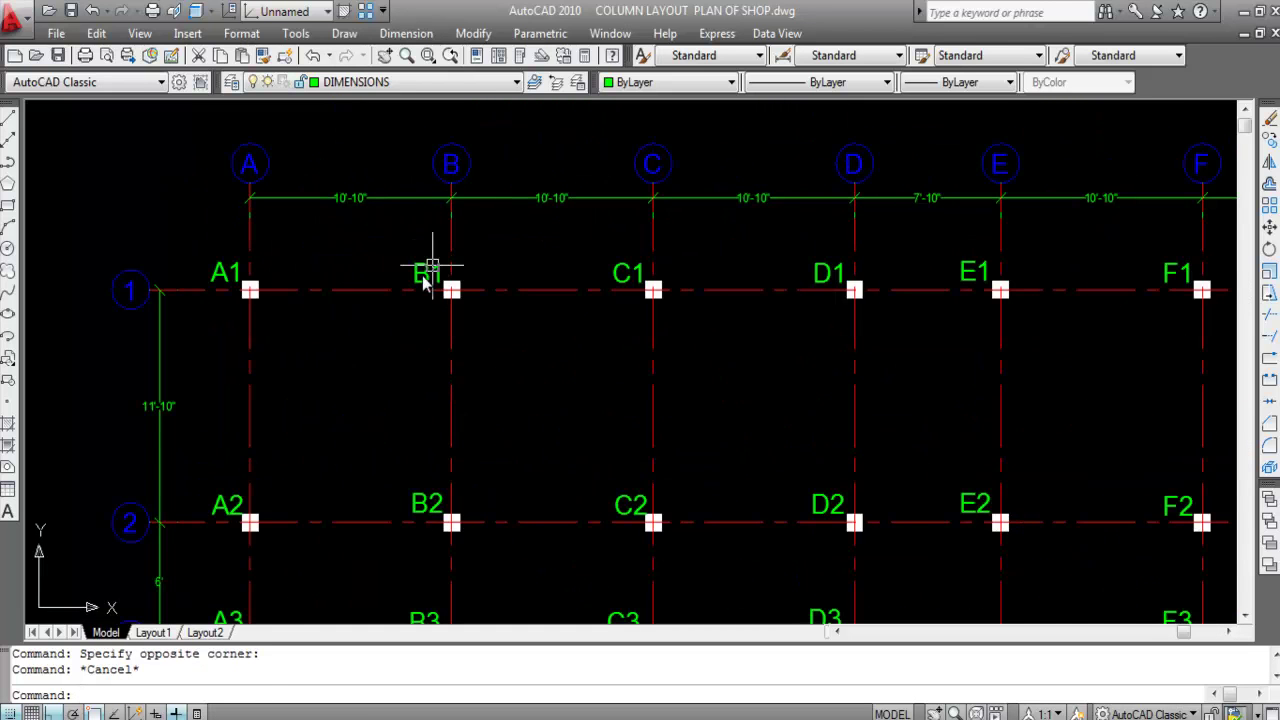
scroll(374, 192, "up", 2)
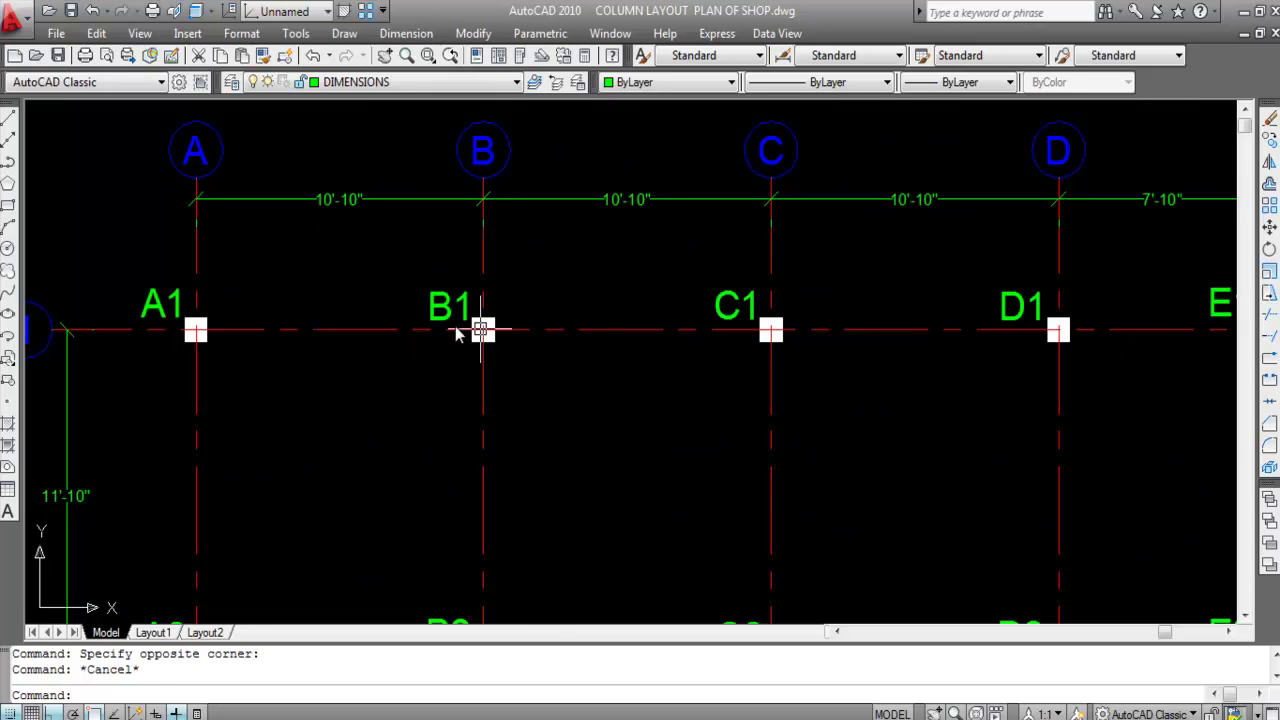
scroll(476, 326, "up", 2)
scroll(491, 325, "down", 4)
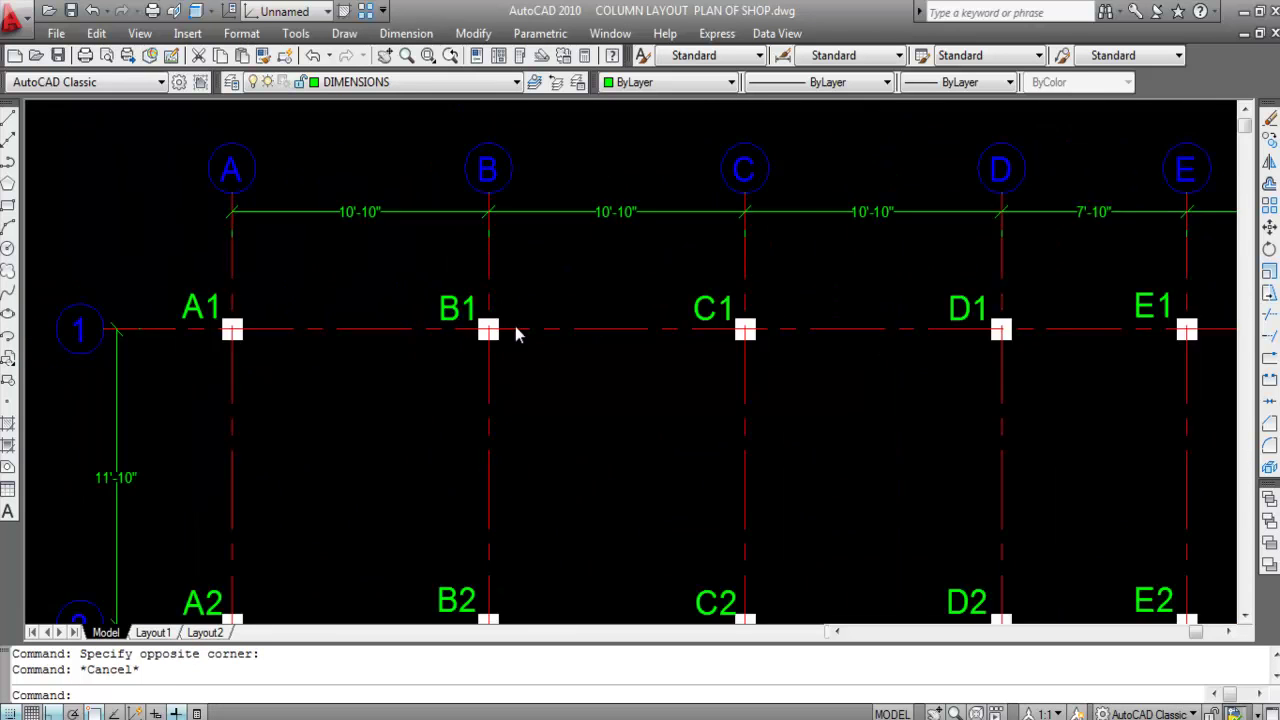
scroll(640, 325, "up", 3)
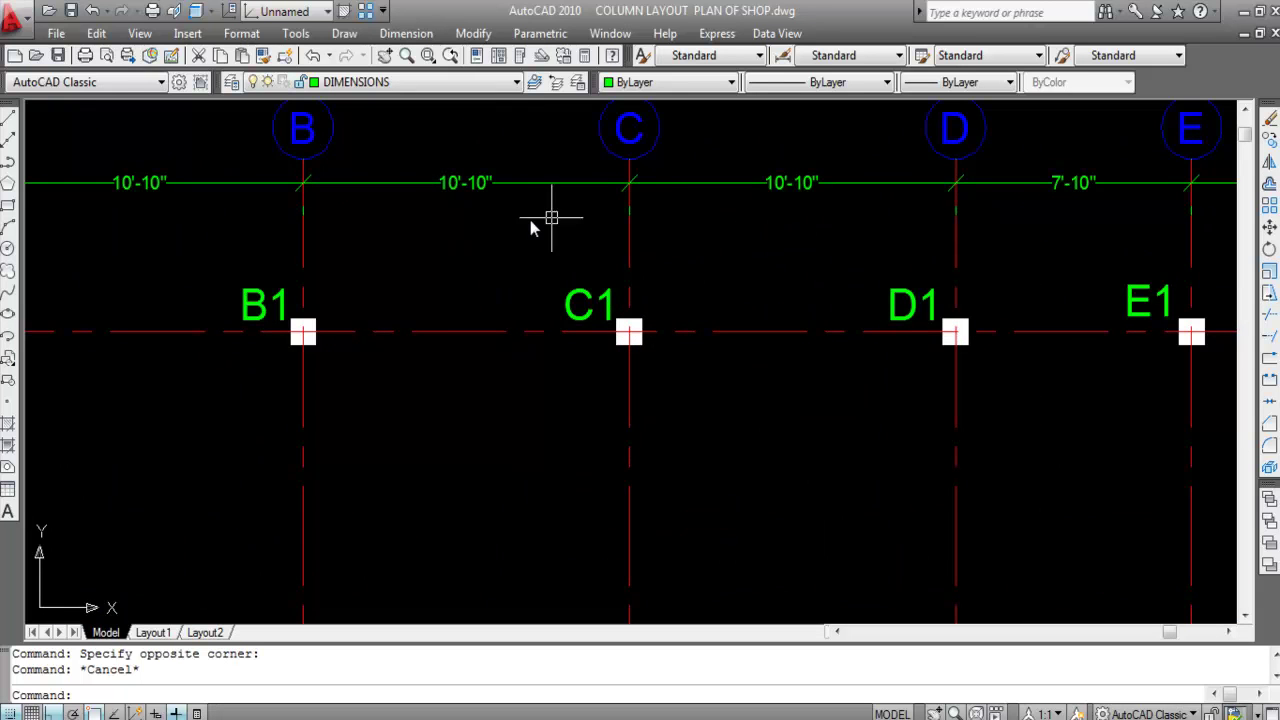
scroll(537, 223, "down", 4)
scroll(575, 456, "up", 3)
scroll(556, 330, "up", 3)
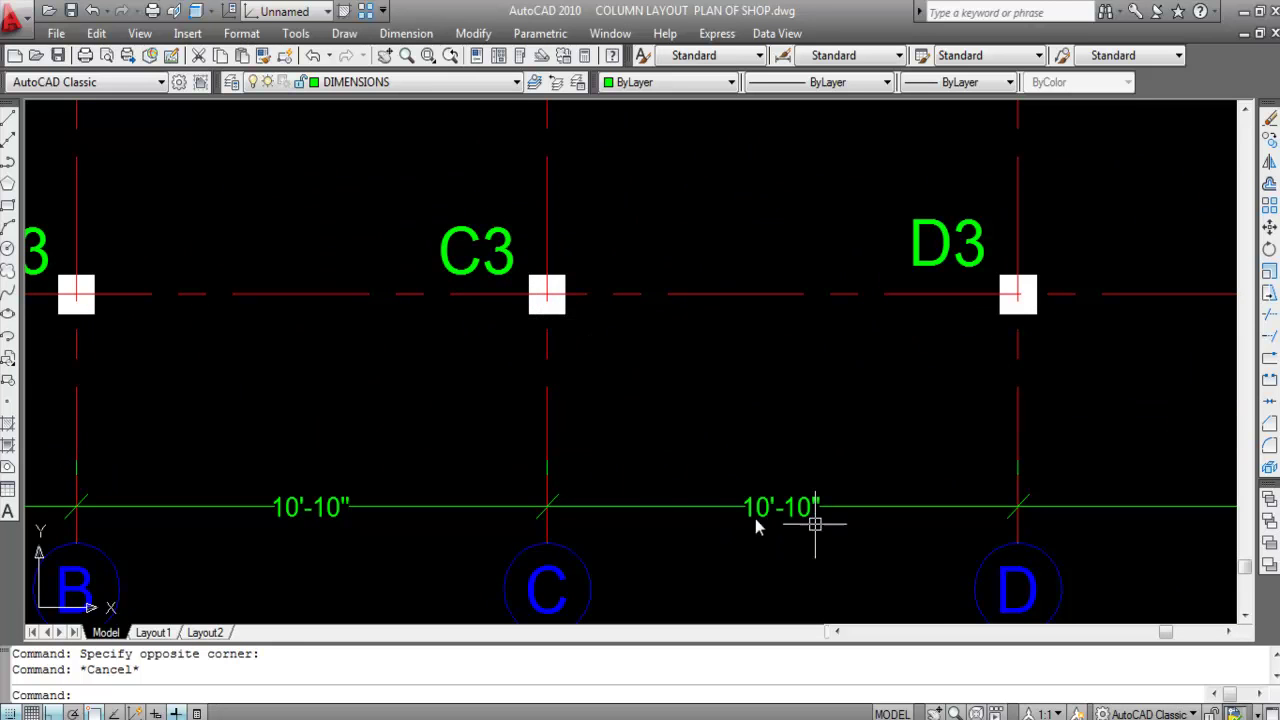
scroll(537, 374, "down", 5)
scroll(830, 392, "up", 4)
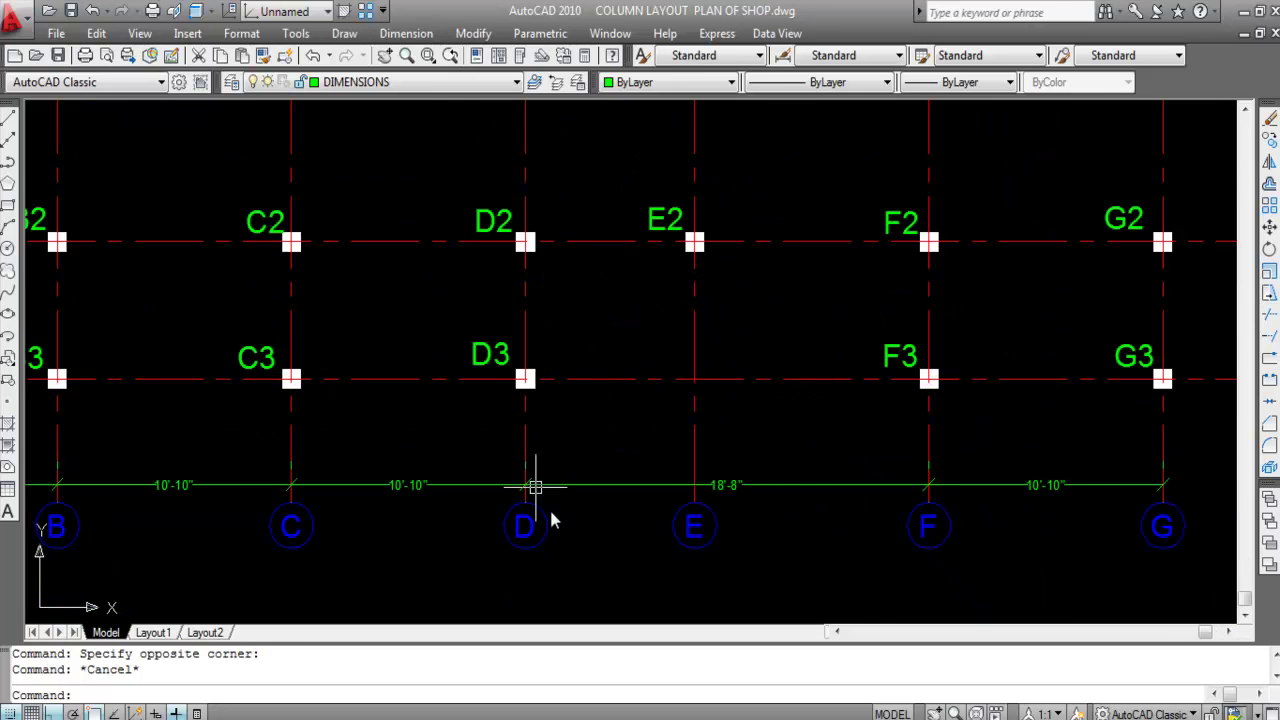
scroll(539, 400, "up", 2)
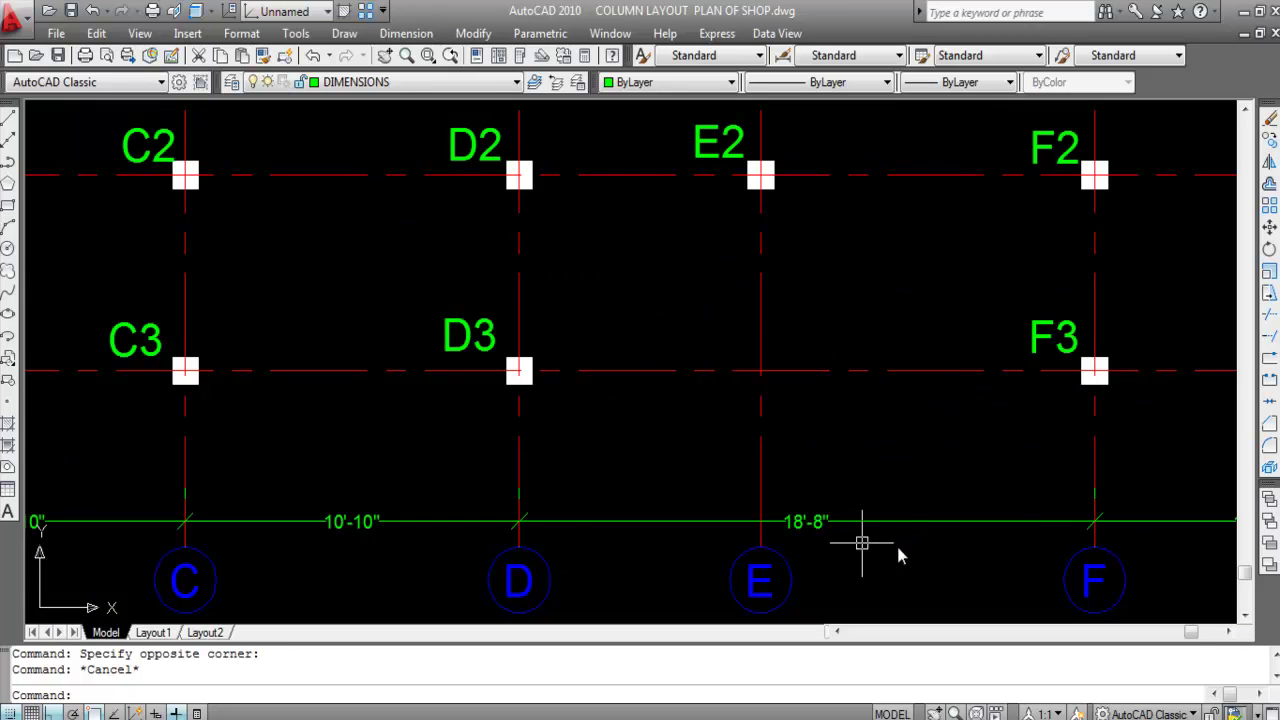
scroll(854, 495, "down", 2)
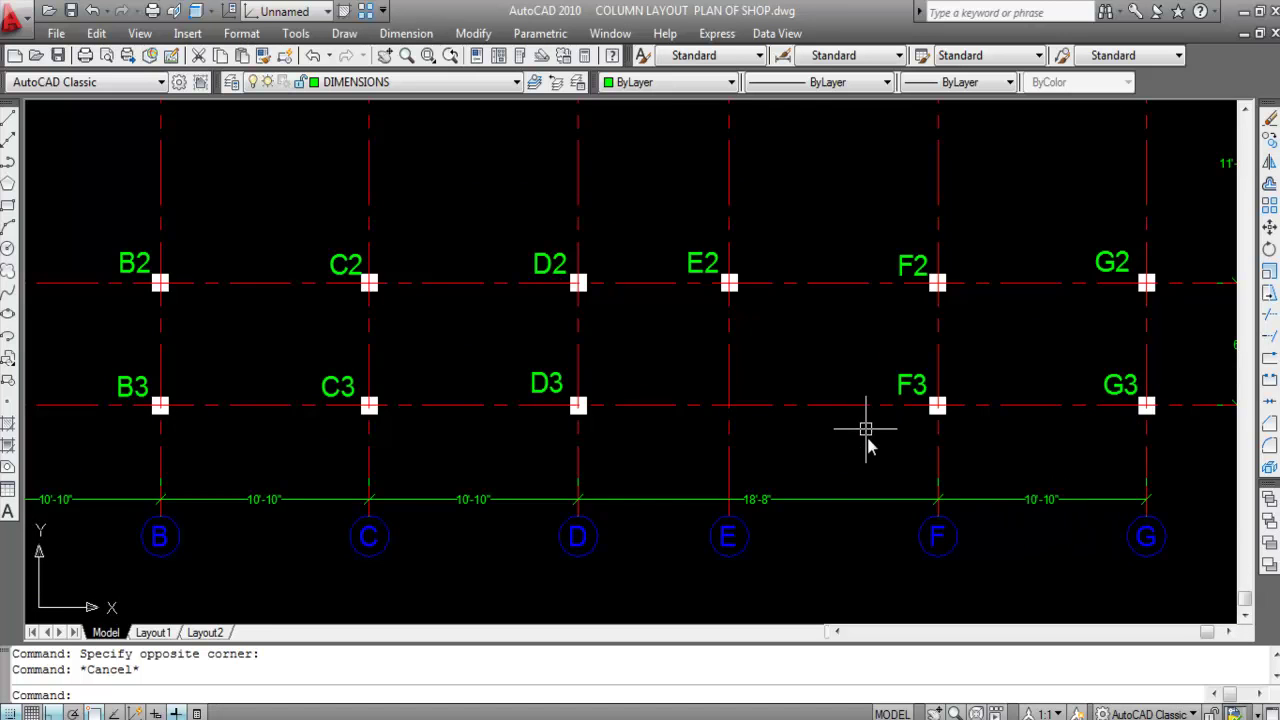
scroll(863, 425, "down", 2)
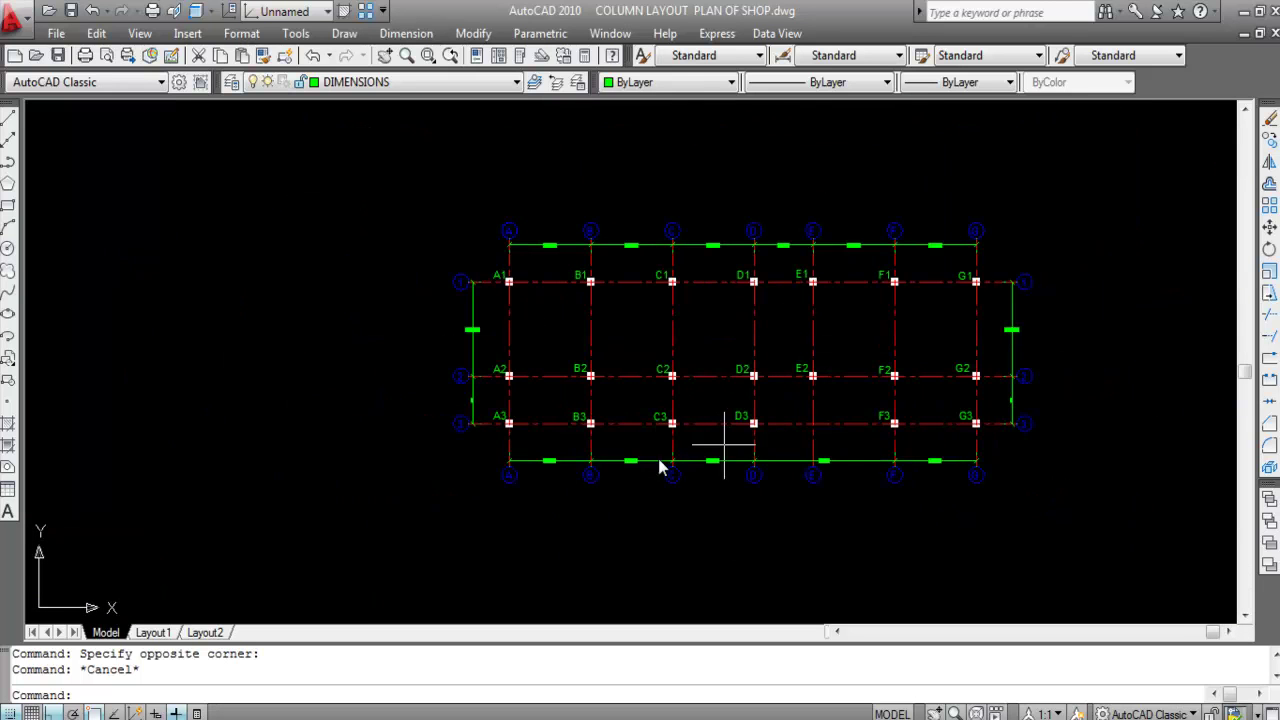
scroll(419, 455, "down", 2)
scroll(491, 400, "up", 2)
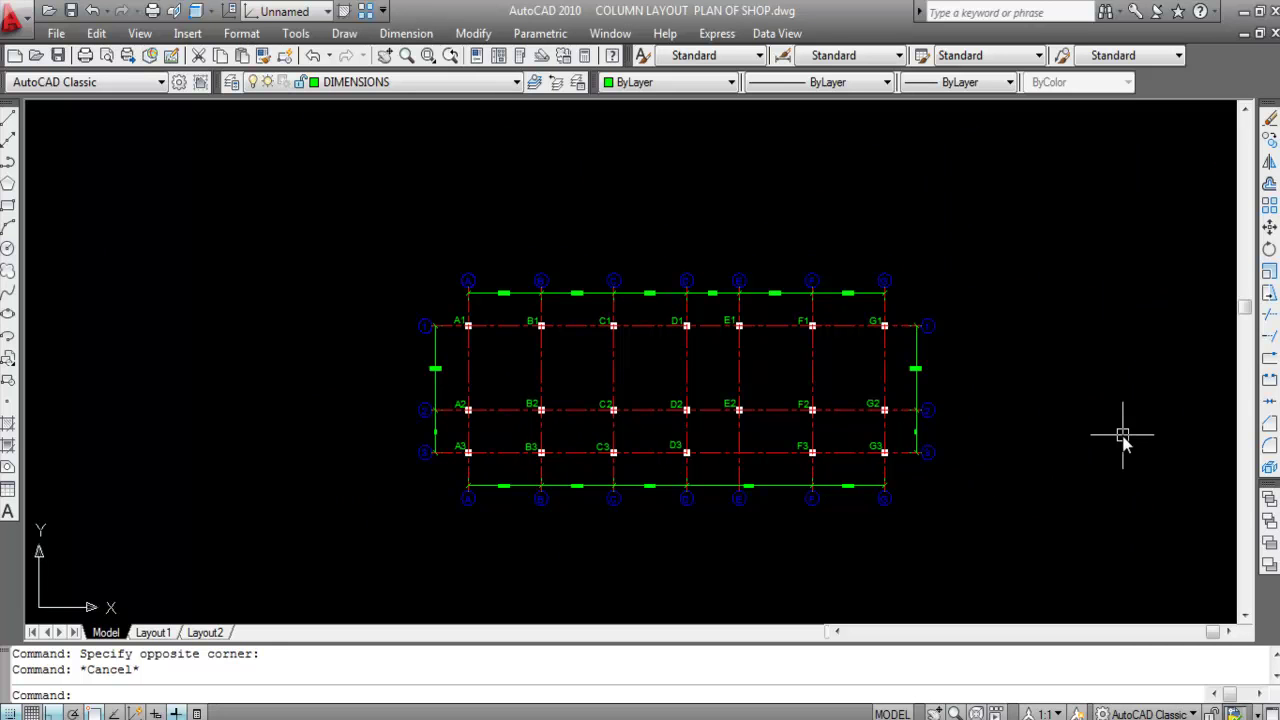
scroll(940, 418, "up", 2)
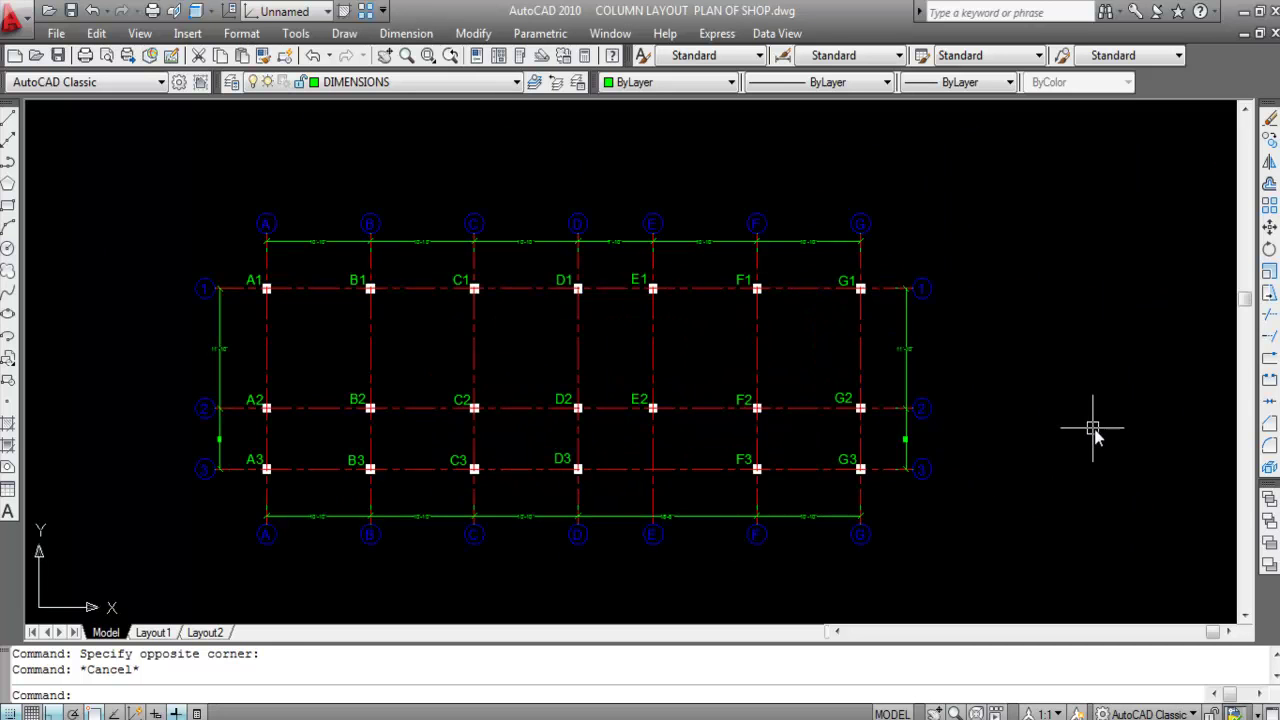